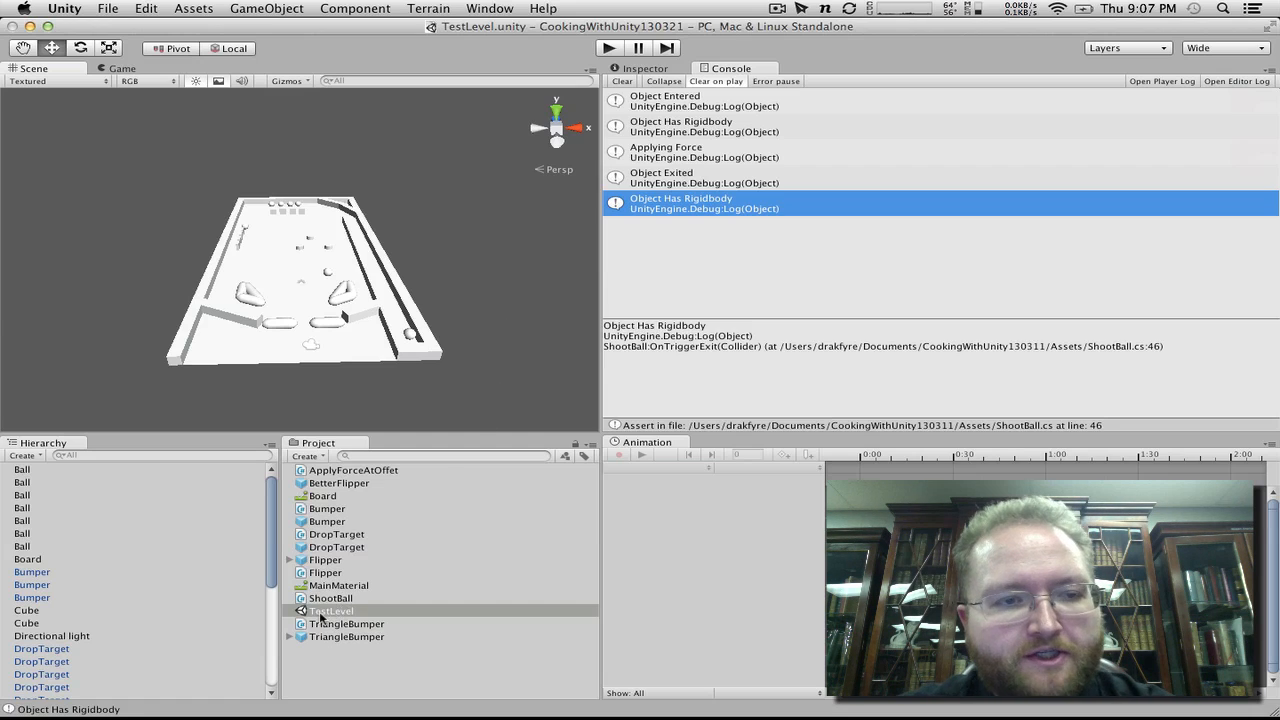
# Step: Play-test the pinball level by operating both flippers on the balls, and stop play mode
pyautogui.click(607, 49)
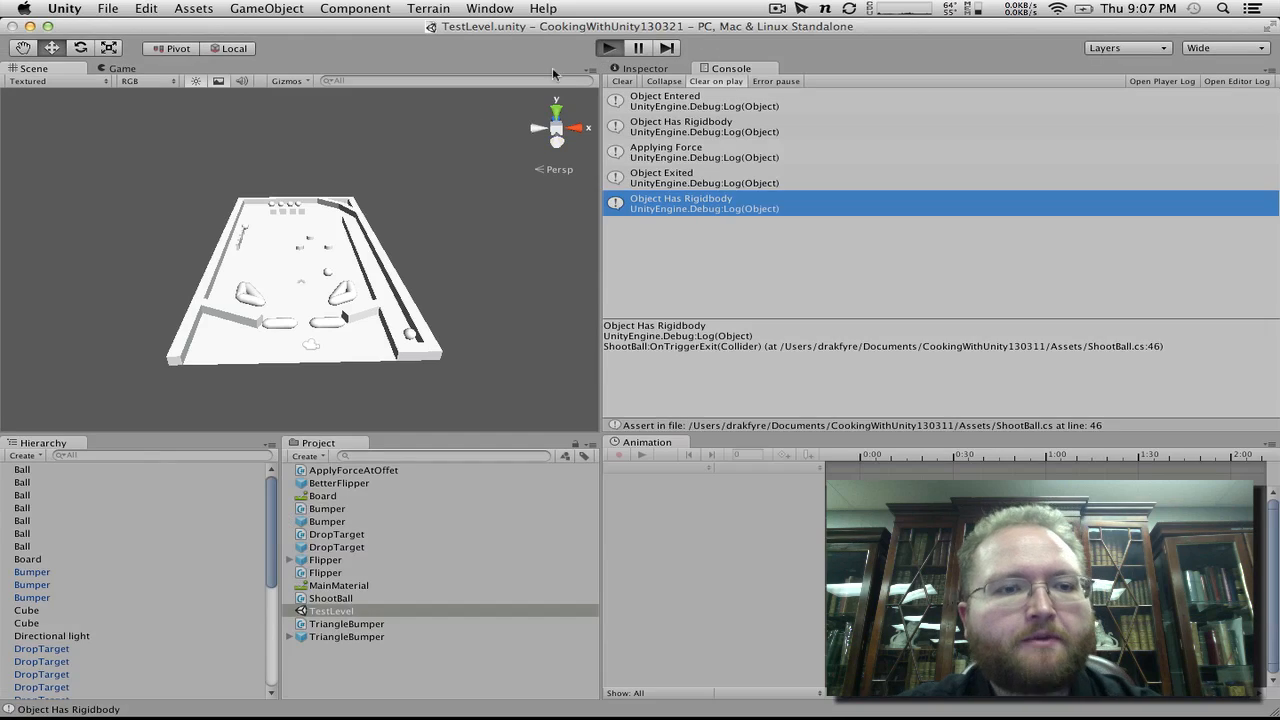
pyautogui.press('ctrl')
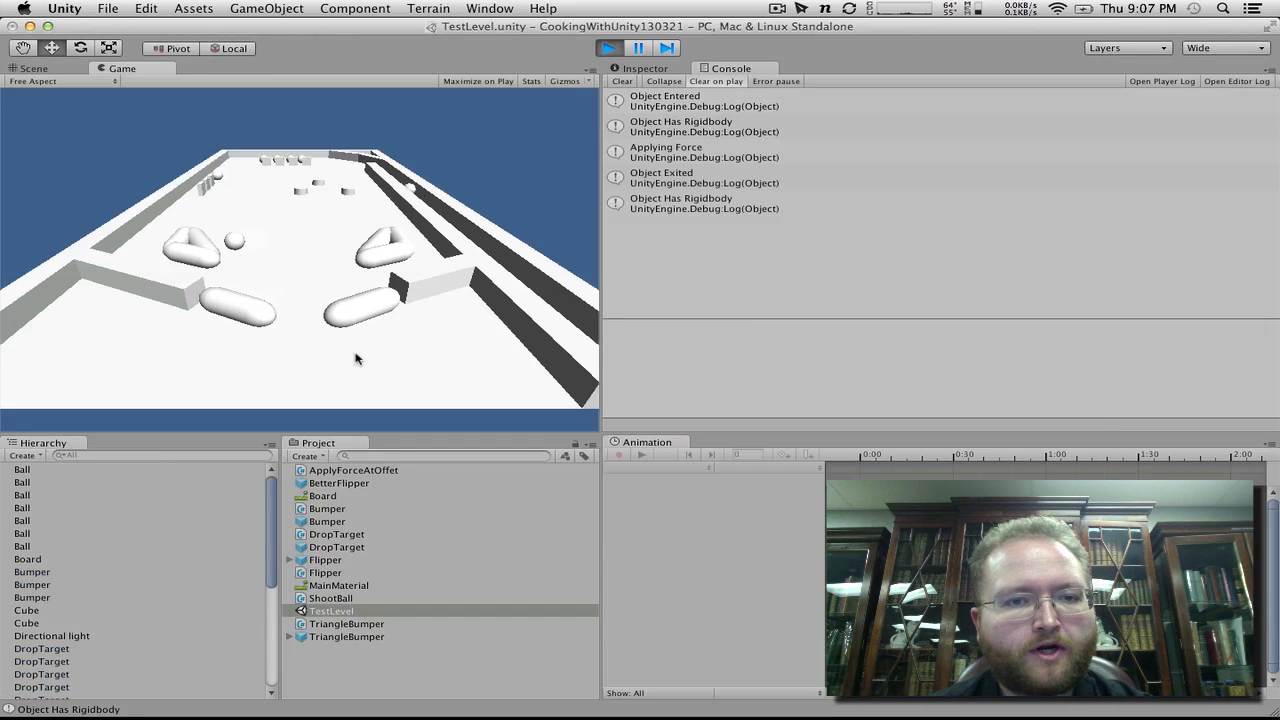
pyautogui.press('alt')
pyautogui.press('ctrl')
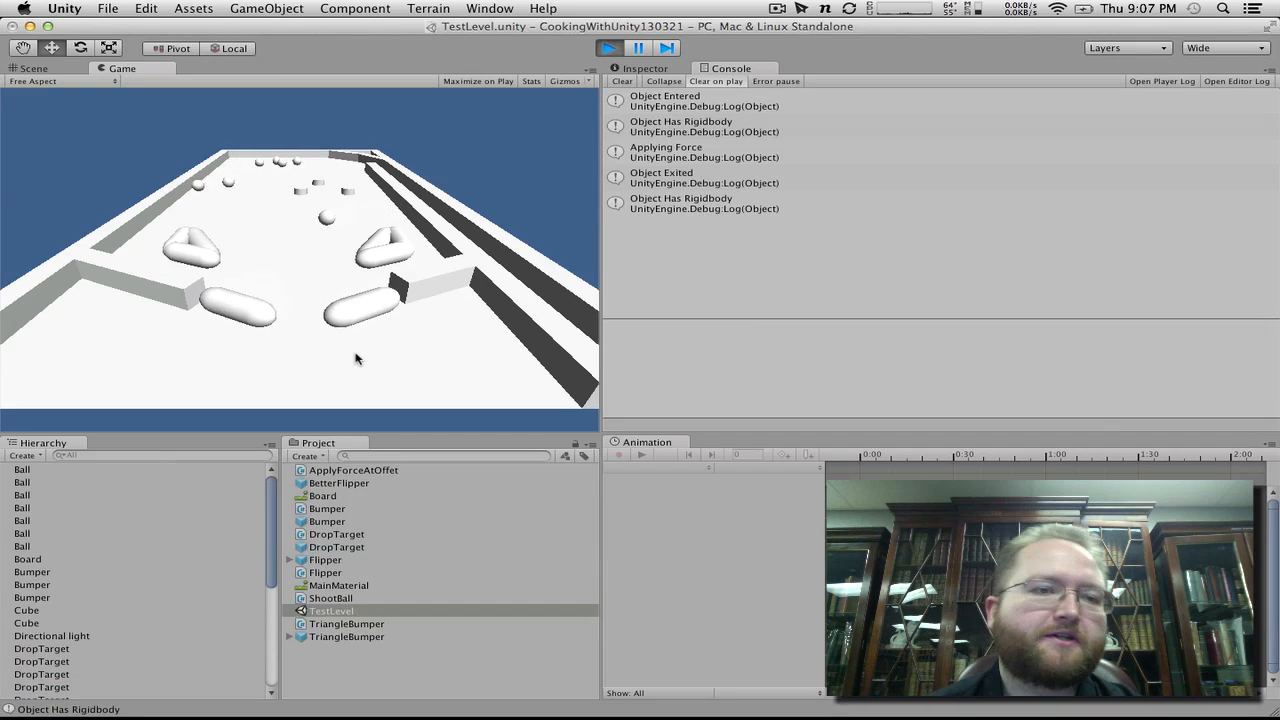
pyautogui.press('alt')
pyautogui.press('ctrl')
pyautogui.press('ctrl')
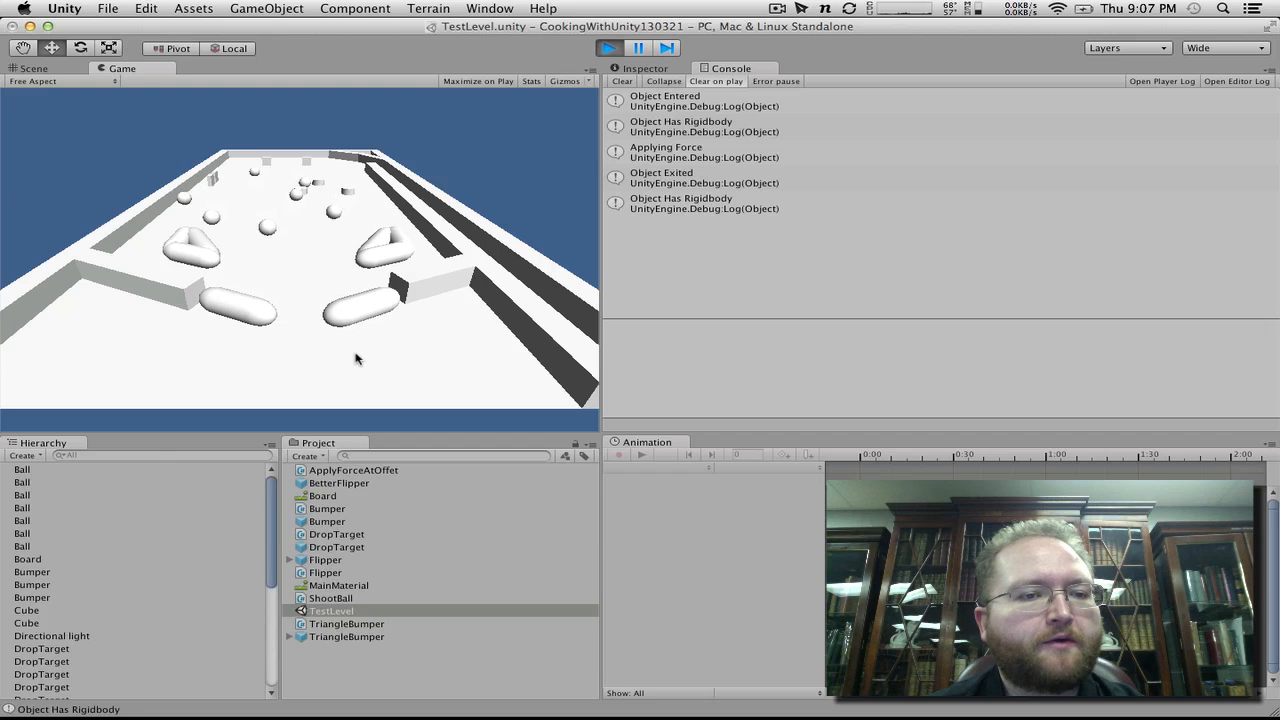
pyautogui.press('ctrl')
pyautogui.press('alt')
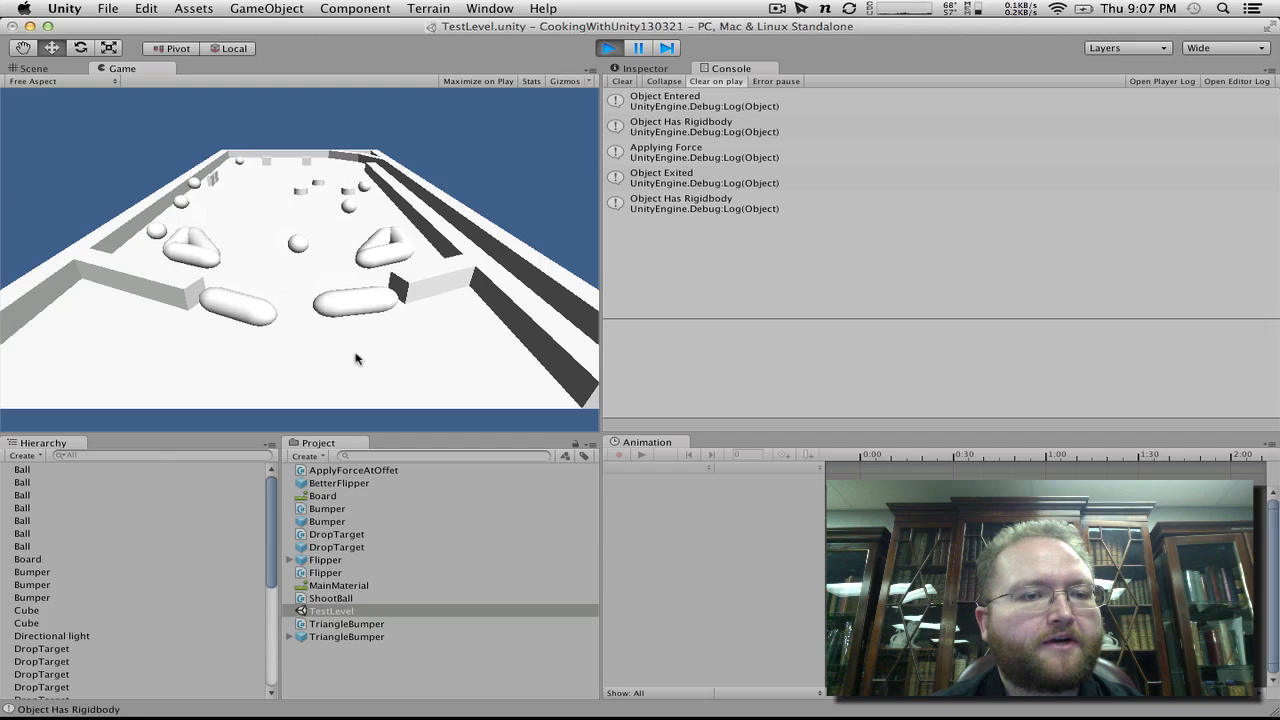
pyautogui.press('alt')
pyautogui.press('ctrl')
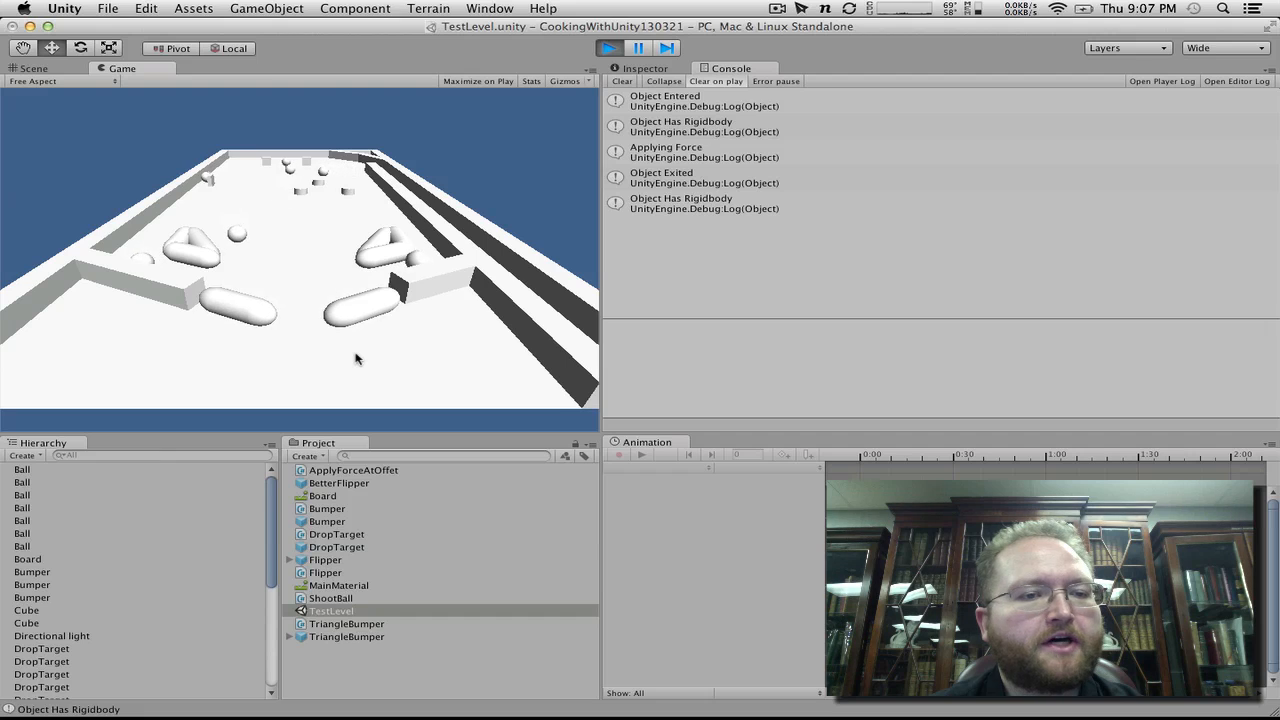
pyautogui.press('ctrl')
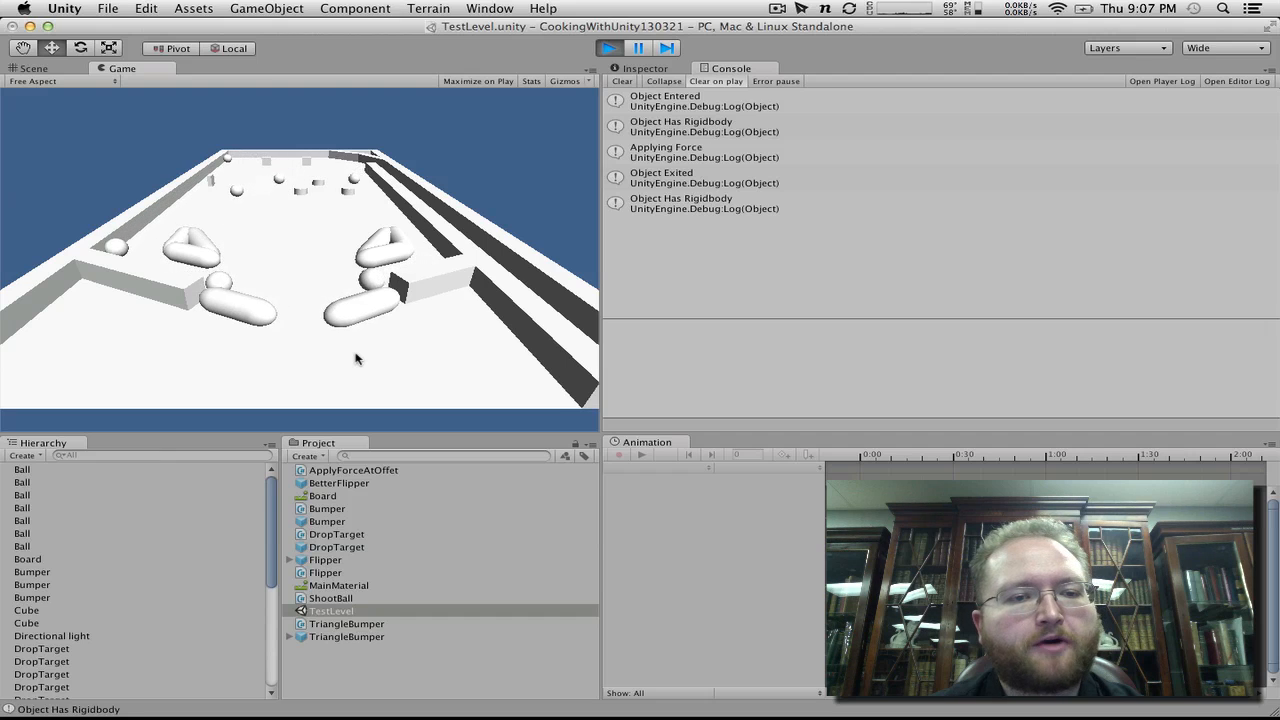
pyautogui.press('ctrl')
pyautogui.press('alt')
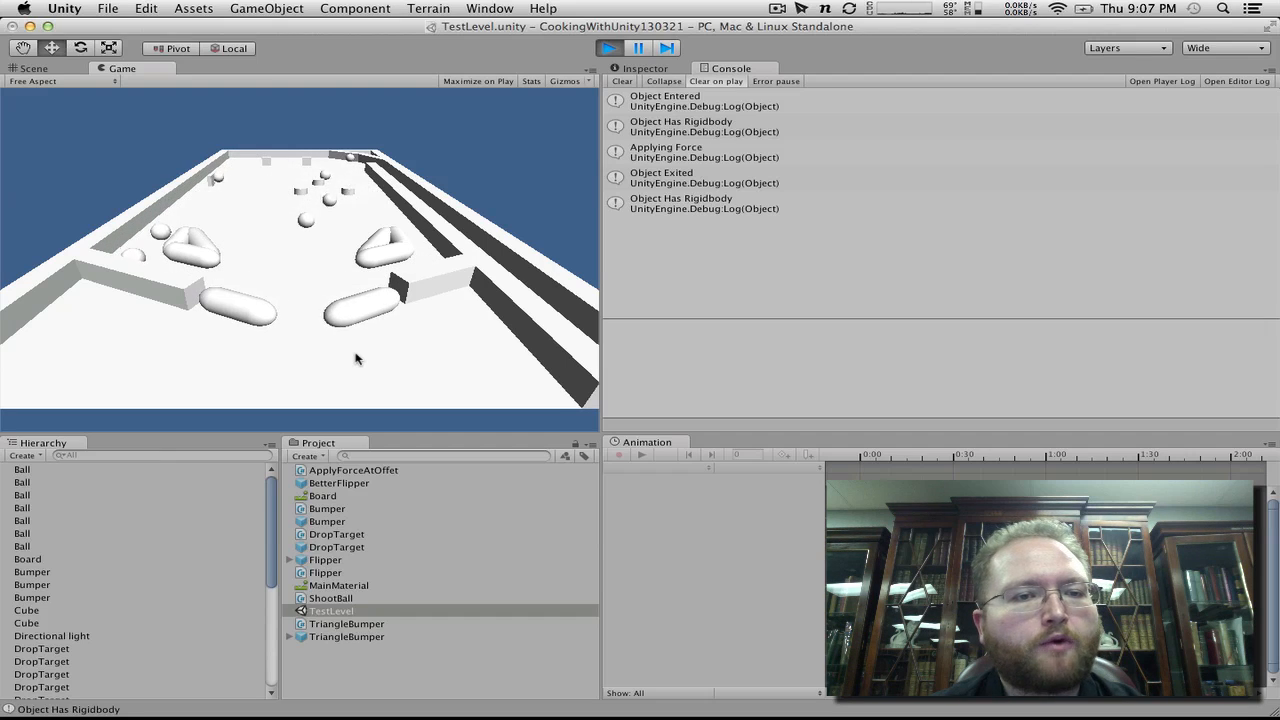
pyautogui.press('ctrl')
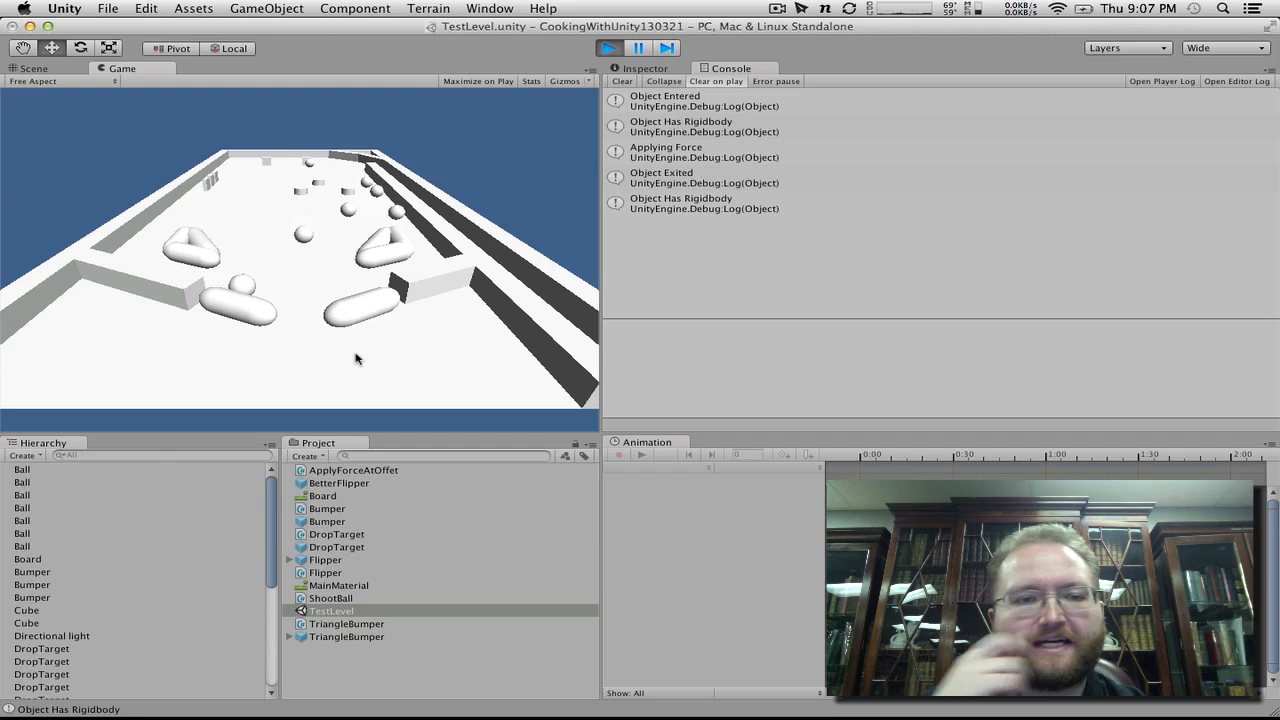
pyautogui.press('ctrl')
pyautogui.press('alt')
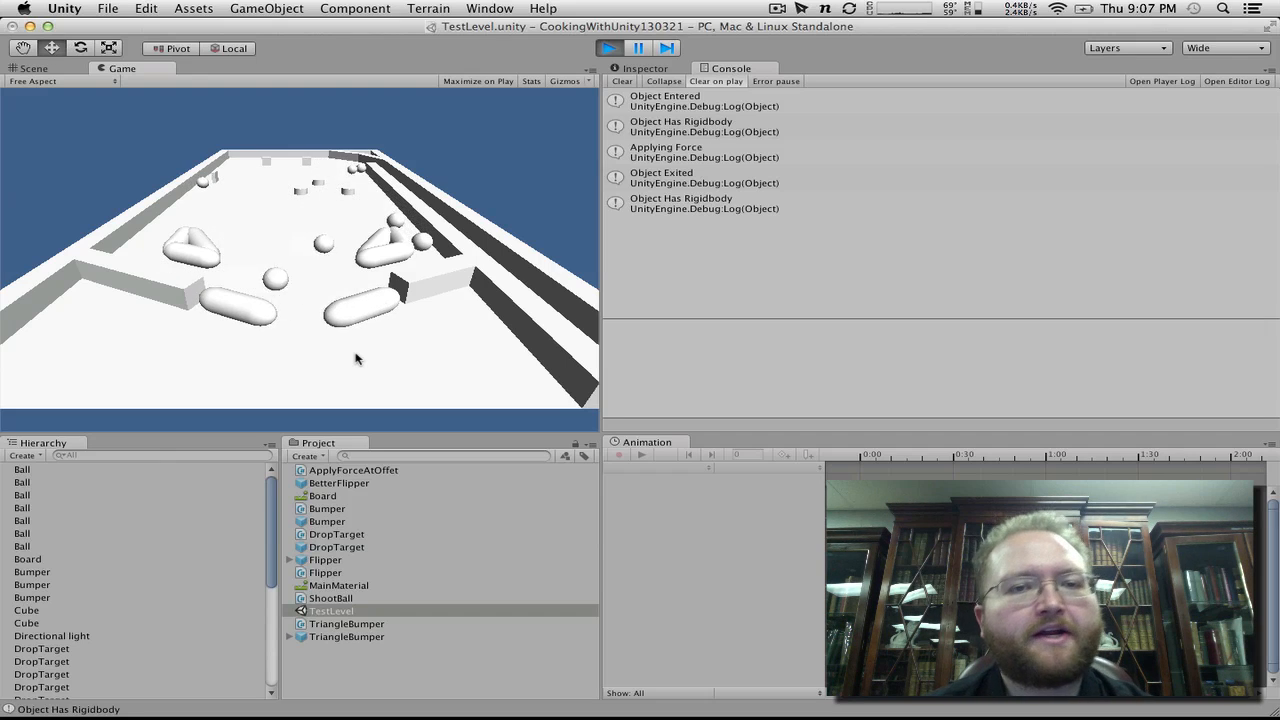
pyautogui.click(609, 48)
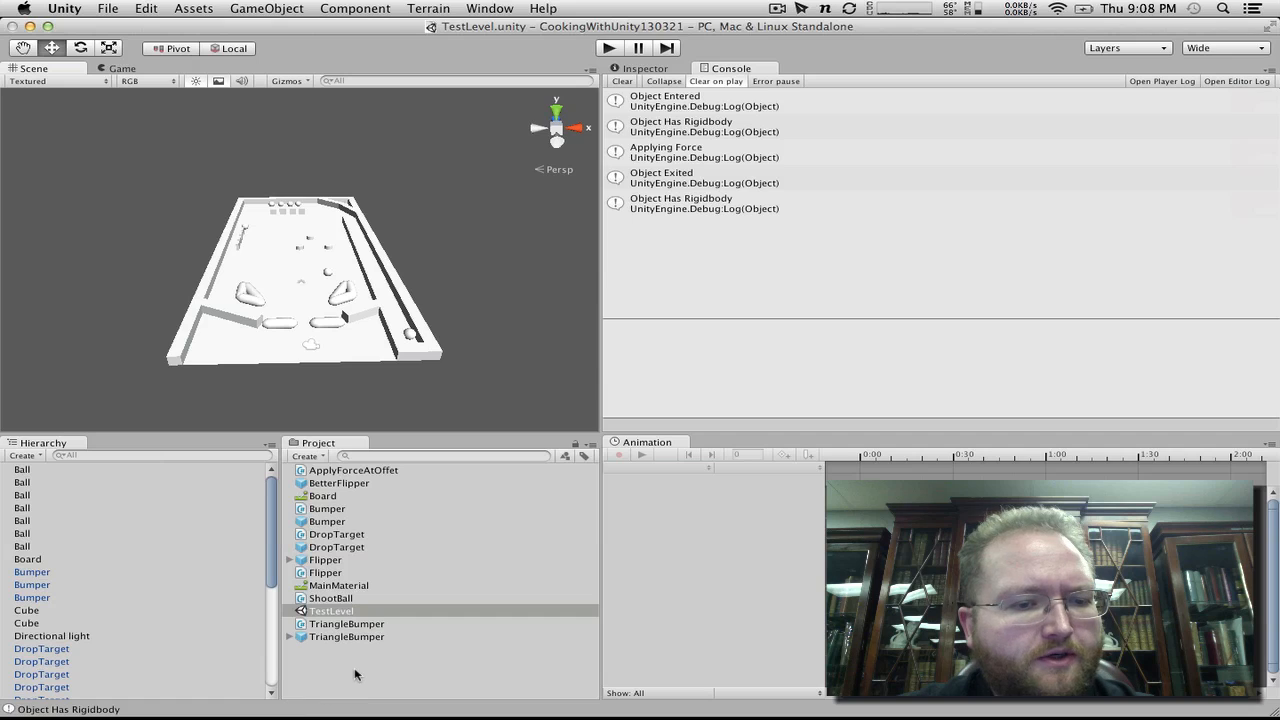
# Step: Create a C# script named ScoreManager in the project and open it in MonoDevelop
pyautogui.click(316, 456)
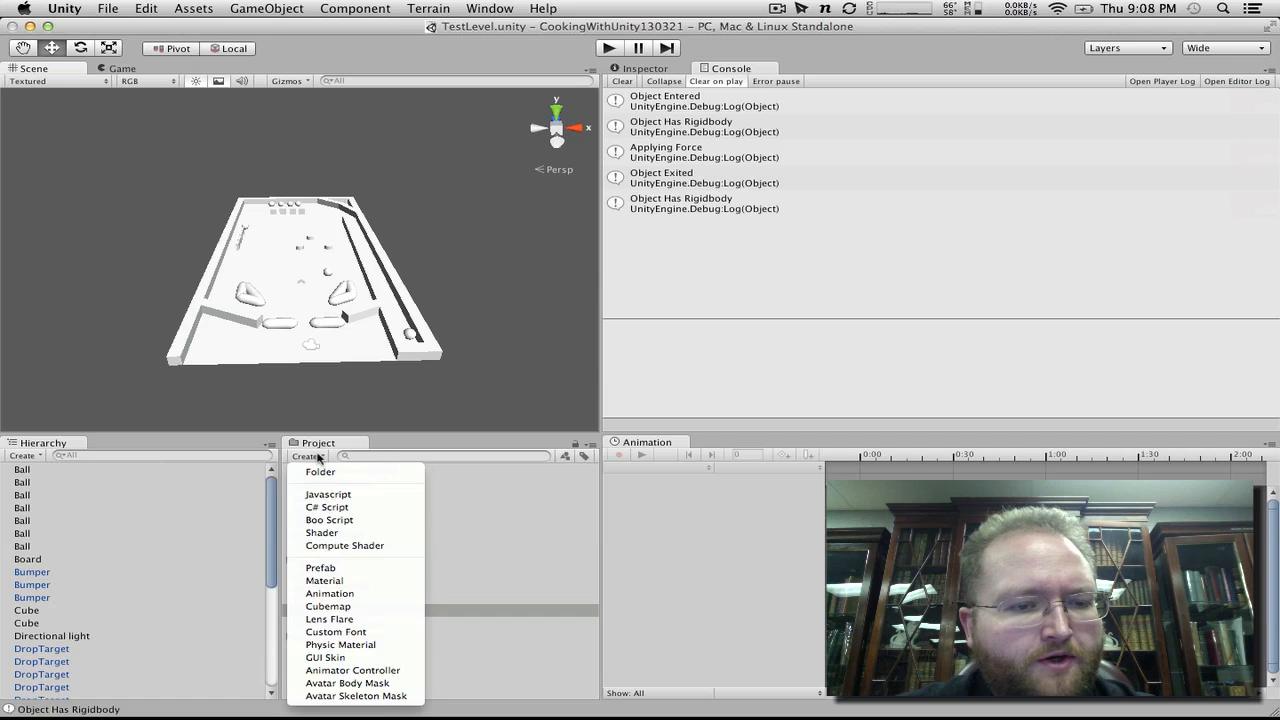
pyautogui.click(328, 497)
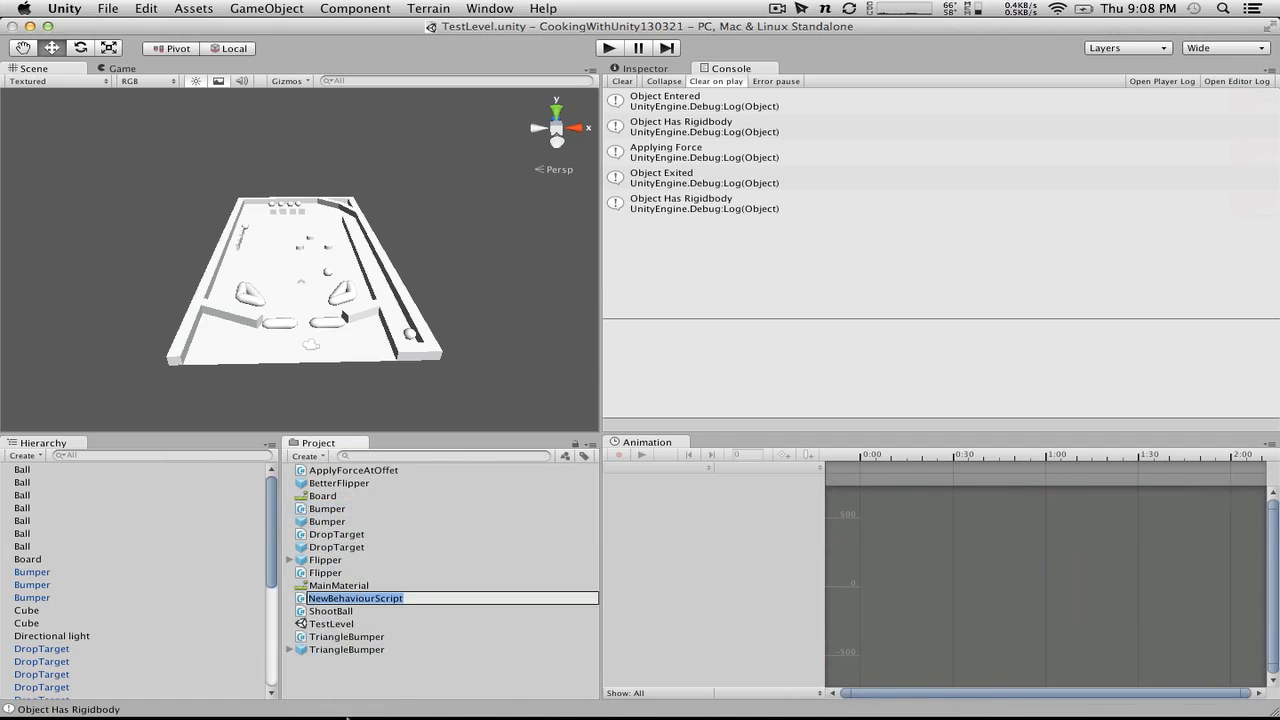
pyautogui.write('ScoreManager')
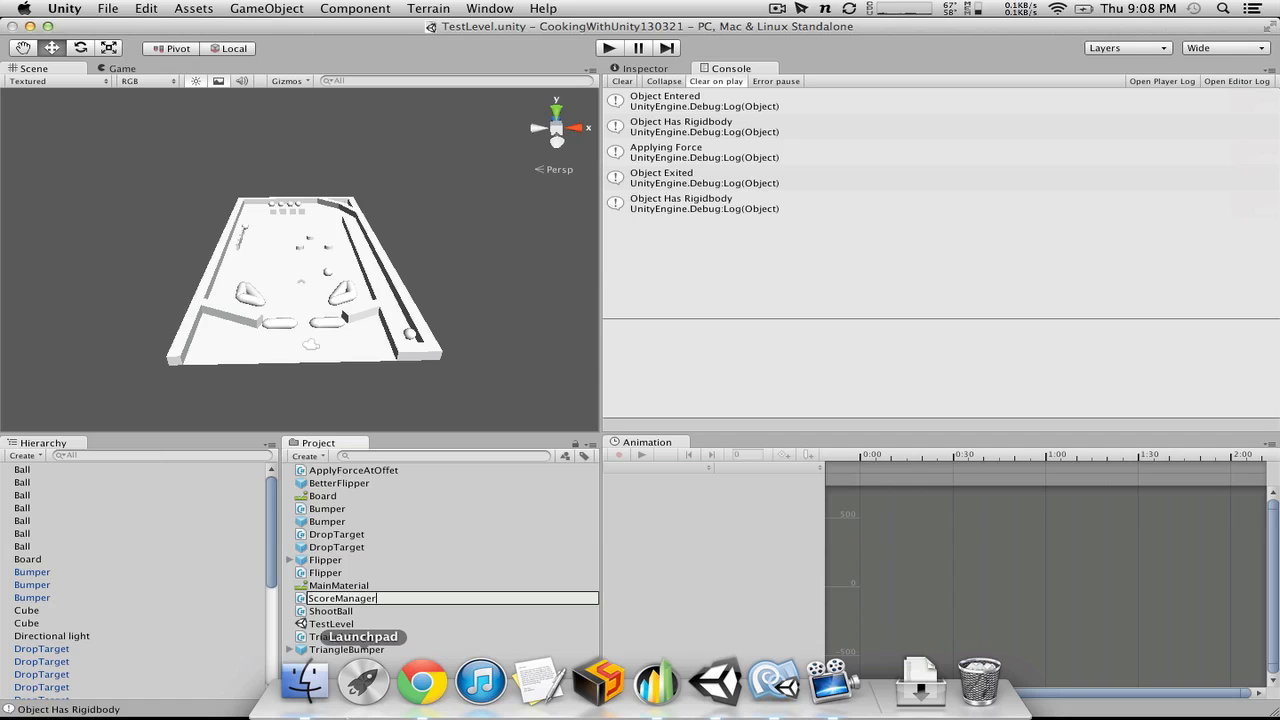
pyautogui.press('Return')
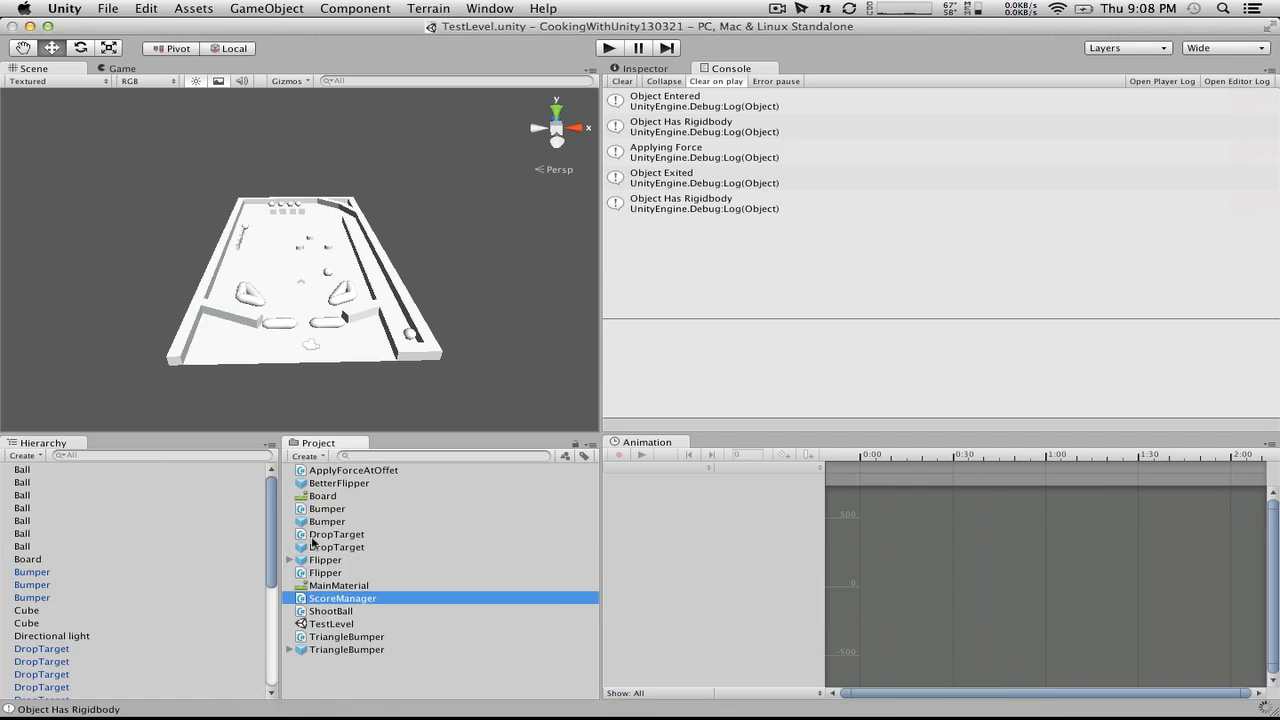
pyautogui.doubleClick(353, 608)
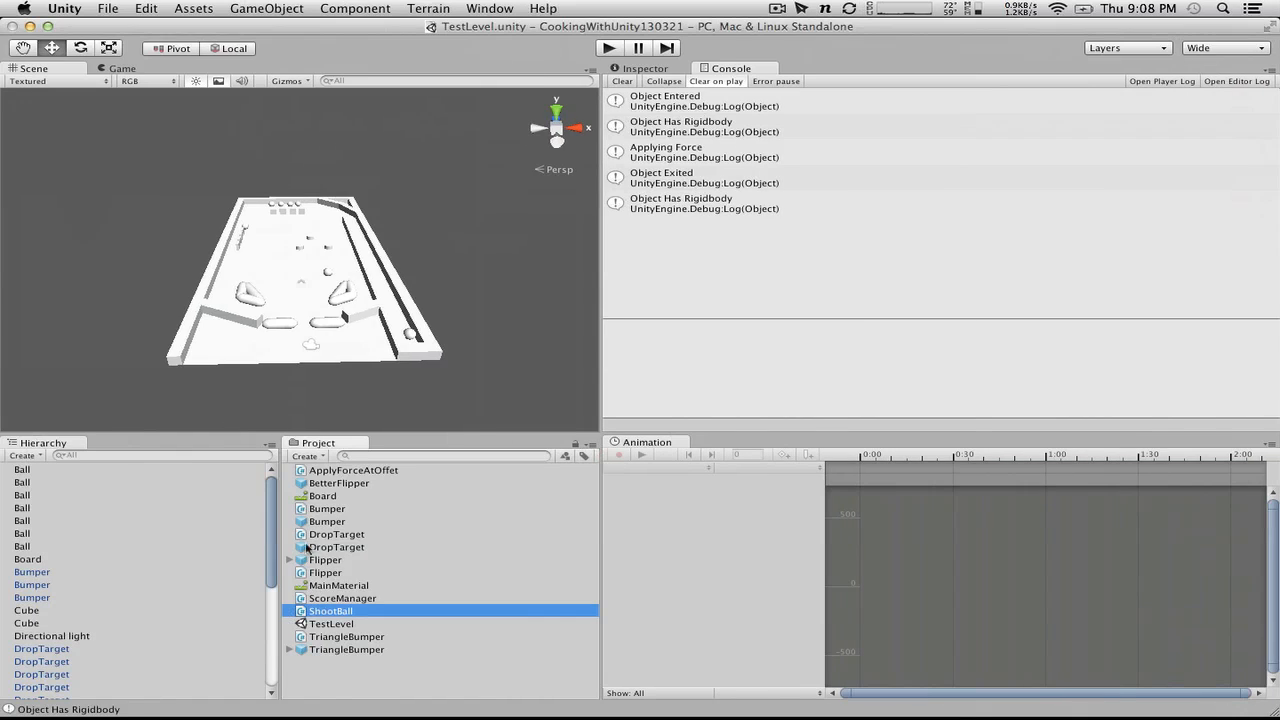
pyautogui.doubleClick(343, 598)
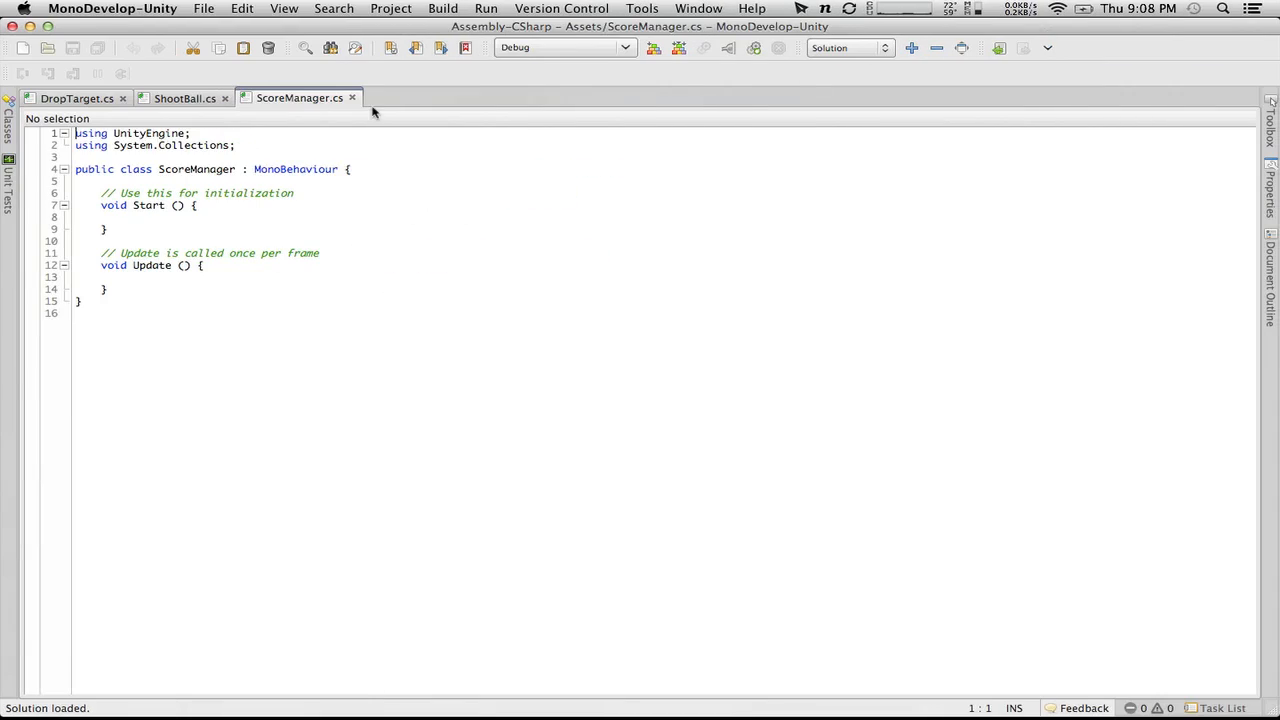
# Step: Put the ScoreManager class's opening brace on its own line with a blank line below it, and save the script
pyautogui.click(344, 169)
pyautogui.press('BackSpace')
pyautogui.press('Return')
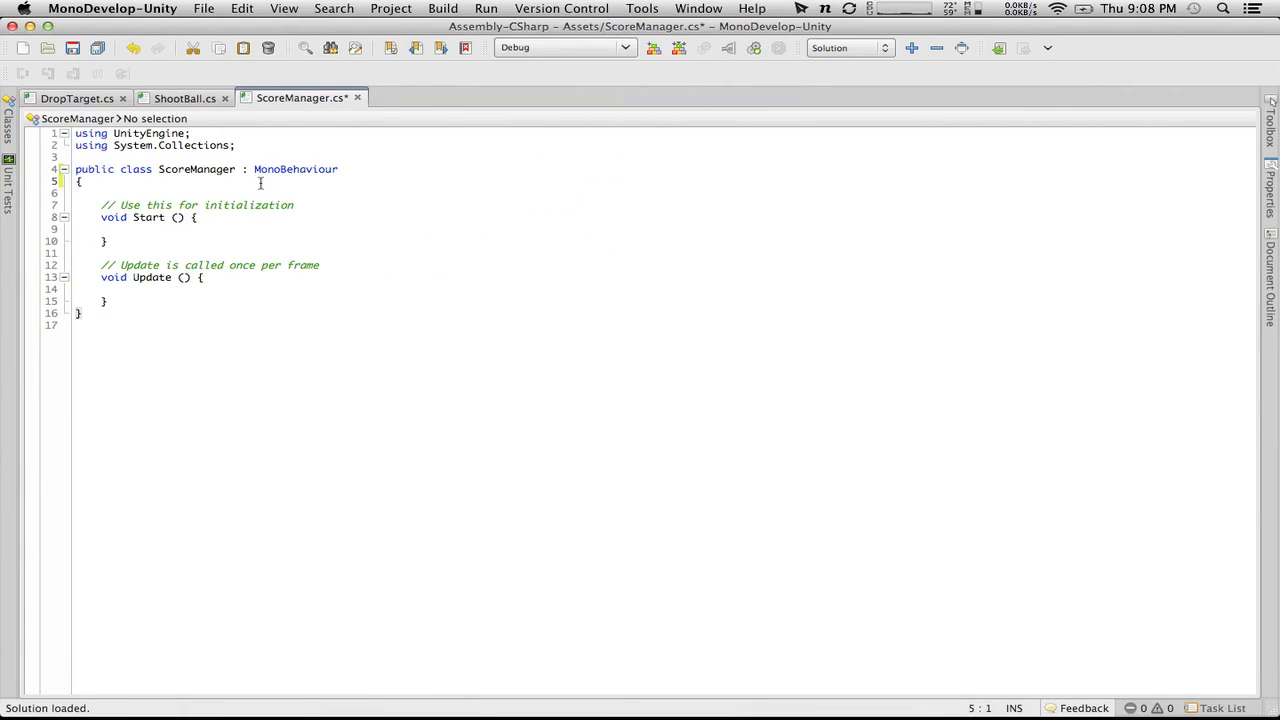
pyautogui.press('Right')
pyautogui.press('Return')
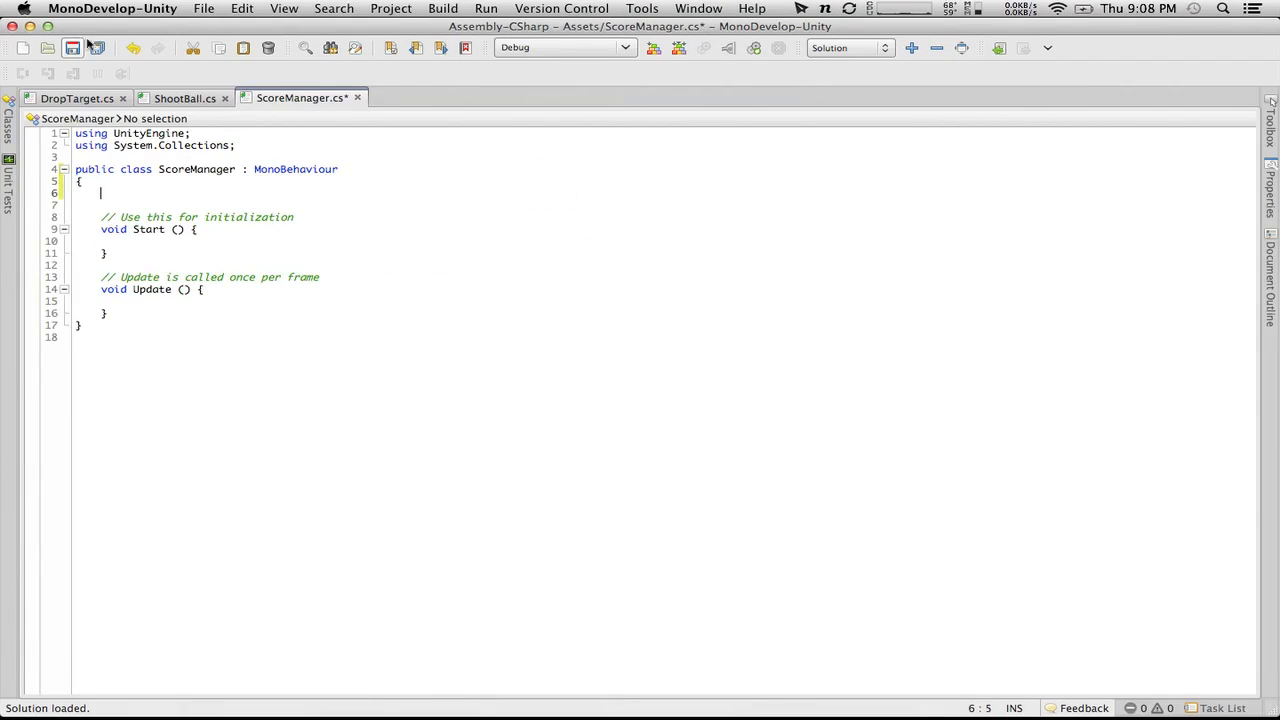
pyautogui.click(82, 51)
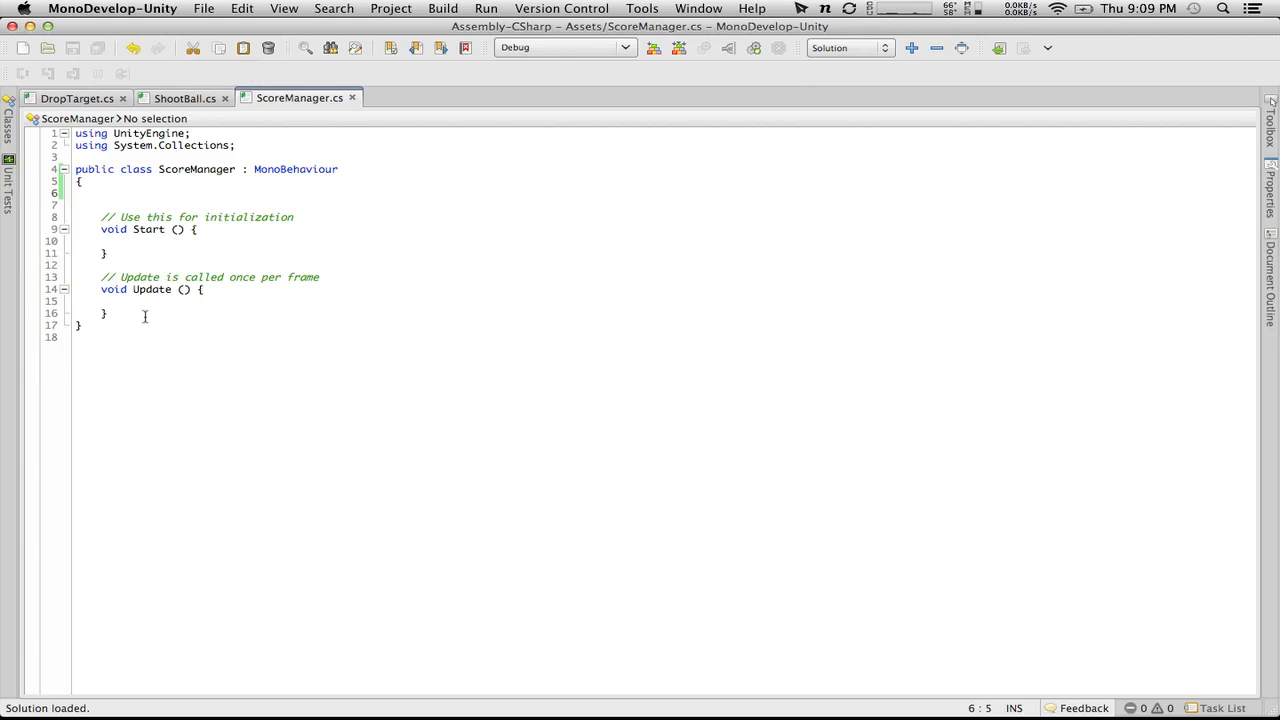
# Step: Delete the default Start and Update methods and their comments from the ScoreManager class
pyautogui.moveTo(143, 314); pyautogui.dragTo(101, 194)
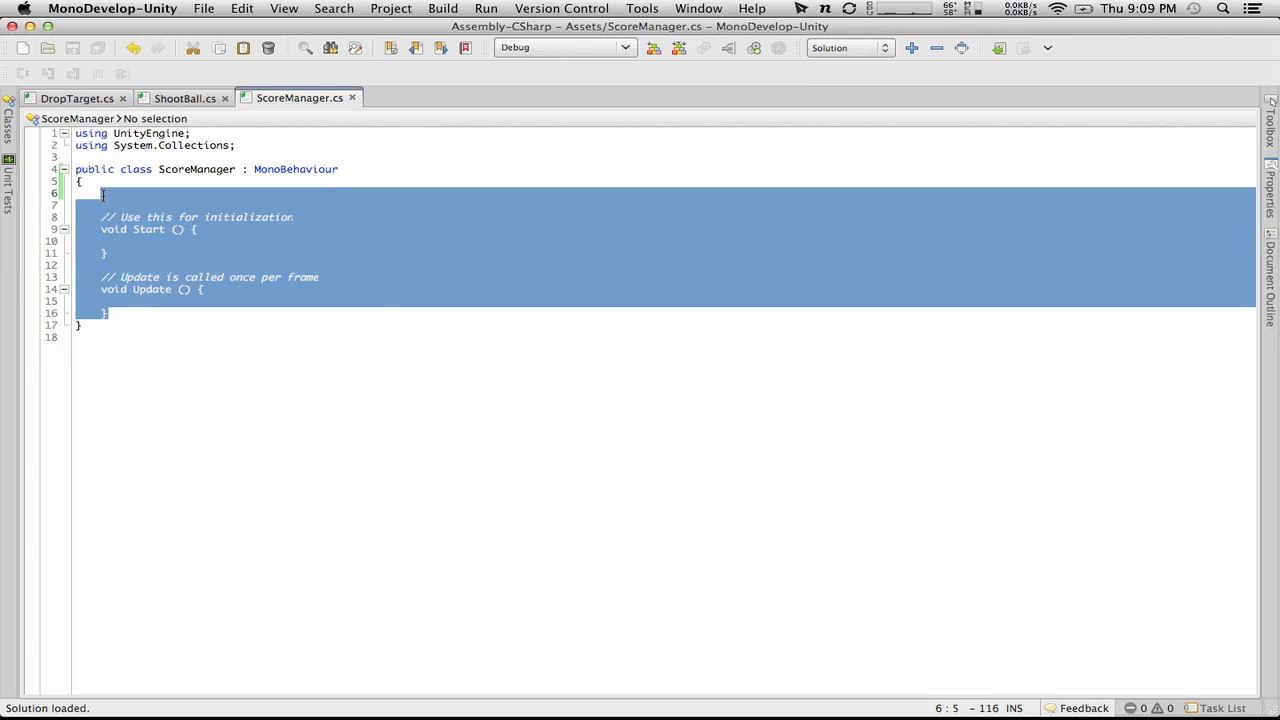
pyautogui.press('BackSpace')
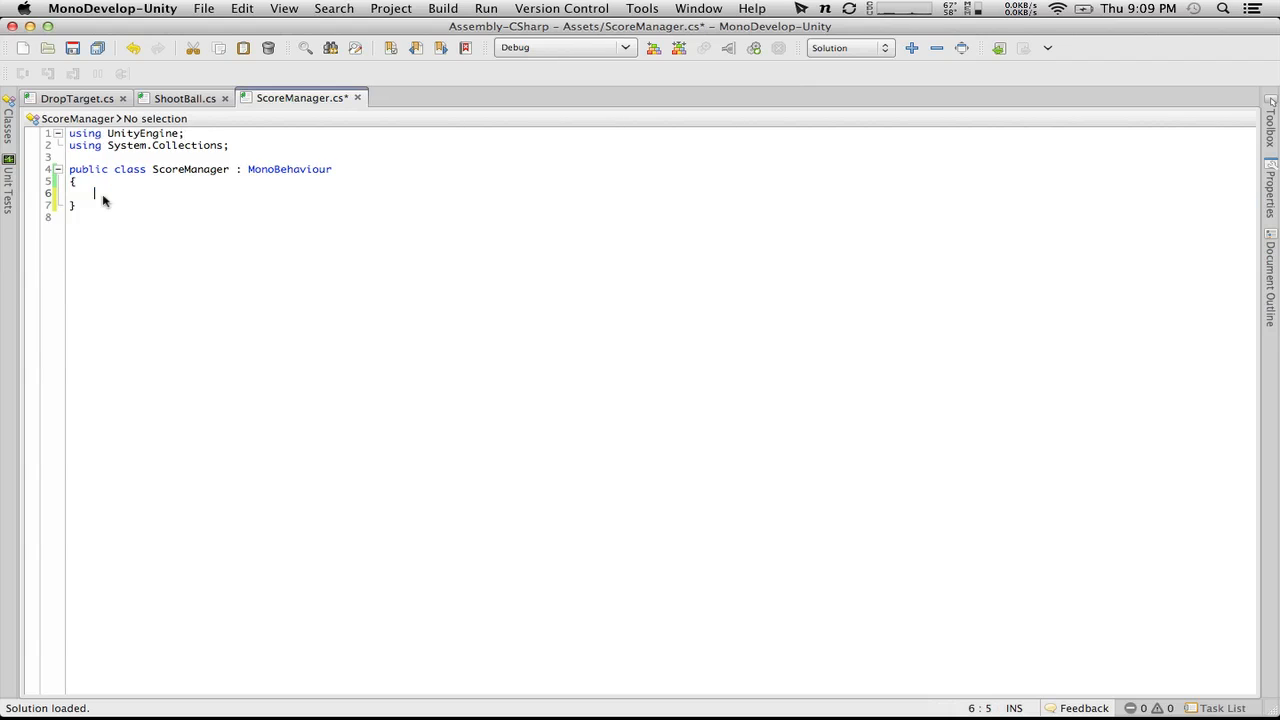
# Step: Remove the MonoBehaviour inheritance from the ScoreManager class declaration
pyautogui.click(350, 167)
pyautogui.moveTo(350, 167); pyautogui.dragTo(230, 169)
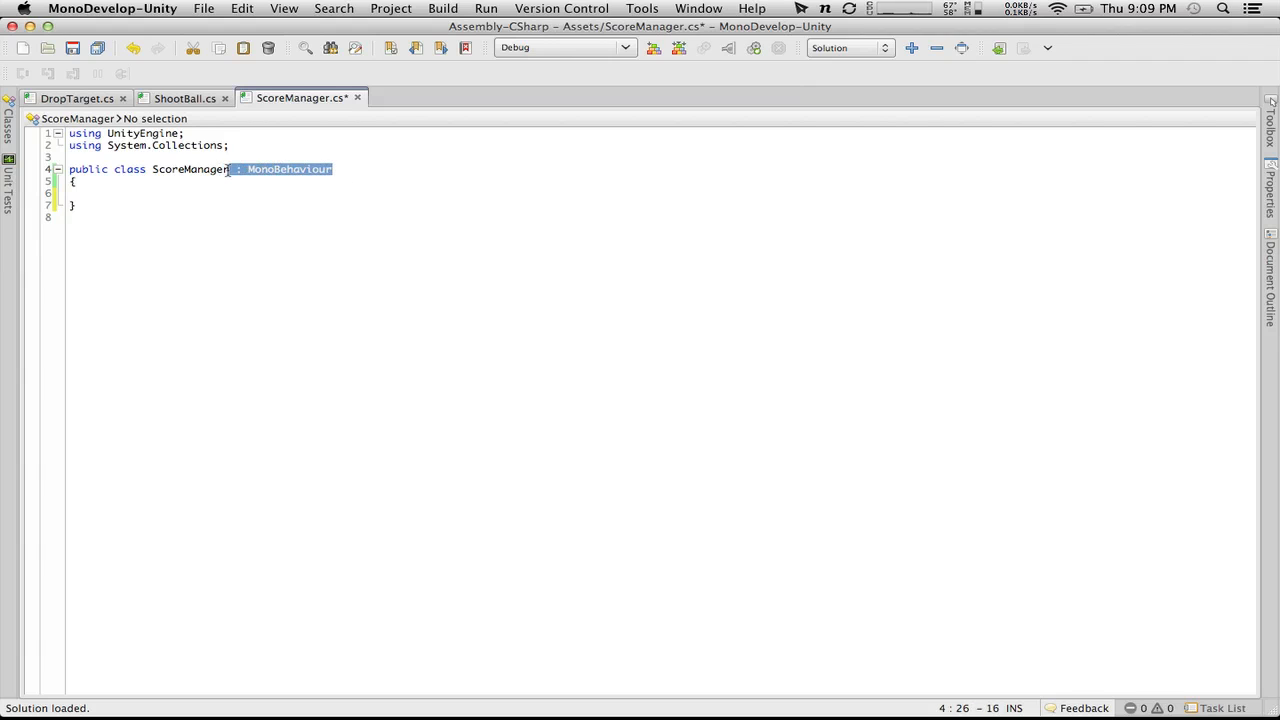
pyautogui.press('BackSpace')
pyautogui.click(169, 193)
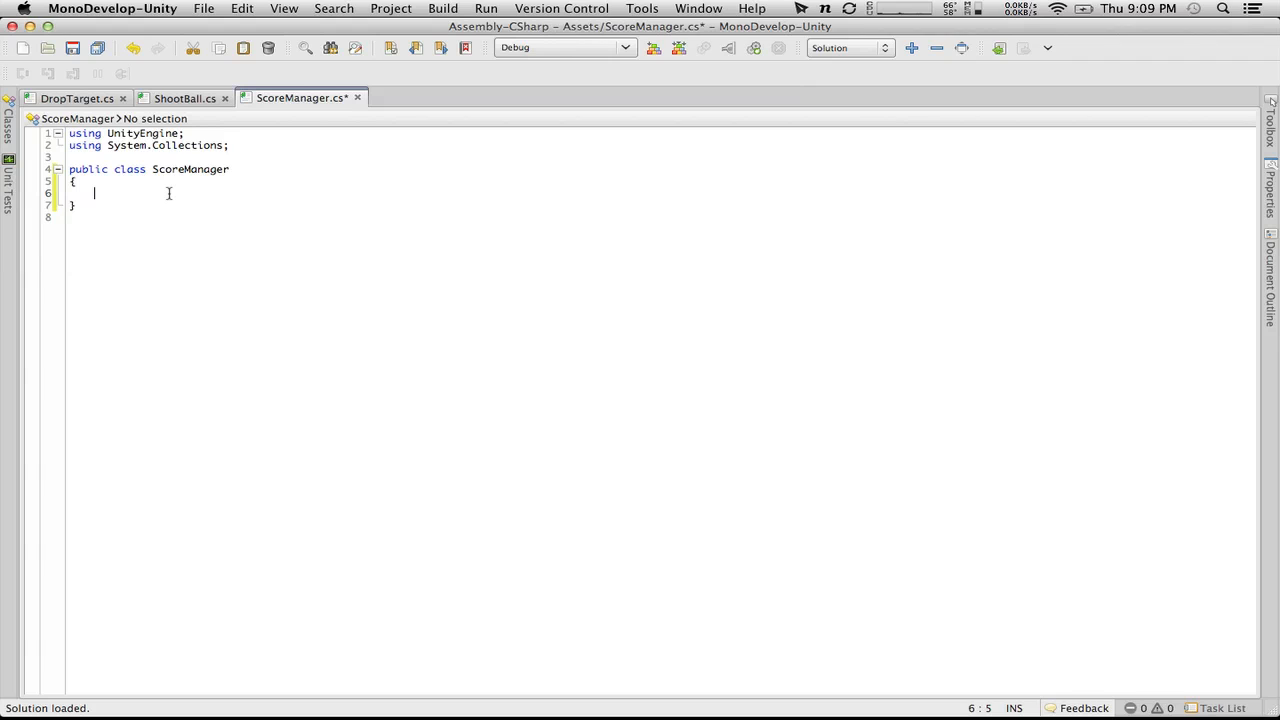
# Step: Make the ScoreManager class inherit from MonoBehaviour again
pyautogui.click(251, 169)
pyautogui.write(': Mo')
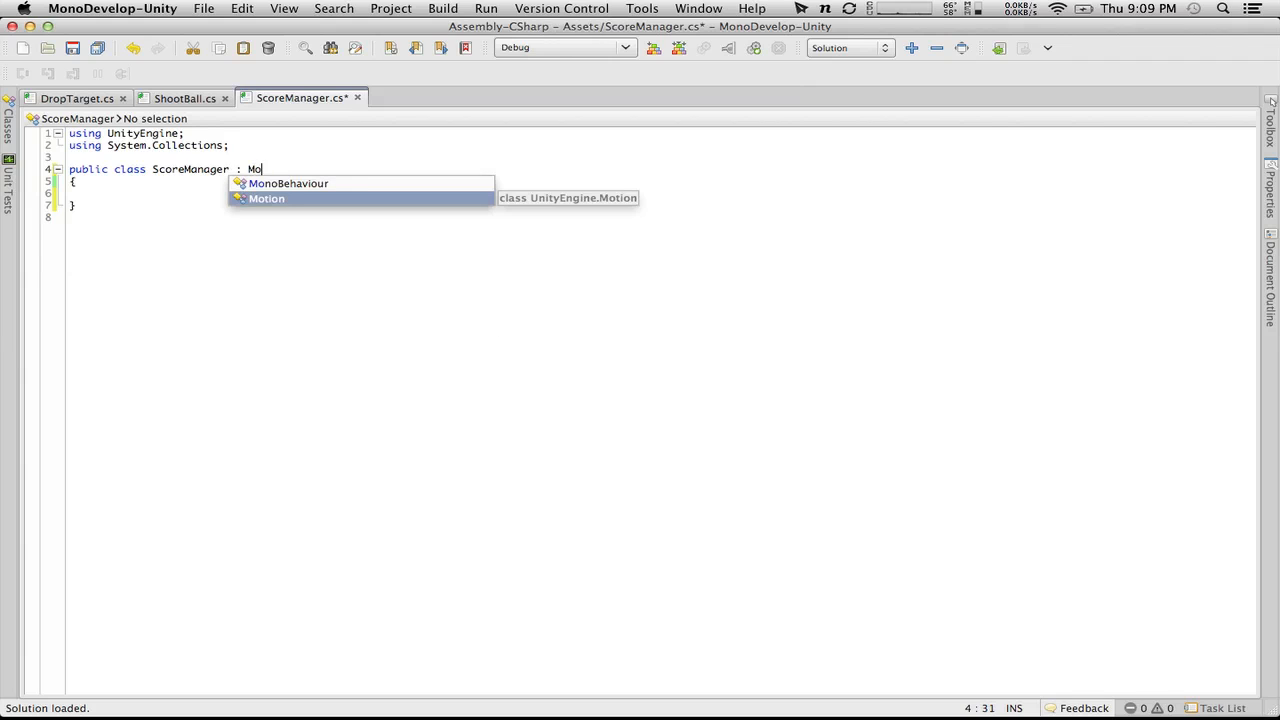
pyautogui.press('Up')
pyautogui.press('Return')
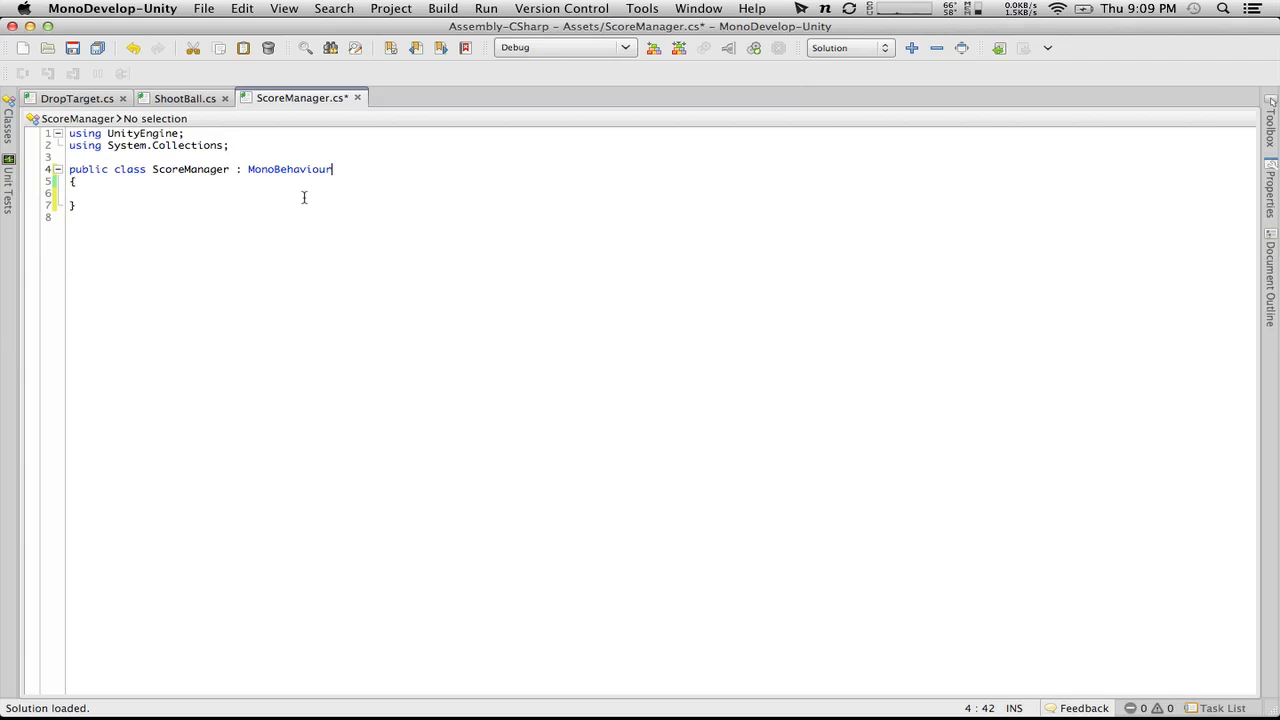
# Step: Declare the field "public static int score;" in the ScoreManager class, followed by a blank line
pyautogui.click(254, 192)
pyautogui.write('public static int sc')
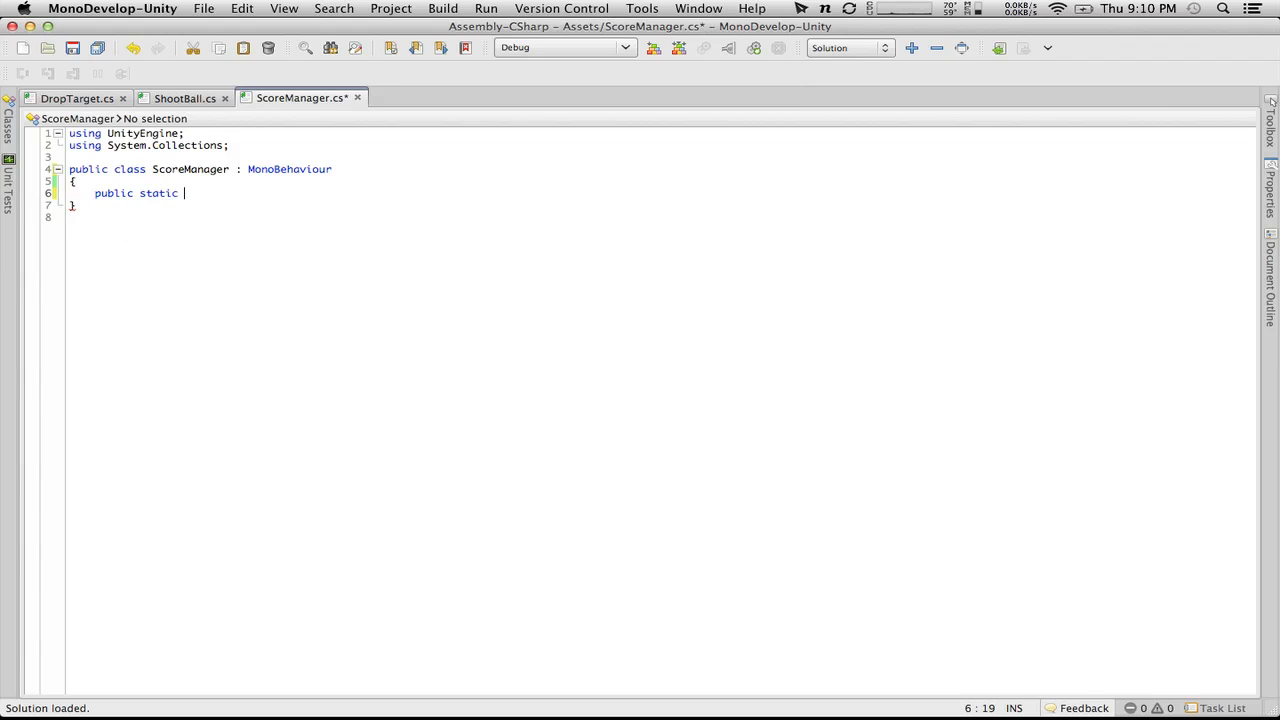
pyautogui.write('ore;')
pyautogui.press('Return')
pyautogui.press('Return')
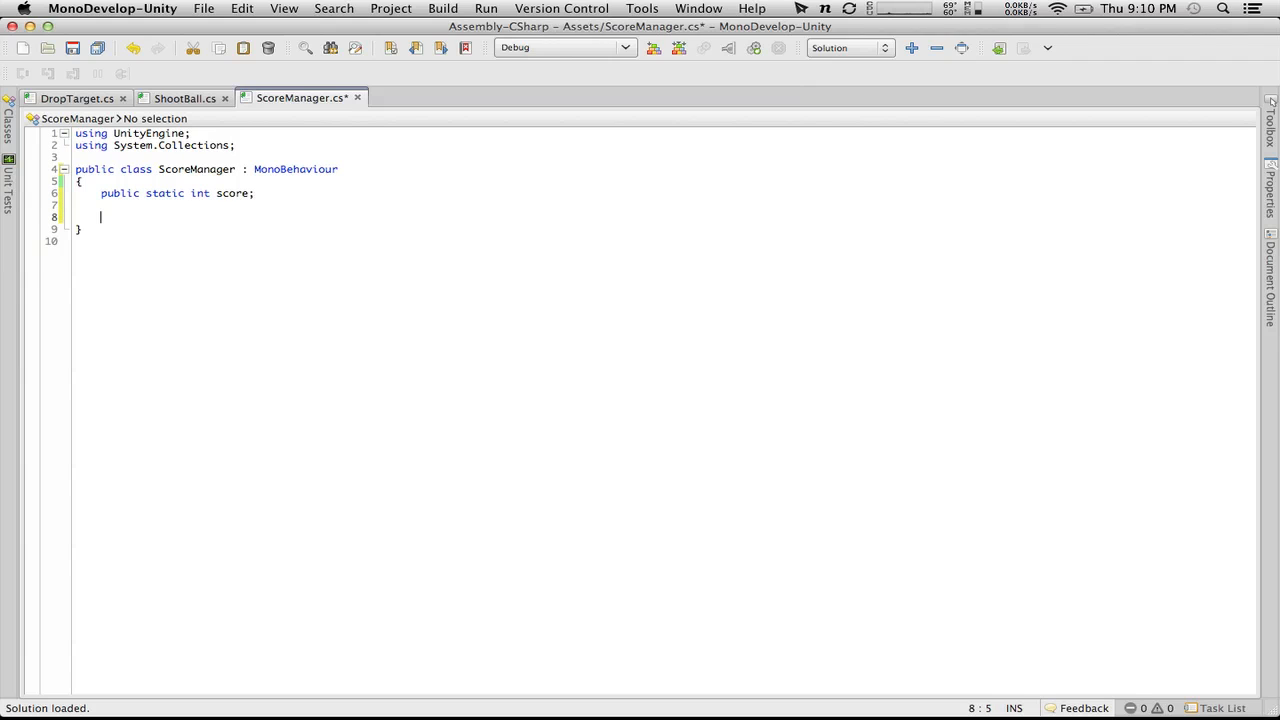
# Step: Add an empty "void OnGUI()" method with its braces below the score field
pyautogui.write('void')
pyautogui.write('OnGUI')
pyautogui.write('()')
pyautogui.press('Return')
pyautogui.write('{')
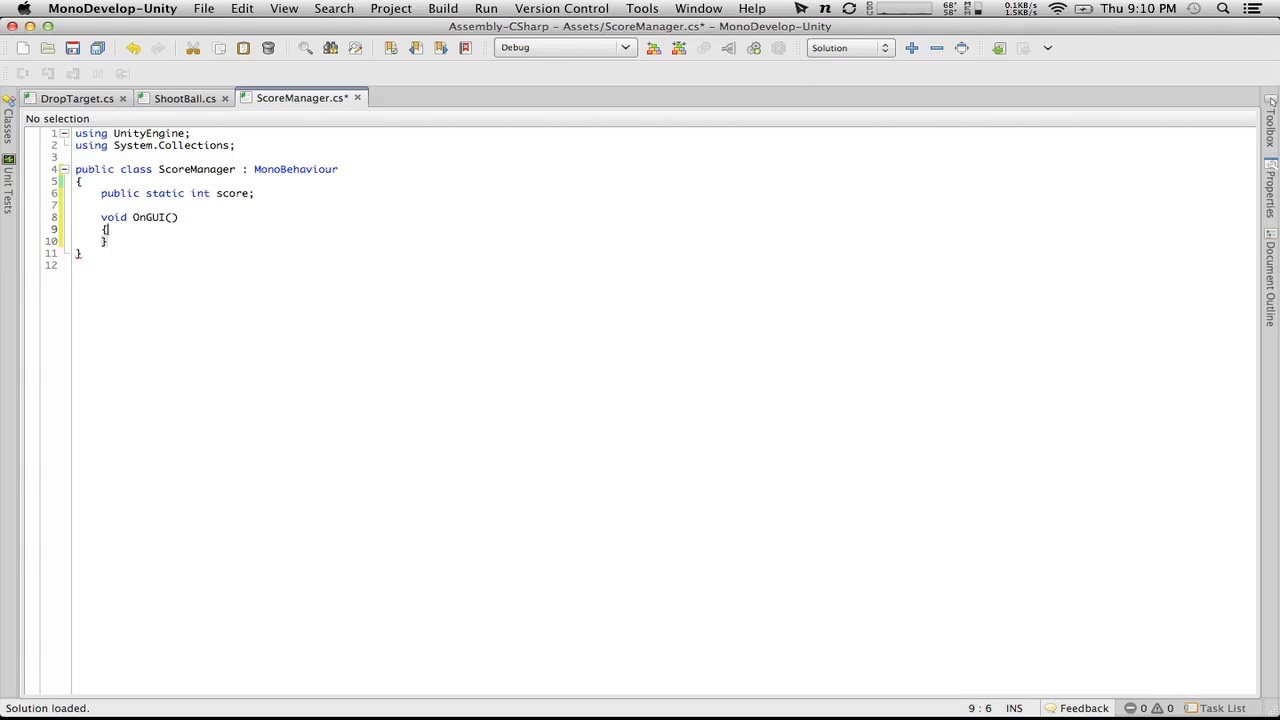
pyautogui.press('Return')
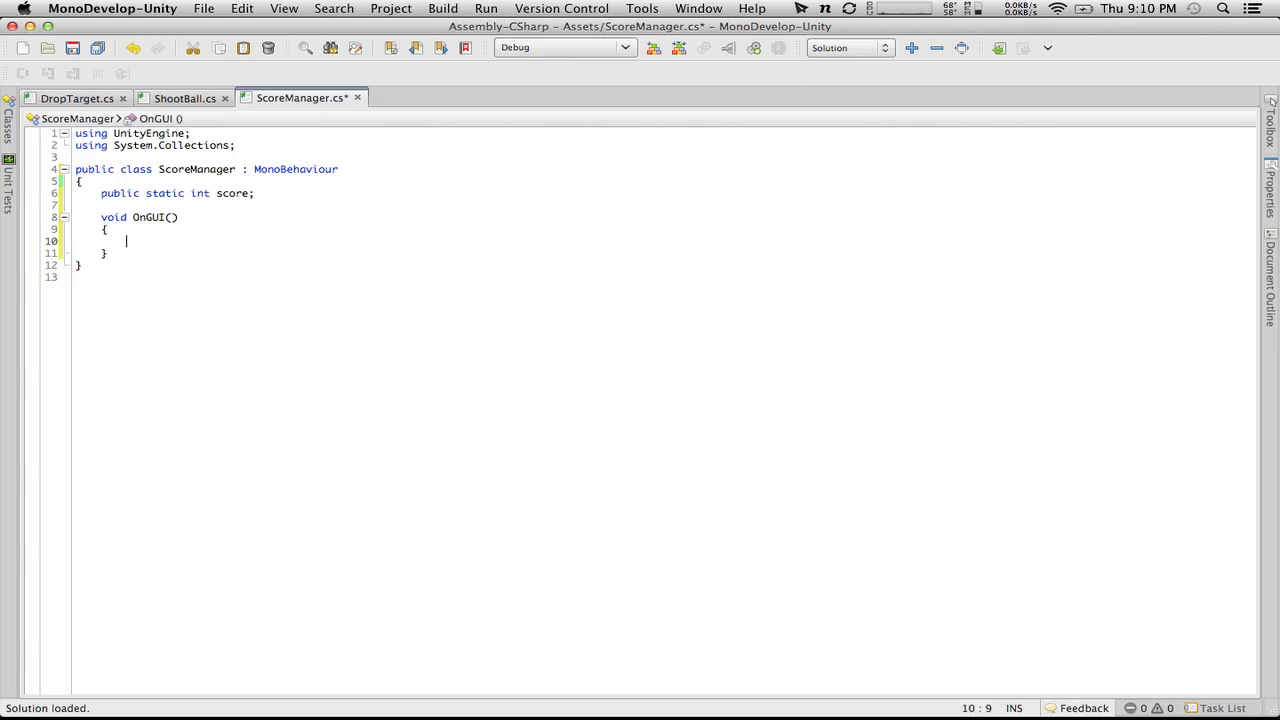
# Step: Begin a GUILayout.Label call inside the empty OnGUI method and look through its overloads
pyautogui.write('GUIL')
pyautogui.press('Escape')
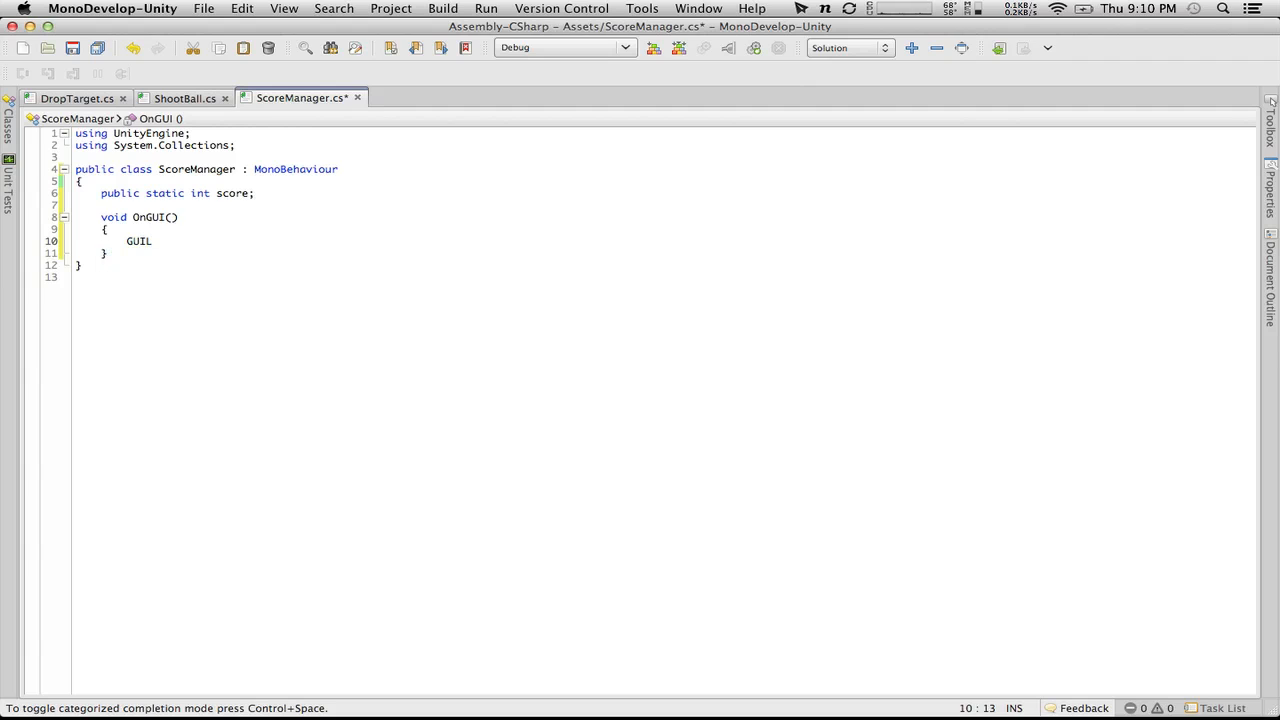
pyautogui.write('ayout.')
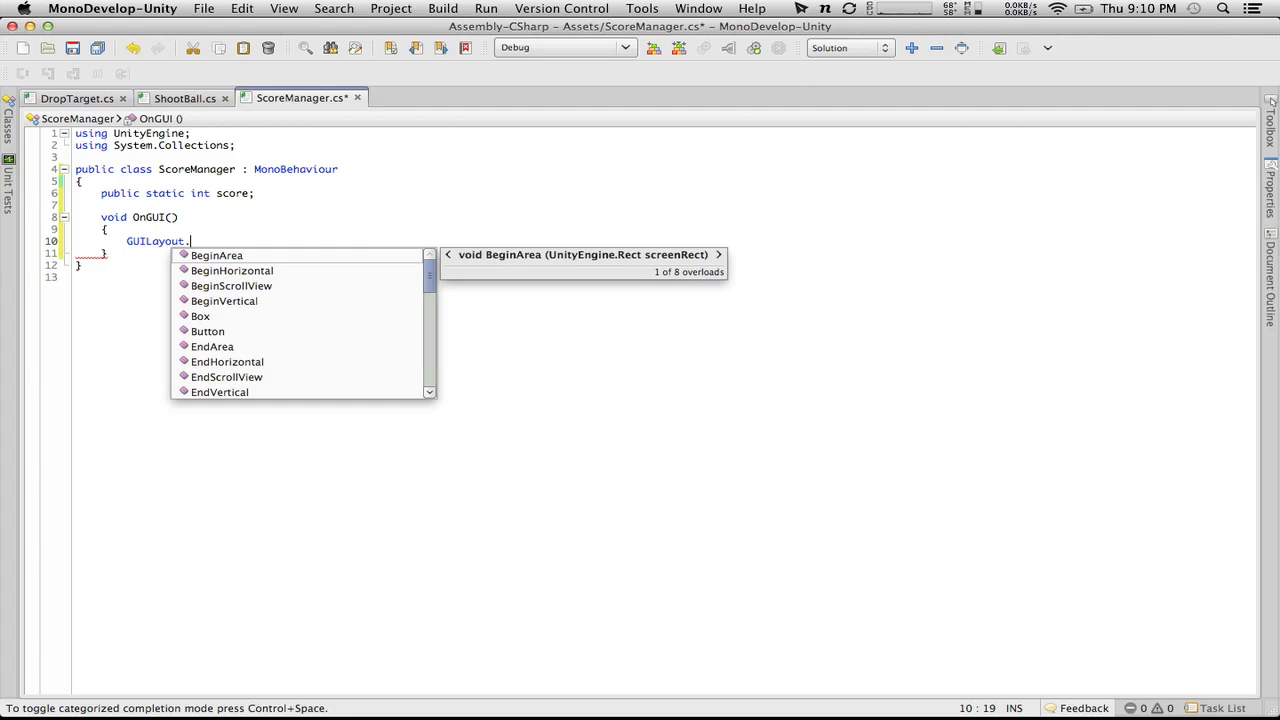
pyautogui.write('Label')
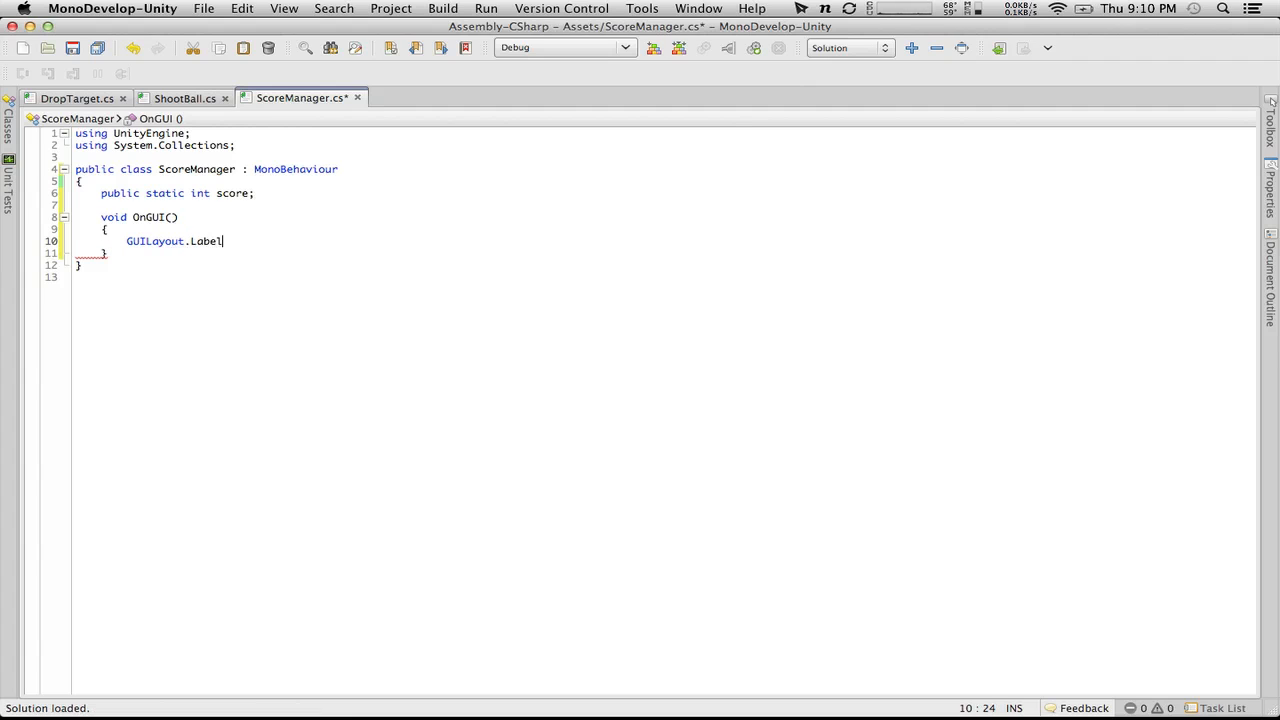
pyautogui.write('.')
pyautogui.press('BackSpace')
pyautogui.write('(')
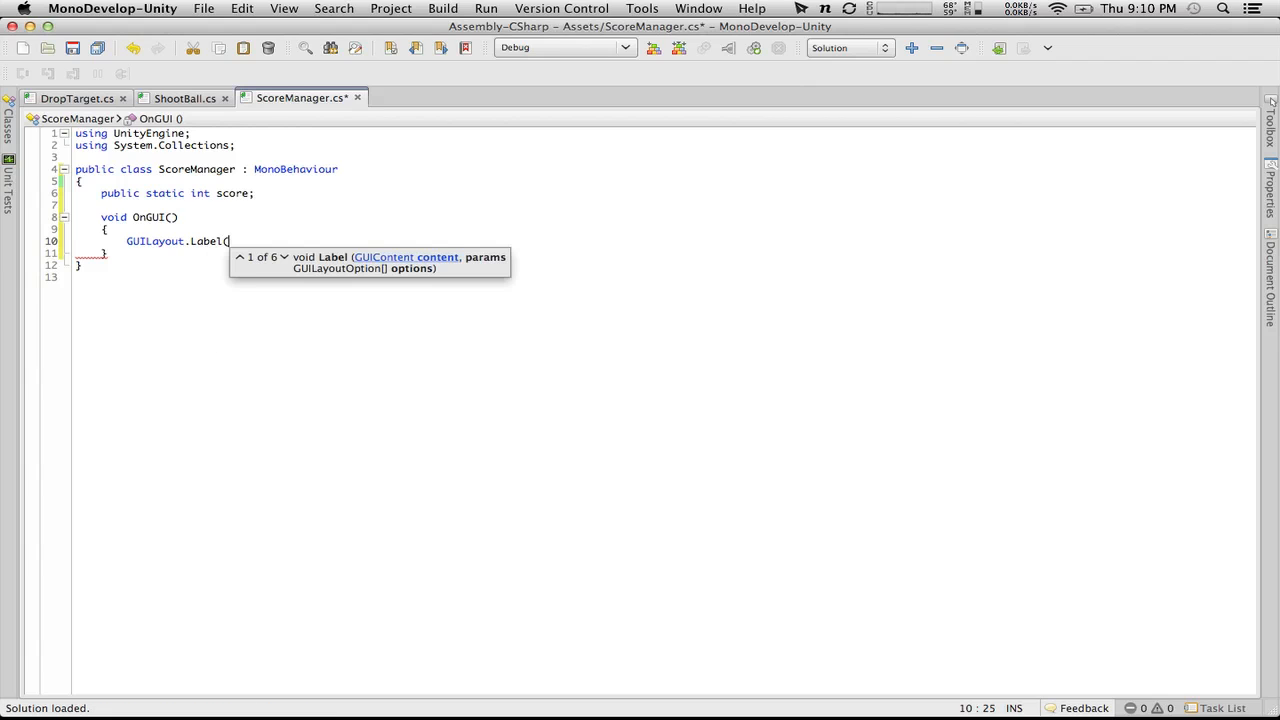
pyautogui.press('Down')
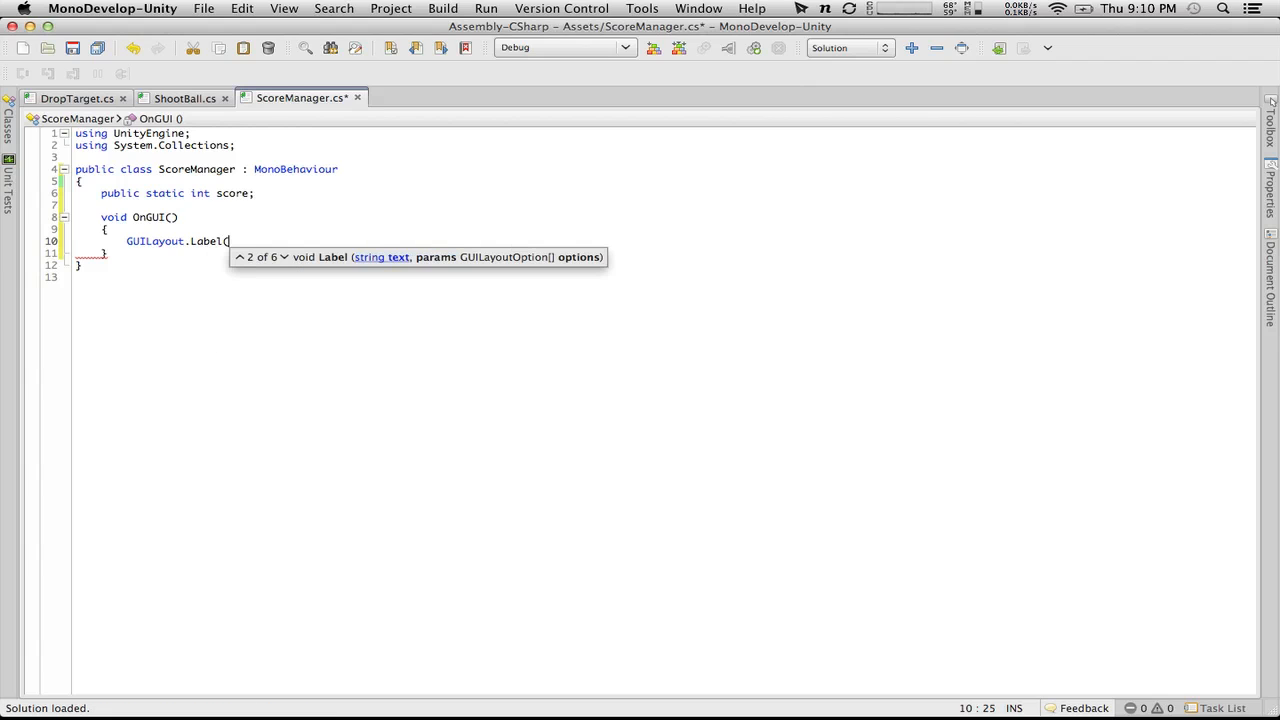
pyautogui.press('Up')
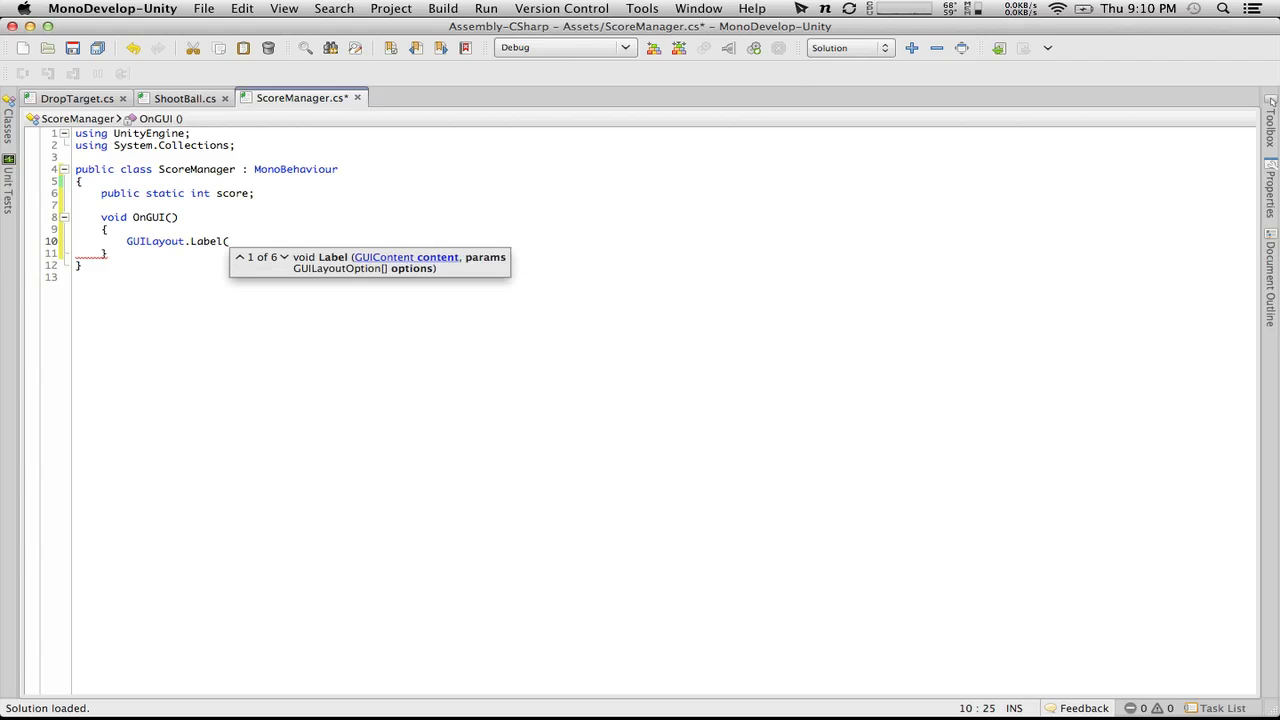
# Step: Pass score.ToString() to the GUILayout.Label call and close the statement with a semicolon
pyautogui.write('score')
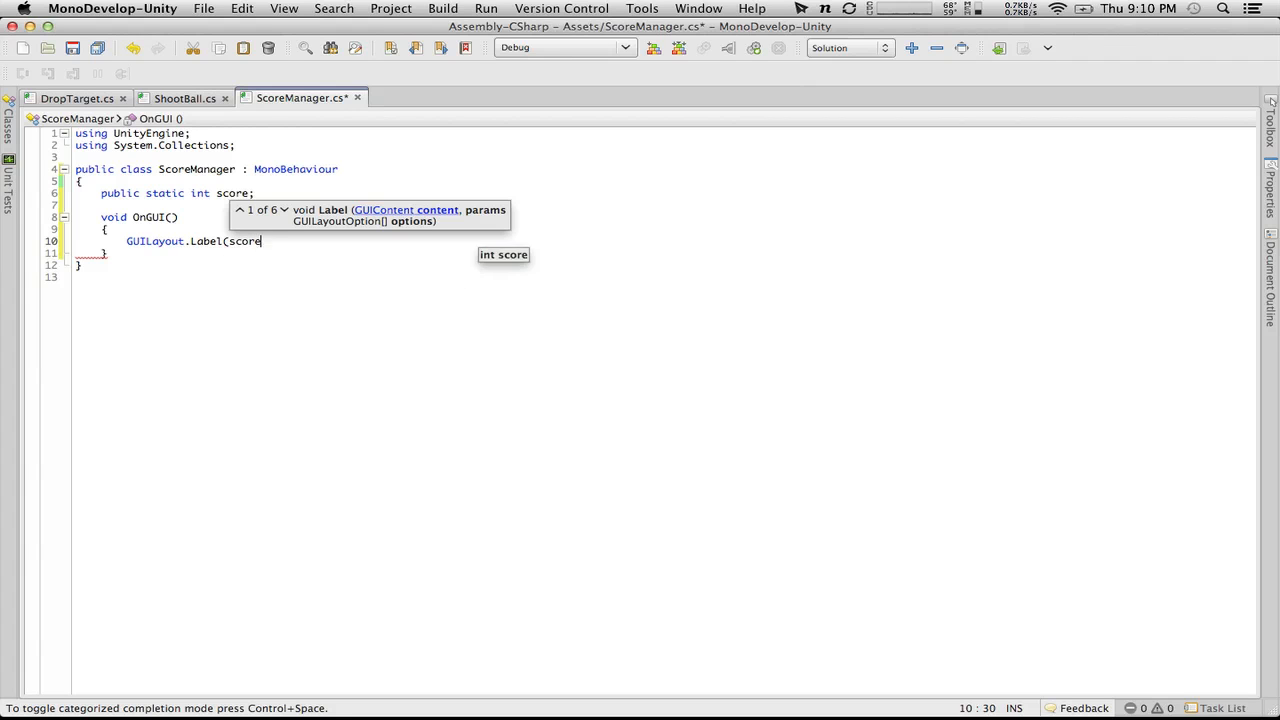
pyautogui.write('.to')
pyautogui.press('Return')
pyautogui.write('()')
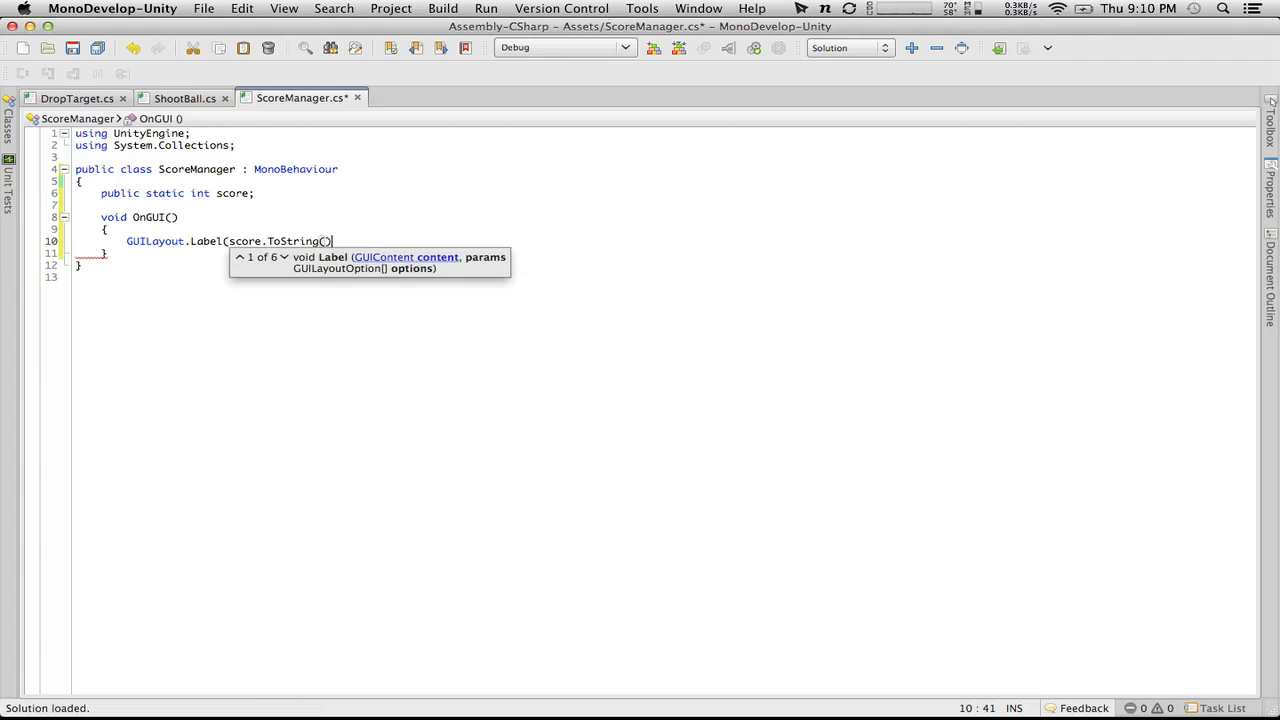
pyautogui.write(');')
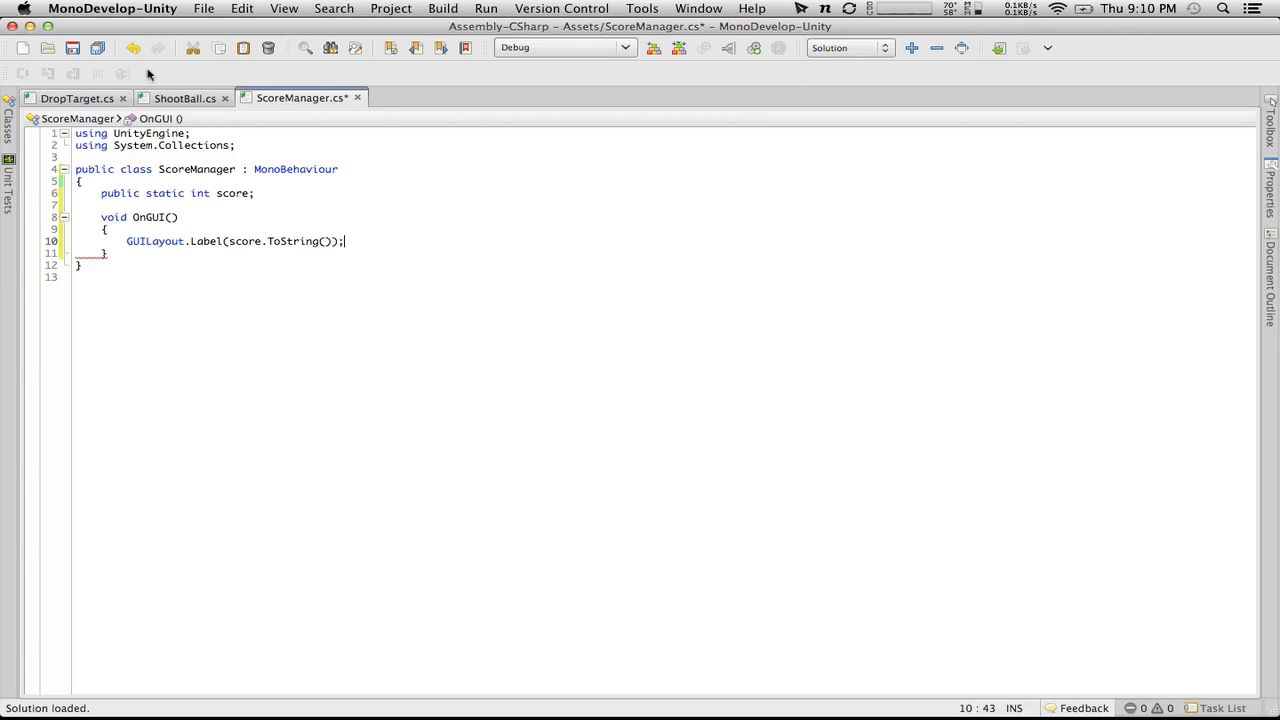
# Step: Initialise the static score field to 0 and save the ScoreManager script
pyautogui.click(253, 193)
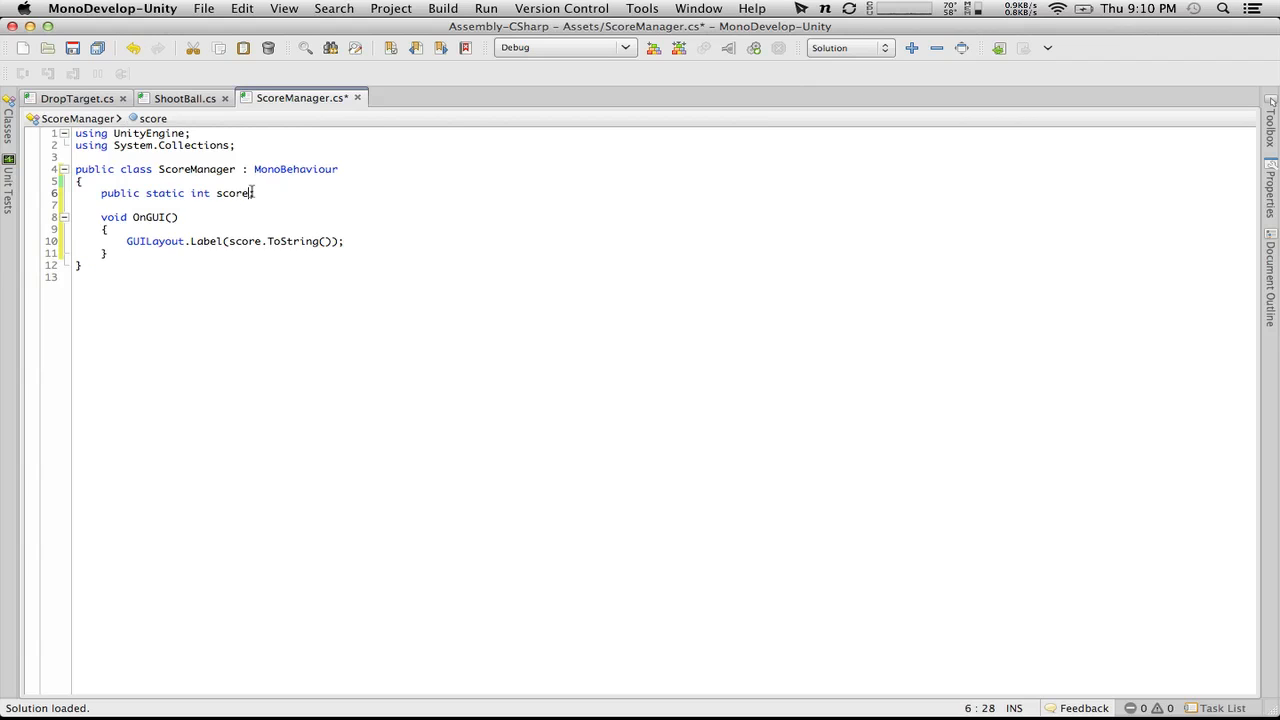
pyautogui.write('= 0')
pyautogui.press('super+s')
# Step: Switch to Unity and create an empty game object in the TestLevel scene
pyautogui.press('super+Tab')
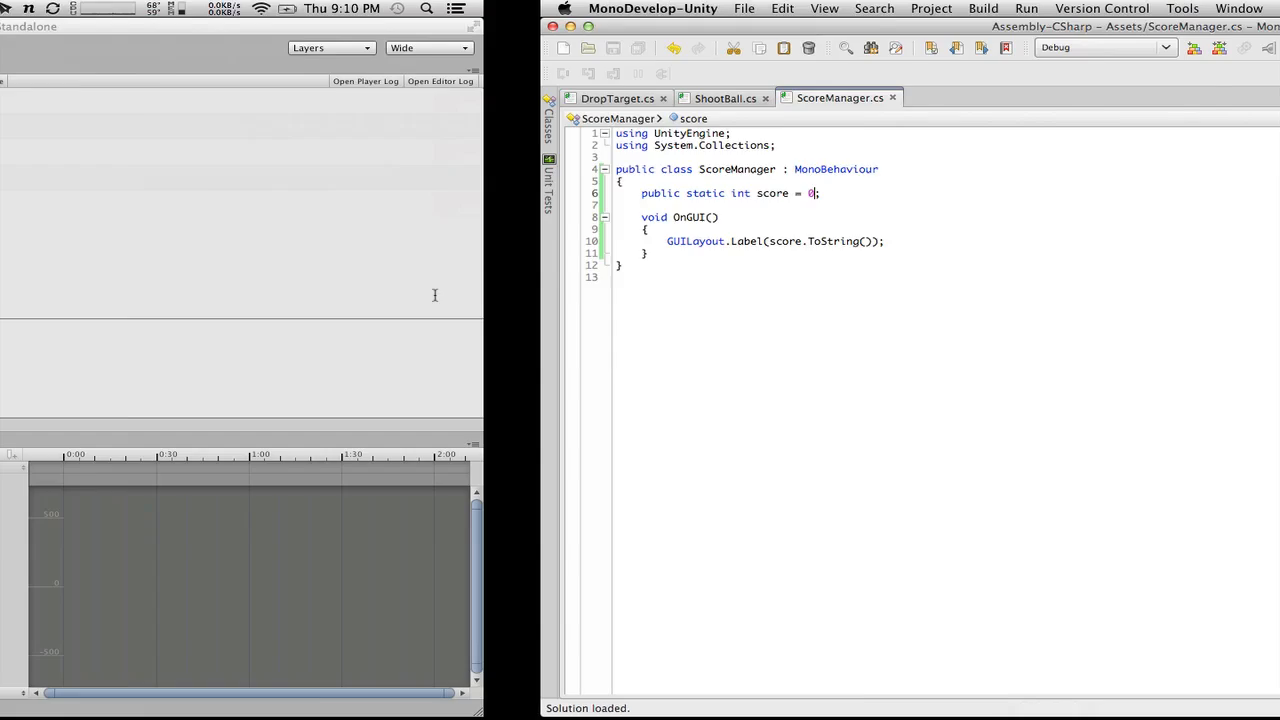
pyautogui.scroll(-1, 20, 495)
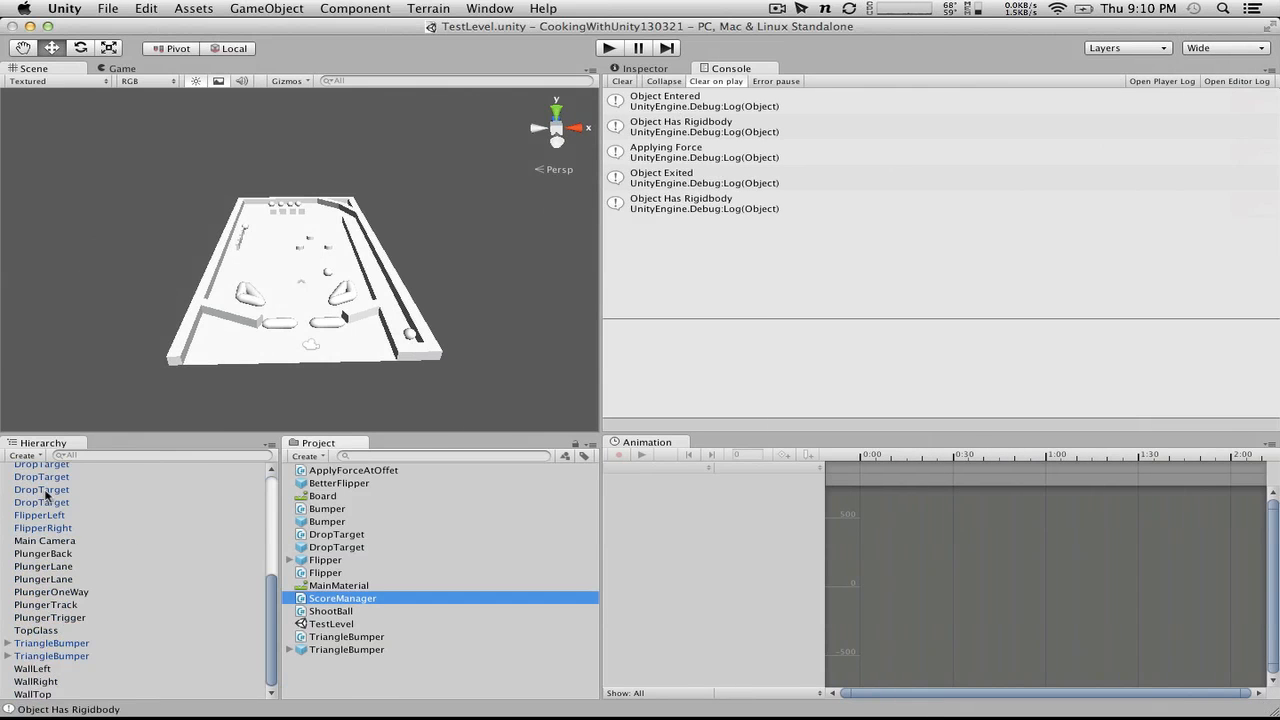
pyautogui.scroll(5, 45, 495)
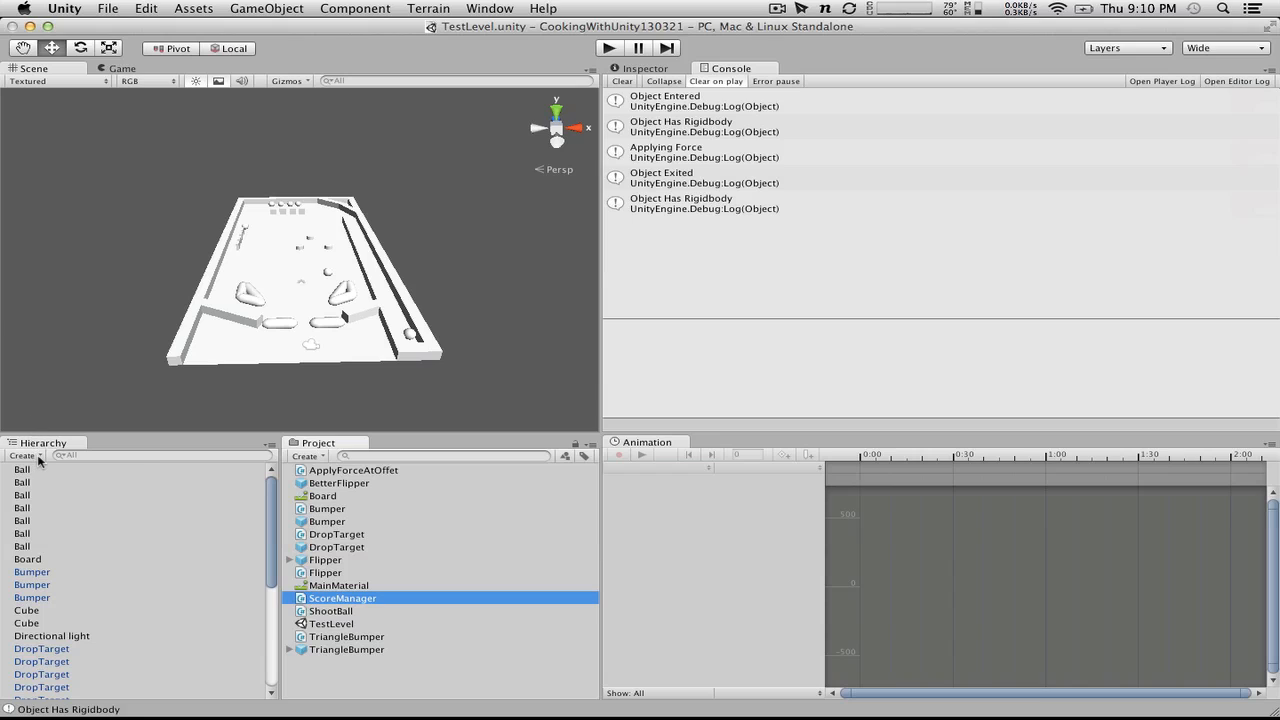
pyautogui.click(39, 456)
pyautogui.press('Escape')
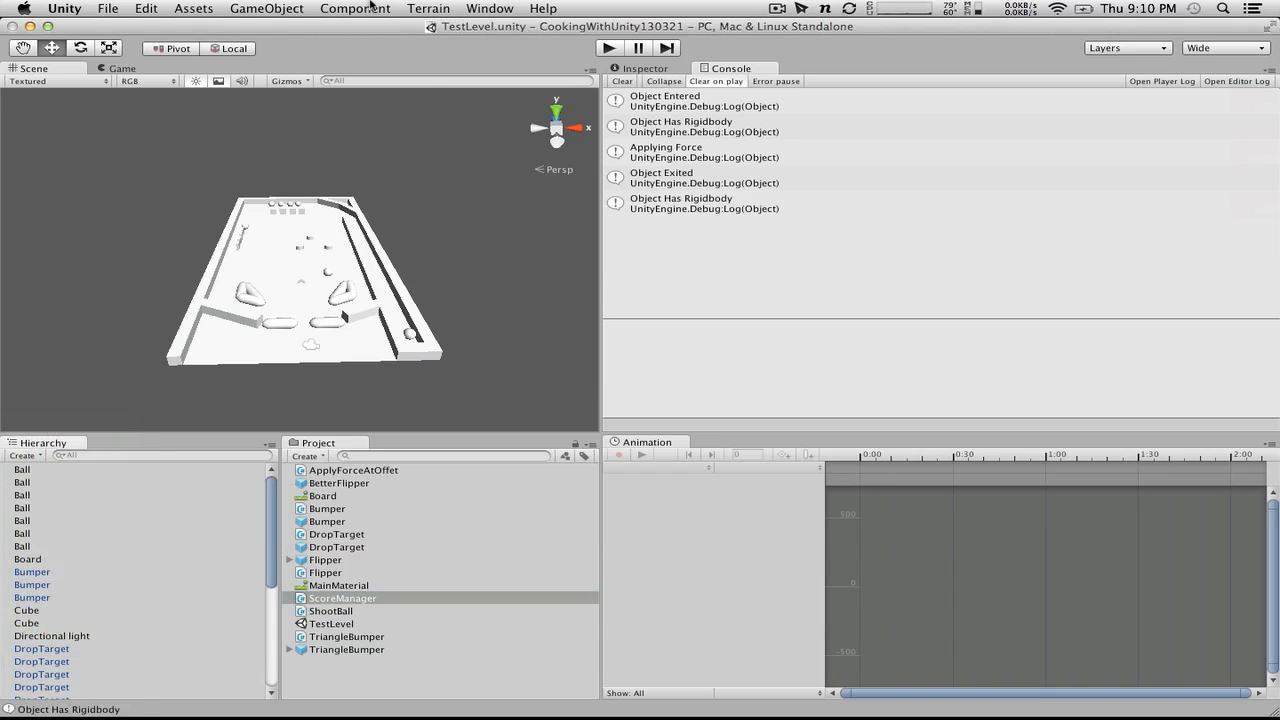
pyautogui.click(244, 8)
pyautogui.click(281, 27)
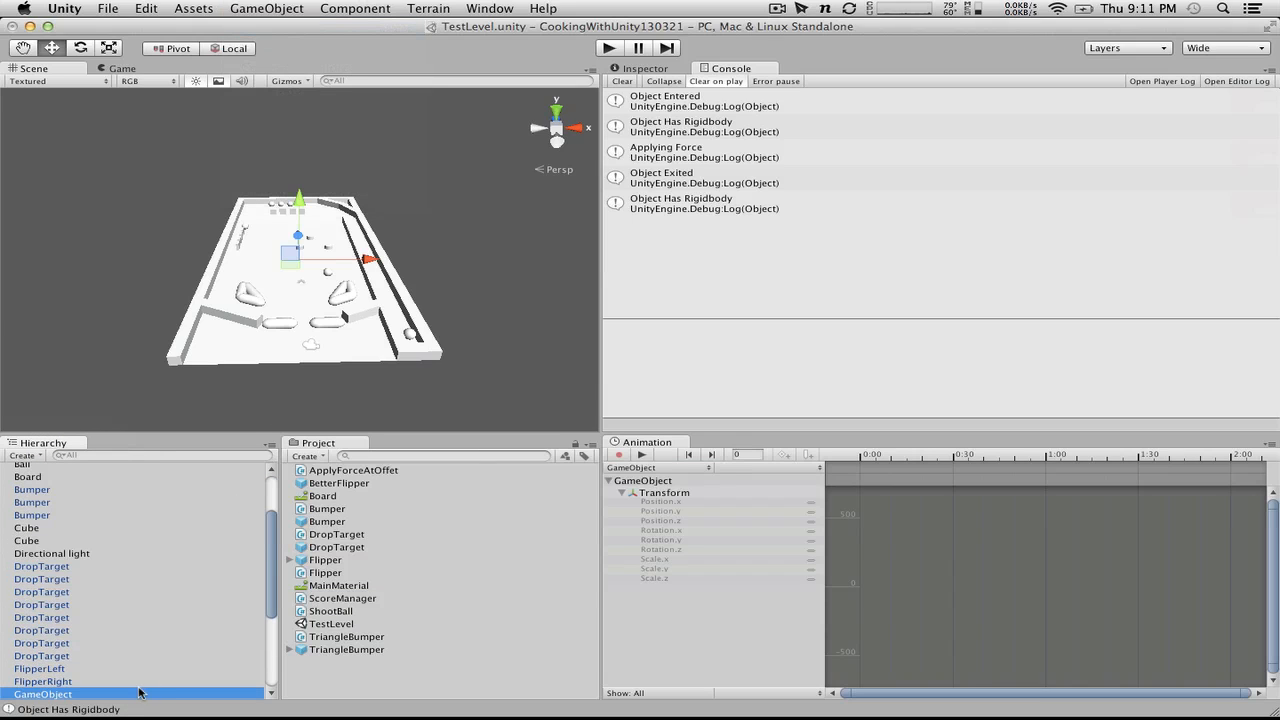
# Step: Rename the new empty game object as $ScoreManager
pyautogui.click(56, 696)
pyautogui.write('Score')
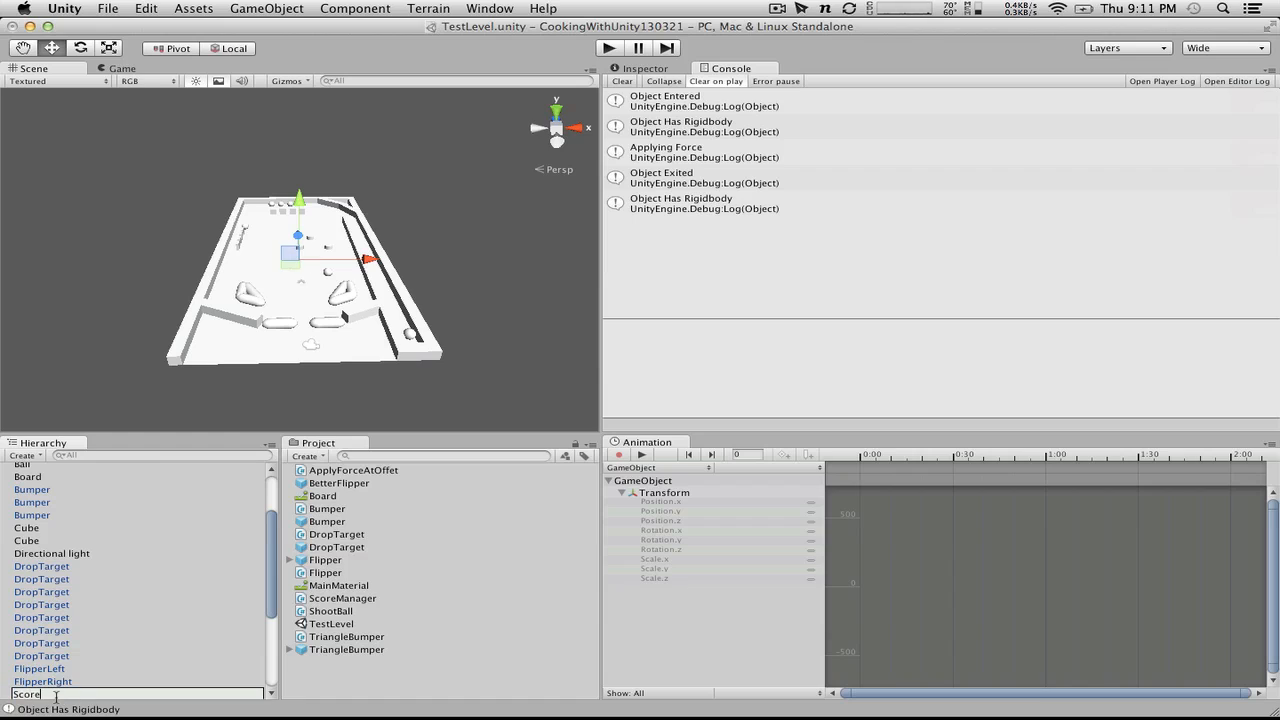
pyautogui.write('Ma')
pyautogui.write('$')
pyautogui.press('Return')
pyautogui.scroll(3, 105, 580)
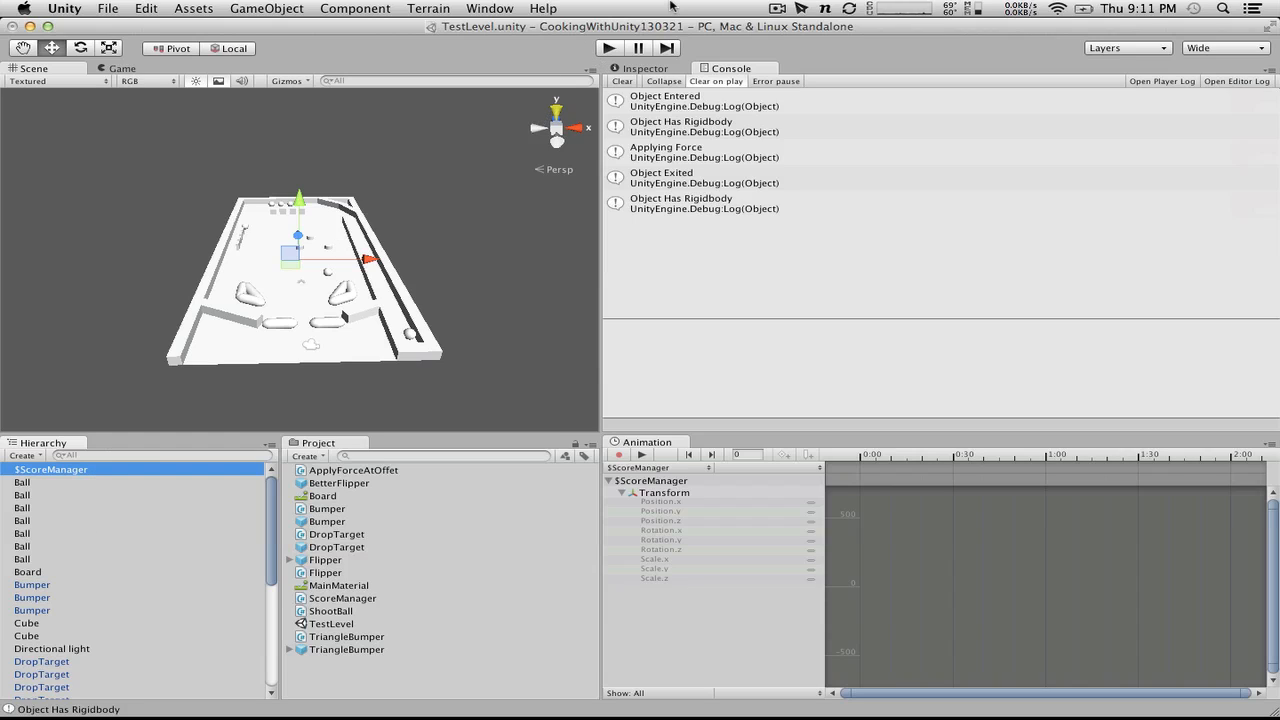
# Step: Play the pinball game to check for an on-screen score, stop it, and return to the ScoreManager script in MonoDevelop
pyautogui.click(606, 48)
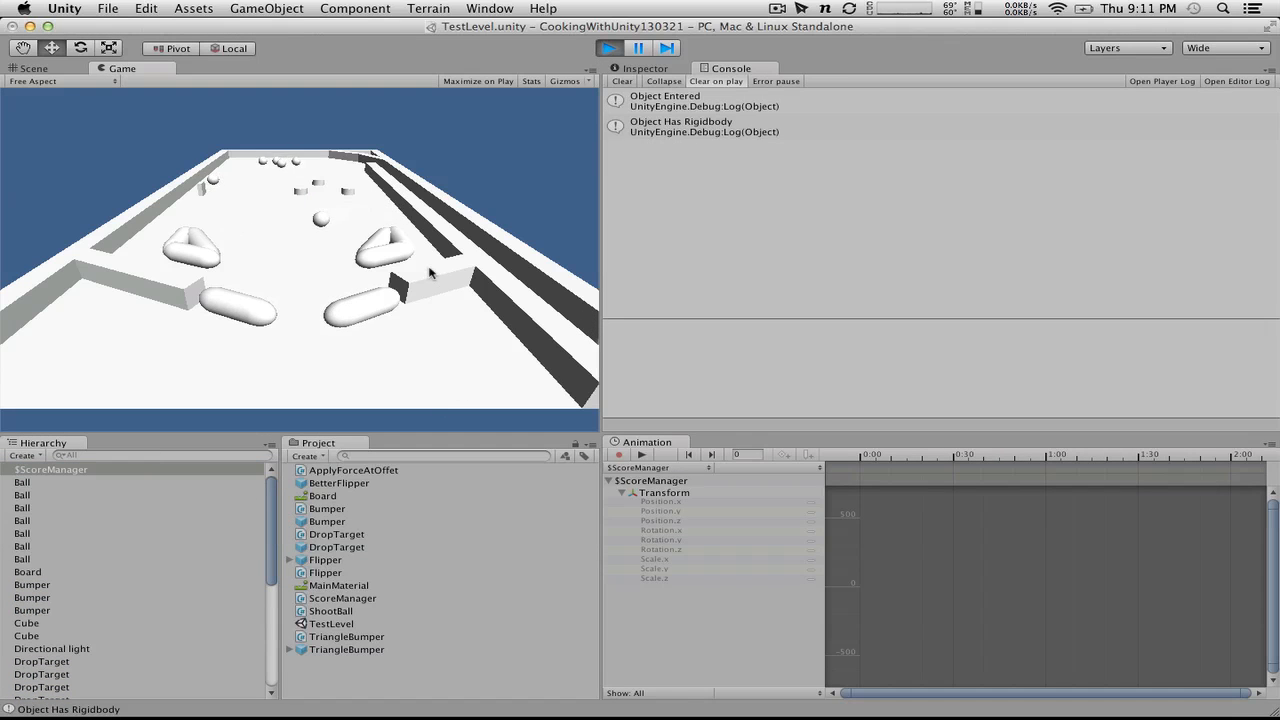
pyautogui.click(607, 48)
pyautogui.press('super+Tab')
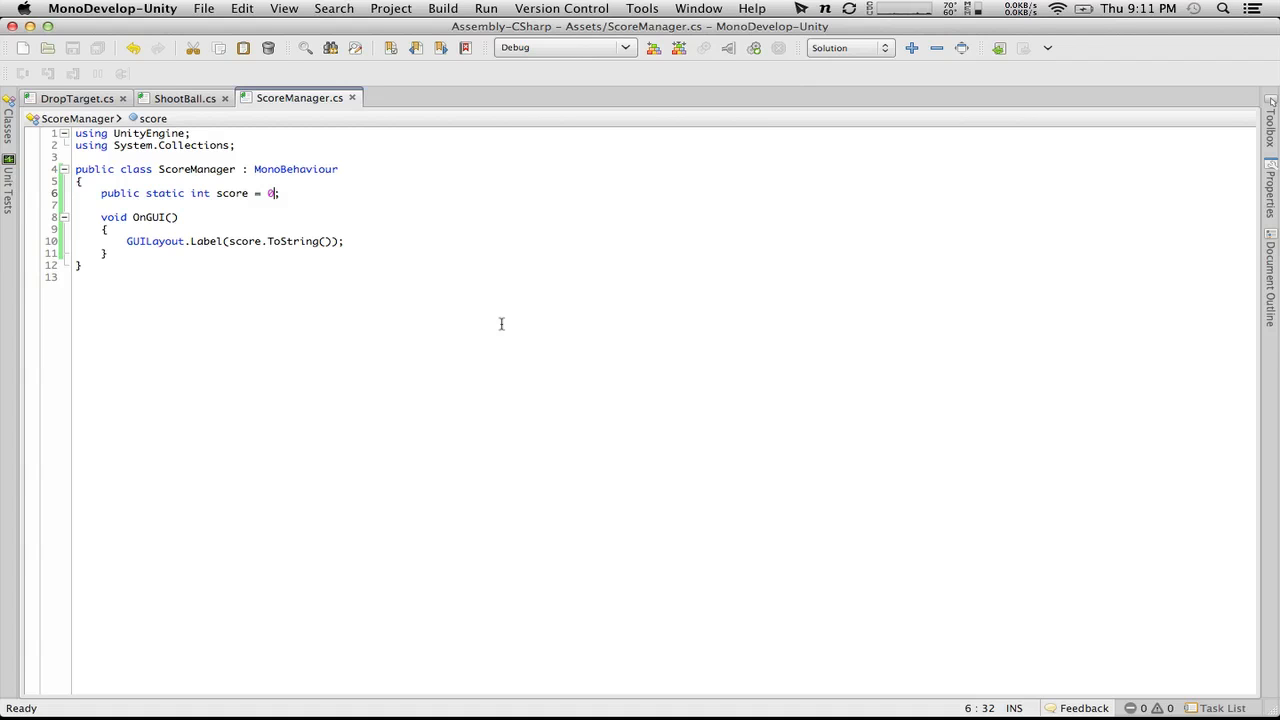
# Step: Switch to Chrome, search Google for "OnGUI unity" and open the Unity script reference page for MonoBehaviour.OnGUI
pyautogui.press('super+Tab')
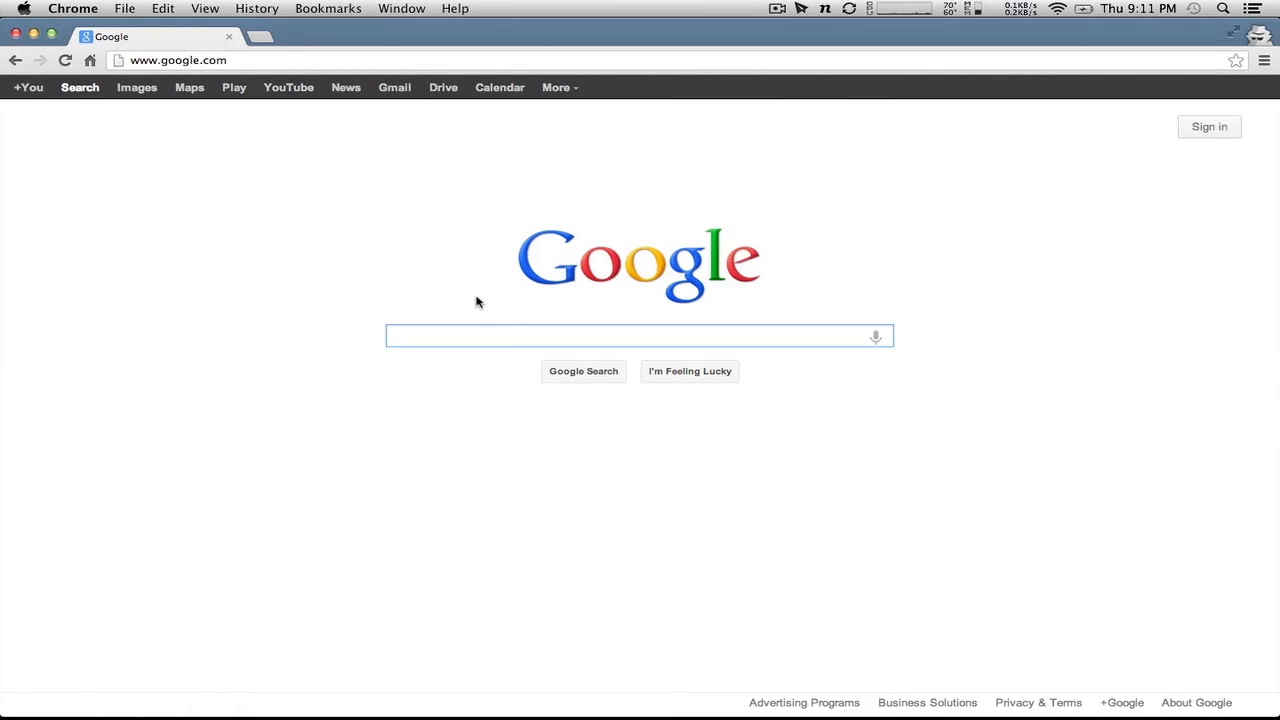
pyautogui.write('OnG')
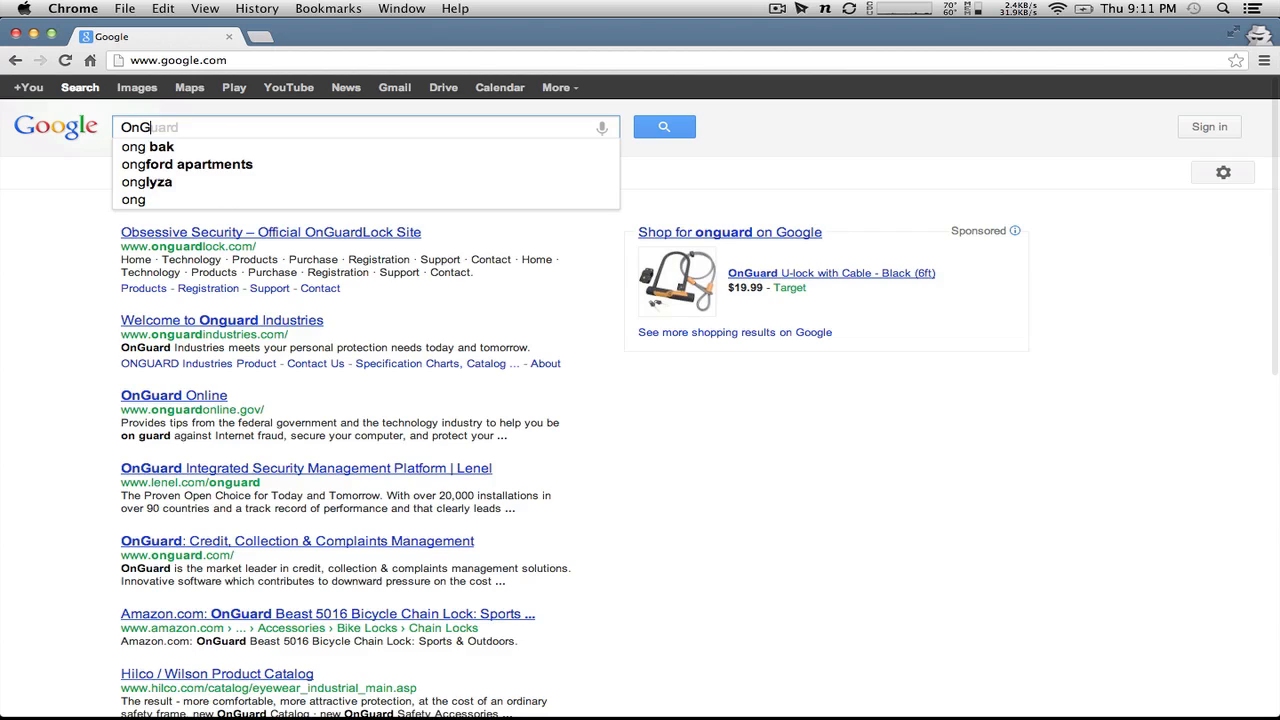
pyautogui.write('UI unity')
pyautogui.press('Return')
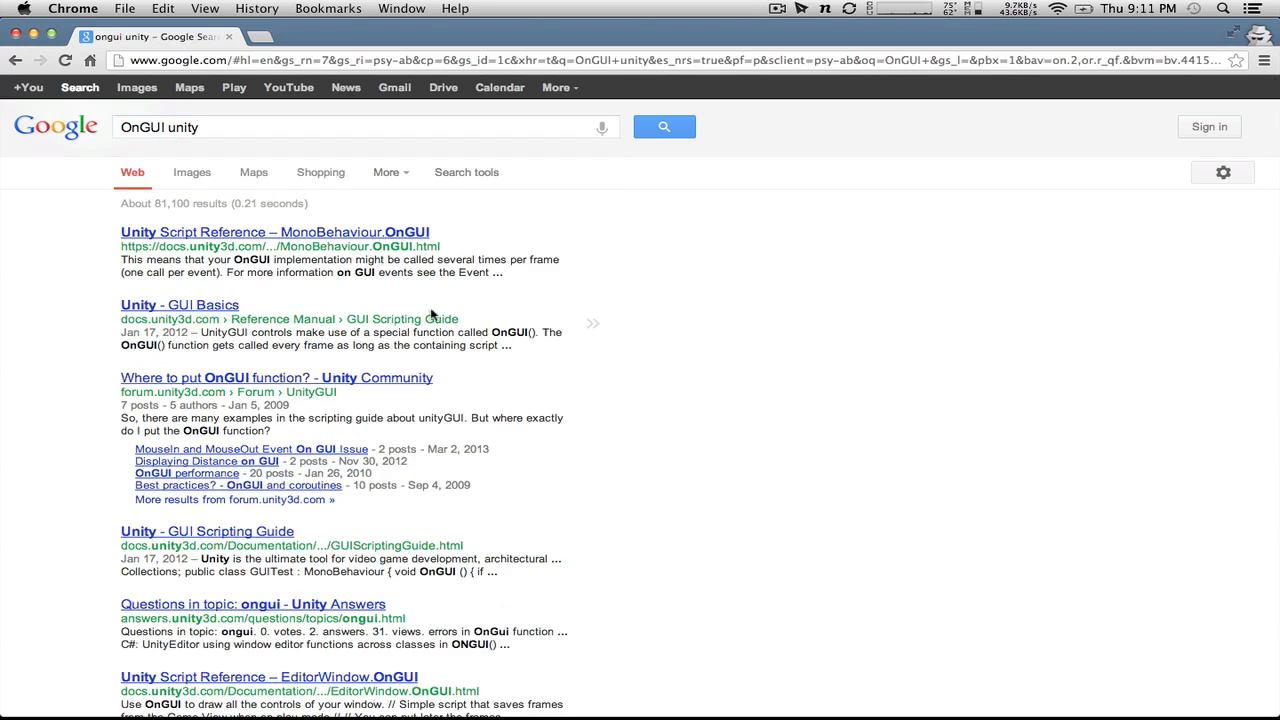
pyautogui.click(330, 234)
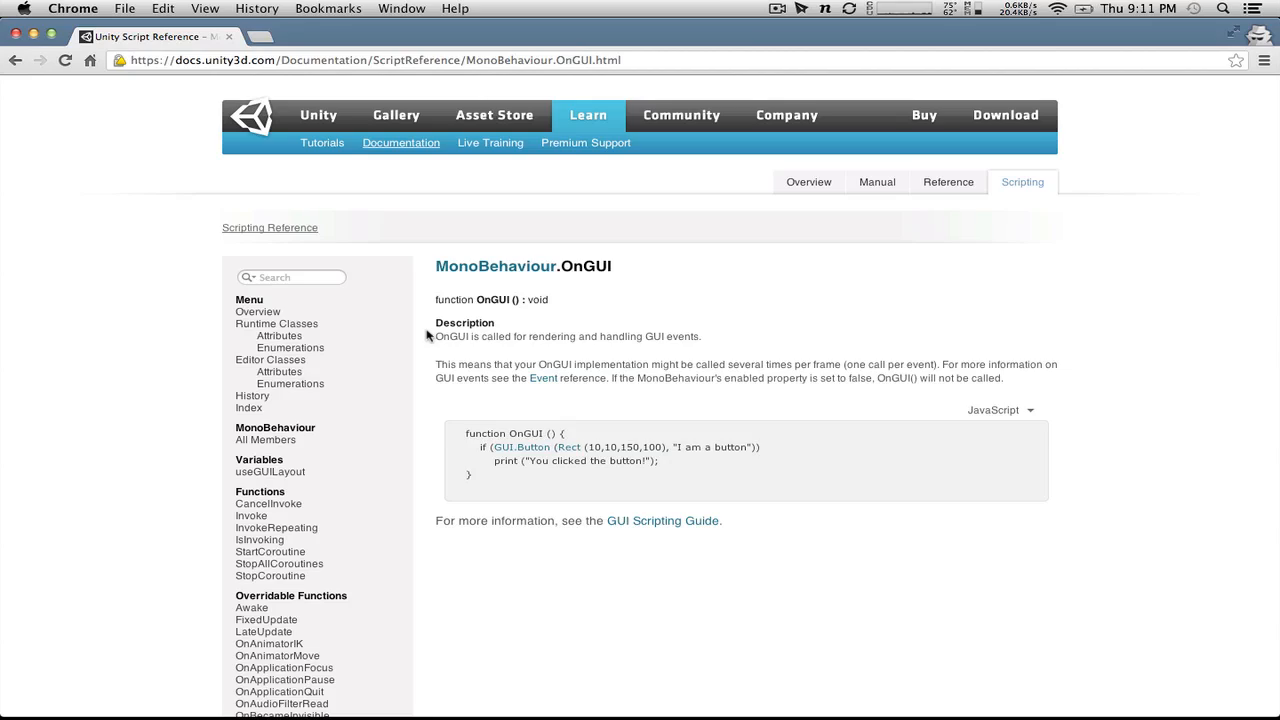
# Step: Switch back to Unity, play the game, widen the Game view, and stop the game
pyautogui.press('super+Tab')
pyautogui.press('super+Tab')
pyautogui.press('super+Tab')
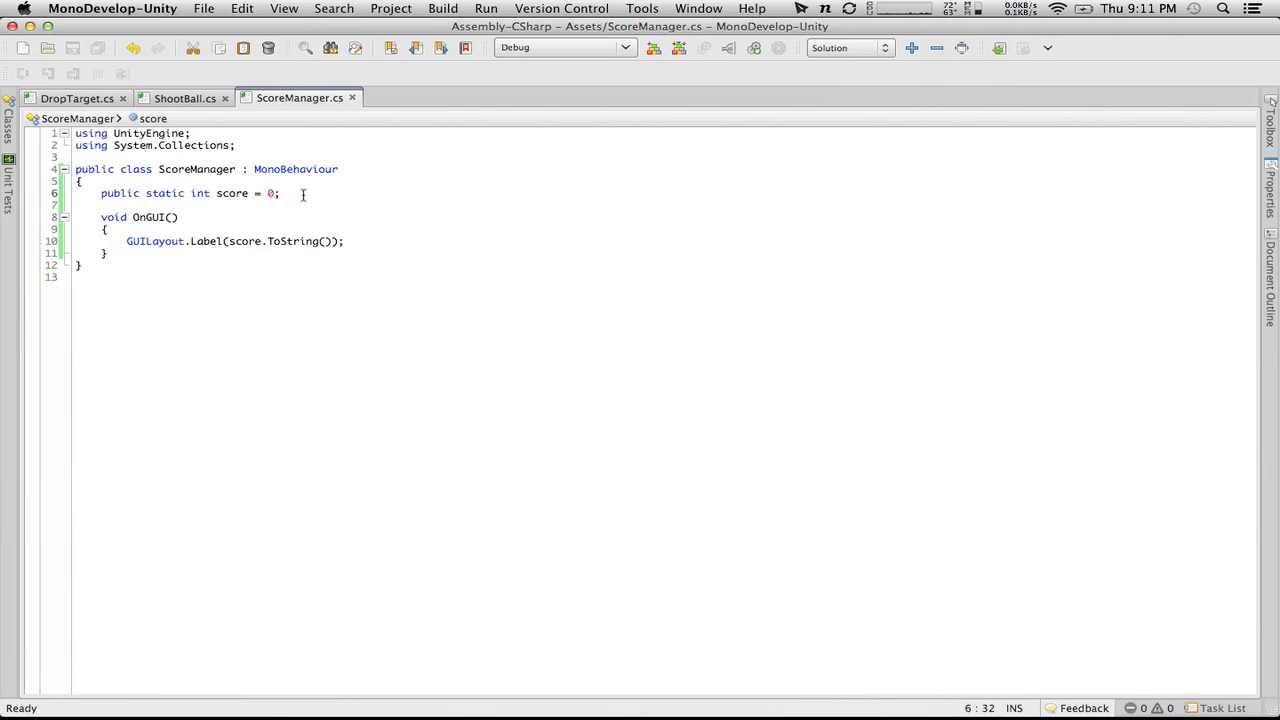
pyautogui.press('super+Tab')
pyautogui.click(620, 49)
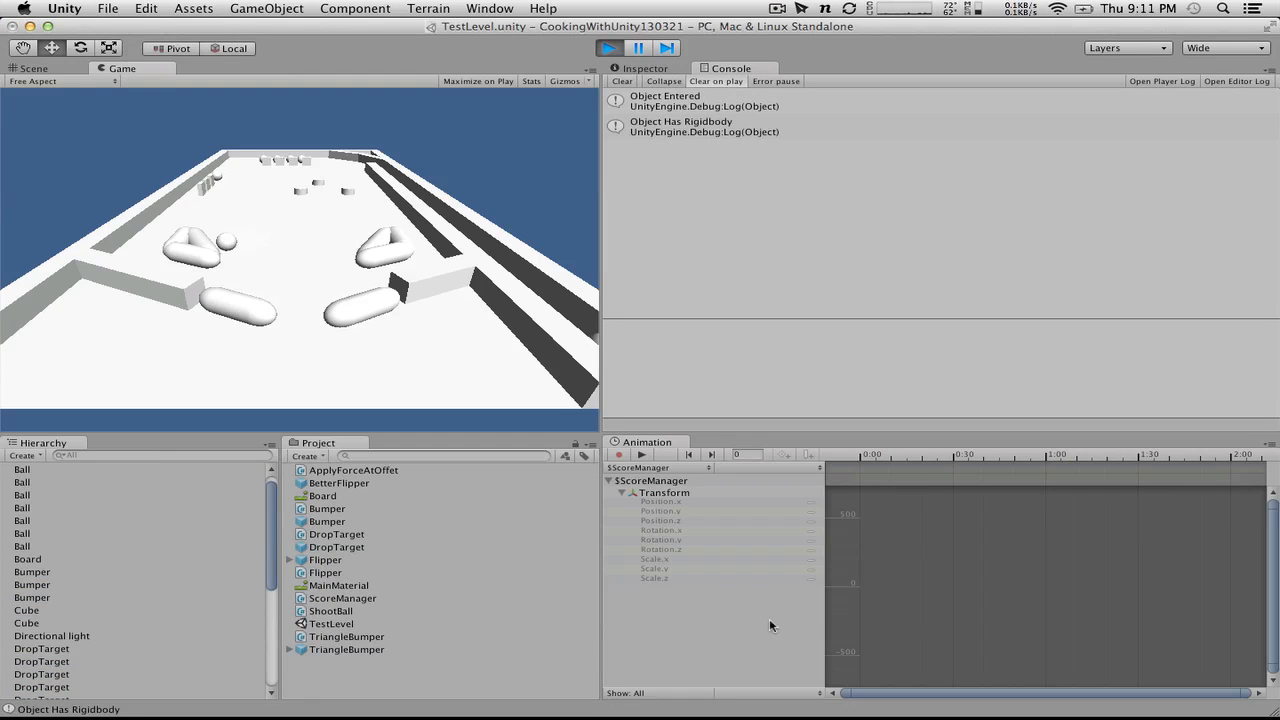
pyautogui.moveTo(605, 442); pyautogui.dragTo(698, 483)
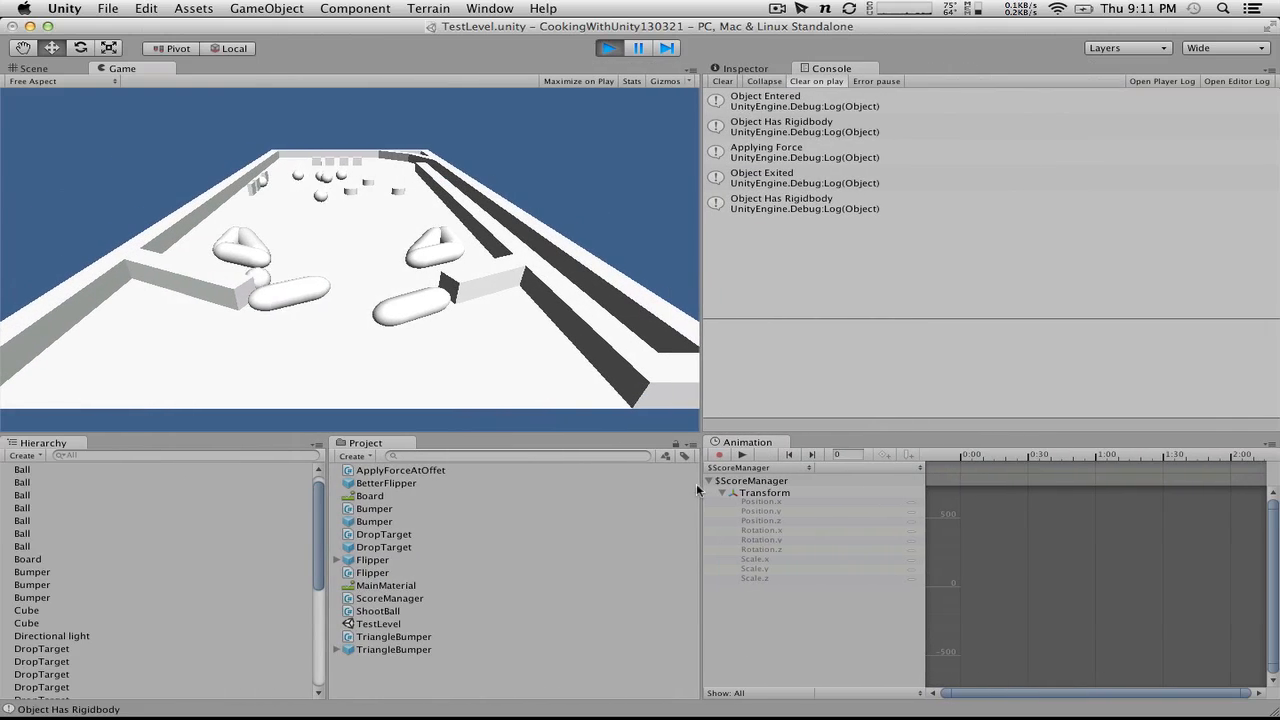
pyautogui.click(607, 47)
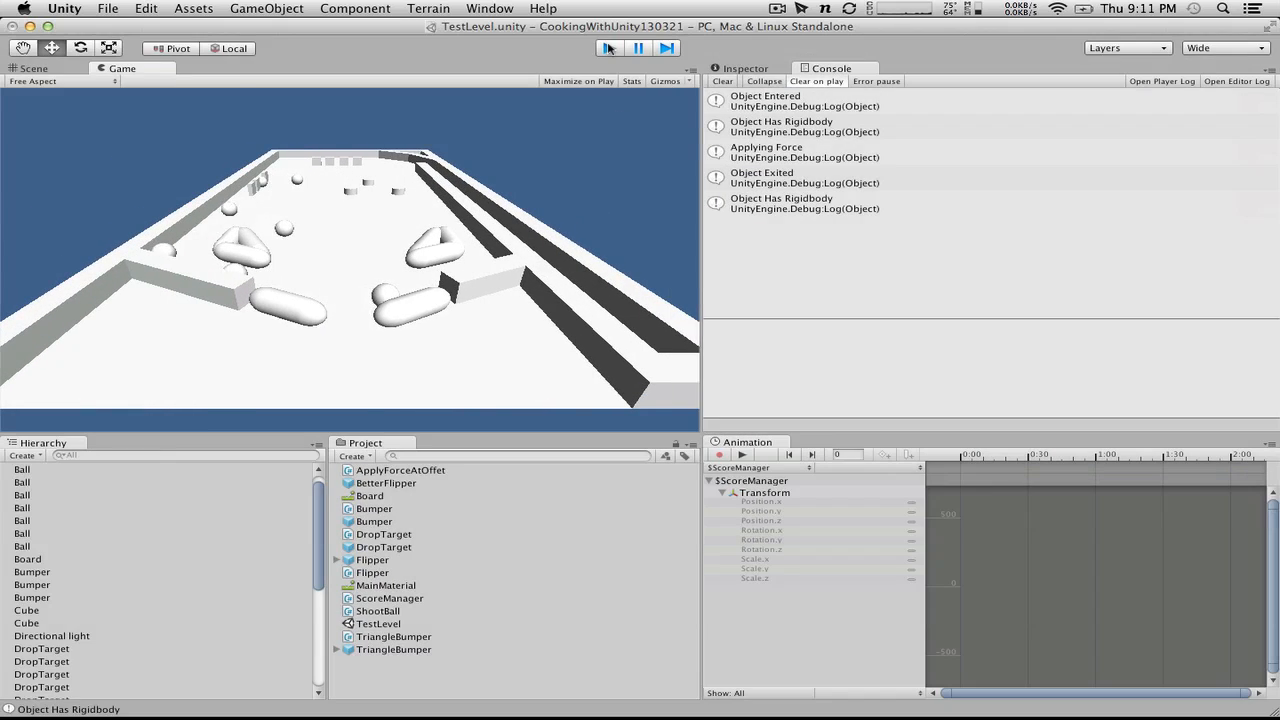
# Step: Compare the OnGUI method in the ScoreManager script with the MonoBehaviour.OnGUI reference page in Chrome
pyautogui.hotkey('ctrl', 'Right')
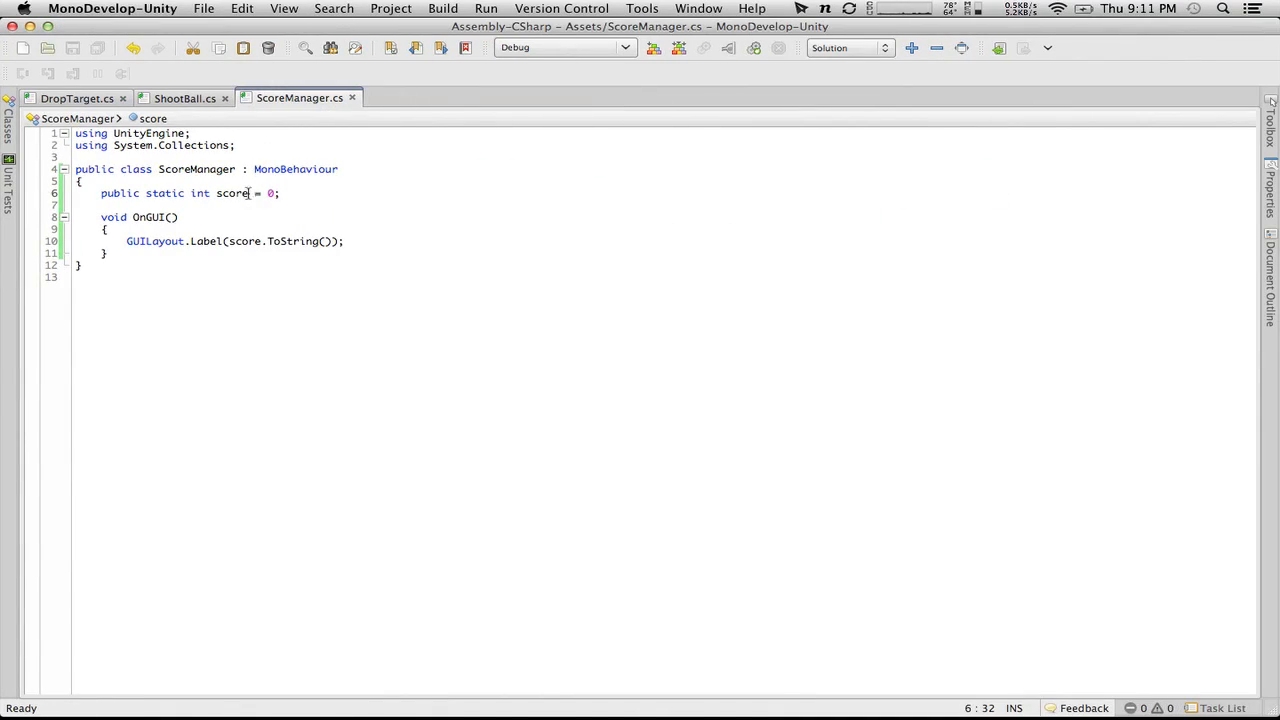
pyautogui.hotkey('ctrl', 'Right')
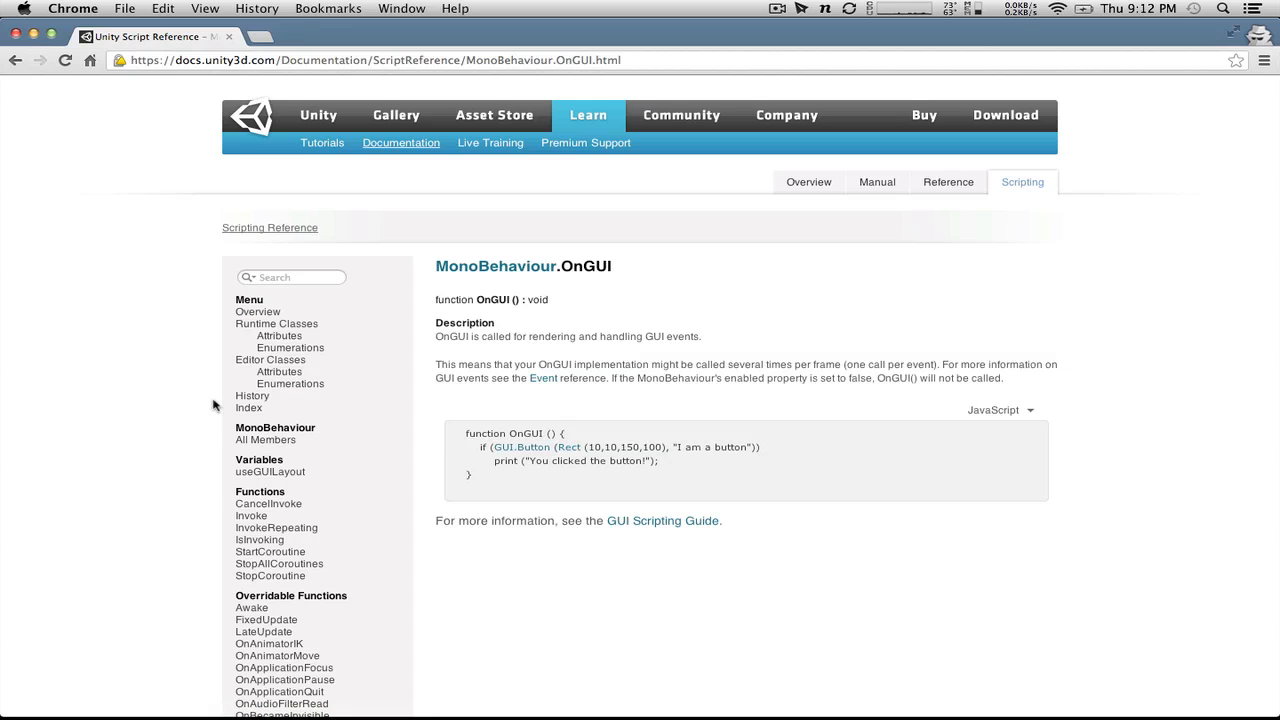
pyautogui.press('super+Tab')
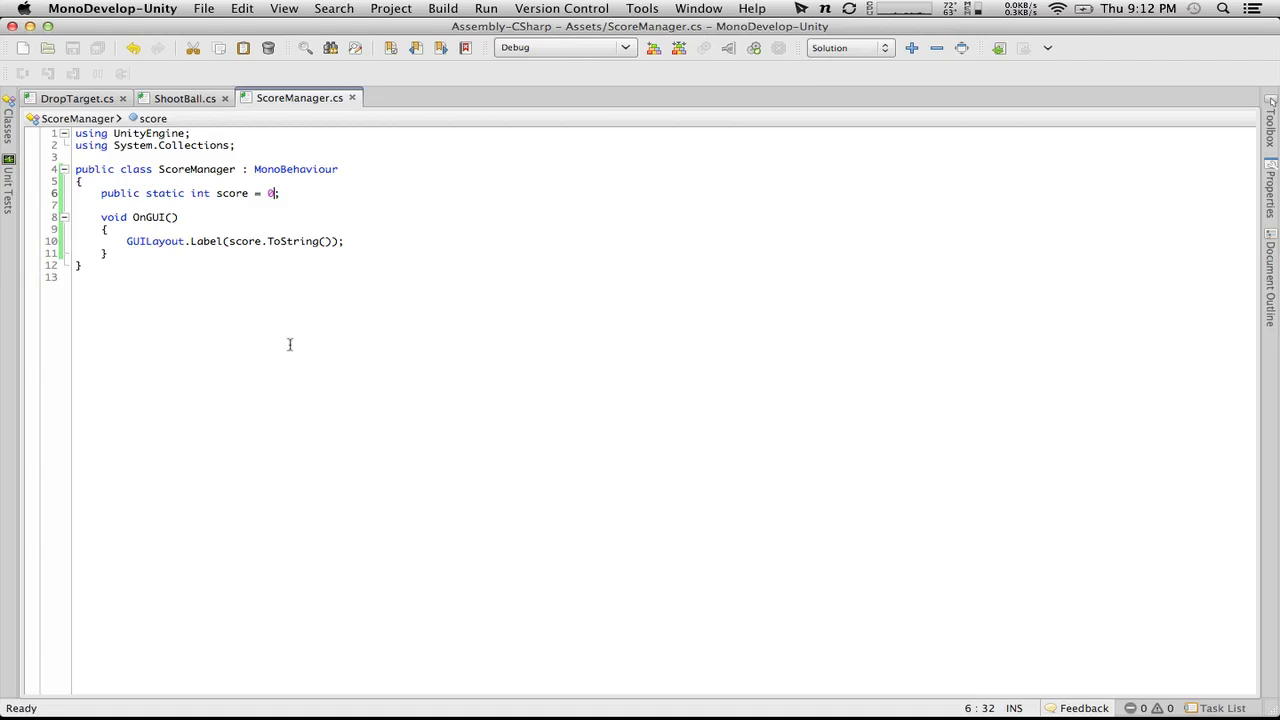
# Step: Return to Unity, run the game once more to check for the score label, and stop it
pyautogui.press('super+Tab')
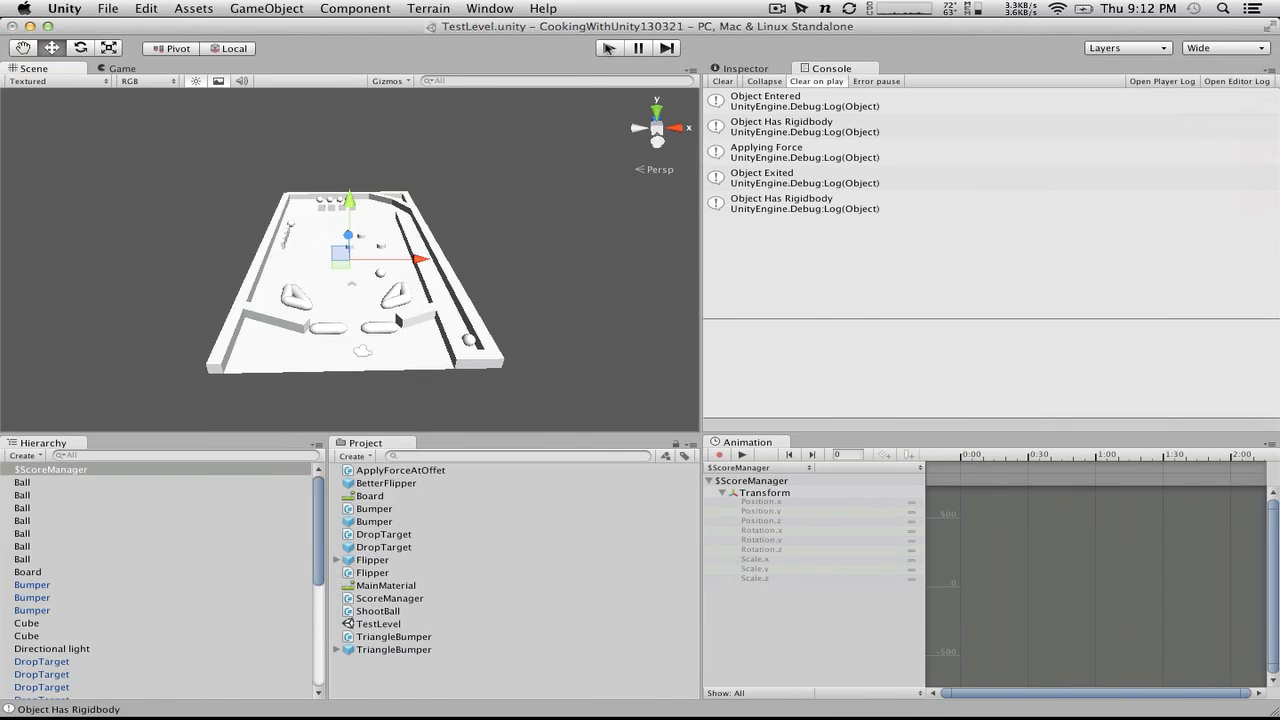
pyautogui.click(608, 48)
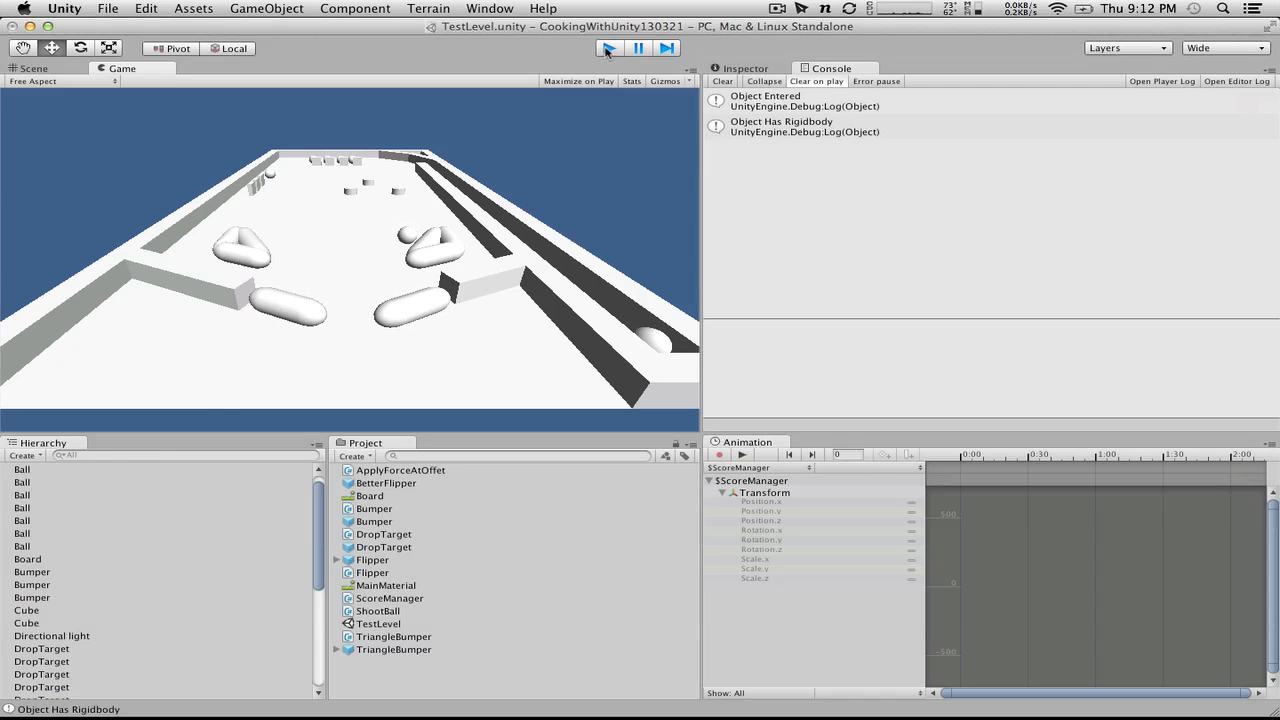
pyautogui.click(608, 48)
# Step: Switch to MonoDevelop, add Debug.Log ("Score made it here"); below the label line in OnGUI of ScoreManager.cs, and save
pyautogui.press('super+Tab')
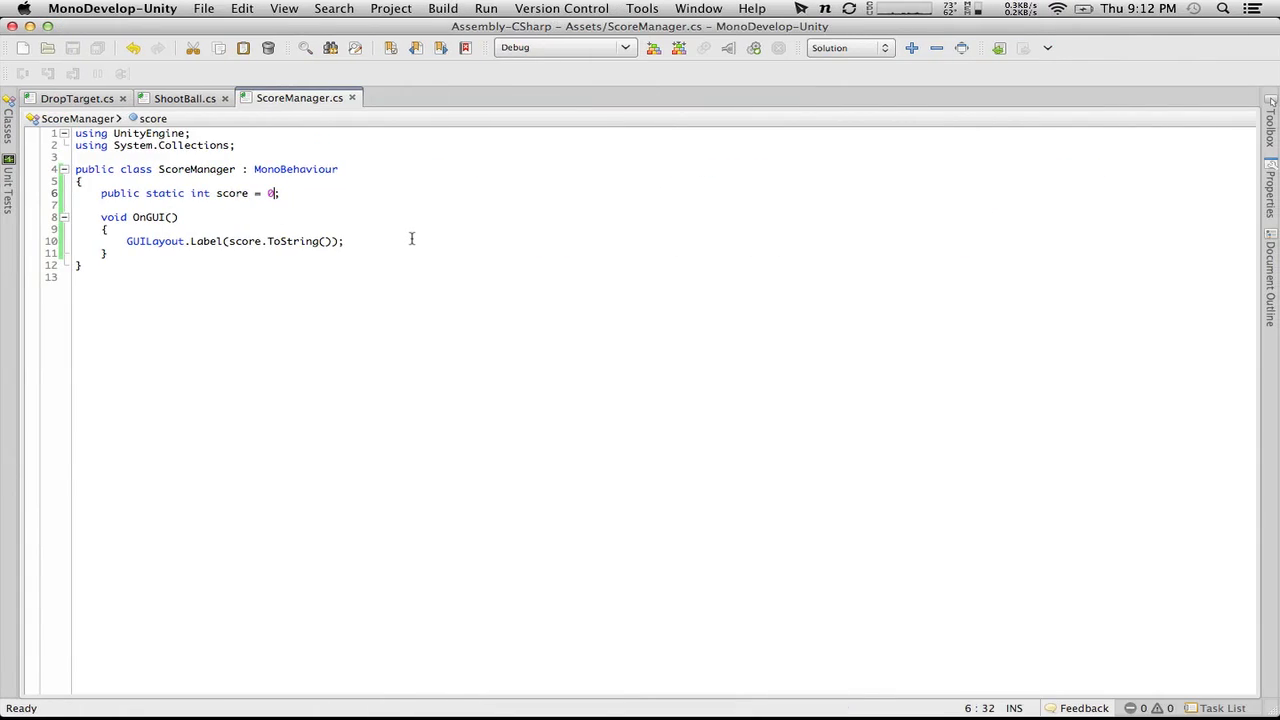
pyautogui.click(411, 240)
pyautogui.press('Return')
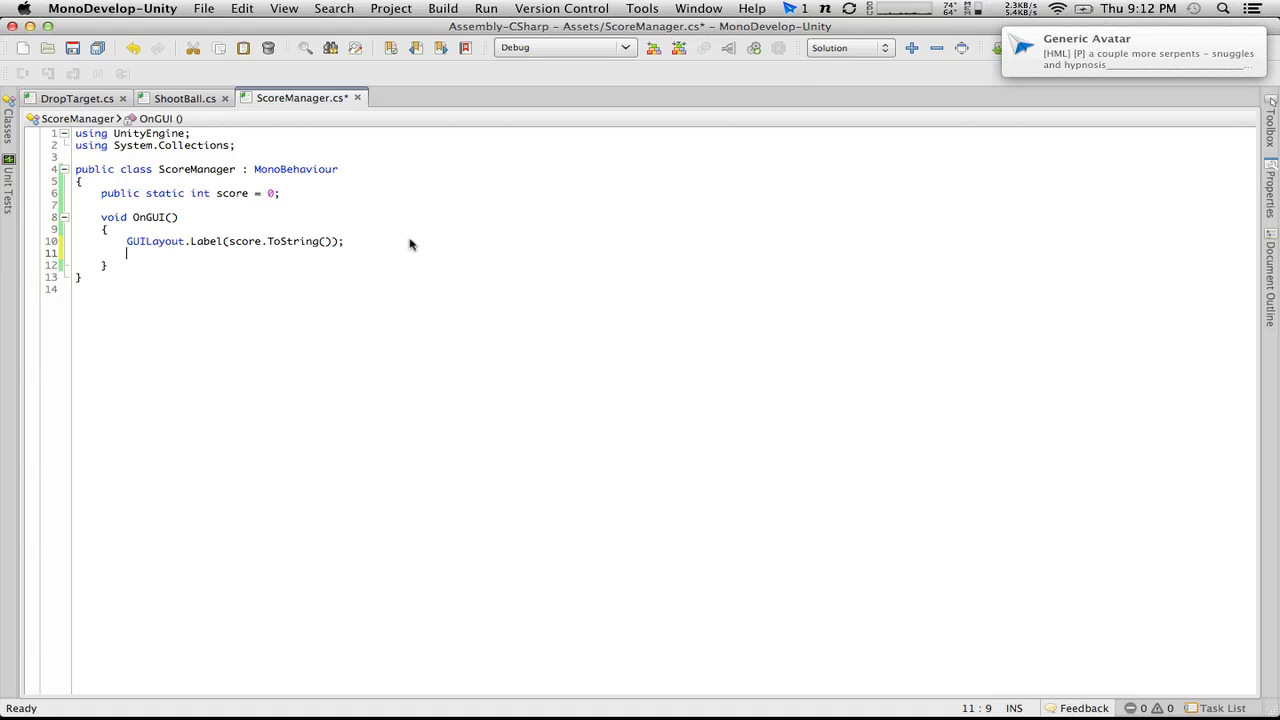
pyautogui.write('Debug')
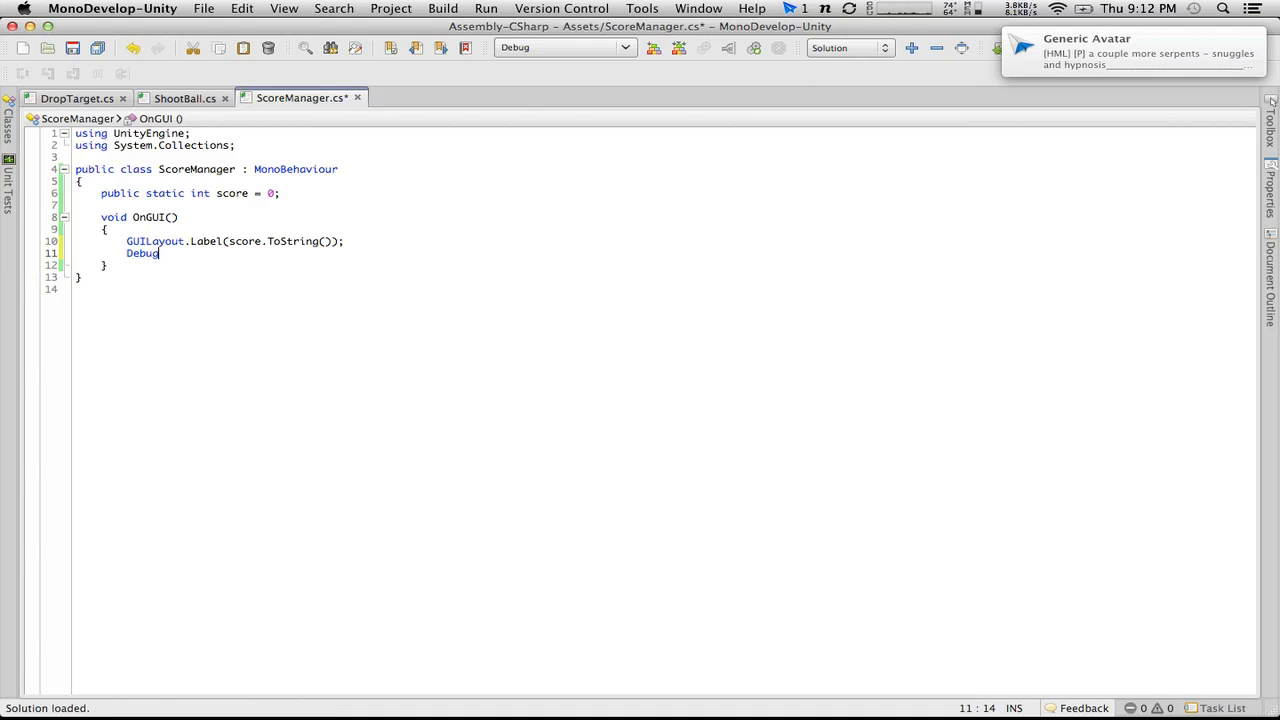
pyautogui.write('.Log (')
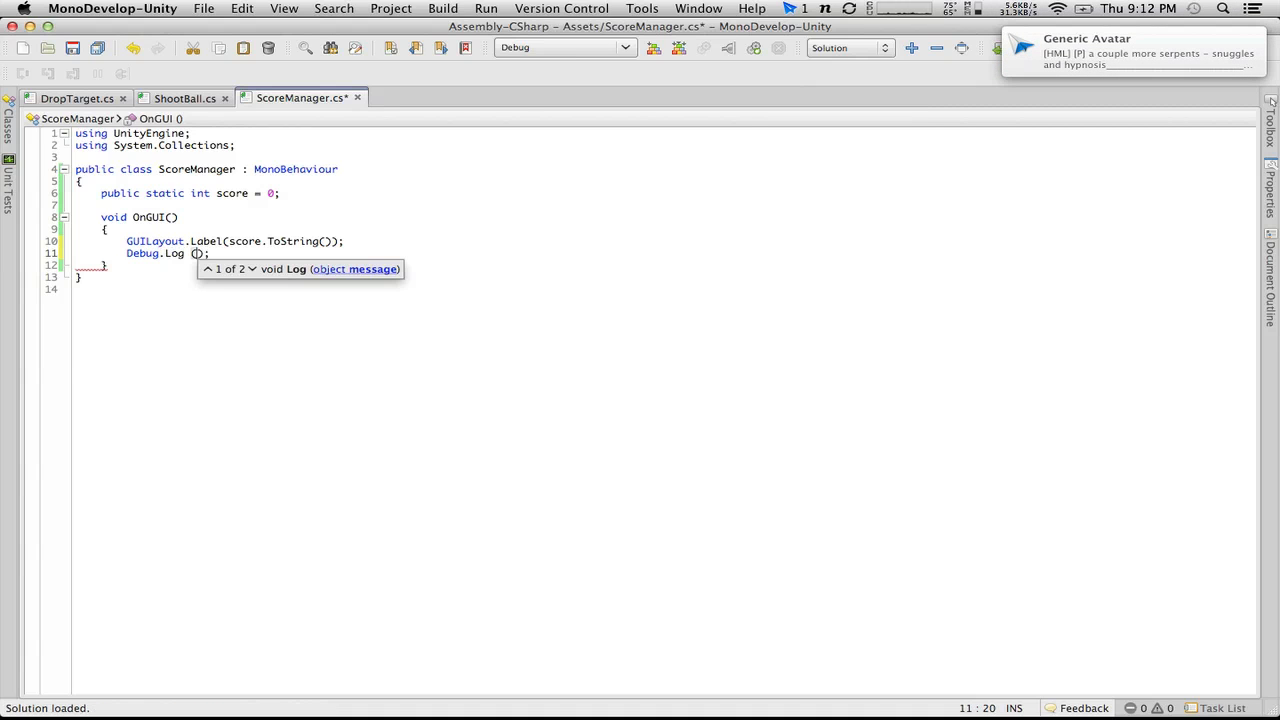
pyautogui.write('"Sc')
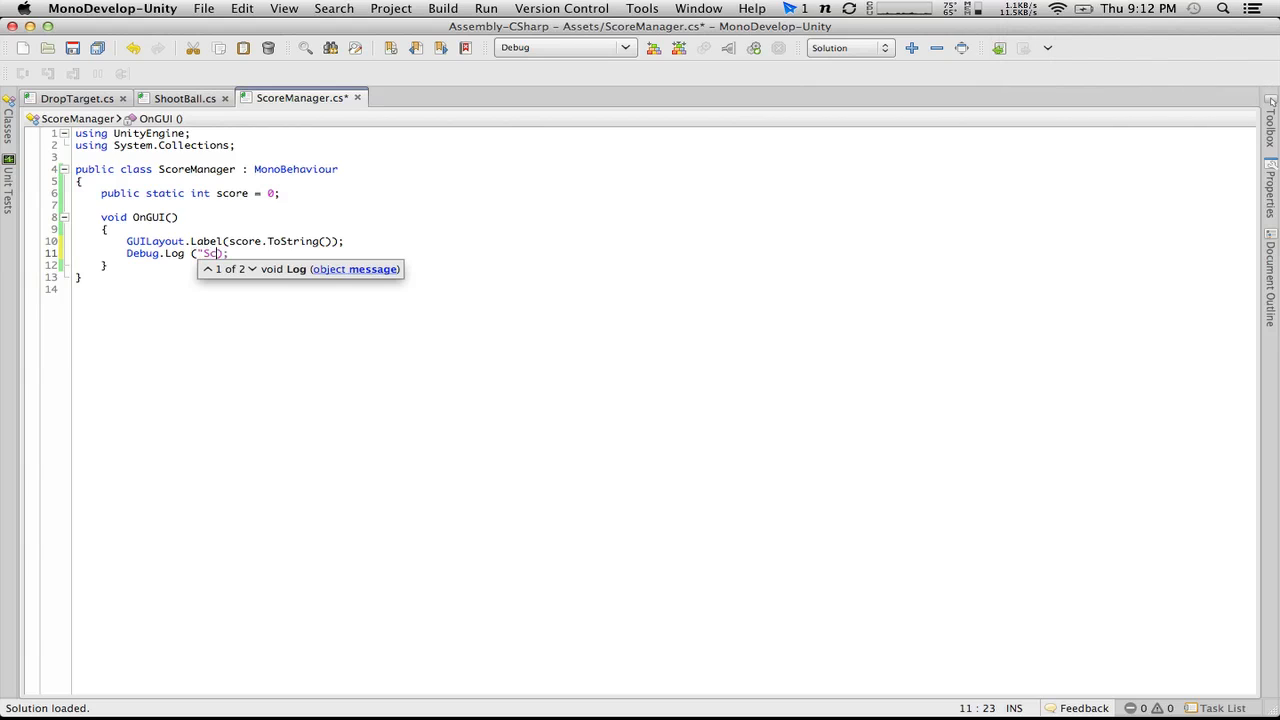
pyautogui.write('ore made it here"')
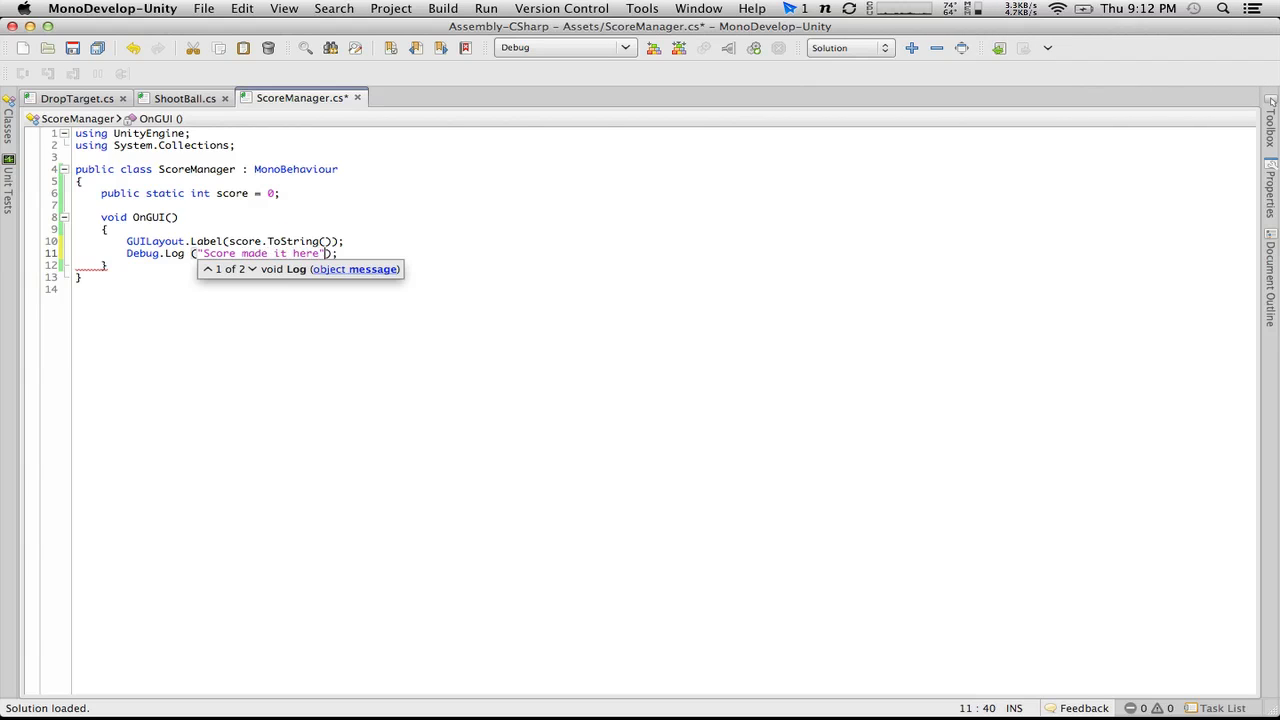
pyautogui.press('super+s')
# Step: Switch to Unity, play the game to check the Console for the debug message, and stop it
pyautogui.press('super+Tab')
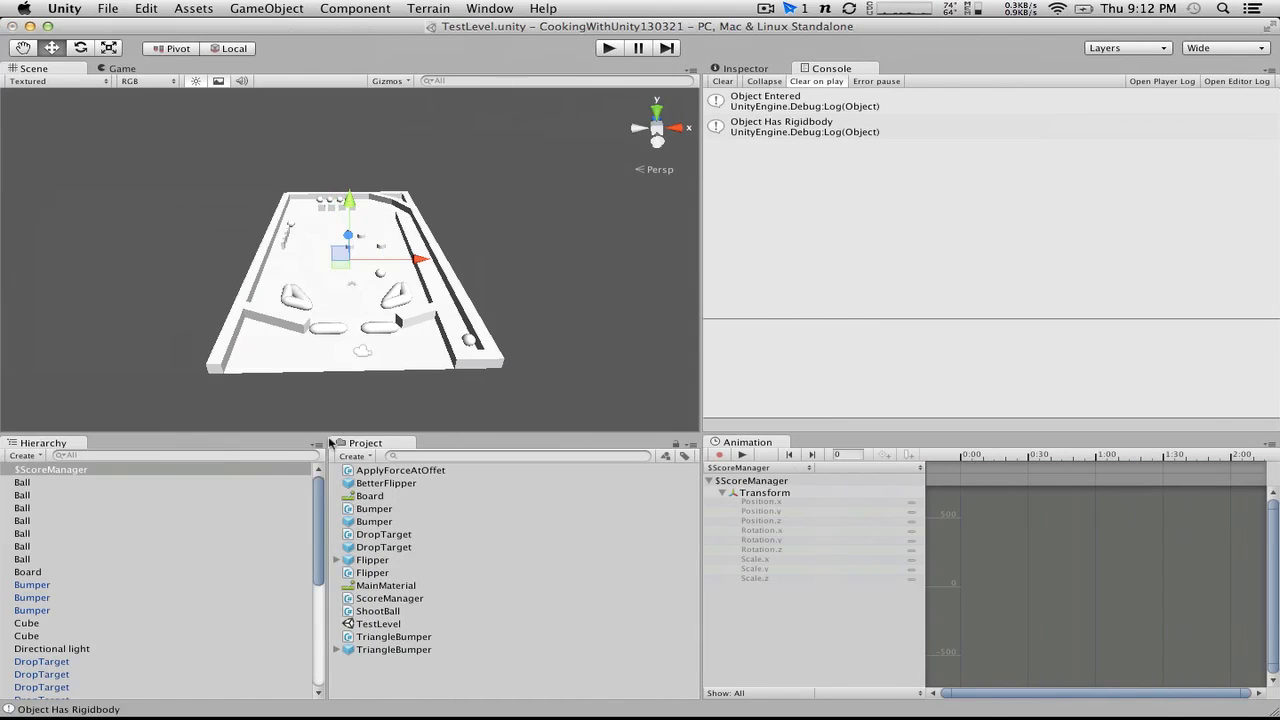
pyautogui.click(606, 49)
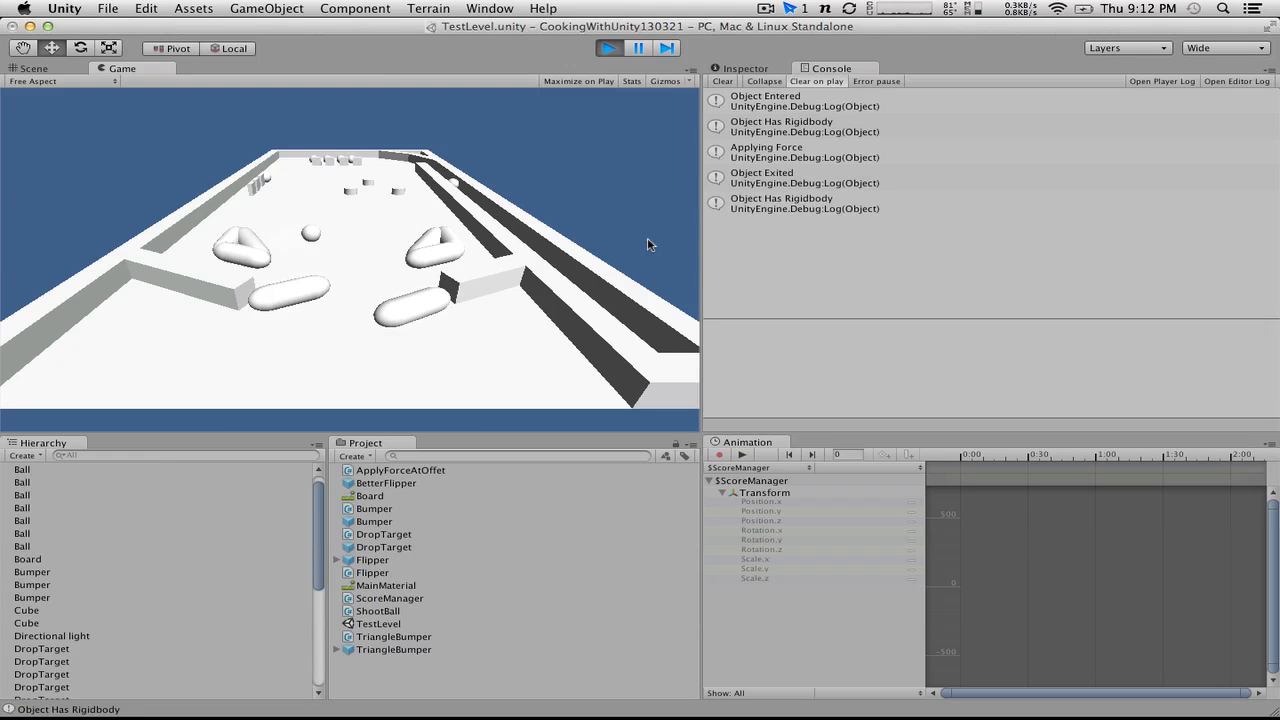
pyautogui.click(606, 48)
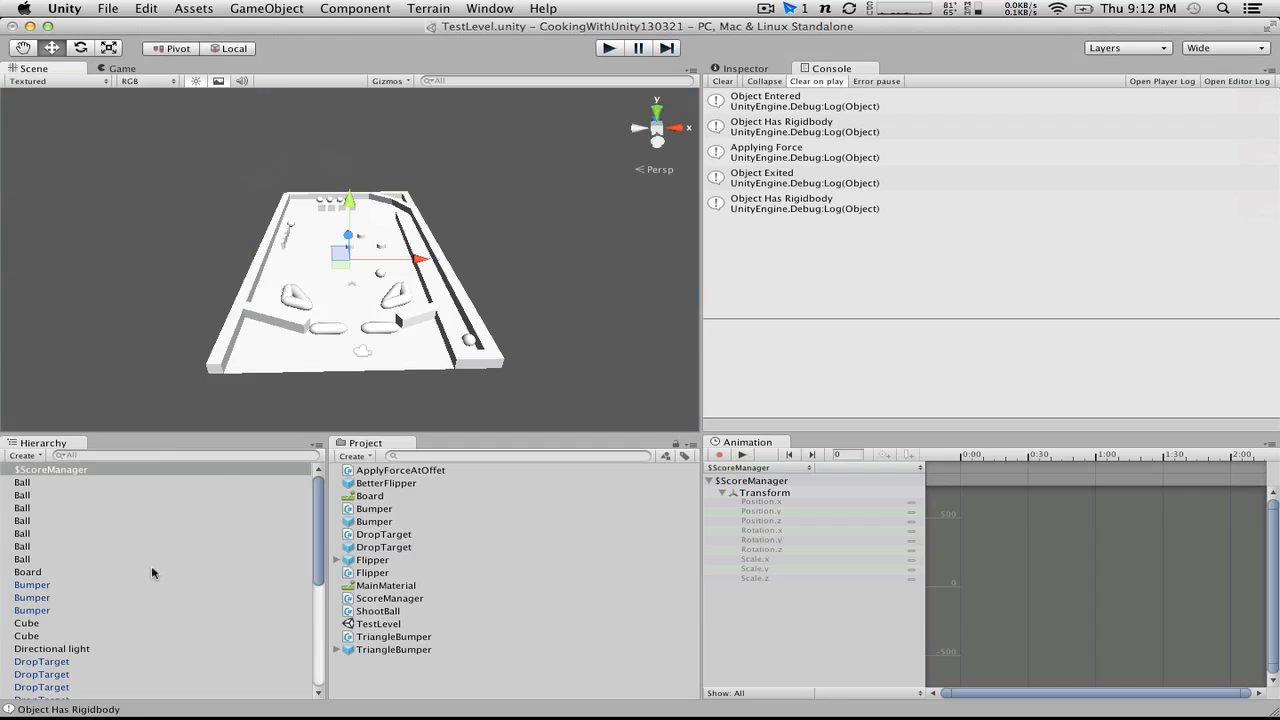
# Step: Attach the ScoreManager script to the $ScoreManager object, and play the game briefly to check for the score label
pyautogui.click(744, 70)
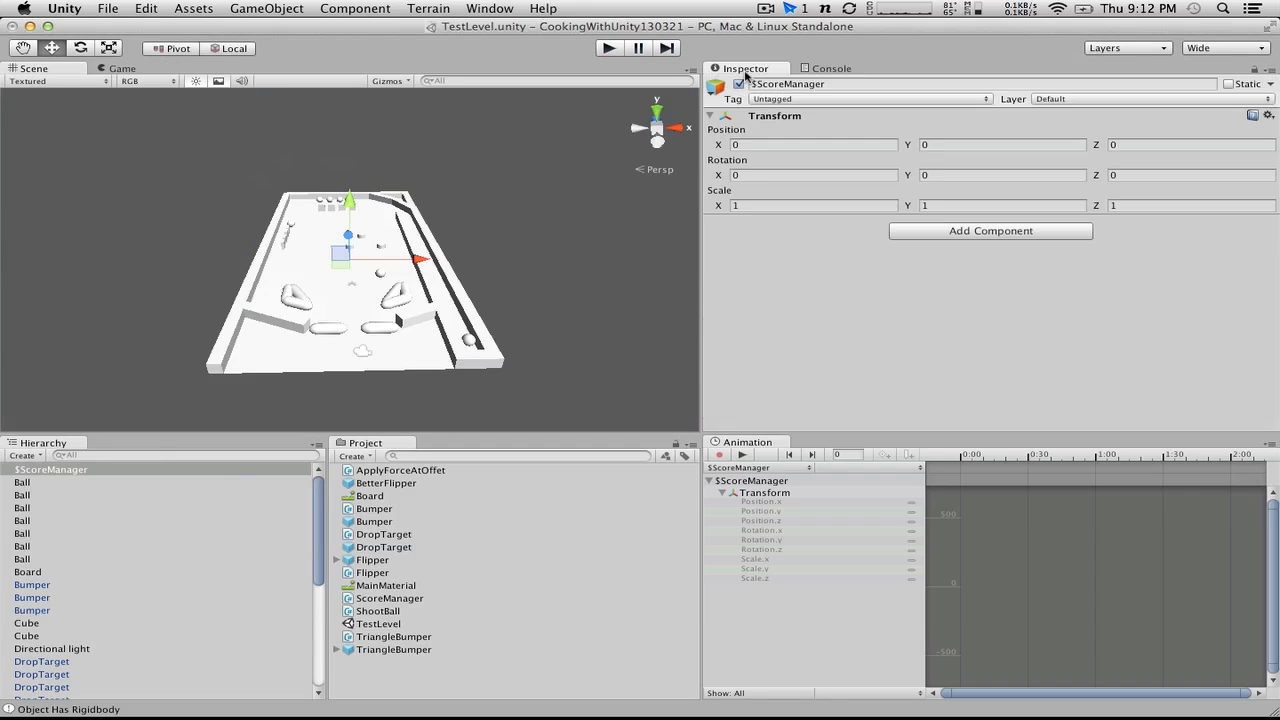
pyautogui.moveTo(392, 602); pyautogui.dragTo(52, 470)
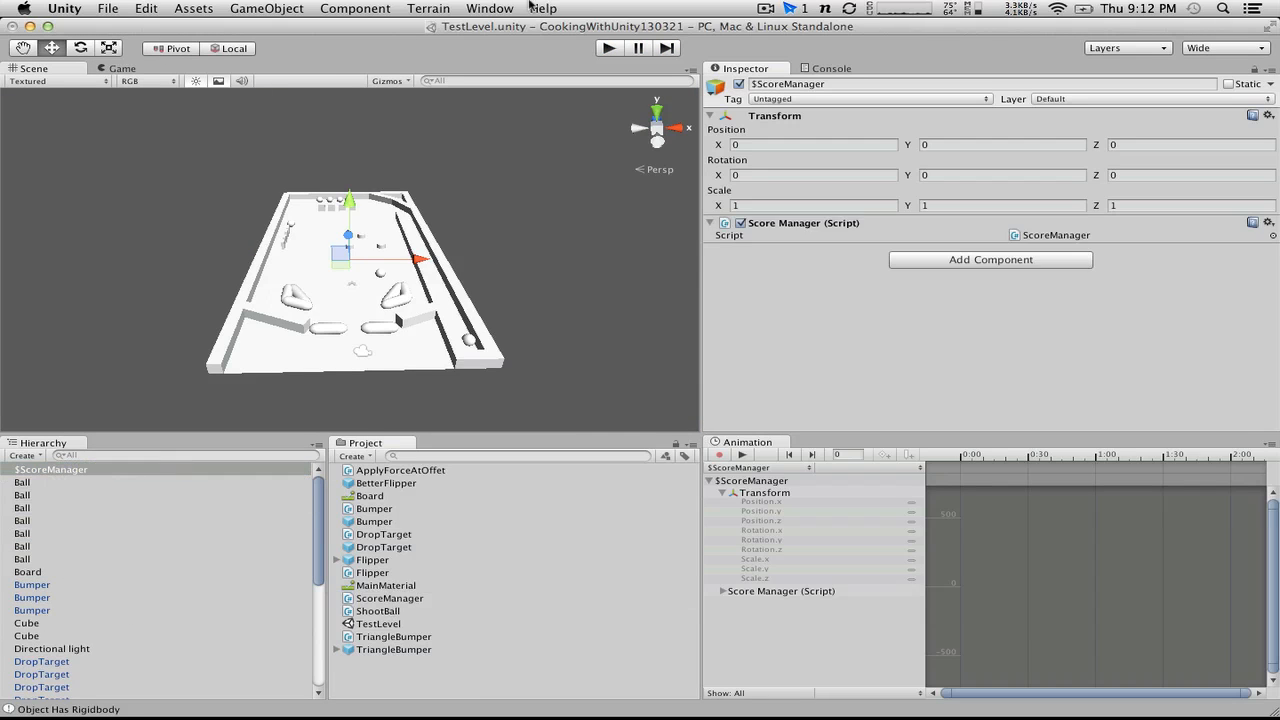
pyautogui.click(612, 49)
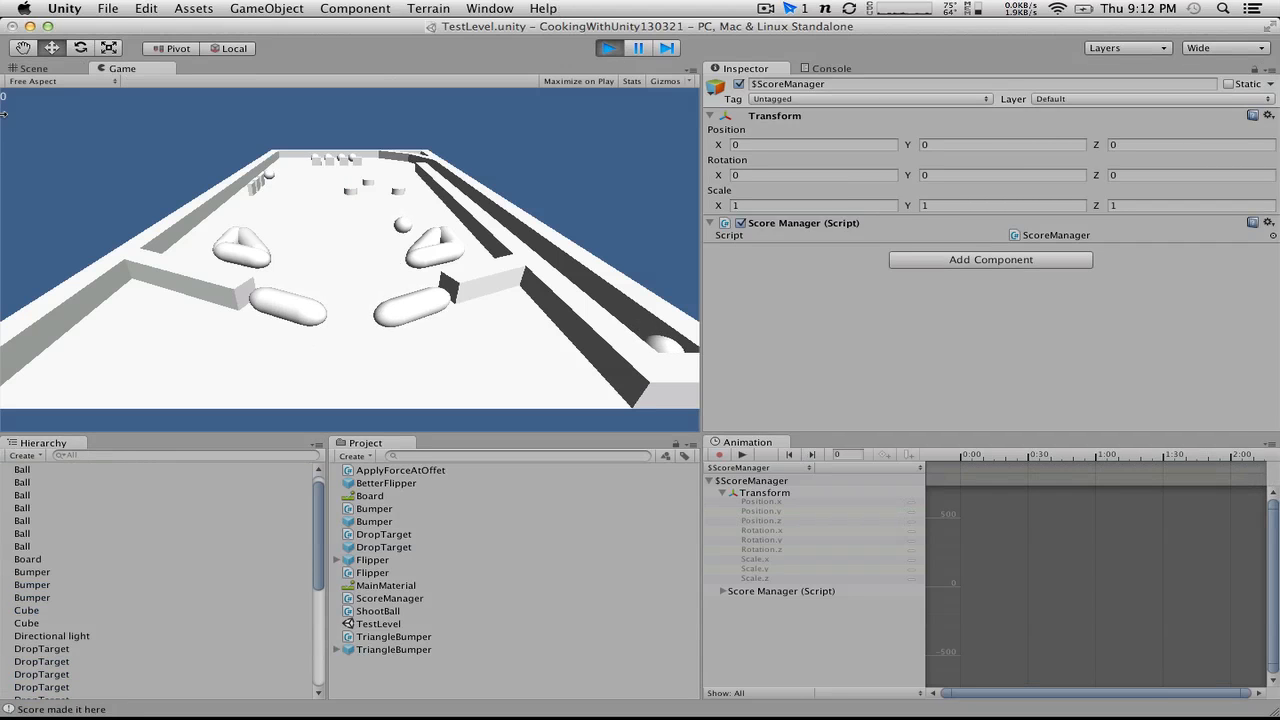
pyautogui.click(612, 49)
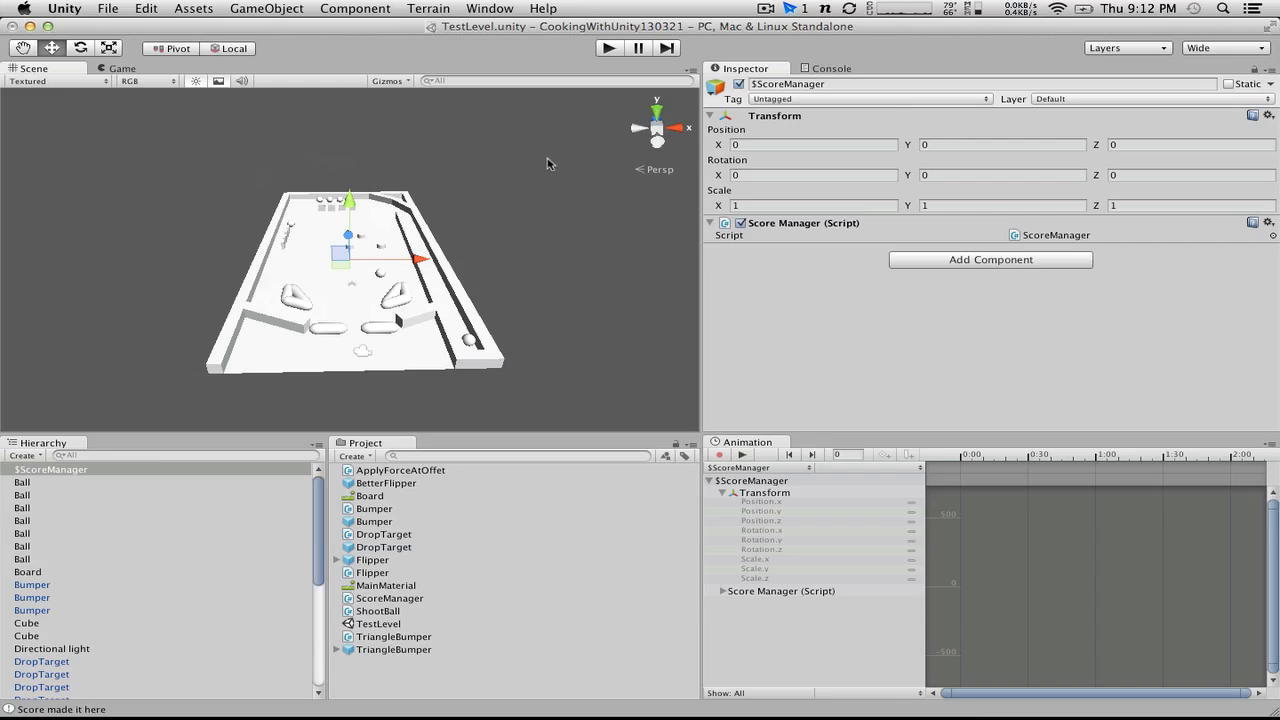
# Step: Switch to MonoDevelop and delete the Debug.Log line from the OnGUI method
pyautogui.press('super+Tab')
pyautogui.moveTo(370, 259); pyautogui.dragTo(78, 253)
pyautogui.press('BackSpace')
pyautogui.press('BackSpace')
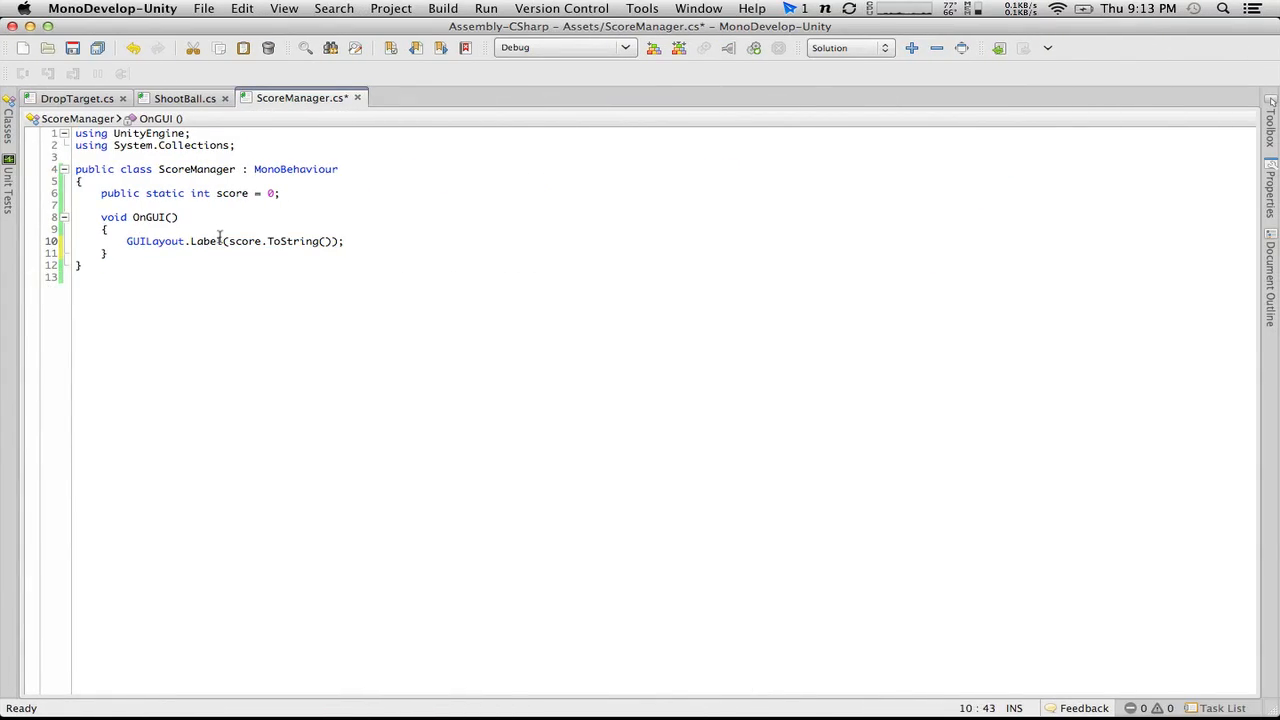
# Step: Prefix the score in the GUILayout.Label call with "Score:" + and save ScoreManager.cs
pyautogui.click(229, 241)
pyautogui.write('"')
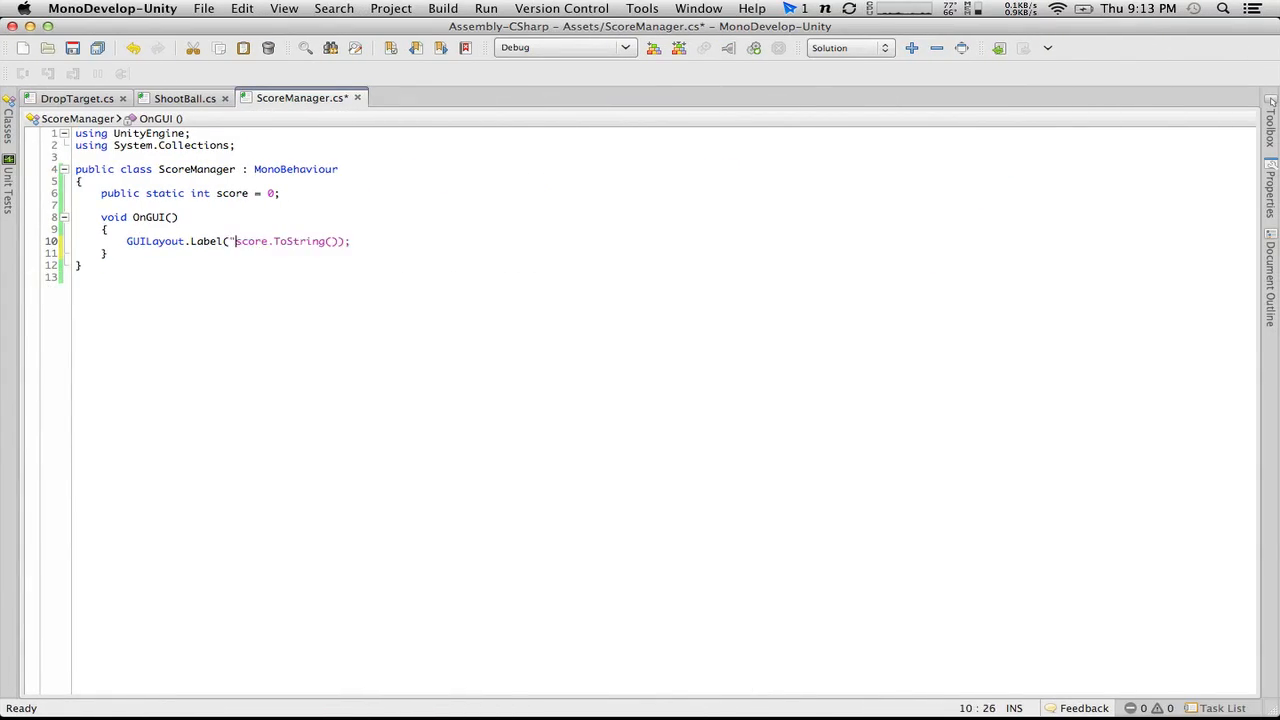
pyautogui.write('" +')
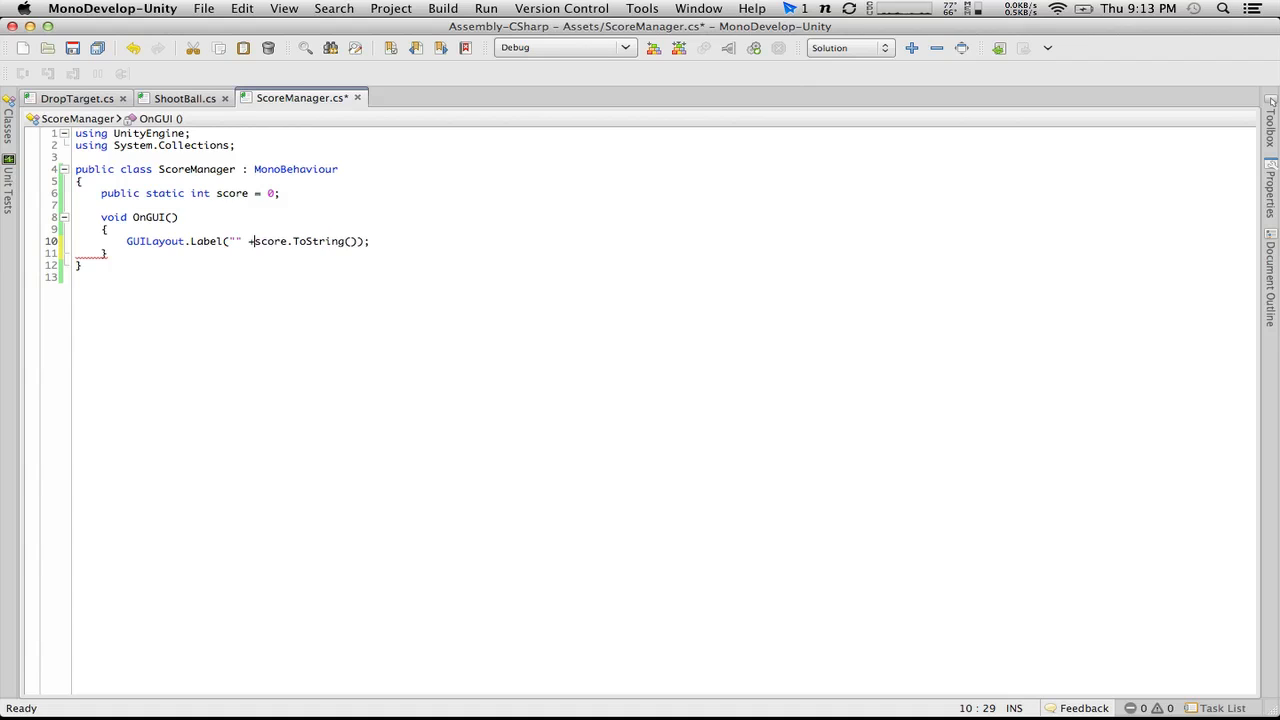
pyautogui.press('Left')
pyautogui.press('Left')
pyautogui.press('Left')
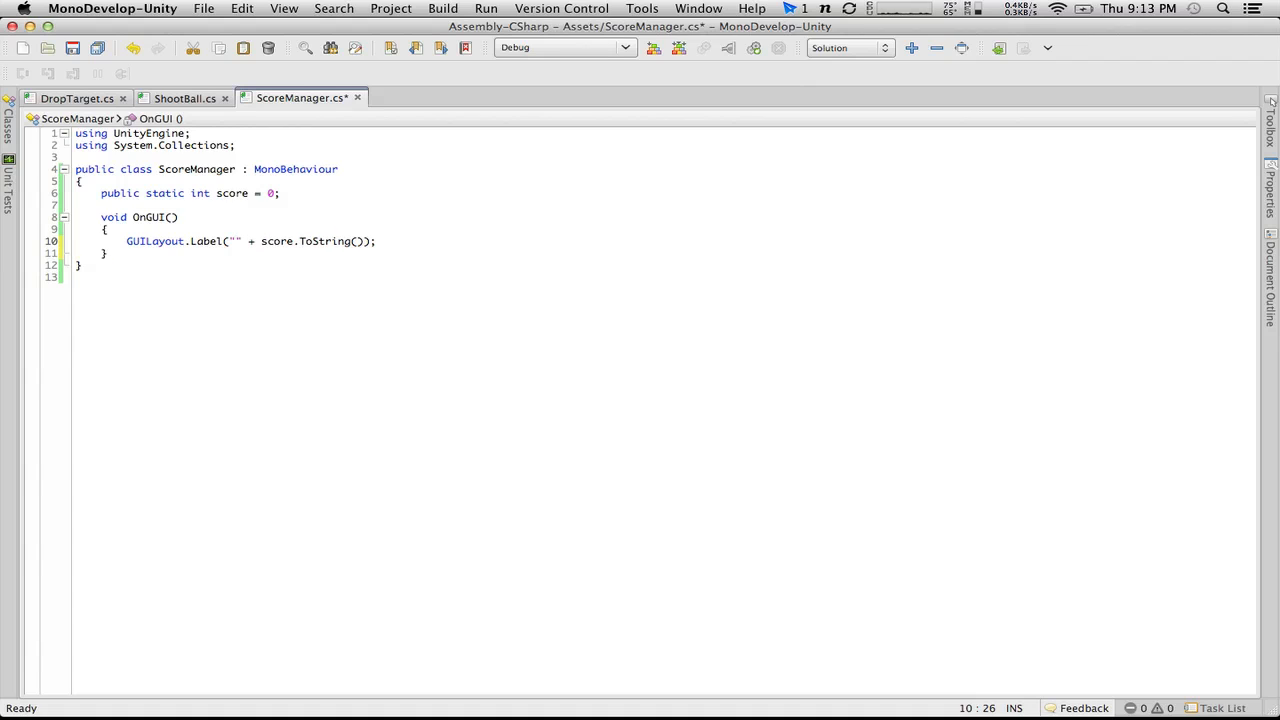
pyautogui.write('Score:')
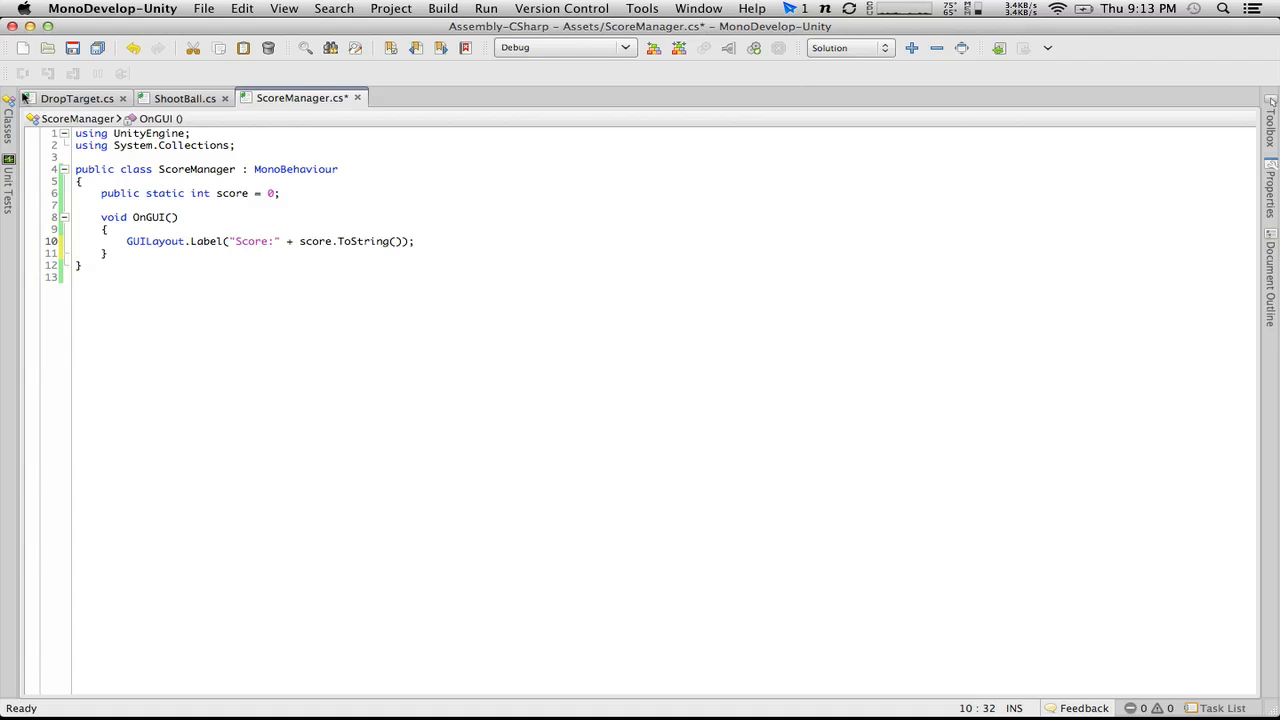
pyautogui.click(72, 48)
# Step: Switch to Unity, play the game to check the prefixed score label, and stop it
pyautogui.press('super+Tab')
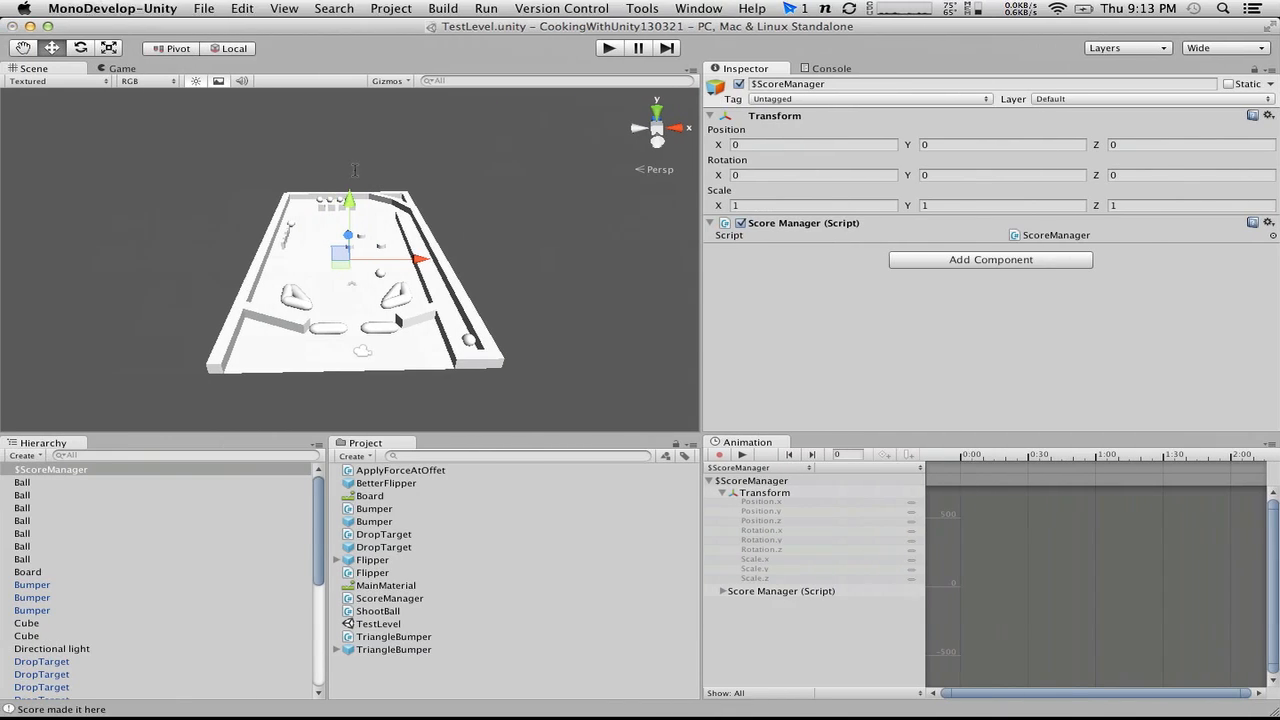
pyautogui.click(609, 48)
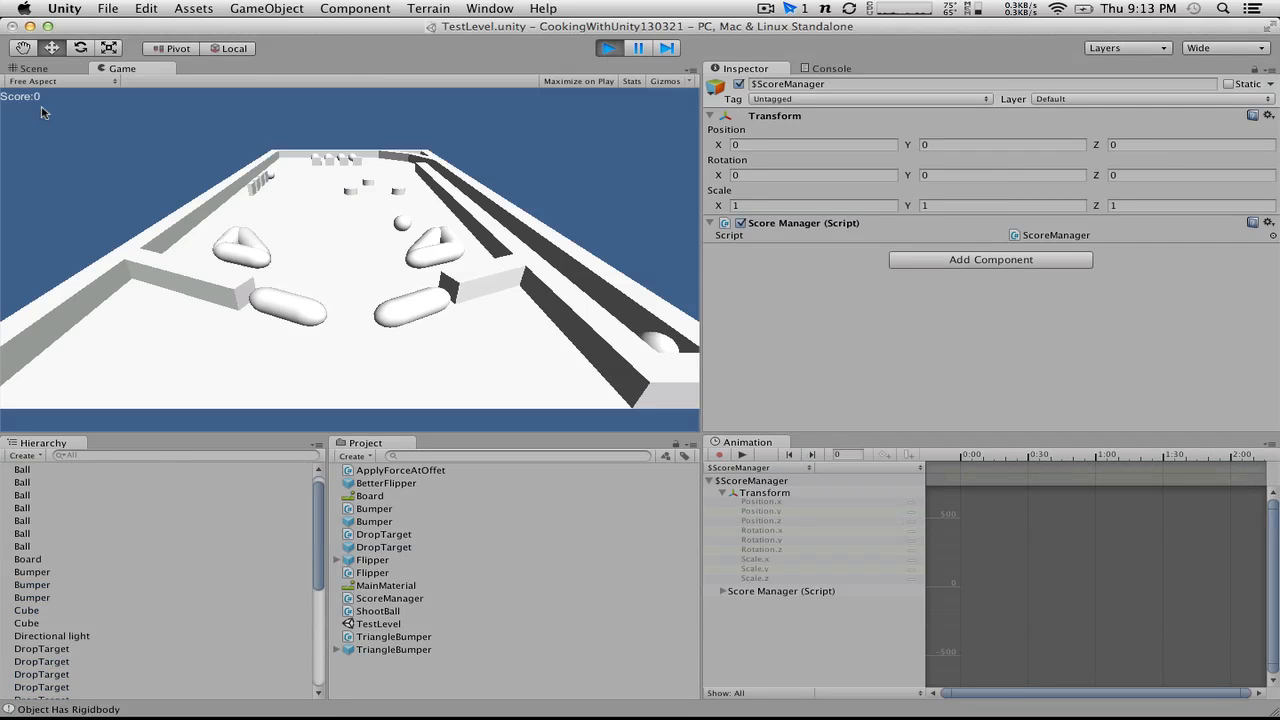
pyautogui.click(608, 48)
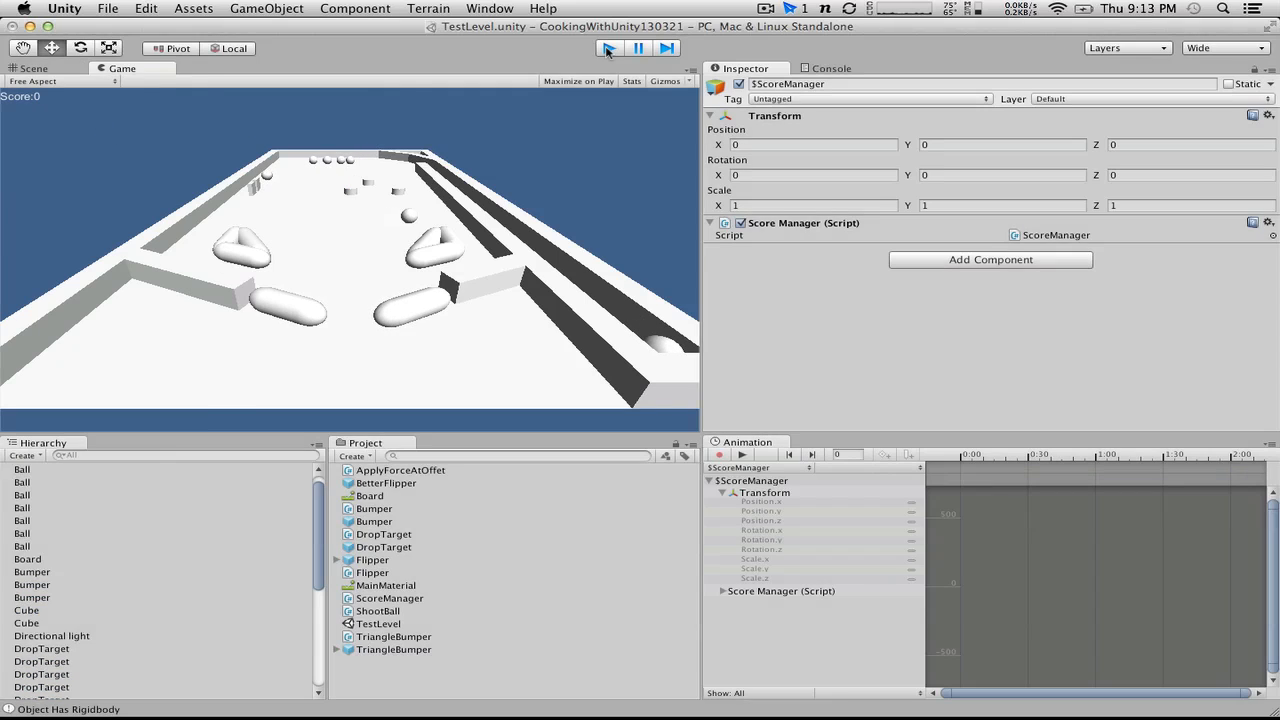
pyautogui.press('super+Tab')
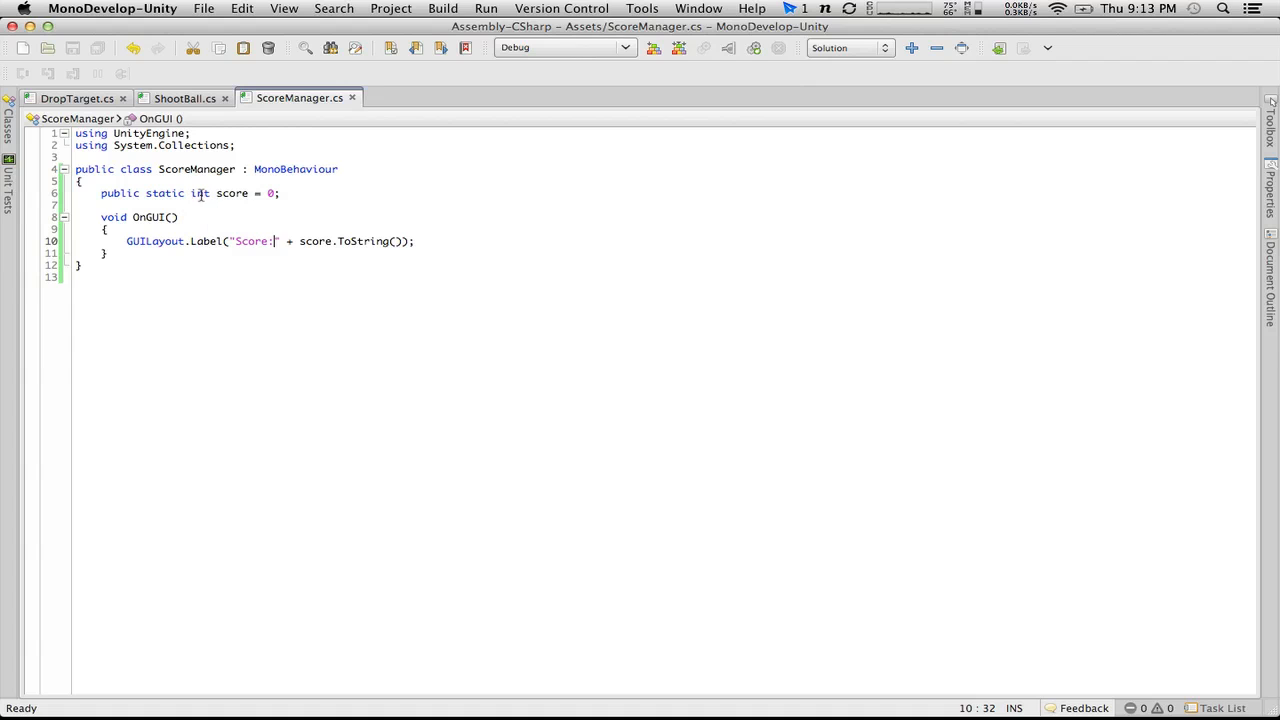
pyautogui.hotkey('ctrl', 'Left')
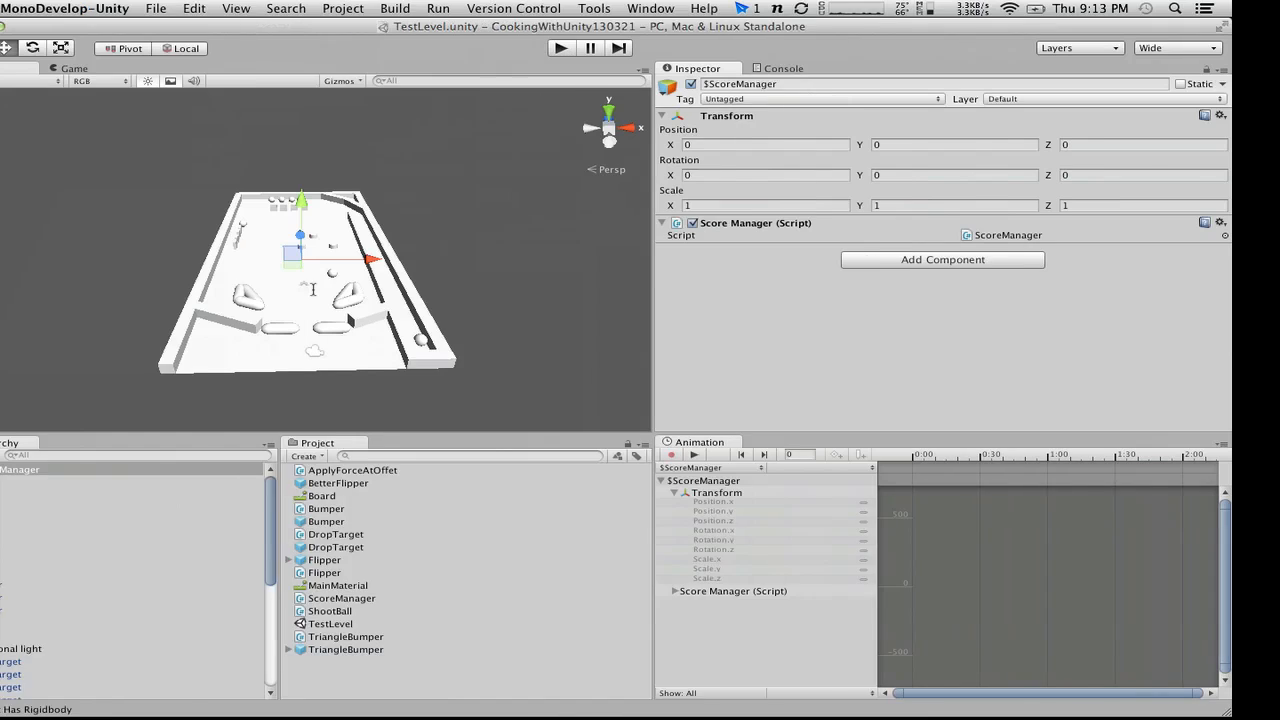
pyautogui.click(354, 457)
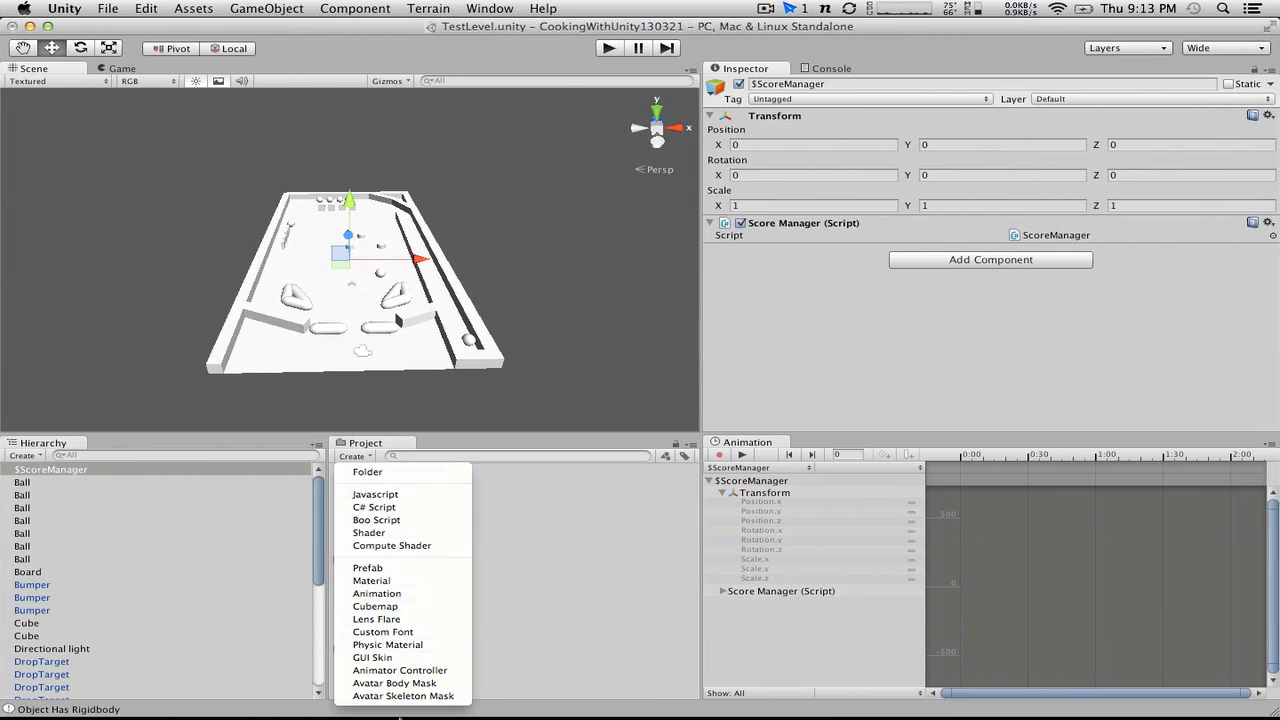
pyautogui.click(385, 507)
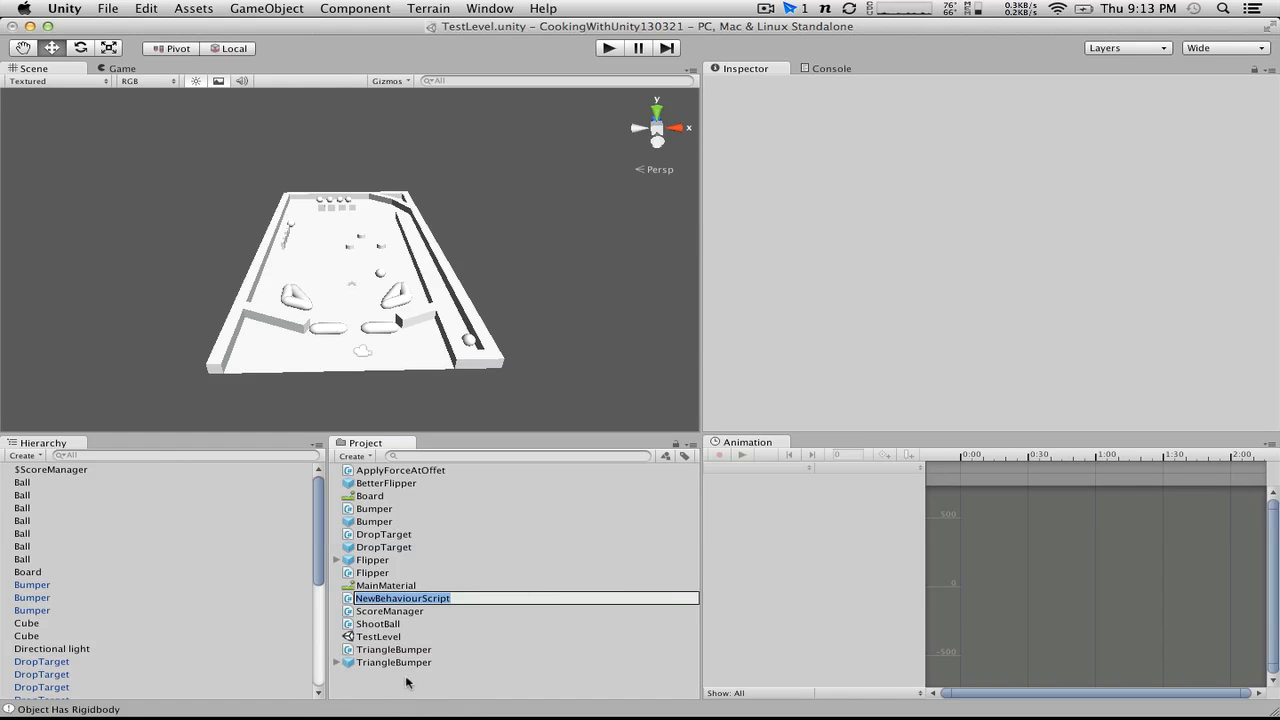
pyautogui.press('Return')
pyautogui.rightClick(378, 601)
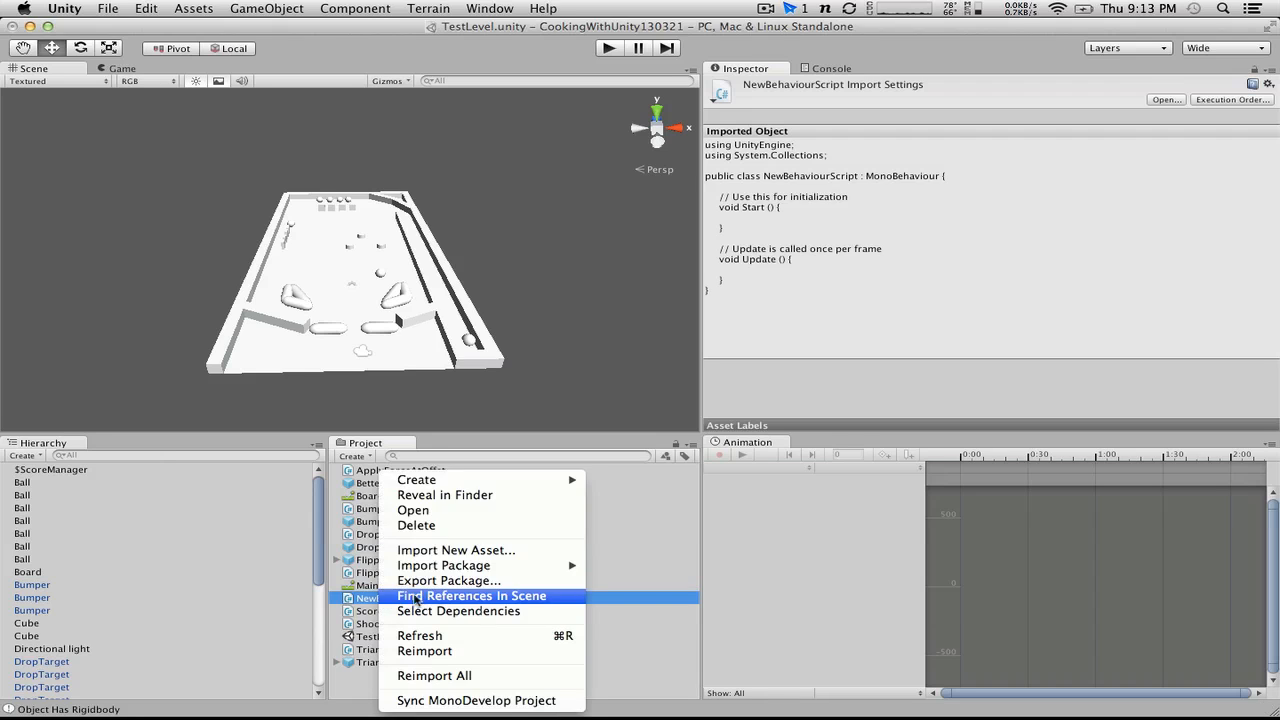
pyautogui.click(436, 526)
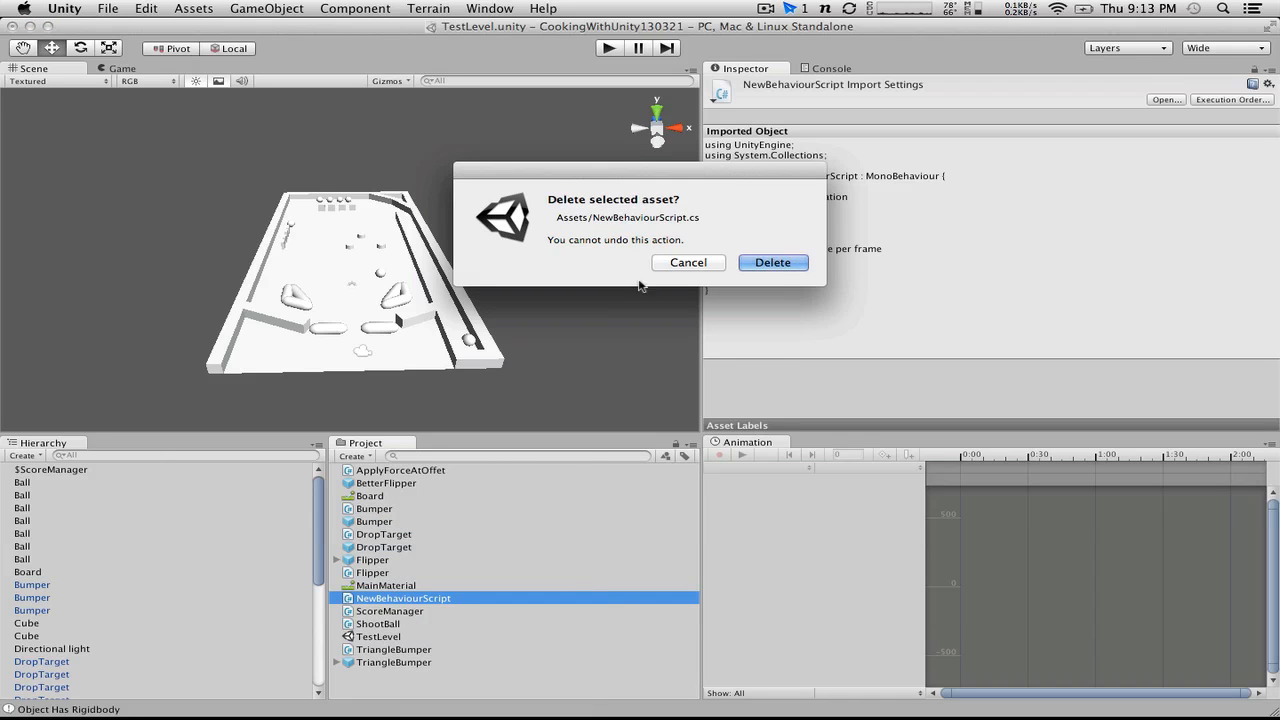
pyautogui.click(765, 262)
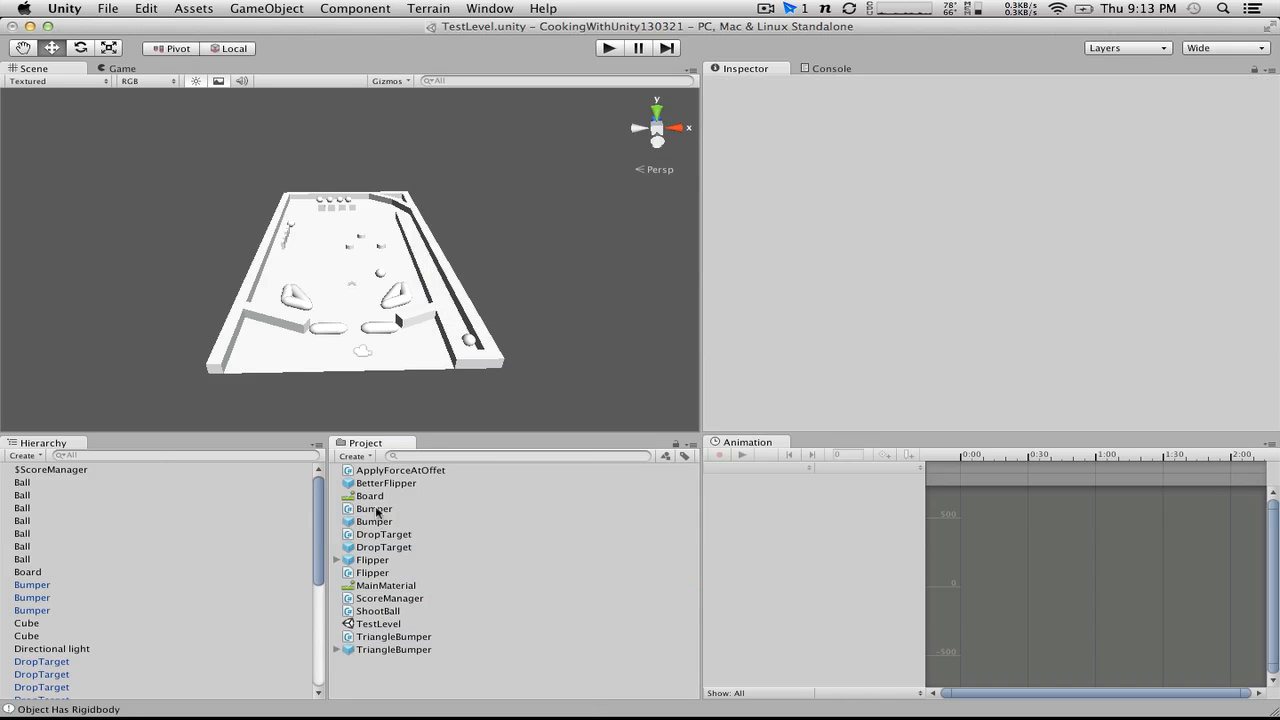
# Step: Open the Bumper script and declare public int scoreValue = 100; below the forceRadius variable
pyautogui.doubleClick(375, 509)
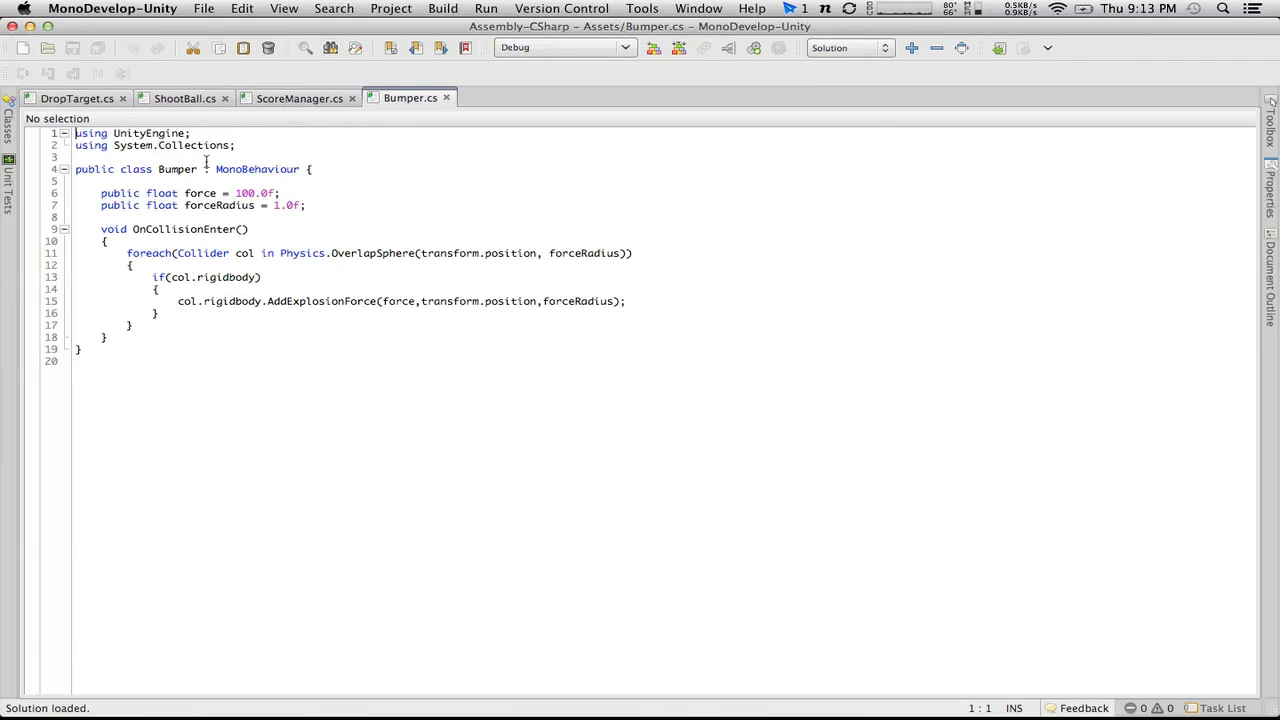
pyautogui.click(366, 200)
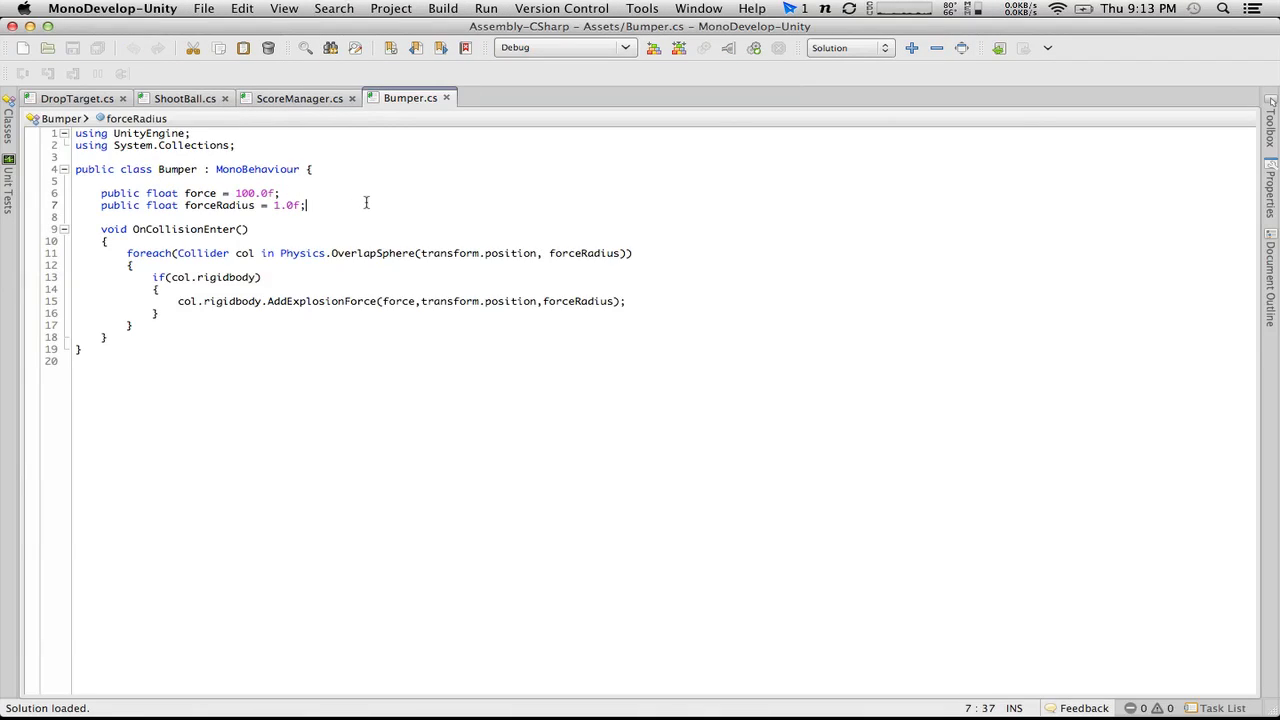
pyautogui.press('Return')
pyautogui.write('public ')
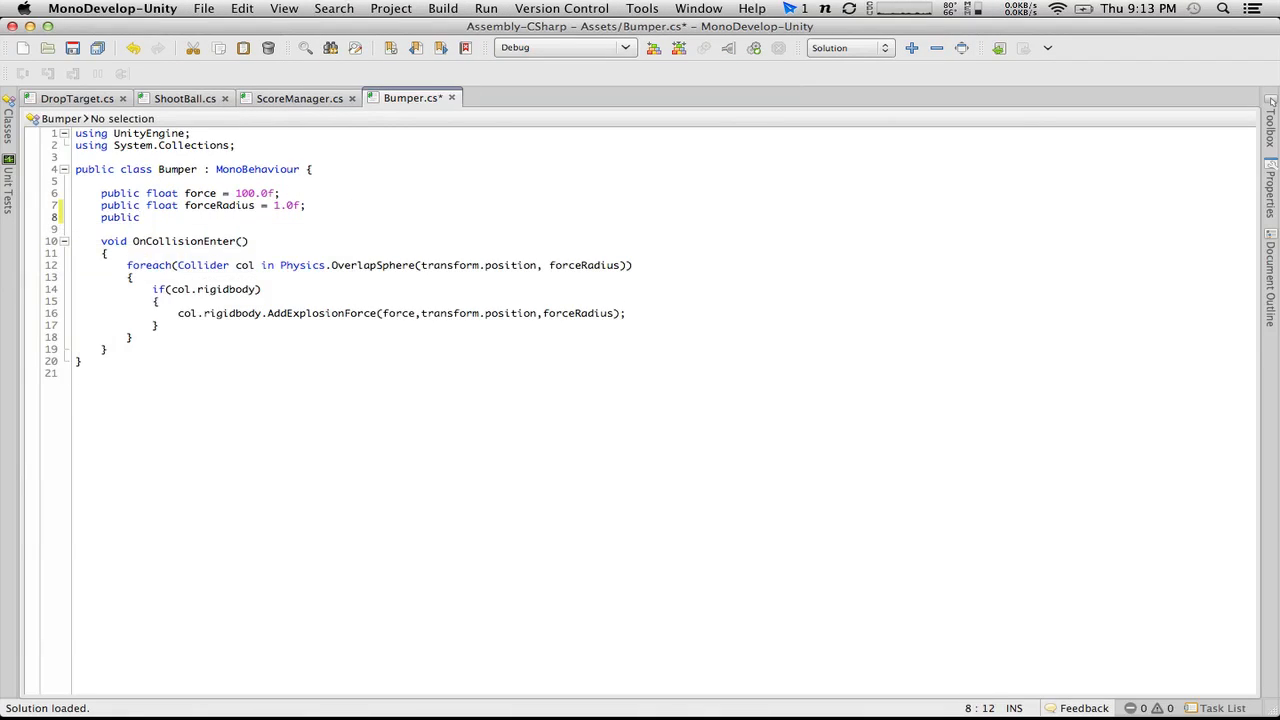
pyautogui.write('int value')
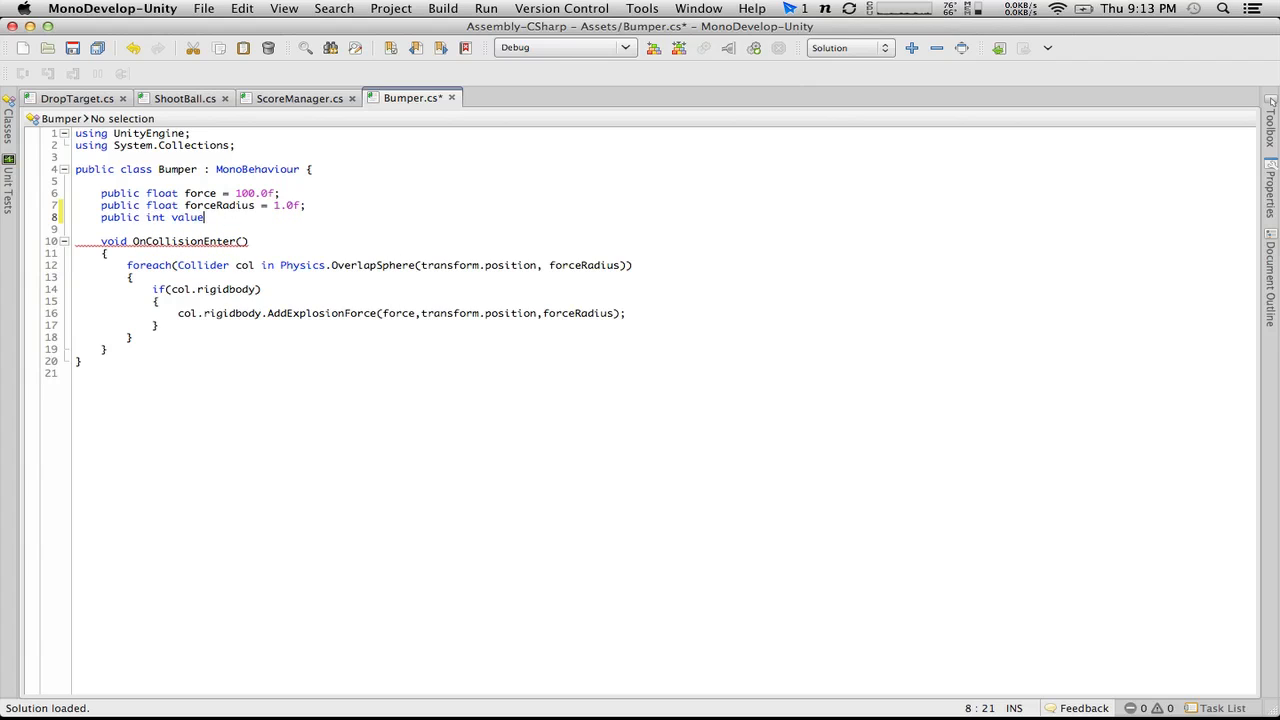
pyautogui.press('BackSpace')
pyautogui.press('BackSpace')
pyautogui.press('BackSpace')
pyautogui.press('BackSpace')
pyautogui.press('BackSpace')
pyautogui.write('scoreValue = 100;')
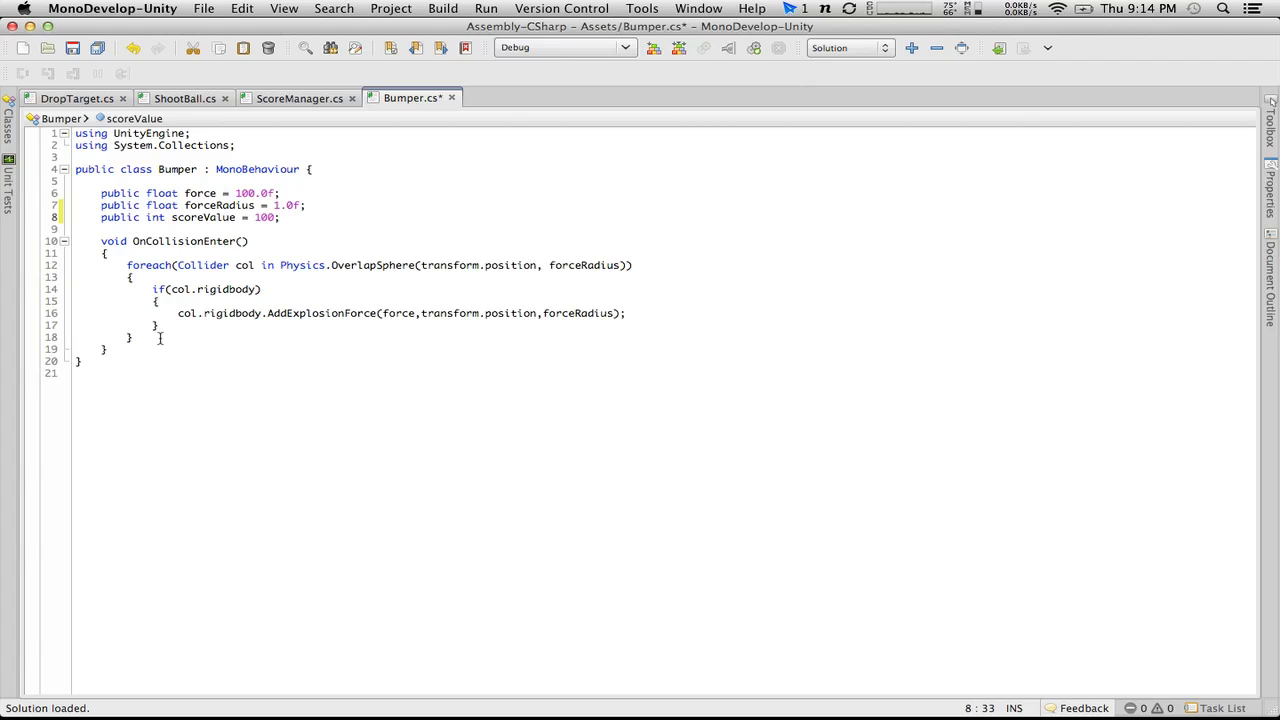
# Step: Add ScoreManager.score += scoreValue; after the foreach loop in the Bumper script's OnCollisionEnter method and save the file
pyautogui.click(178, 338)
pyautogui.press('Return')
pyautogui.press('Return')
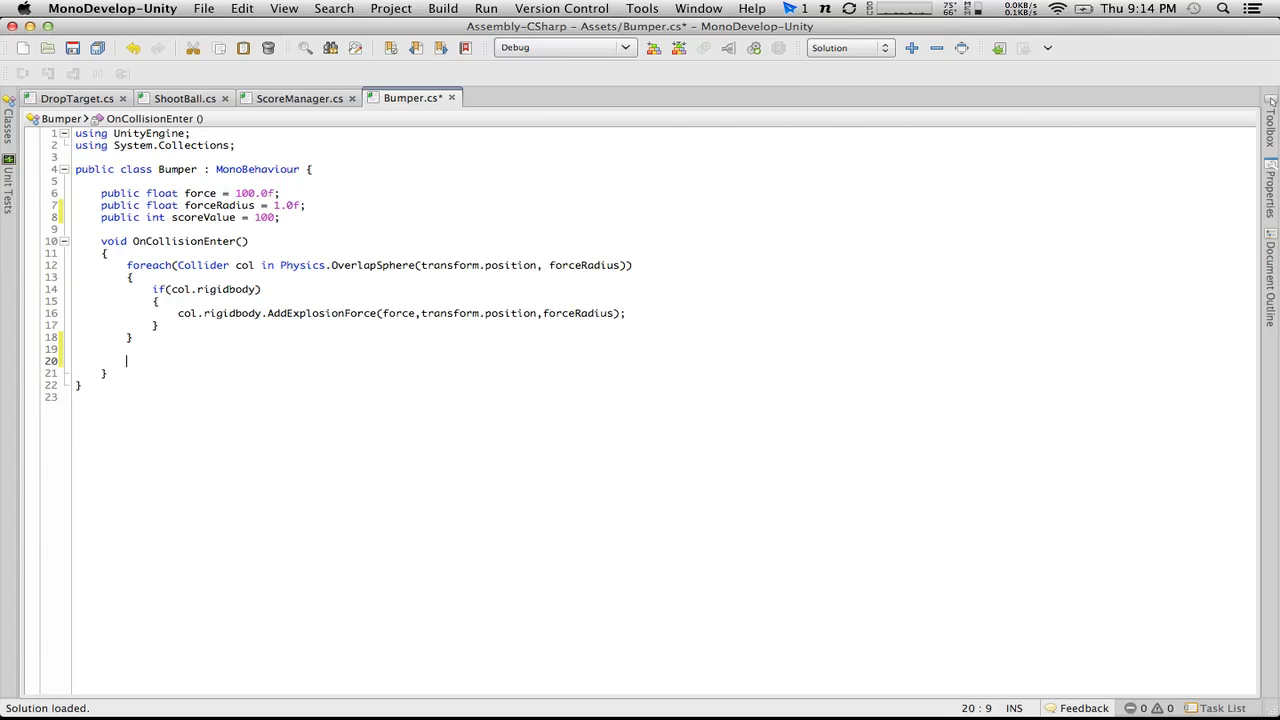
pyautogui.moveTo(160, 325); pyautogui.dragTo(62, 265)
pyautogui.click(170, 361)
pyautogui.write('Score')
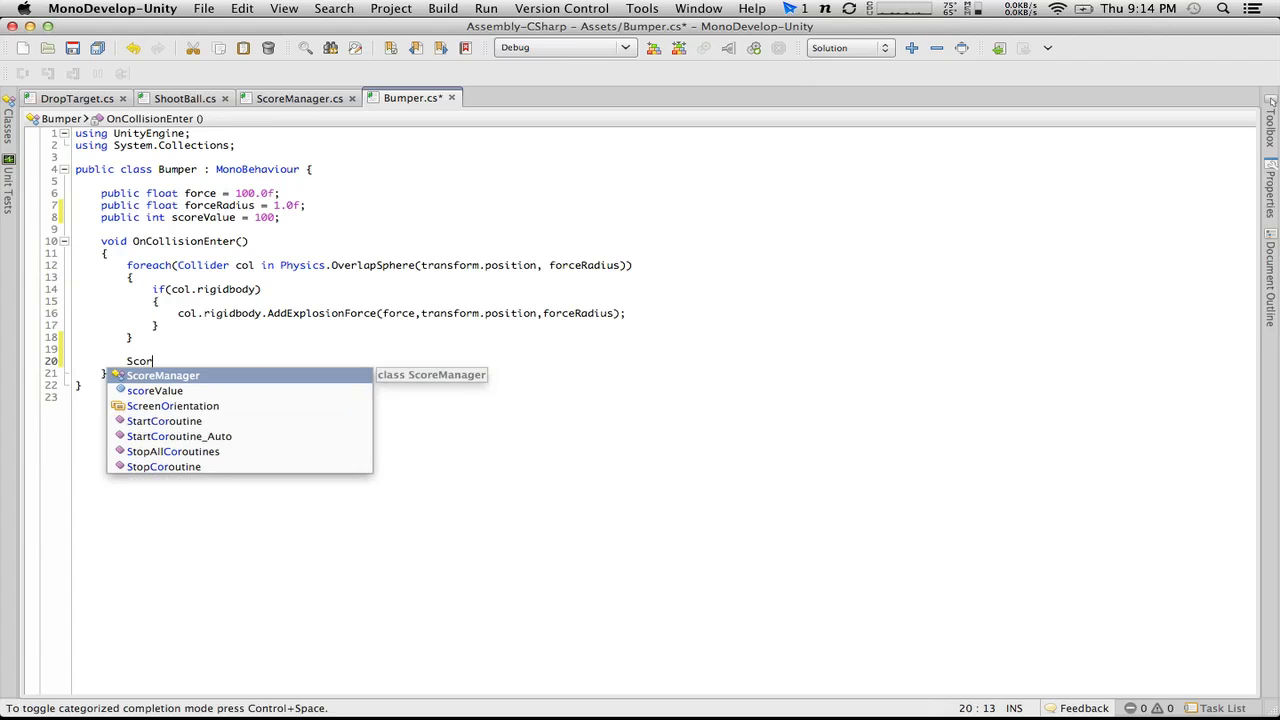
pyautogui.press('Return')
pyautogui.write('.')
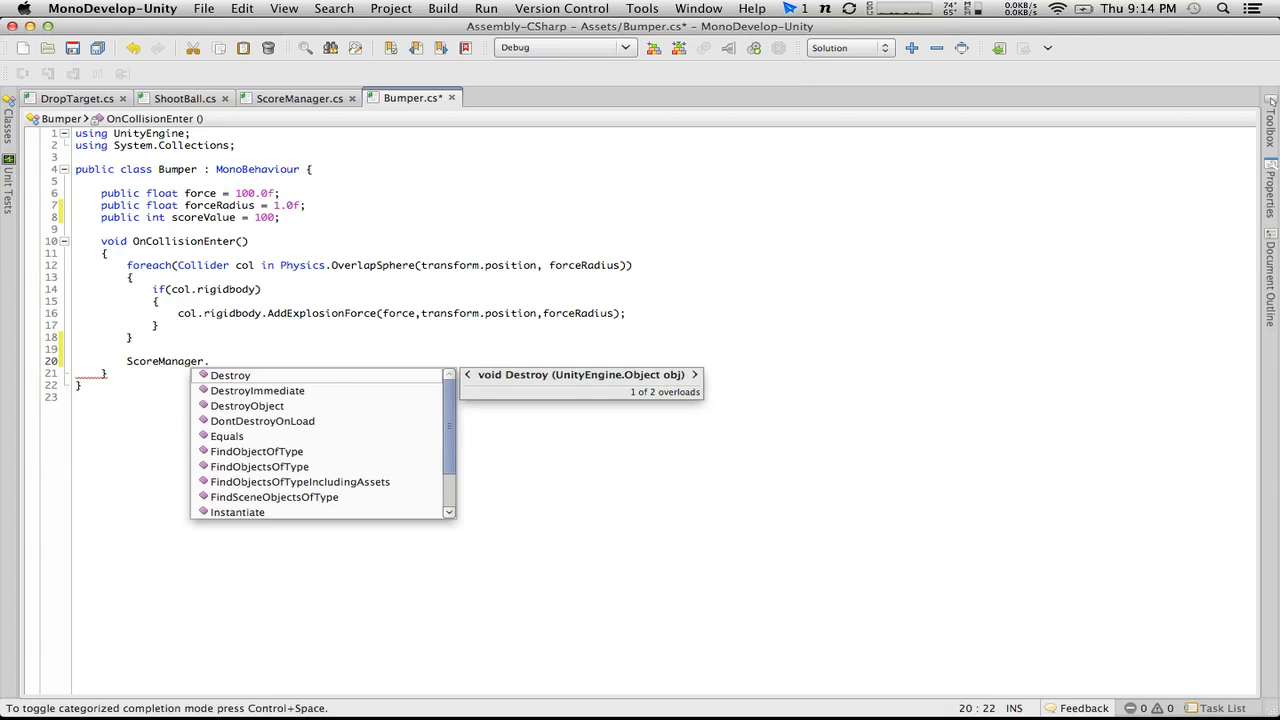
pyautogui.write('sco')
pyautogui.press('Return')
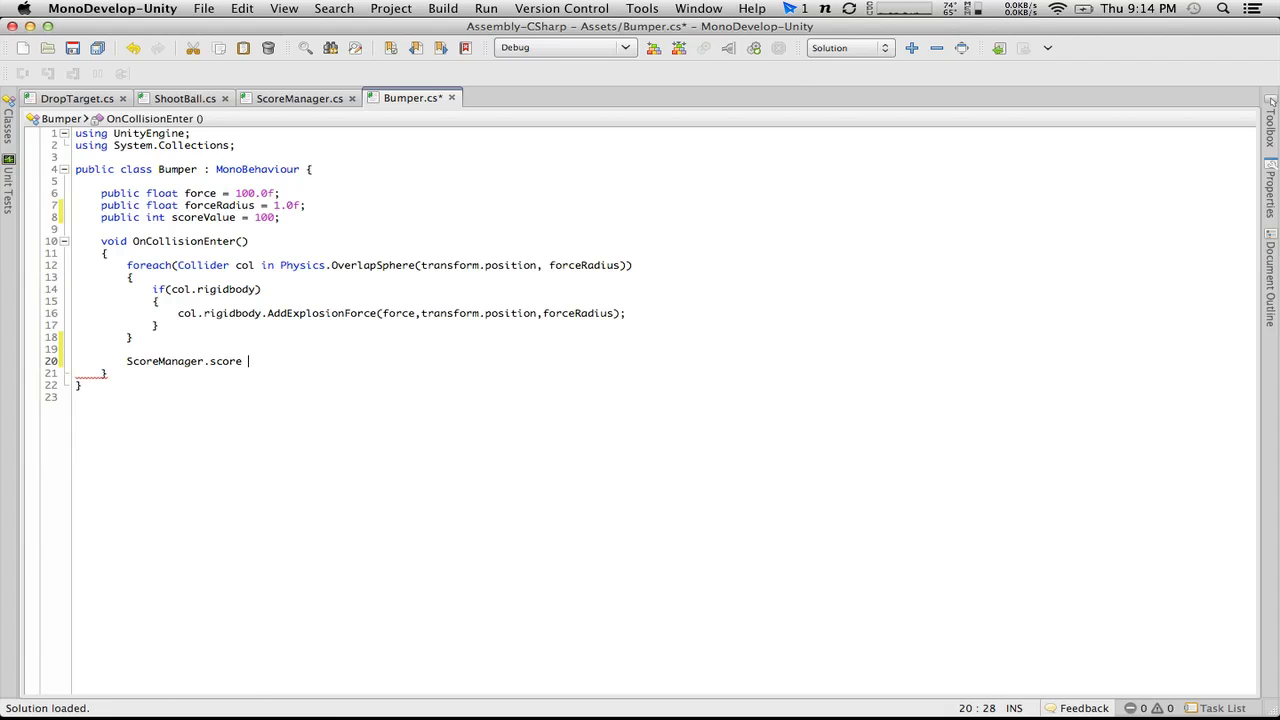
pyautogui.write('score')
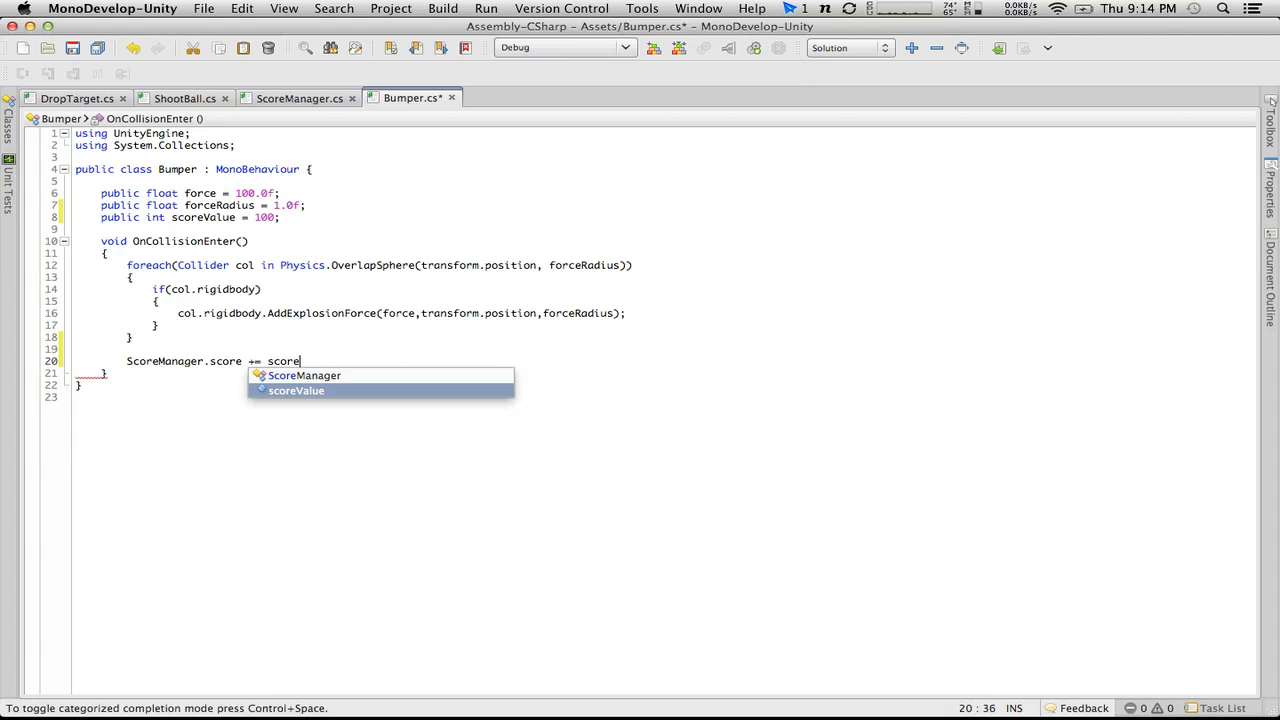
pyautogui.press('Return')
pyautogui.write(';')
pyautogui.press('super+s')
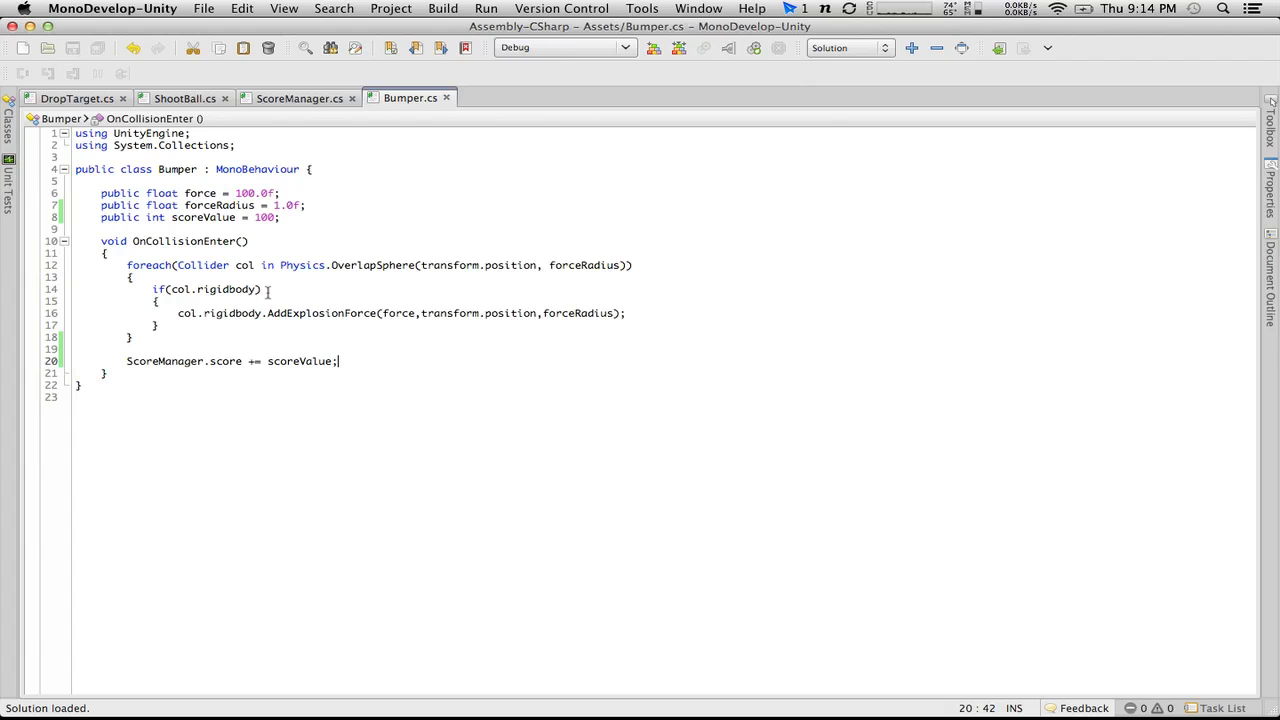
# Step: Switch to Unity, play the pinball game with the flippers to test bumper scoring, and stop it
pyautogui.press('super+Tab')
pyautogui.click(608, 48)
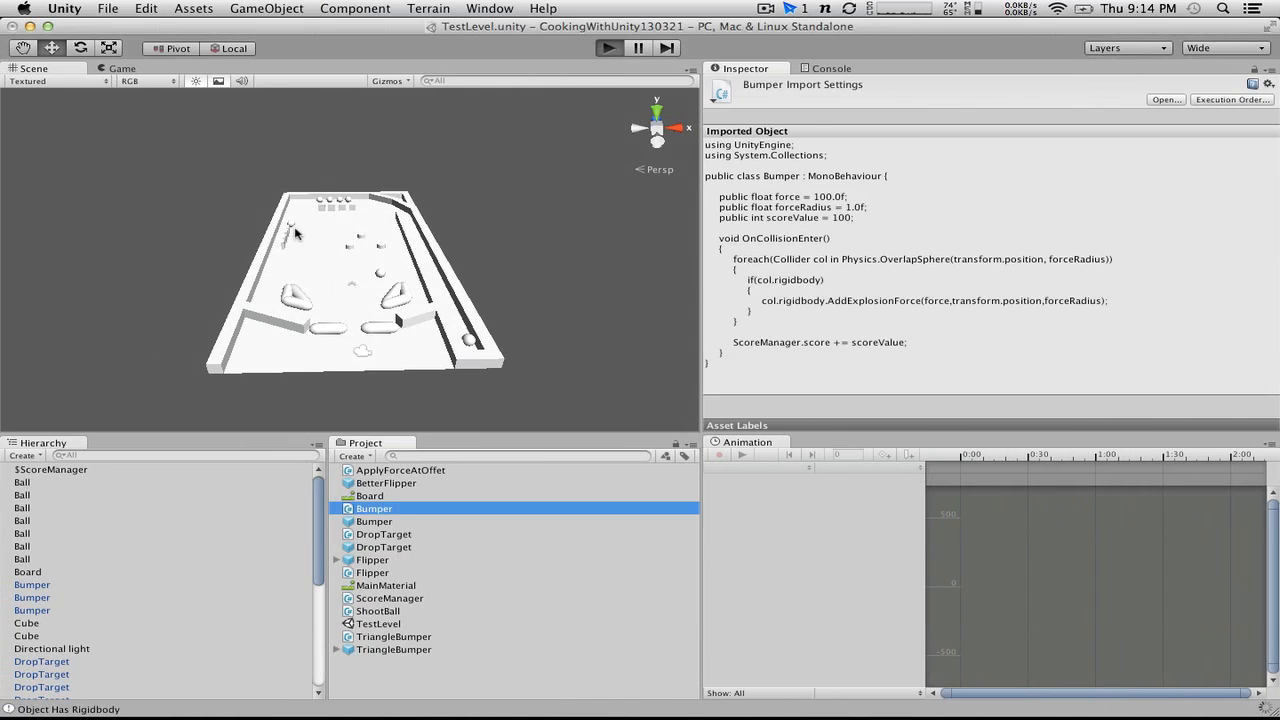
pyautogui.click(380, 215)
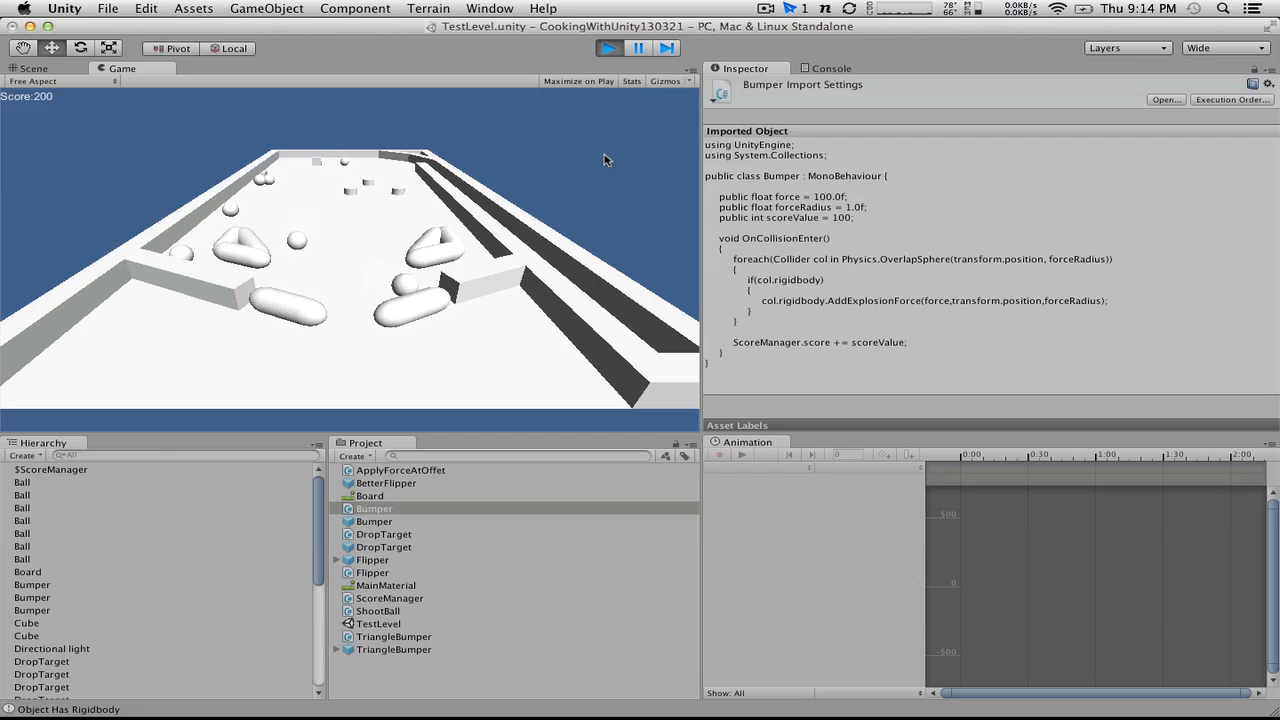
pyautogui.press('alt')
pyautogui.press('ctrl')
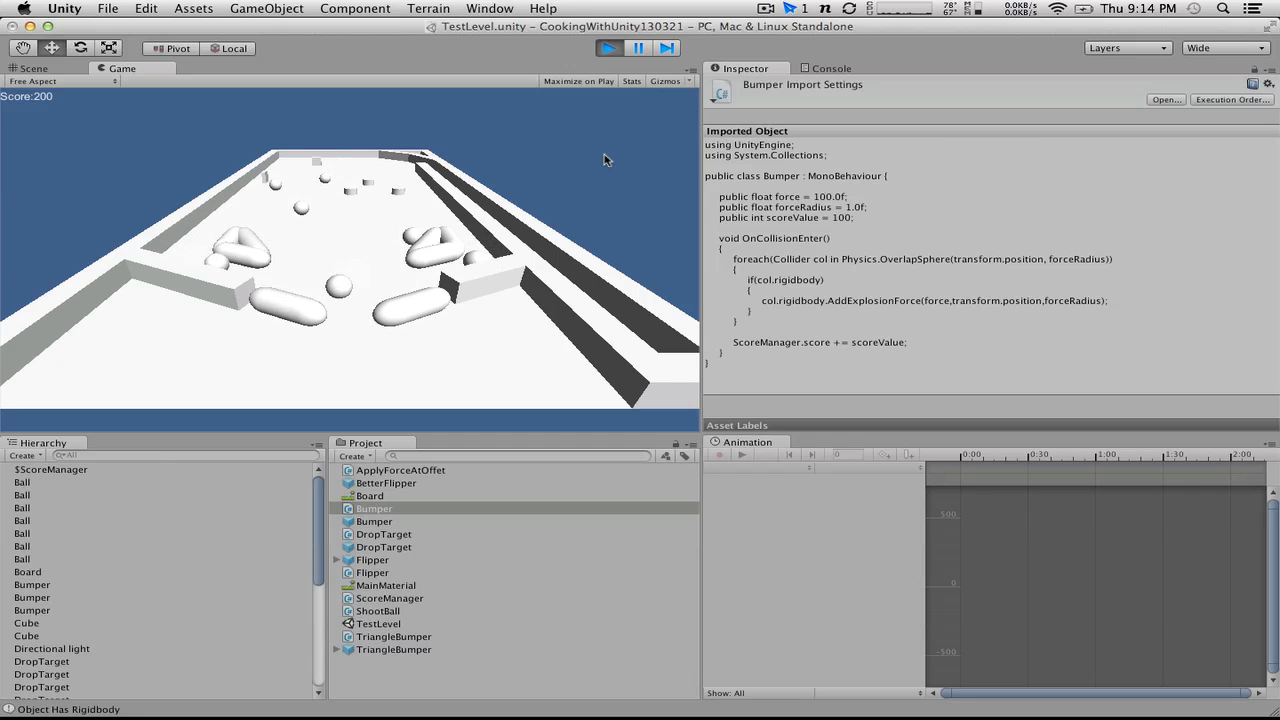
pyautogui.press('ctrl')
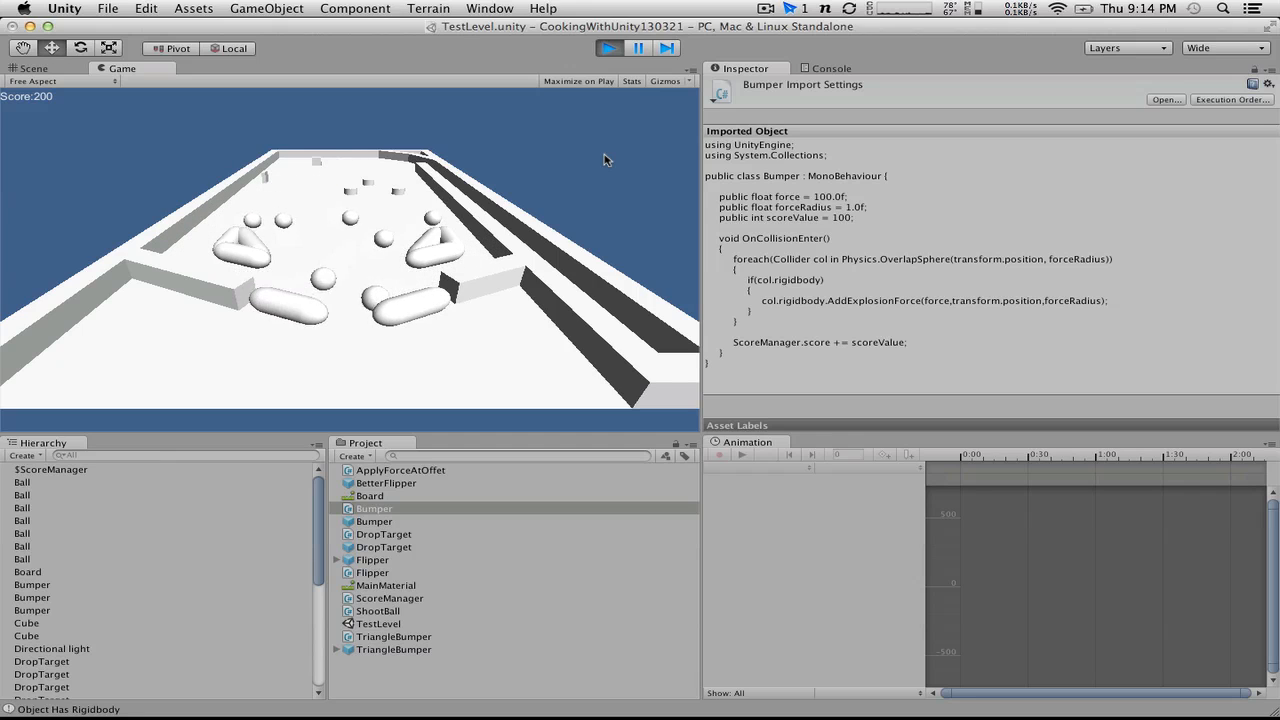
pyautogui.press('alt')
pyautogui.press('ctrl')
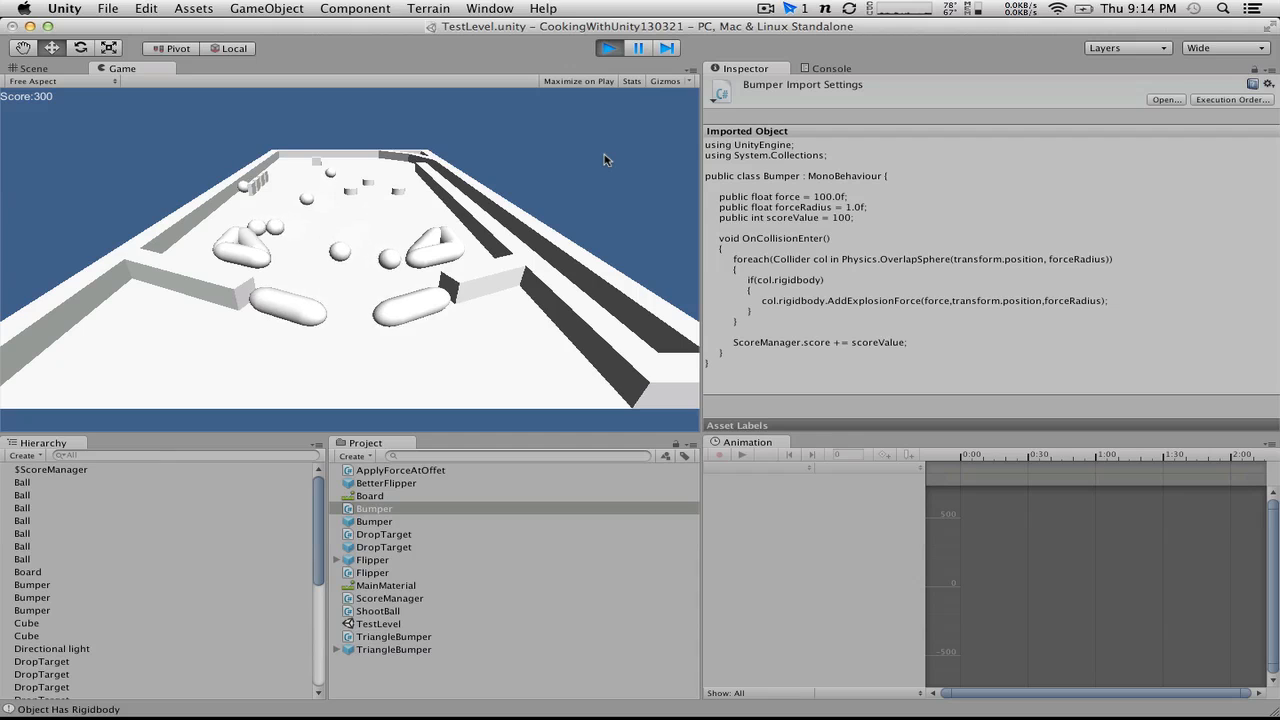
pyautogui.press('ctrl')
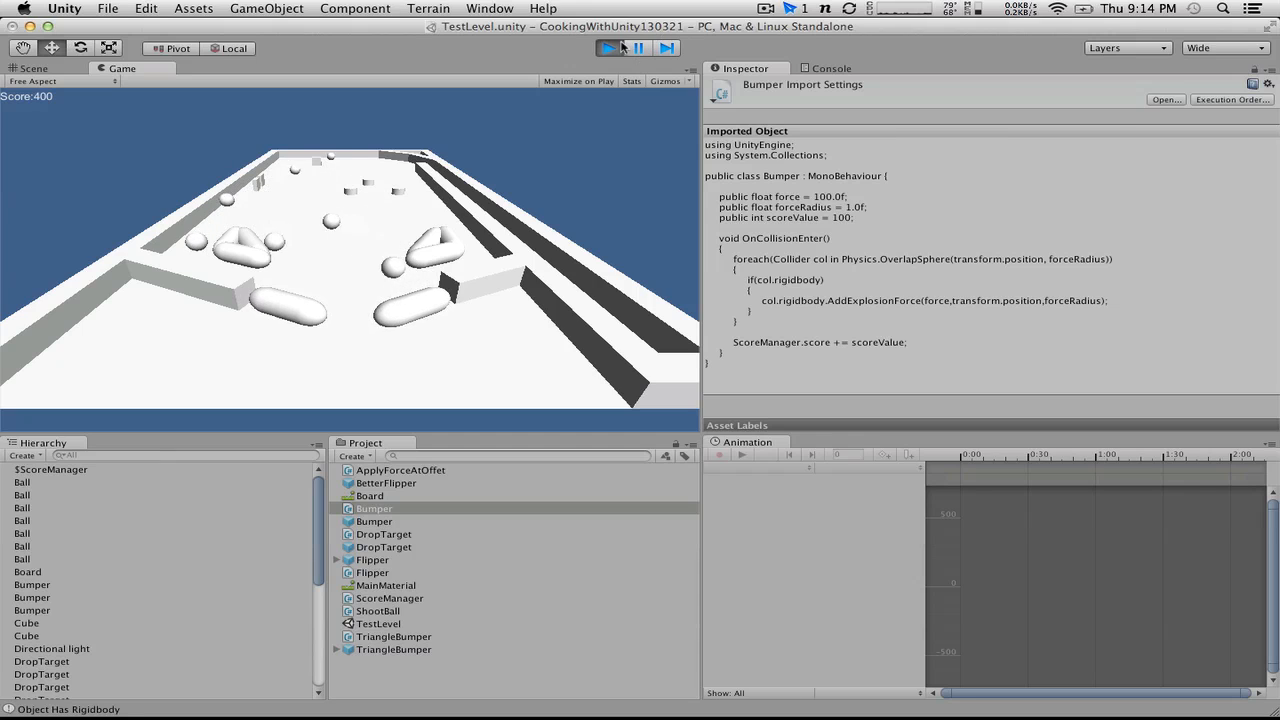
pyautogui.click(609, 48)
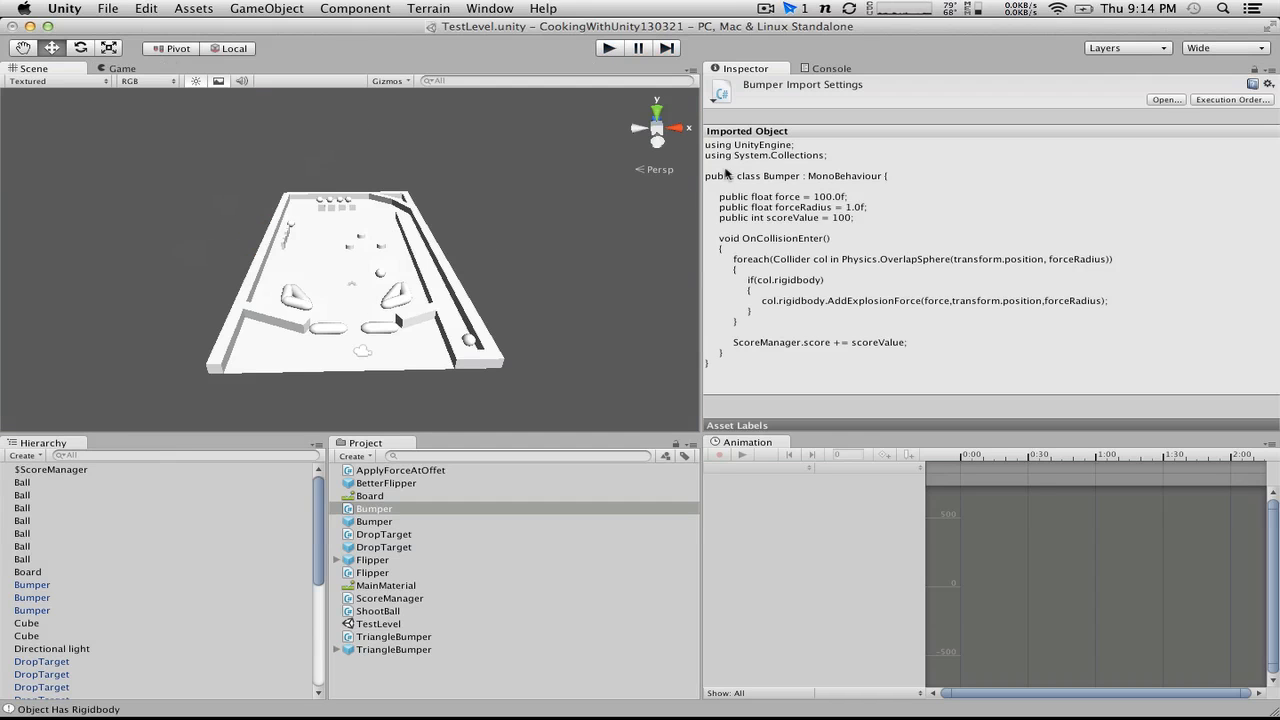
# Step: Open the DropTarget script from the project assets in MonoDevelop
pyautogui.press('super+Tab')
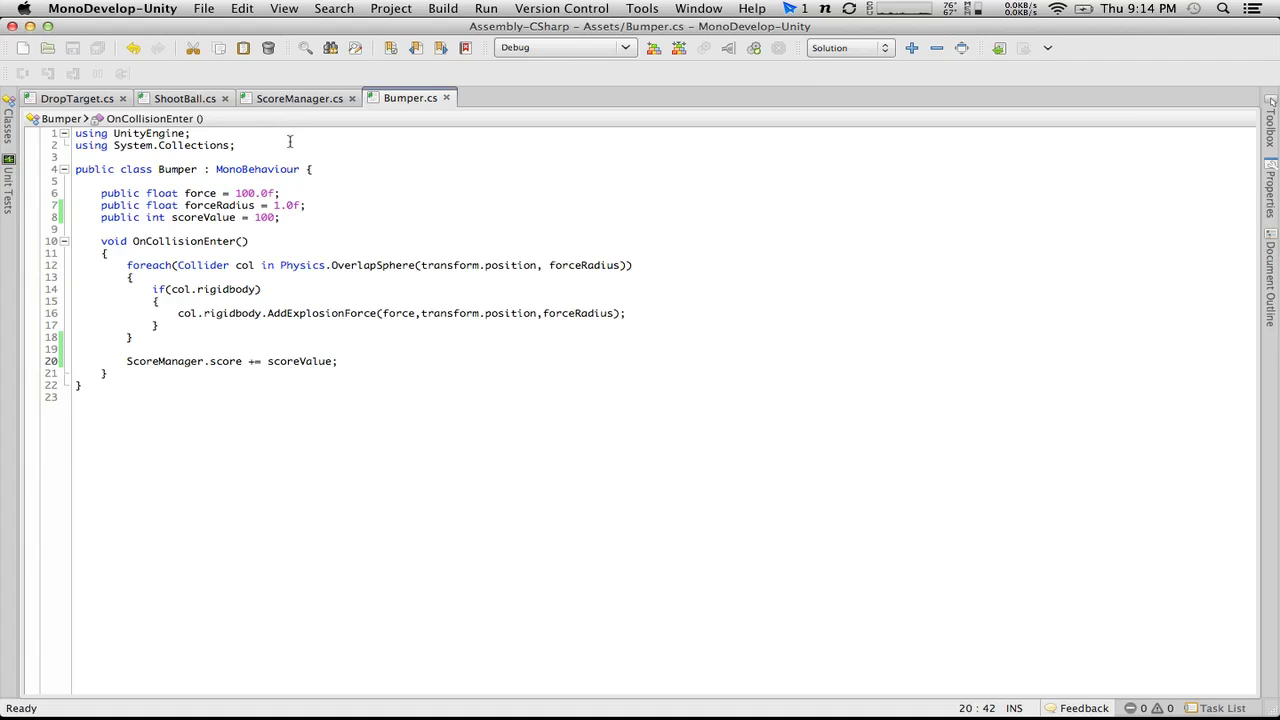
pyautogui.hotkey('ctrl', 'Left')
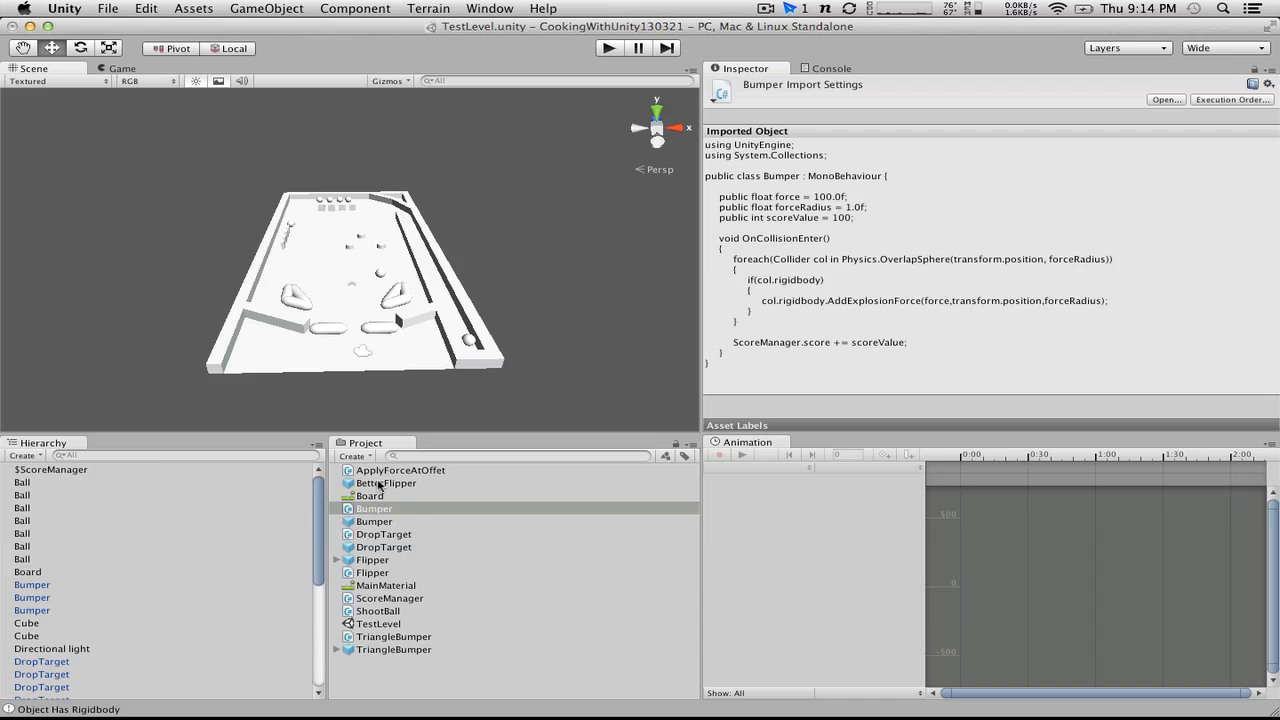
pyautogui.doubleClick(386, 534)
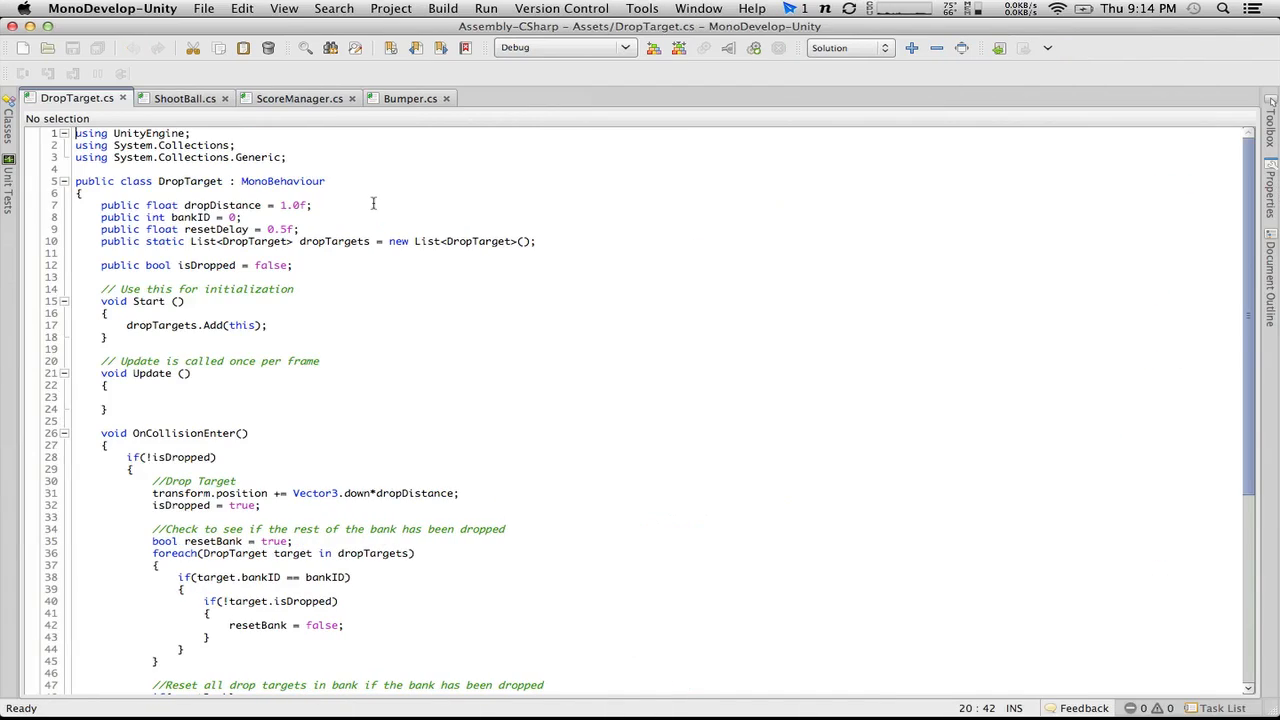
# Step: Declare public int singleScoreValue = 100; below the dropTargets list in the DropTarget class
pyautogui.click(558, 241)
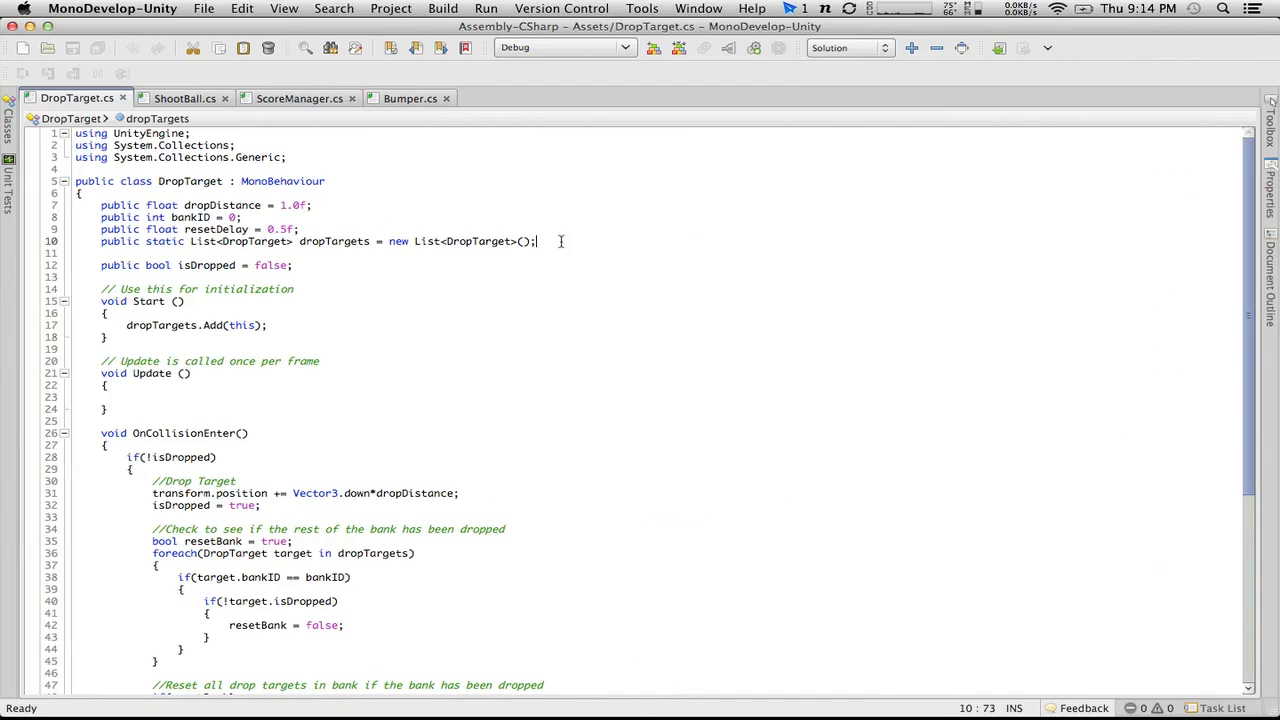
pyautogui.press('Return')
pyautogui.write('publis')
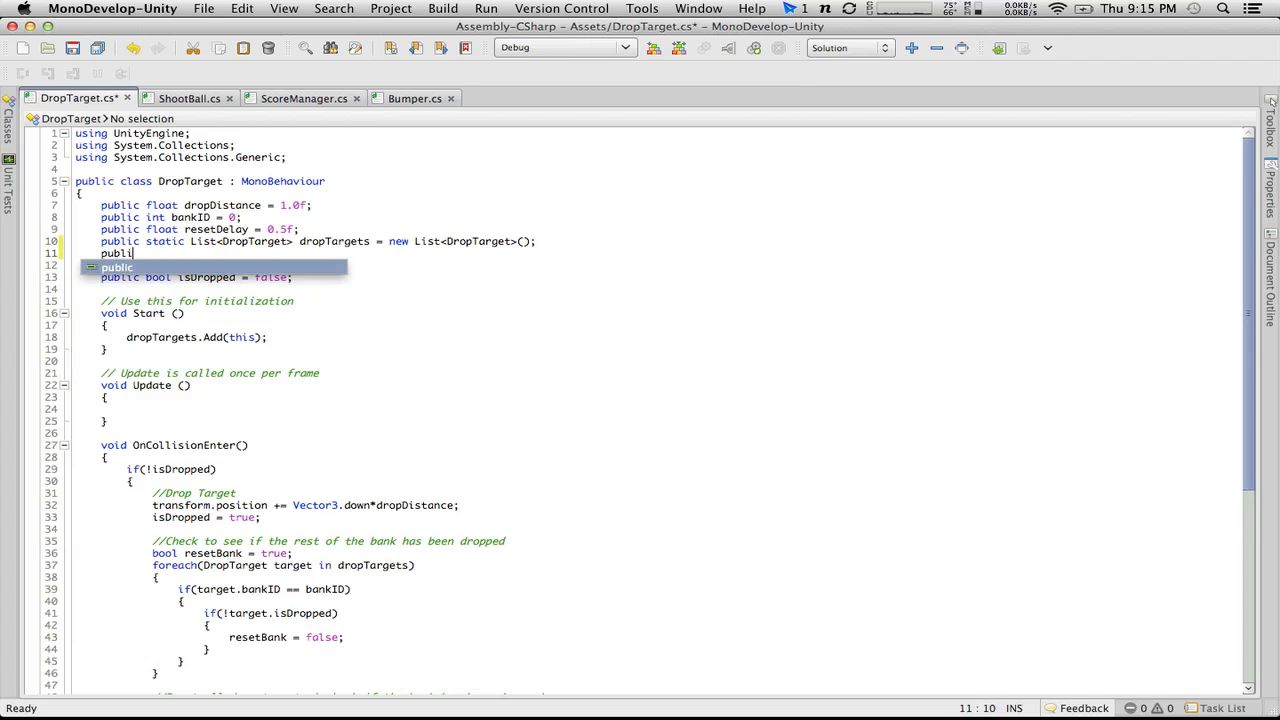
pyautogui.press('BackSpace')
pyautogui.press('BackSpace')
pyautogui.write('c int ')
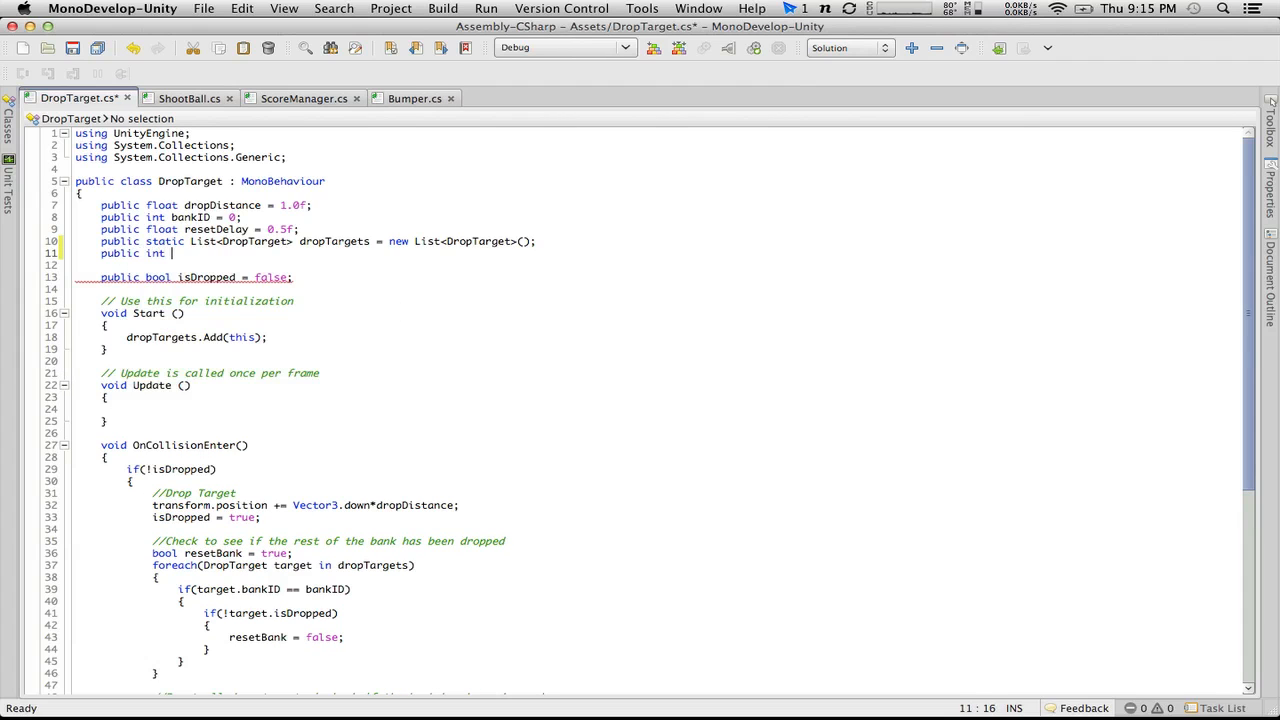
pyautogui.write('single')
pyautogui.write('ScoreValue = 1')
pyautogui.write(';')
pyautogui.press('Left')
pyautogui.write('= 1')
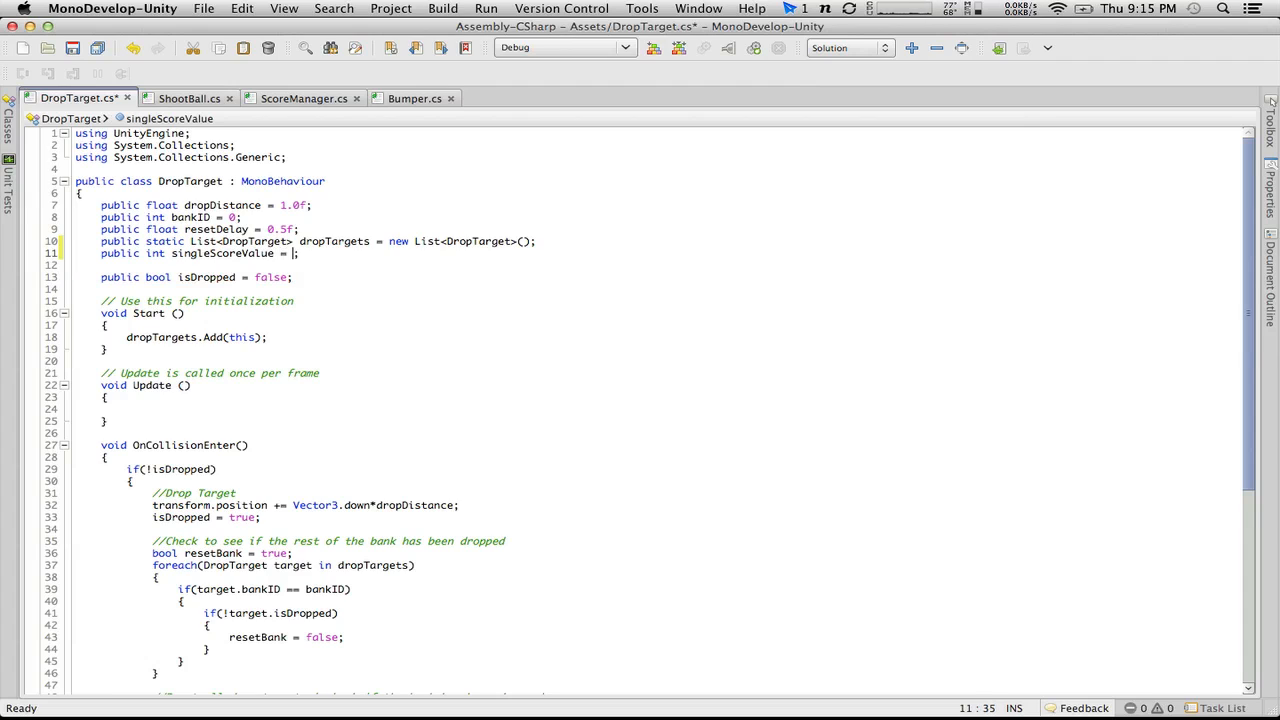
pyautogui.write('00')
# Step: Declare public int bankValue = 1000; on a new line below singleScoreValue
pyautogui.press('Return')
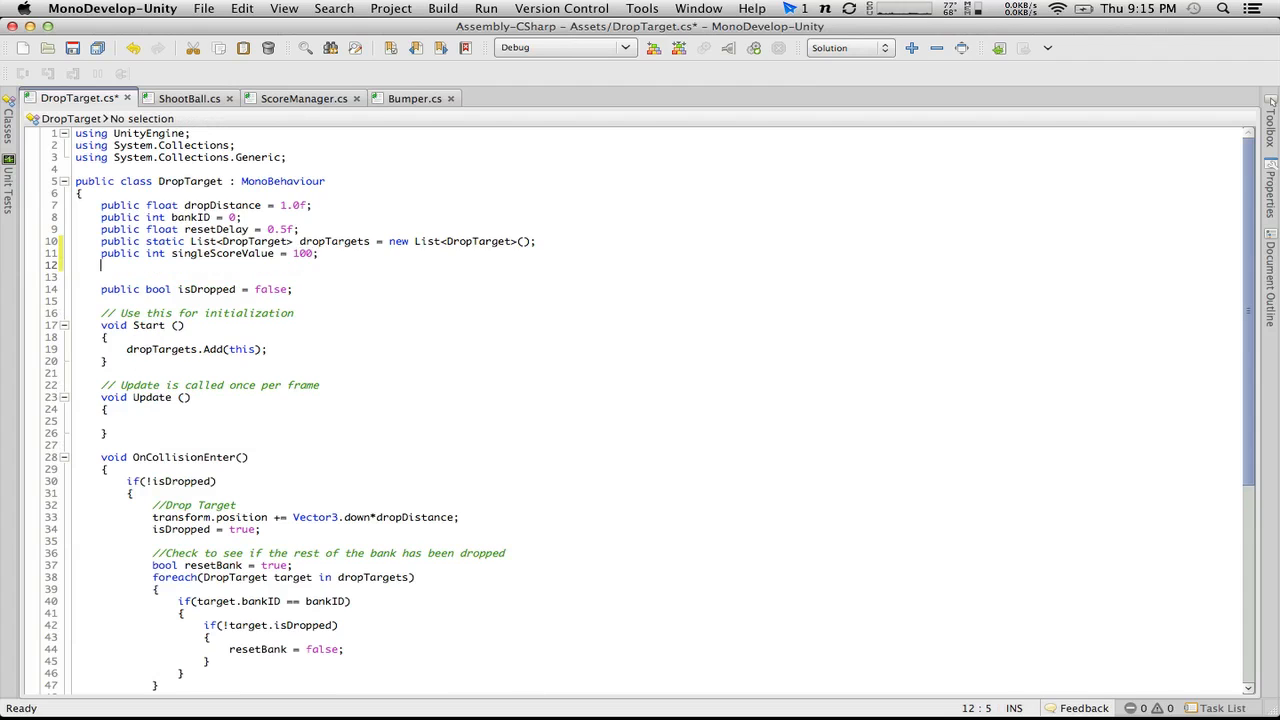
pyautogui.write('public')
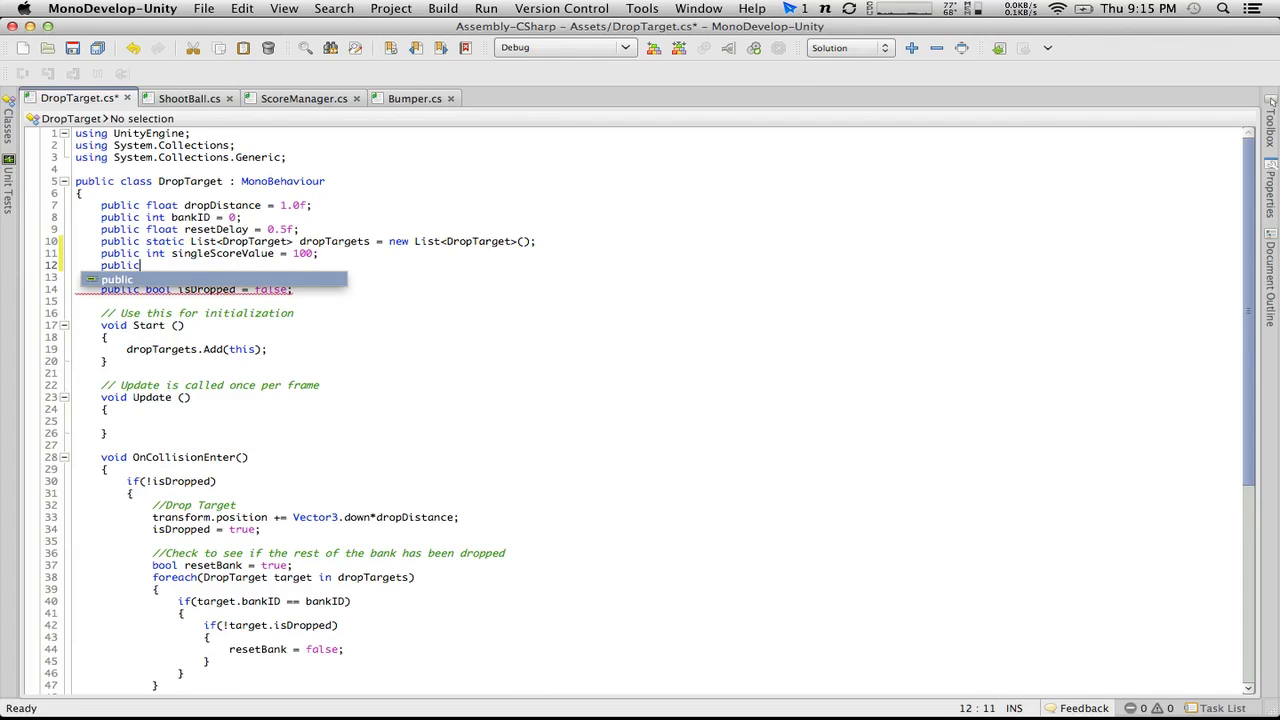
pyautogui.write(' int bankValue ')
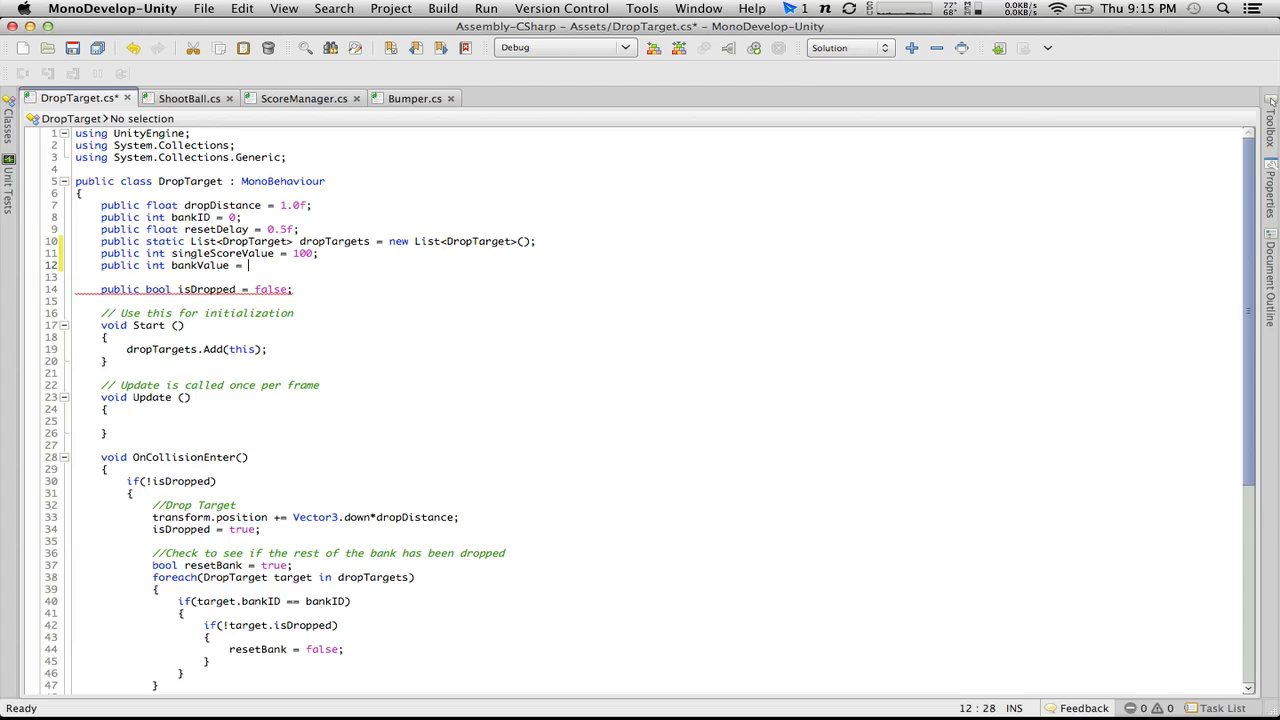
pyautogui.write('= 1000;')
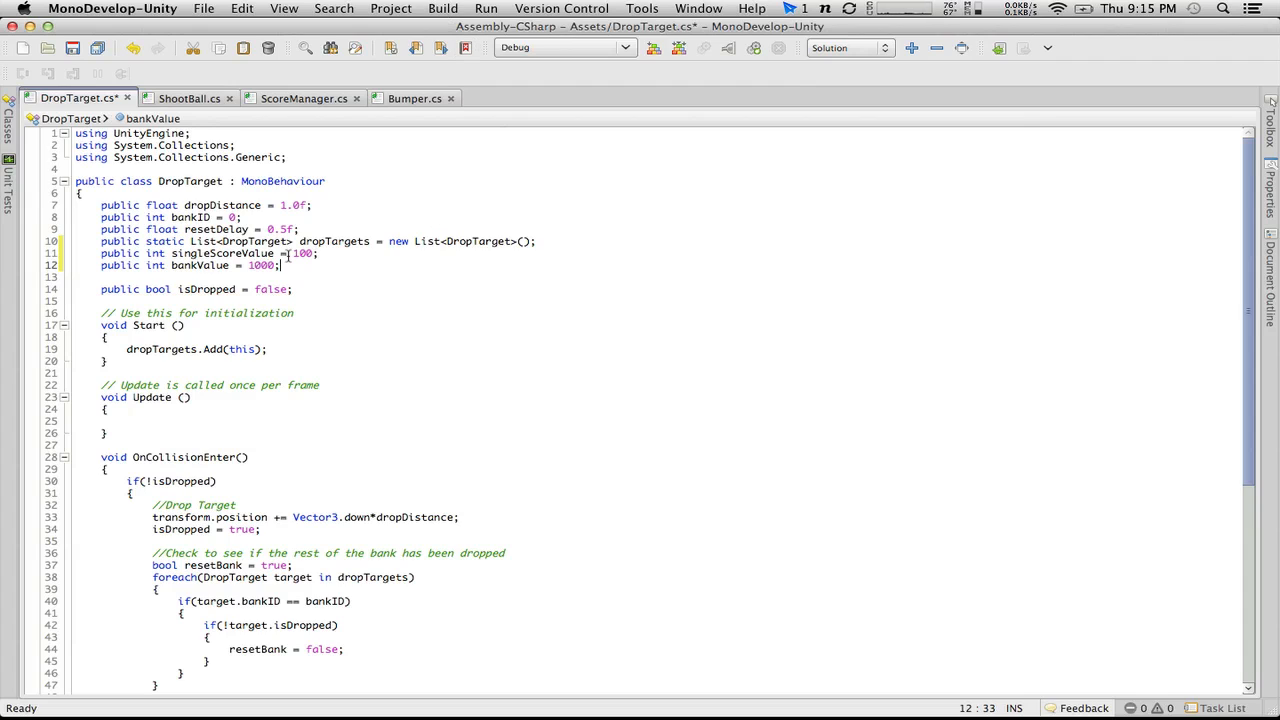
# Step: Change the bankValue default to 5000 and save DropTarget.cs
pyautogui.click(256, 265)
pyautogui.press('BackSpace')
pyautogui.write('5')
pyautogui.click(394, 398)
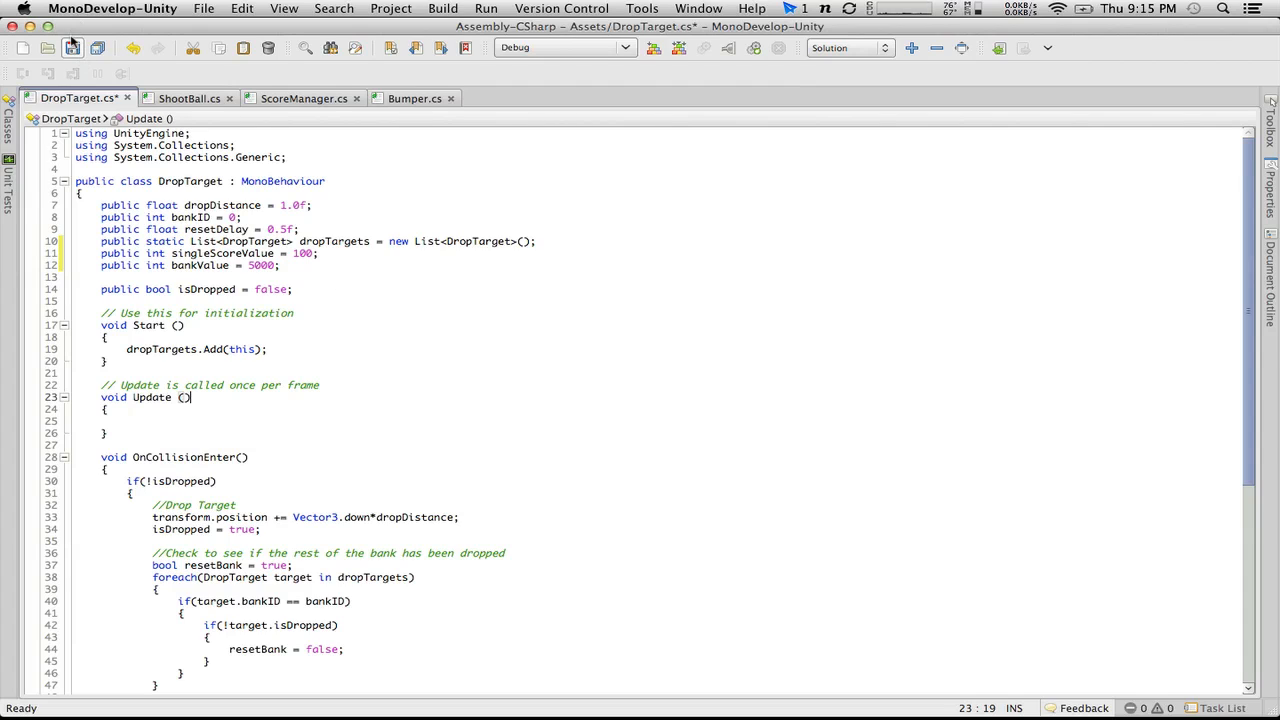
pyautogui.click(72, 48)
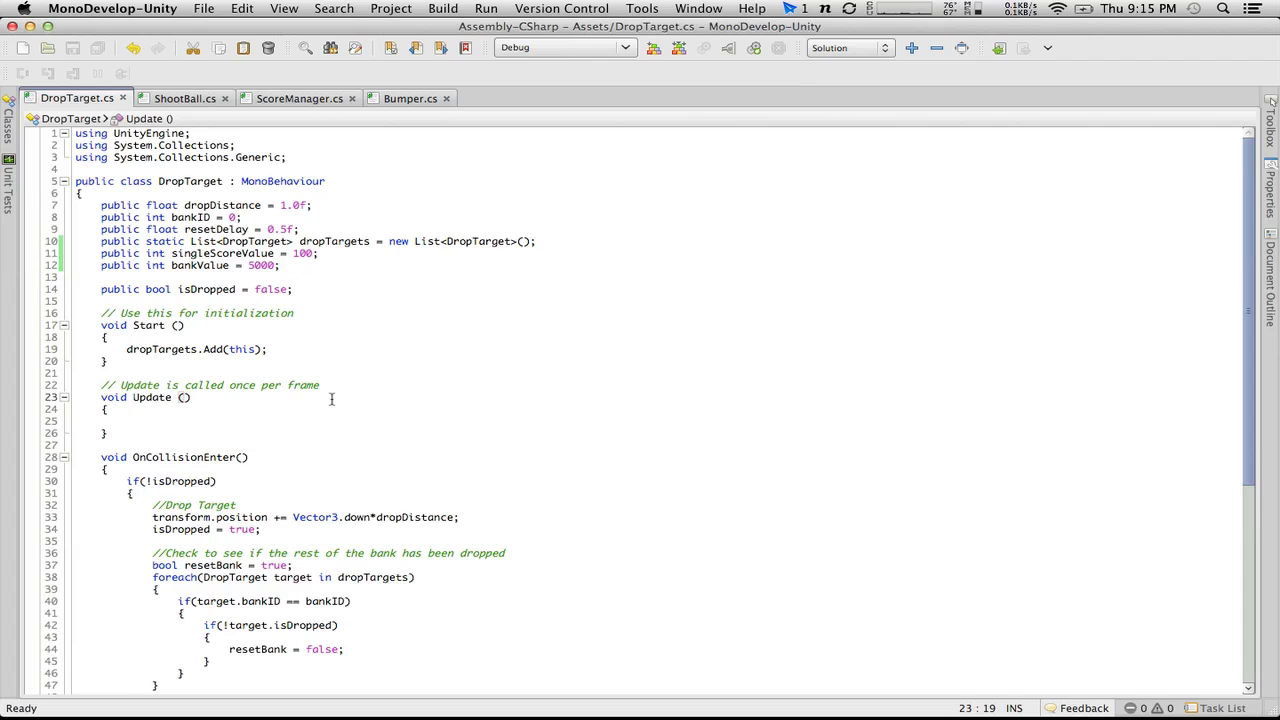
# Step: Add ScoreManager.score += bankValue; above the Invoke call inside the if(resetBank) block of OnCollisionEnter in DropTarget.cs
pyautogui.hotkey('ctrl', 'Left')
pyautogui.scroll(-9, 378, 346)
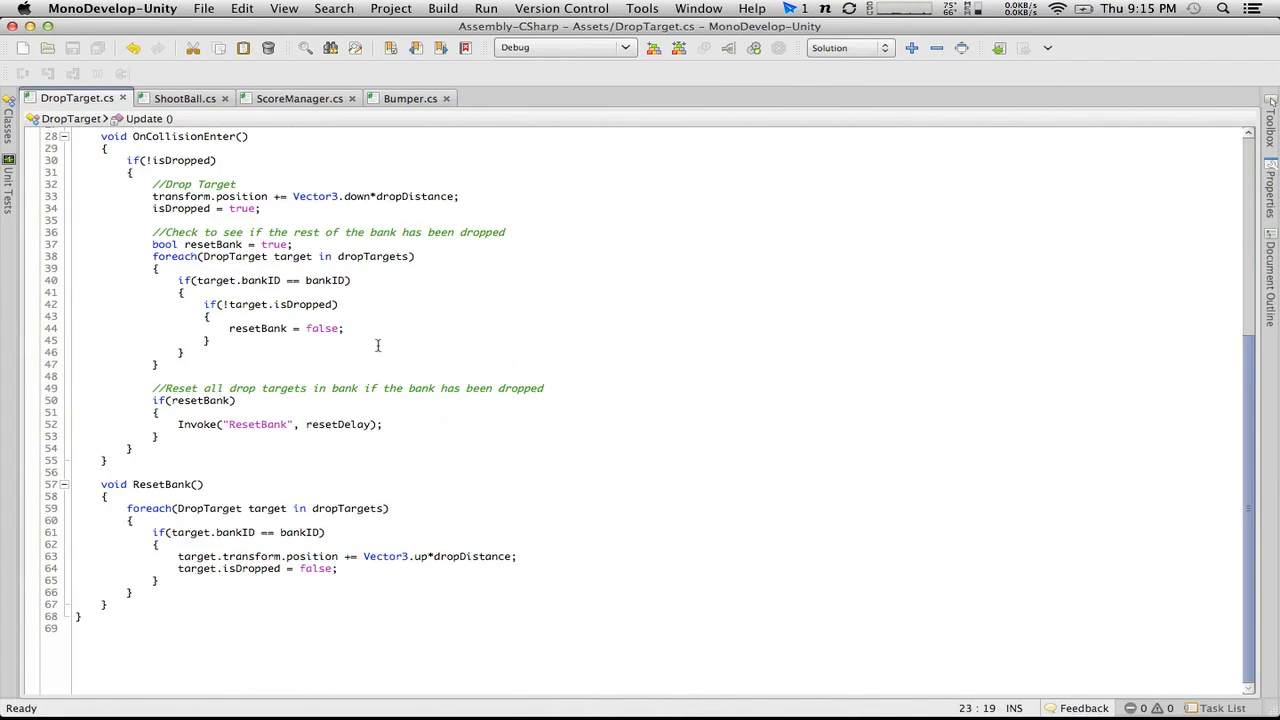
pyautogui.scroll(4, 378, 346)
pyautogui.scroll(3, 378, 346)
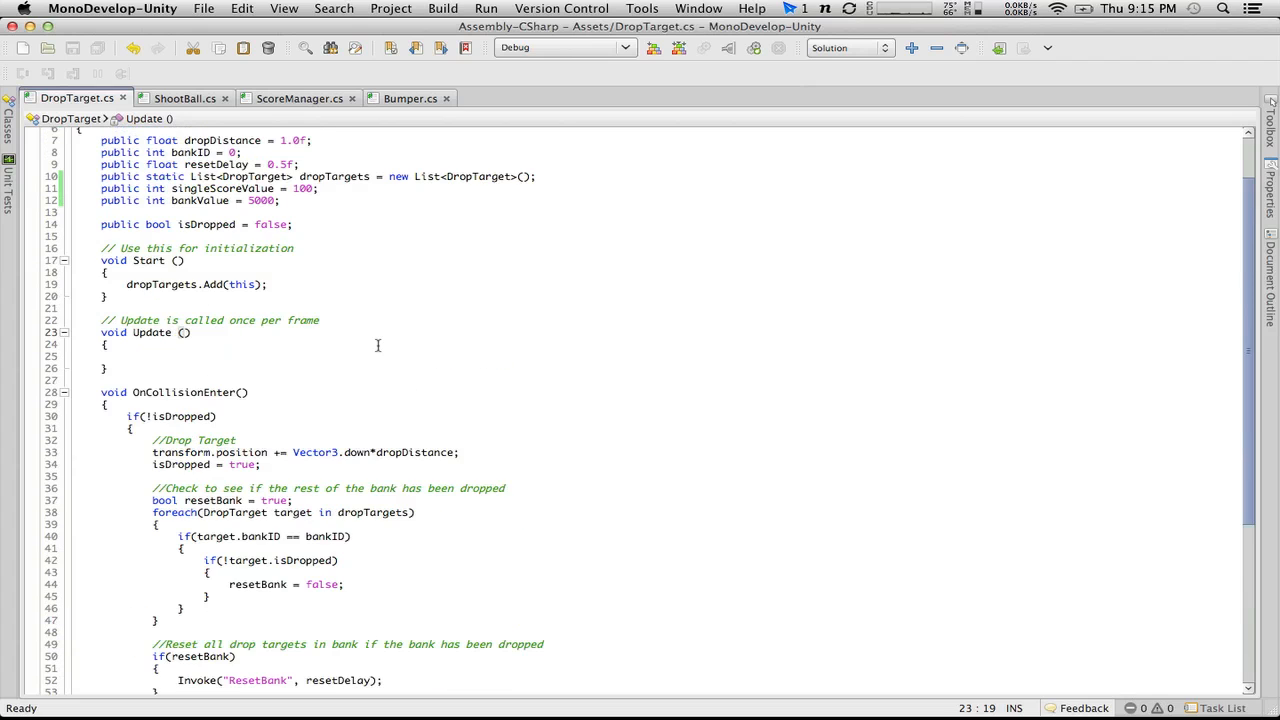
pyautogui.scroll(-7, 378, 346)
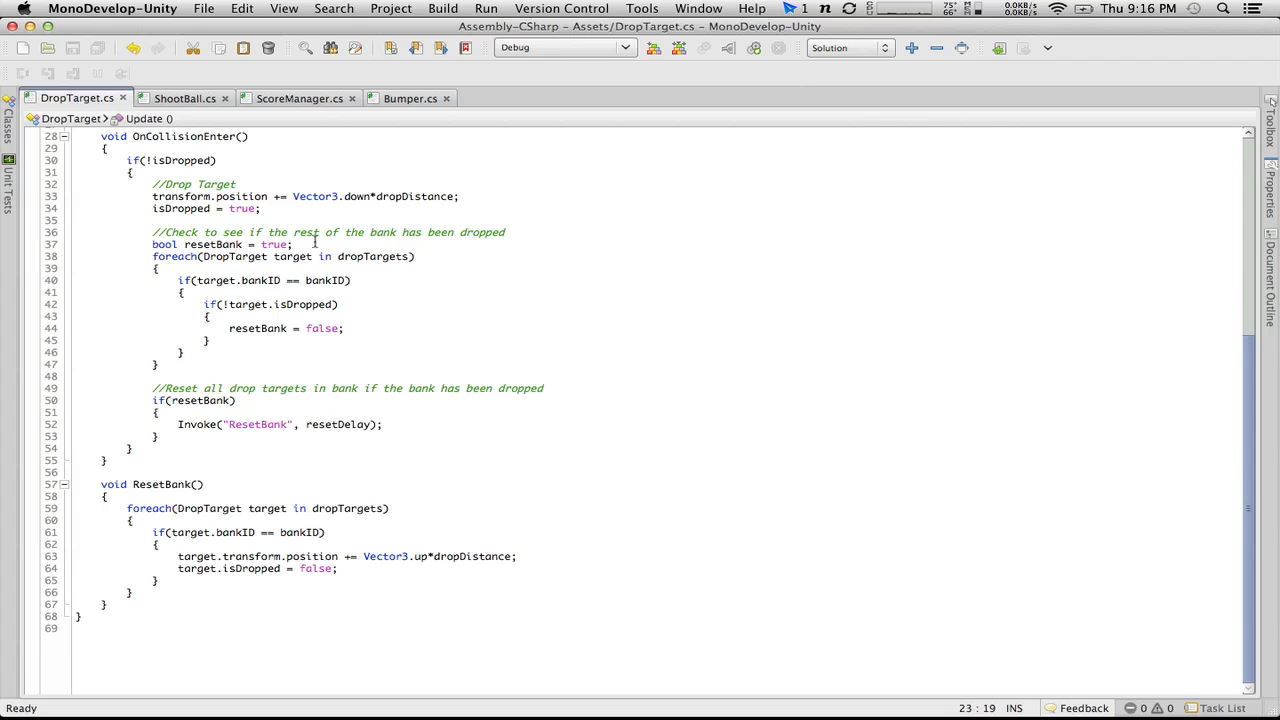
pyautogui.click(233, 411)
pyautogui.press('Return')
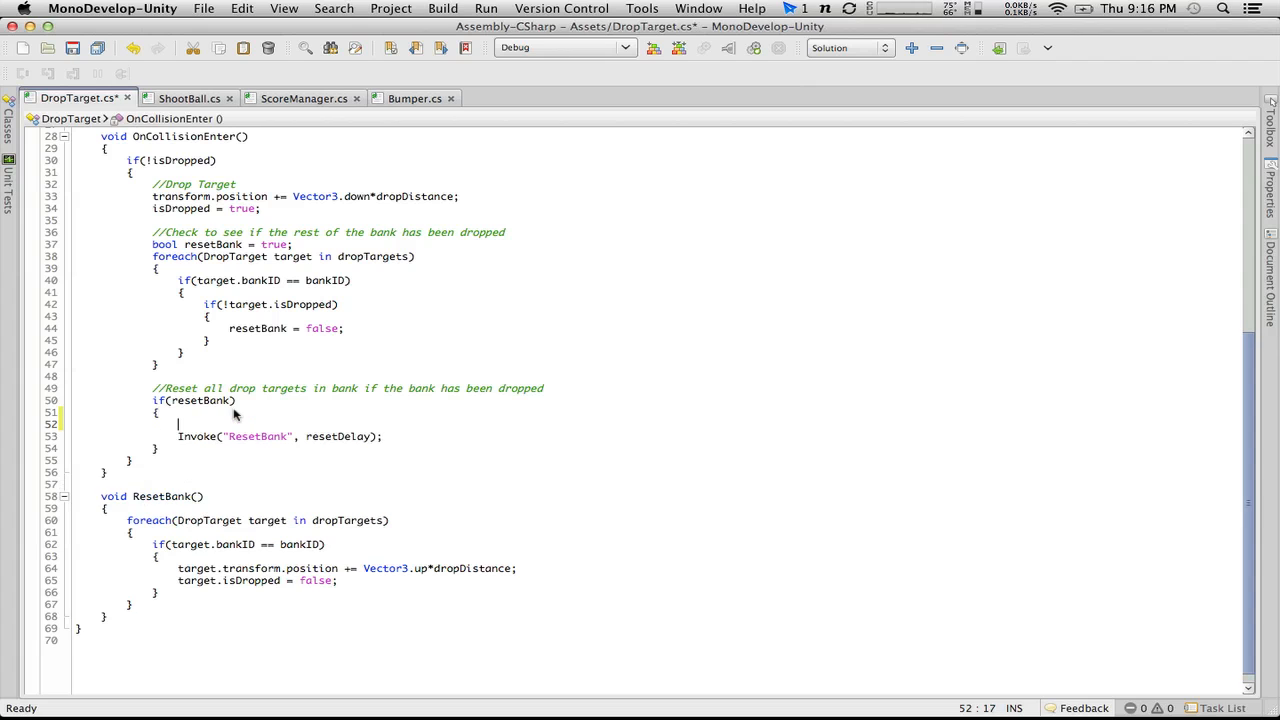
pyautogui.scroll(8, 233, 411)
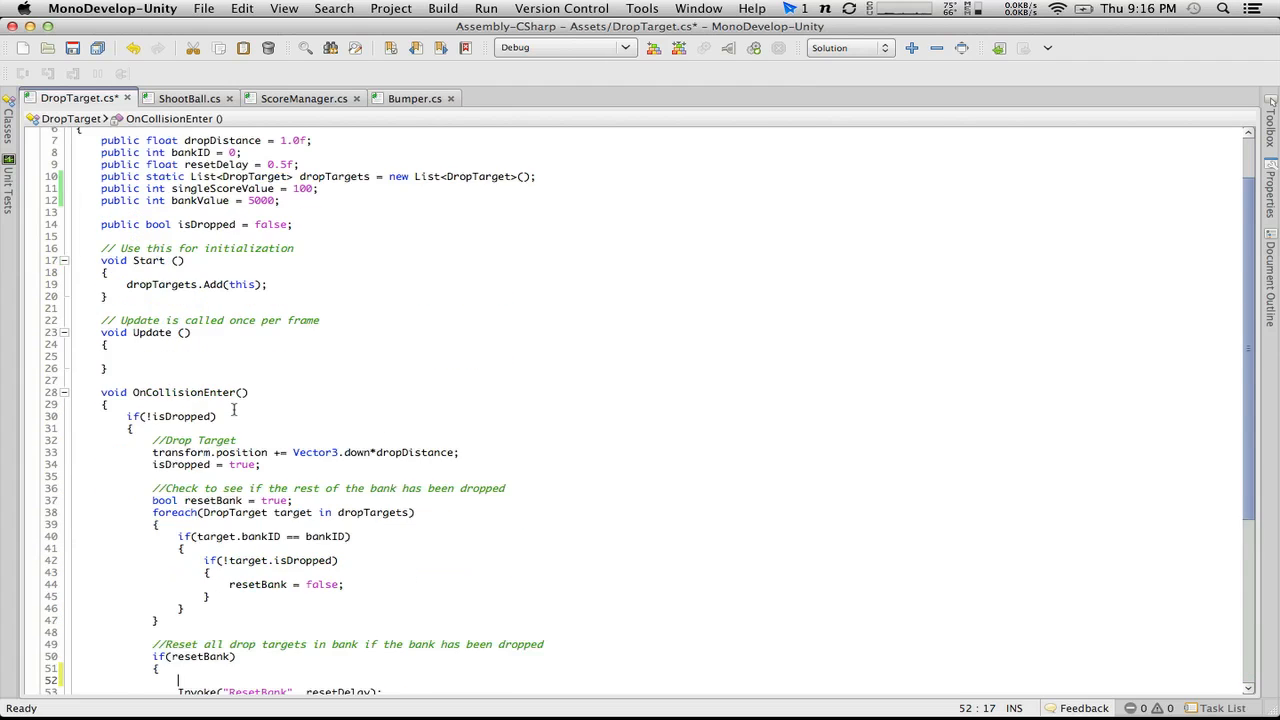
pyautogui.scroll(-2, 233, 408)
pyautogui.write('Scor')
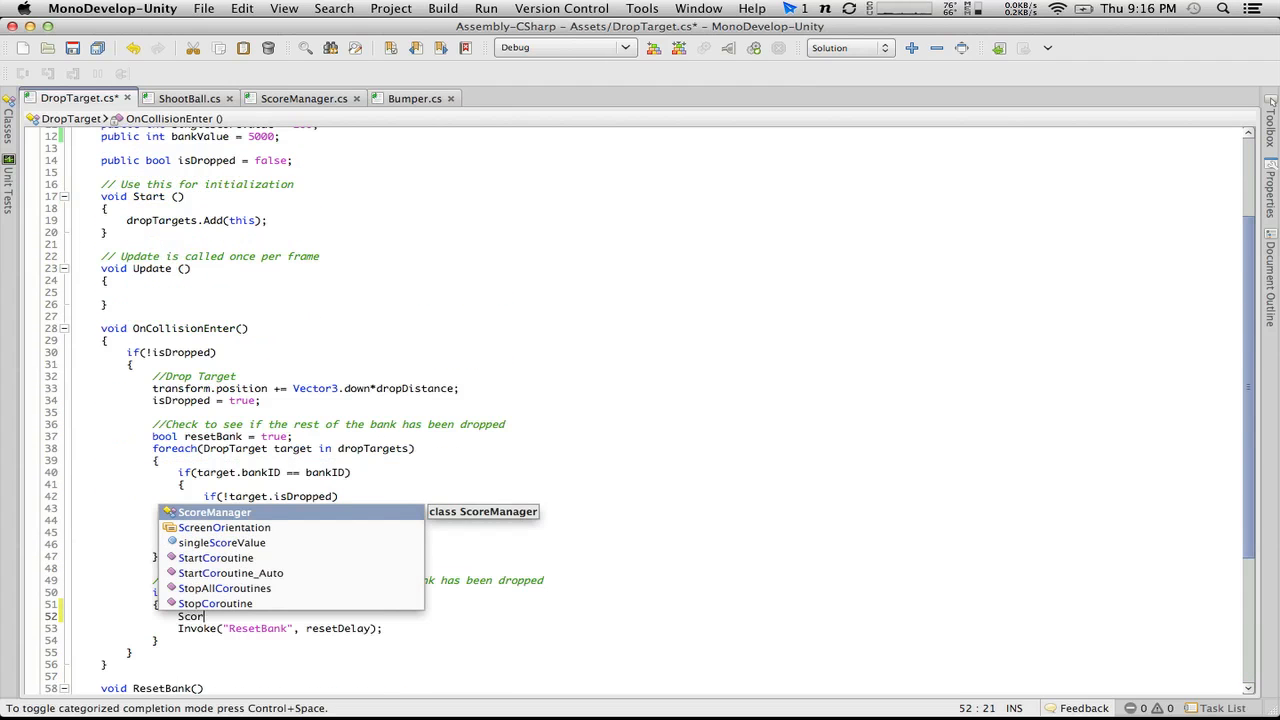
pyautogui.write('eManager.score +=')
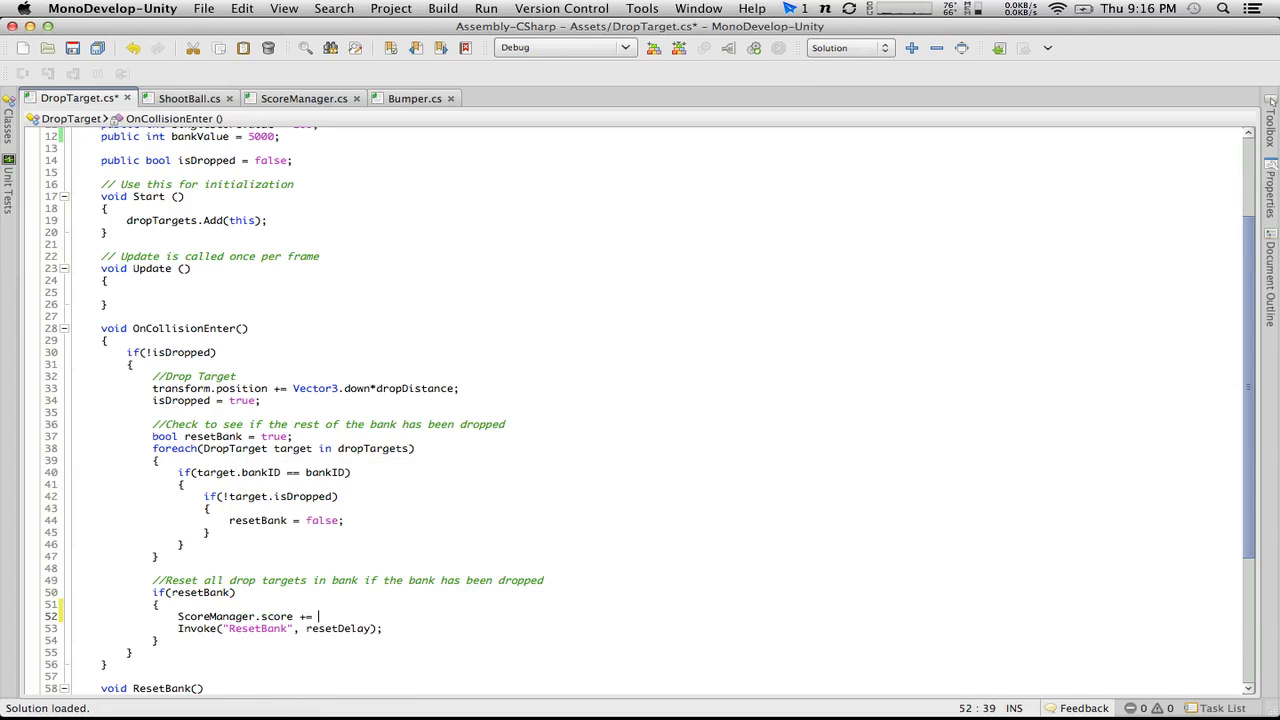
pyautogui.scroll(4, 234, 410)
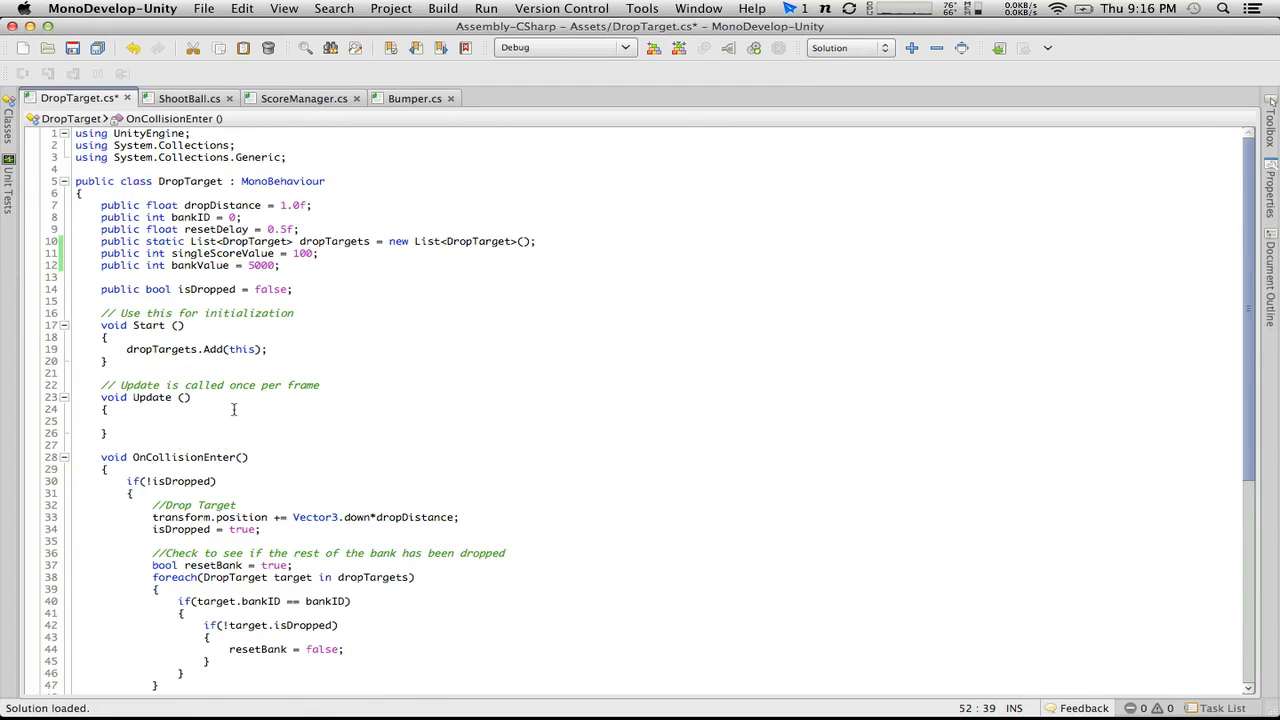
pyautogui.scroll(-2, 234, 410)
pyautogui.write('ban')
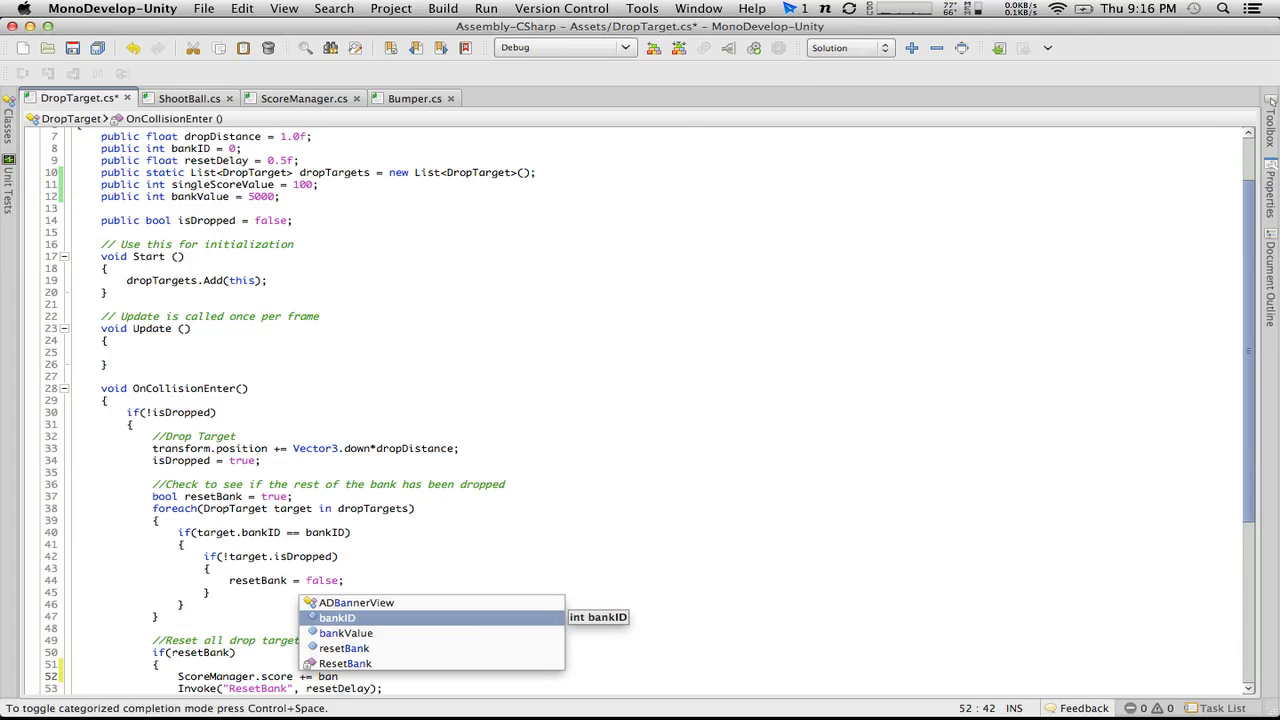
pyautogui.press('Down')
pyautogui.press('Return')
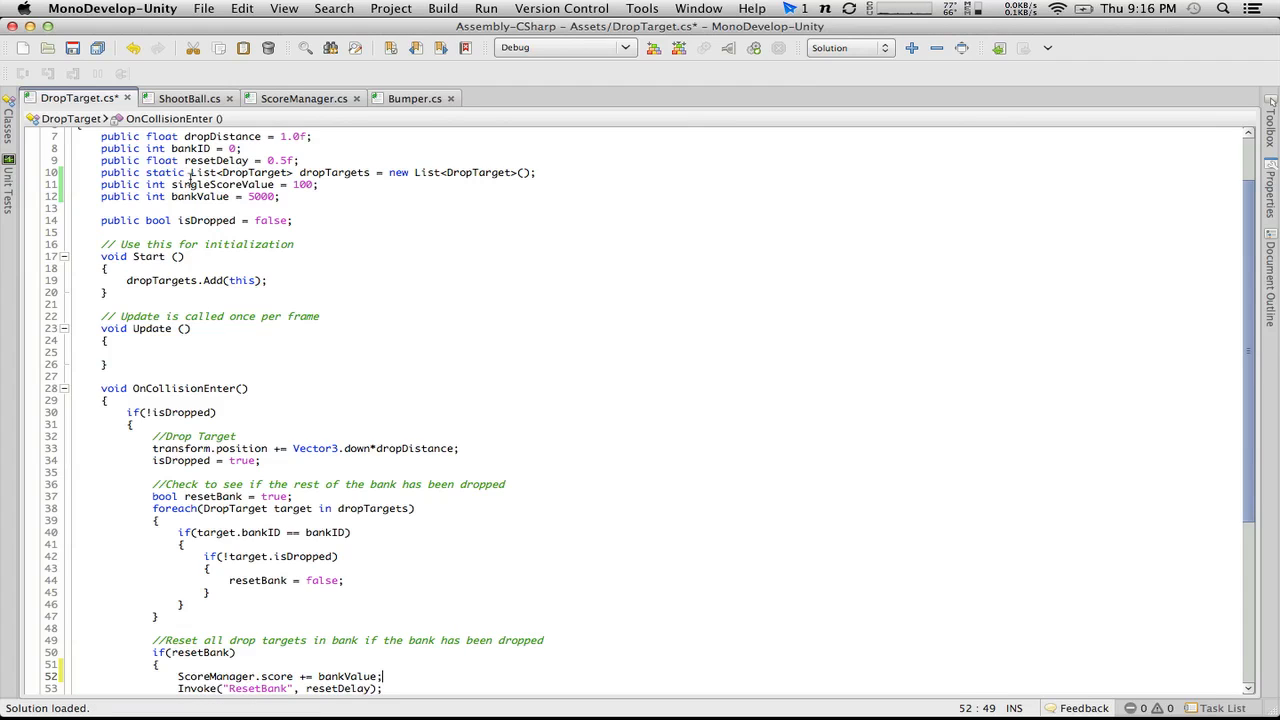
# Step: Rename the singleScoreValue variable declaration to targetValue
pyautogui.moveTo(242, 185); pyautogui.dragTo(170, 185)
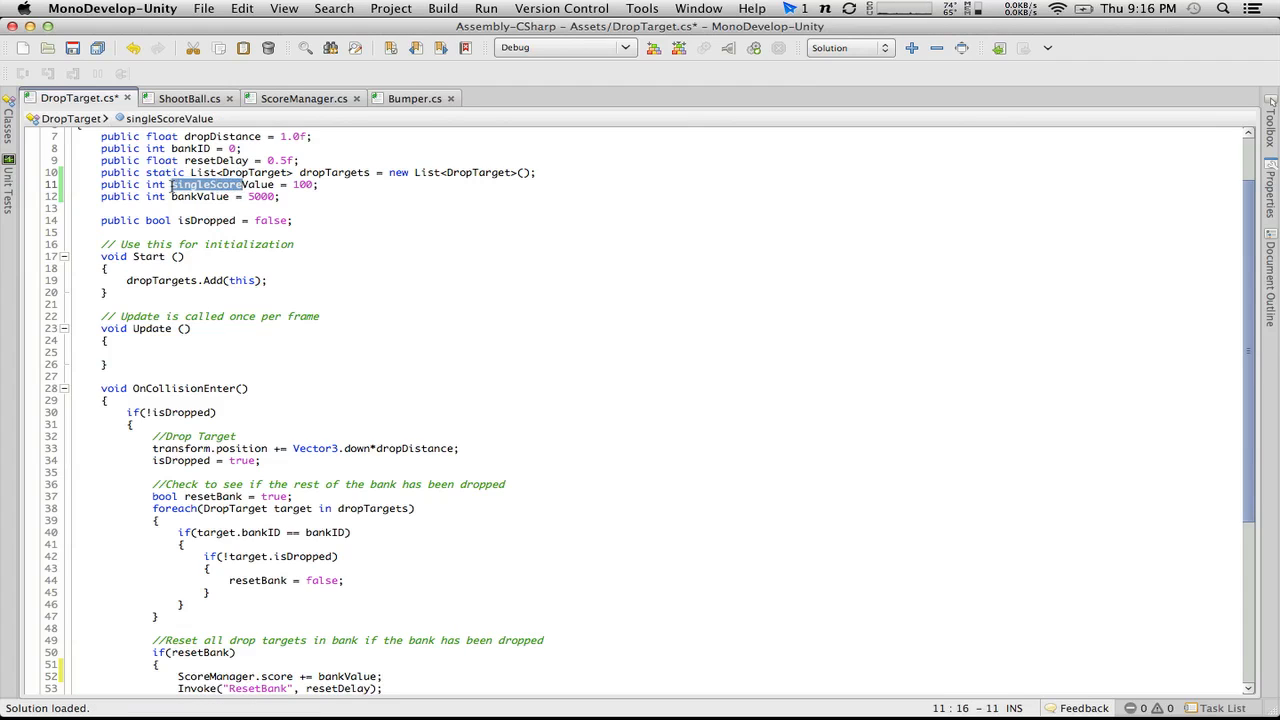
pyautogui.write('target')
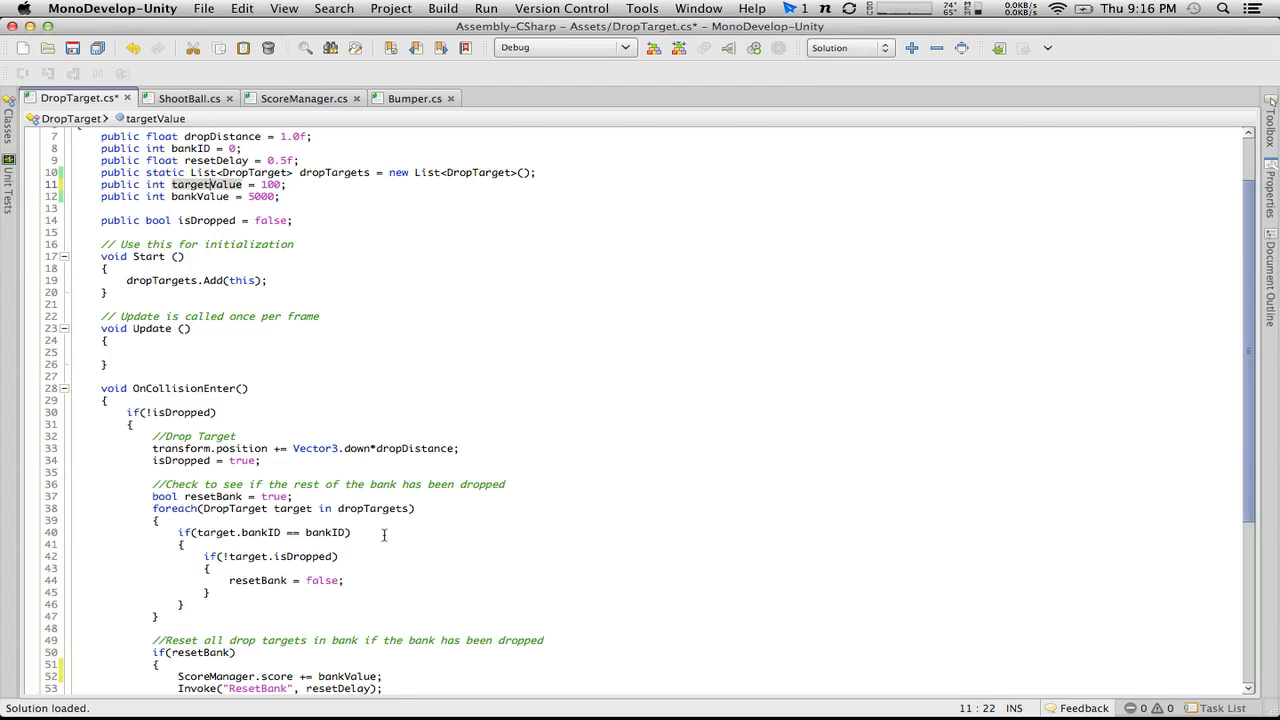
# Step: Add ScoreManager.score += targetValue; on a new line below isDropped = true; in OnCollisionEnter and save DropTarget.cs
pyautogui.scroll(-5, 381, 541)
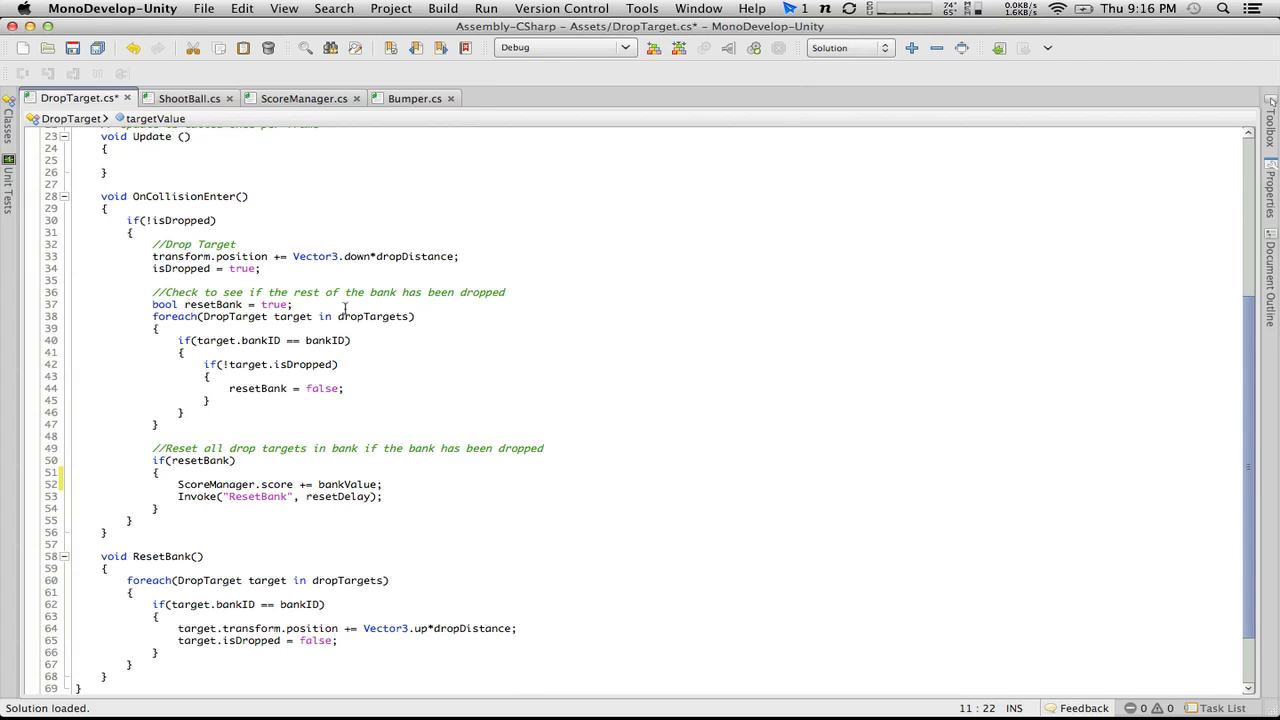
pyautogui.click(288, 266)
pyautogui.press('Return')
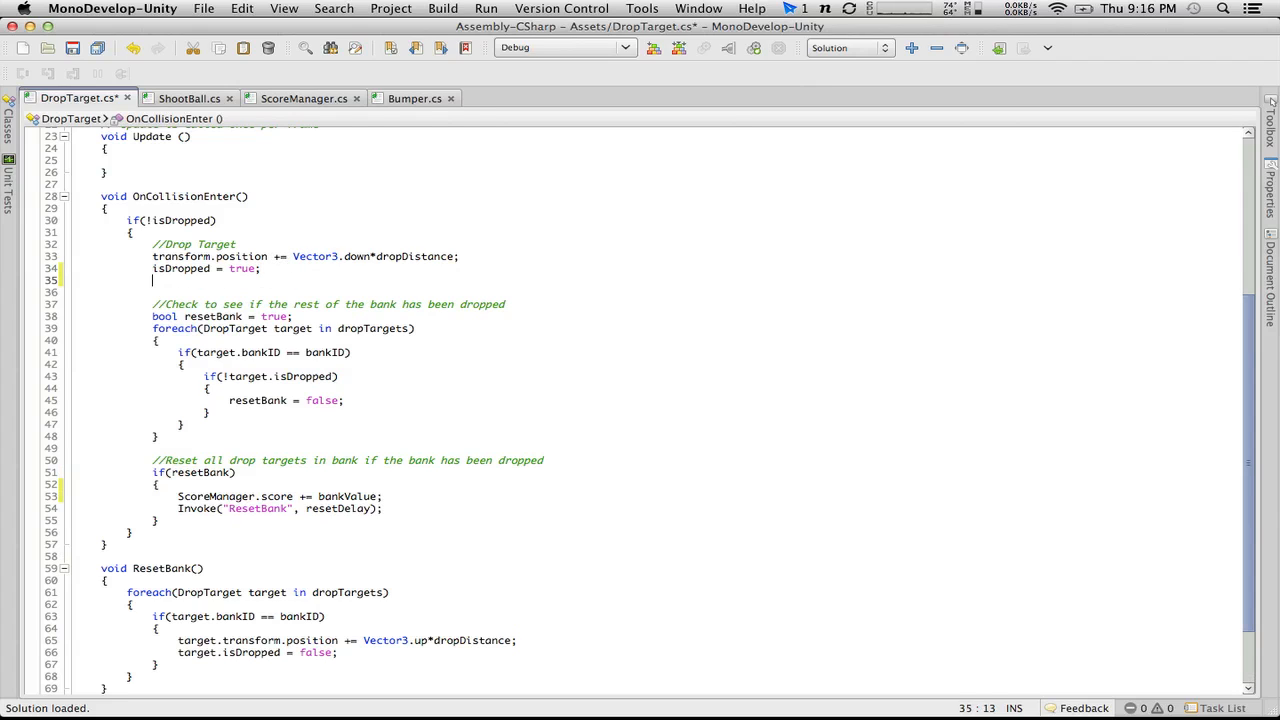
pyautogui.scroll(7, 287, 264)
pyautogui.scroll(-9, 287, 264)
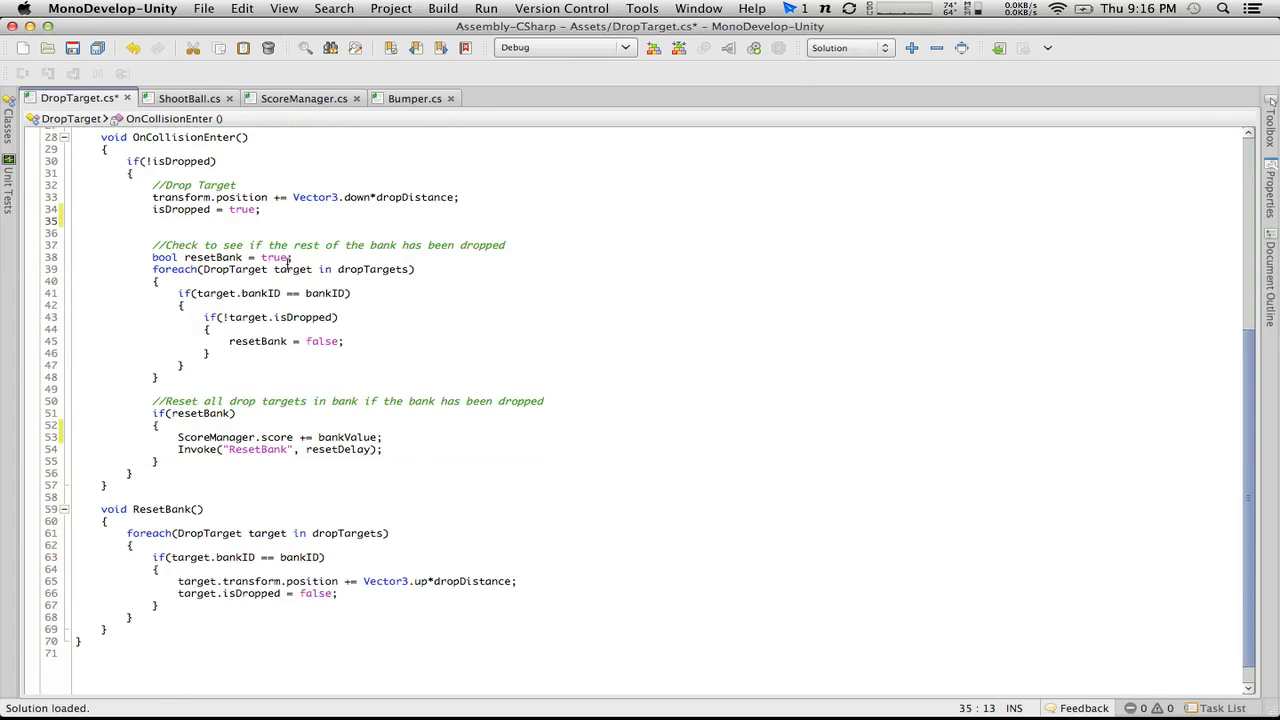
pyautogui.scroll(5, 287, 264)
pyautogui.scroll(2, 287, 264)
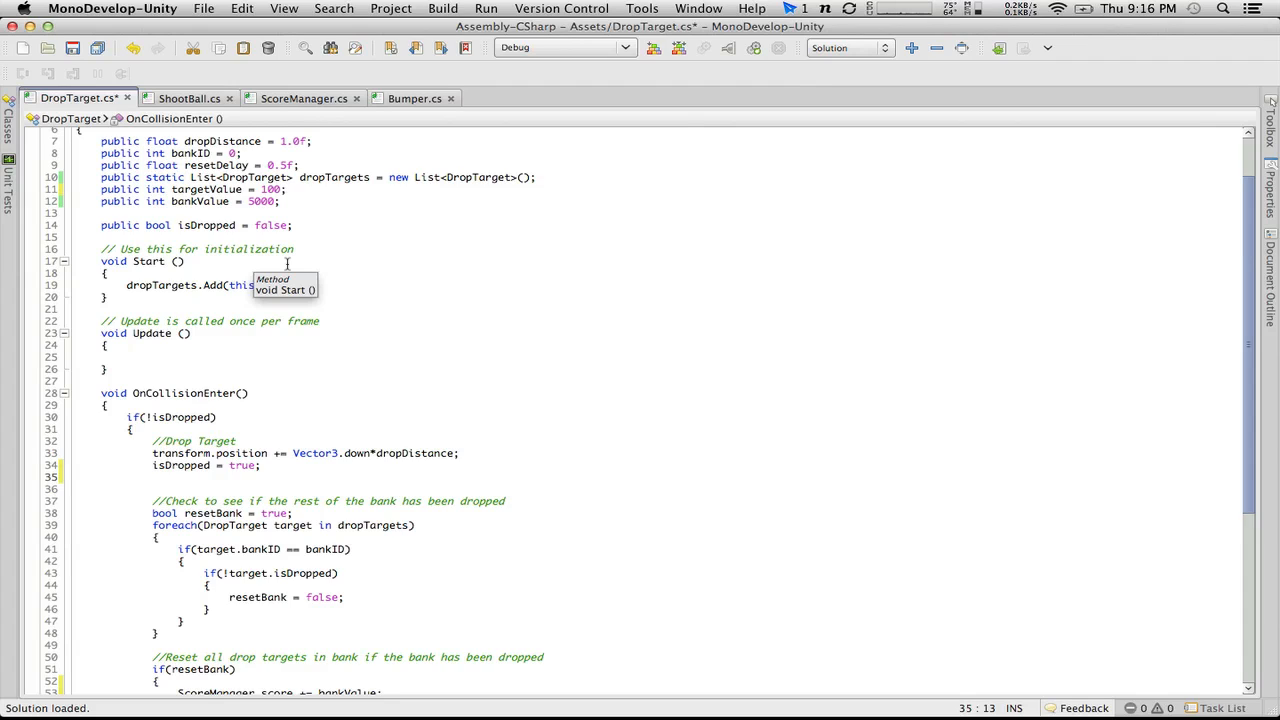
pyautogui.doubleClick(262, 201)
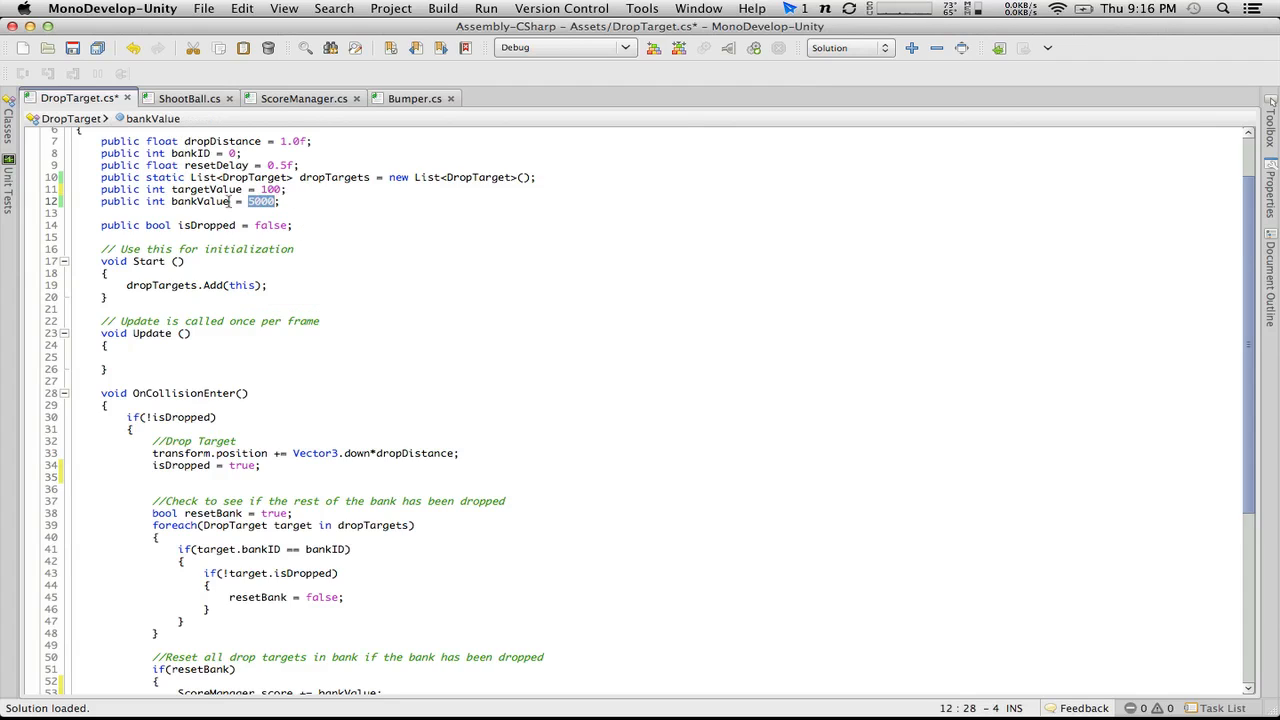
pyautogui.click(290, 476)
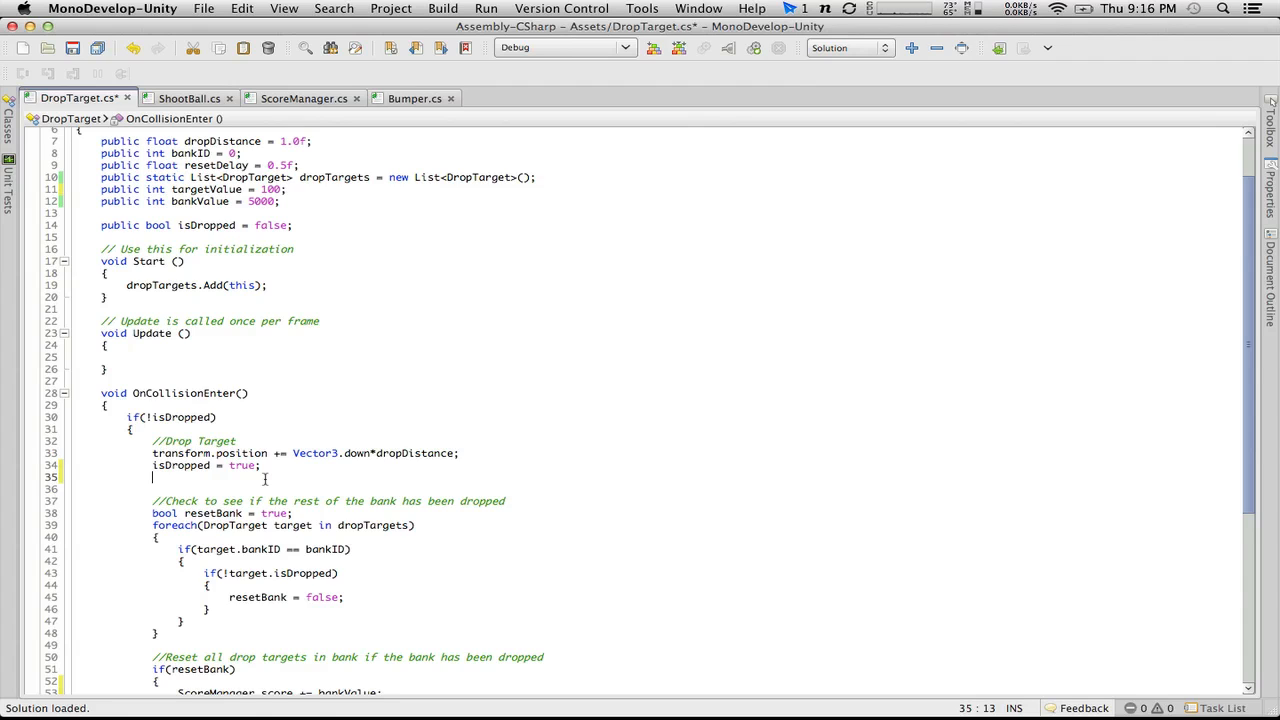
pyautogui.write('ScoreManager.')
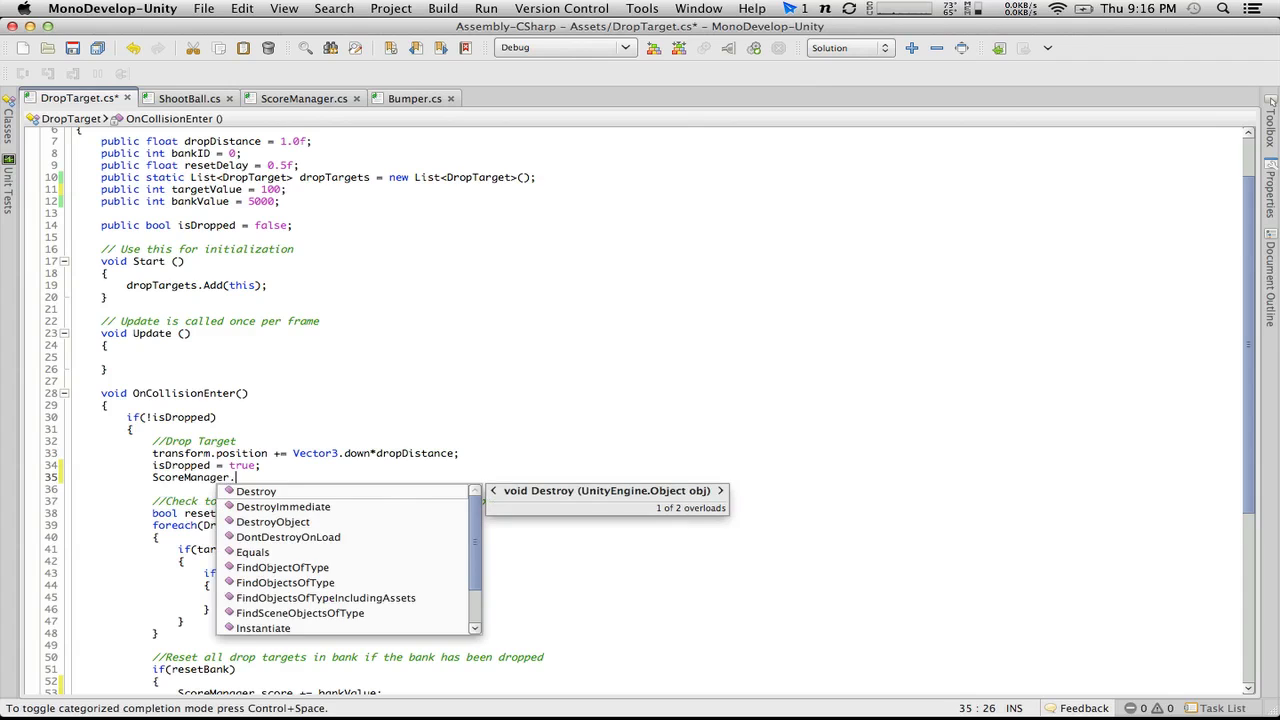
pyautogui.write('s')
pyautogui.press('BackSpace')
pyautogui.write('so')
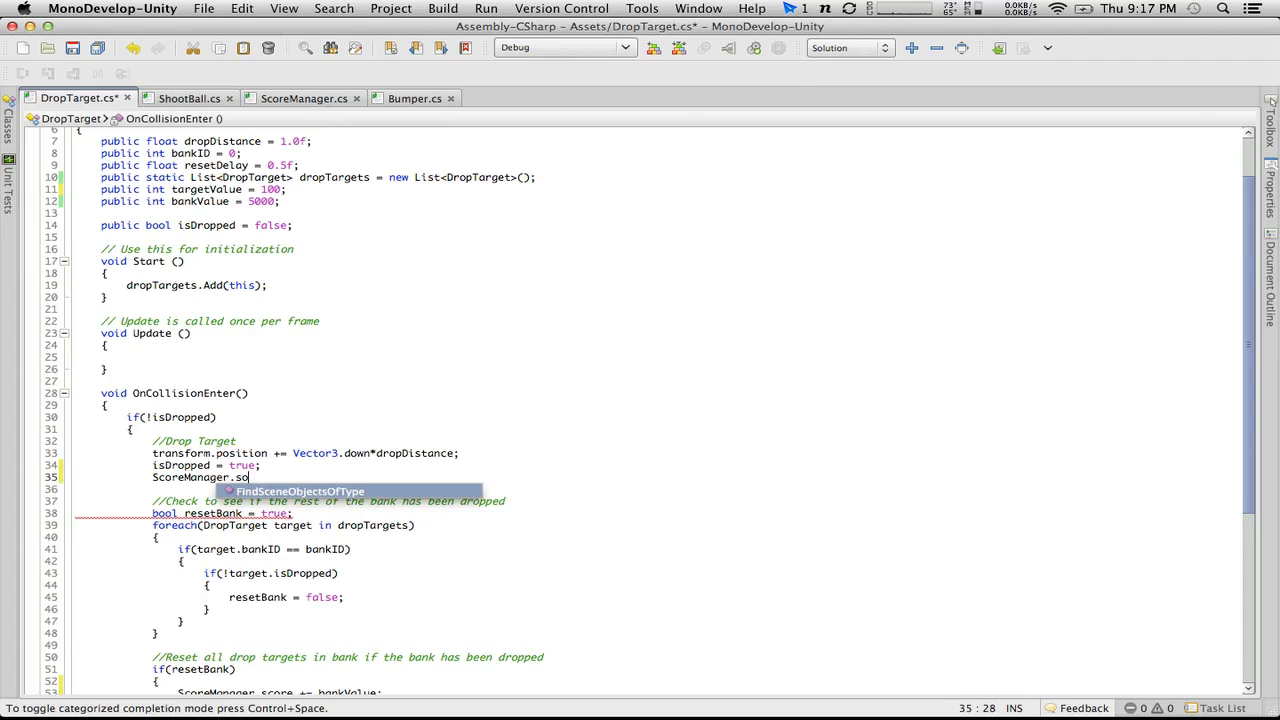
pyautogui.press('BackSpace')
pyautogui.write('core +=')
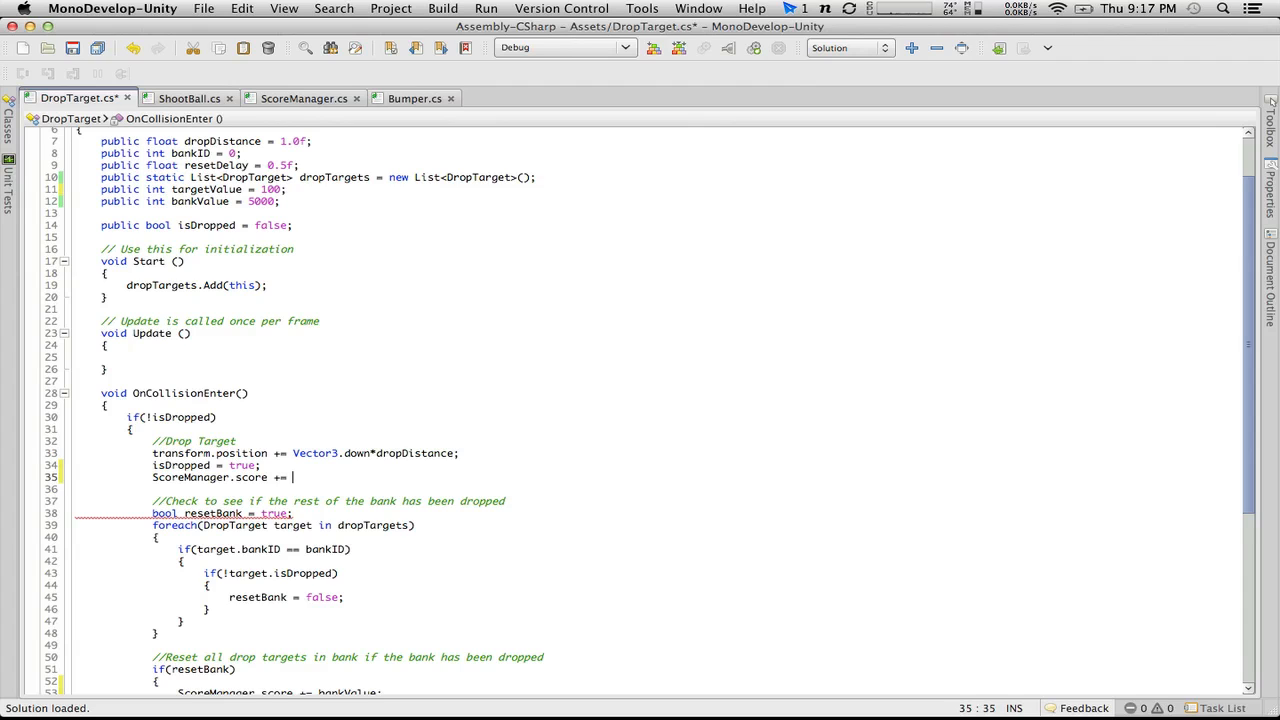
pyautogui.write('tar')
pyautogui.press('Return')
pyautogui.write(';')
pyautogui.click(72, 48)
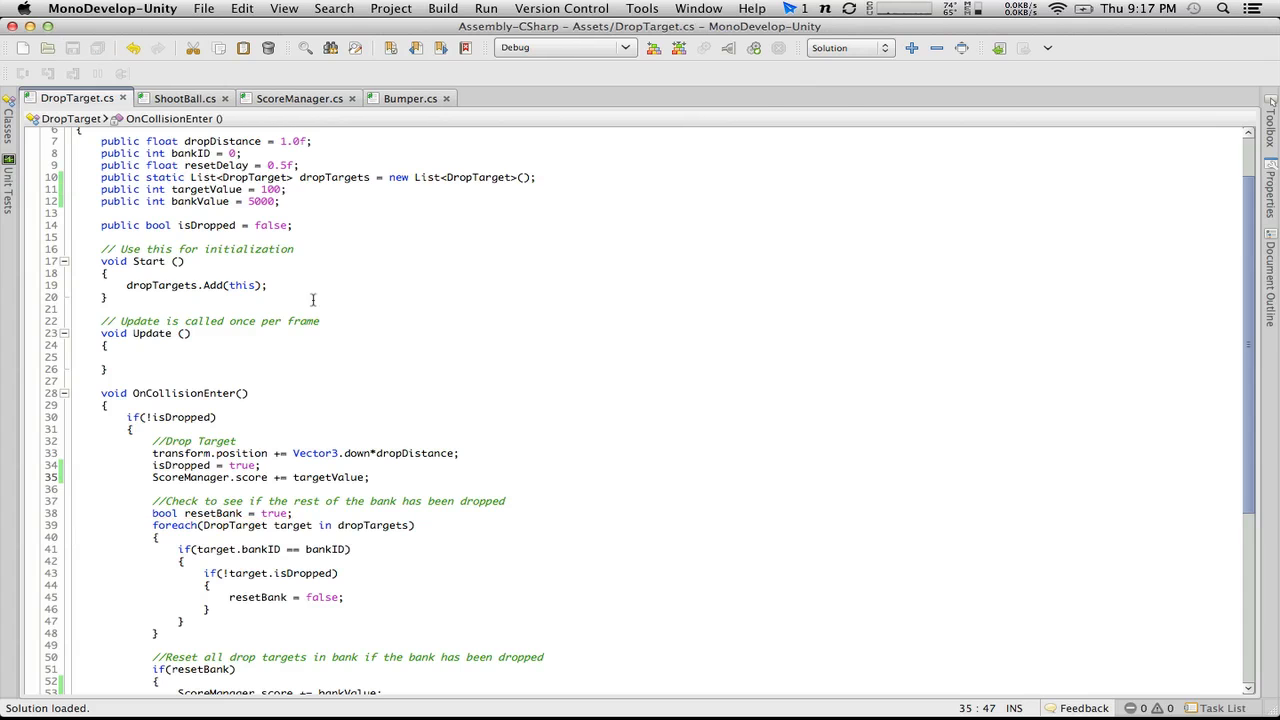
# Step: Switch to Unity, play-test the pinball level with both flippers to check drop target and bank scoring, and stop the game
pyautogui.press('super+Tab')
pyautogui.press('super+p')
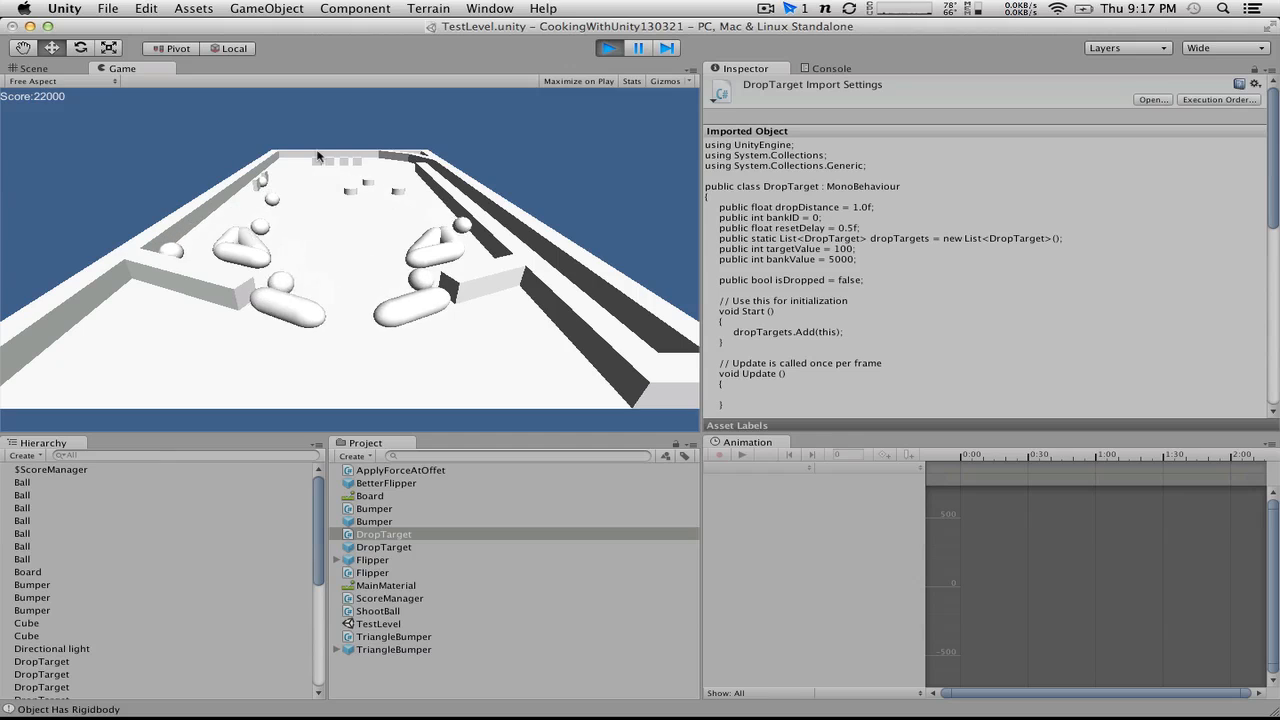
pyautogui.press('Left')
pyautogui.press('Left')
pyautogui.press('Right')
pyautogui.press('Right')
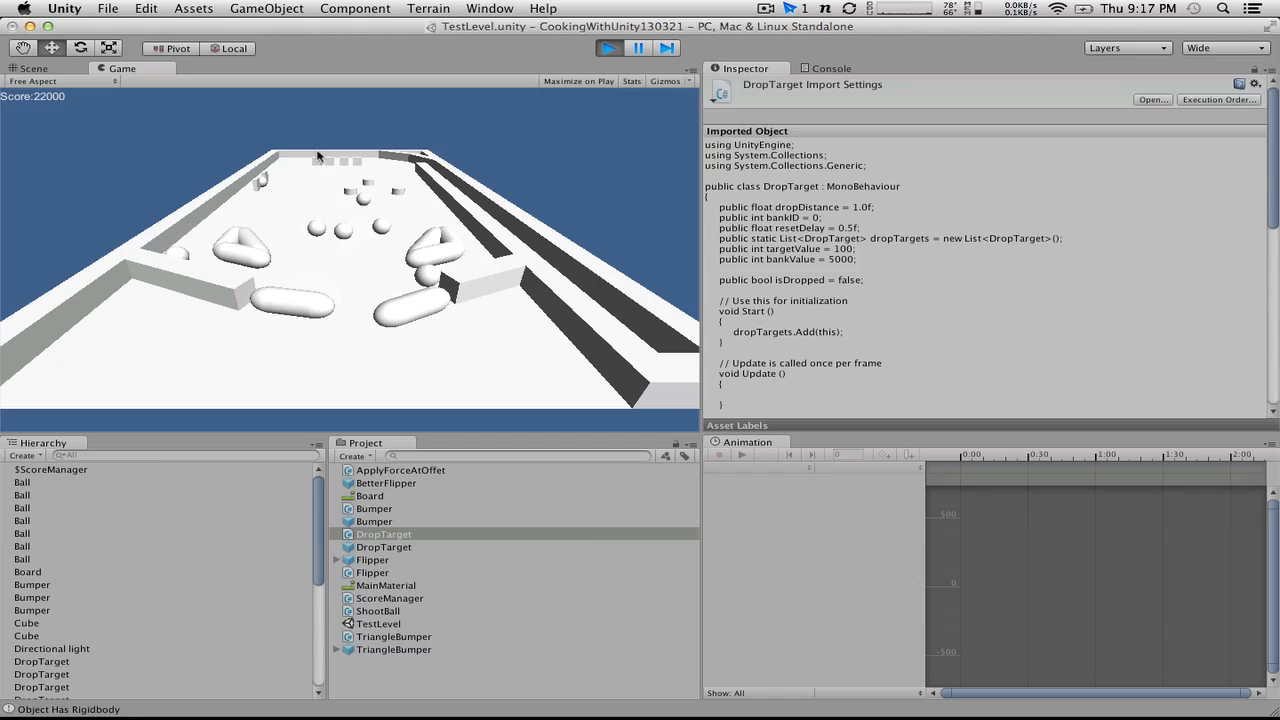
pyautogui.press('Right')
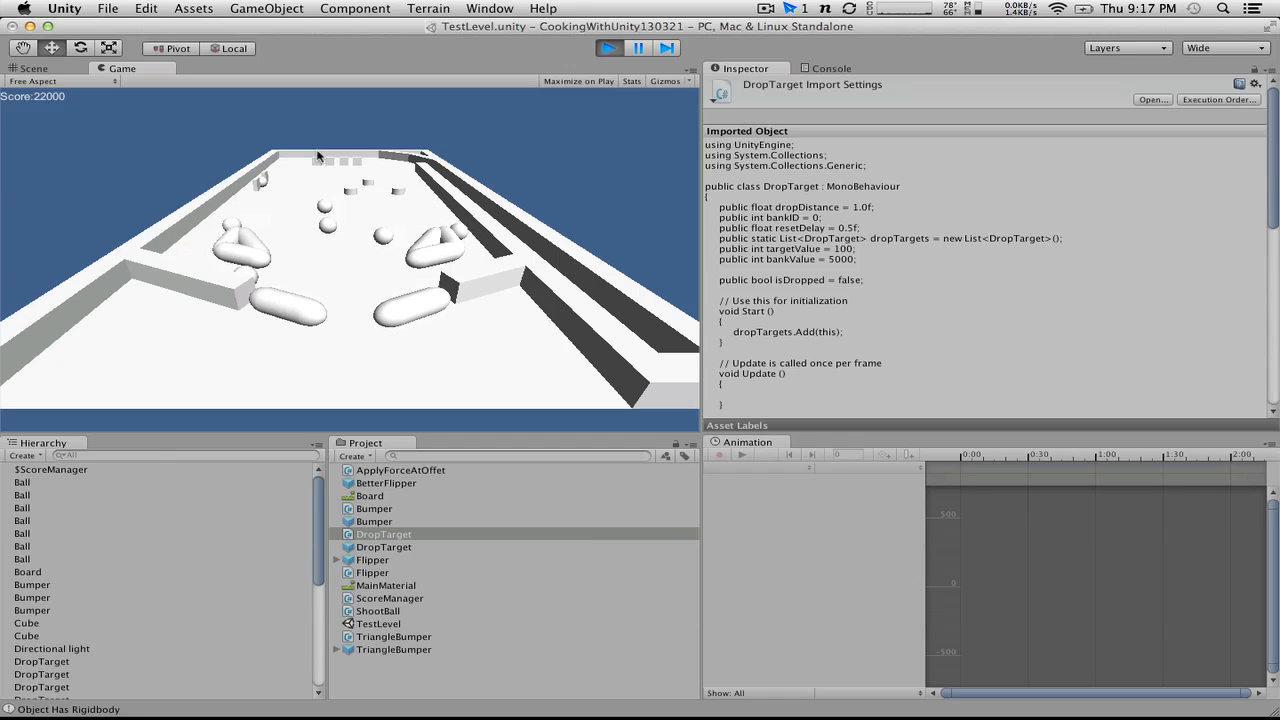
pyautogui.press('Left')
pyautogui.press('Right')
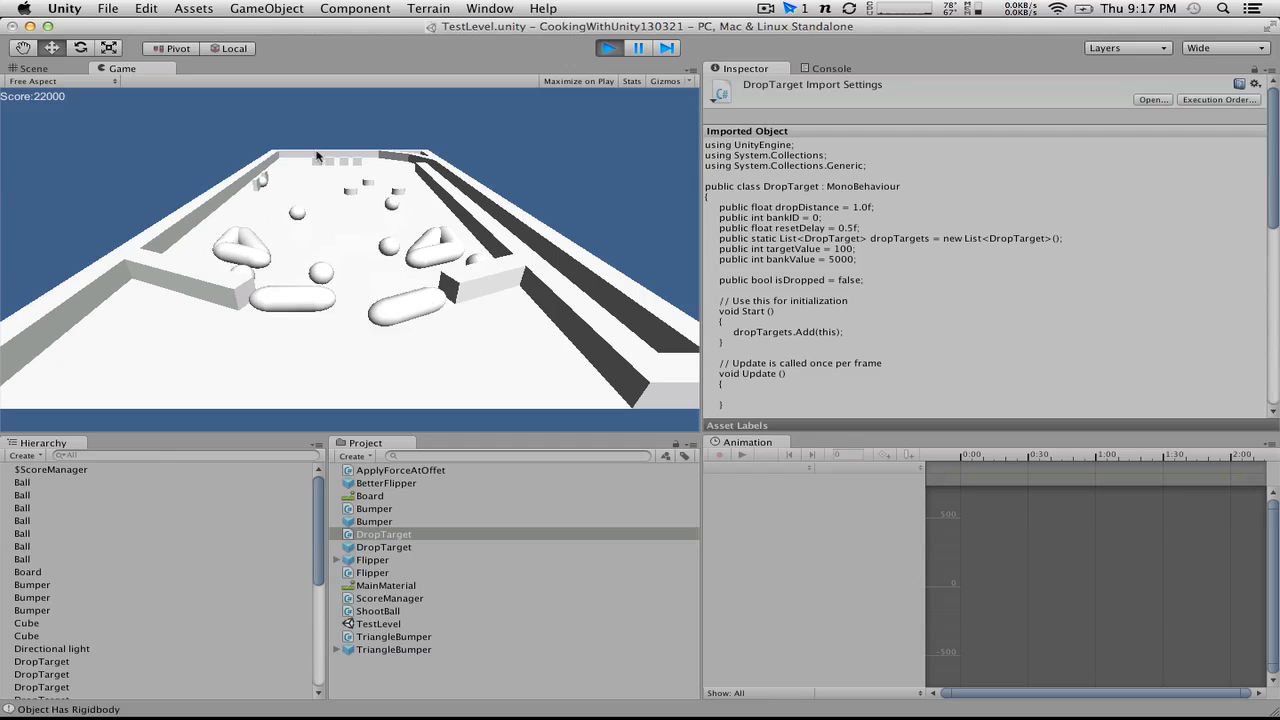
pyautogui.press('Left')
pyautogui.press('Right')
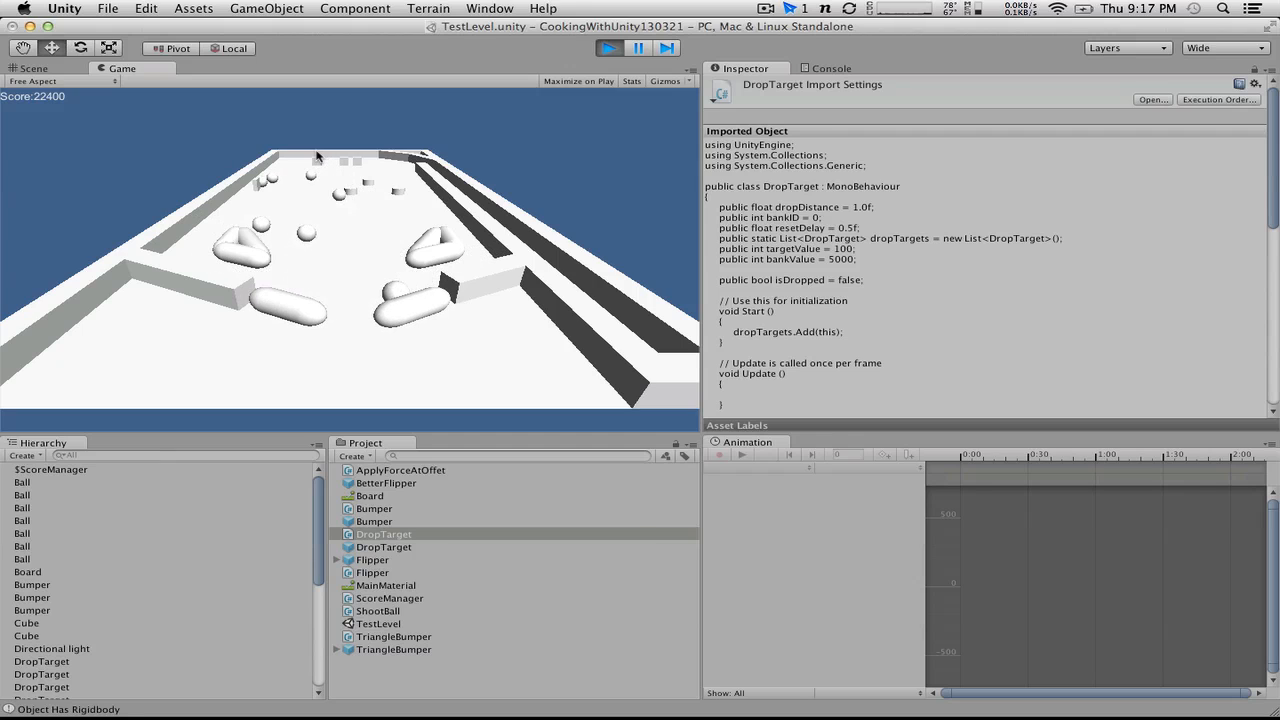
pyautogui.press('Left')
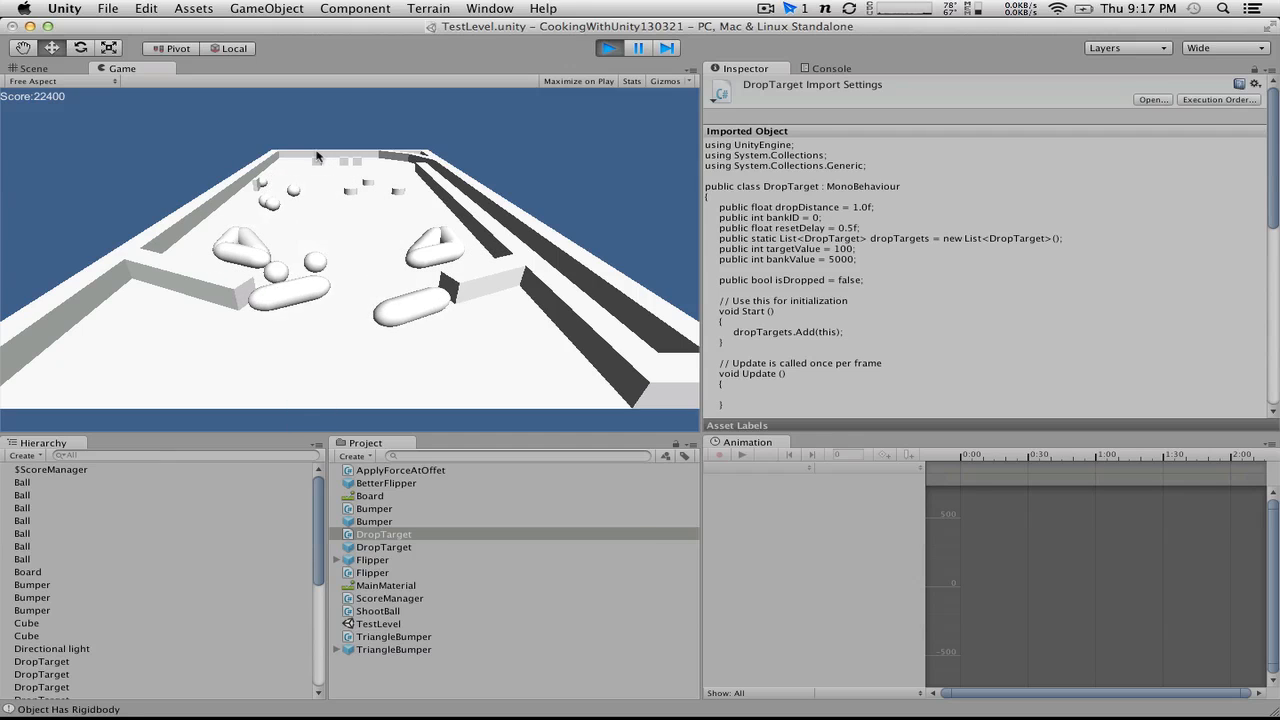
pyautogui.press('Left')
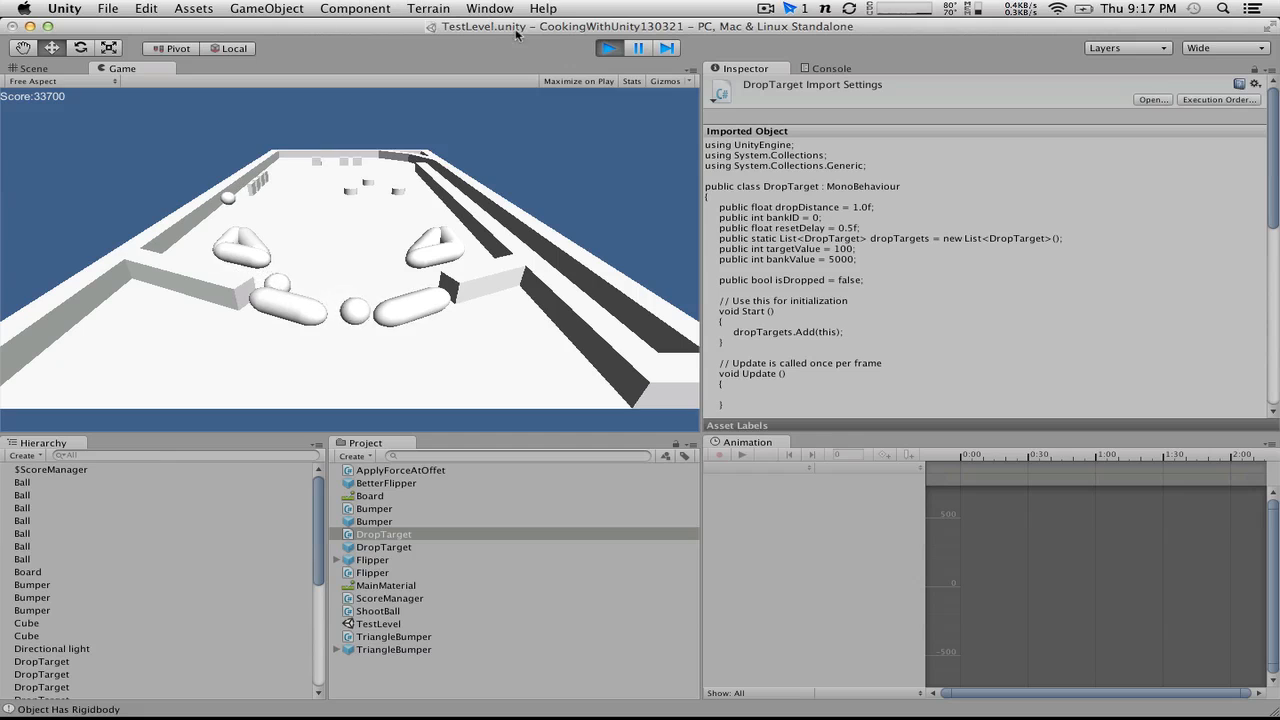
pyautogui.click(610, 49)
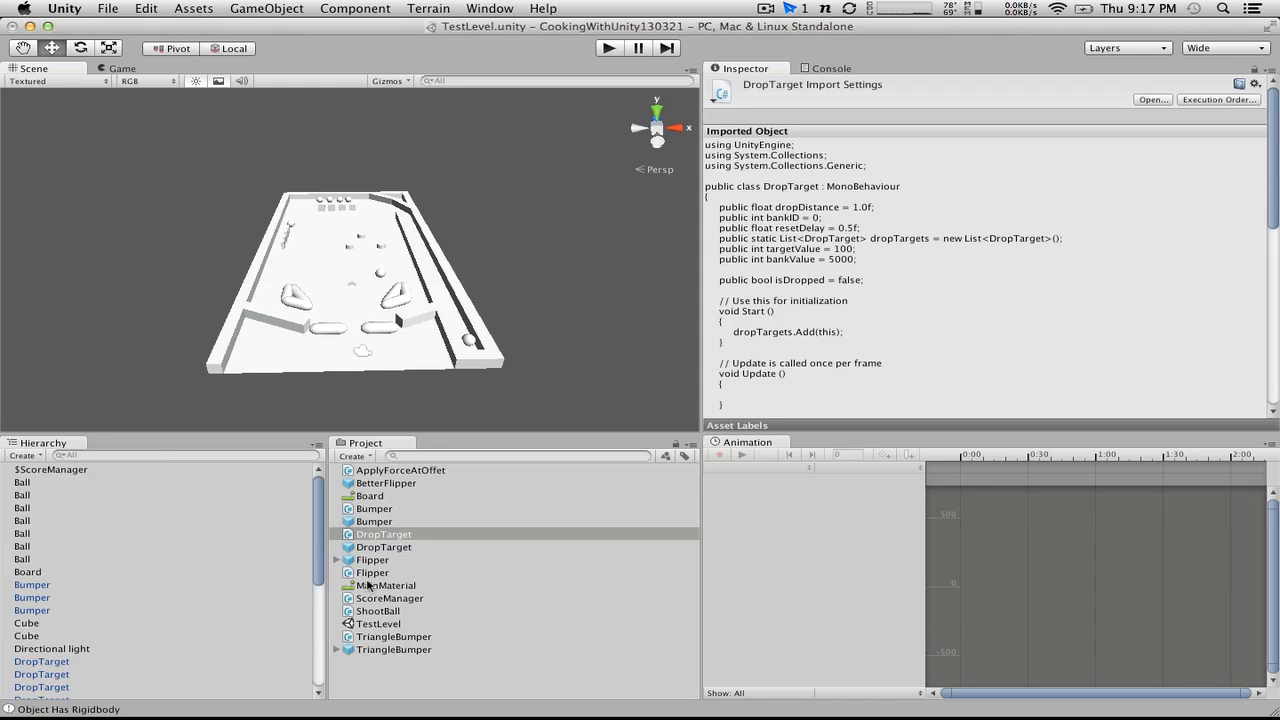
# Step: Return to MonoDevelop and review the static score declaration and OnGUI label in ScoreManager.cs and the score line in Bumper.cs
pyautogui.hotkey('ctrl', 'Right')
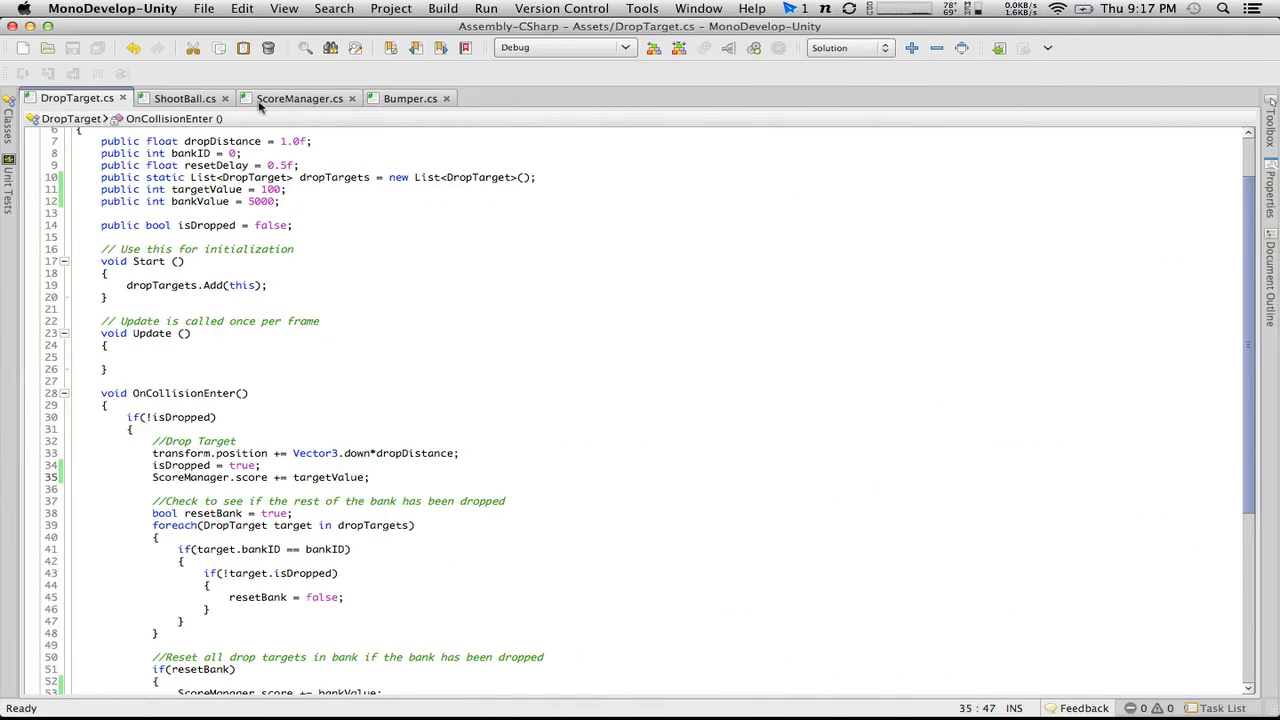
pyautogui.click(305, 104)
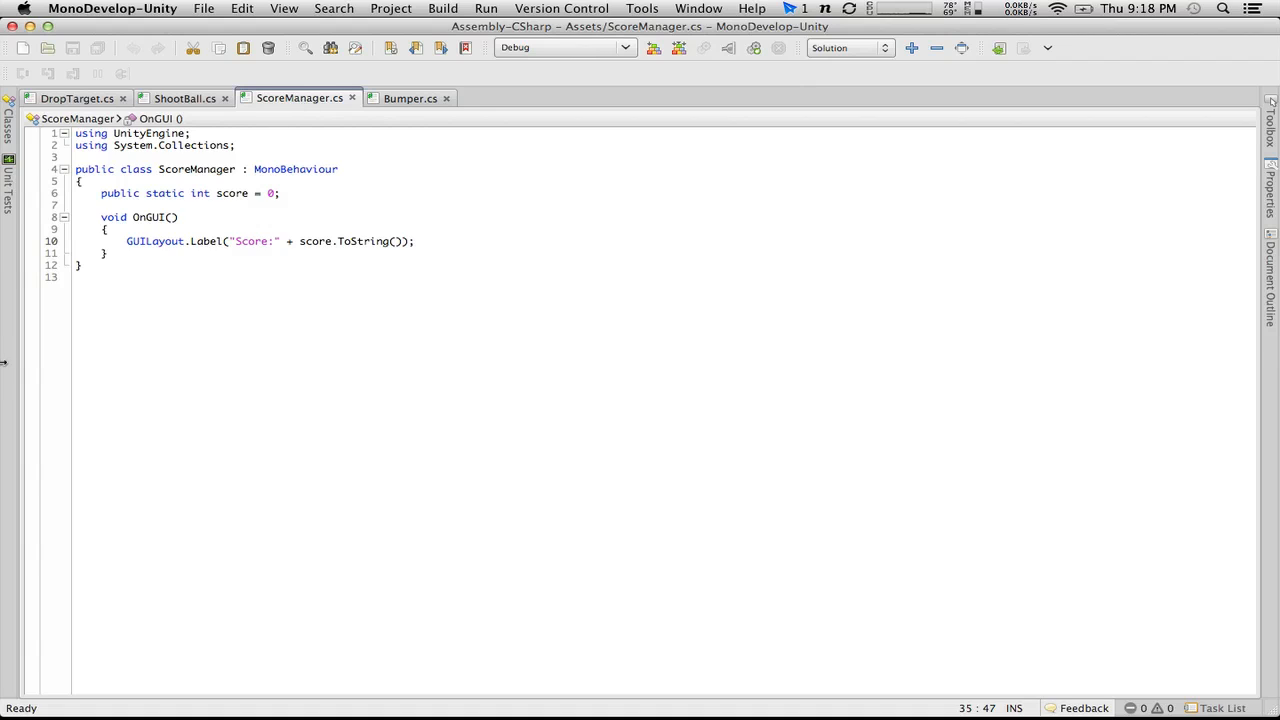
pyautogui.moveTo(101, 193); pyautogui.dragTo(466, 252)
pyautogui.click(126, 207)
pyautogui.moveTo(106, 193); pyautogui.dragTo(186, 191)
pyautogui.click(190, 207)
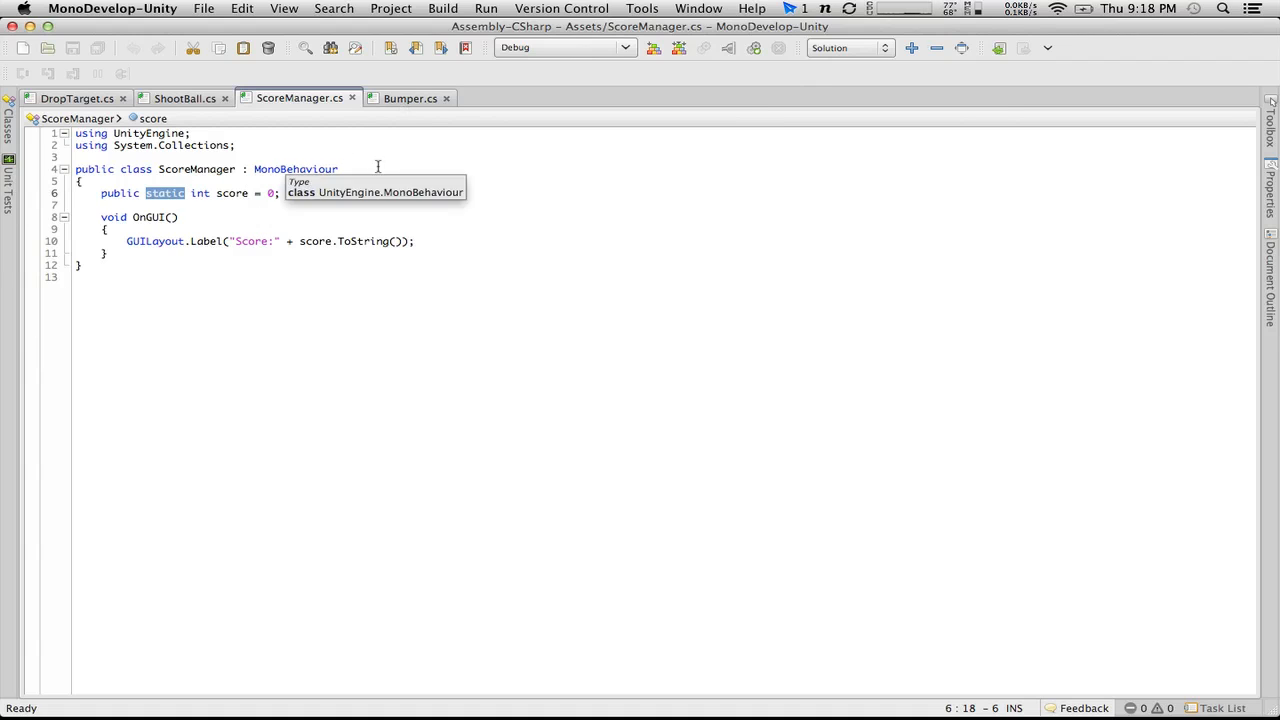
pyautogui.click(400, 99)
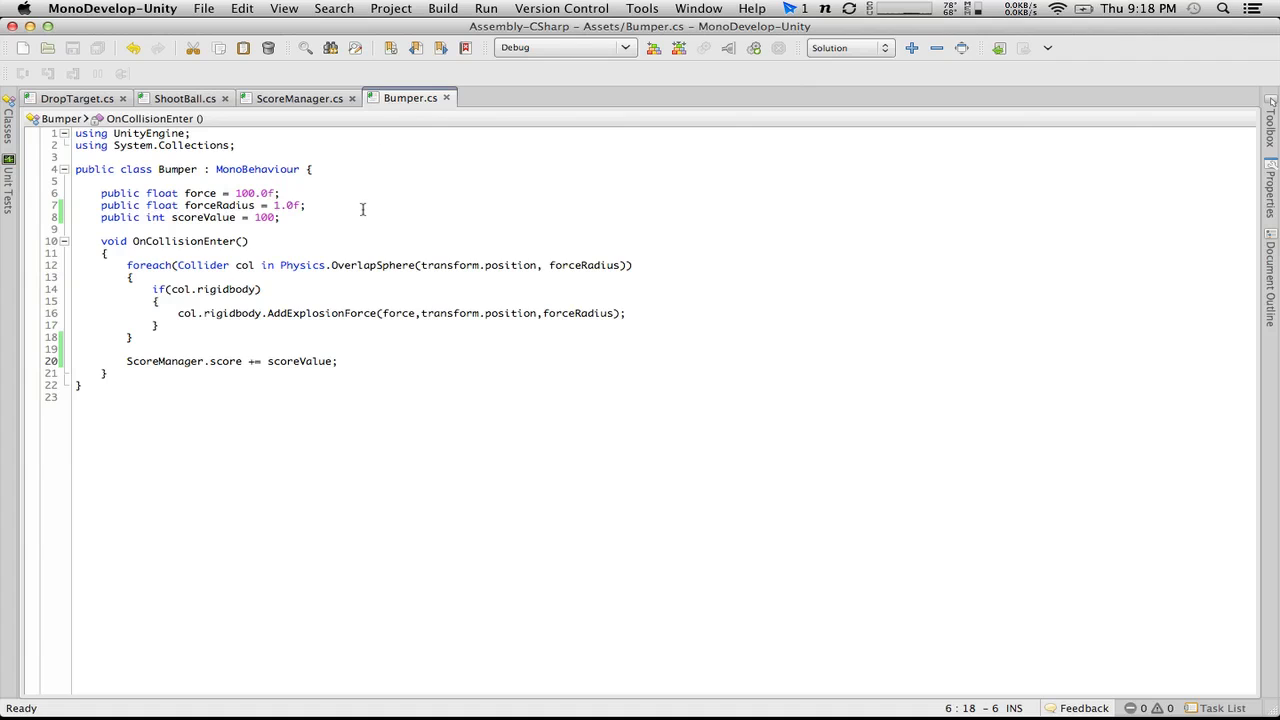
pyautogui.click(289, 100)
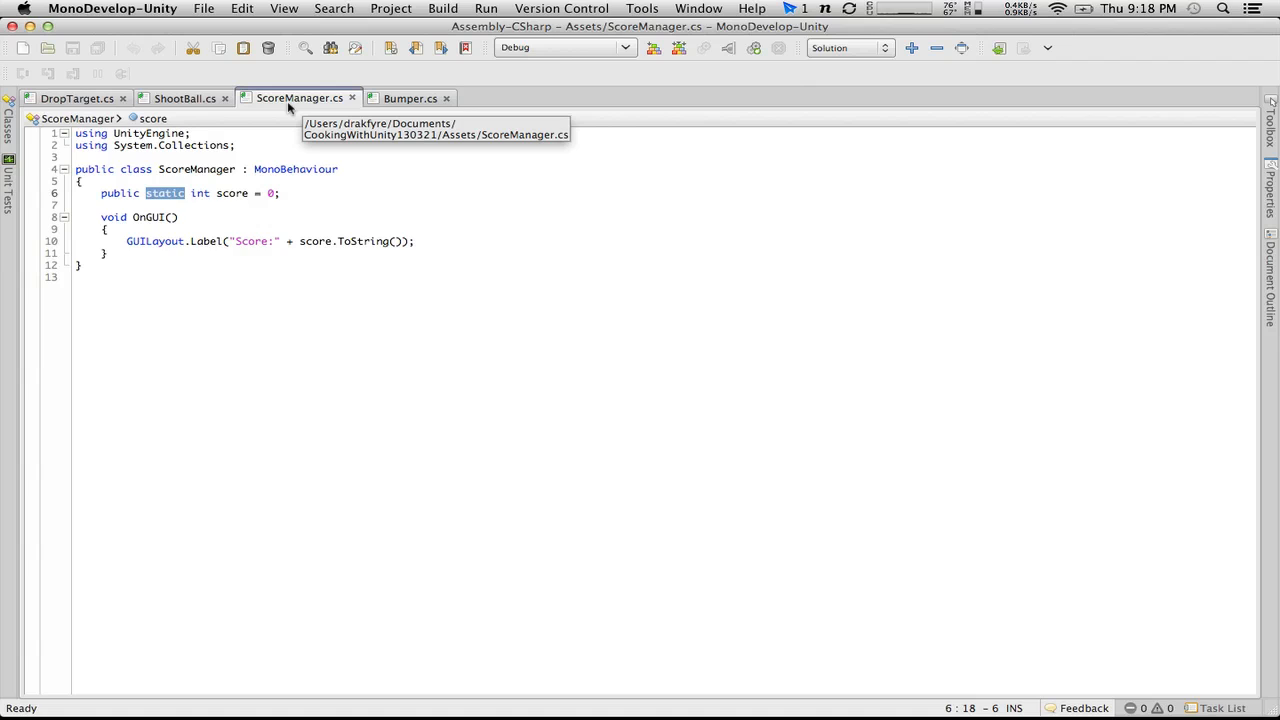
# Step: Review the OnGUI method in ScoreManager.cs, switch to Unity, and briefly run the game to check the on-screen score label
pyautogui.click(283, 193)
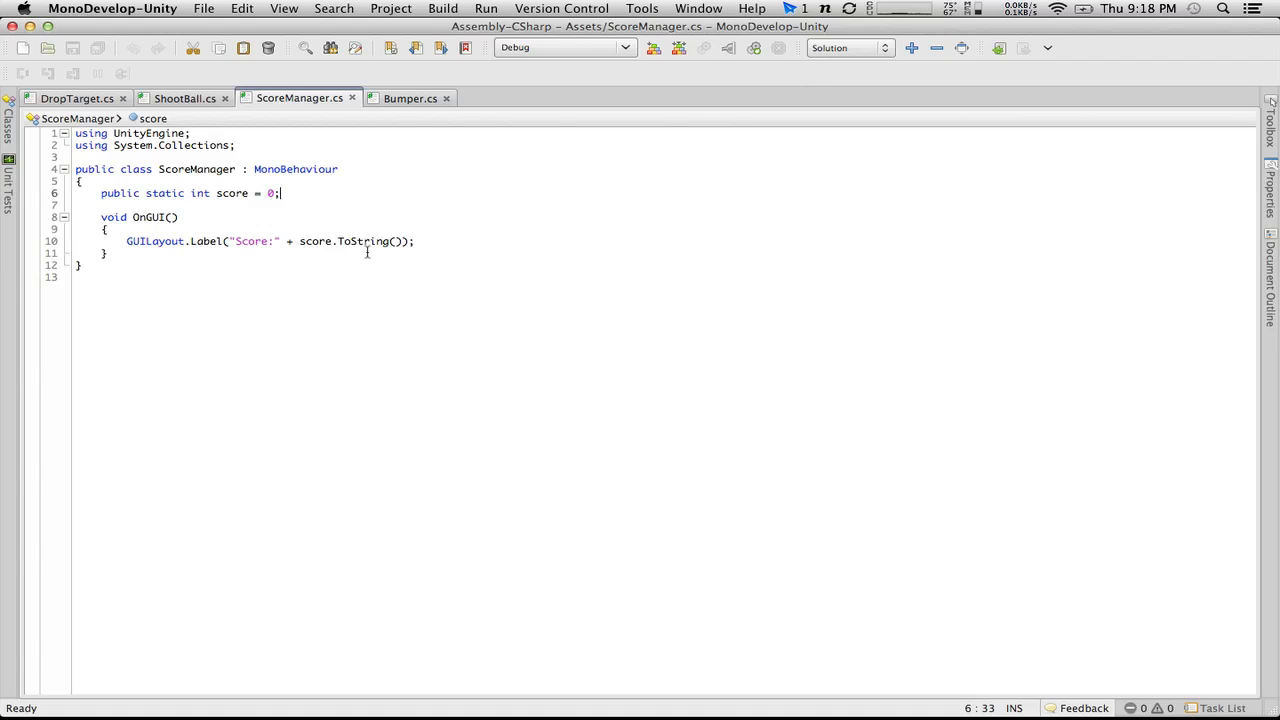
pyautogui.moveTo(367, 253); pyautogui.dragTo(76, 217)
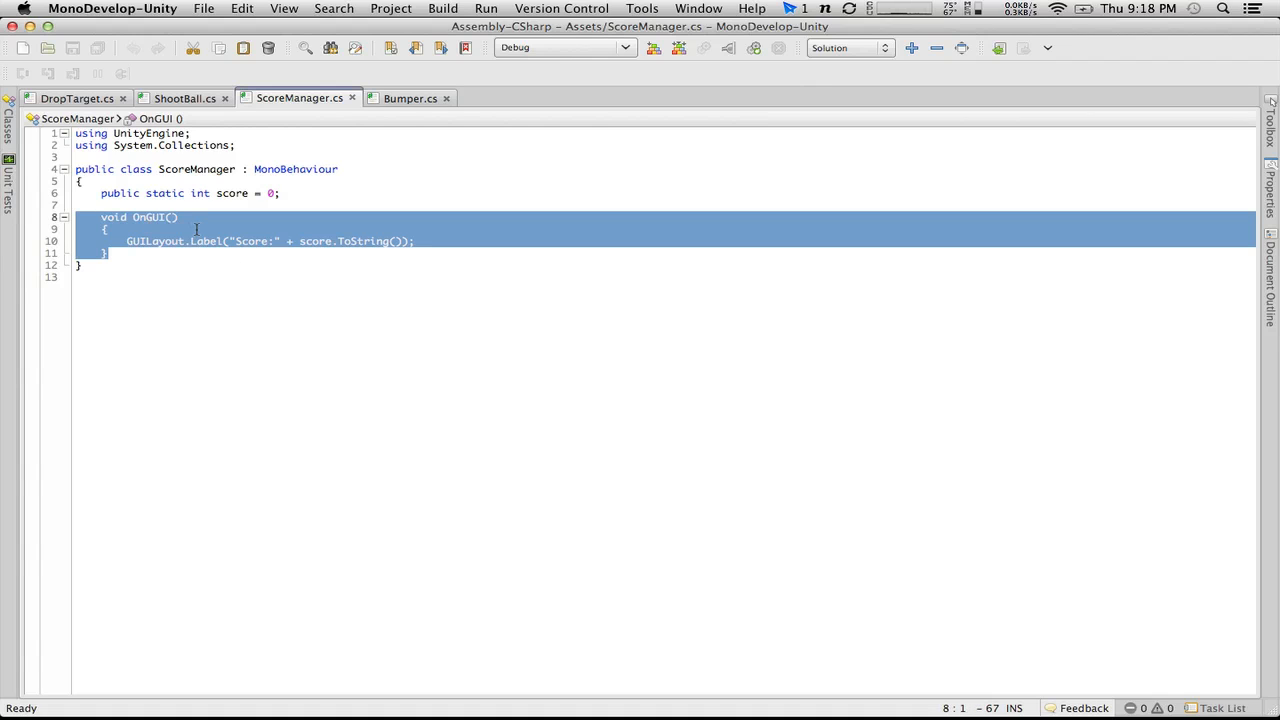
pyautogui.press('super+Tab')
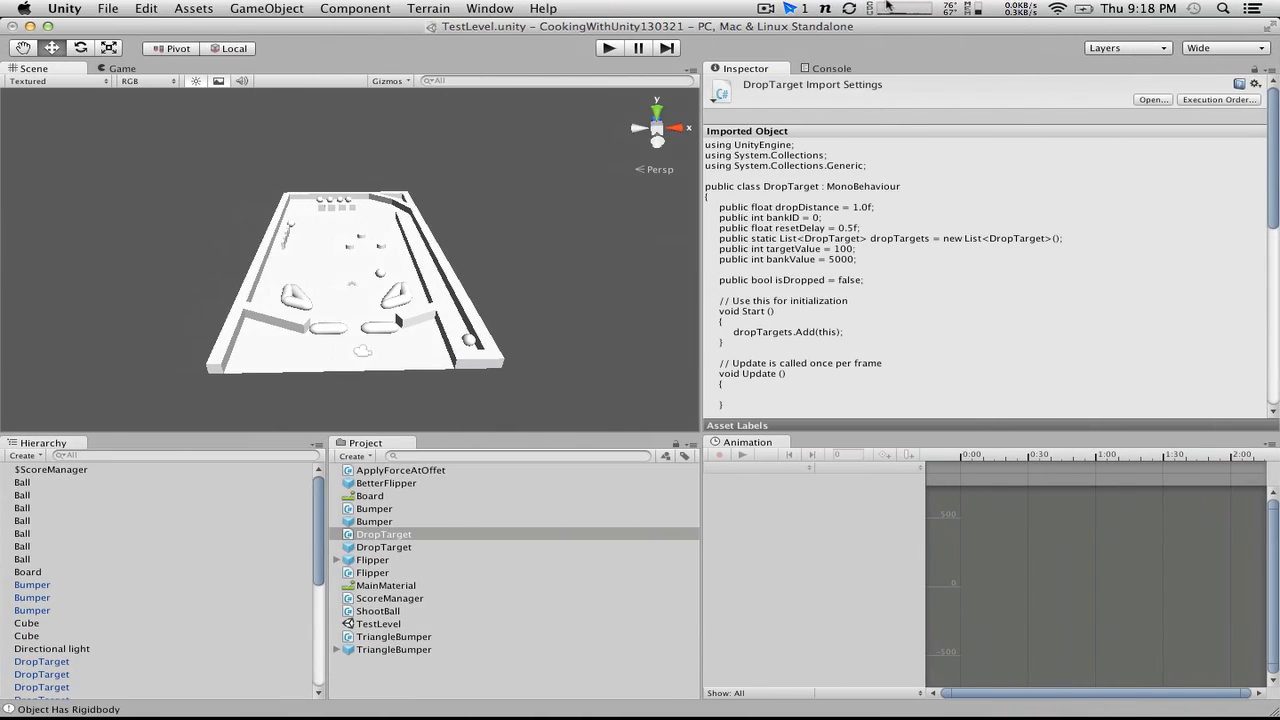
pyautogui.click(620, 48)
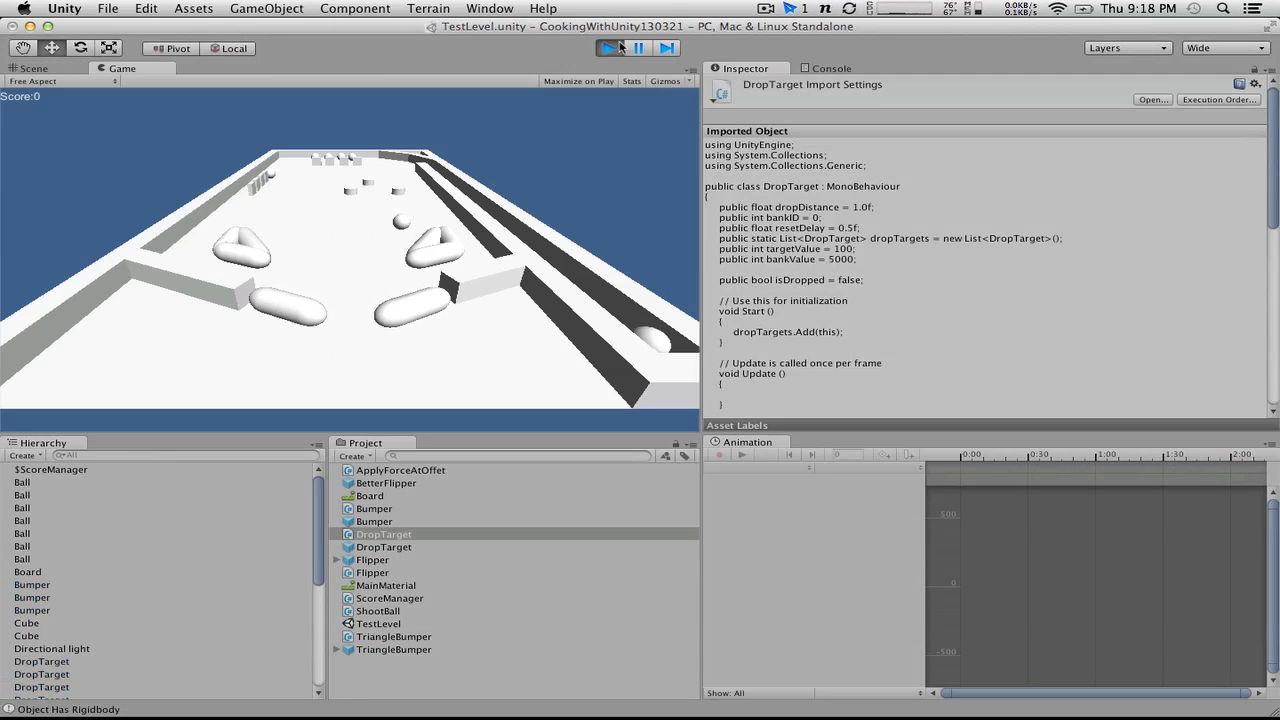
pyautogui.click(612, 48)
pyautogui.press('super+Tab')
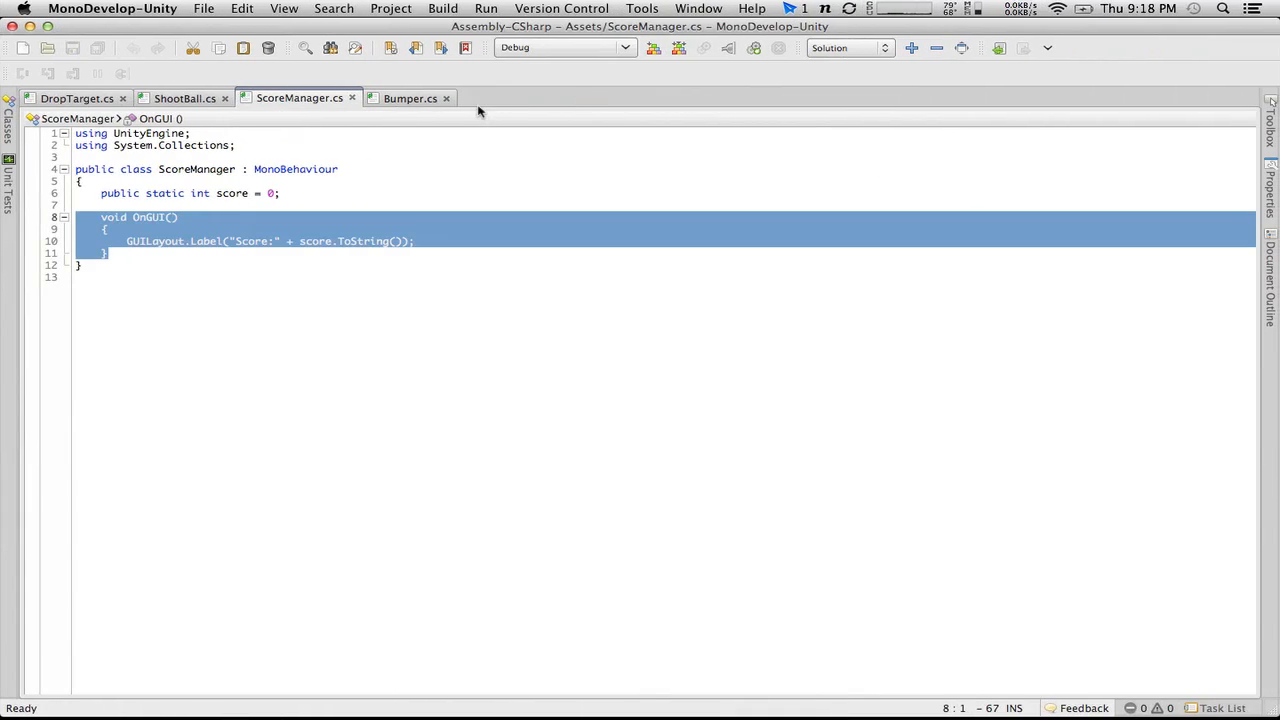
pyautogui.press('super+Tab')
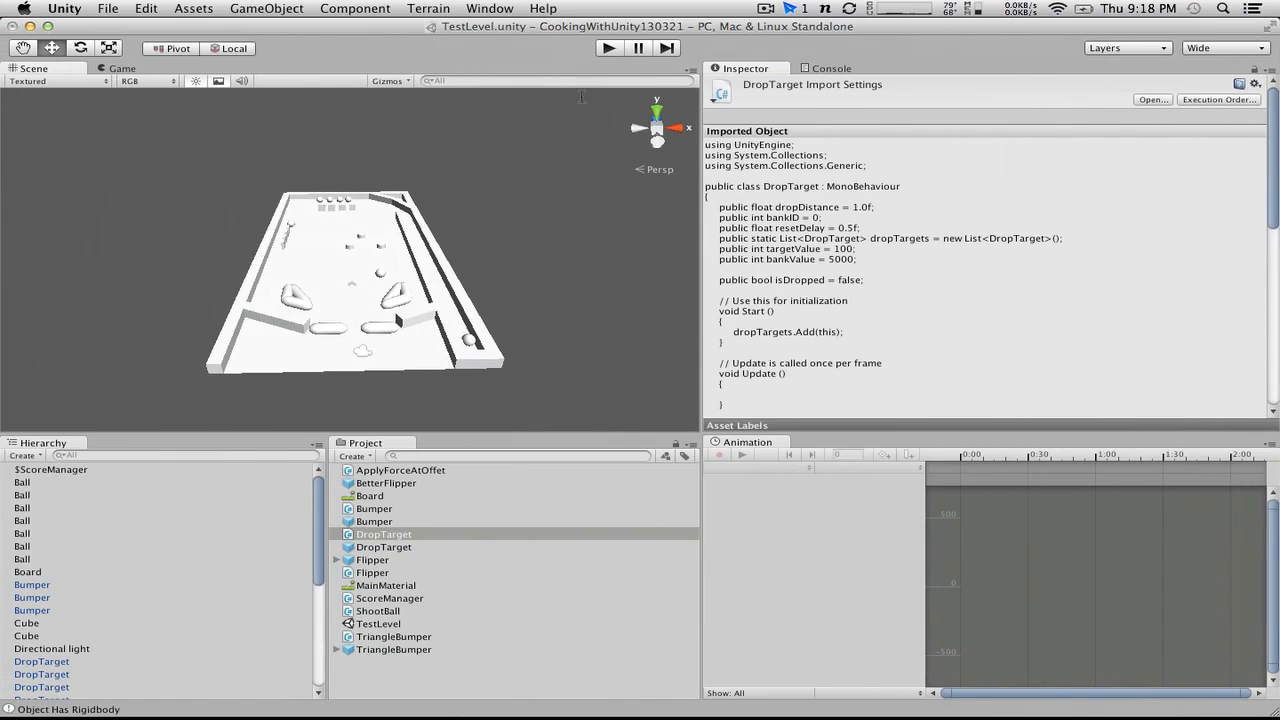
# Step: Create a cube in the scene and rename it Backglass
pyautogui.keyDown('alt'); pyautogui.moveTo(248, 238); pyautogui.dragTo(83, 188); pyautogui.keyUp('alt')
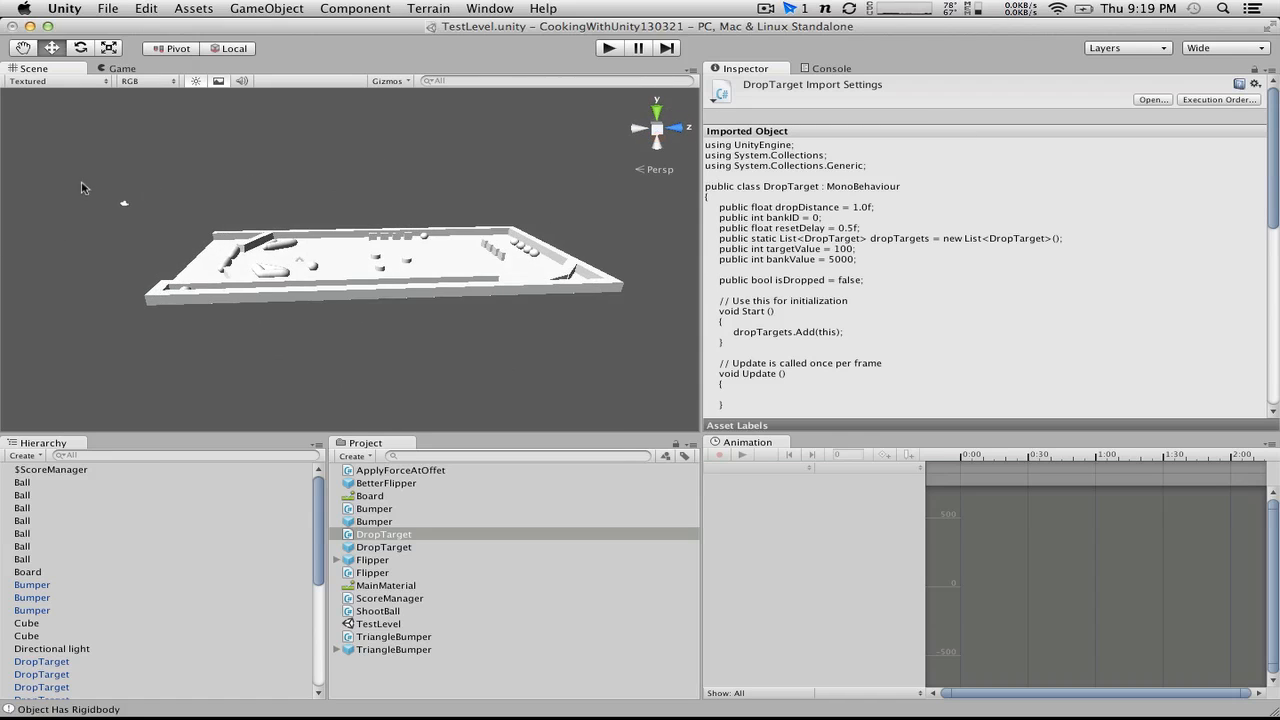
pyautogui.click(27, 456)
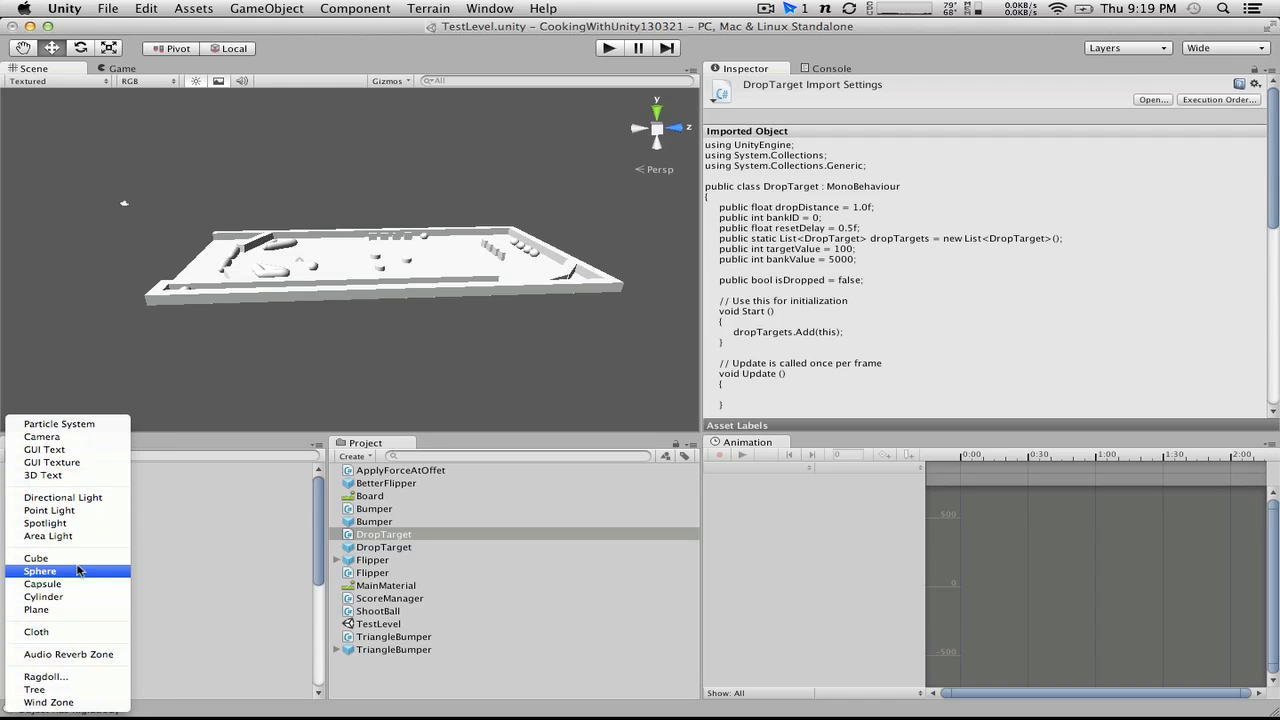
pyautogui.click(78, 558)
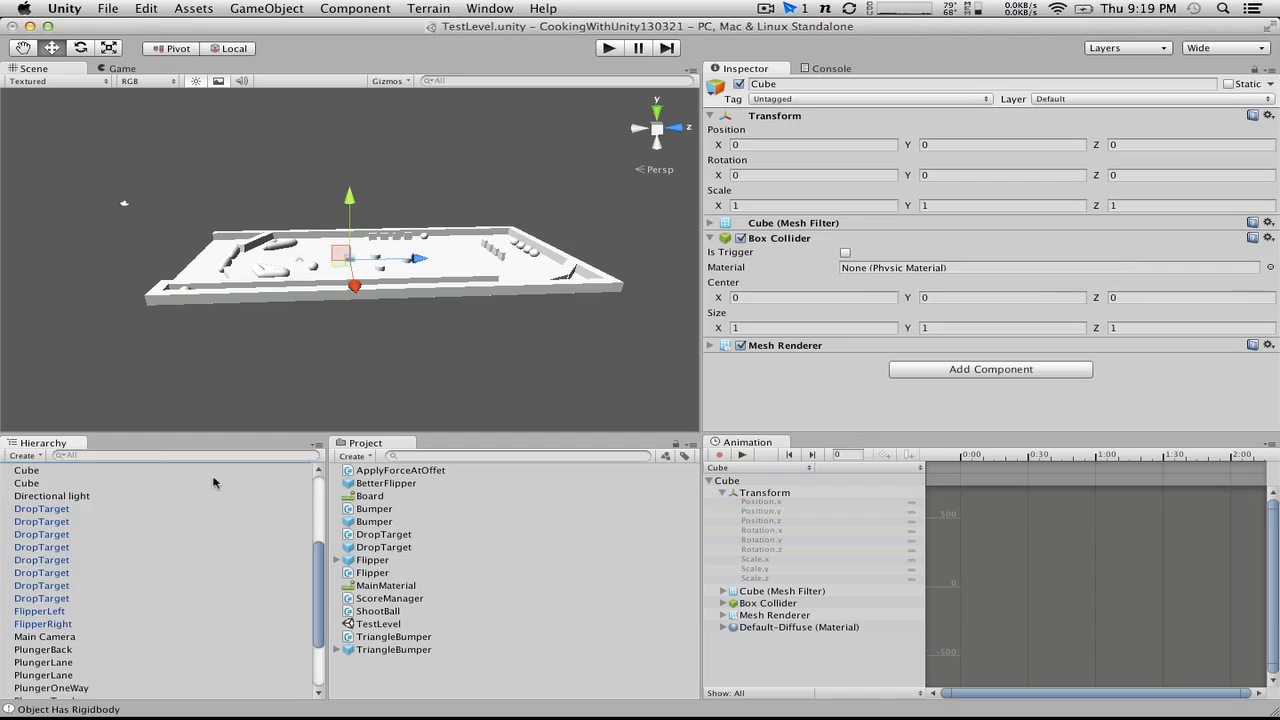
pyautogui.scroll(5, 213, 482)
pyautogui.click(44, 622)
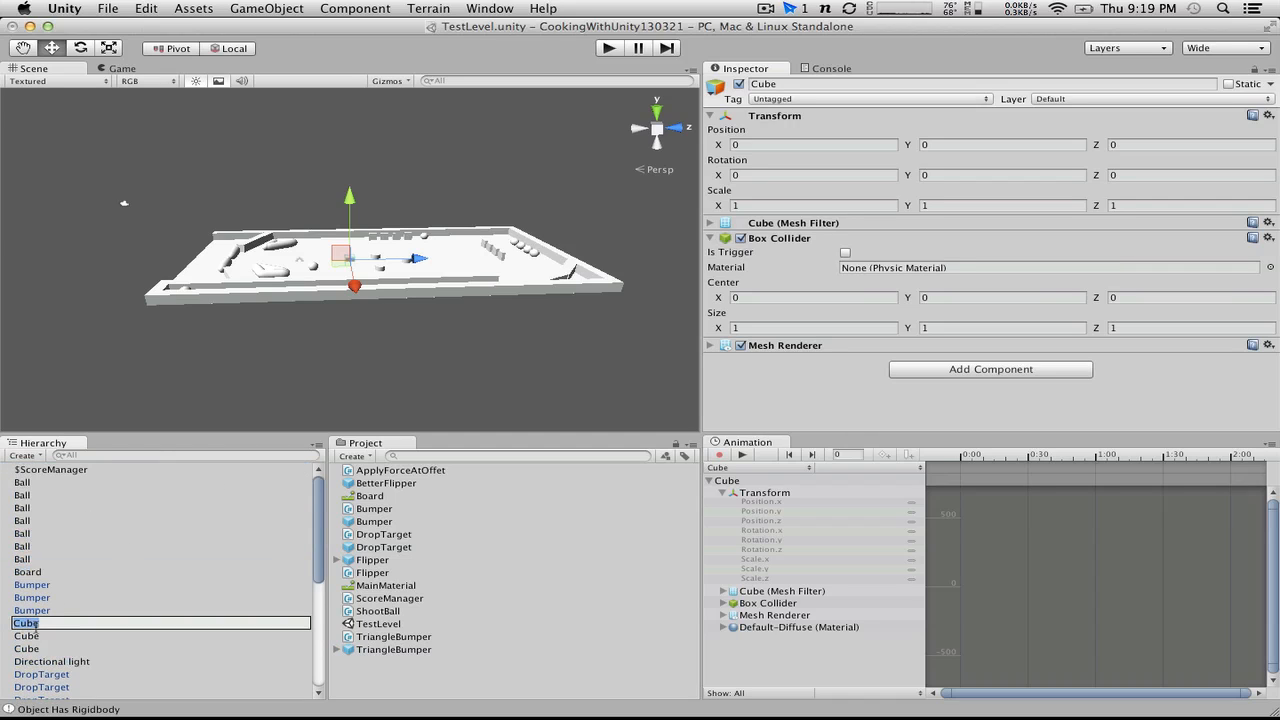
pyautogui.press('BackSpace')
pyautogui.write('Backglass')
pyautogui.press('Return')
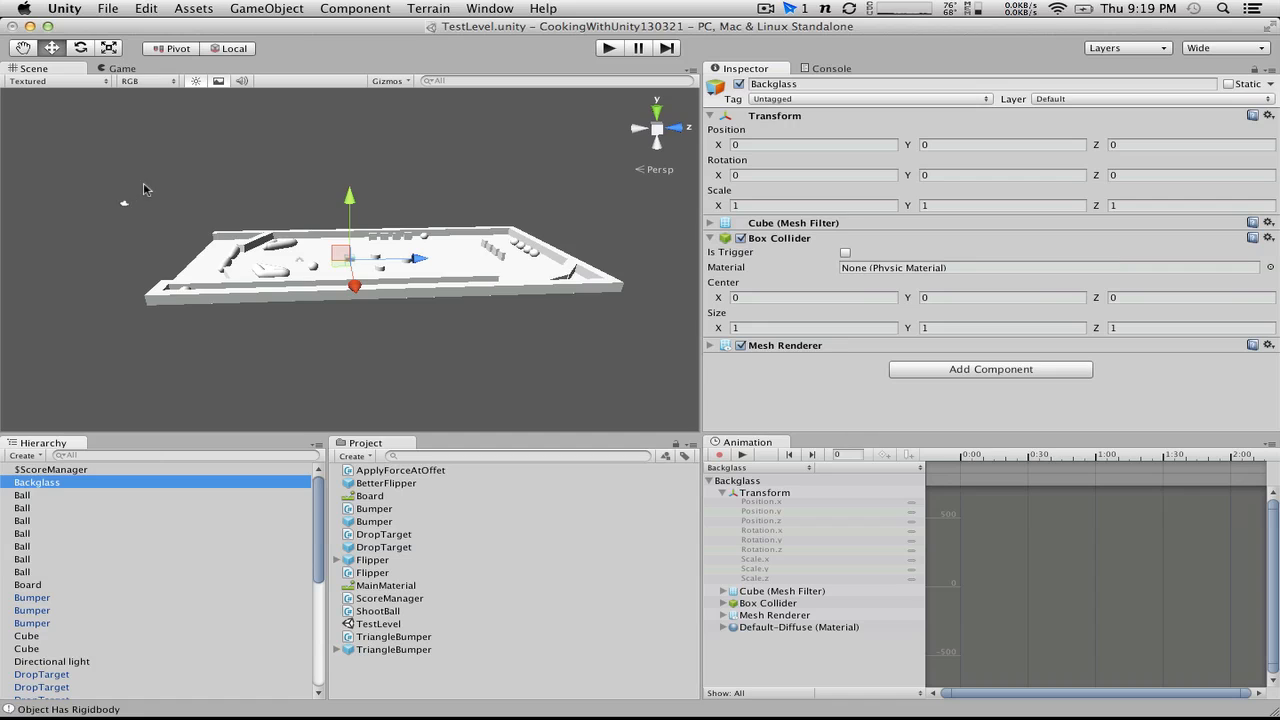
# Step: Move the Backglass beyond the far end of the pinball table to about Z 34.2 and set its X scale to 20
pyautogui.keyDown('alt'); pyautogui.moveTo(213, 180); pyautogui.dragTo(494, 180); pyautogui.keyUp('alt')
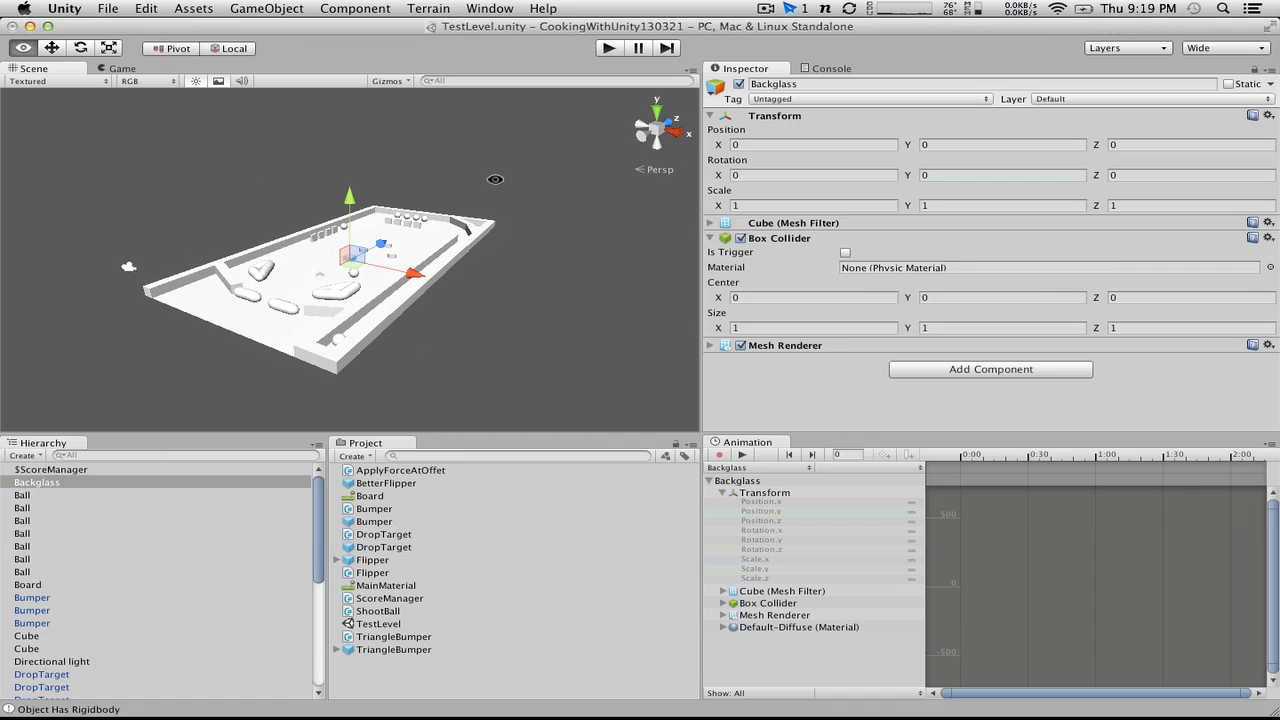
pyautogui.moveTo(393, 240); pyautogui.dragTo(502, 180)
pyautogui.click(834, 205)
pyautogui.write('10')
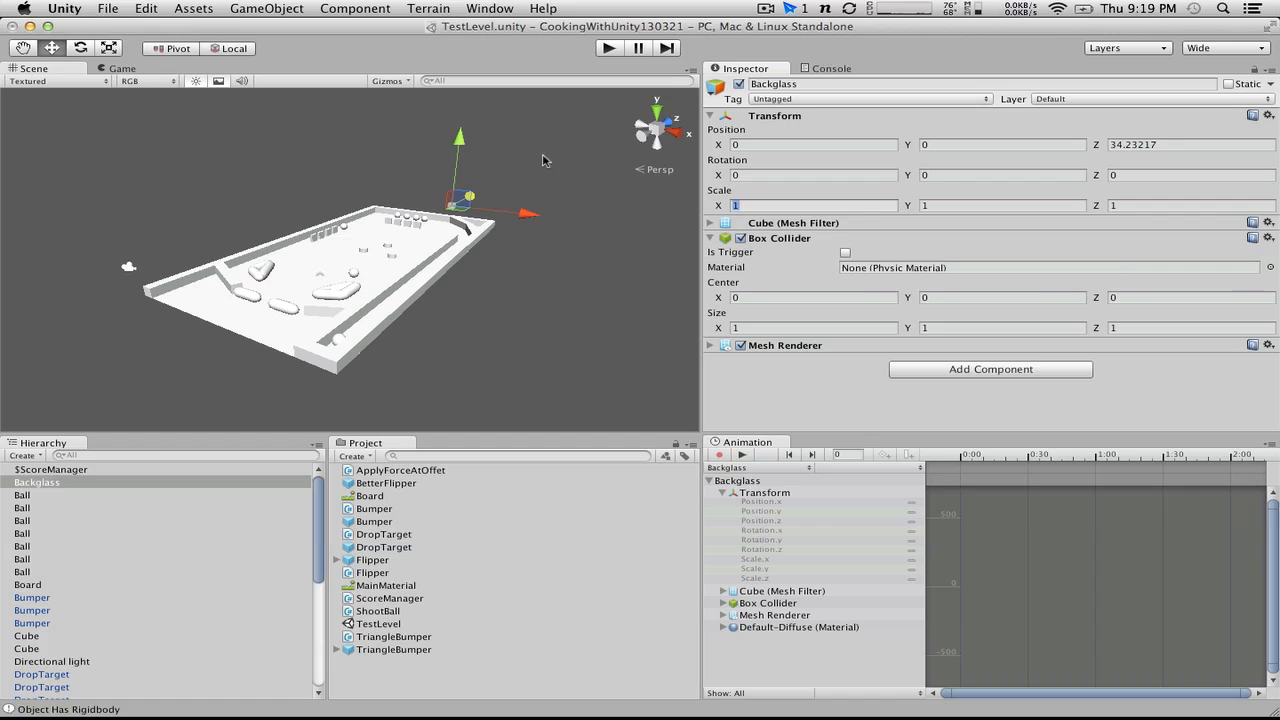
pyautogui.press('BackSpace')
pyautogui.press('BackSpace')
pyautogui.write('20')
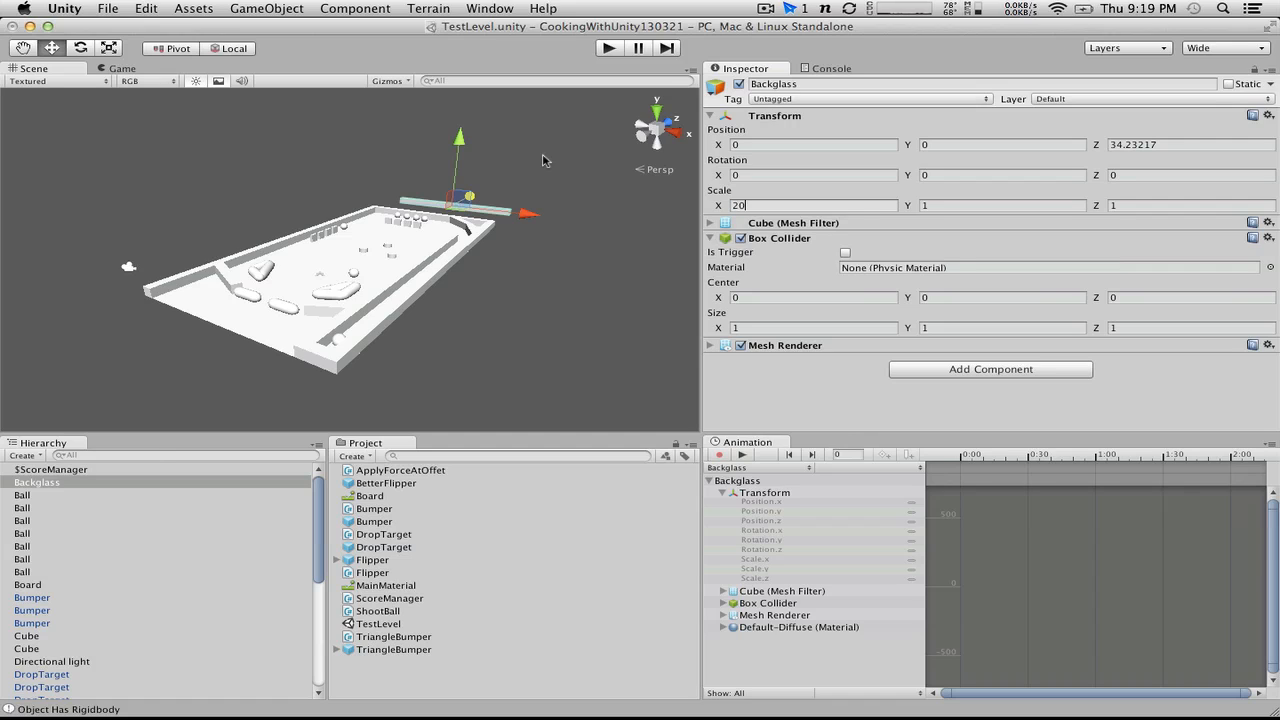
# Step: Set the Backglass's Y scale to 20 and move it up against the table's far end, at about Y 9.7 and Z 25.1
pyautogui.click(383, 214)
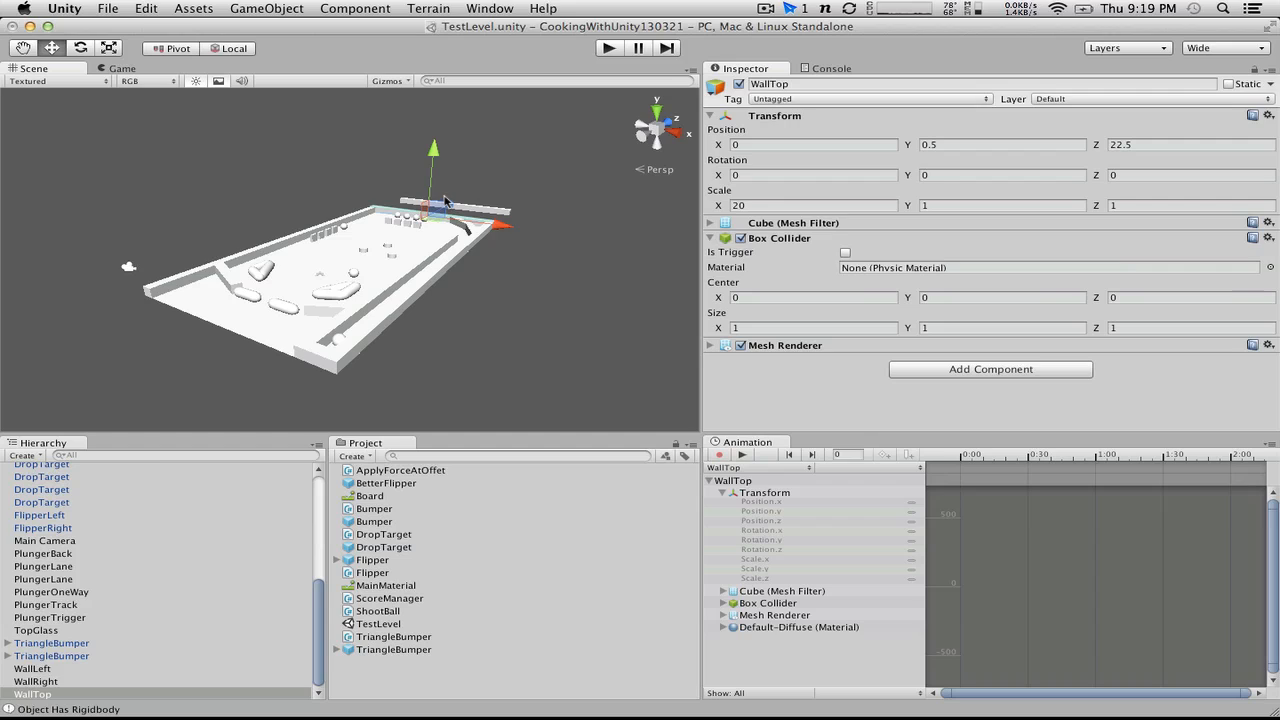
pyautogui.click(497, 209)
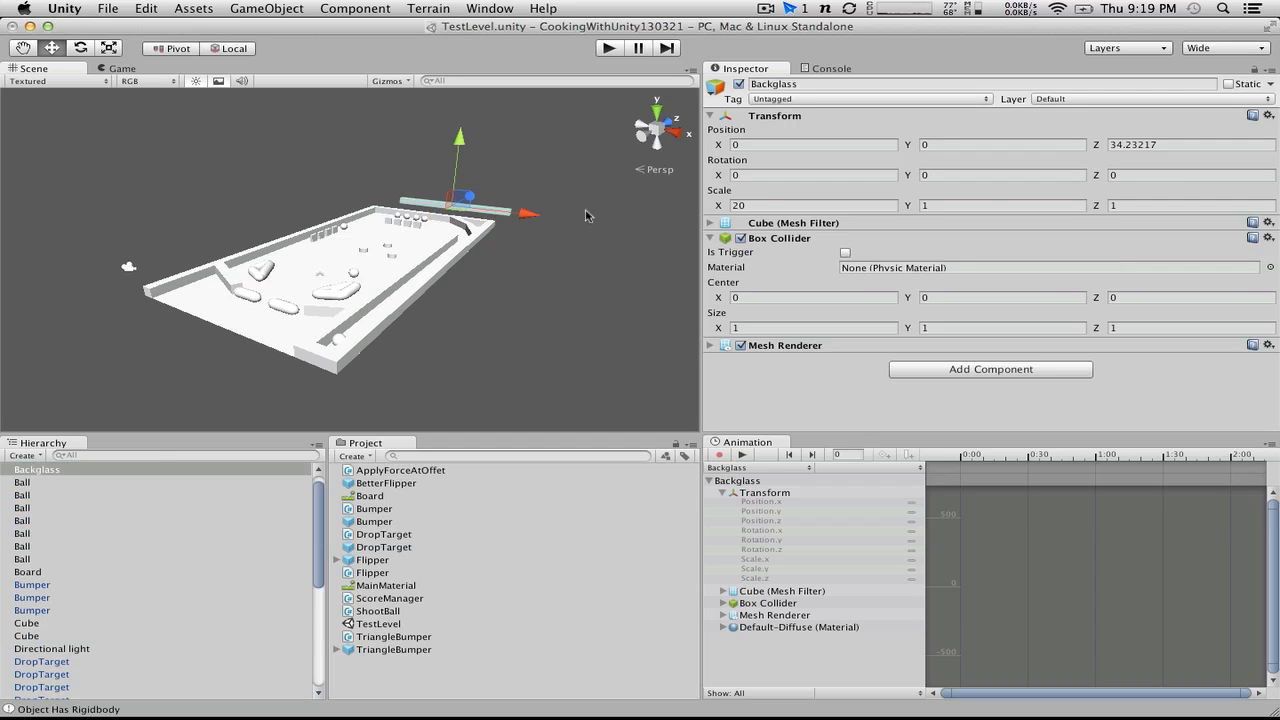
pyautogui.click(986, 204)
pyautogui.write('20')
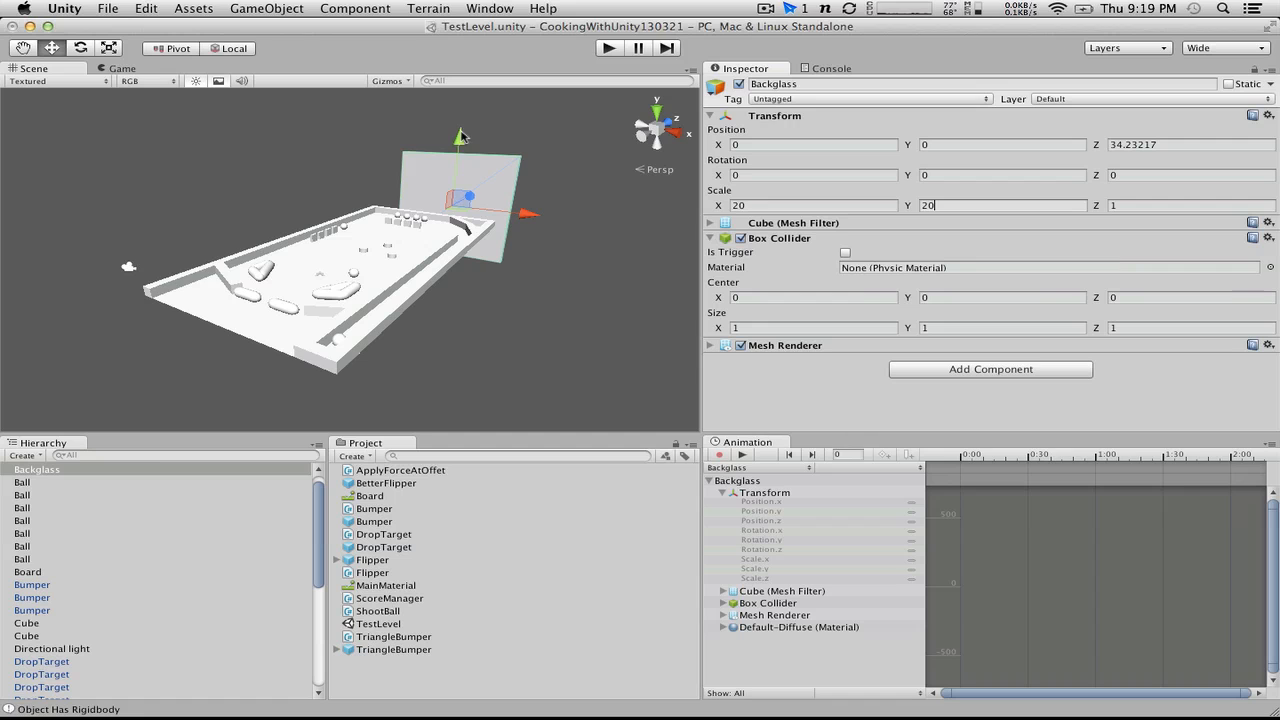
pyautogui.moveTo(456, 142); pyautogui.dragTo(456, 88)
pyautogui.keyDown('alt'); pyautogui.moveTo(530, 206); pyautogui.dragTo(599, 198); pyautogui.keyUp('alt')
pyautogui.moveTo(646, 241); pyautogui.dragTo(788, 284)
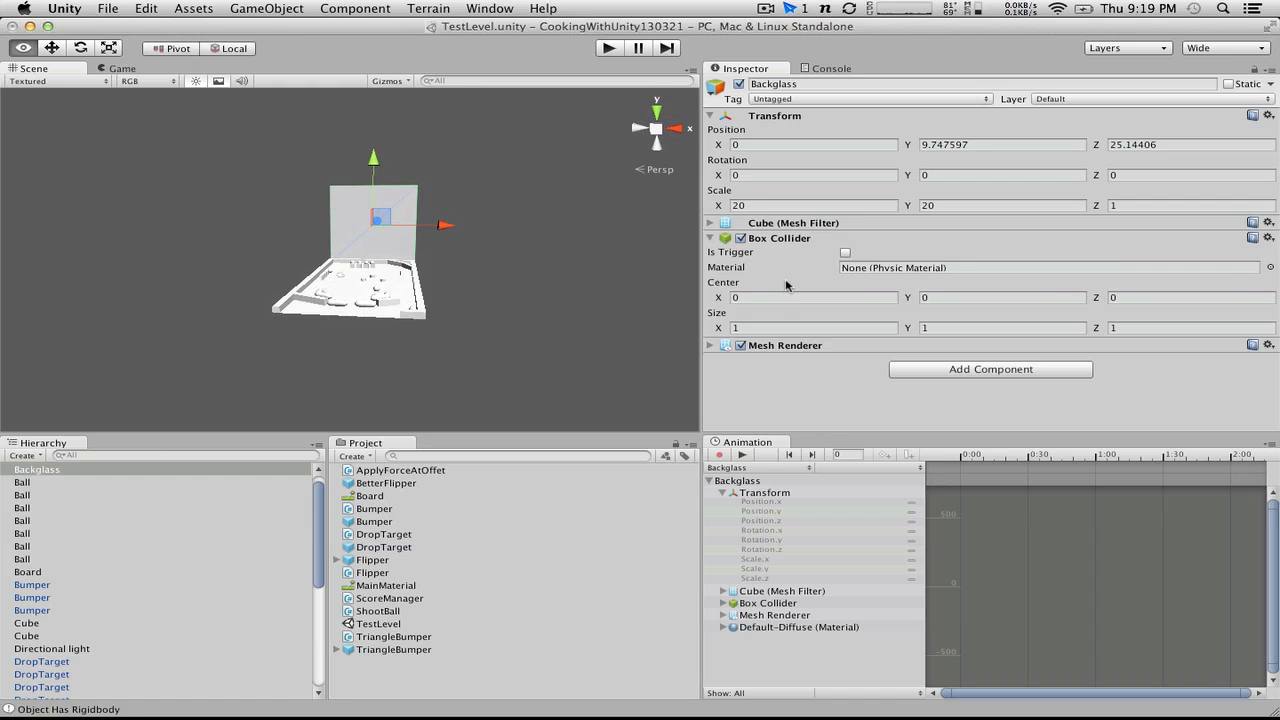
# Step: Try a Y position of 9 for the Backglass, and settle on 10
pyautogui.click(990, 145)
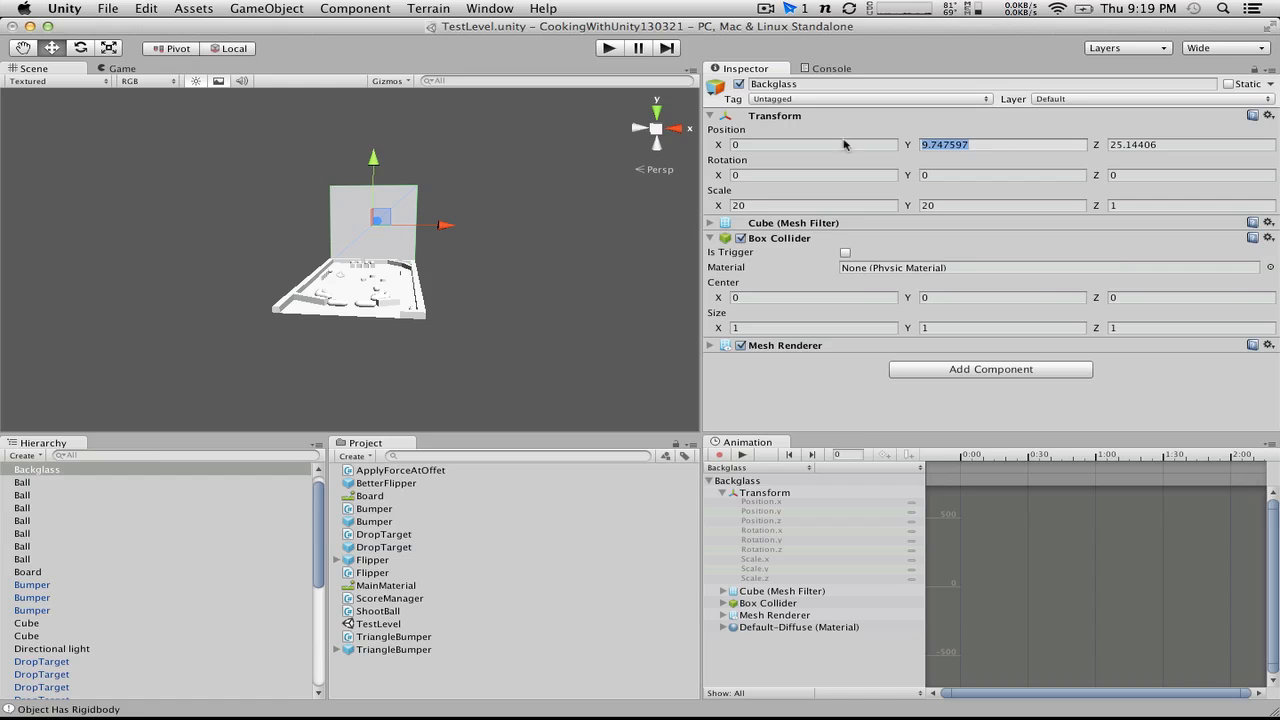
pyautogui.write('9')
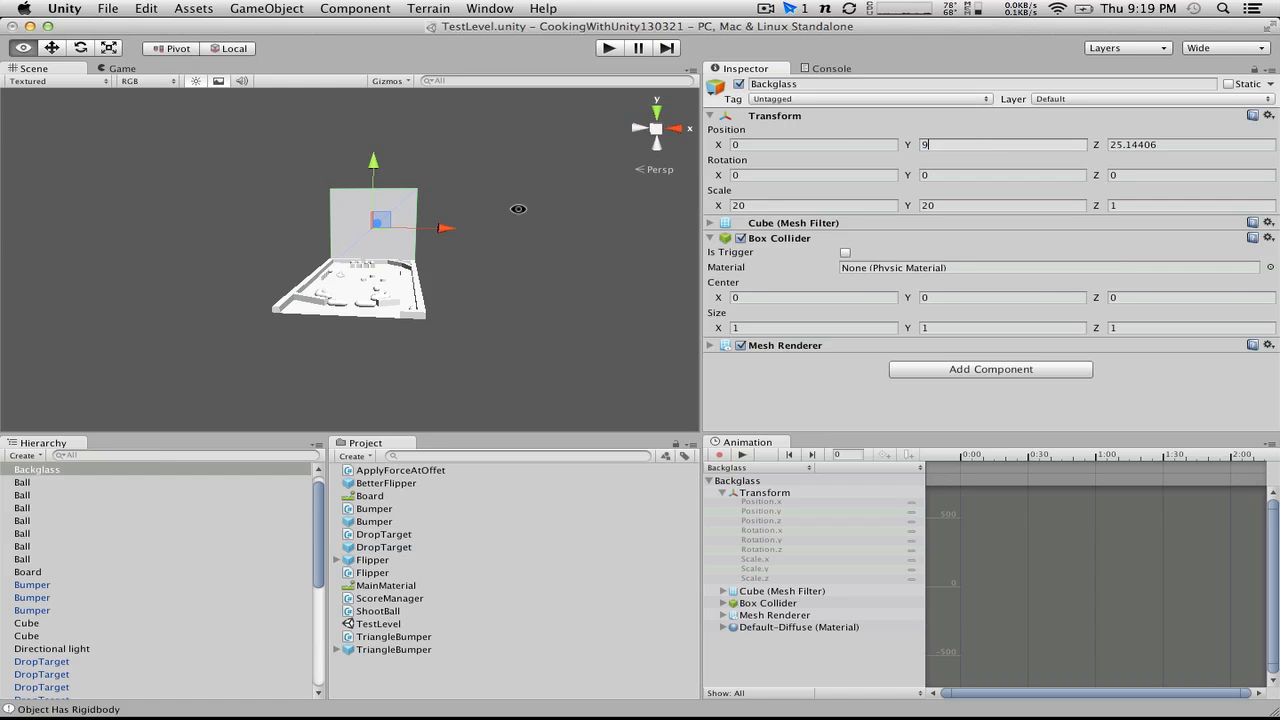
pyautogui.keyDown('alt'); pyautogui.moveTo(518, 210); pyautogui.dragTo(222, 190); pyautogui.keyUp('alt')
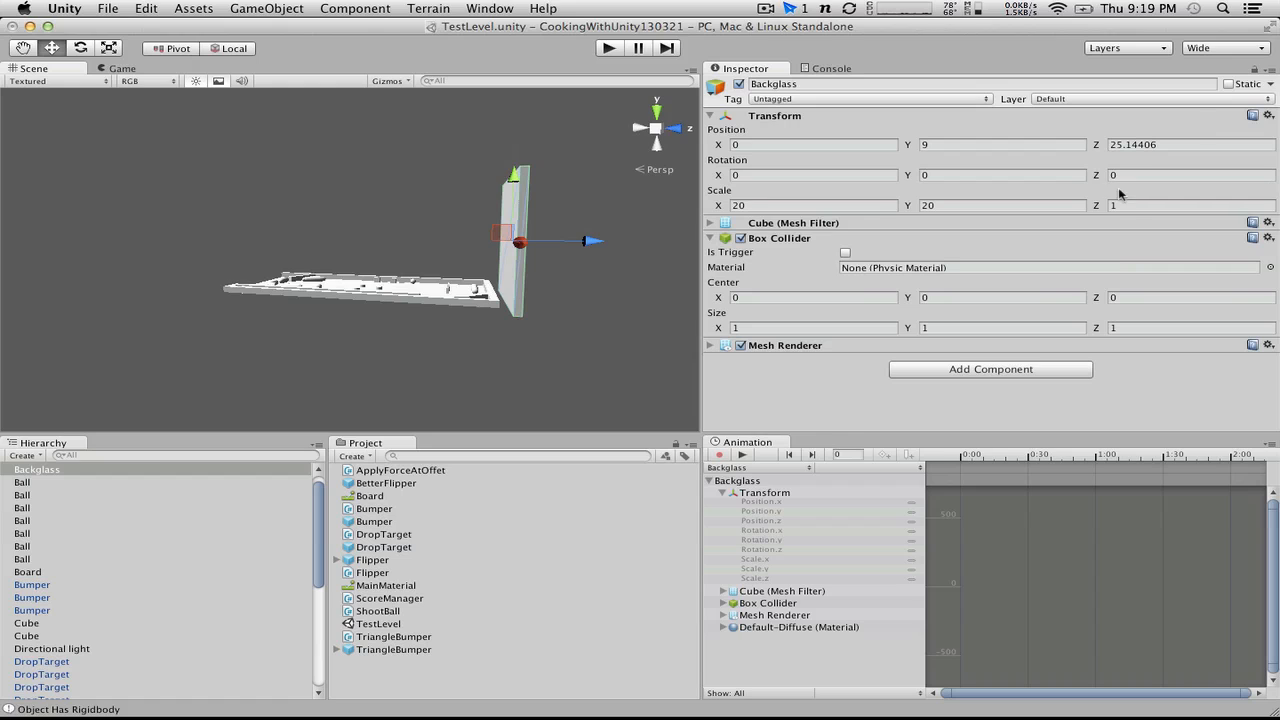
pyautogui.click(1015, 144)
pyautogui.write('10')
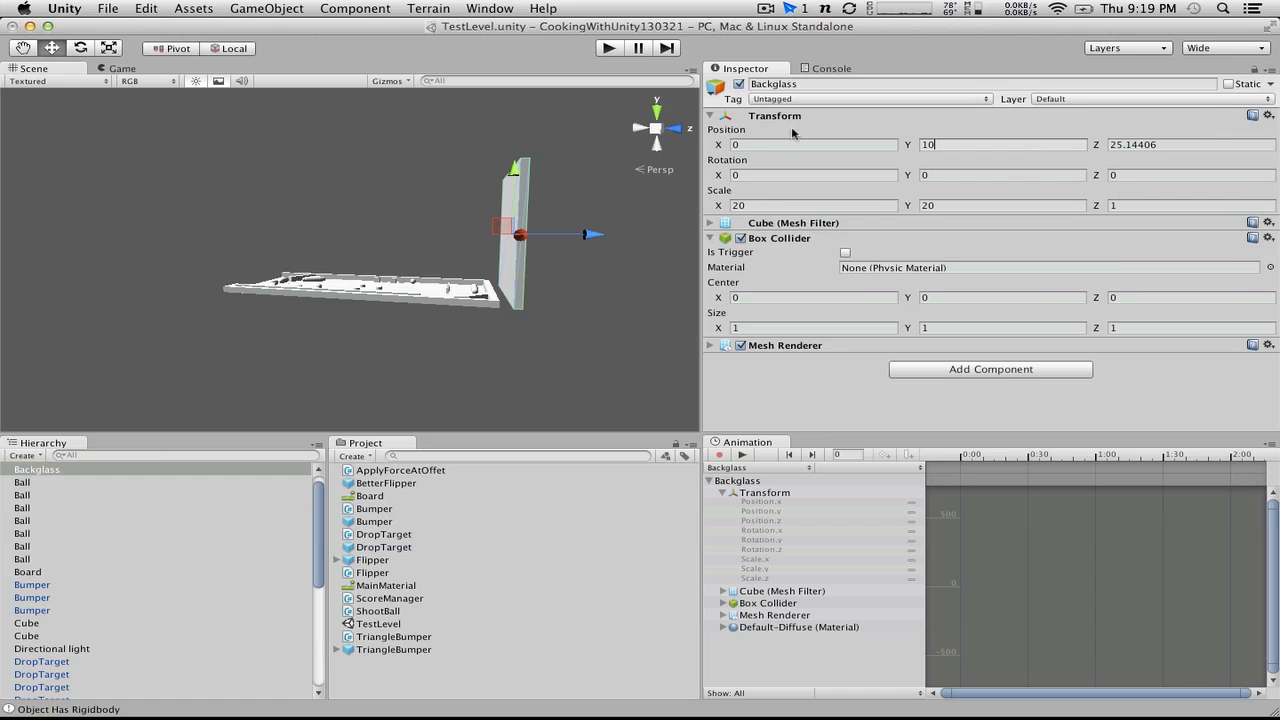
pyautogui.keyDown('alt'); pyautogui.moveTo(482, 147); pyautogui.dragTo(334, 206); pyautogui.keyUp('alt')
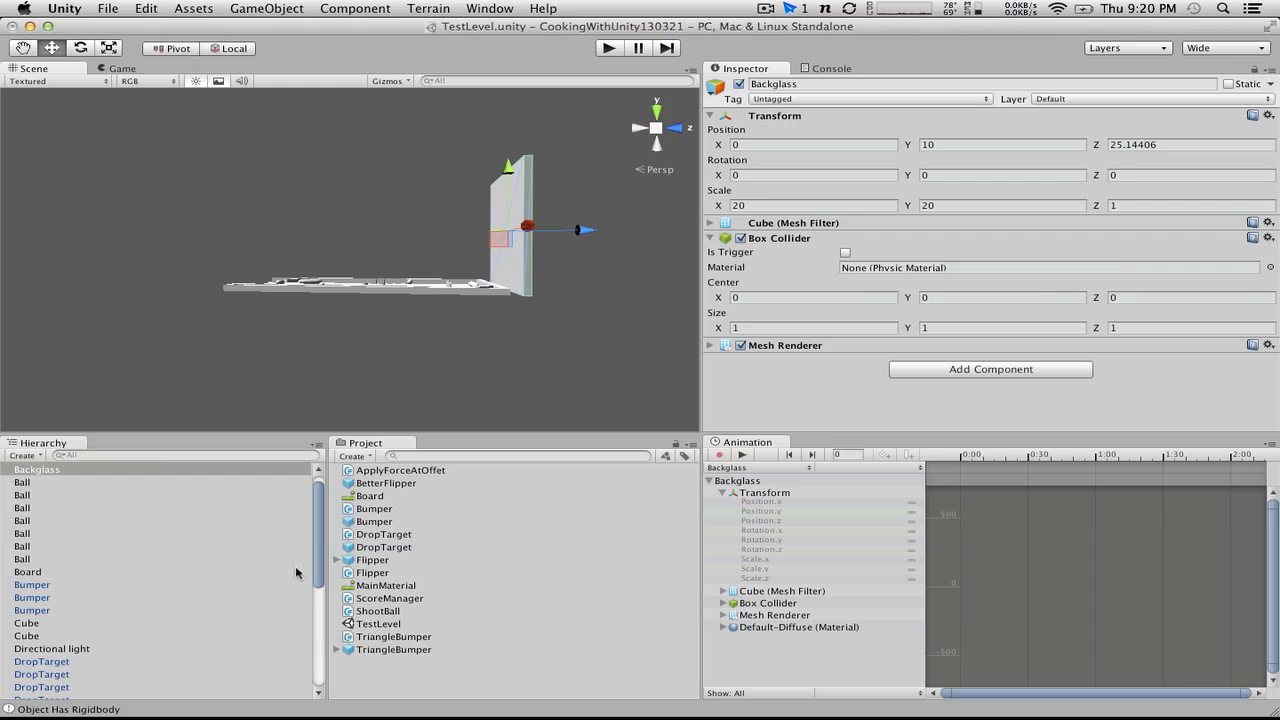
# Step: Create a new material in the project and name it Black
pyautogui.click(356, 456)
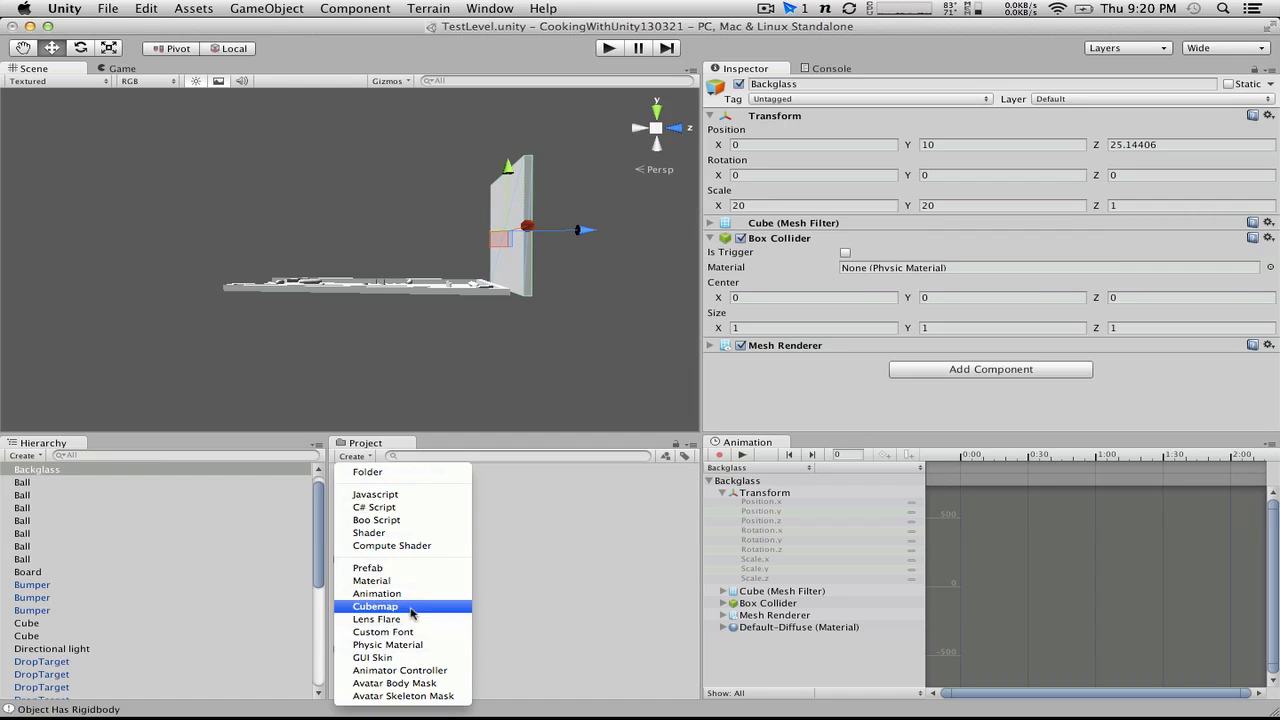
pyautogui.click(372, 581)
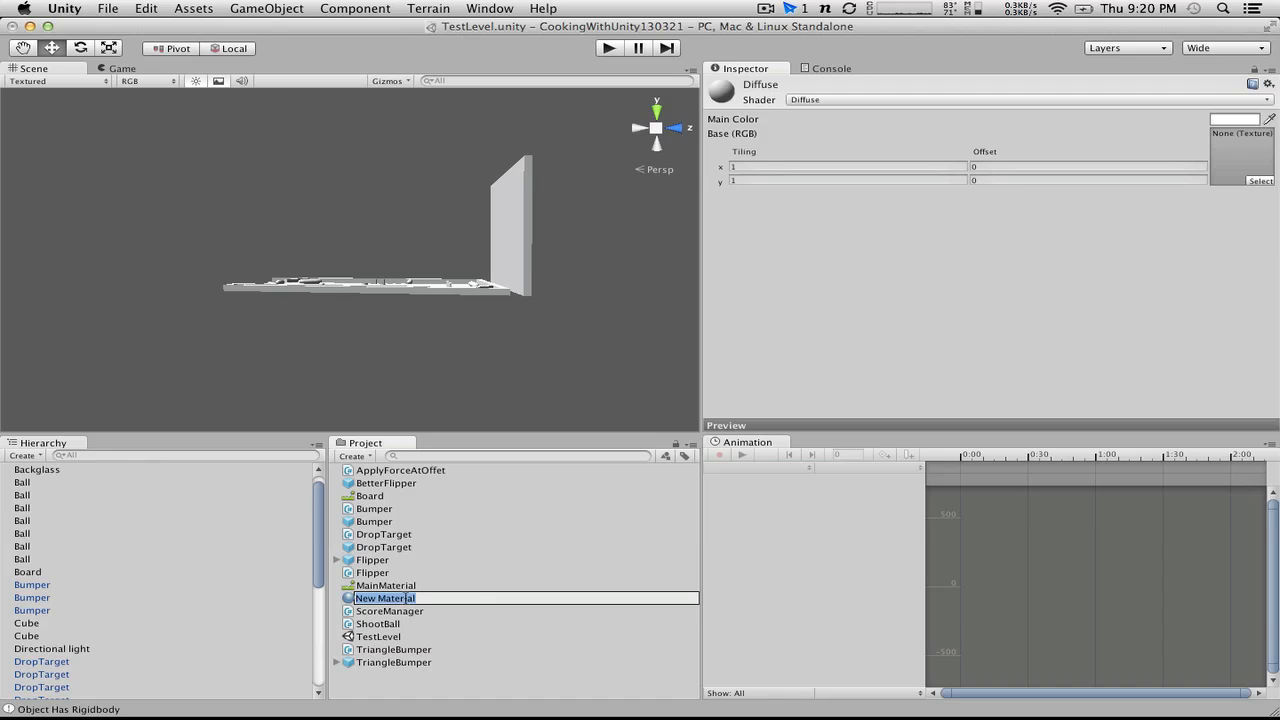
pyautogui.click(435, 600)
pyautogui.moveTo(459, 599); pyautogui.dragTo(216, 580)
pyautogui.write('Black')
pyautogui.press('Return')
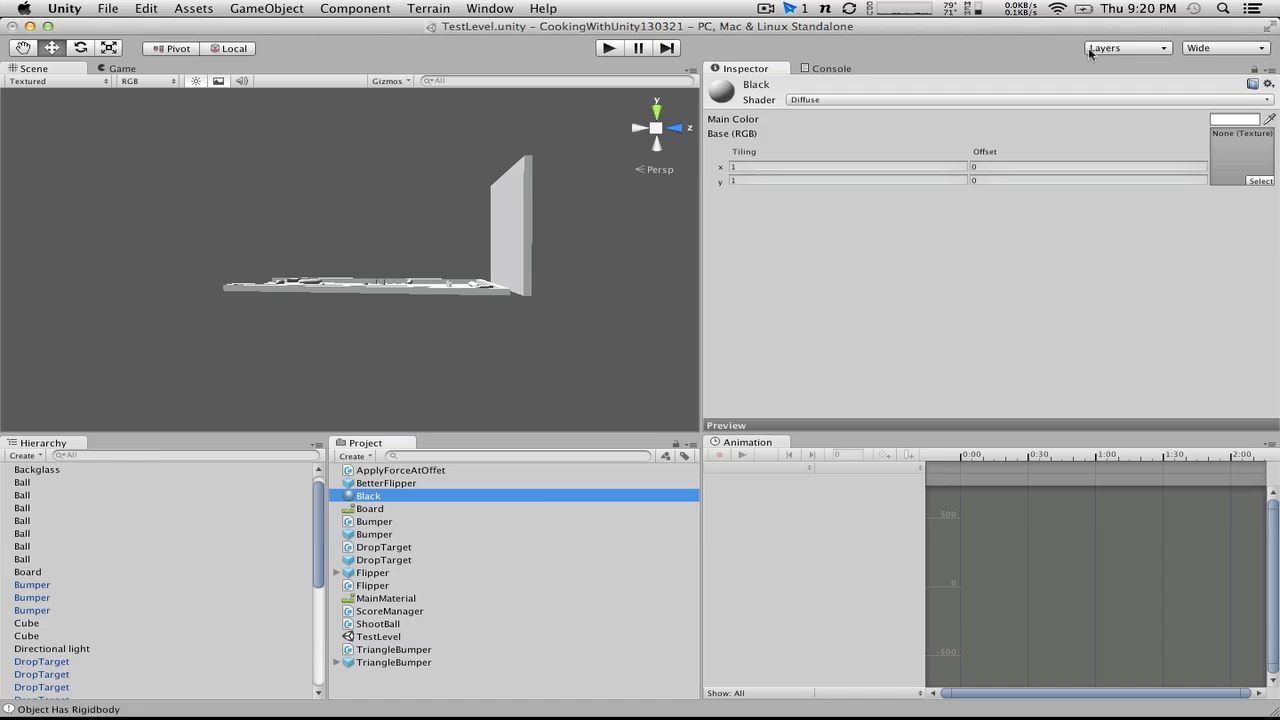
# Step: Set the Black material's main color to black and apply the material to the Backglass
pyautogui.click(1218, 119)
pyautogui.moveTo(70, 160); pyautogui.dragTo(259, 273)
pyautogui.click(10, 23)
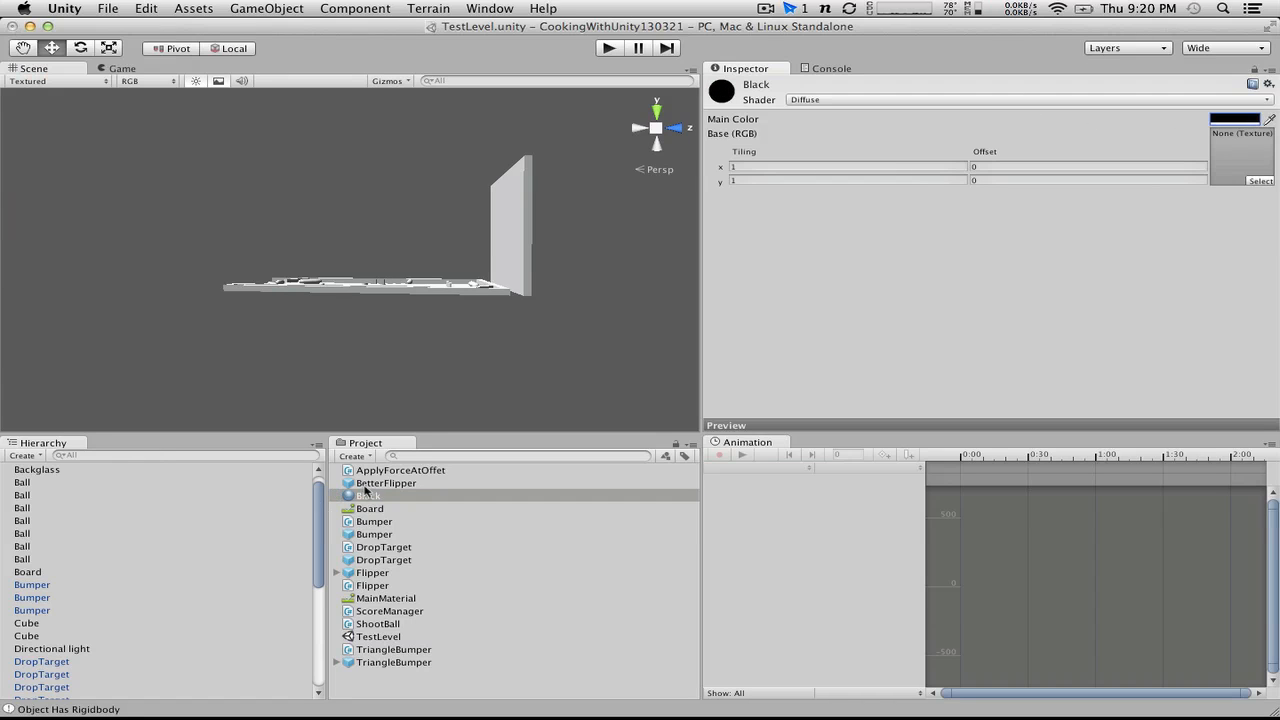
pyautogui.moveTo(365, 490); pyautogui.dragTo(530, 250)
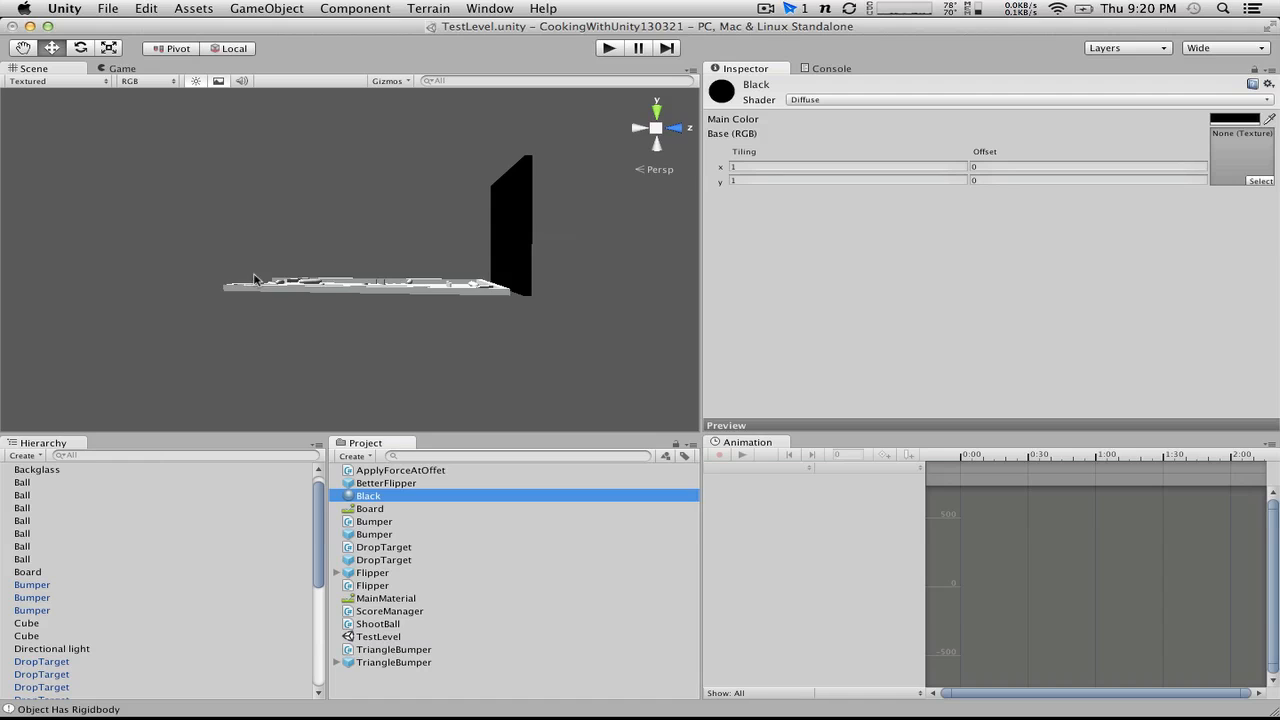
# Step: Play-test the level with both flippers to check how the black Backglass looks behind the table, and stop the game
pyautogui.keyDown('alt'); pyautogui.moveTo(254, 280); pyautogui.dragTo(360, 305); pyautogui.keyUp('alt')
pyautogui.click(608, 48)
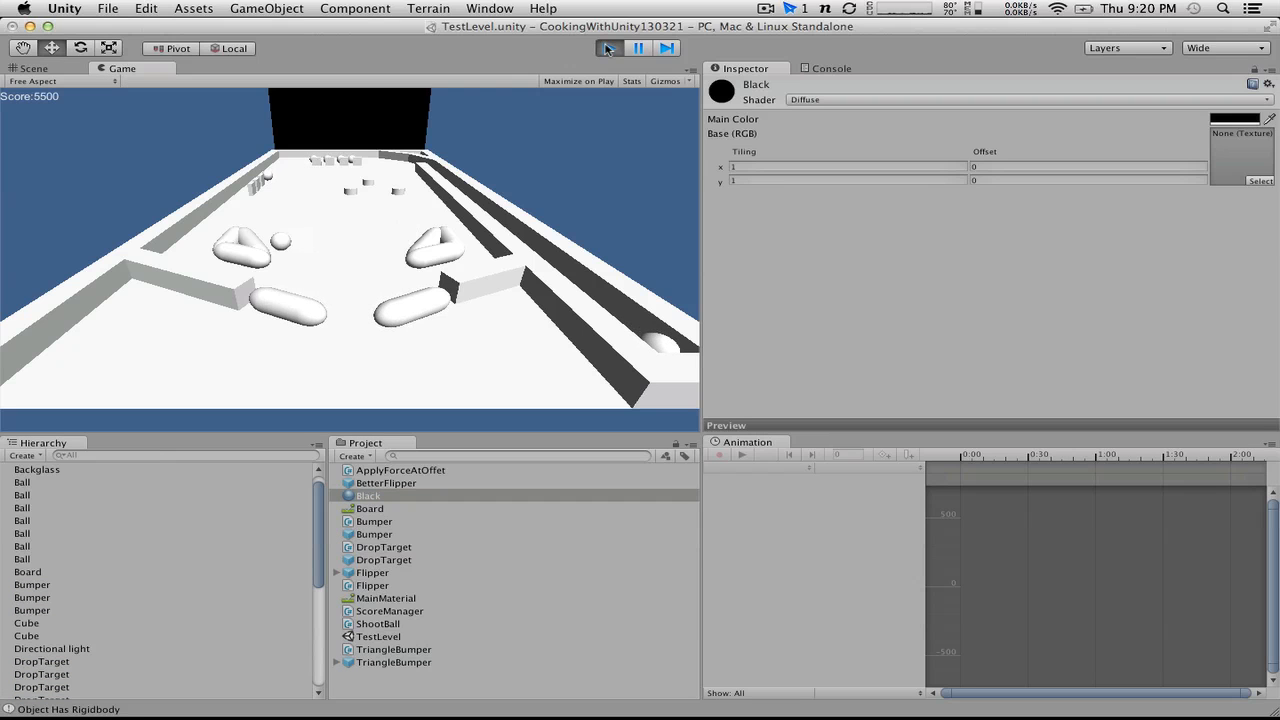
pyautogui.press('Right')
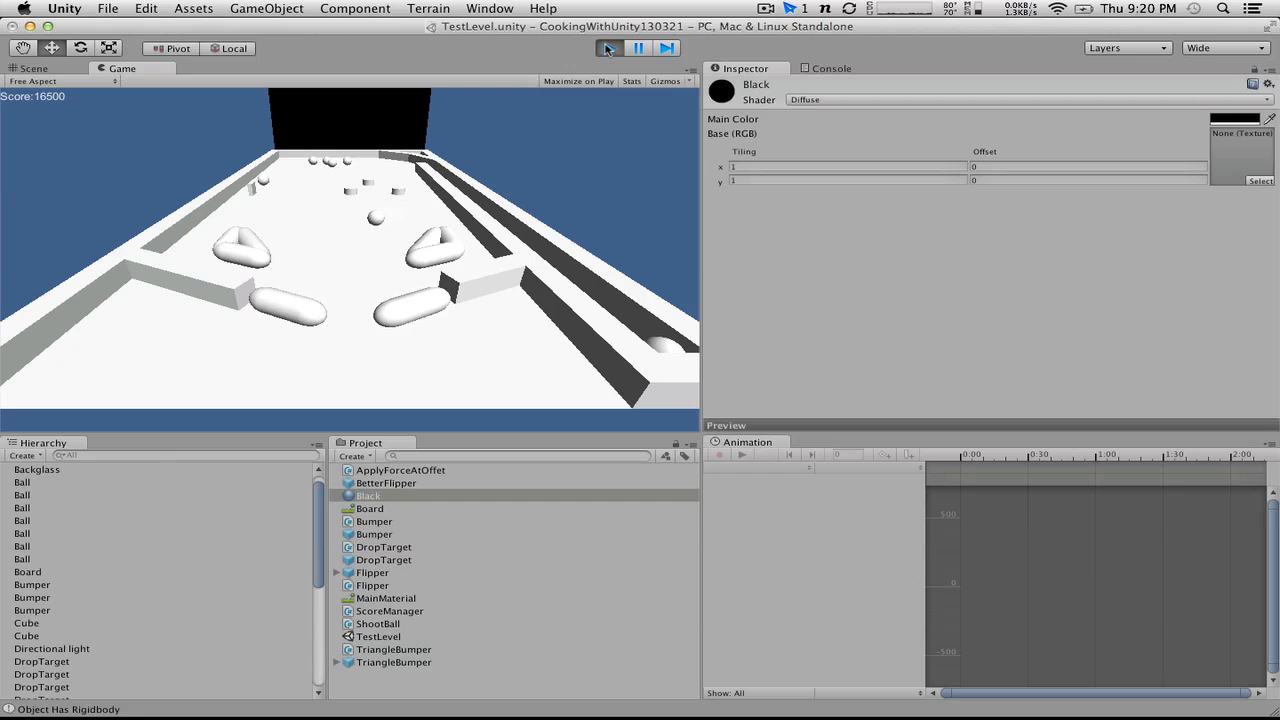
pyautogui.press('Left')
pyautogui.click(612, 49)
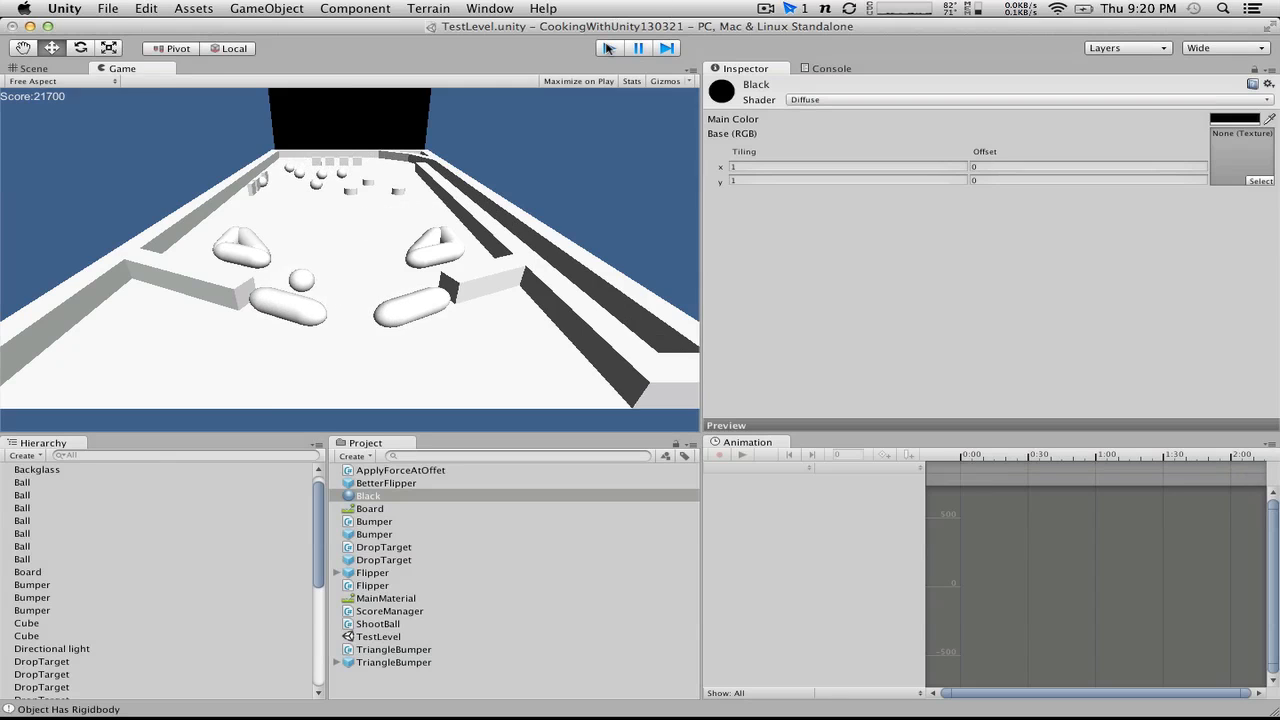
# Step: Add a 3D Text object to the scene for the Backglass
pyautogui.keyDown('alt'); pyautogui.moveTo(451, 194); pyautogui.dragTo(328, 254); pyautogui.keyUp('alt')
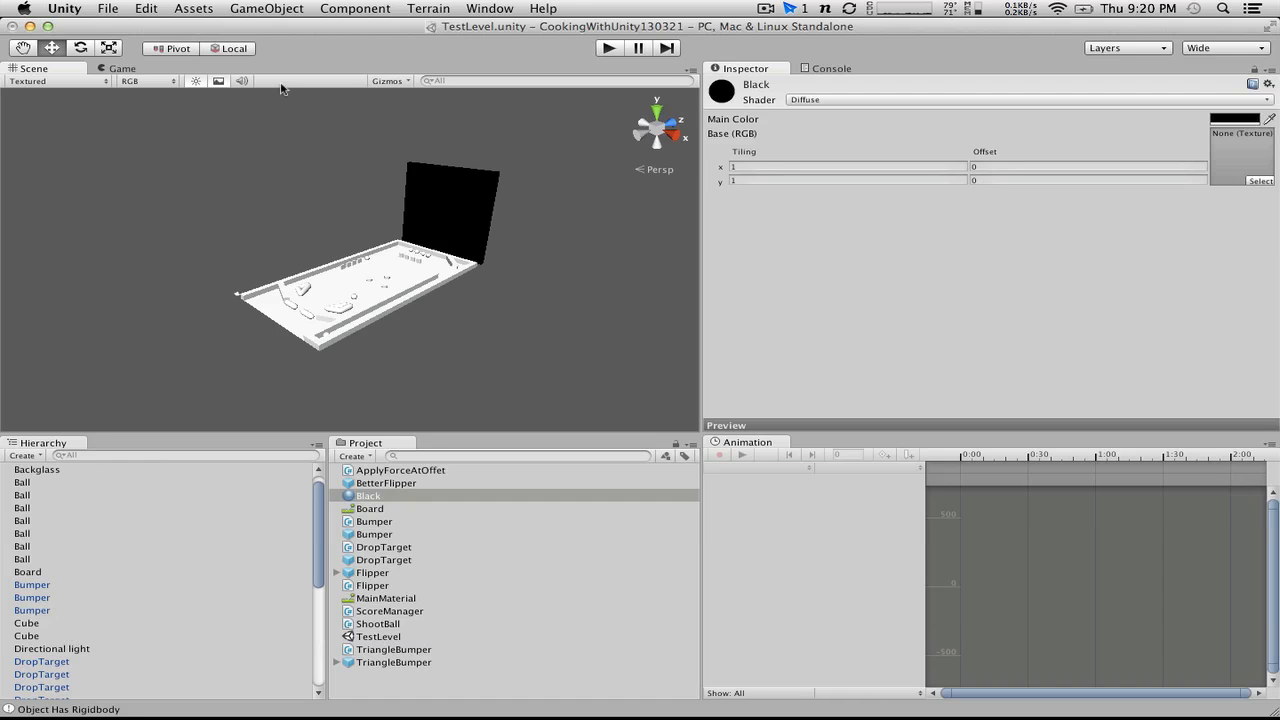
pyautogui.click(269, 8)
pyautogui.moveTo(370, 80)
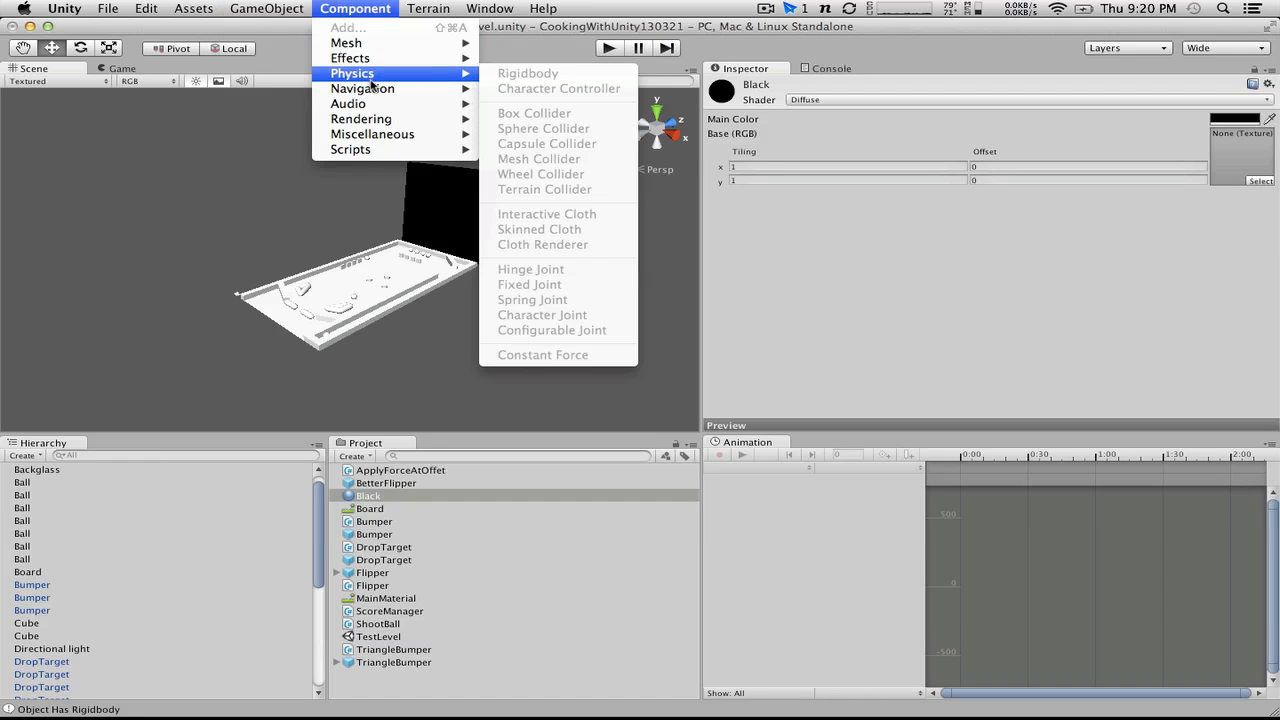
pyautogui.moveTo(268, 7)
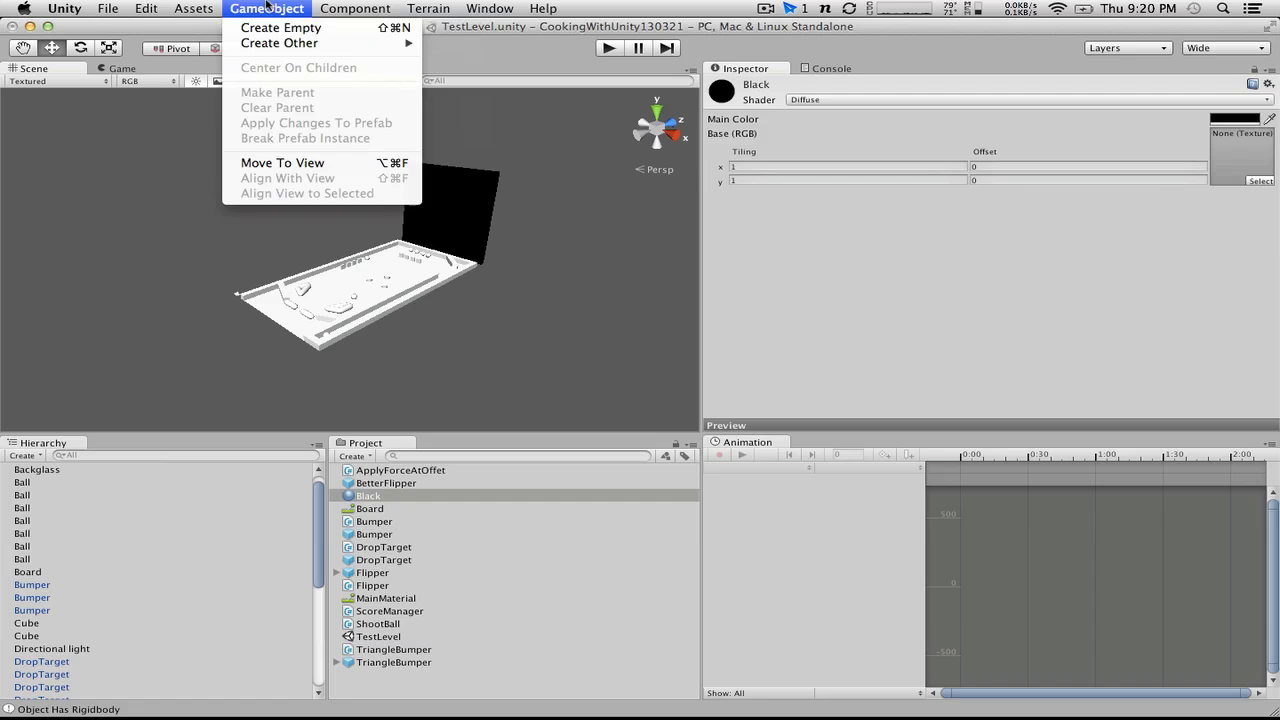
pyautogui.moveTo(295, 43)
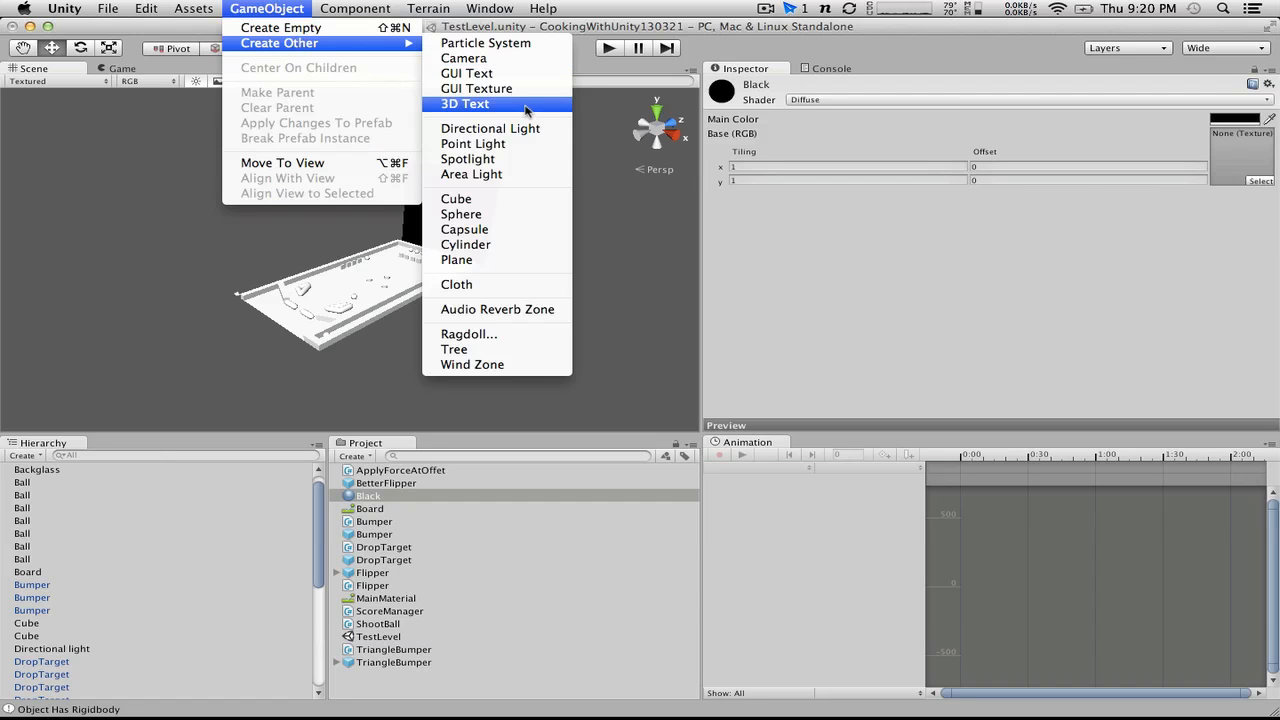
pyautogui.click(526, 105)
pyautogui.keyDown('alt'); pyautogui.moveTo(320, 198); pyautogui.dragTo(751, 86); pyautogui.keyUp('alt')
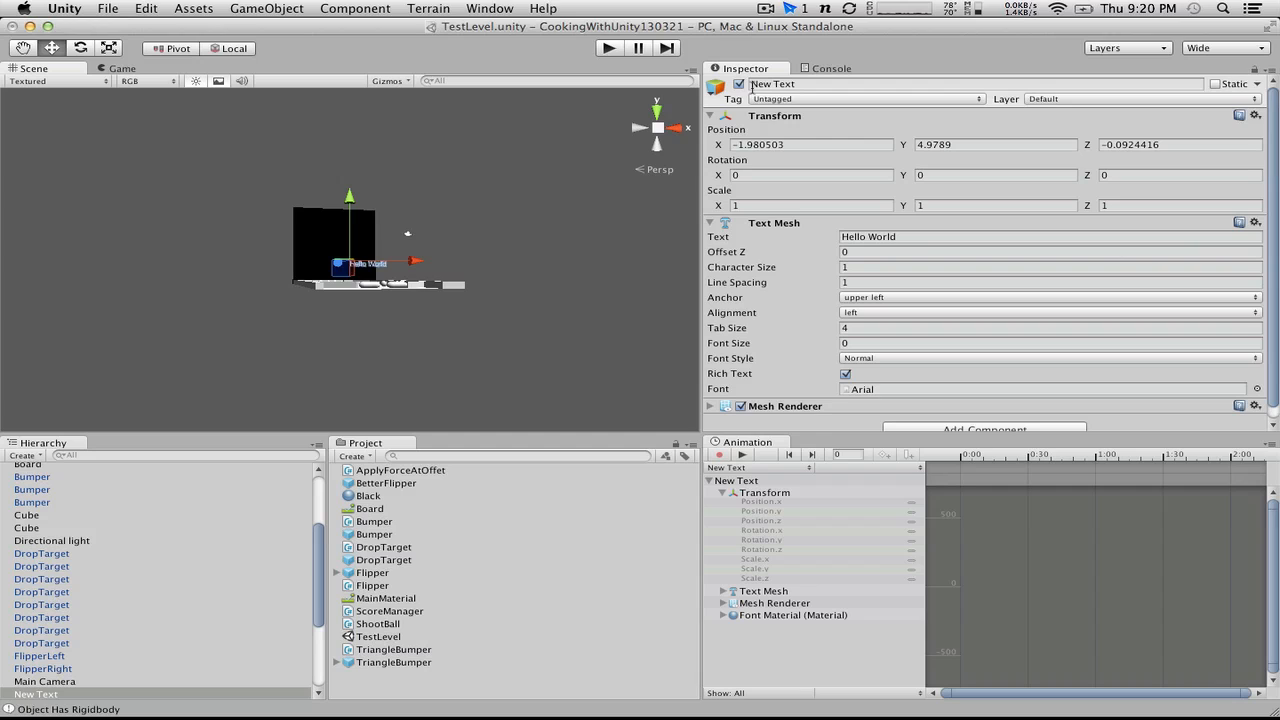
# Step: Select the Hello World 3D text in the scene and set its font size to 100
pyautogui.keyDown('alt'); pyautogui.moveTo(605, 287); pyautogui.dragTo(384, 324); pyautogui.keyUp('alt')
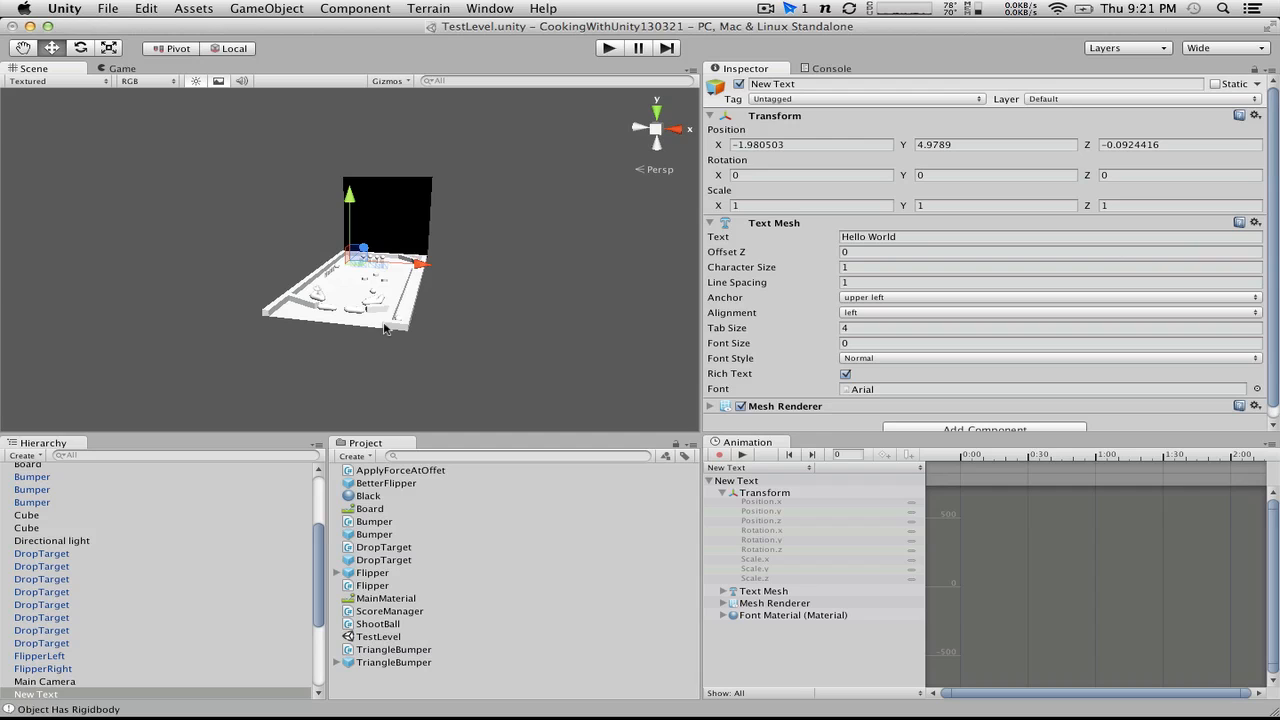
pyautogui.click(482, 232)
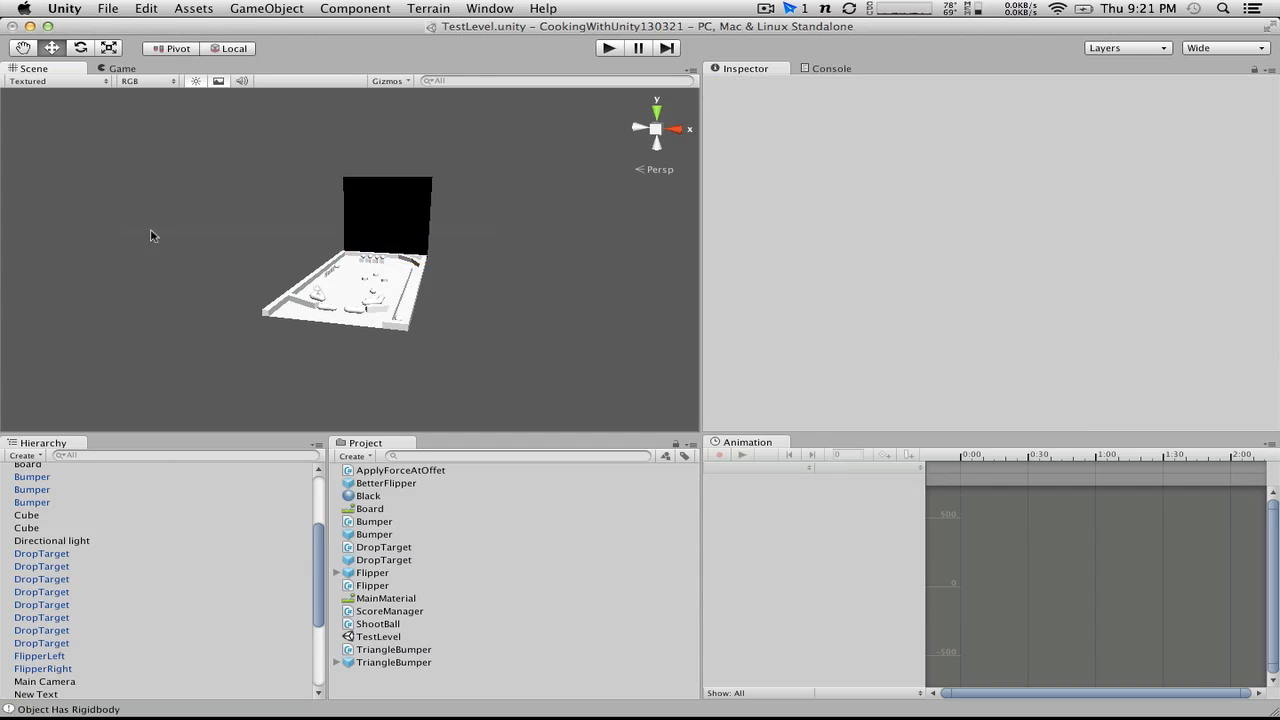
pyautogui.keyDown('alt'); pyautogui.moveTo(486, 244); pyautogui.dragTo(951, 348); pyautogui.keyUp('alt')
pyautogui.click(357, 266)
pyautogui.scroll(10, 636, 282)
pyautogui.scroll(-1, 966, 372)
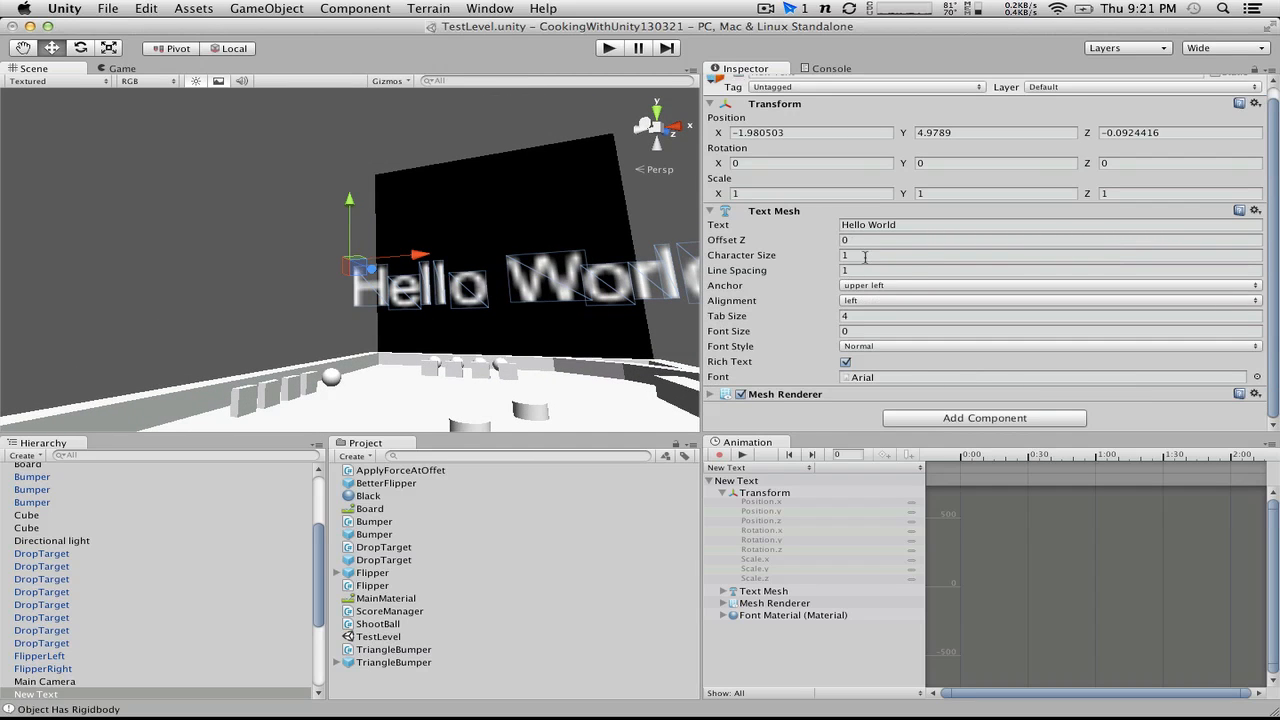
pyautogui.click(880, 331)
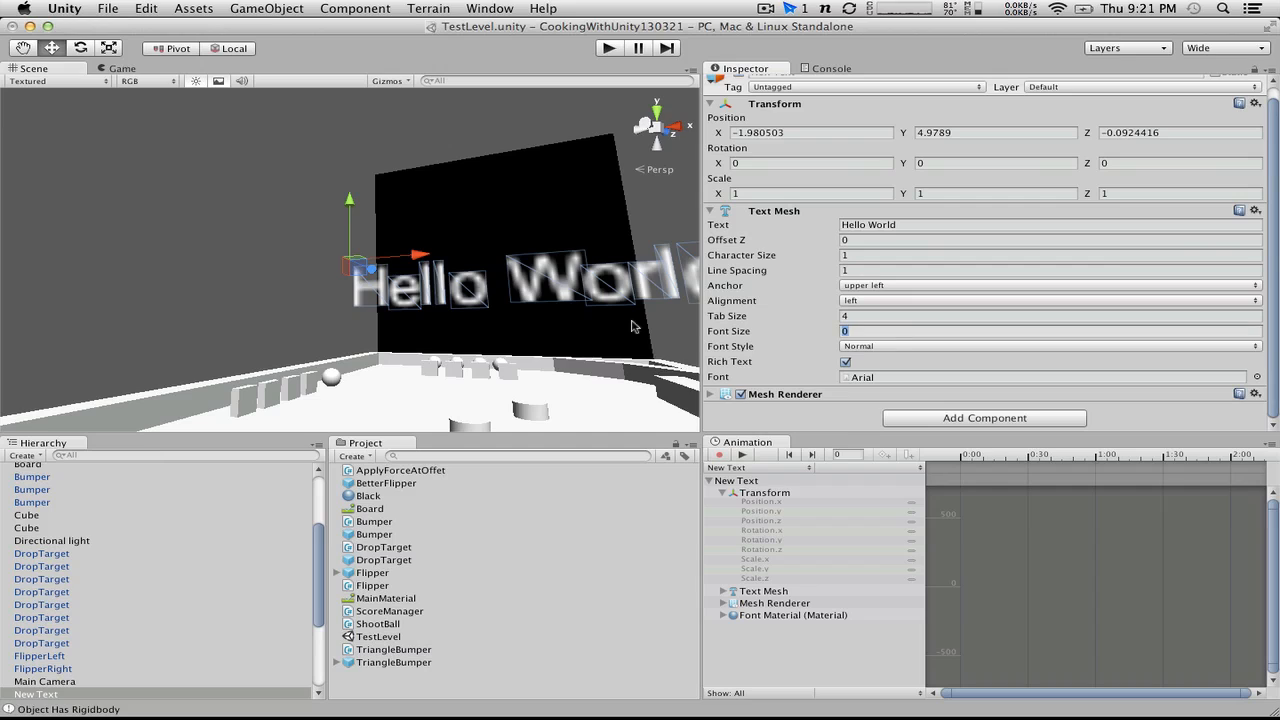
pyautogui.write('100')
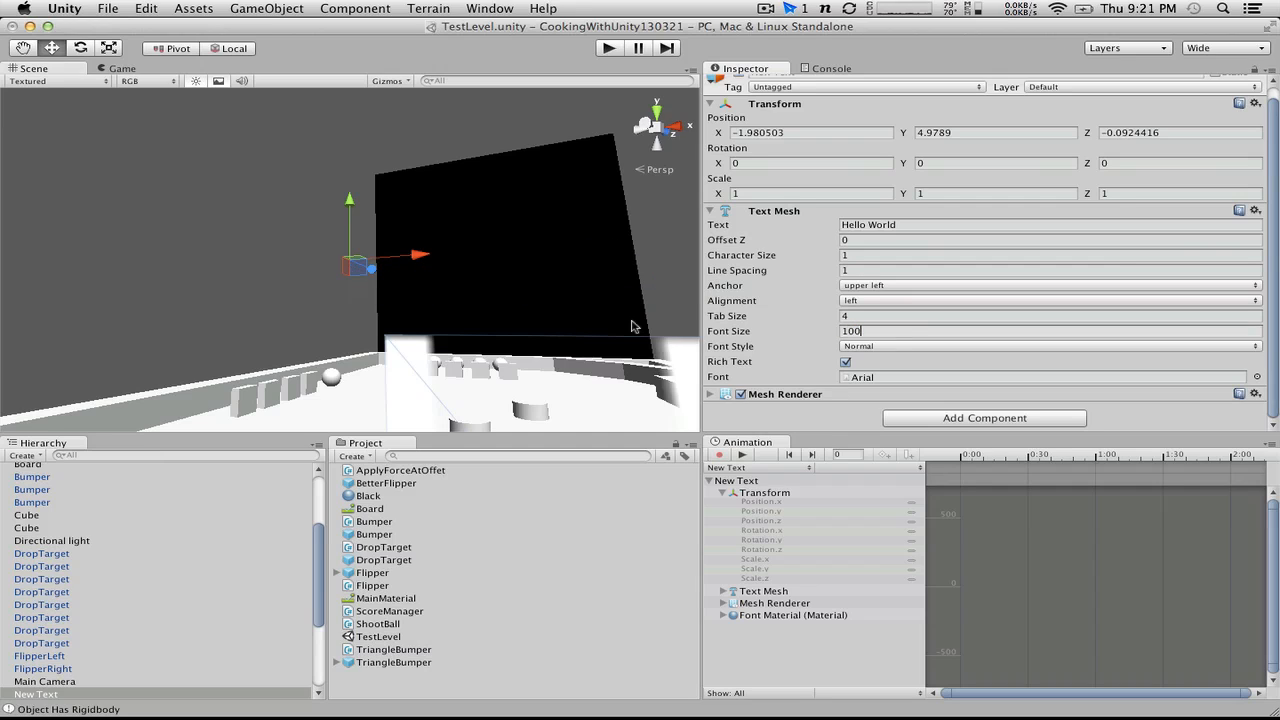
# Step: Scale the Hello World text to 0.1 in X and Y and view it head-on against the black backglass
pyautogui.click(820, 192)
pyautogui.write('0.1')
pyautogui.click(938, 194)
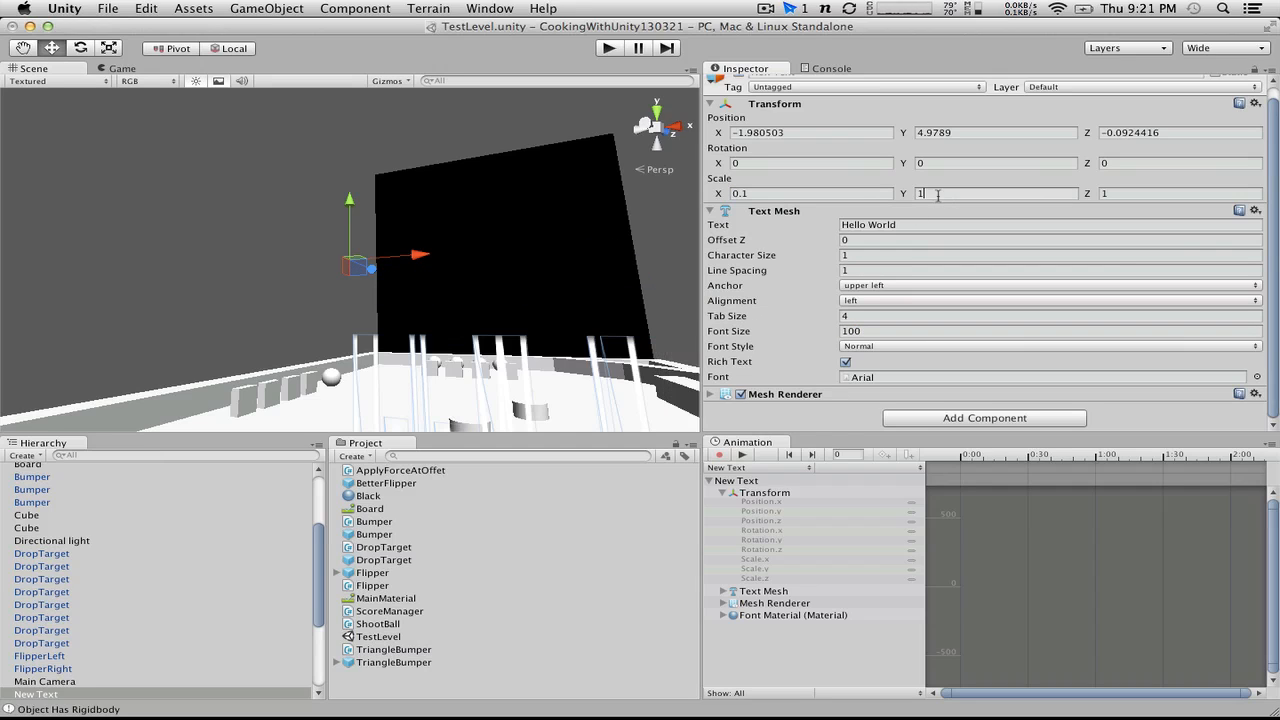
pyautogui.write('.1')
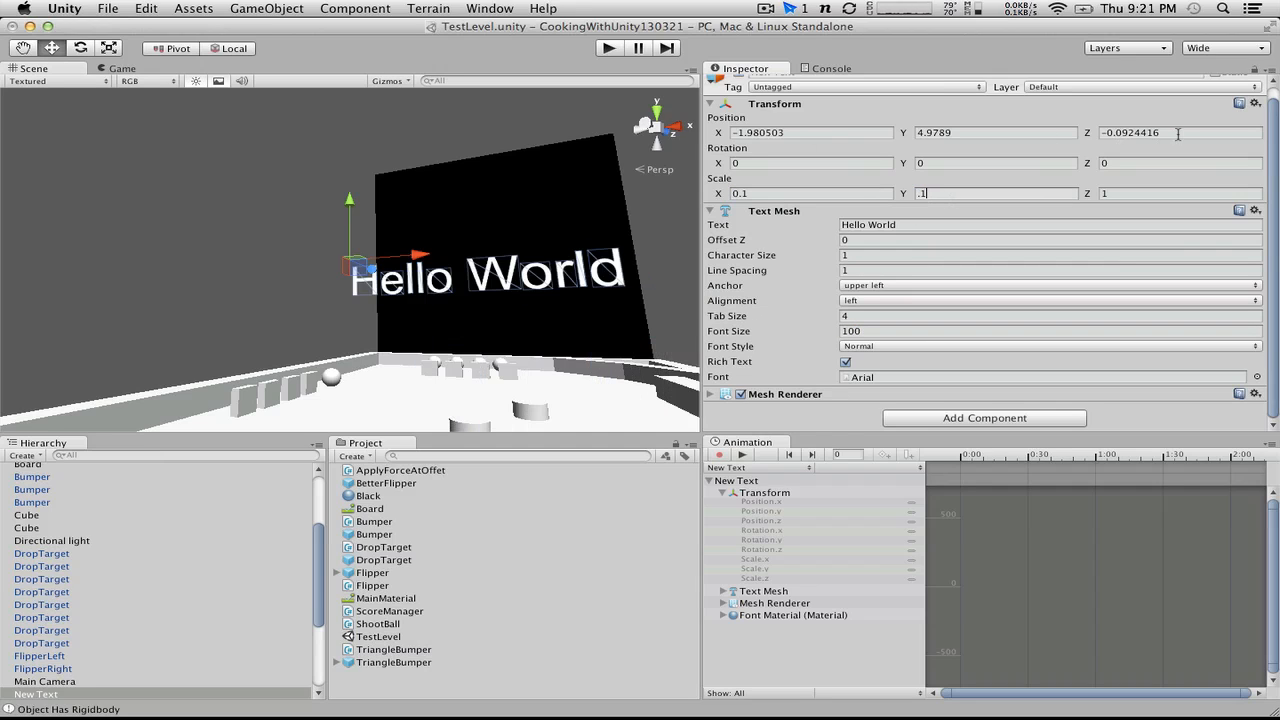
pyautogui.click(1143, 193)
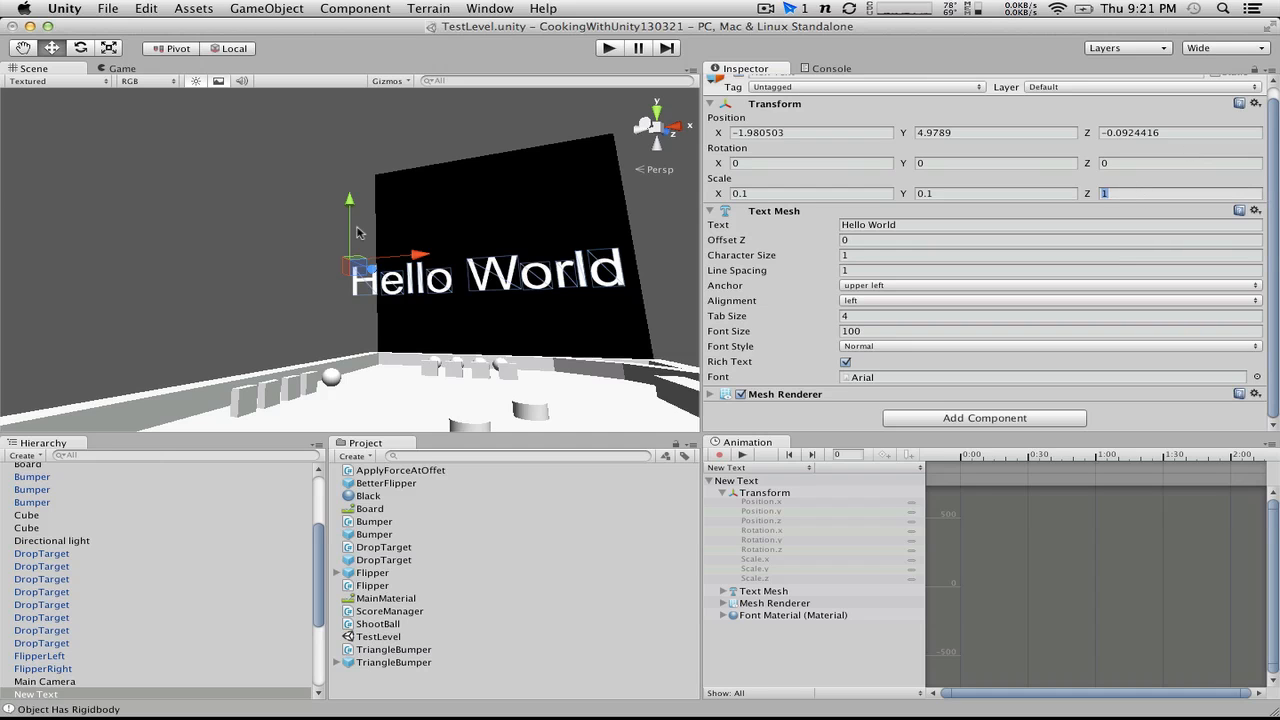
pyautogui.keyDown('alt'); pyautogui.moveTo(358, 232); pyautogui.dragTo(482, 296); pyautogui.keyUp('alt')
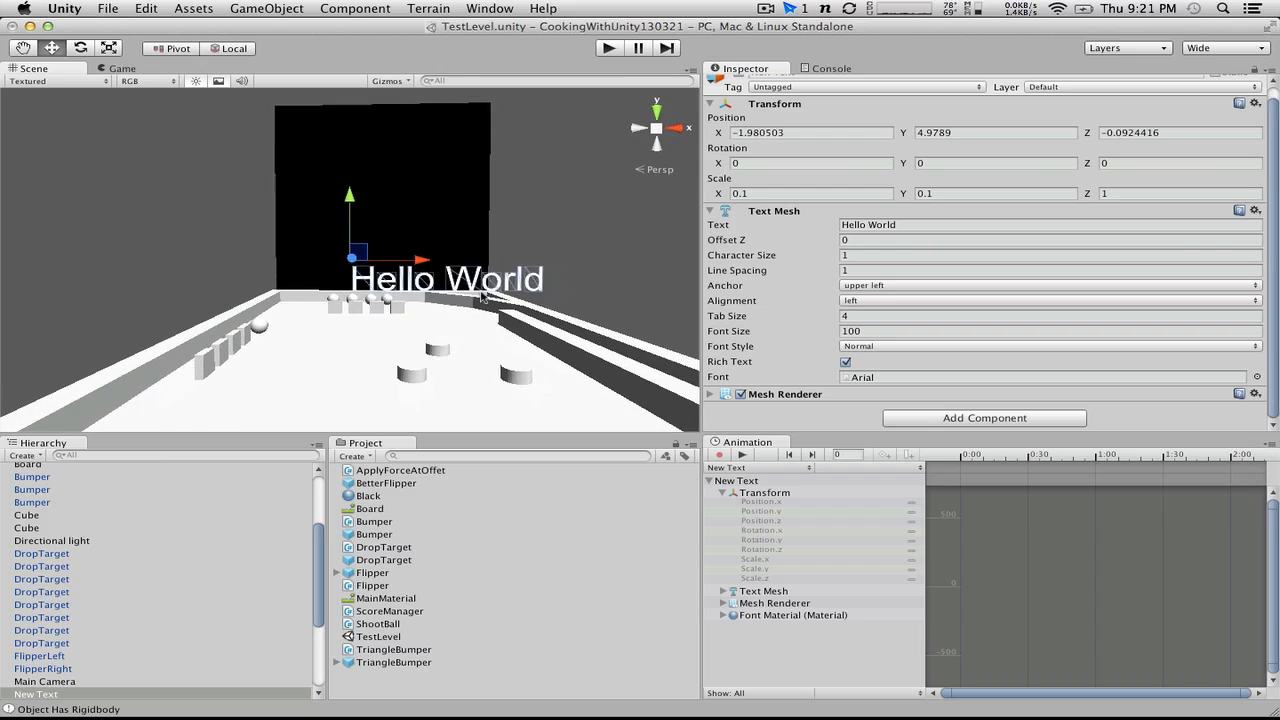
pyautogui.scroll(-4, 482, 296)
pyautogui.scroll(3, 482, 296)
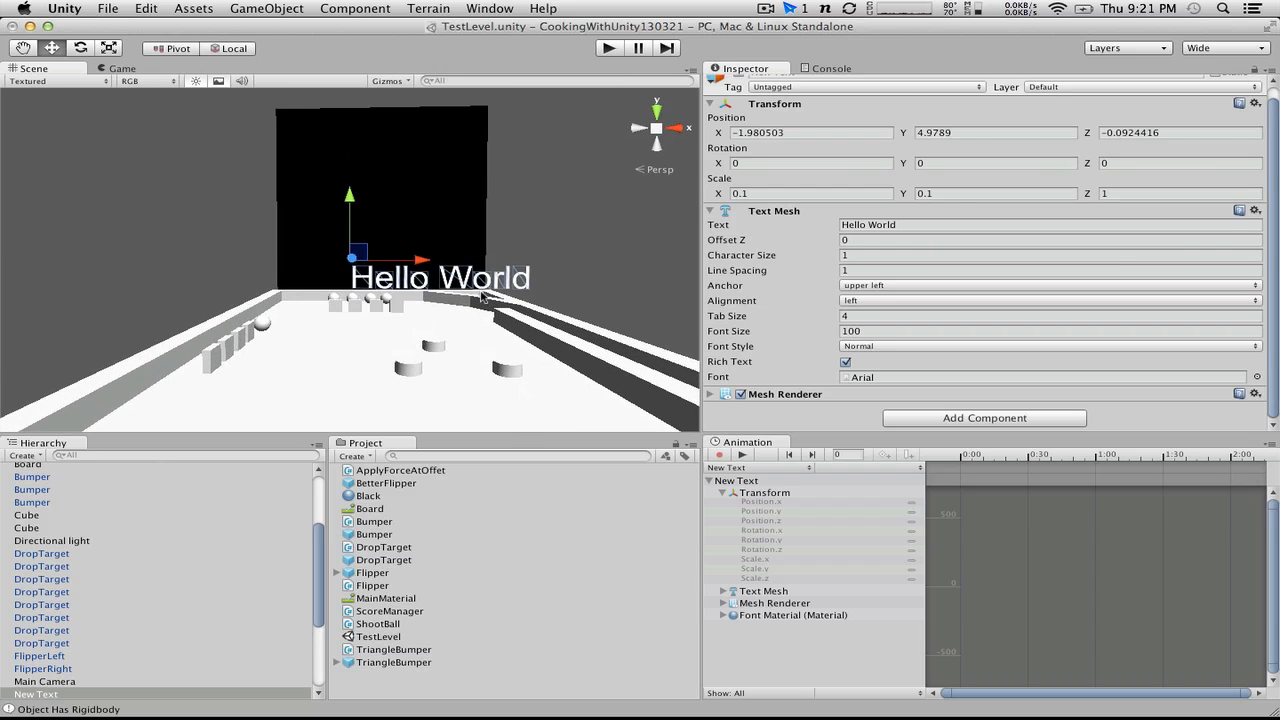
# Step: Switch to Chrome and search the web for "royalty free digital font" in a new tab
pyautogui.hotkey('ctrl', 'Right')
pyautogui.hotkey('ctrl', 'Right')
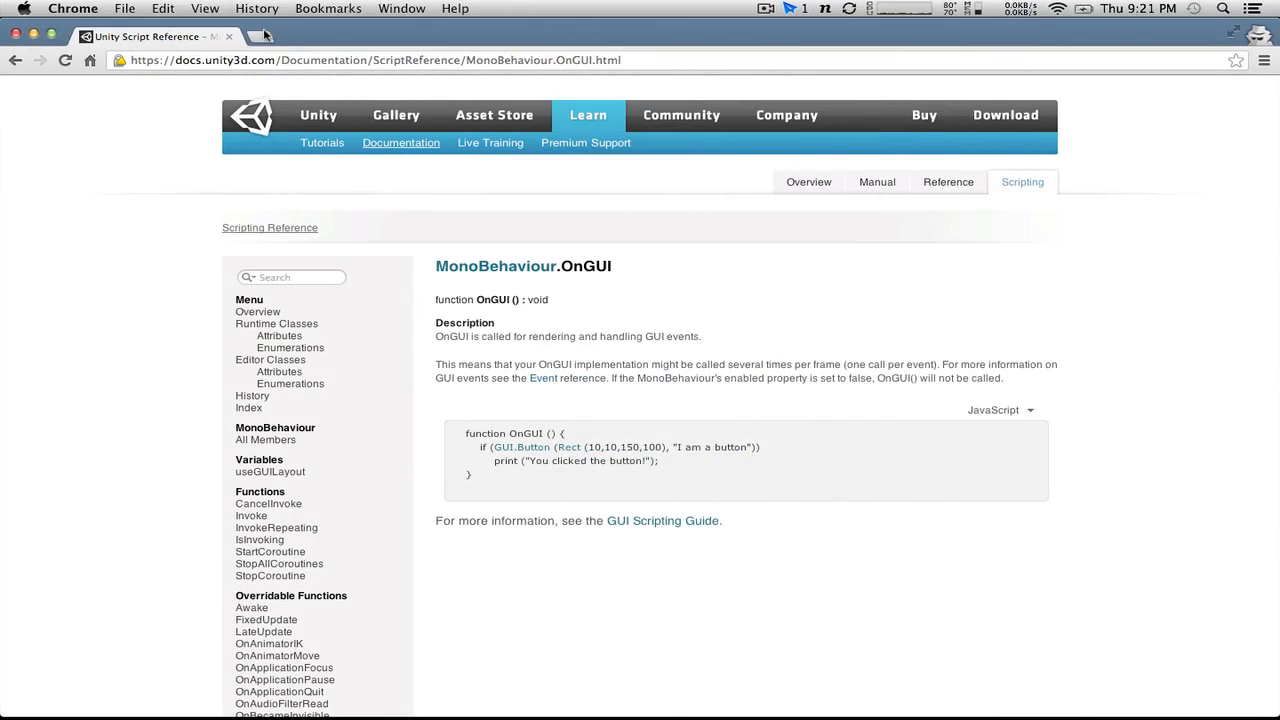
pyautogui.click(262, 36)
pyautogui.write('roy')
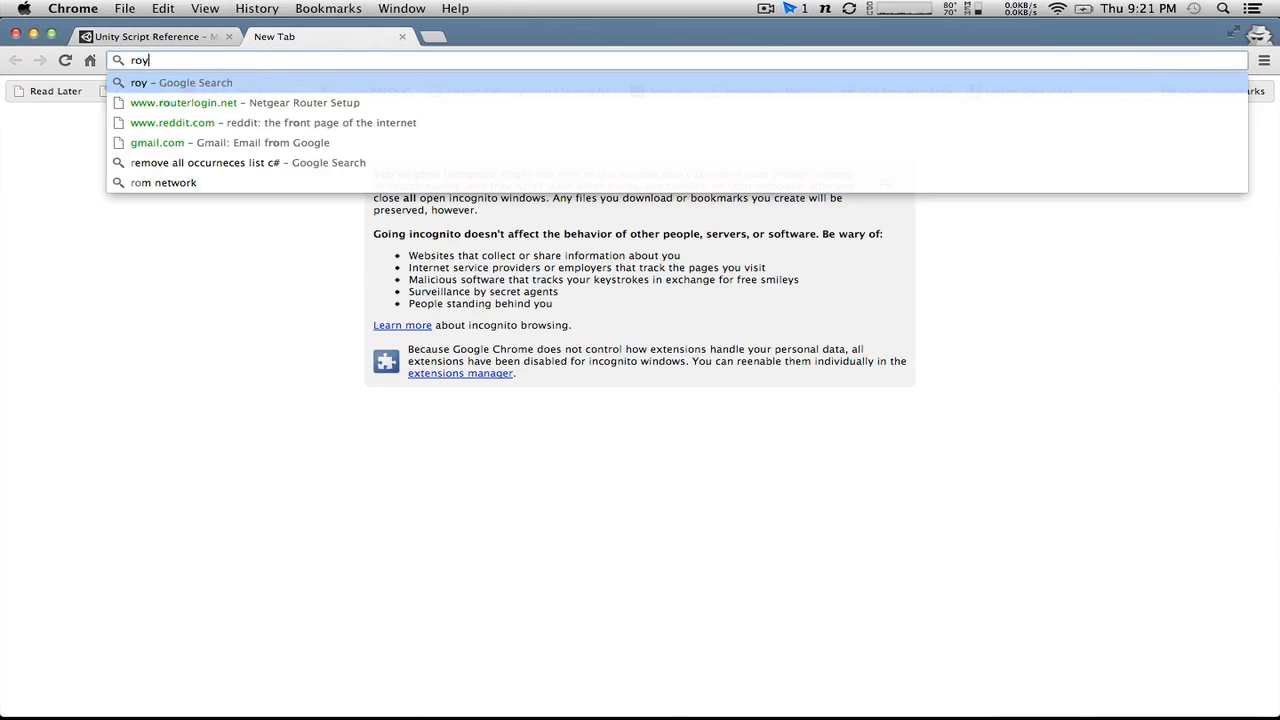
pyautogui.write('alty free ')
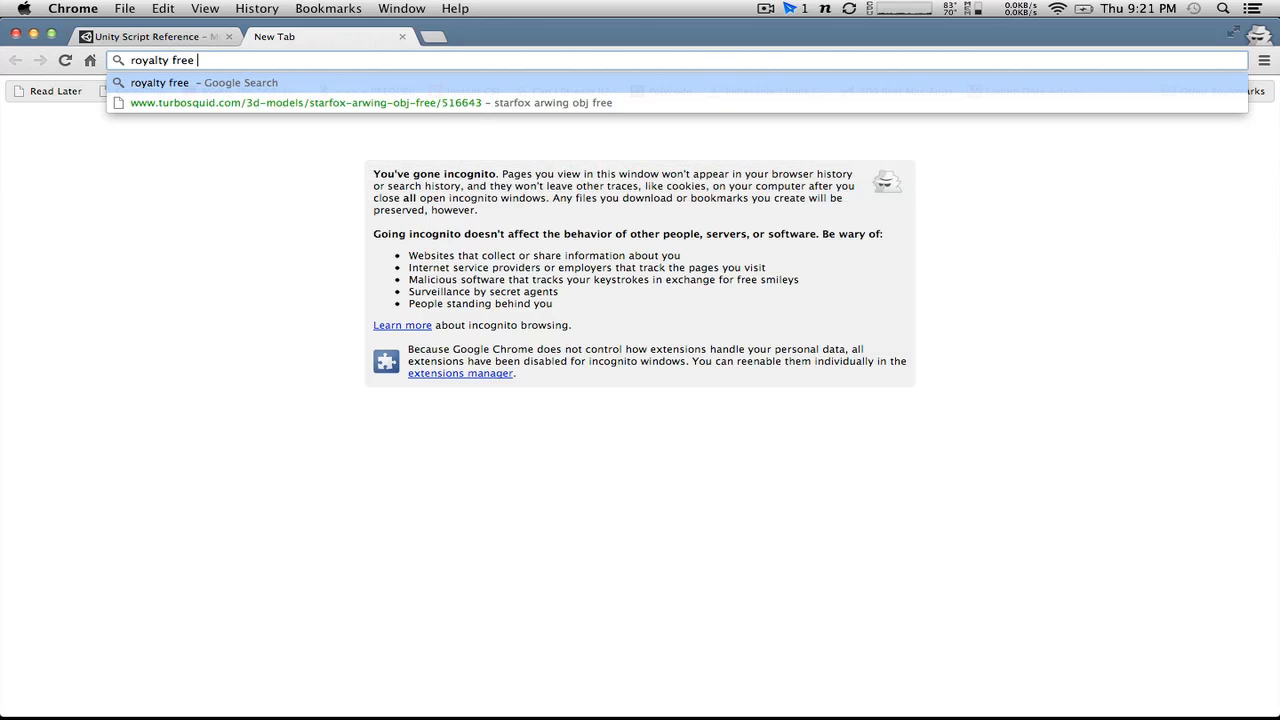
pyautogui.write('digital font')
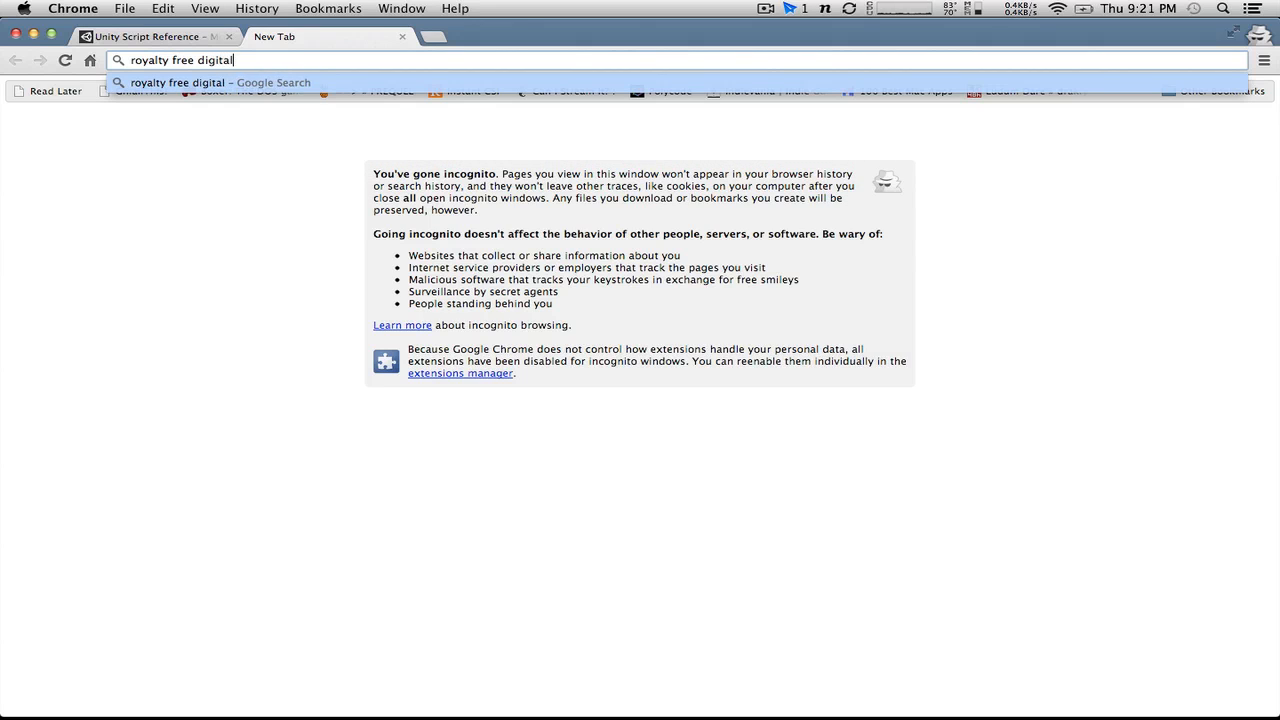
pyautogui.press('Return')
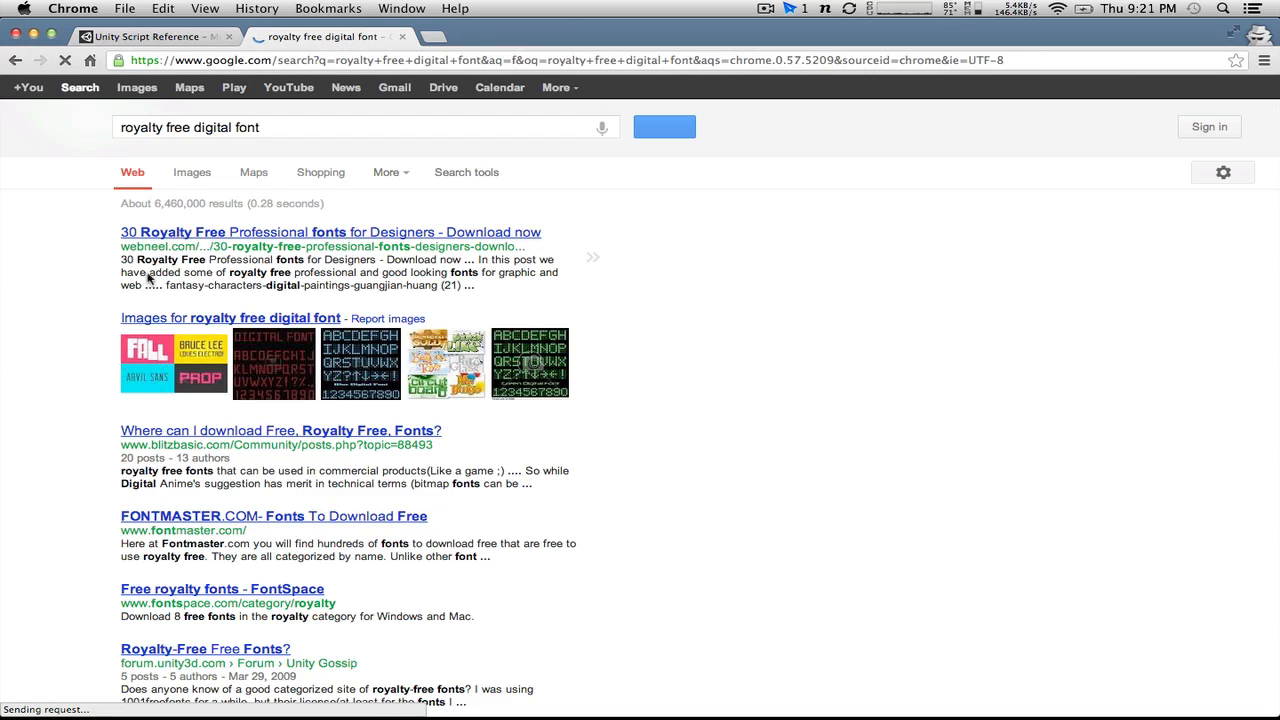
# Step: Check the webneel and FontSpace results for a digital font, returning to the search results after each
pyautogui.click(220, 232)
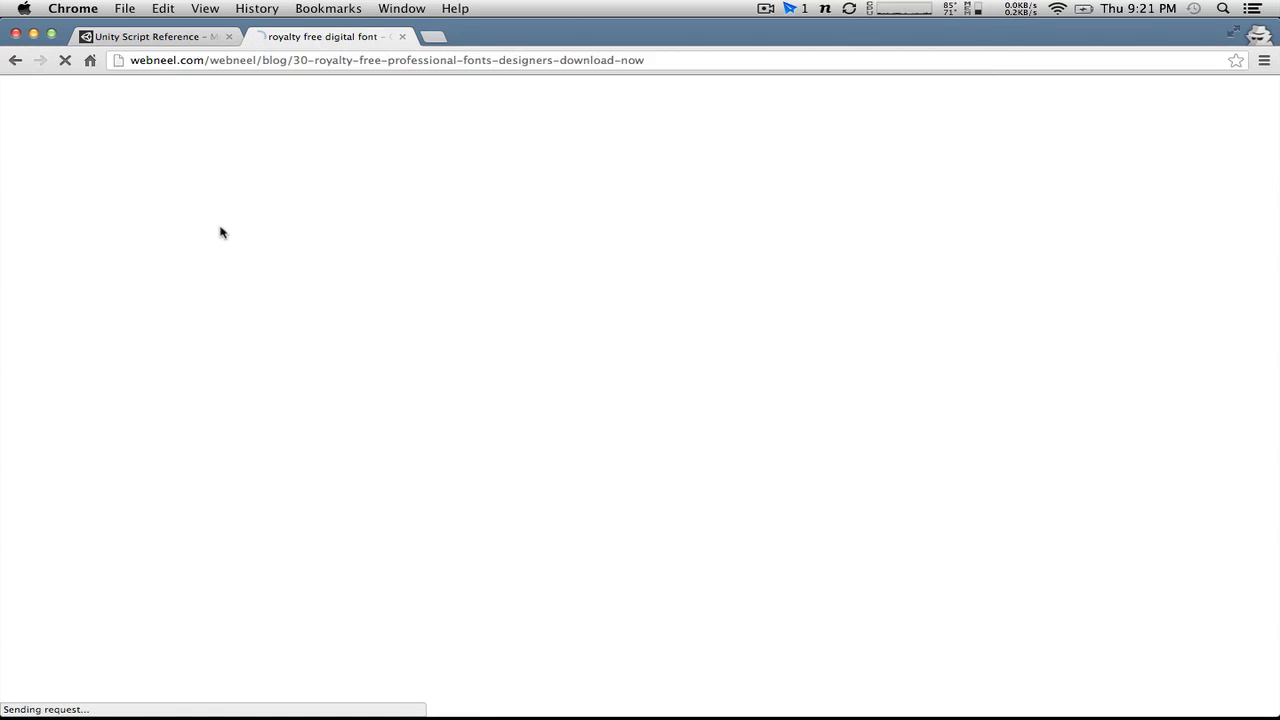
pyautogui.click(14, 60)
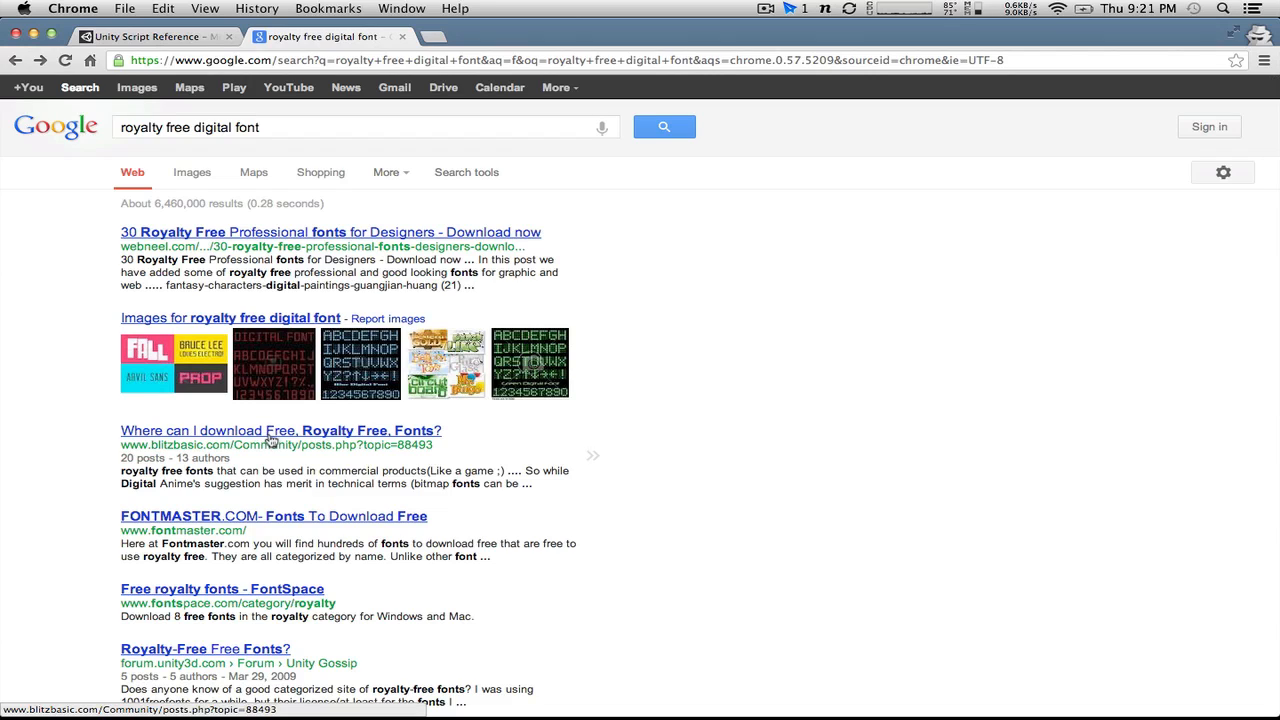
pyautogui.click(172, 594)
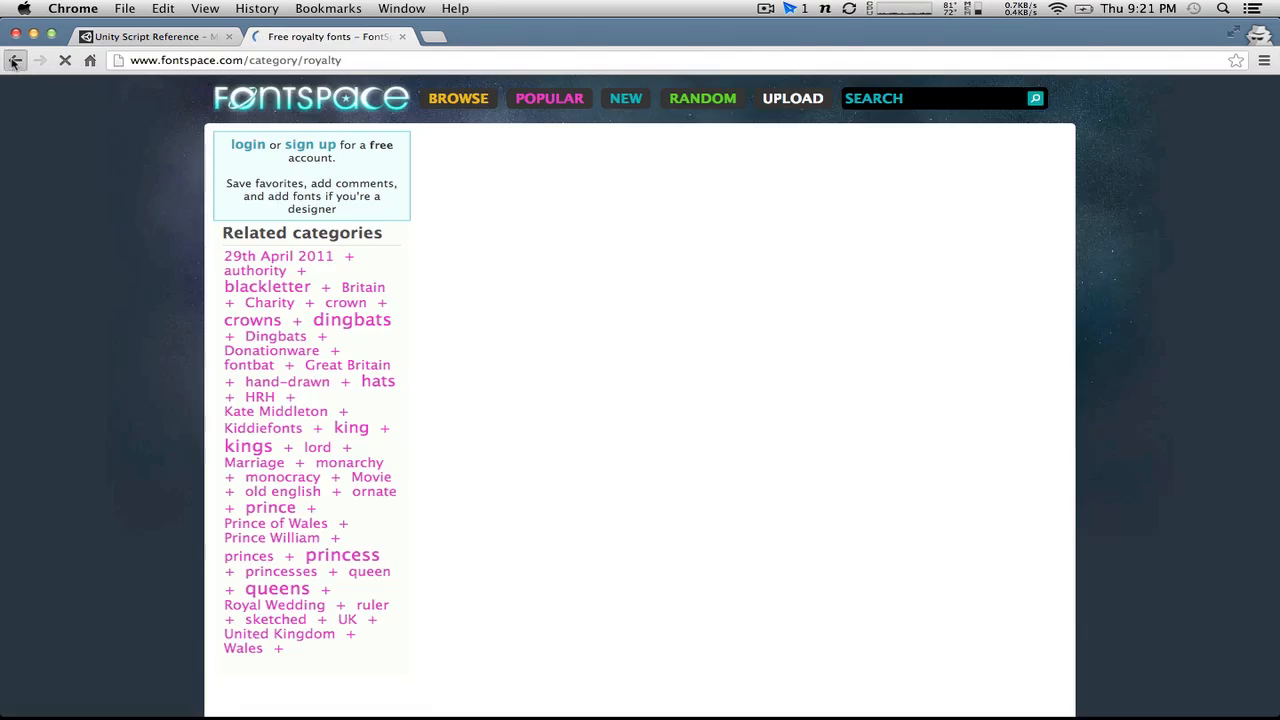
pyautogui.click(16, 61)
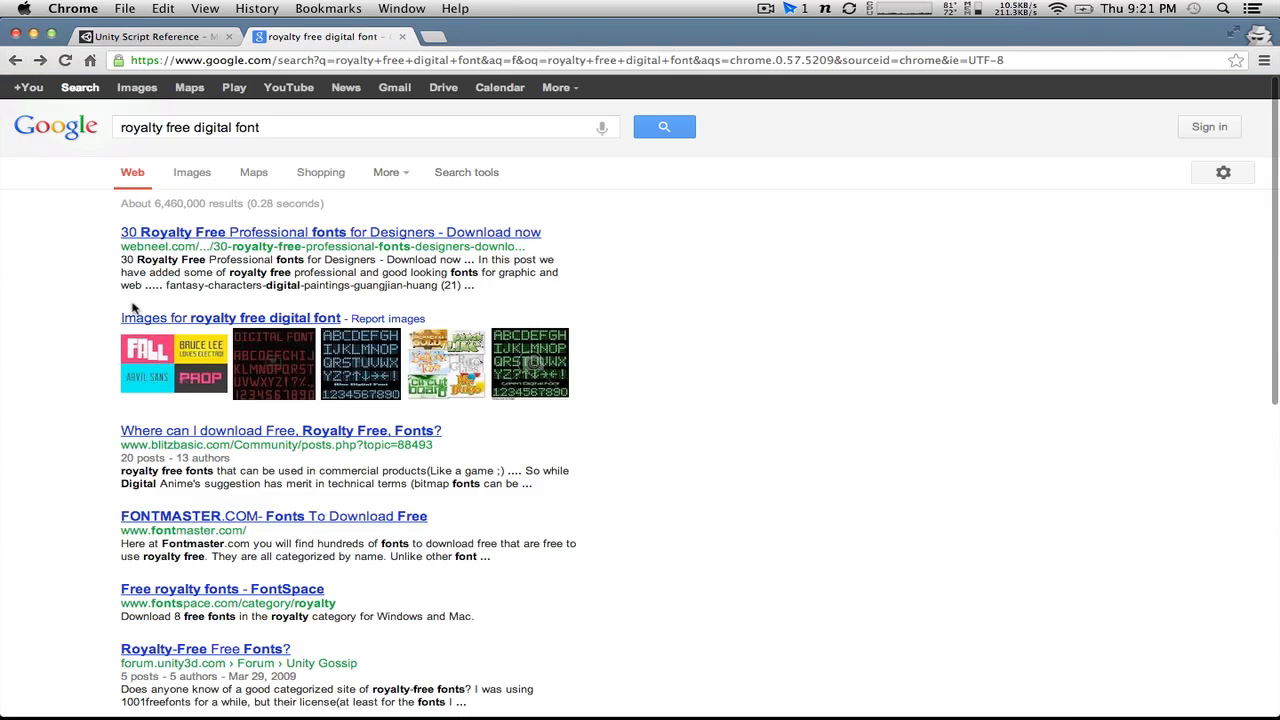
pyautogui.scroll(-5, 133, 309)
pyautogui.scroll(5, 130, 309)
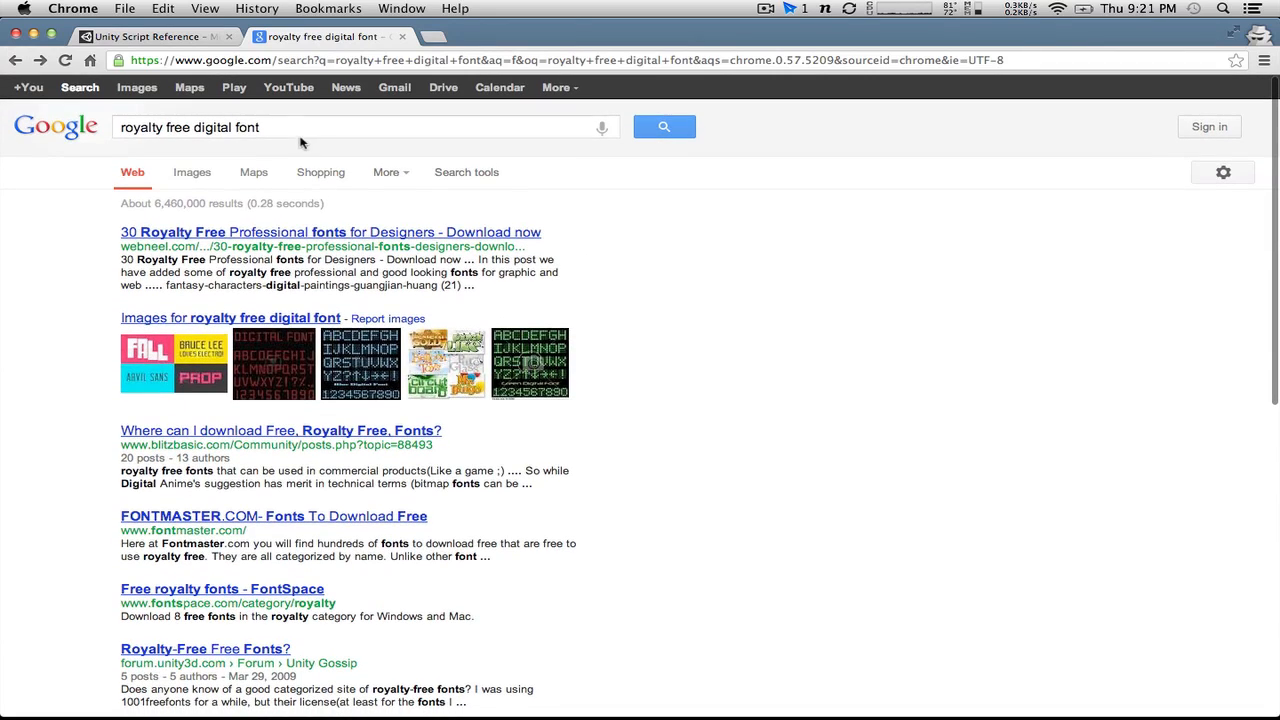
# Step: Broaden the web search to "royalty free fonts" and look through the results
pyautogui.moveTo(262, 127); pyautogui.dragTo(197, 127)
pyautogui.write('fonts')
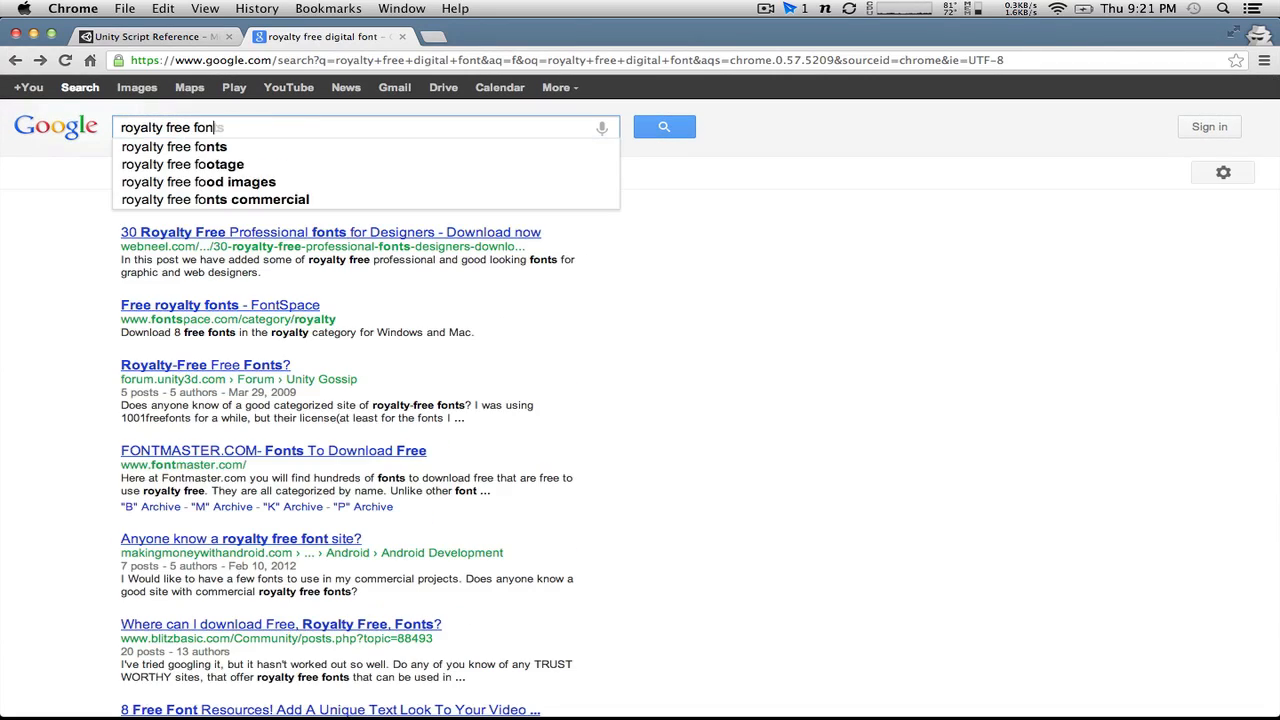
pyautogui.press('Return')
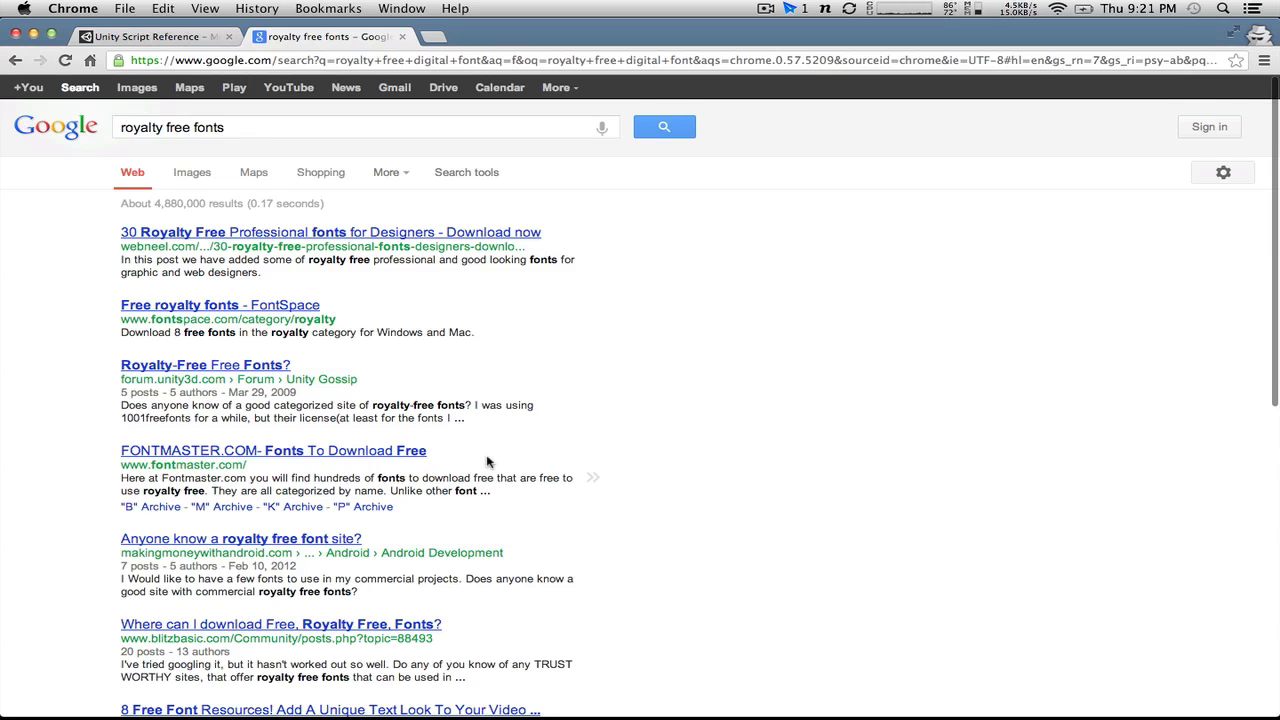
pyautogui.scroll(-1, 487, 456)
pyautogui.scroll(-5, 487, 456)
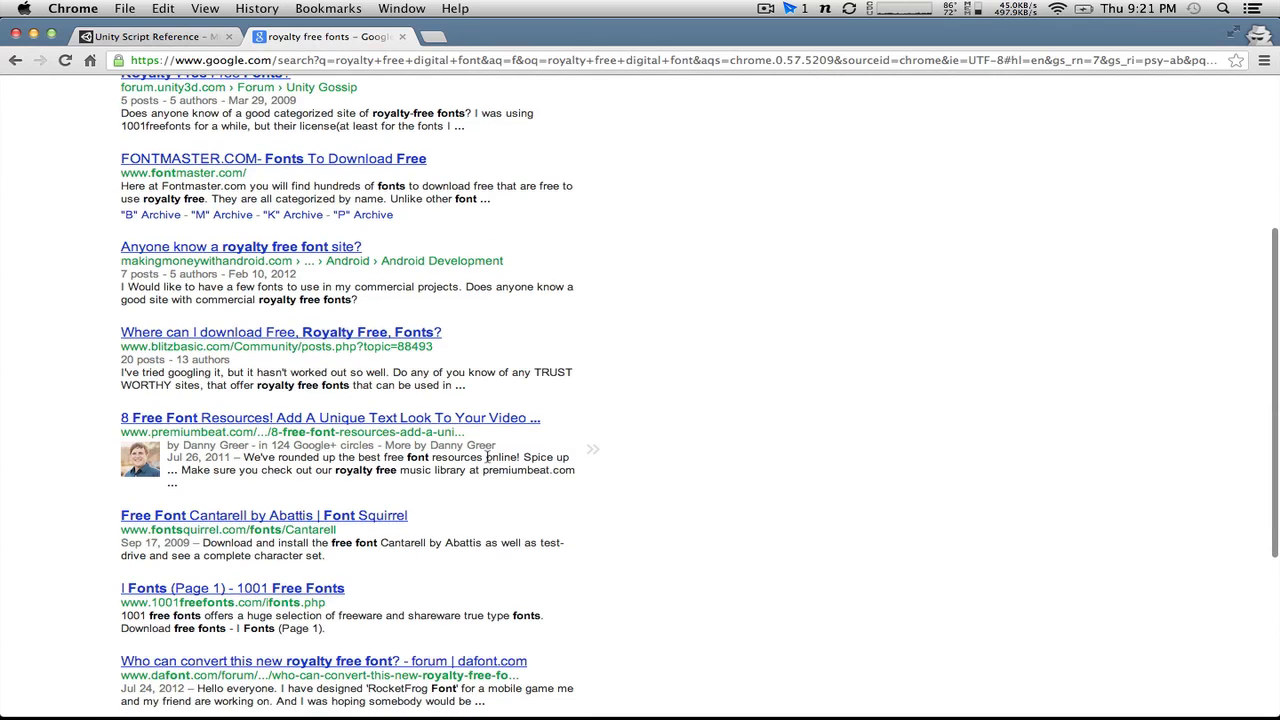
# Step: Open the blitzbasic.com thread about downloading royalty-free fonts and read the replies for recommended font sites
pyautogui.click(330, 334)
pyautogui.scroll(-3, 676, 430)
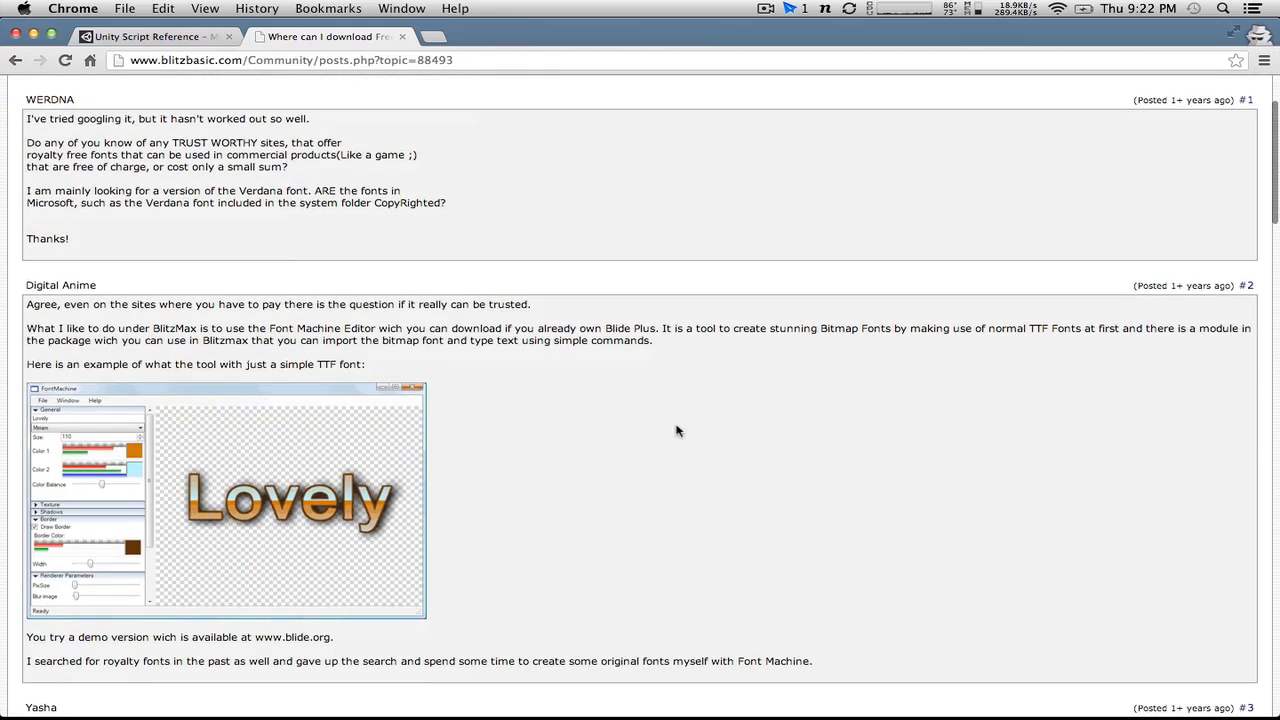
pyautogui.scroll(-10, 676, 430)
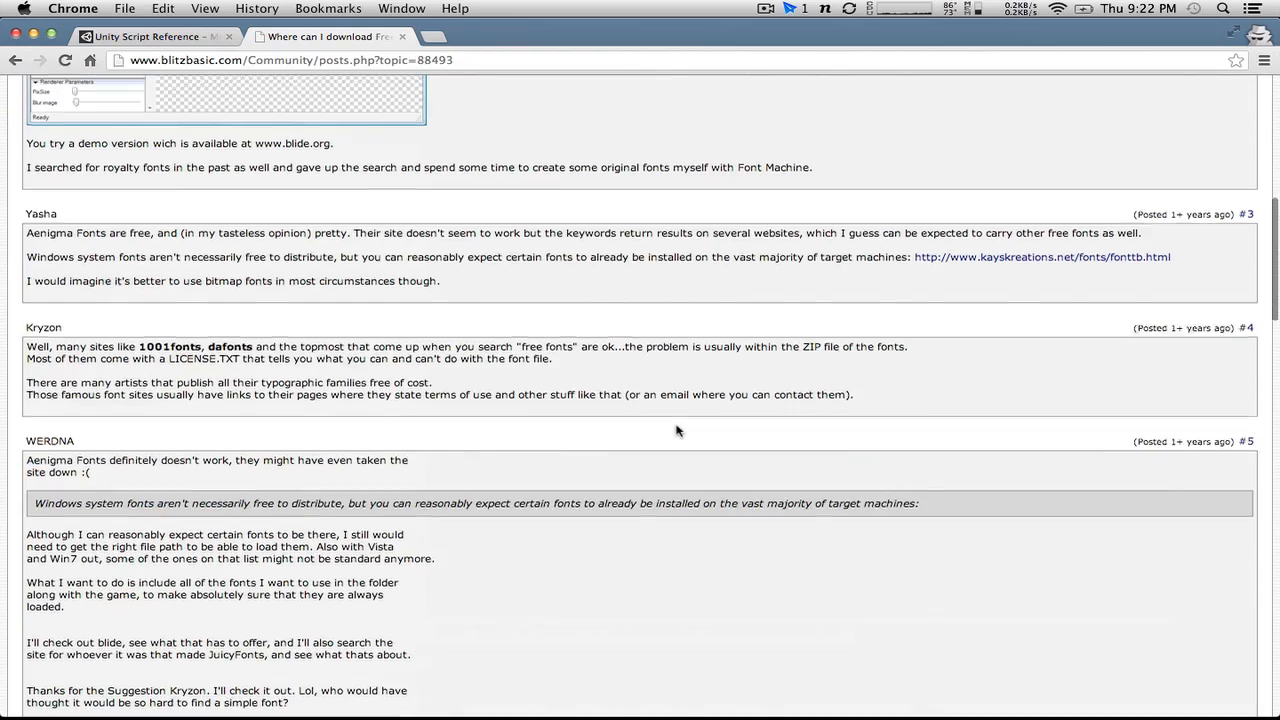
pyautogui.scroll(14, 676, 430)
pyautogui.scroll(-12, 676, 430)
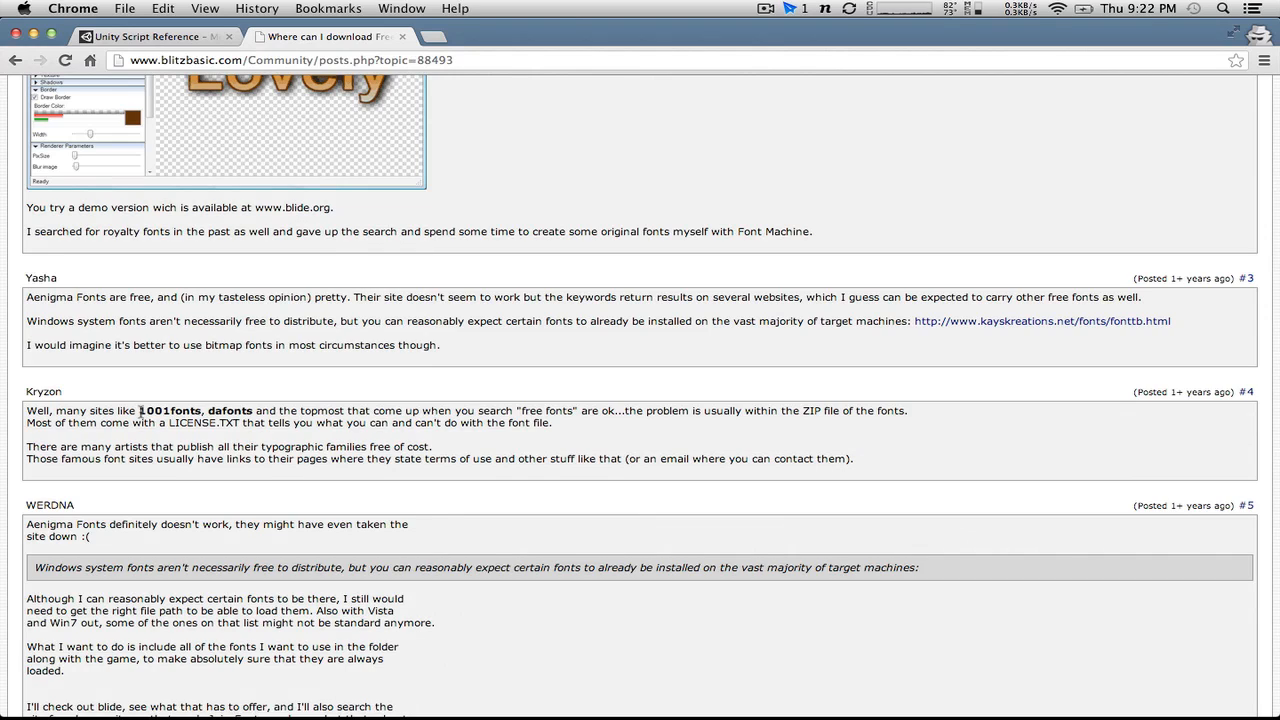
# Step: Look up the 1001fonts site named in the forum thread and open its home page in a new tab
pyautogui.moveTo(155, 411); pyautogui.dragTo(211, 411)
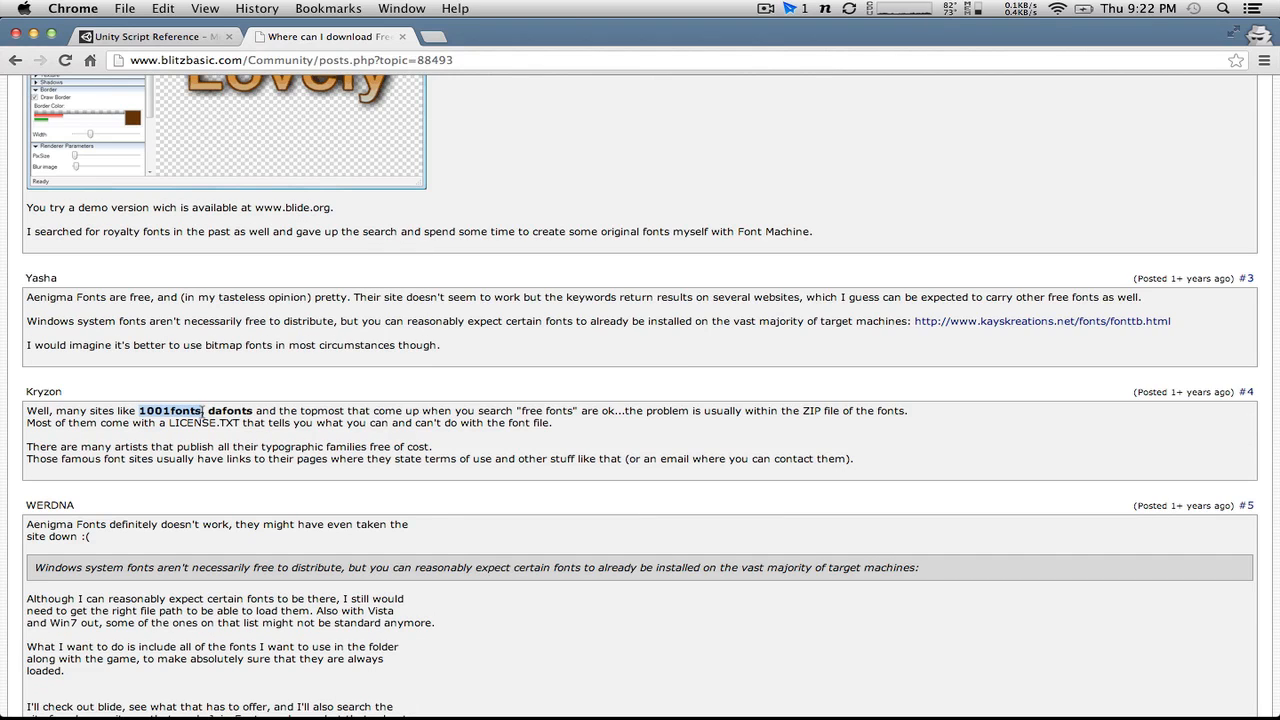
pyautogui.press('super+c')
pyautogui.press('super+t')
pyautogui.press('super+v')
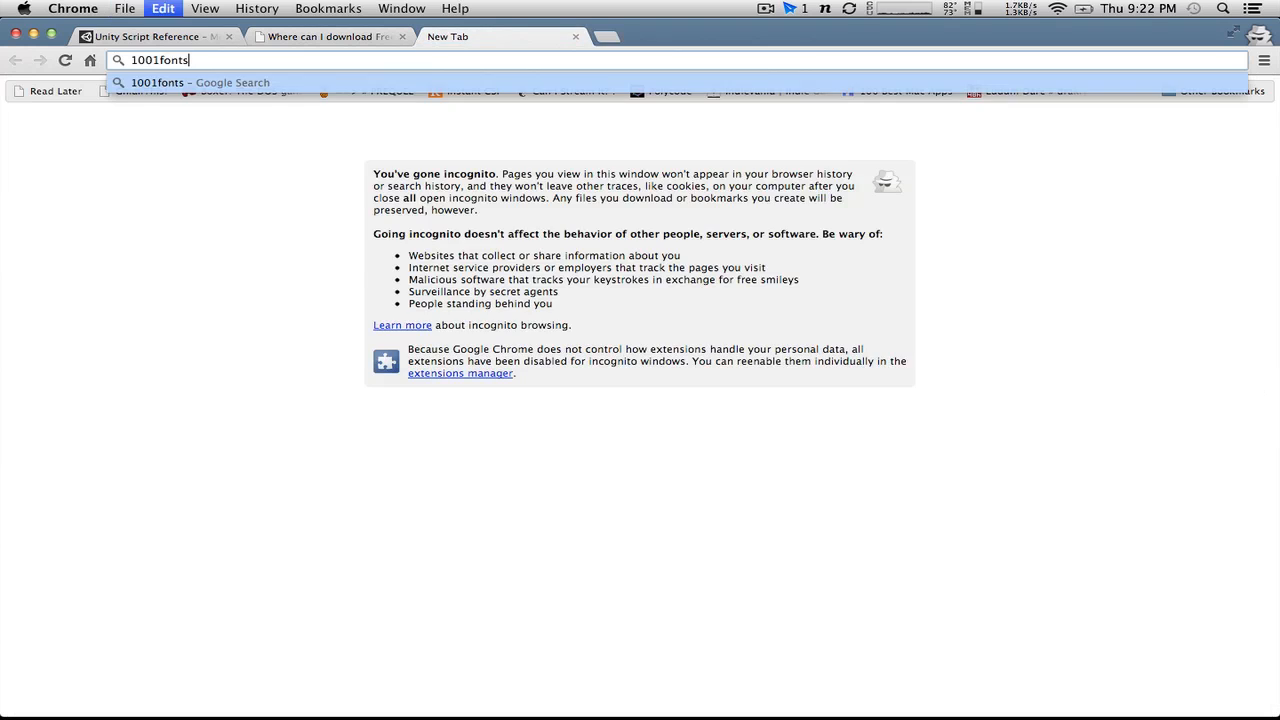
pyautogui.press('Return')
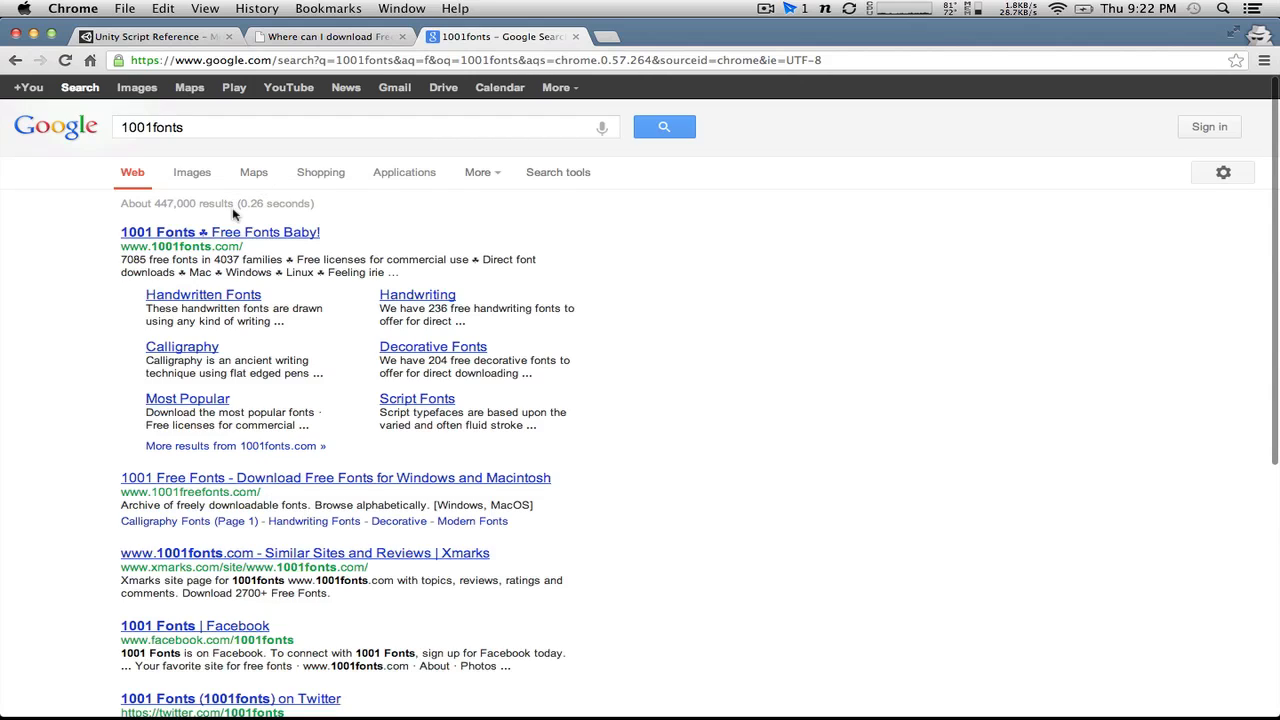
pyautogui.click(231, 235)
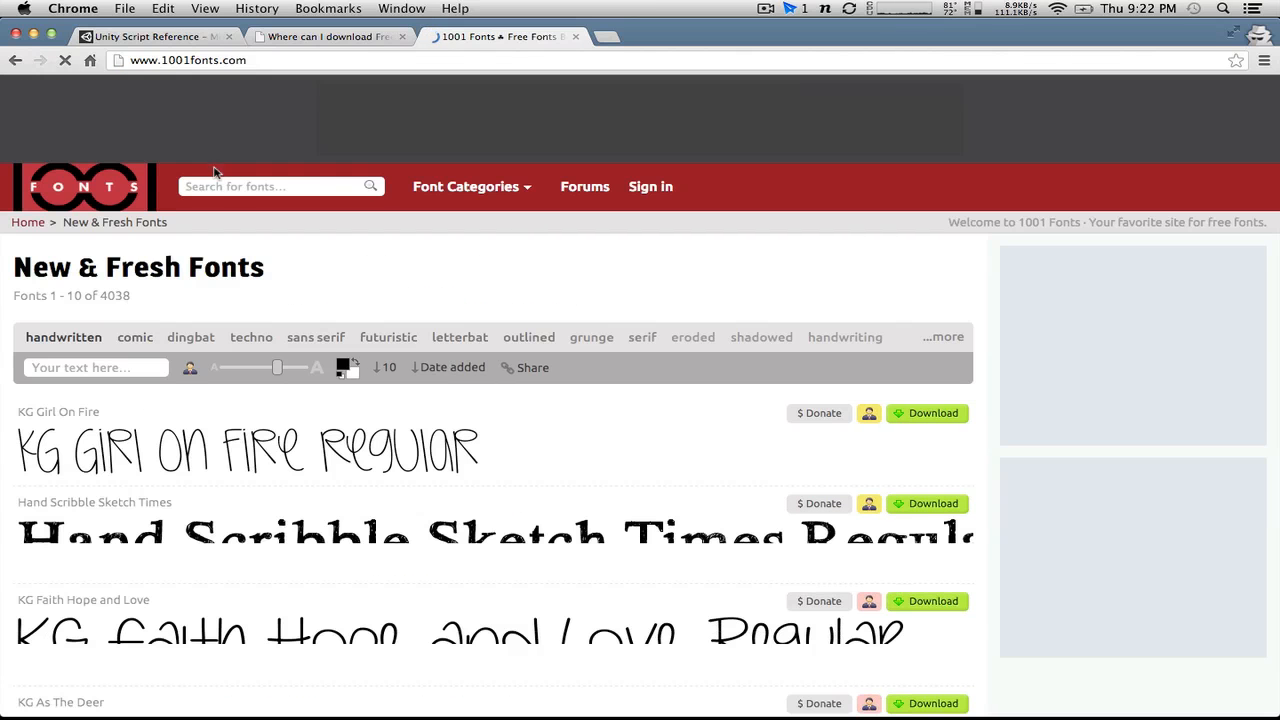
# Step: Search the 1001 Fonts site for "digital" and download the Digital-7 font
pyautogui.click(230, 186)
pyautogui.write('digital')
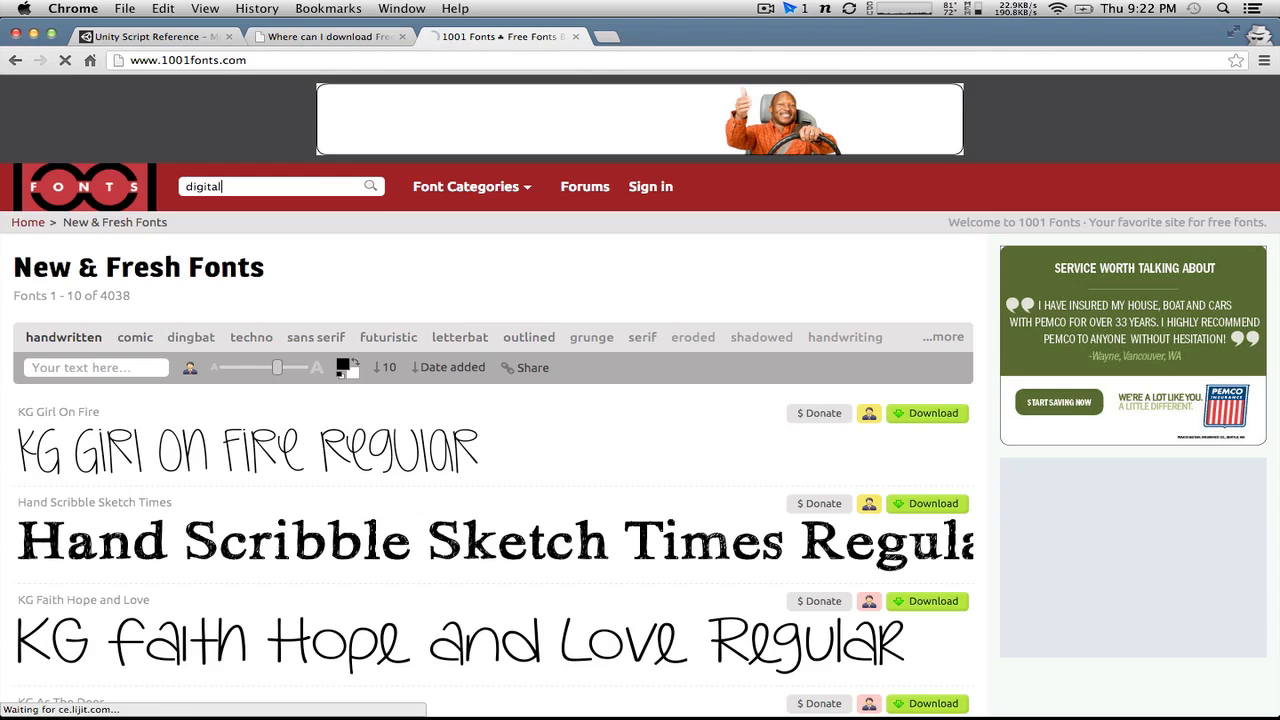
pyautogui.press('Return')
pyautogui.scroll(-3, 361, 411)
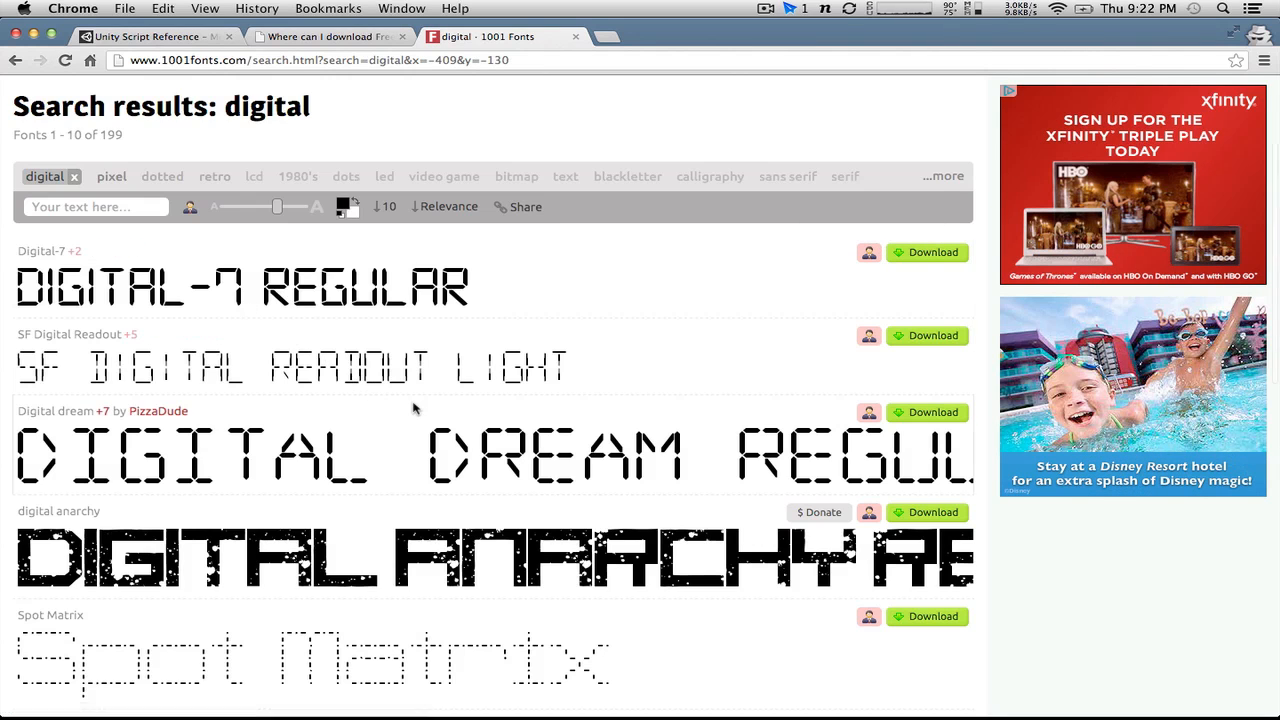
pyautogui.scroll(-3, 410, 405)
pyautogui.scroll(4, 410, 405)
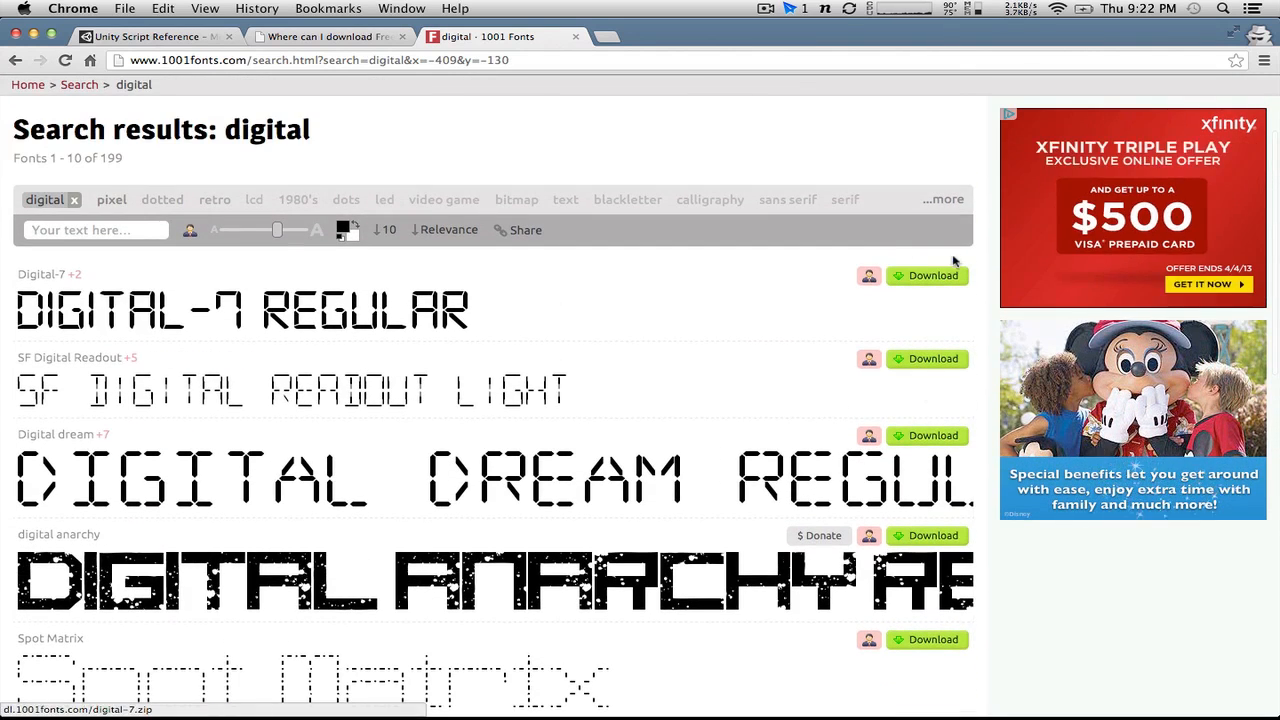
pyautogui.click(920, 280)
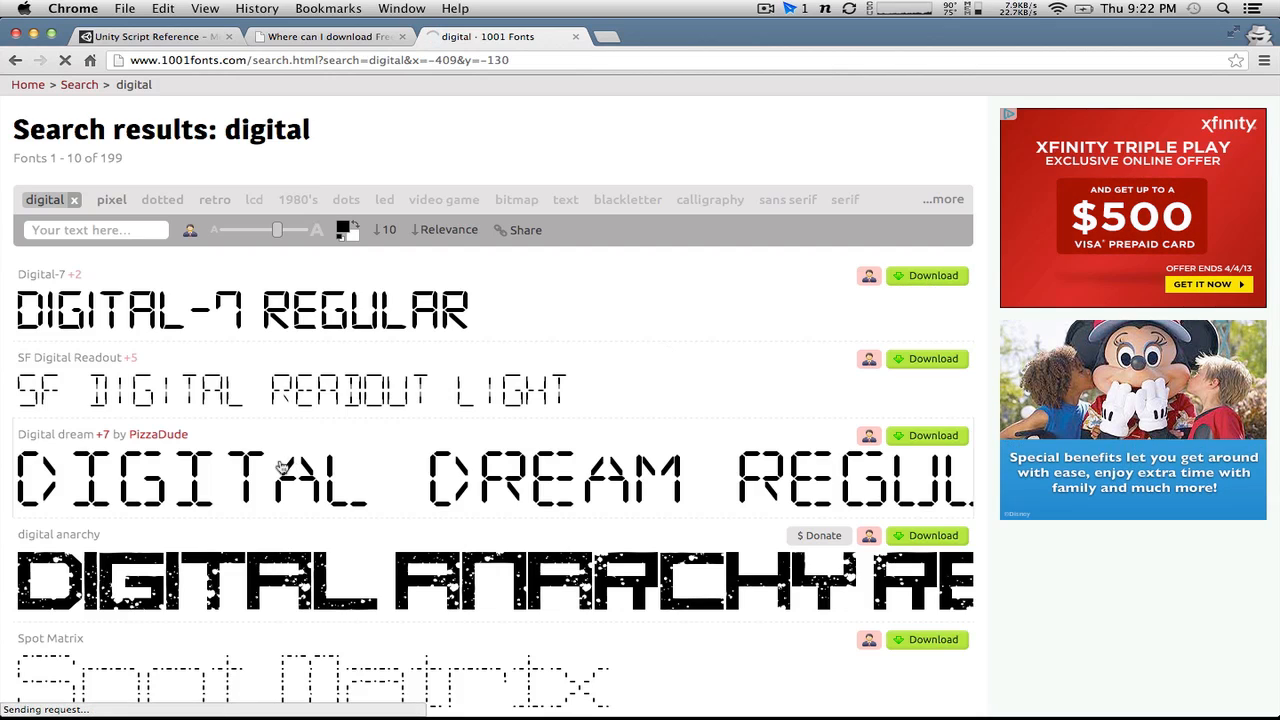
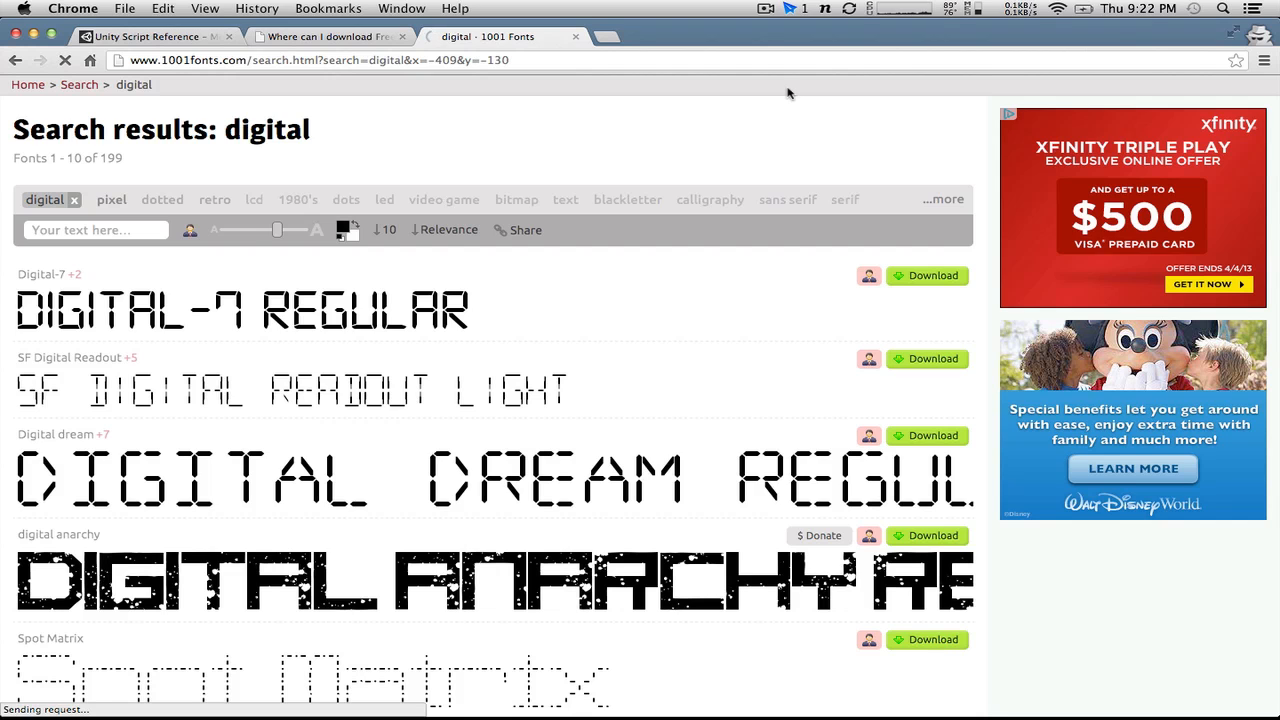
# Step: Switch back to Unity and set the Hello World text's X position to 0
pyautogui.hotkey('ctrl', 'Left')
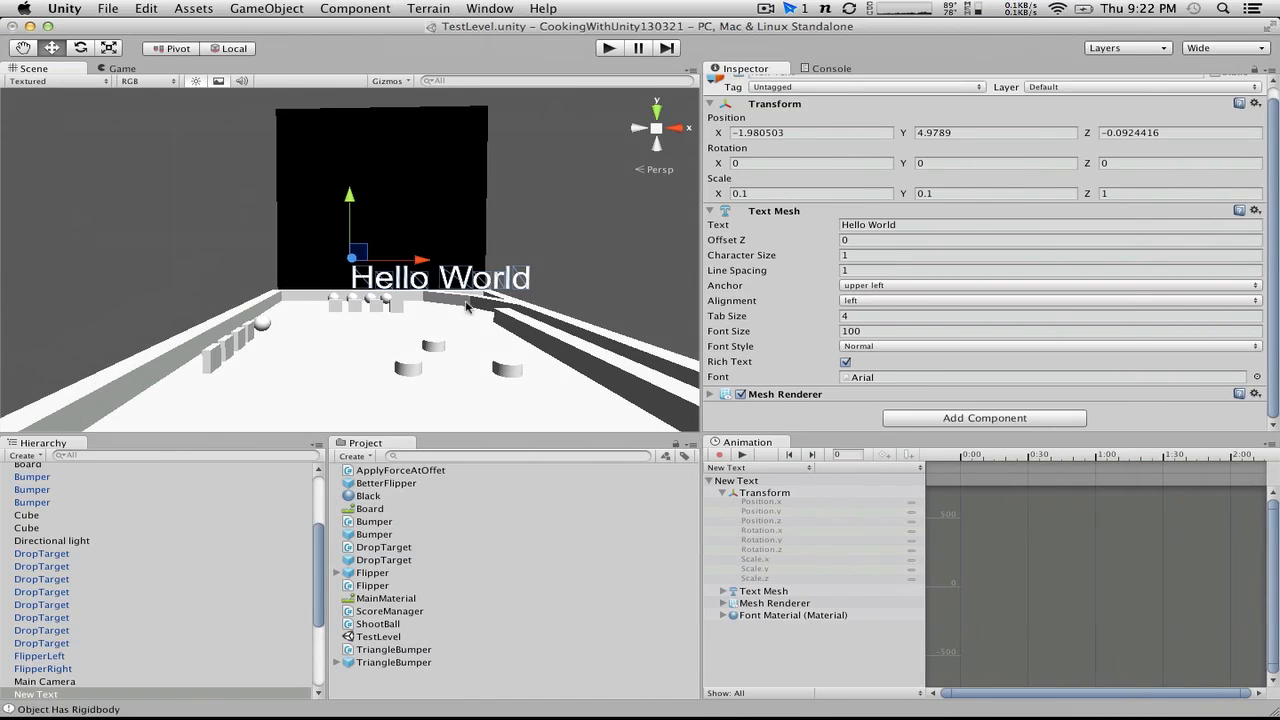
pyautogui.keyDown('alt'); pyautogui.moveTo(534, 203); pyautogui.dragTo(298, 268); pyautogui.keyUp('alt')
pyautogui.click(978, 136)
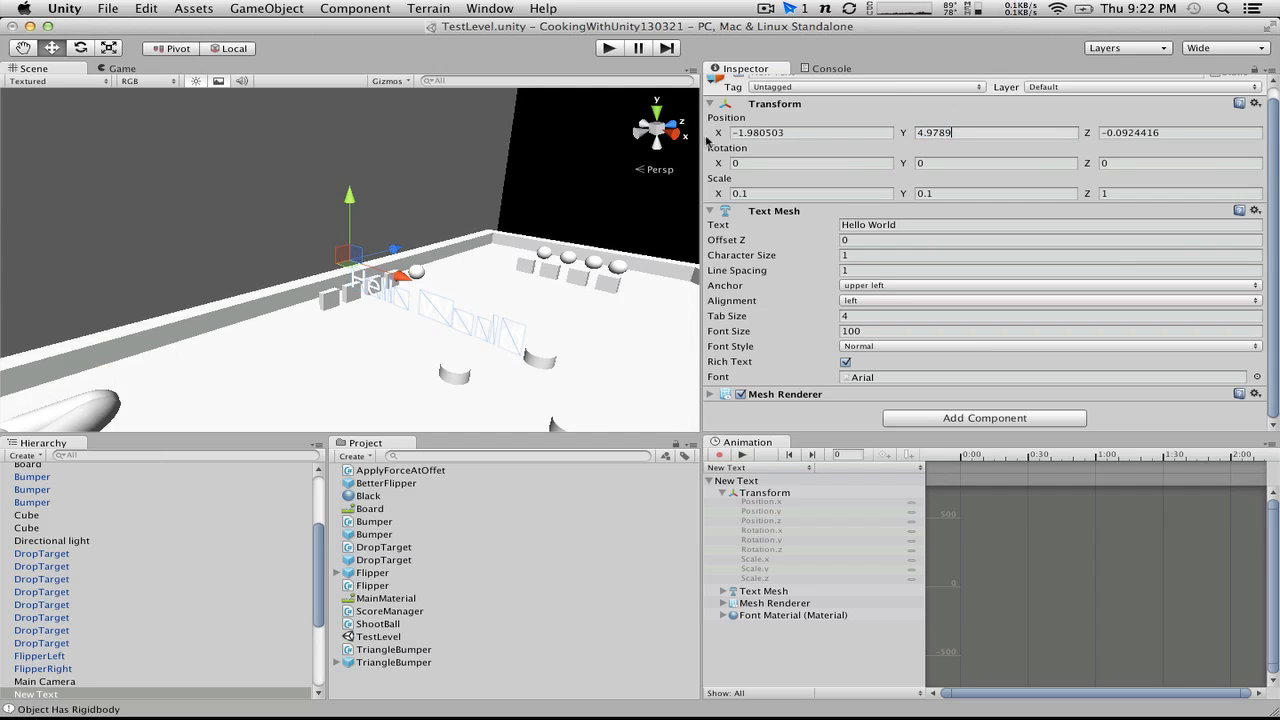
pyautogui.moveTo(971, 130); pyautogui.dragTo(778, 127)
pyautogui.click(796, 132)
pyautogui.write('0')
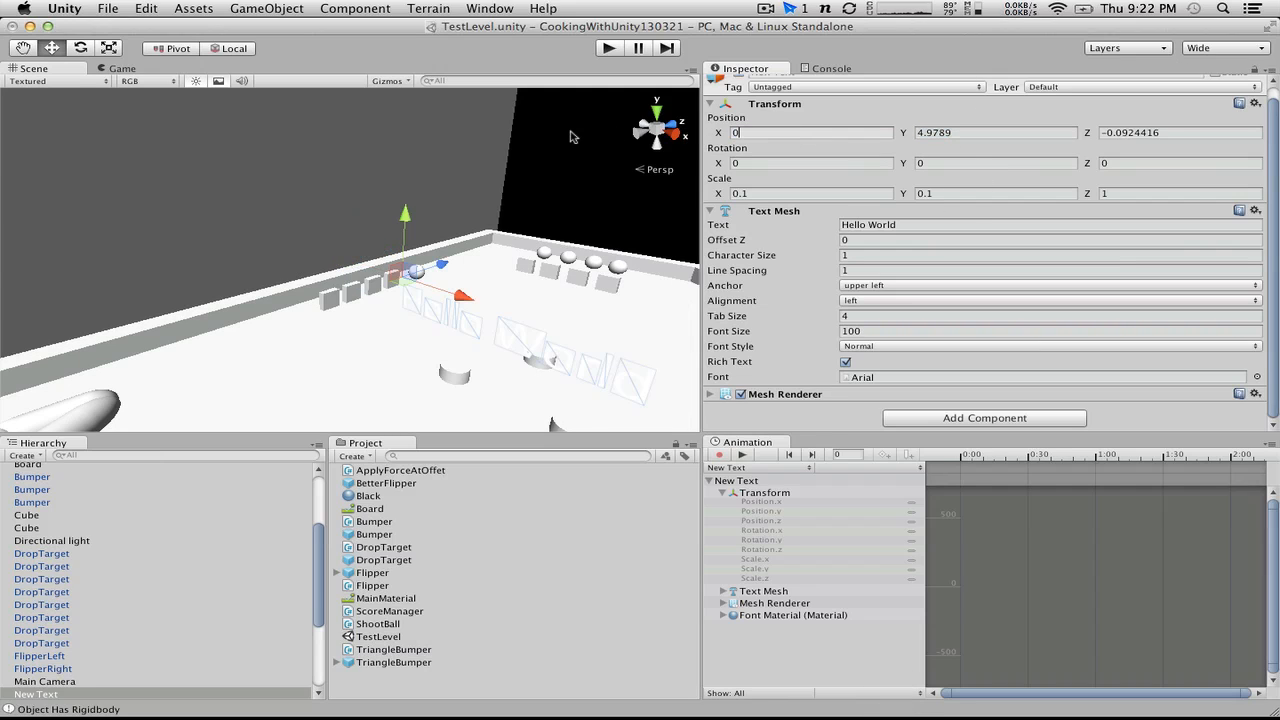
# Step: Set the Z position of the black Backglass cube to 25
pyautogui.click(615, 190)
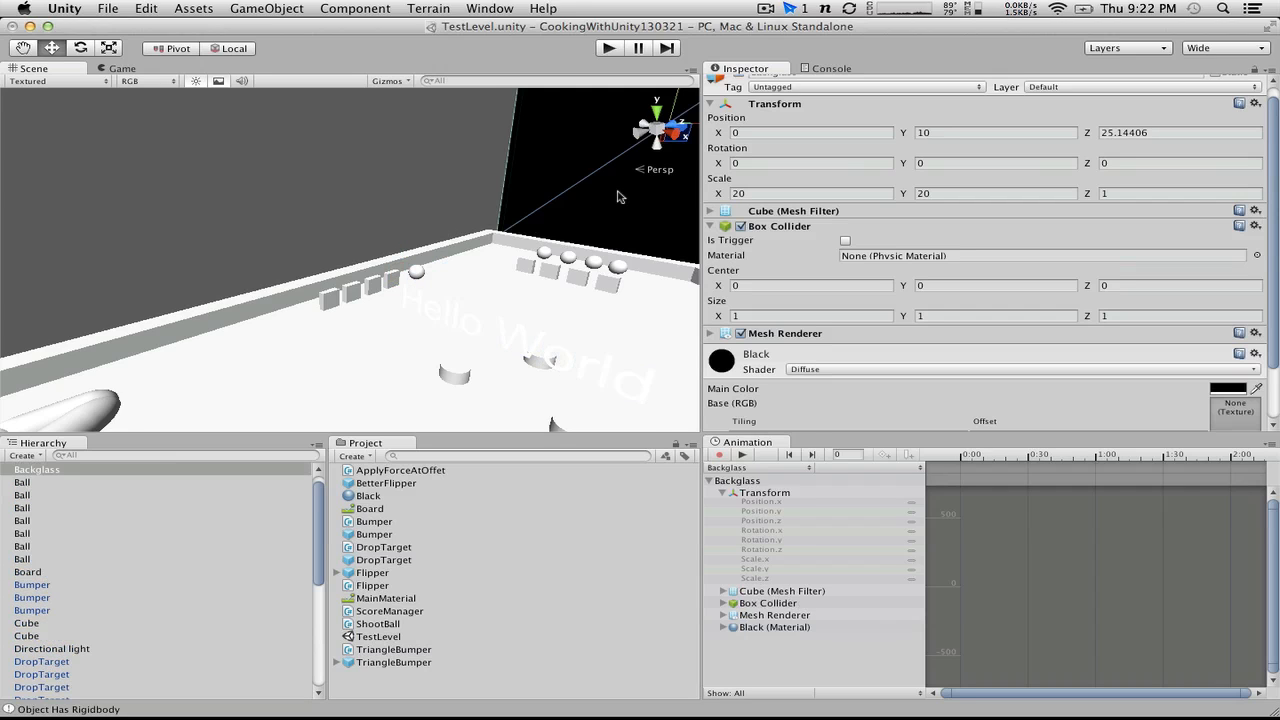
pyautogui.click(1156, 128)
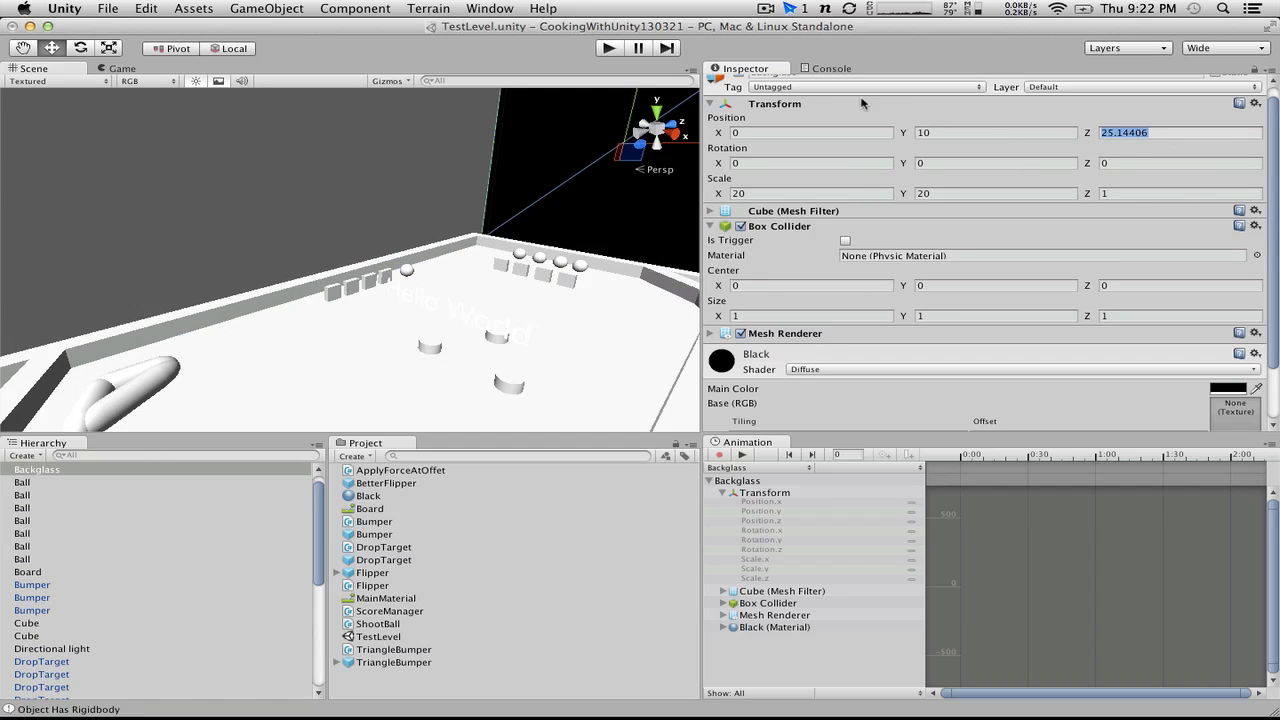
pyautogui.write('25')
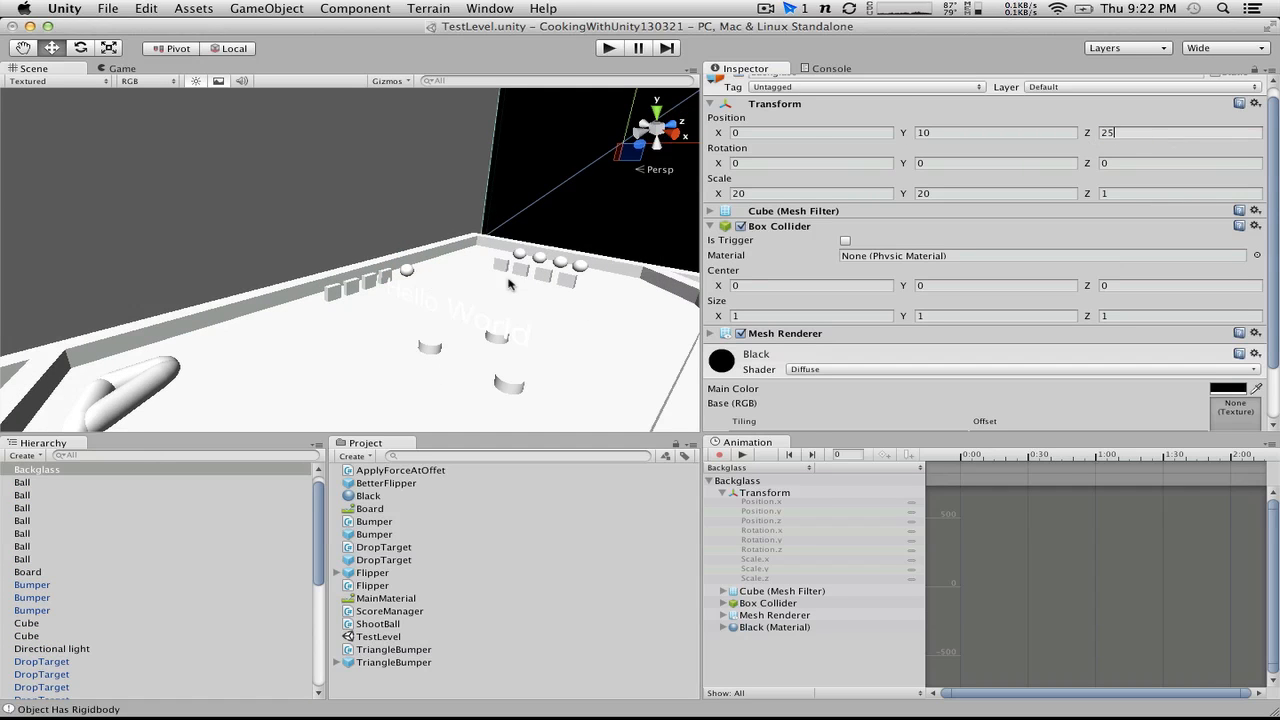
# Step: Set the New Text object's Z position to 25 so it sits at the backglass
pyautogui.scroll(-5, 73, 535)
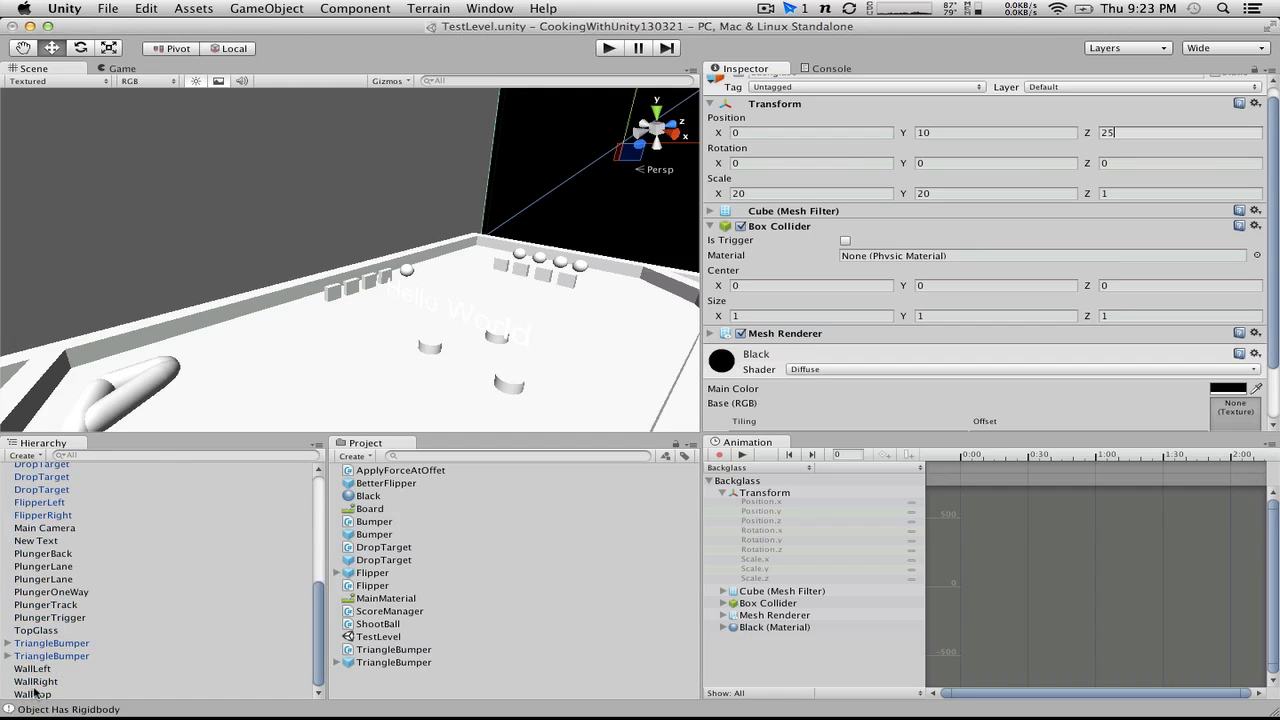
pyautogui.click(30, 541)
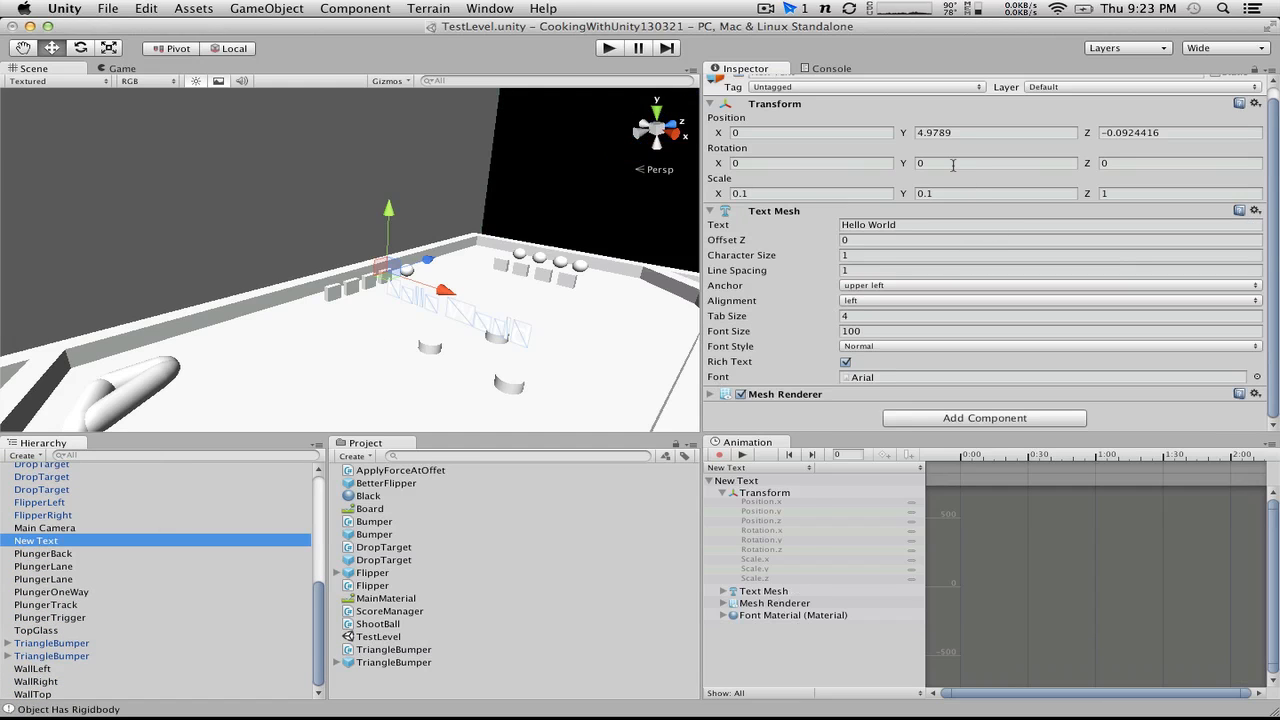
pyautogui.click(1190, 134)
pyautogui.write('25')
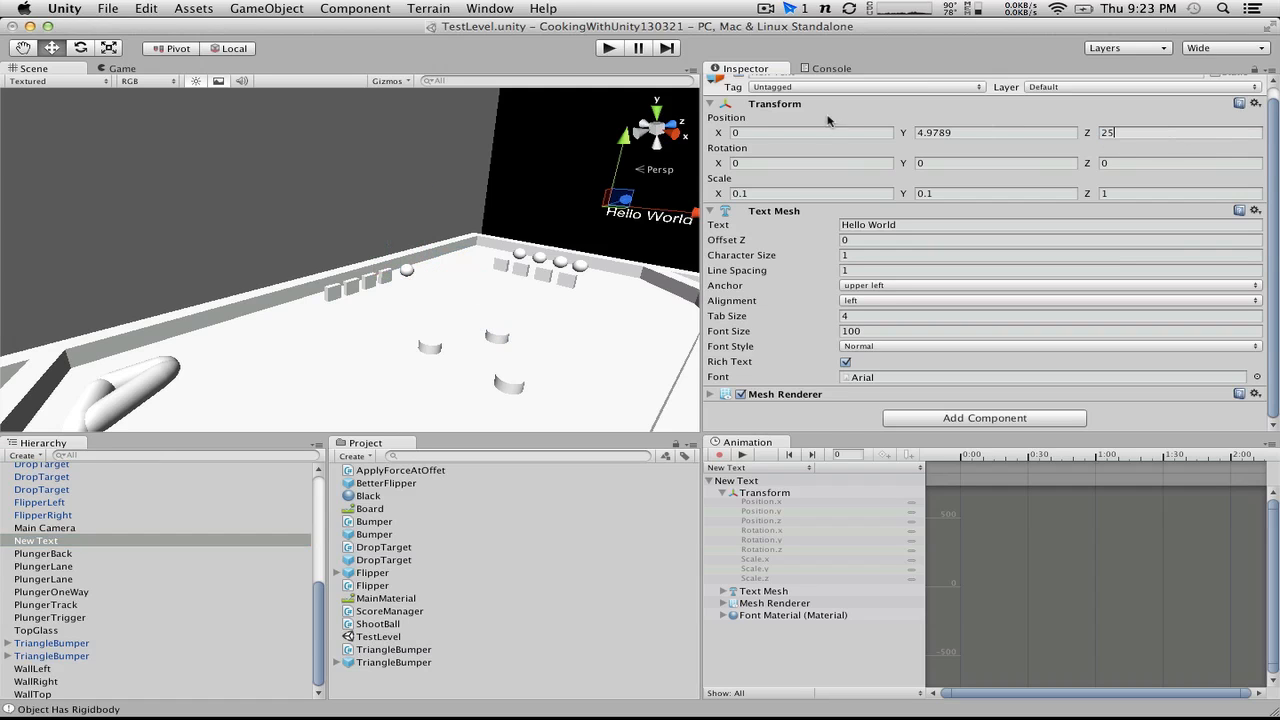
pyautogui.click(989, 134)
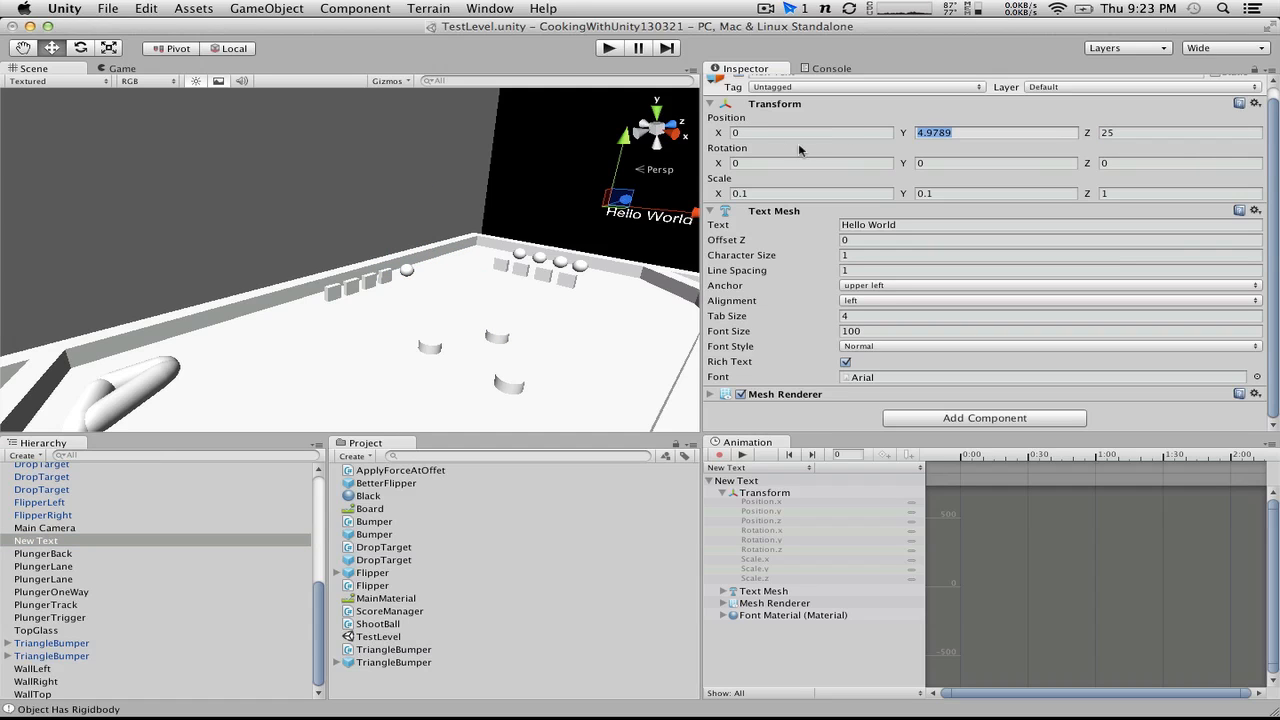
# Step: Set the text mesh's anchor to middle center and its alignment to center
pyautogui.keyDown('alt'); pyautogui.moveTo(439, 194); pyautogui.dragTo(673, 145); pyautogui.keyUp('alt')
pyautogui.click(880, 286)
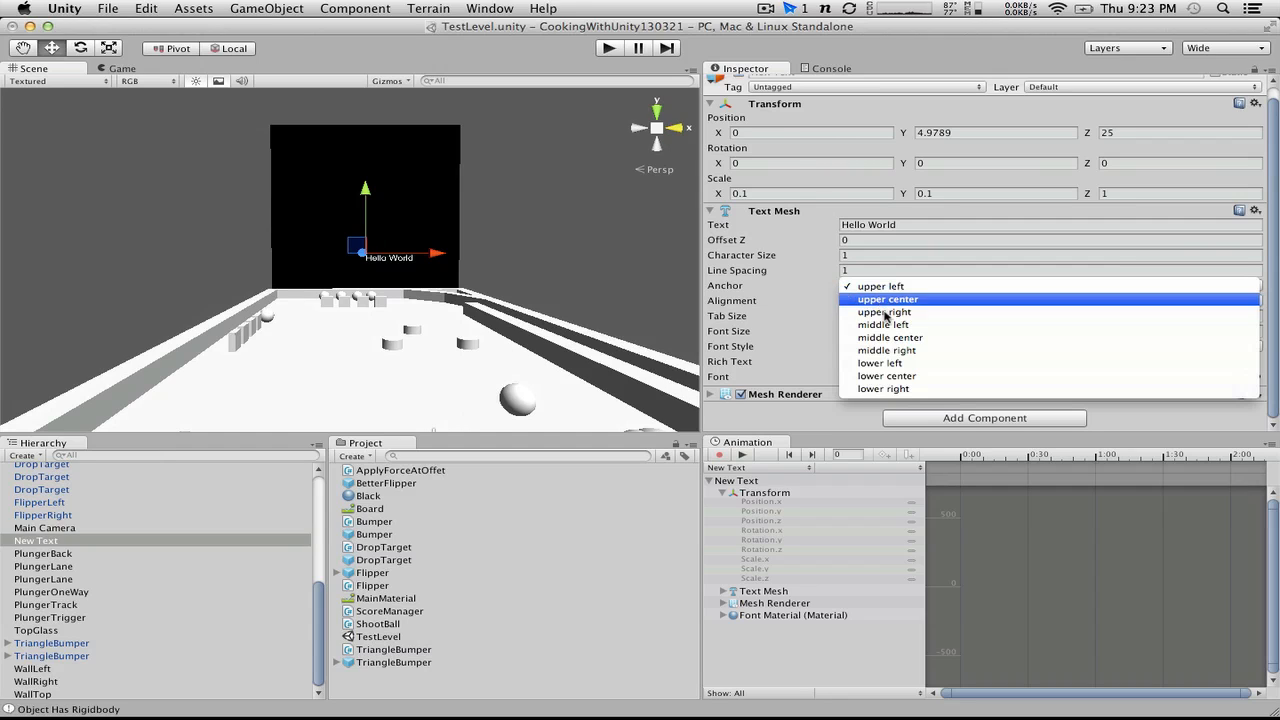
pyautogui.click(905, 338)
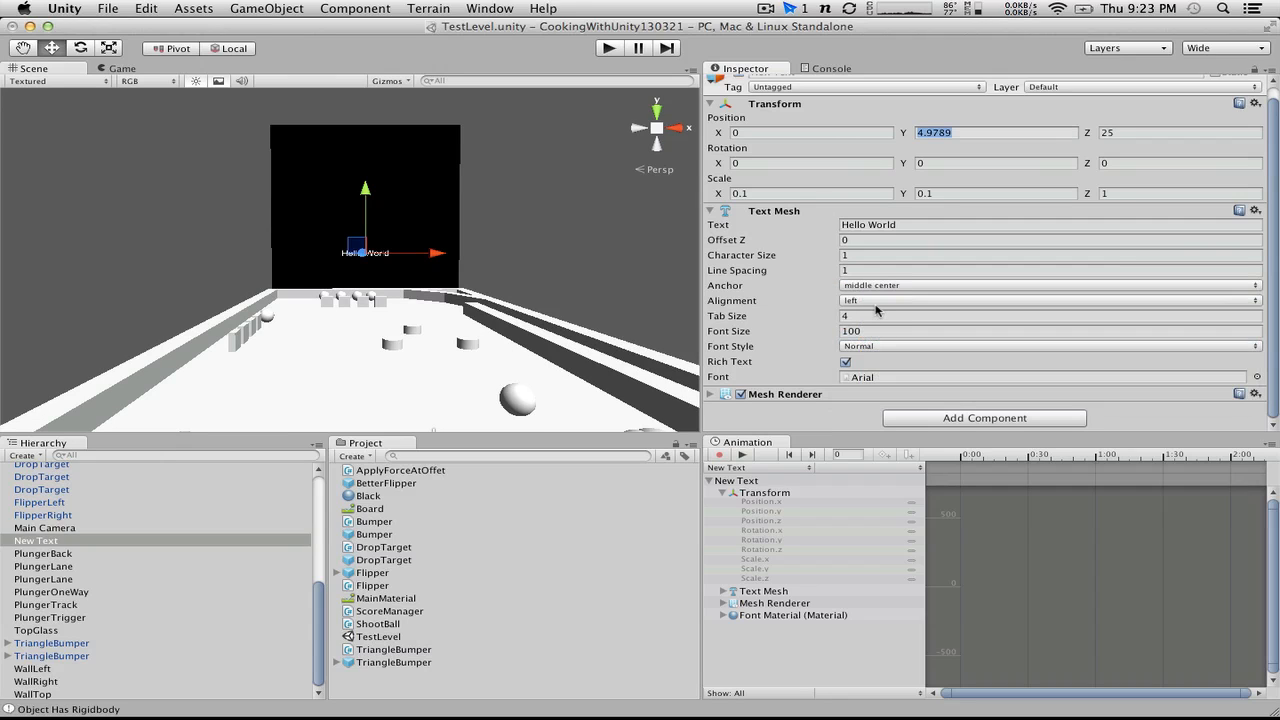
pyautogui.click(878, 301)
pyautogui.click(872, 316)
# Step: Enlarge the Hello World text by setting its X and Y scale to 0.2
pyautogui.scroll(5, 431, 231)
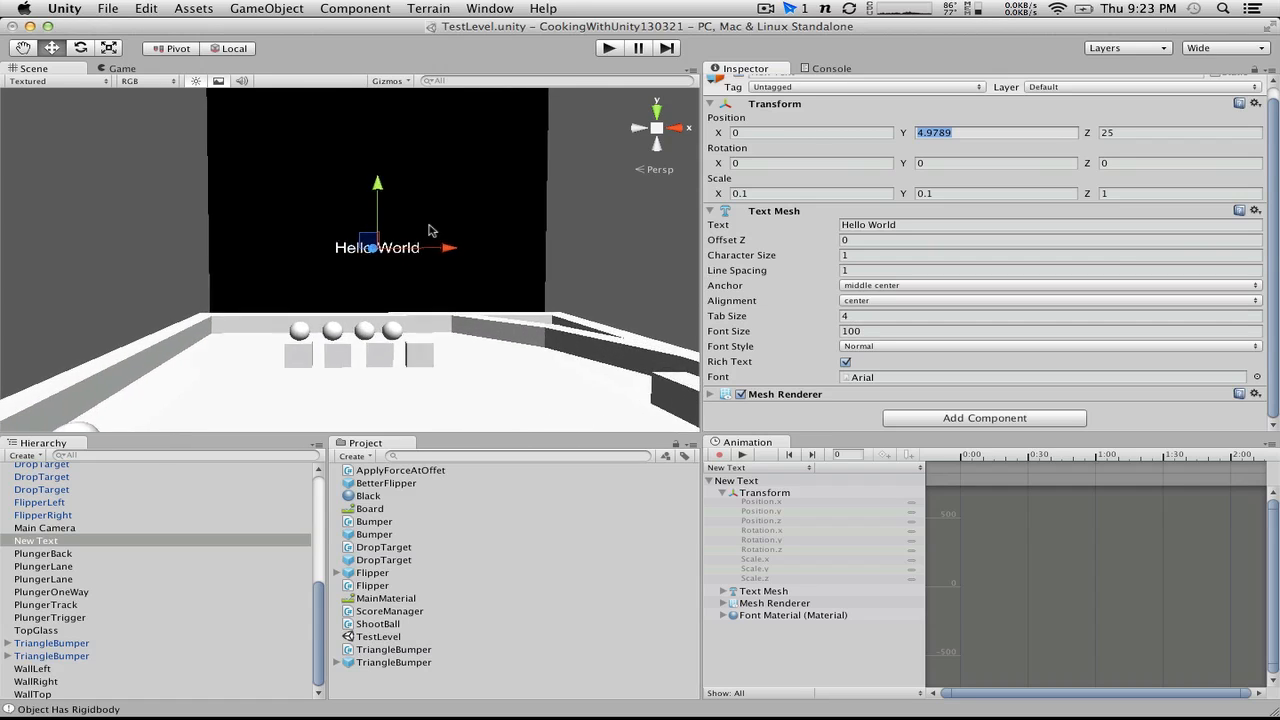
pyautogui.scroll(-1, 431, 231)
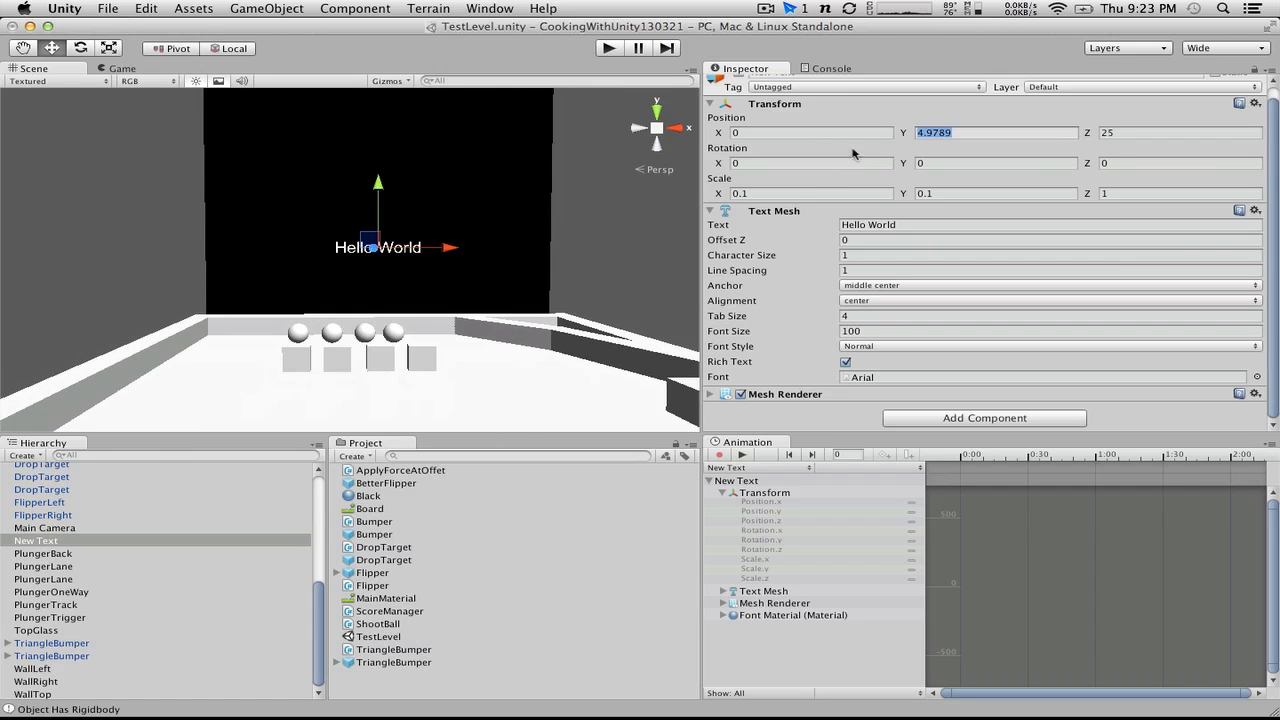
pyautogui.click(797, 193)
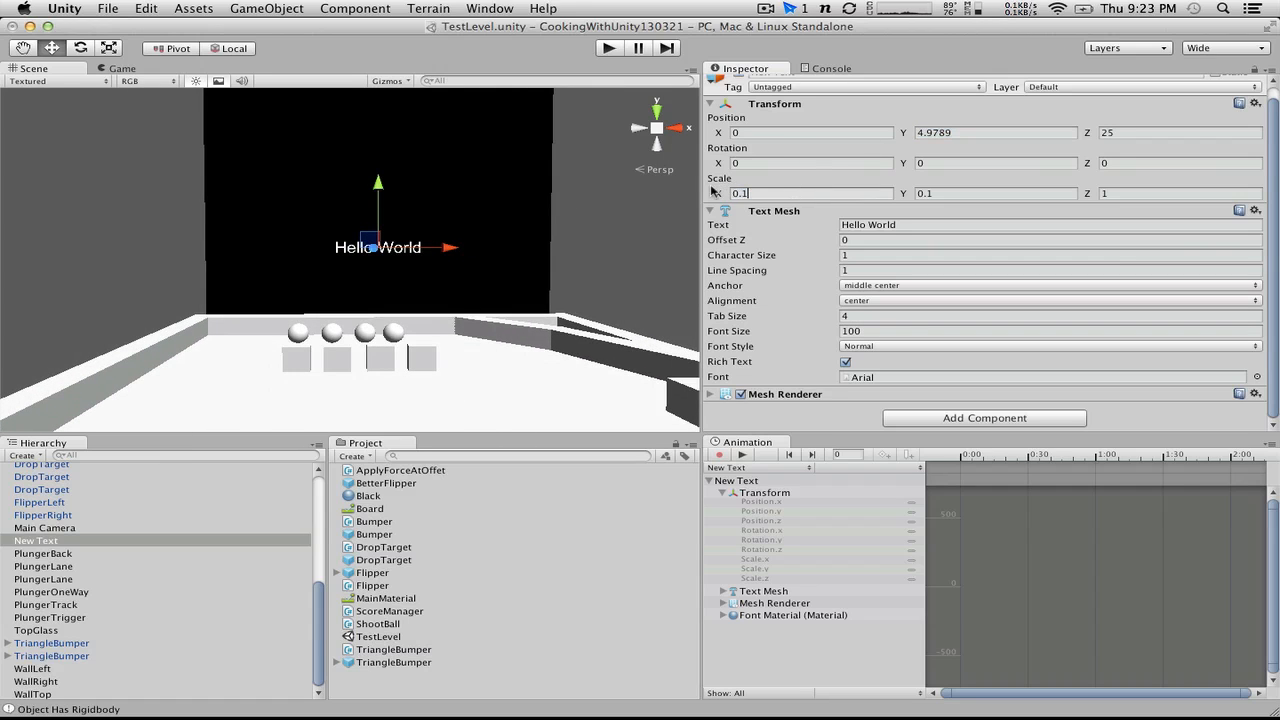
pyautogui.moveTo(714, 191); pyautogui.dragTo(730, 196)
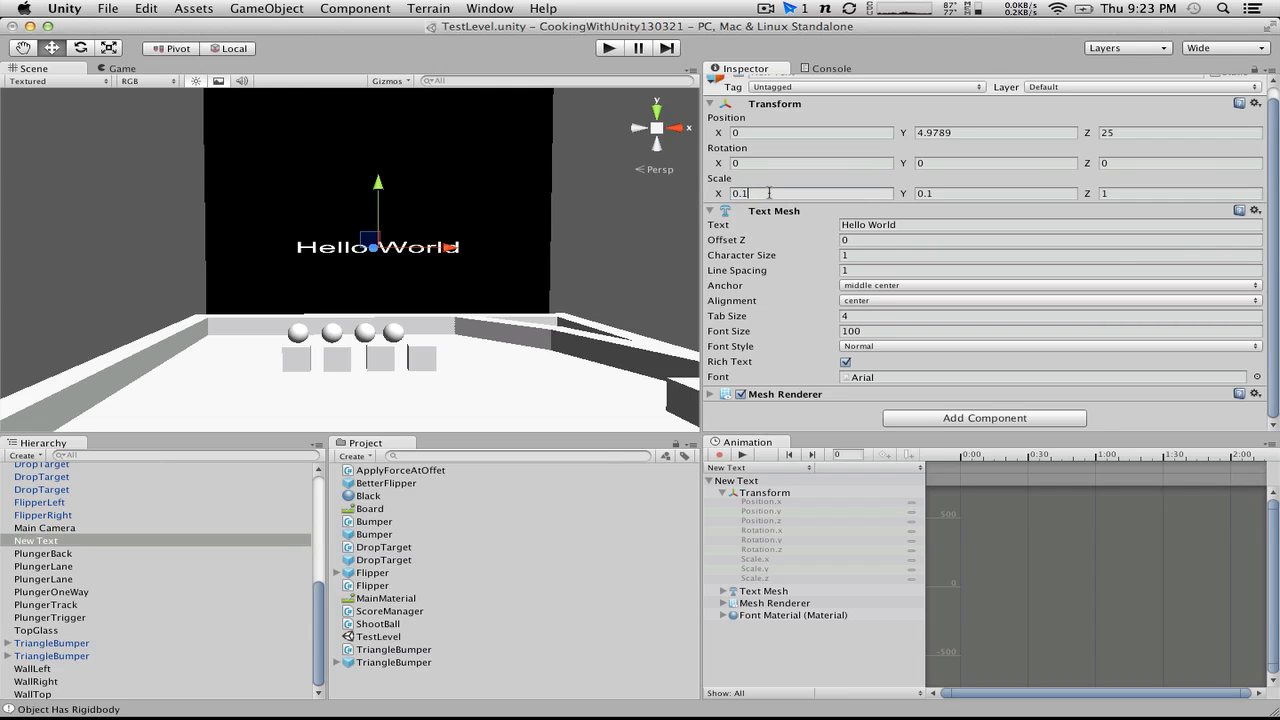
pyautogui.press('BackSpace')
pyautogui.write('2')
pyautogui.click(981, 193)
pyautogui.write('0.2')
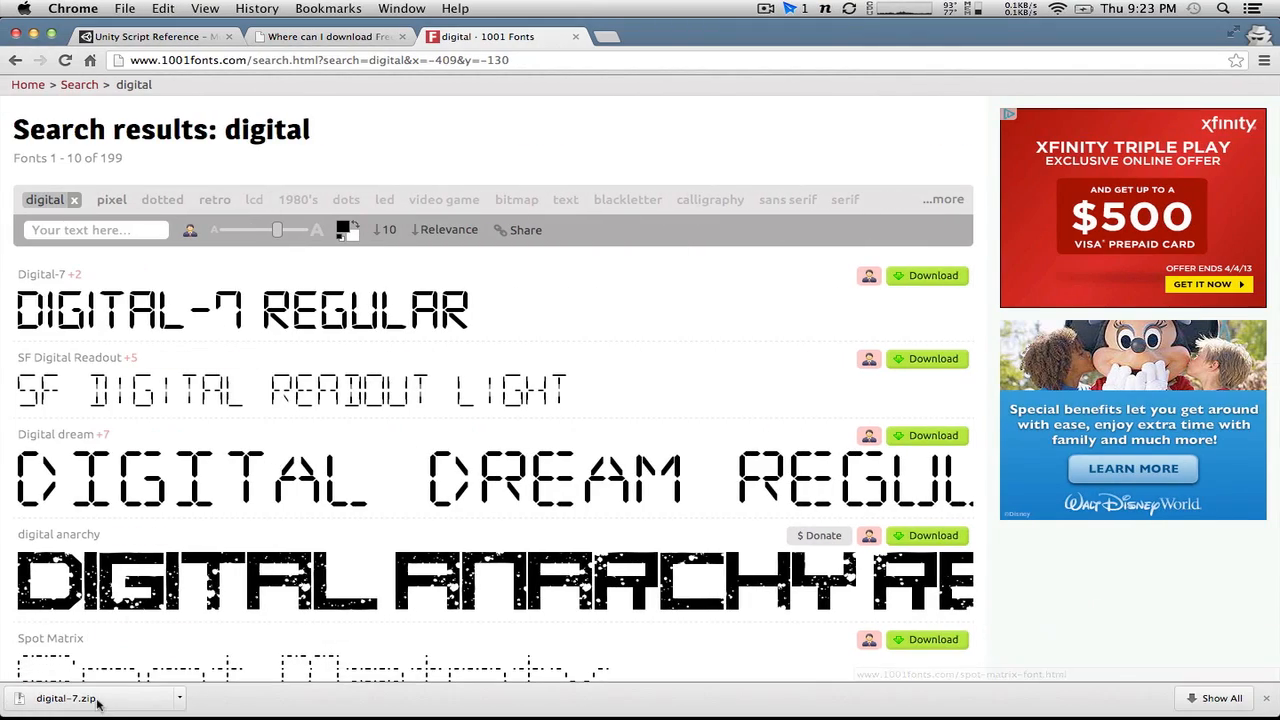
# Step: Unpack the downloaded digital-7.zip and open the extracted digital-7 folder in Finder
pyautogui.click(97, 702)
pyautogui.hscroll(-5, 405, 547)
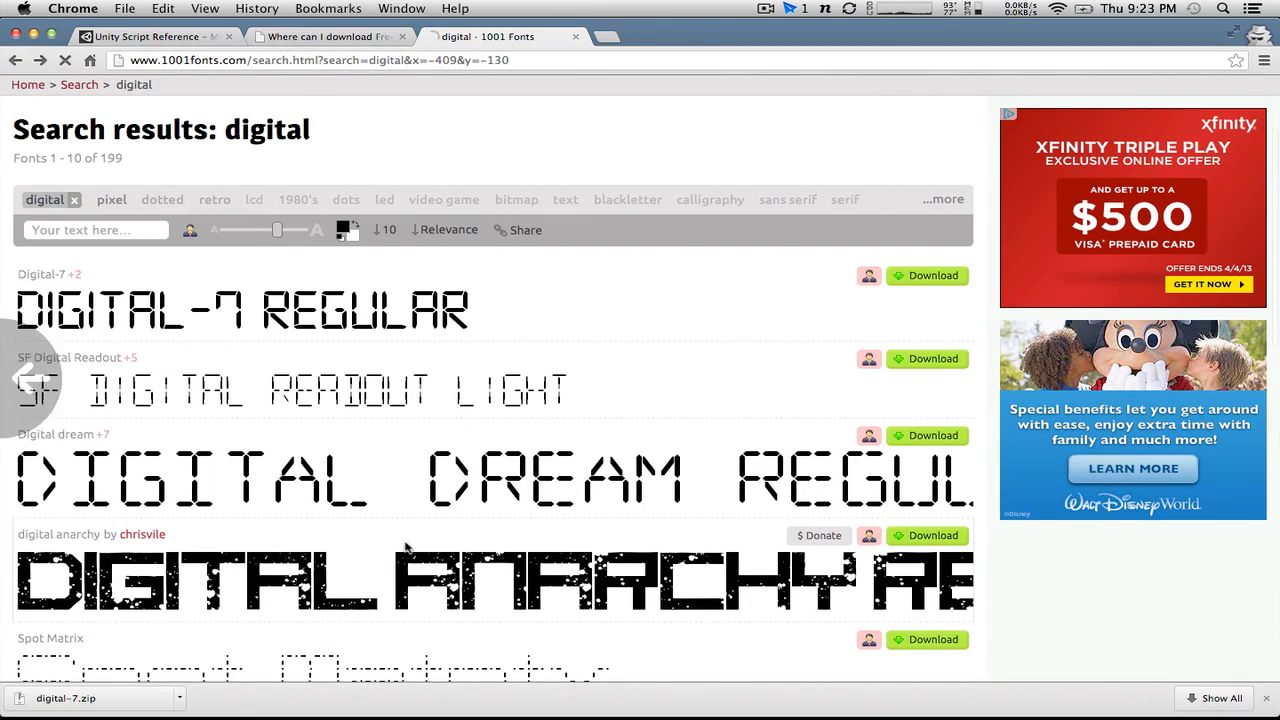
pyautogui.hotkey('ctrl', 'Left')
pyautogui.hotkey('ctrl', 'Right')
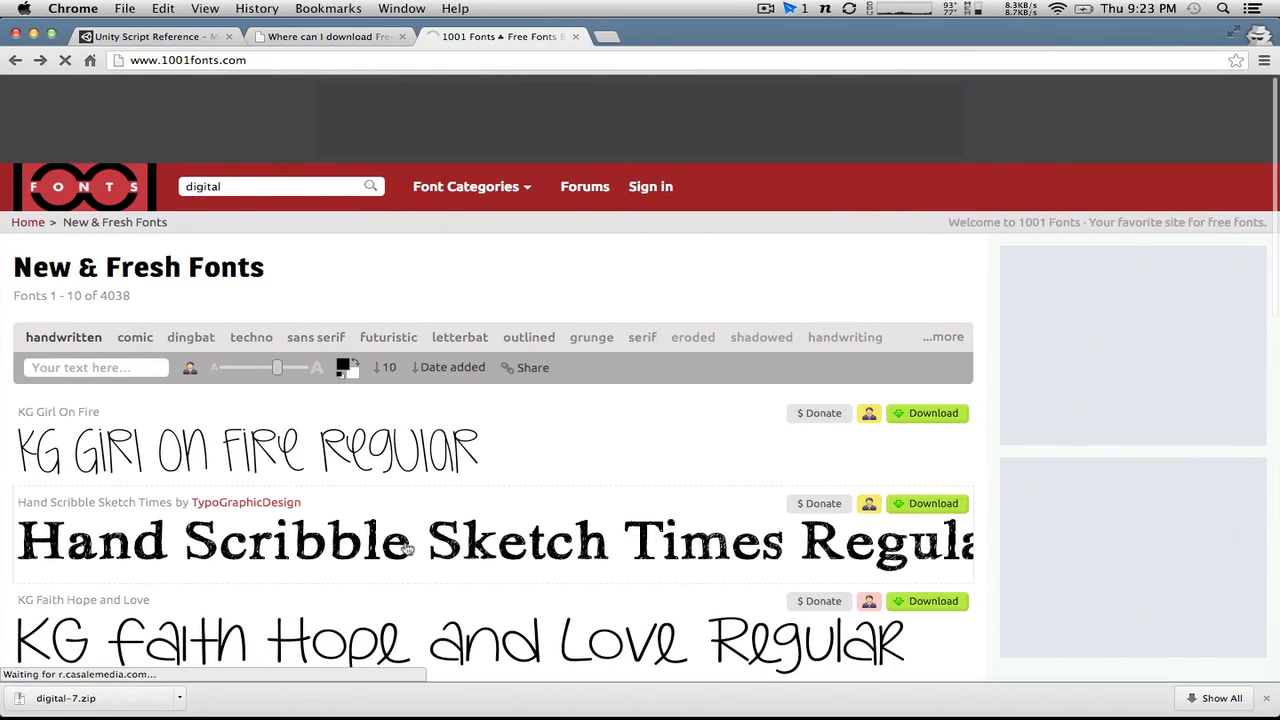
pyautogui.hotkey('ctrl', 'Left')
pyautogui.hotkey('ctrl', 'Left')
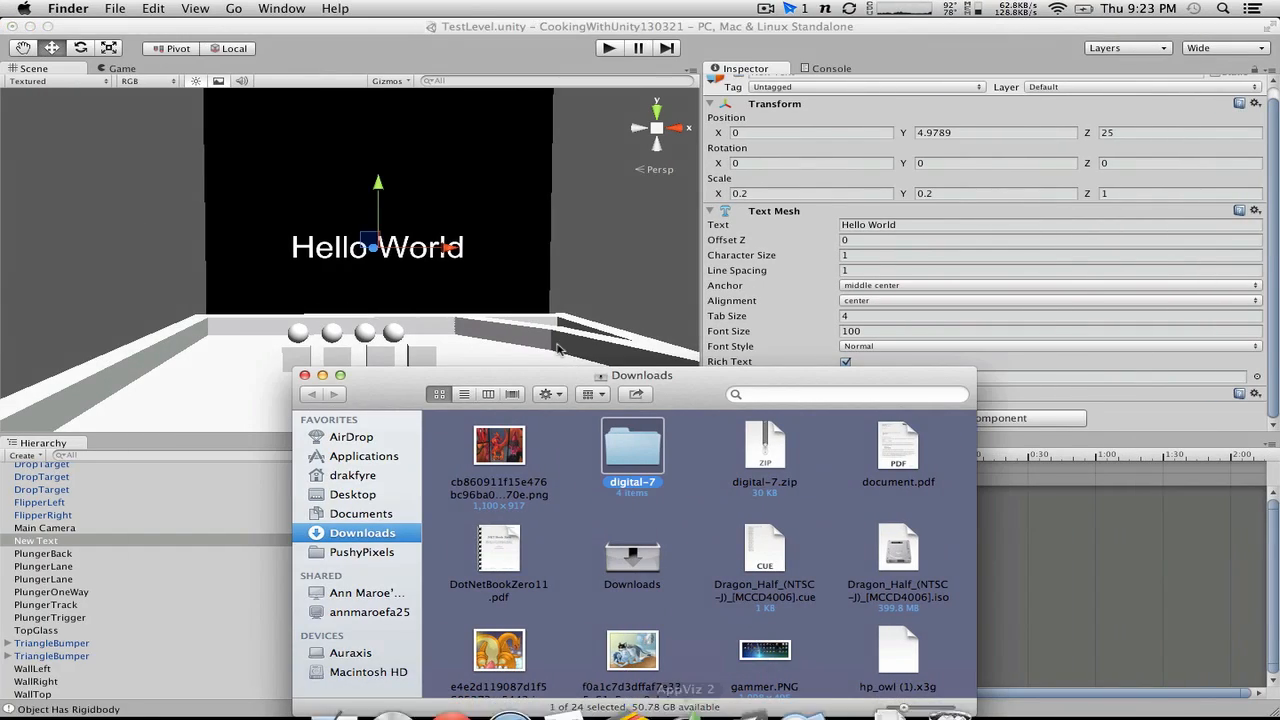
pyautogui.doubleClick(637, 467)
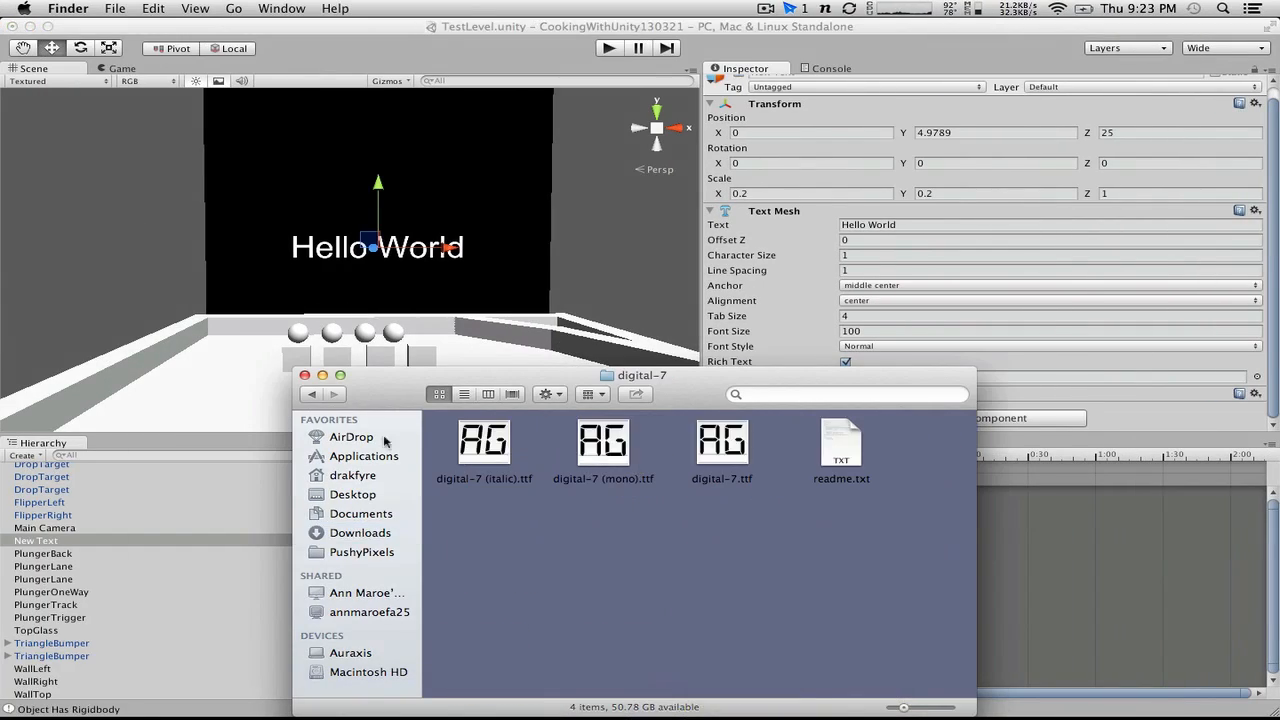
# Step: Import digital-7.ttf into the Unity project's assets and display its import settings
pyautogui.moveTo(496, 371); pyautogui.dragTo(870, 239)
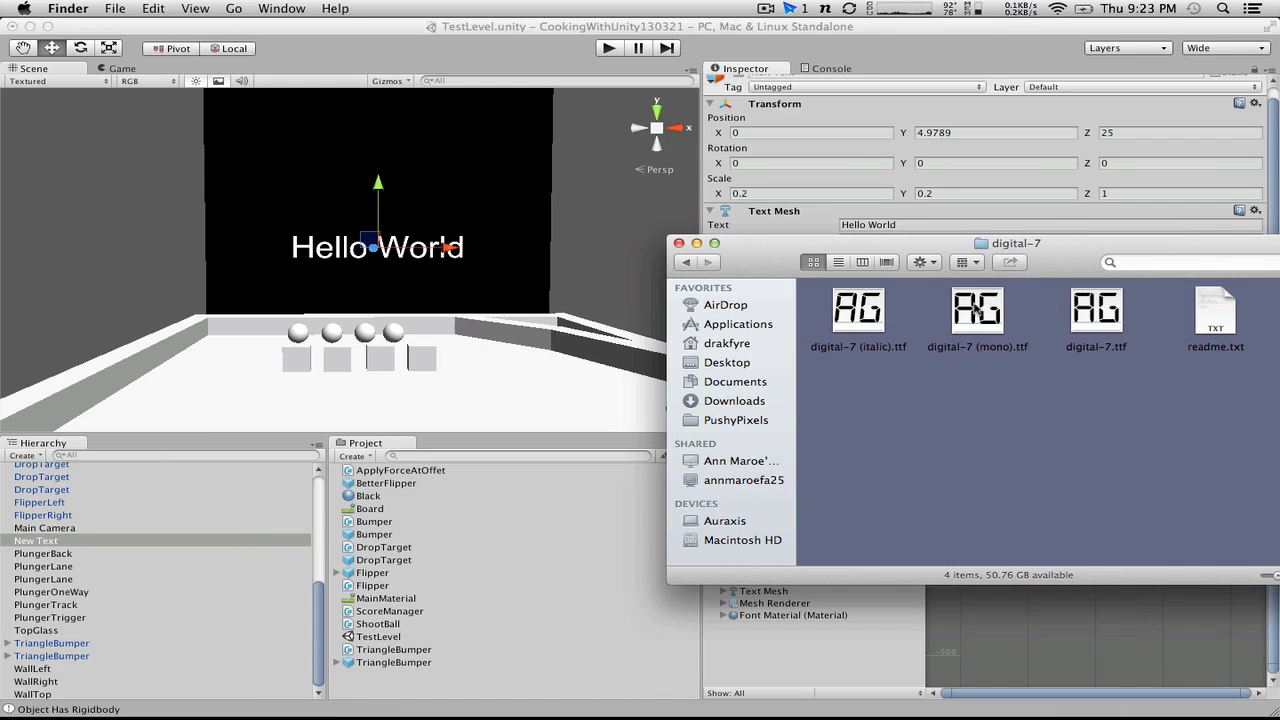
pyautogui.click(1098, 312)
pyautogui.moveTo(1098, 312); pyautogui.dragTo(398, 604)
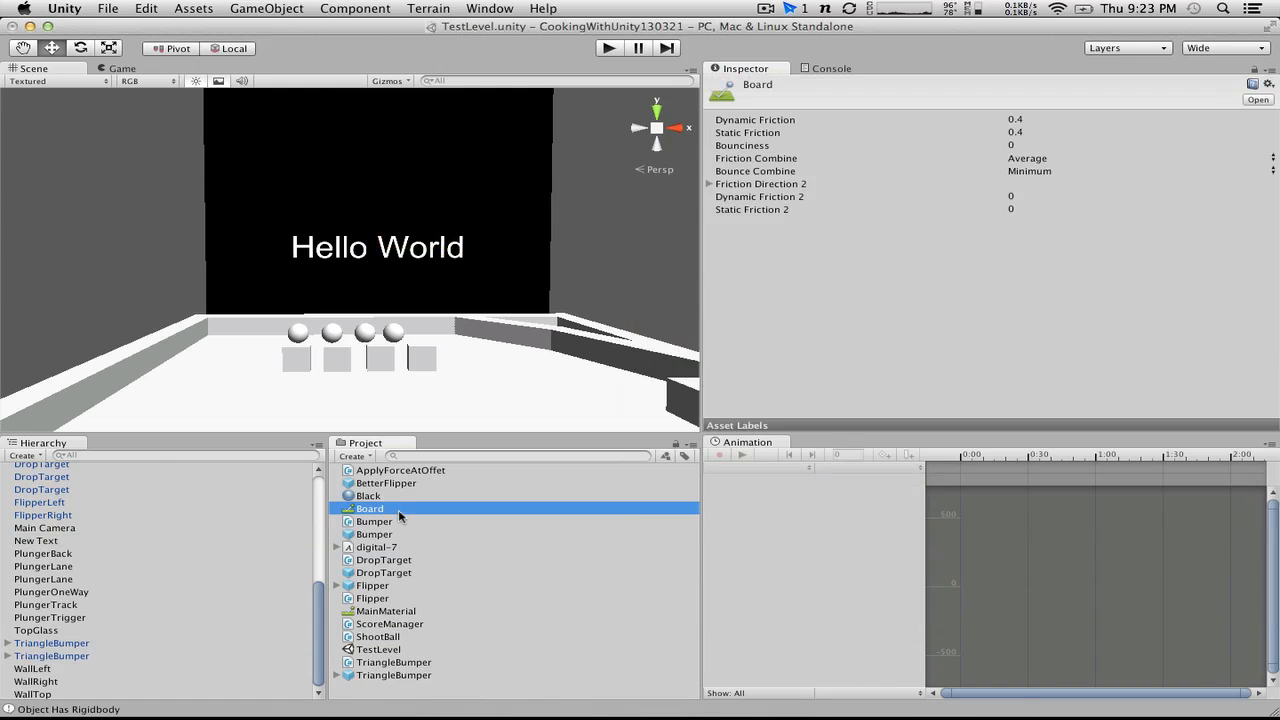
pyautogui.click(390, 547)
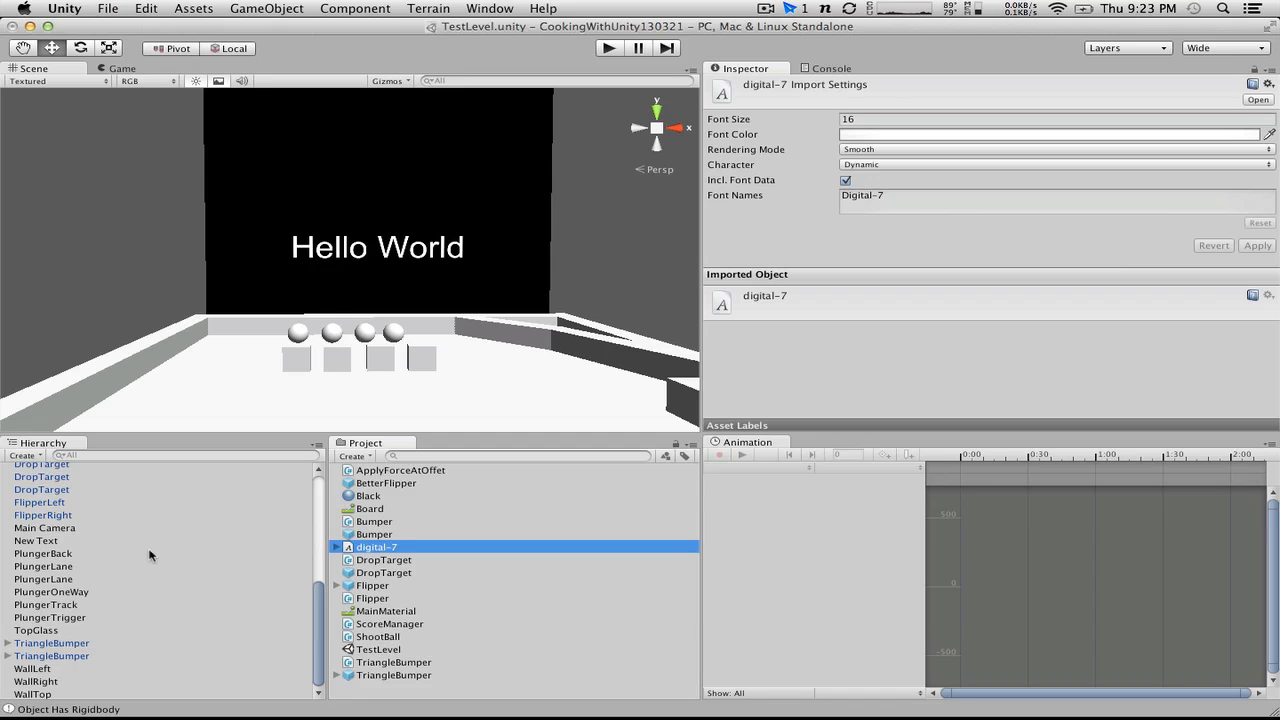
# Step: Find the New Text object in the scene hierarchy and rename it as Score
pyautogui.scroll(5, 97, 572)
pyautogui.scroll(-5, 97, 572)
pyautogui.scroll(5, 76, 586)
pyautogui.click(76, 586)
pyautogui.scroll(-10, 76, 586)
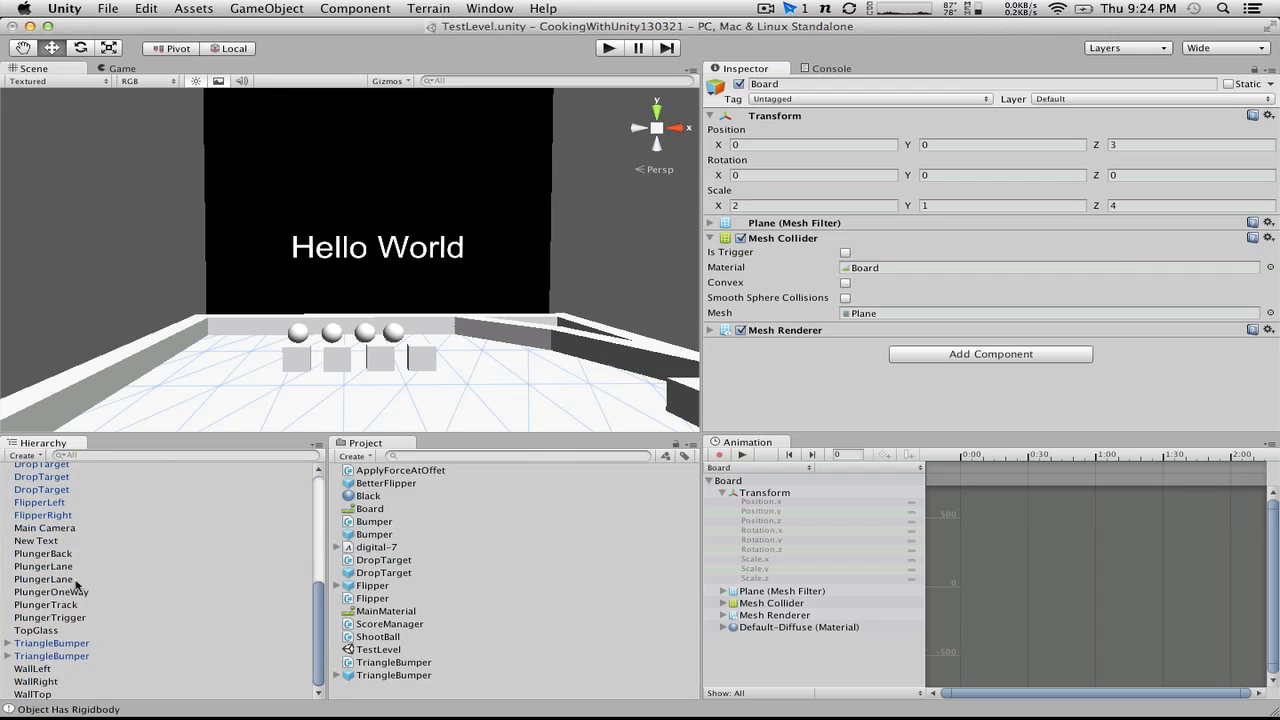
pyautogui.click(320, 257)
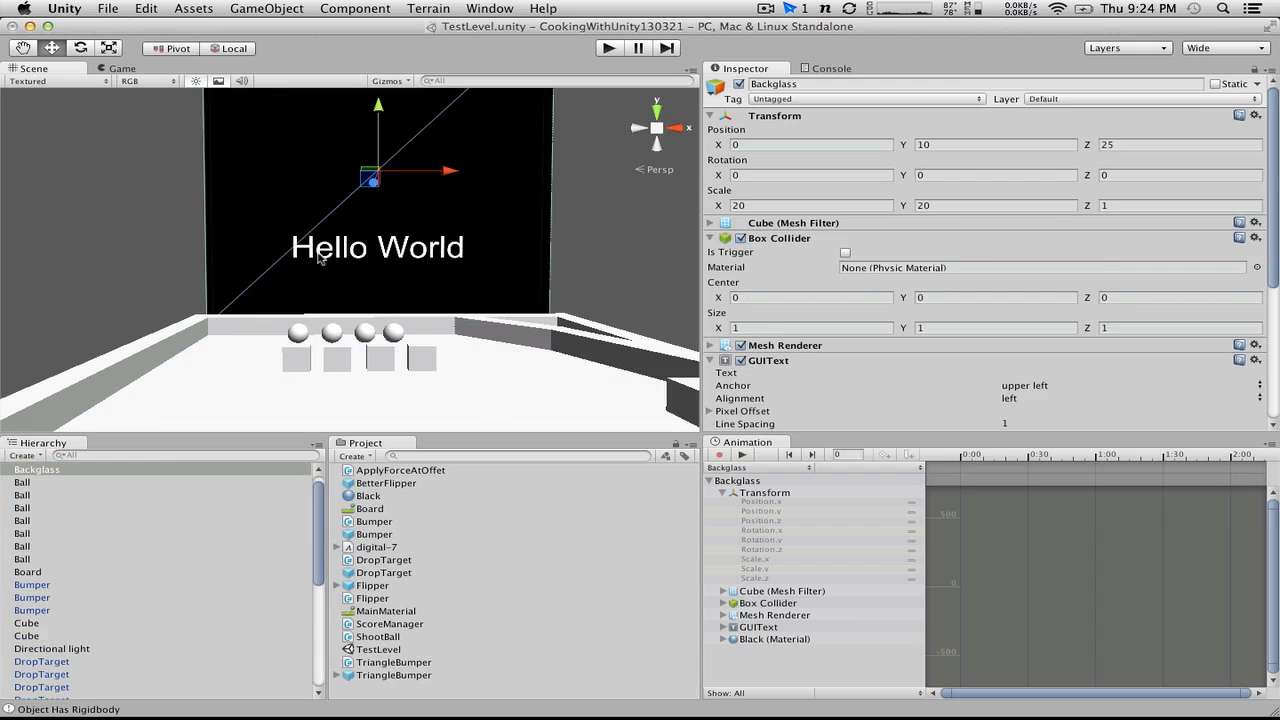
pyautogui.click(618, 238)
pyautogui.scroll(-5, 190, 597)
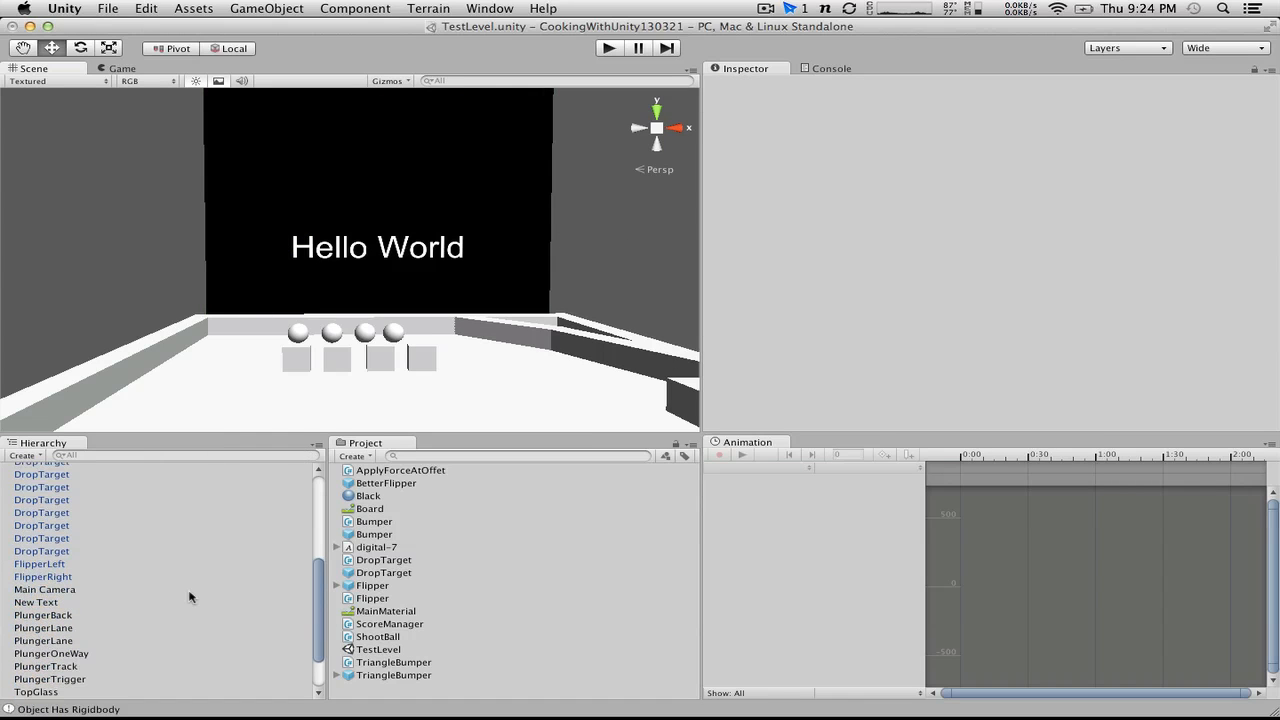
pyautogui.click(92, 602)
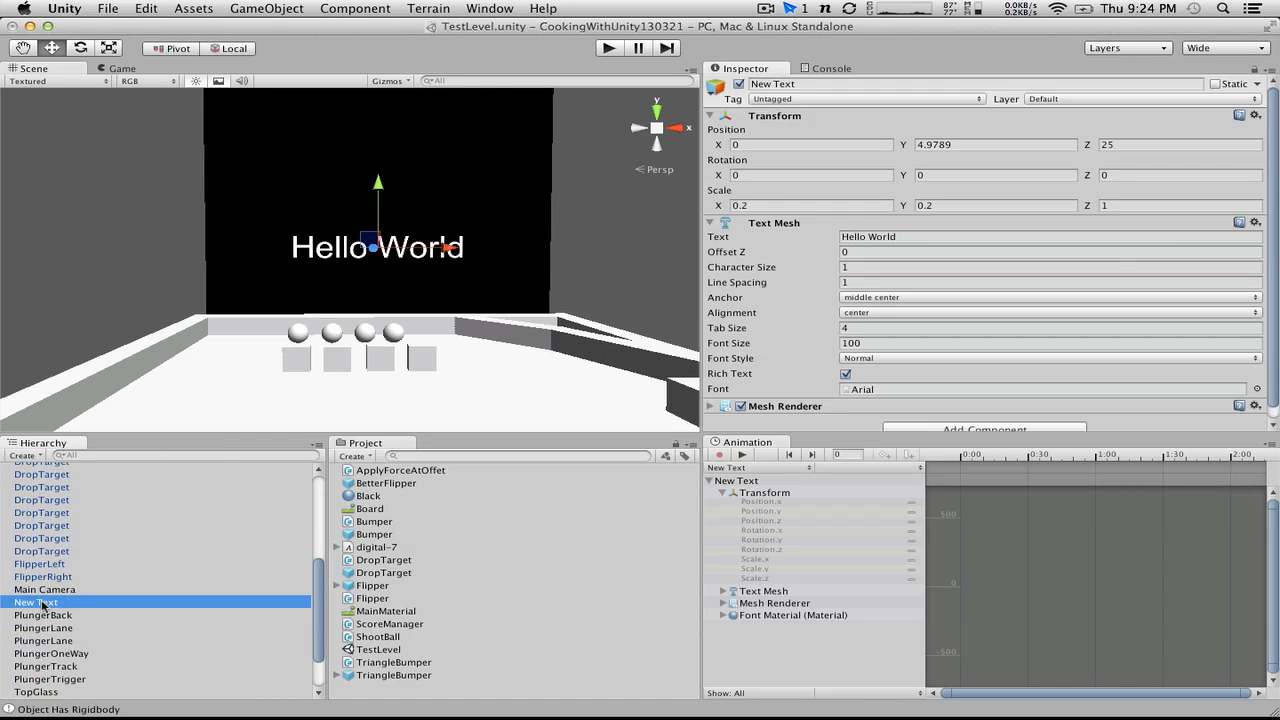
pyautogui.click(45, 602)
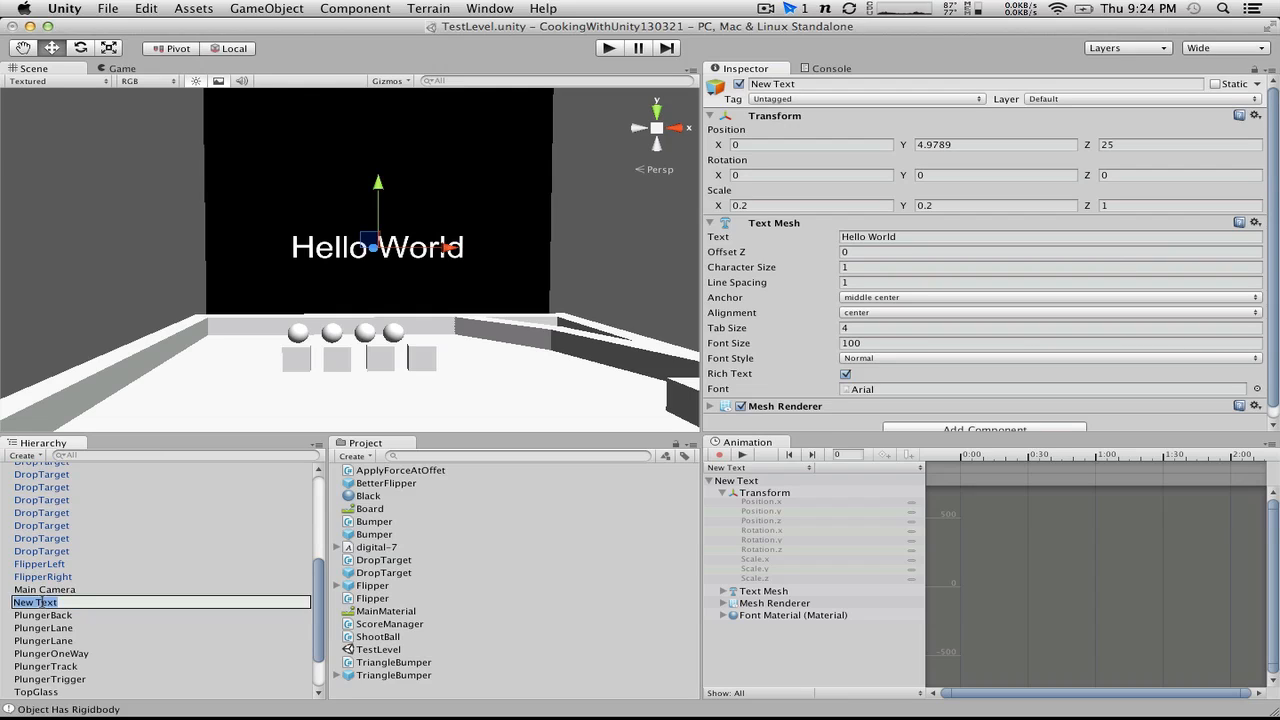
pyautogui.write('Score')
pyautogui.press('Return')
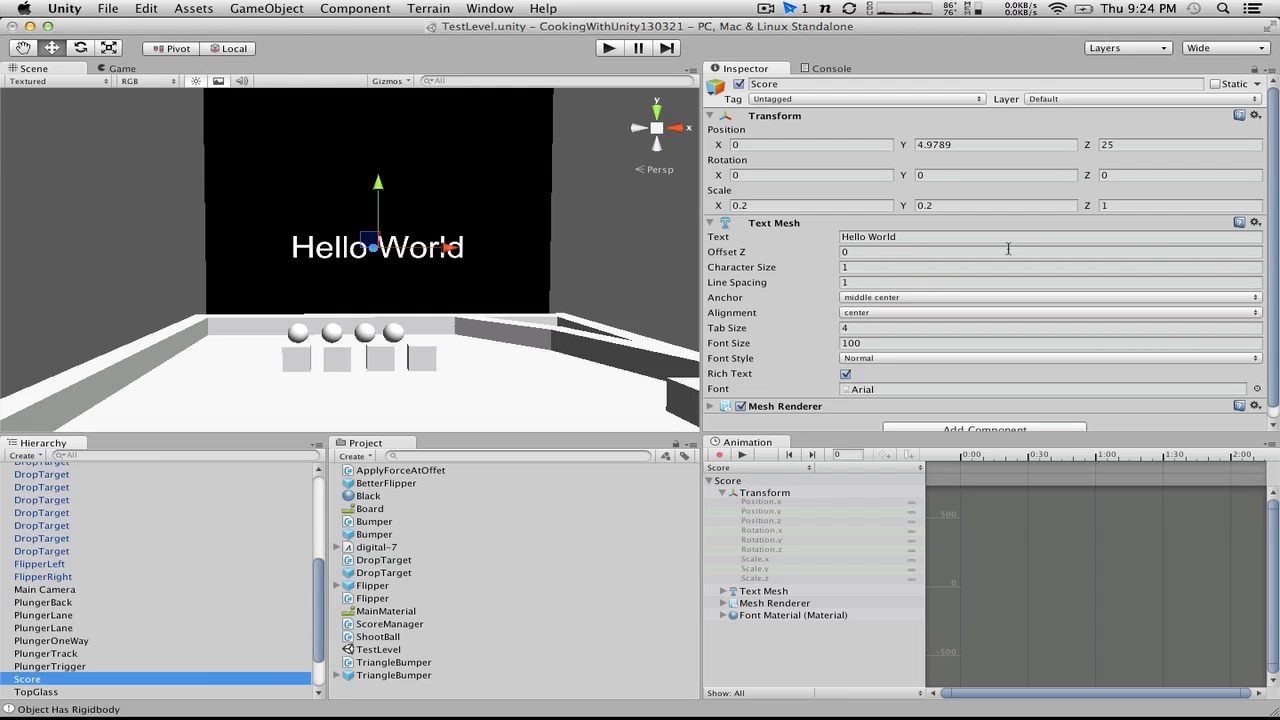
# Step: Assign the digital-7 font to the Score object's text mesh
pyautogui.scroll(-1, 1008, 249)
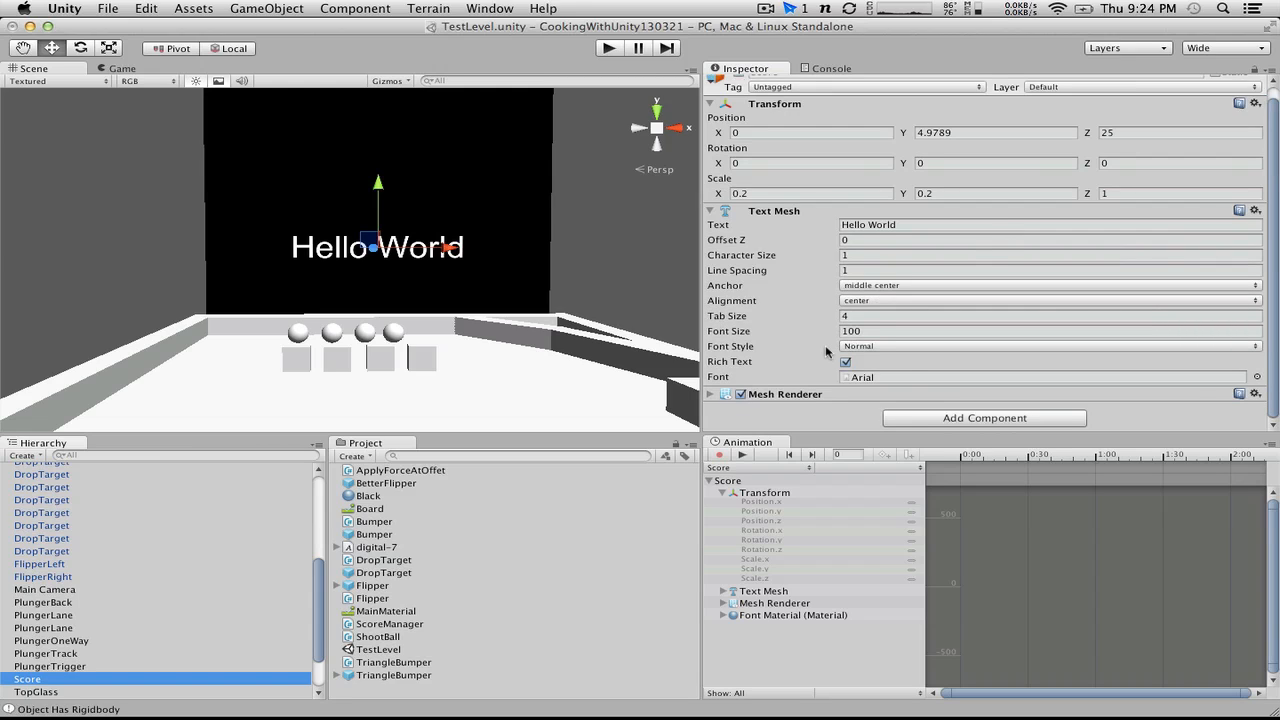
pyautogui.click(1255, 376)
pyautogui.click(130, 100)
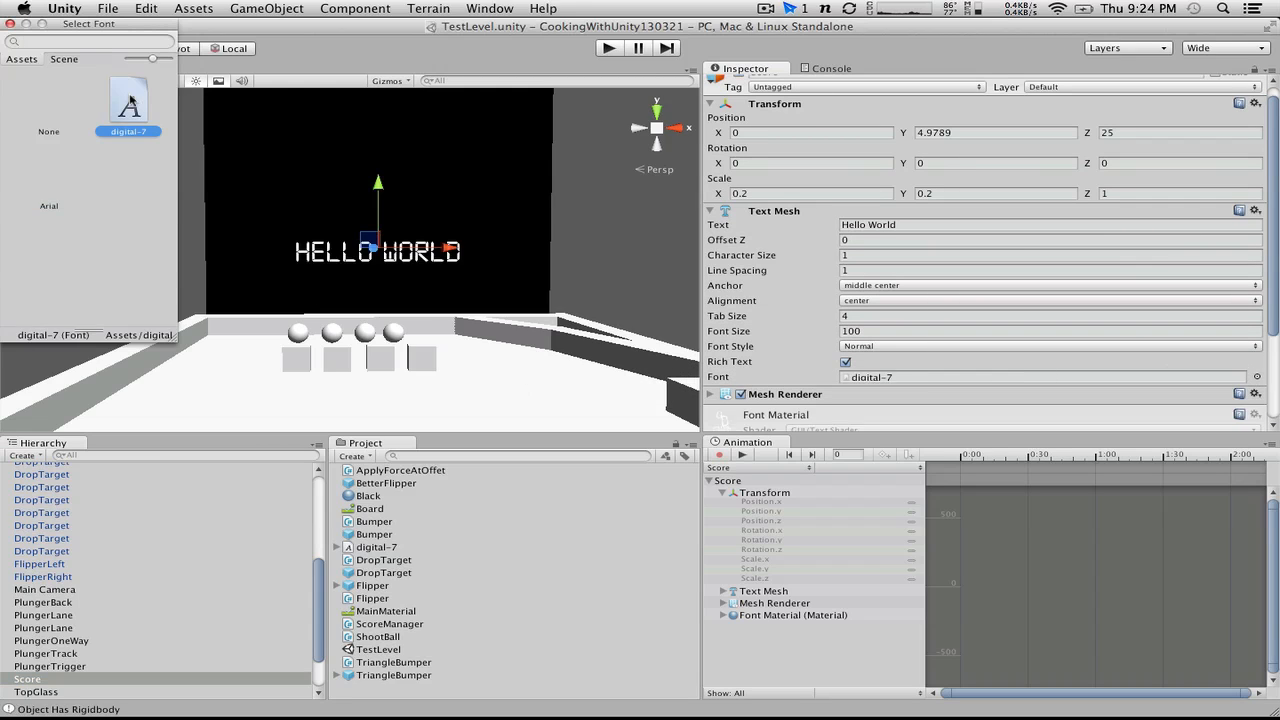
pyautogui.click(11, 23)
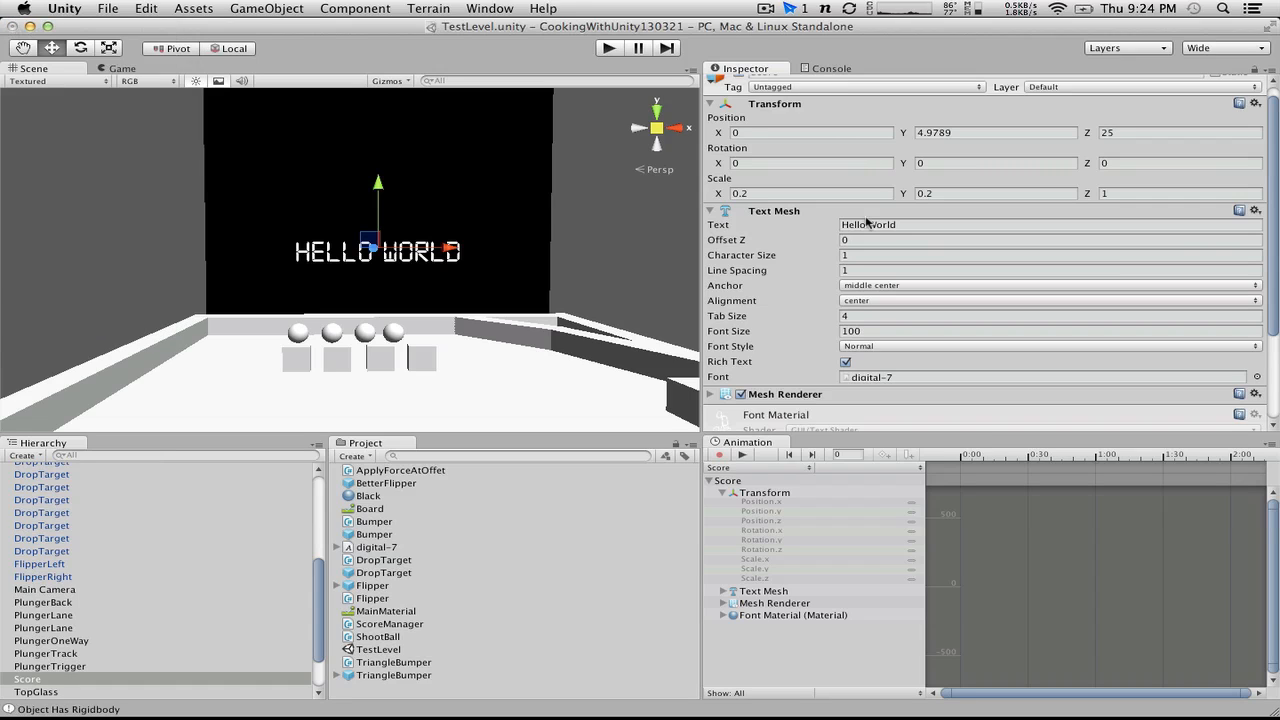
# Step: Inspect the Score text's font material and texture, and create a new material named FontMaterial in the project
pyautogui.scroll(-3, 826, 366)
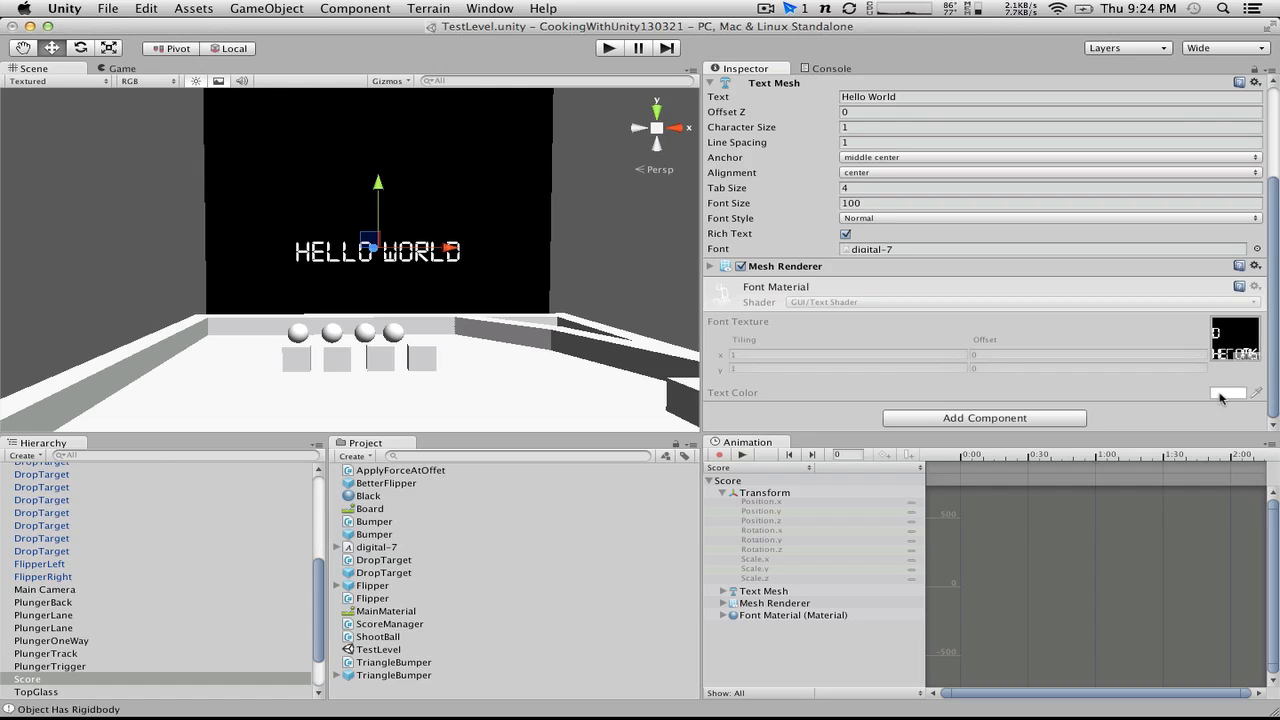
pyautogui.click(1233, 333)
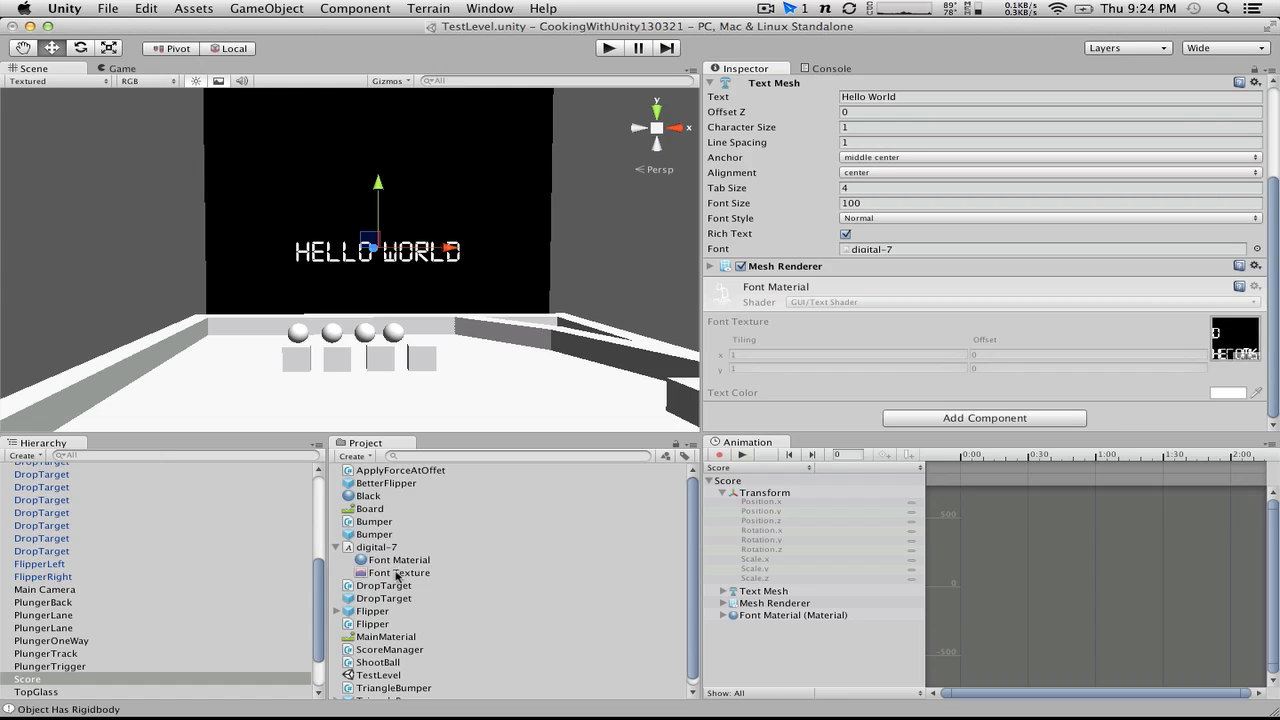
pyautogui.click(366, 458)
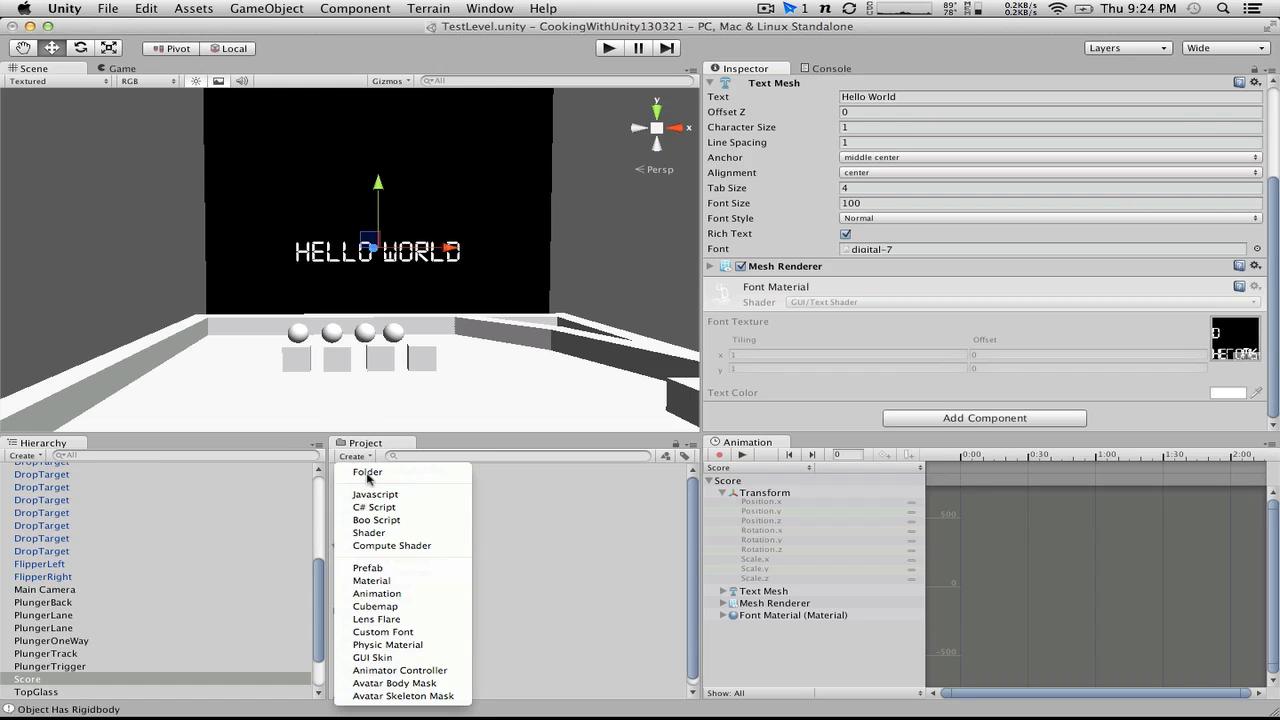
pyautogui.click(415, 581)
pyautogui.write('FontMateri')
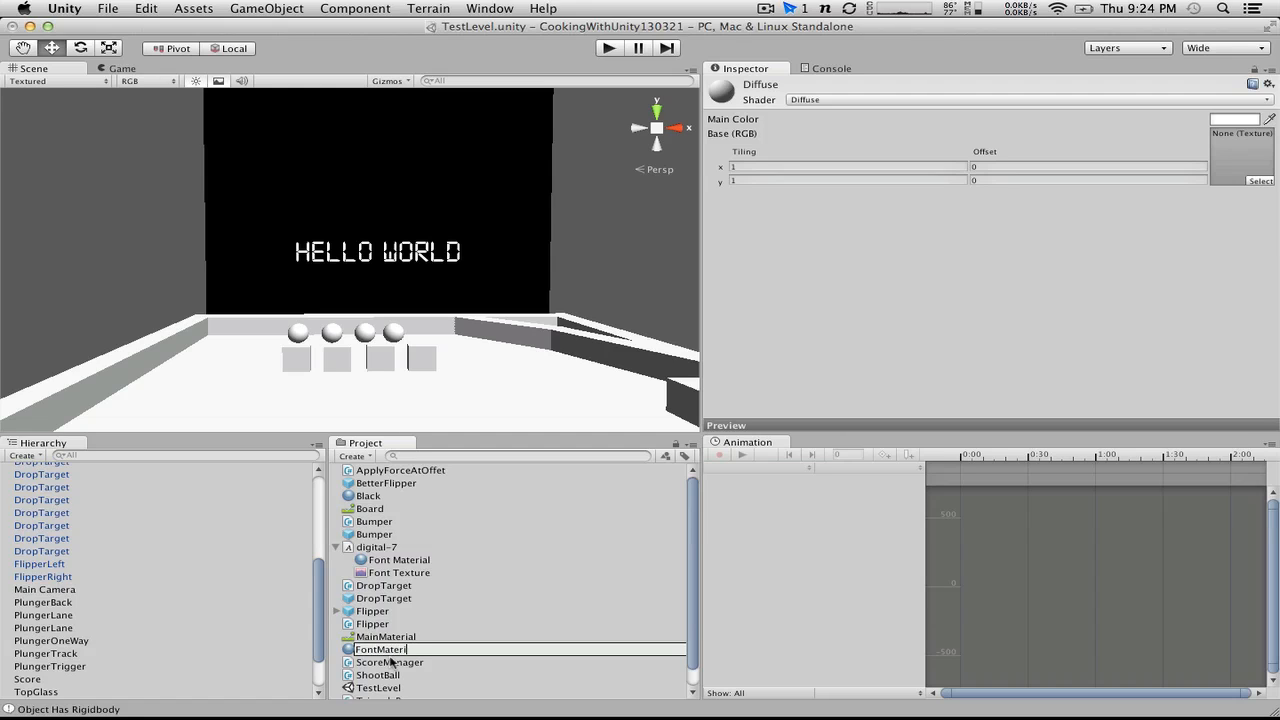
pyautogui.write('al')
pyautogui.press('Return')
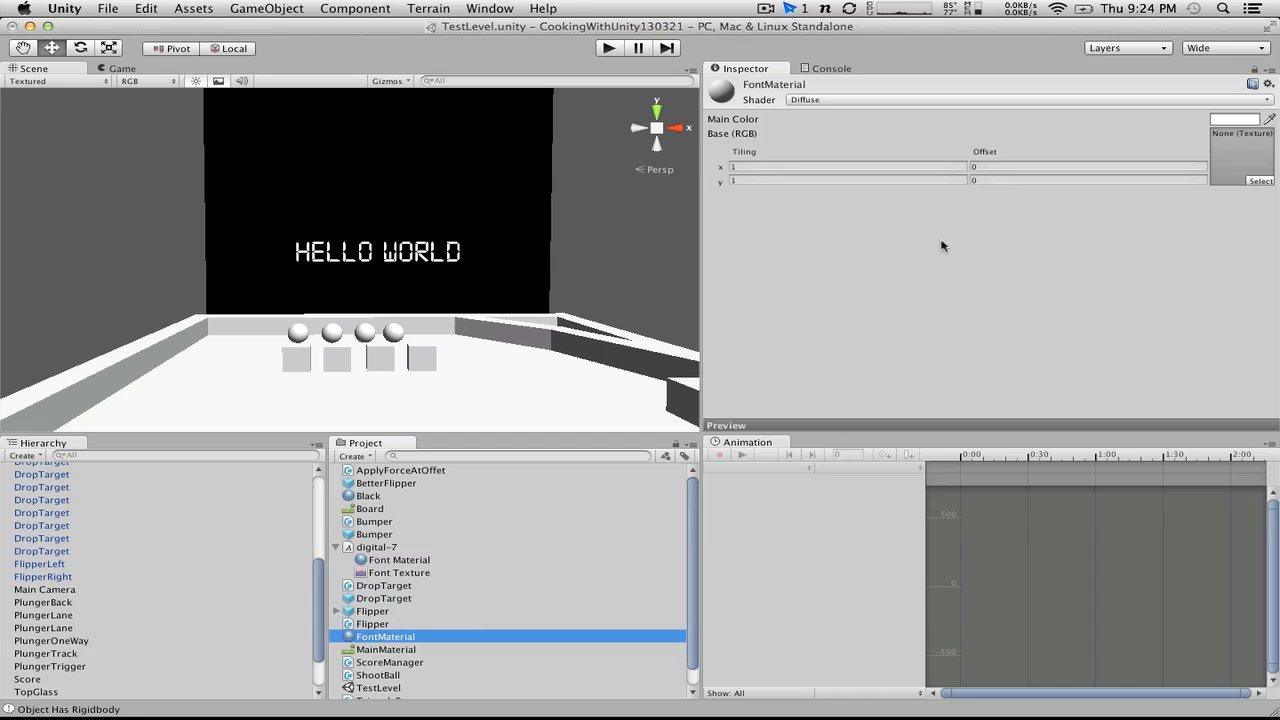
# Step: Set FontMaterial's shader to GUI/Text Shader
pyautogui.click(868, 100)
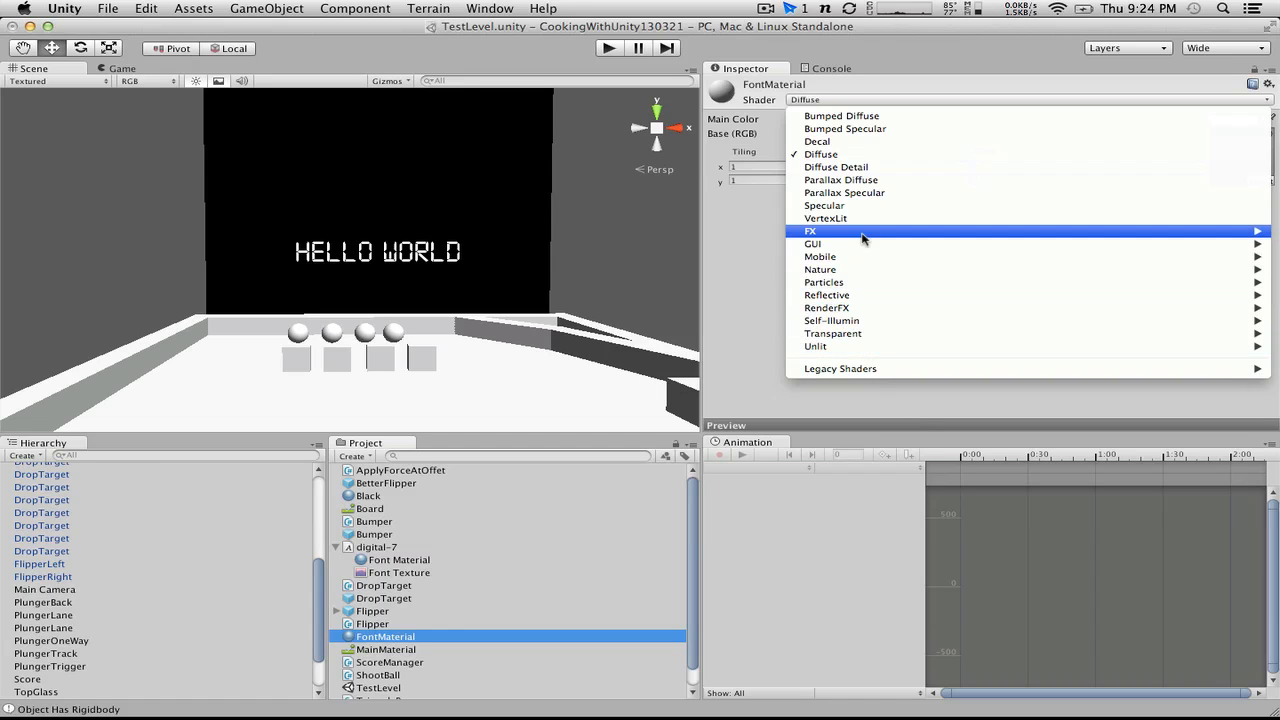
pyautogui.moveTo(857, 312)
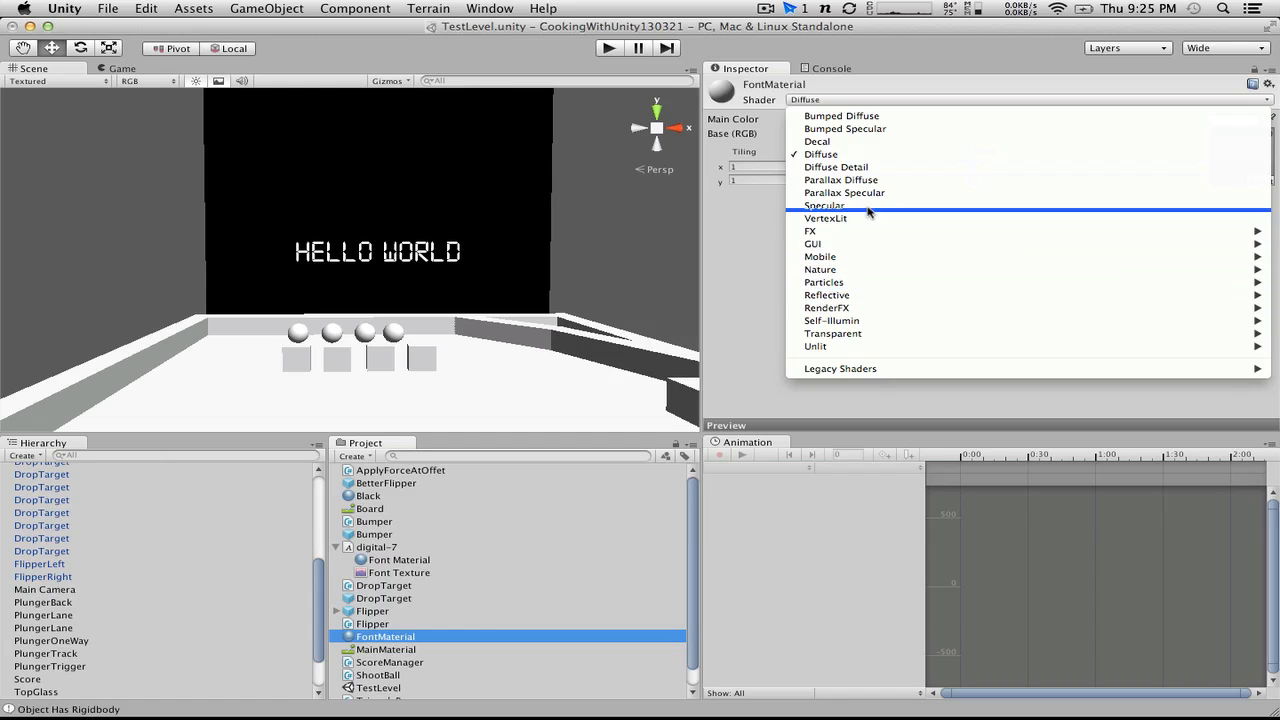
pyautogui.moveTo(865, 233)
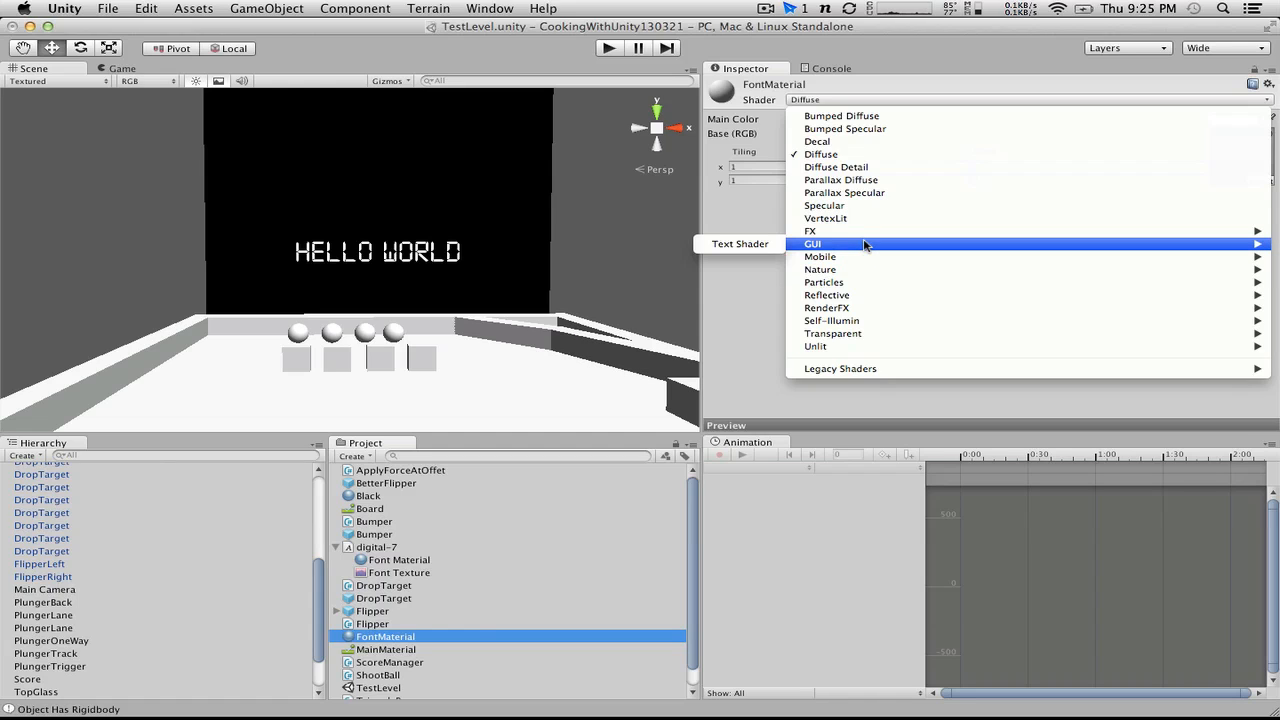
pyautogui.click(748, 246)
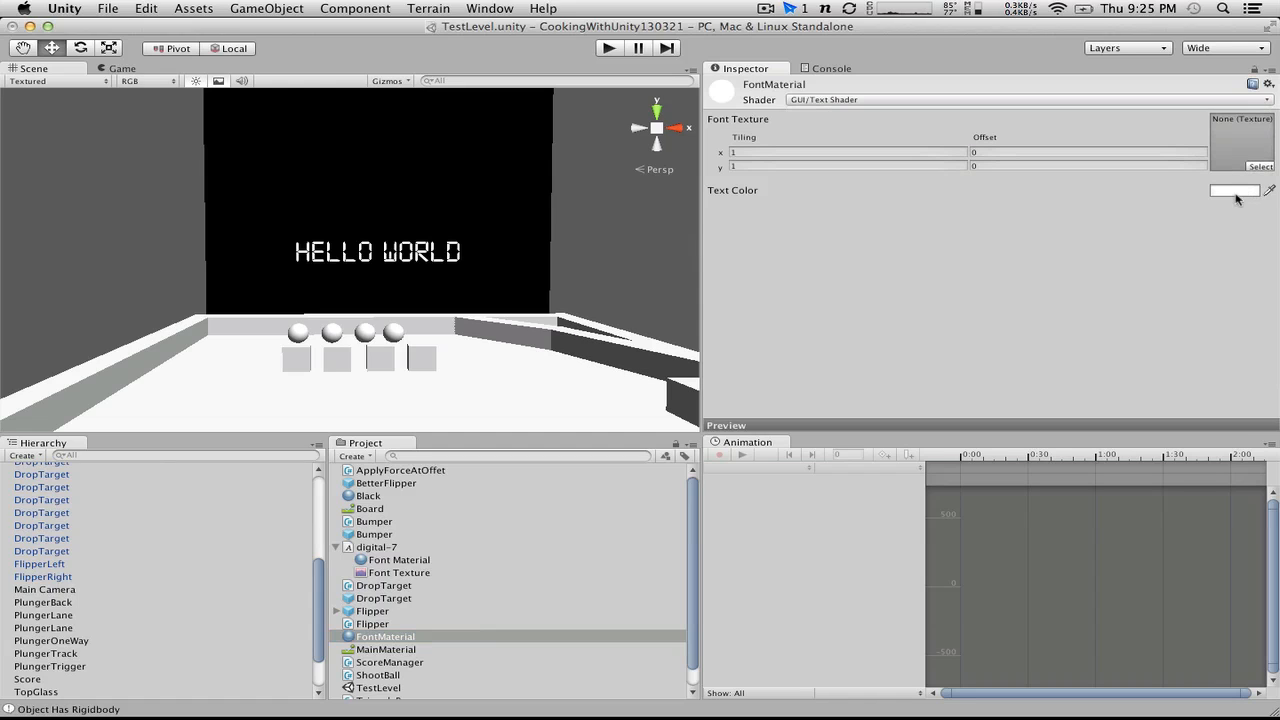
# Step: Set FontMaterial's text color to a fully saturated amber with RGB 255, 166, 0
pyautogui.click(1238, 191)
pyautogui.click(148, 155)
pyautogui.moveTo(148, 155); pyautogui.dragTo(149, 179)
pyautogui.click(133, 81)
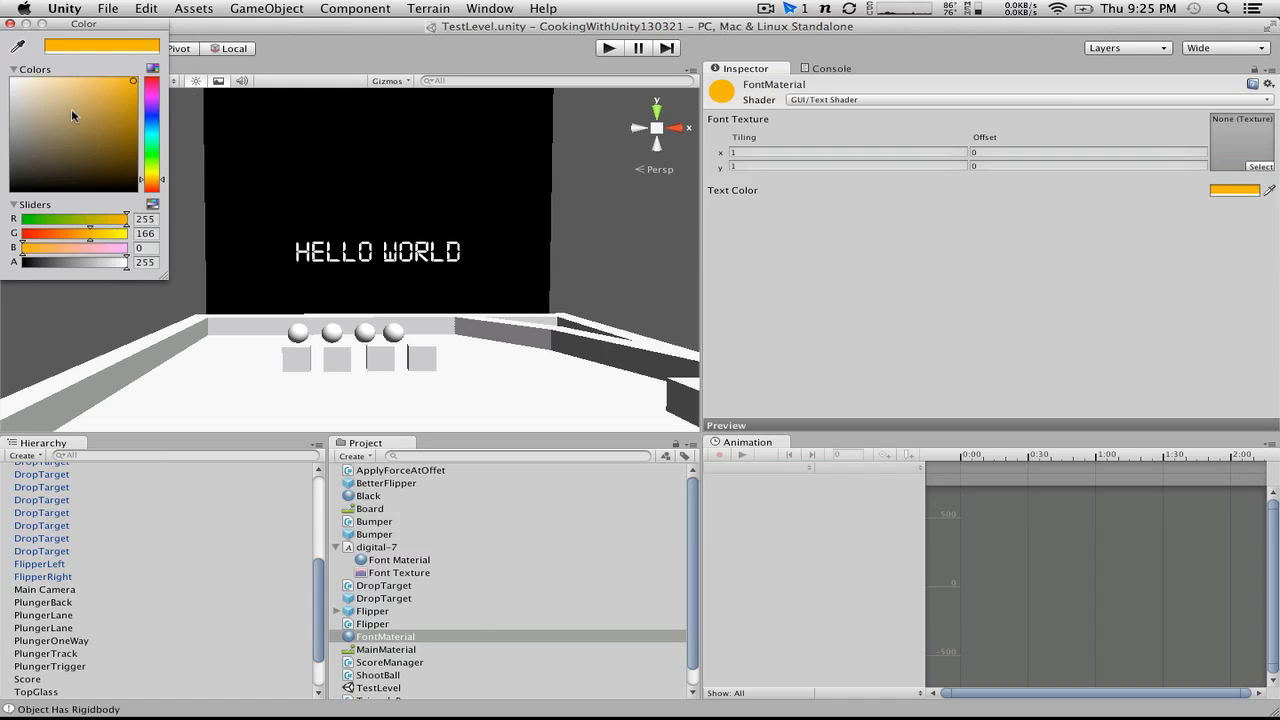
pyautogui.moveTo(72, 110); pyautogui.dragTo(133, 82)
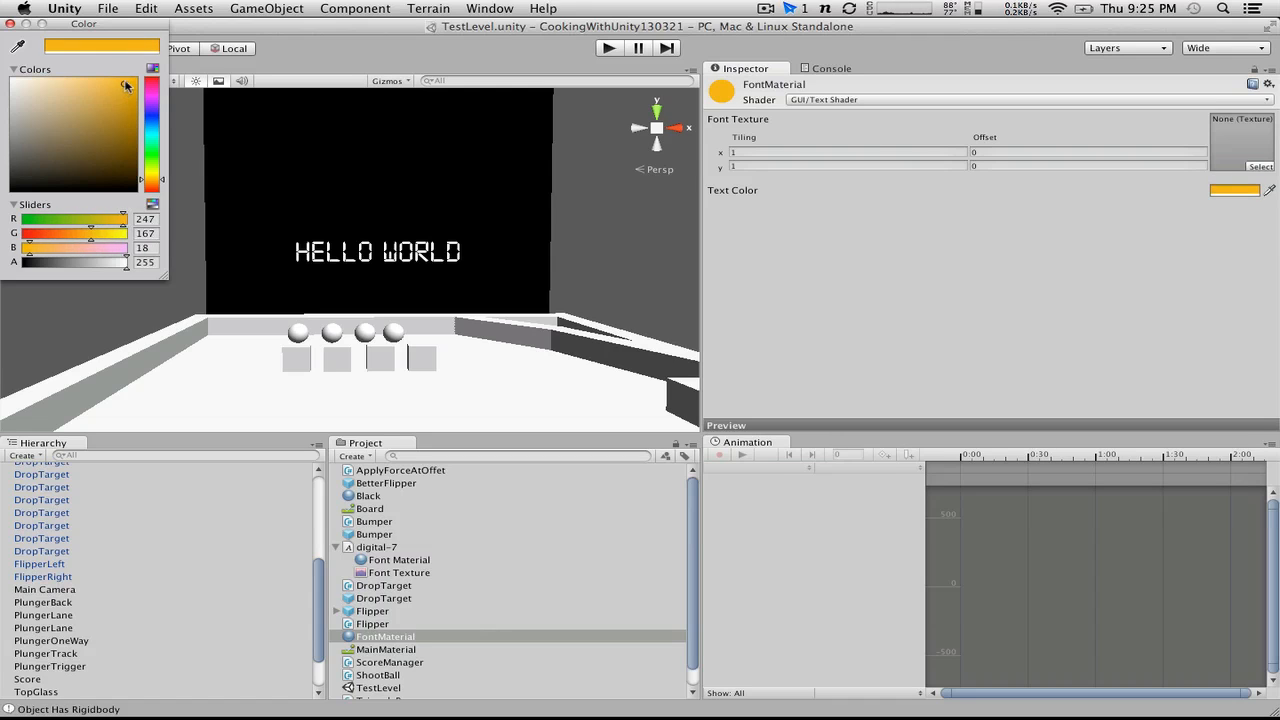
pyautogui.click(10, 22)
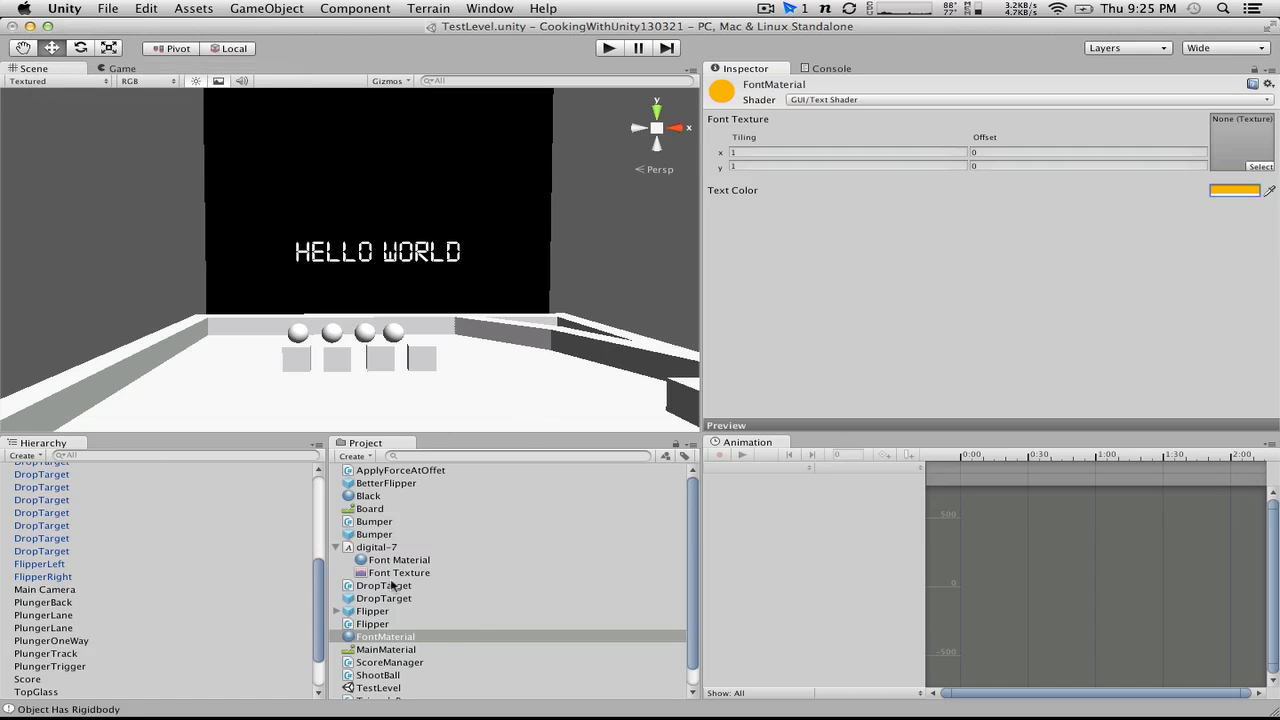
# Step: Apply FontMaterial to the Score object and assign digital-7's Font Texture as the material's font texture
pyautogui.moveTo(424, 636); pyautogui.dragTo(60, 620)
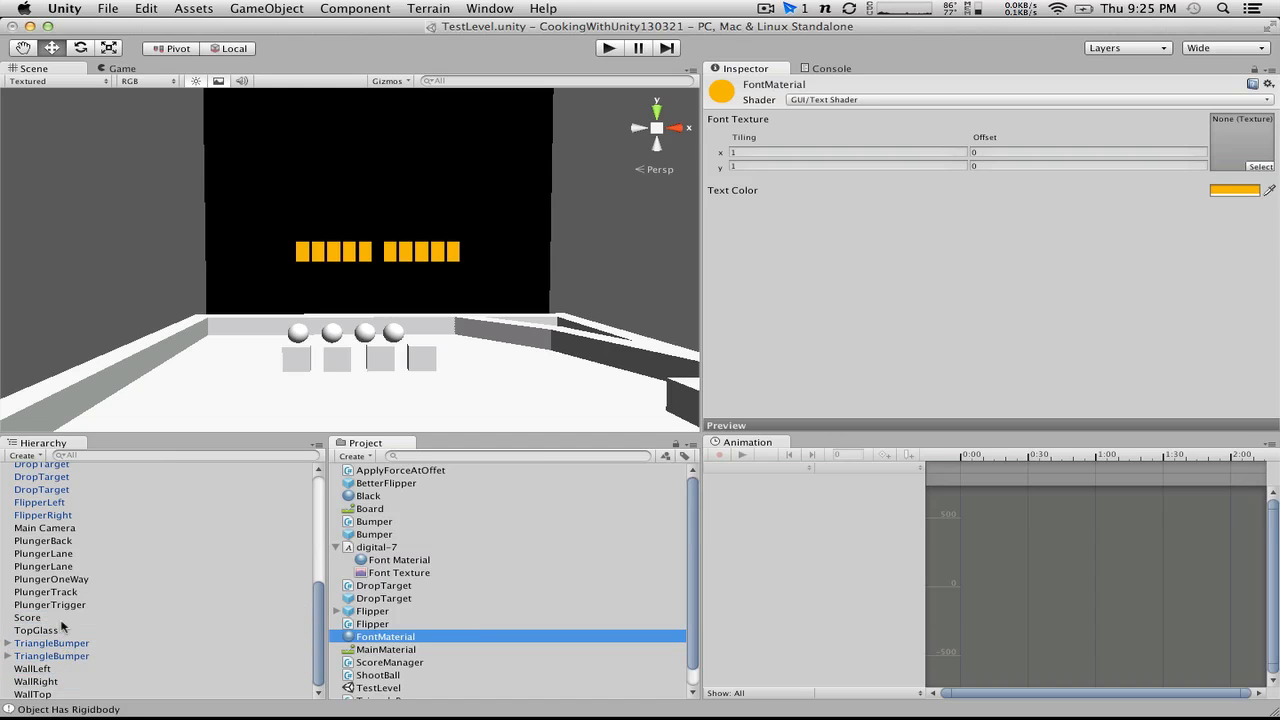
pyautogui.click(60, 628)
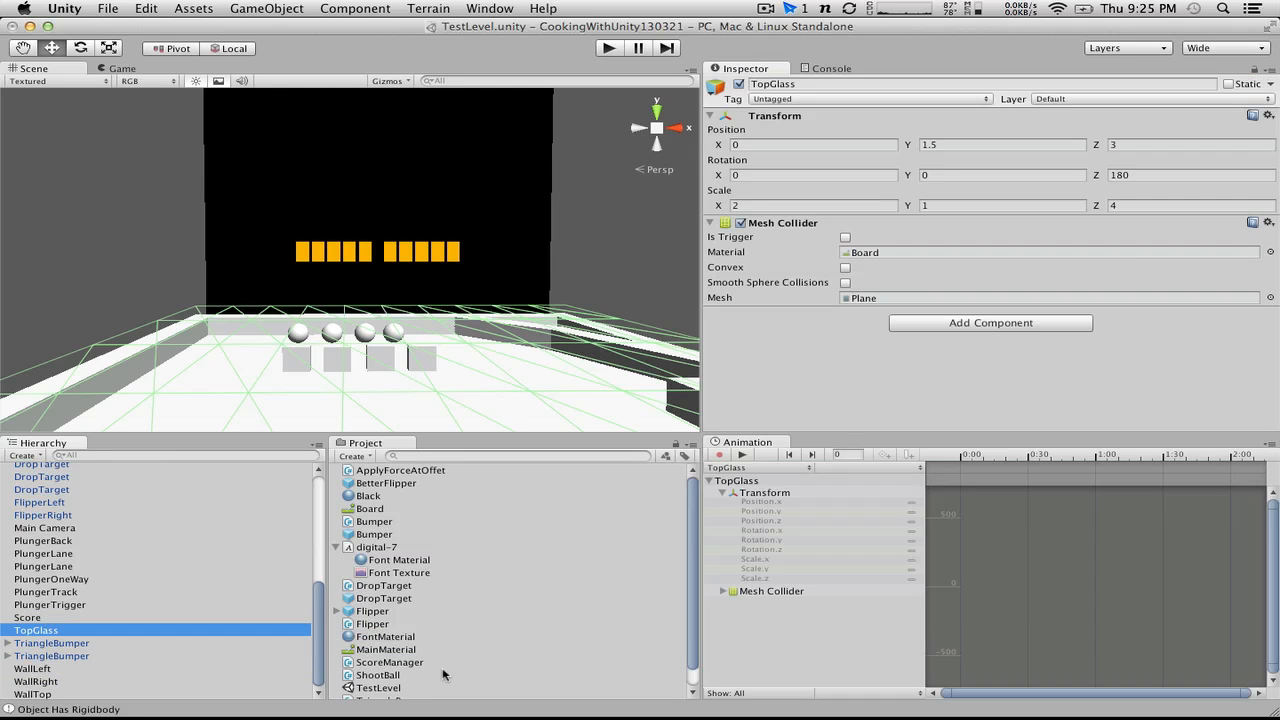
pyautogui.click(357, 637)
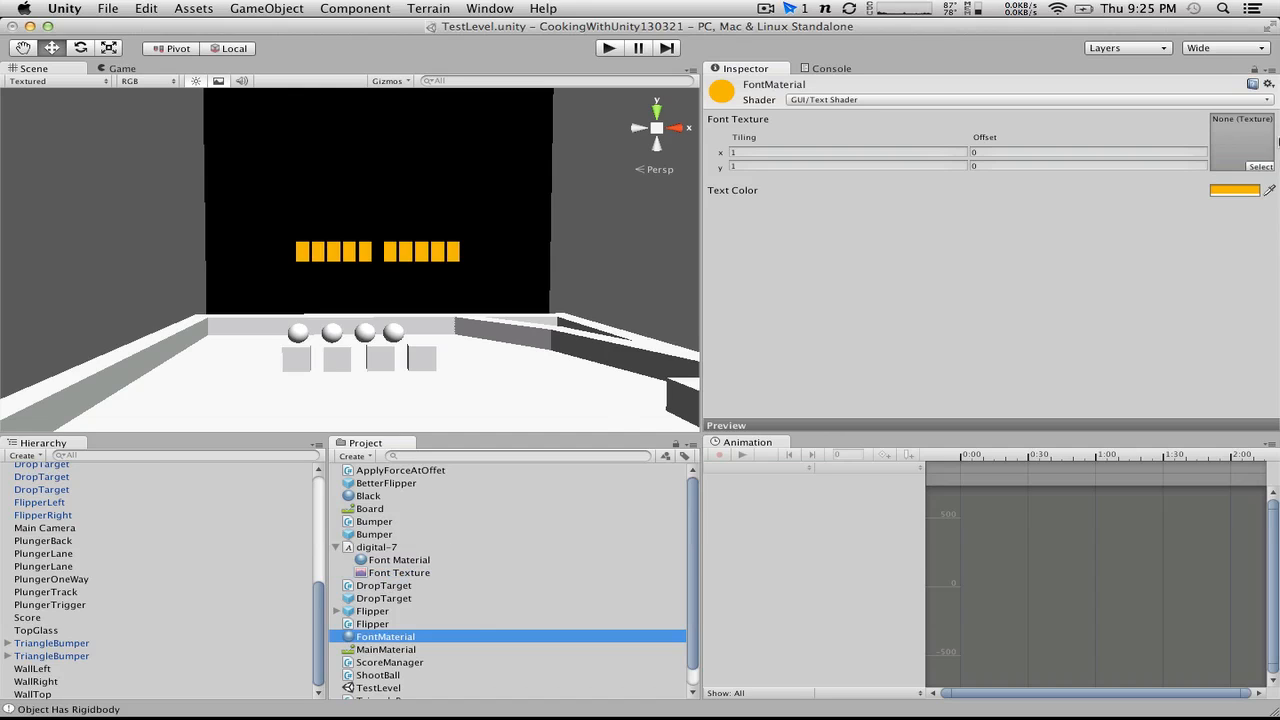
pyautogui.moveTo(1277, 140); pyautogui.dragTo(1230, 132)
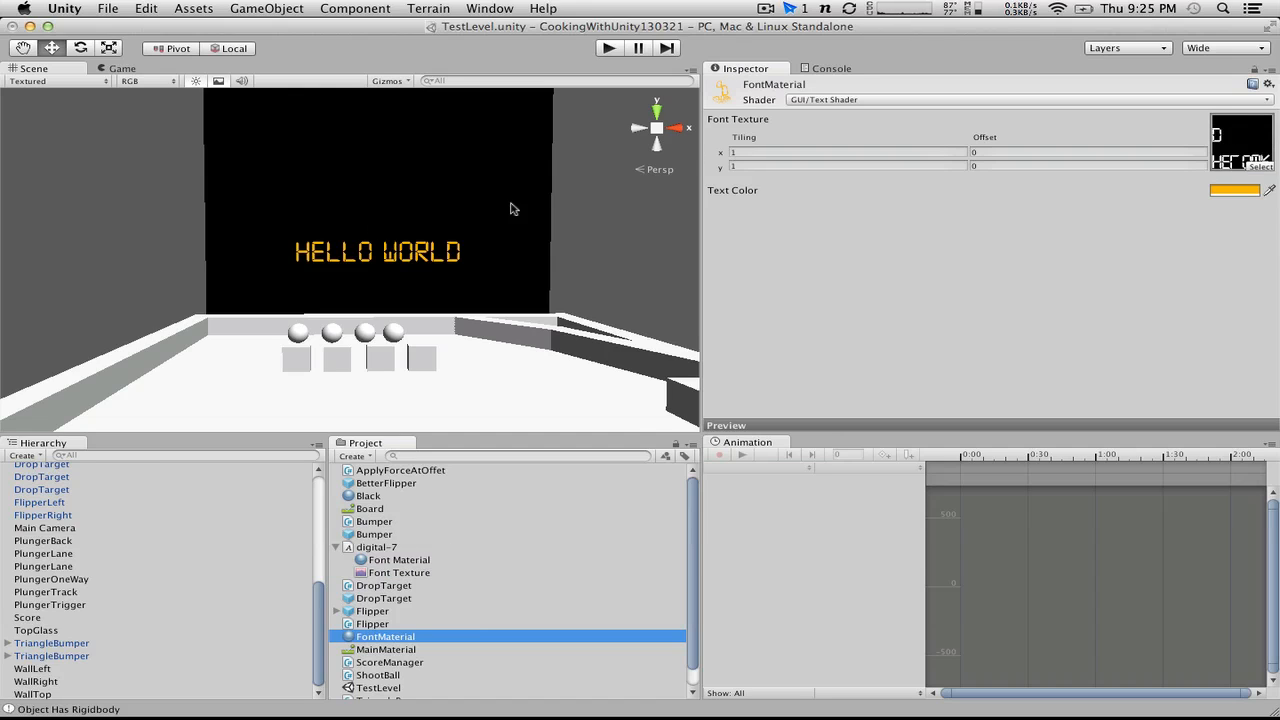
# Step: Adjust FontMaterial's text color to a deeper orange with RGB 255, 142, 0
pyautogui.click(1218, 192)
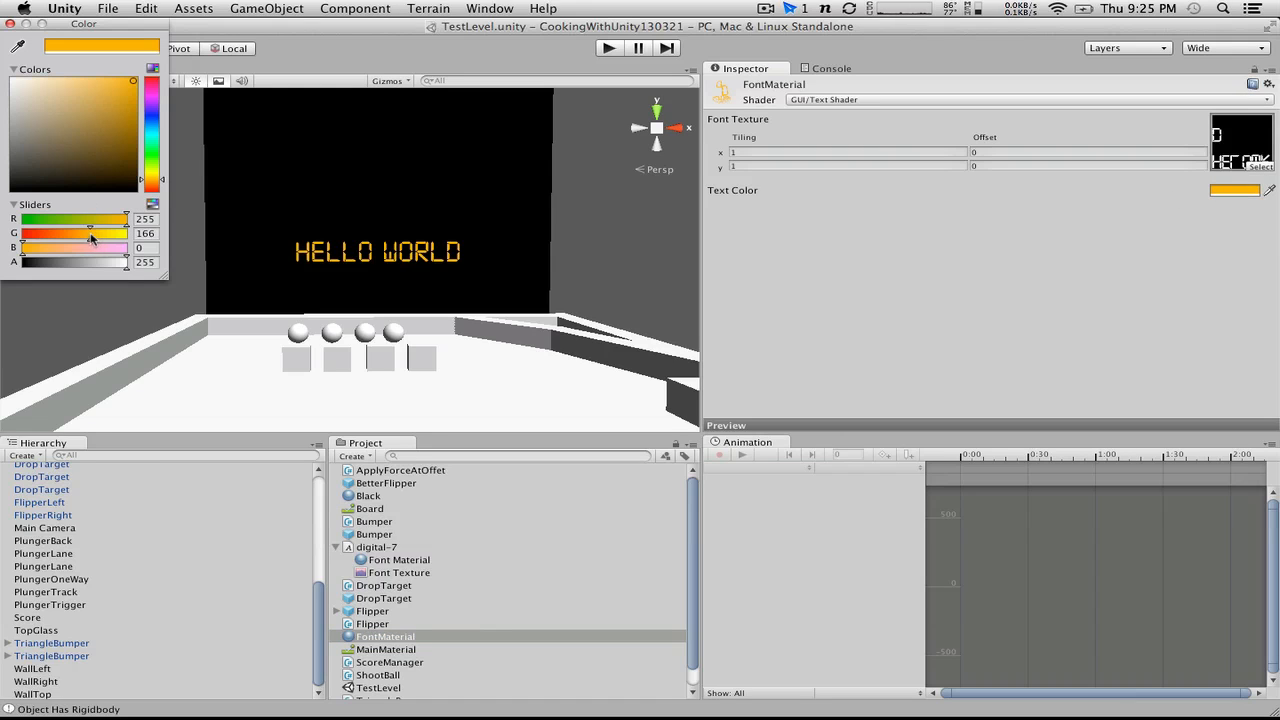
pyautogui.moveTo(90, 237); pyautogui.dragTo(63, 234)
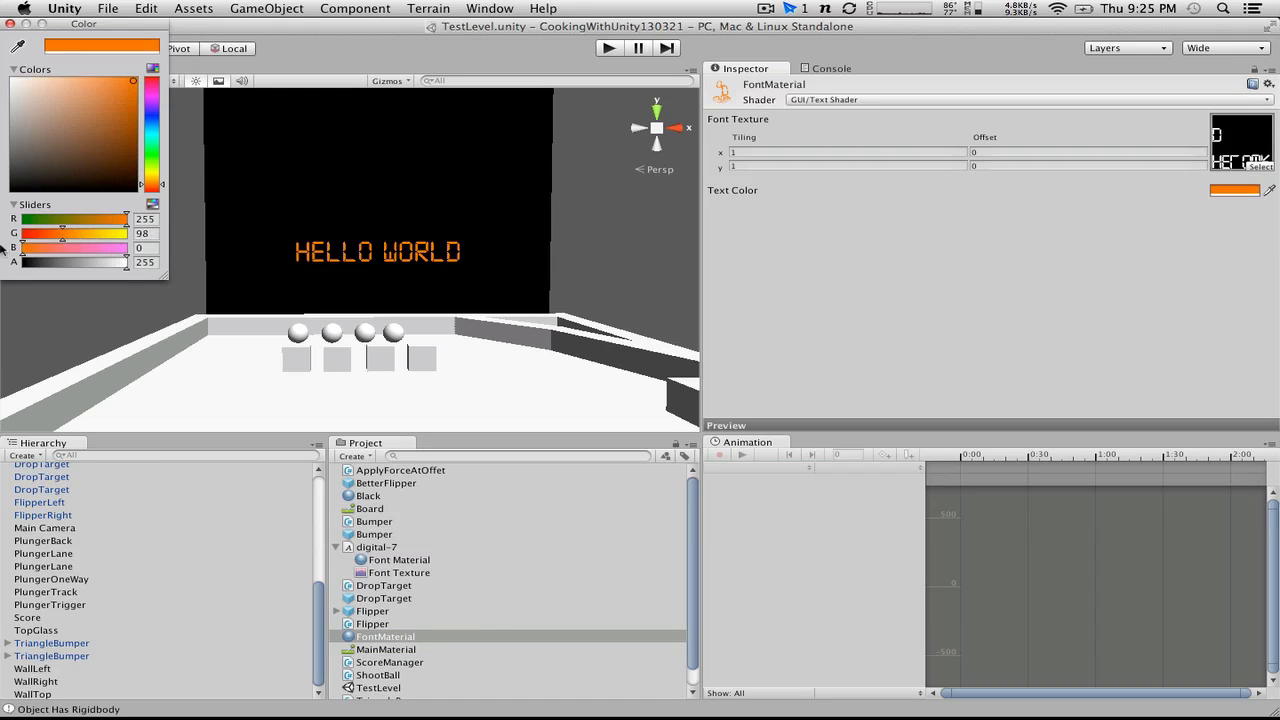
pyautogui.moveTo(37, 251)
pyautogui.mouseDown()
pyautogui.moveTo(95, 232)
pyautogui.moveTo(2, 258)
pyautogui.mouseUp()
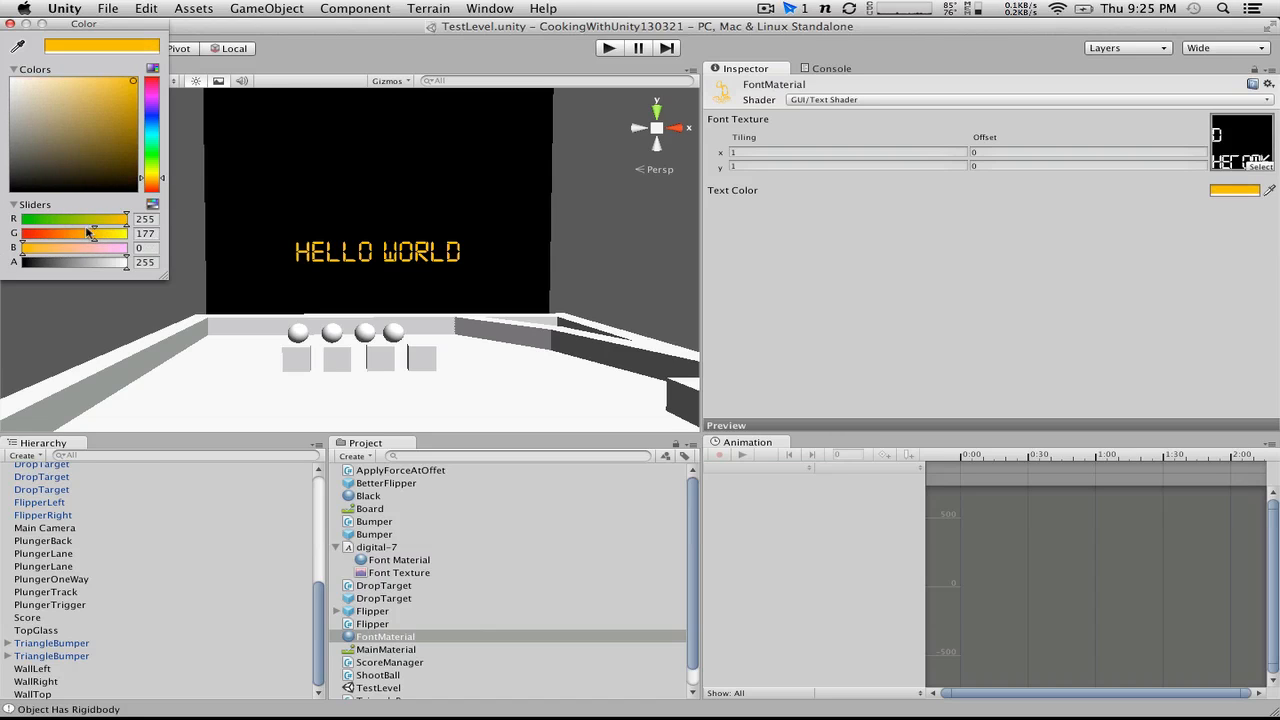
pyautogui.moveTo(87, 232)
pyautogui.mouseDown()
pyautogui.moveTo(126, 223)
pyautogui.moveTo(79, 238)
pyautogui.mouseUp()
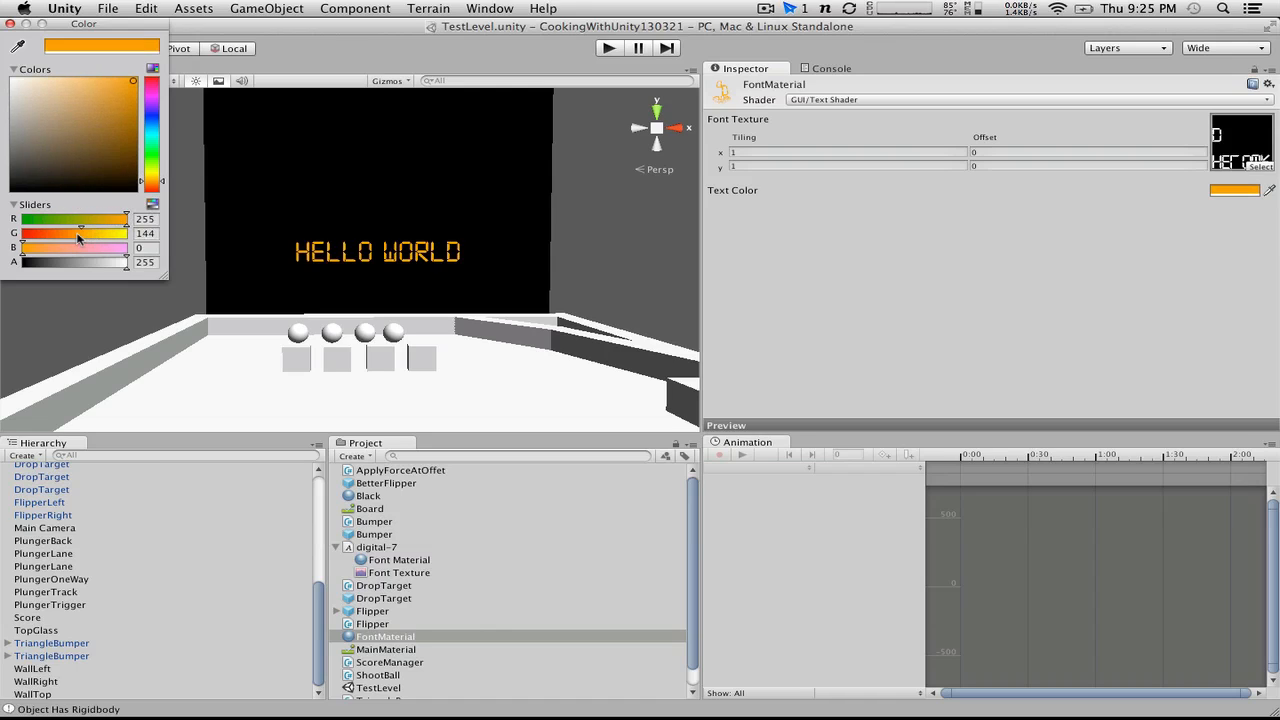
pyautogui.click(10, 23)
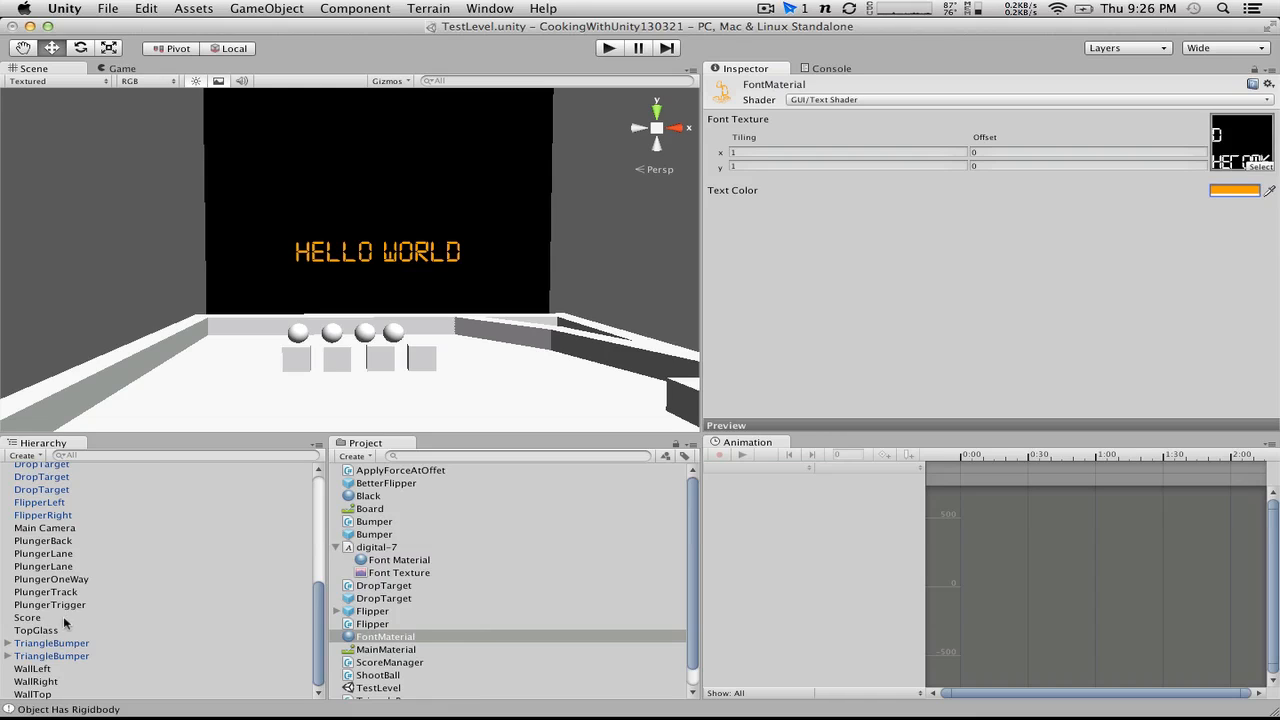
# Step: Open the ScoreManager script in MonoDevelop, delete its OnGUI method and begin a public field declaration below the score variable
pyautogui.scroll(-1, 459, 556)
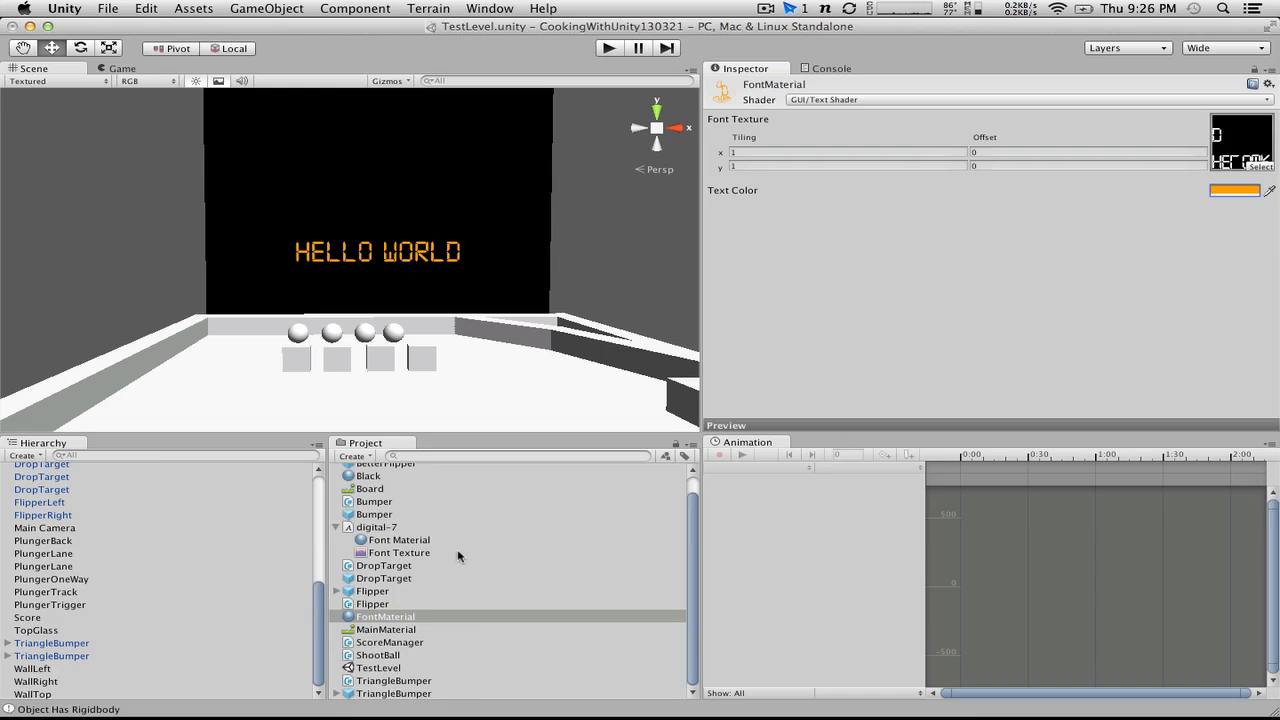
pyautogui.doubleClick(390, 643)
pyautogui.click(338, 371)
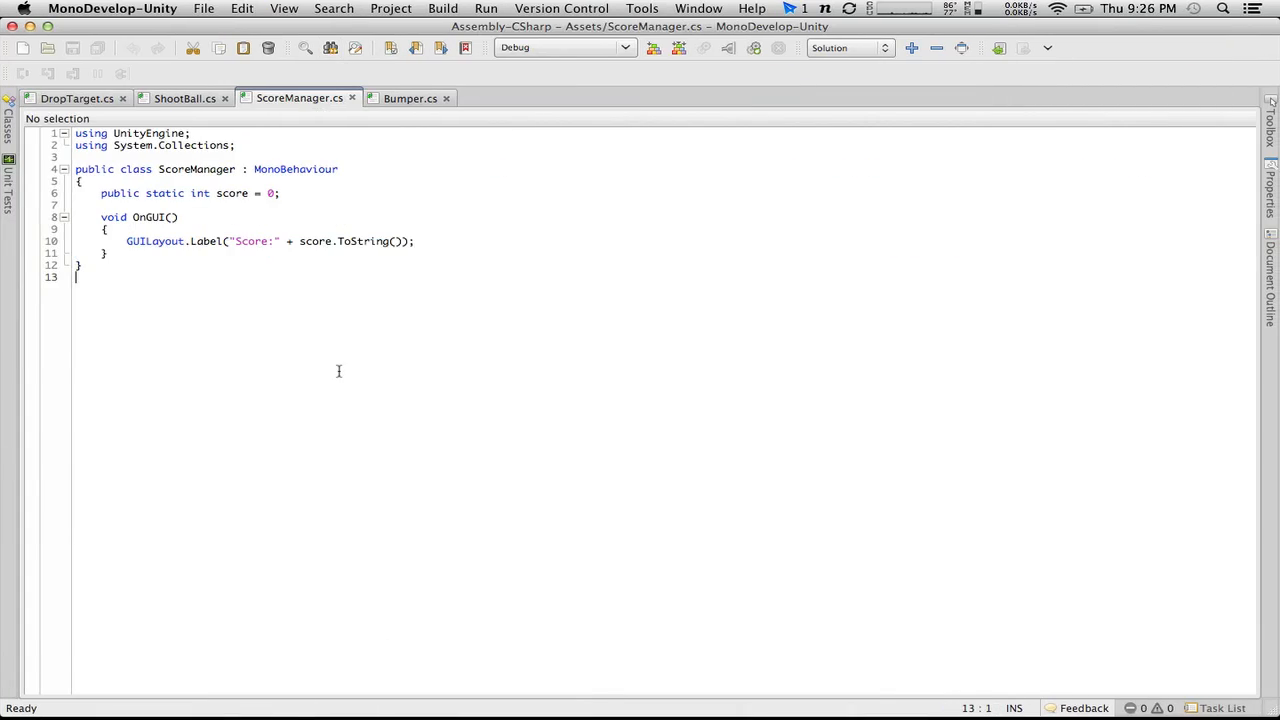
pyautogui.click(166, 216)
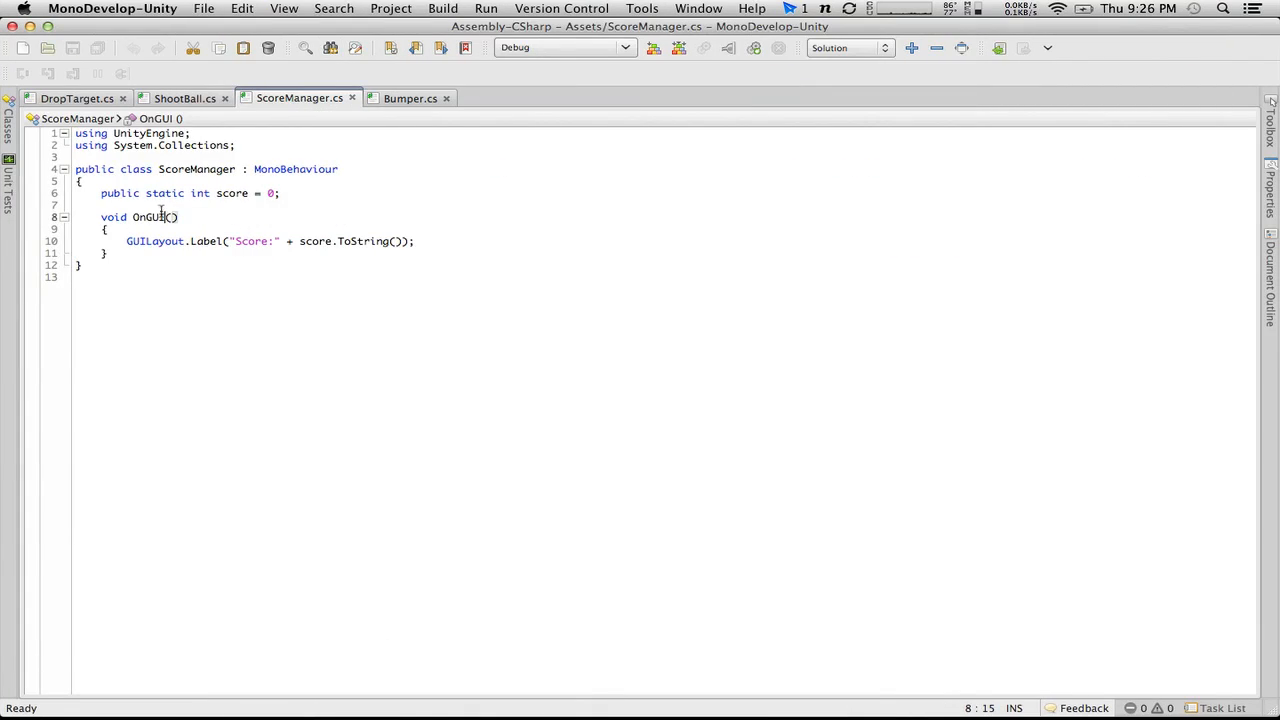
pyautogui.moveTo(217, 252); pyautogui.dragTo(96, 220)
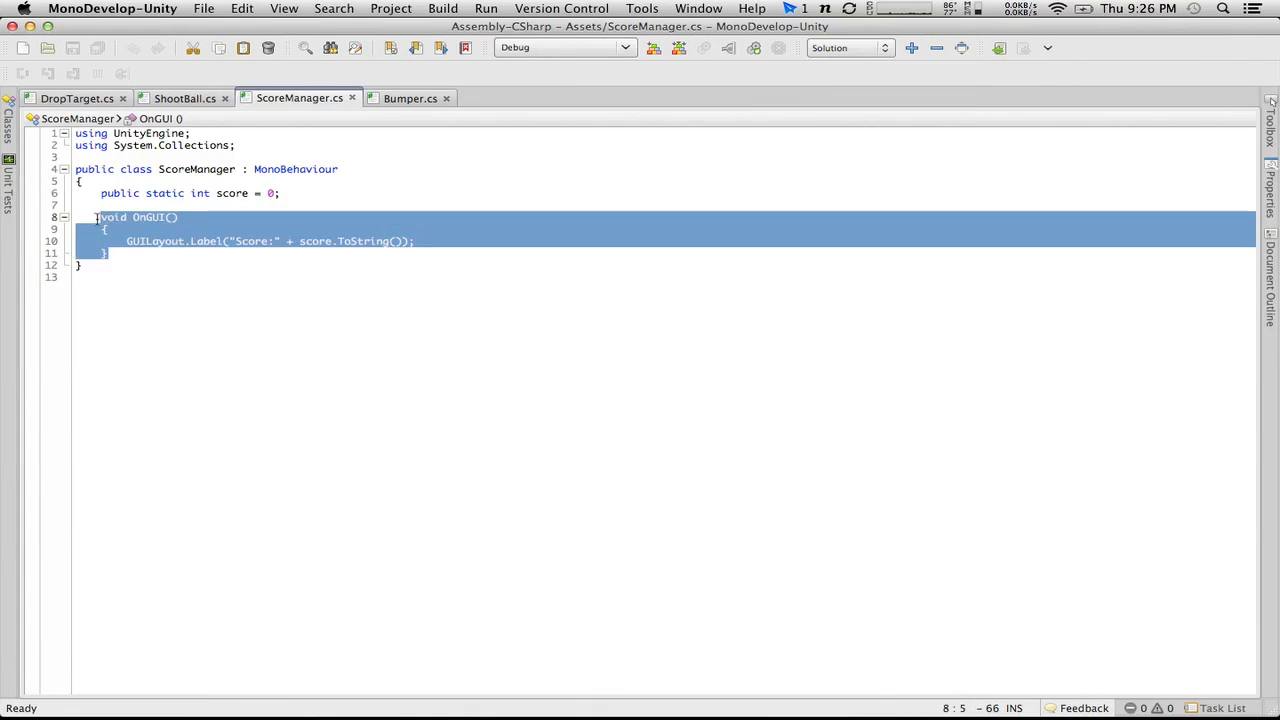
pyautogui.press('BackSpace')
pyautogui.press('BackSpace')
pyautogui.press('BackSpace')
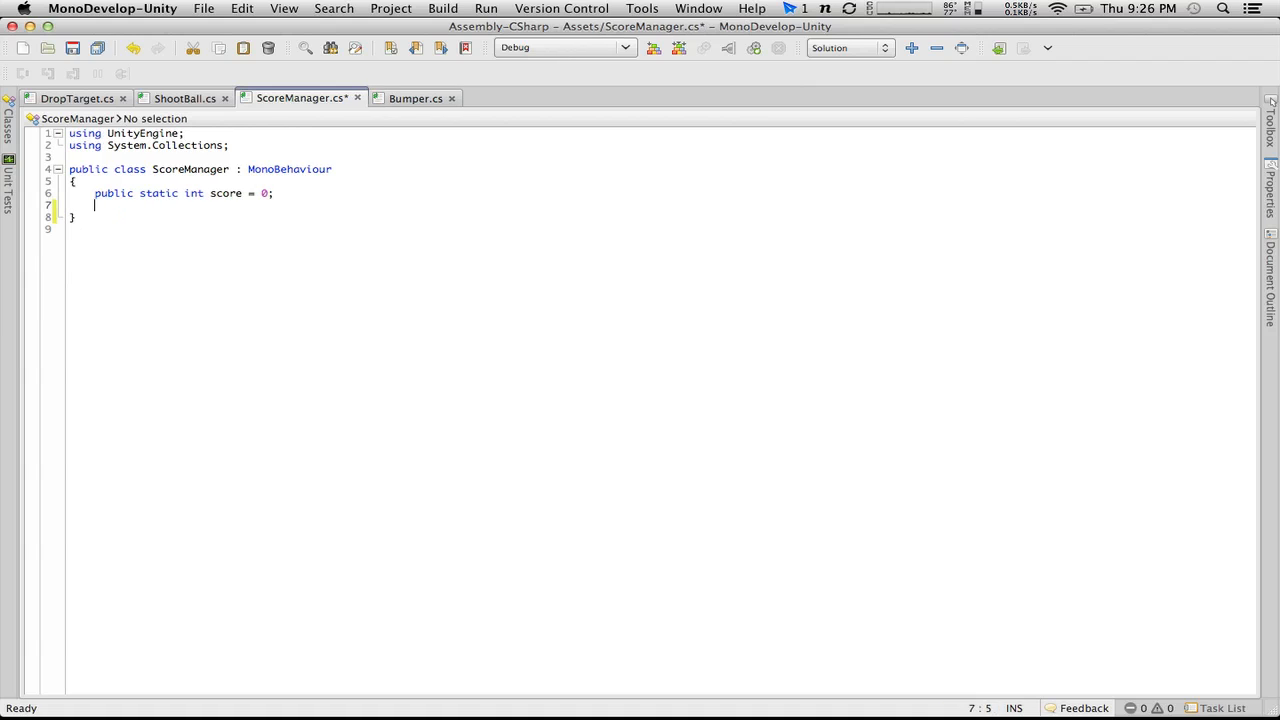
pyautogui.write('public GameObject')
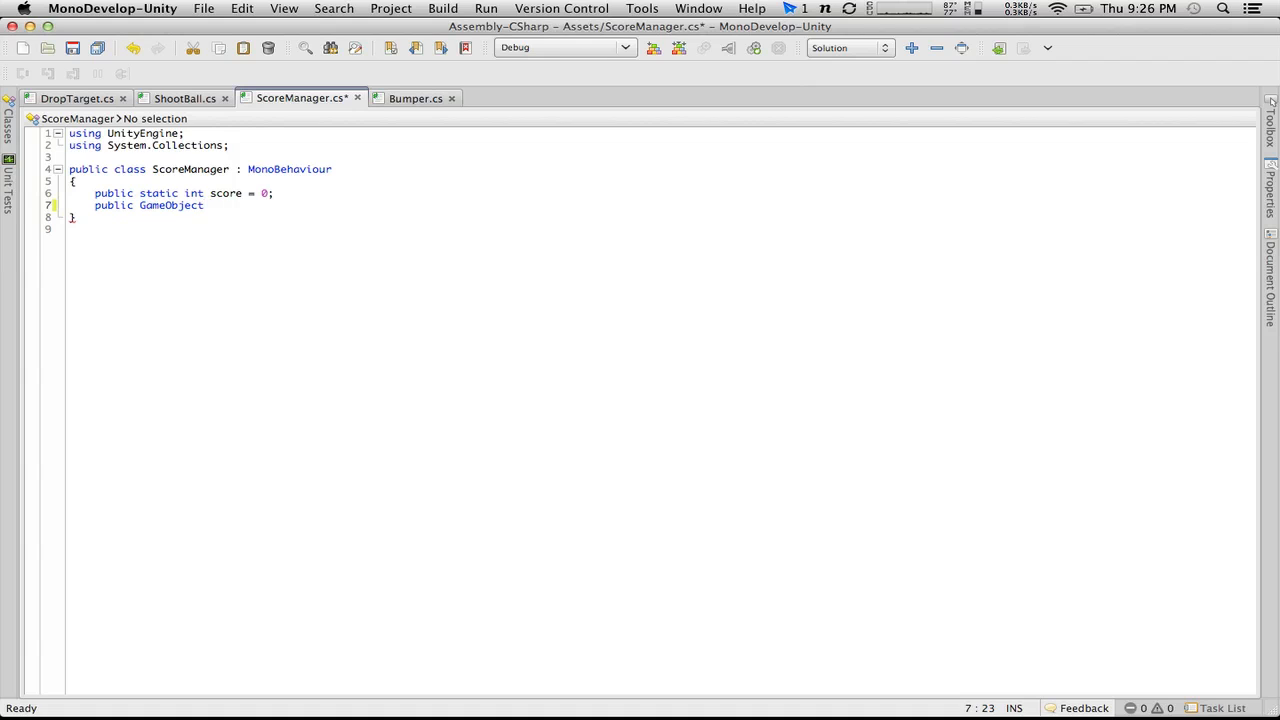
pyautogui.press('BackSpace')
pyautogui.press('BackSpace')
pyautogui.press('BackSpace')
pyautogui.press('BackSpace')
pyautogui.press('BackSpace')
pyautogui.press('BackSpace')
pyautogui.press('BackSpace')
pyautogui.press('BackSpace')
pyautogui.press('BackSpace')
pyautogui.press('BackSpace')
pyautogui.press('BackSpace')
pyautogui.write('GUIT')
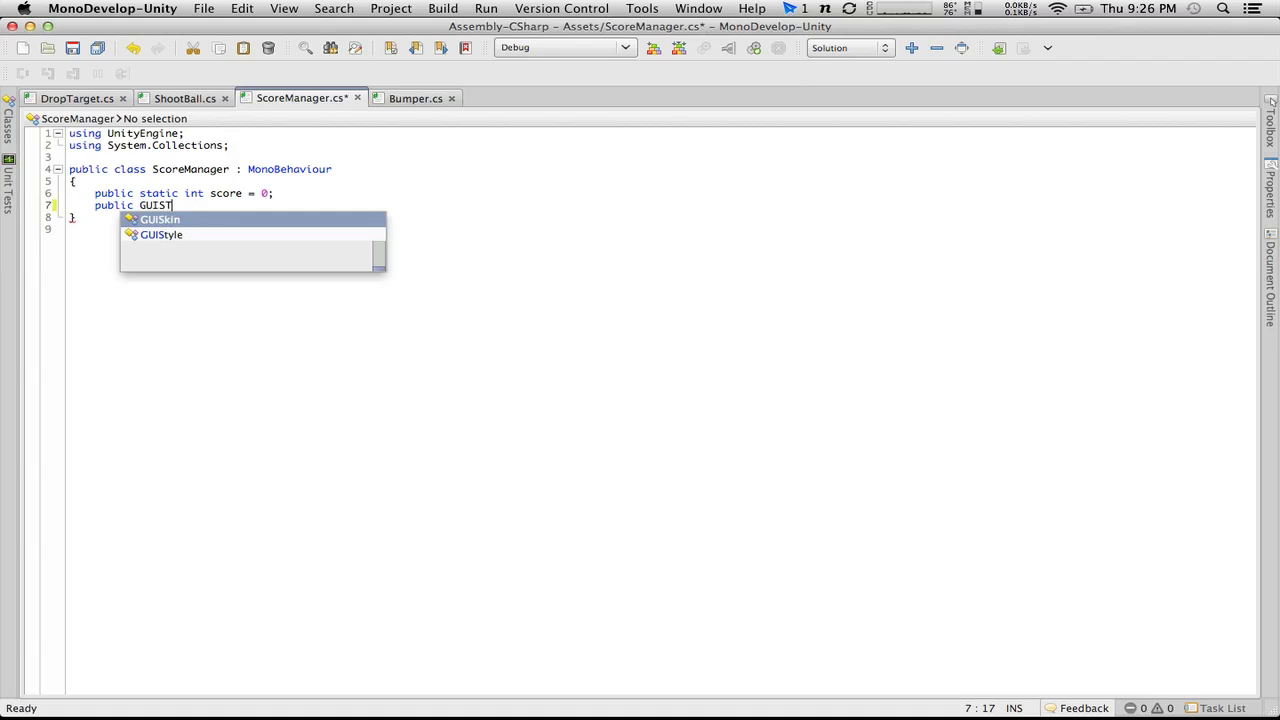
pyautogui.write('e')
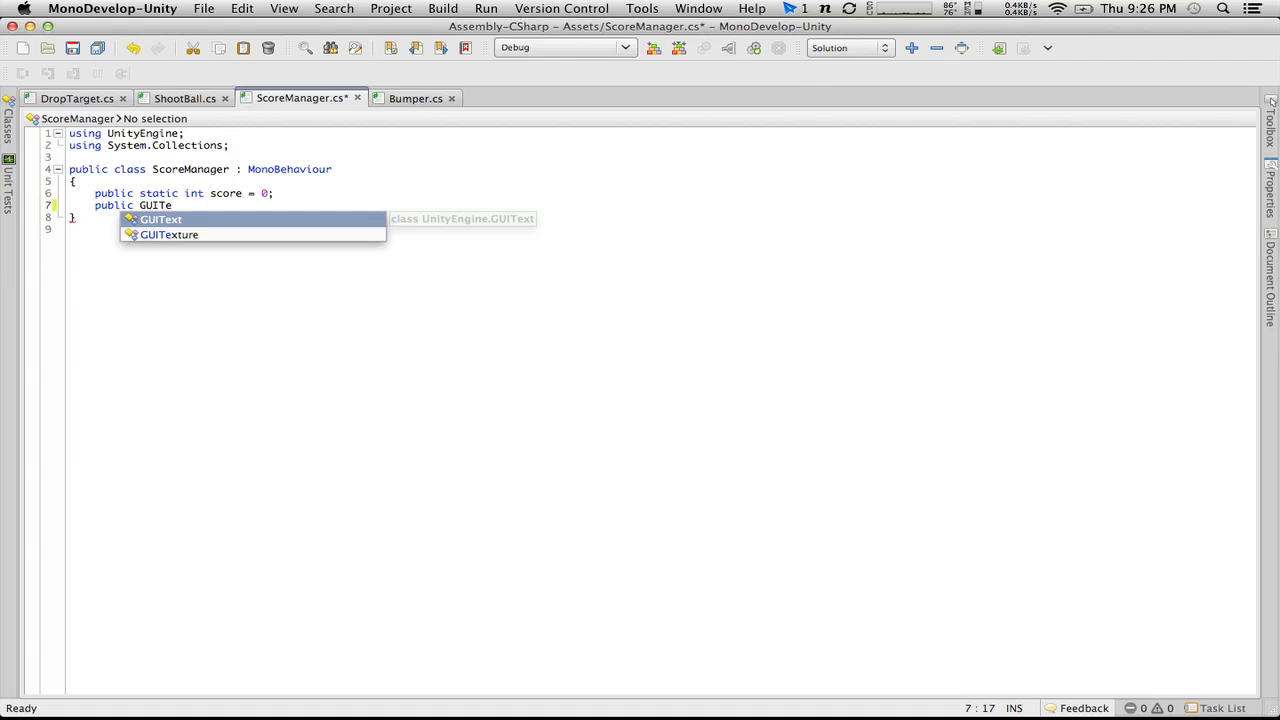
pyautogui.press('Return')
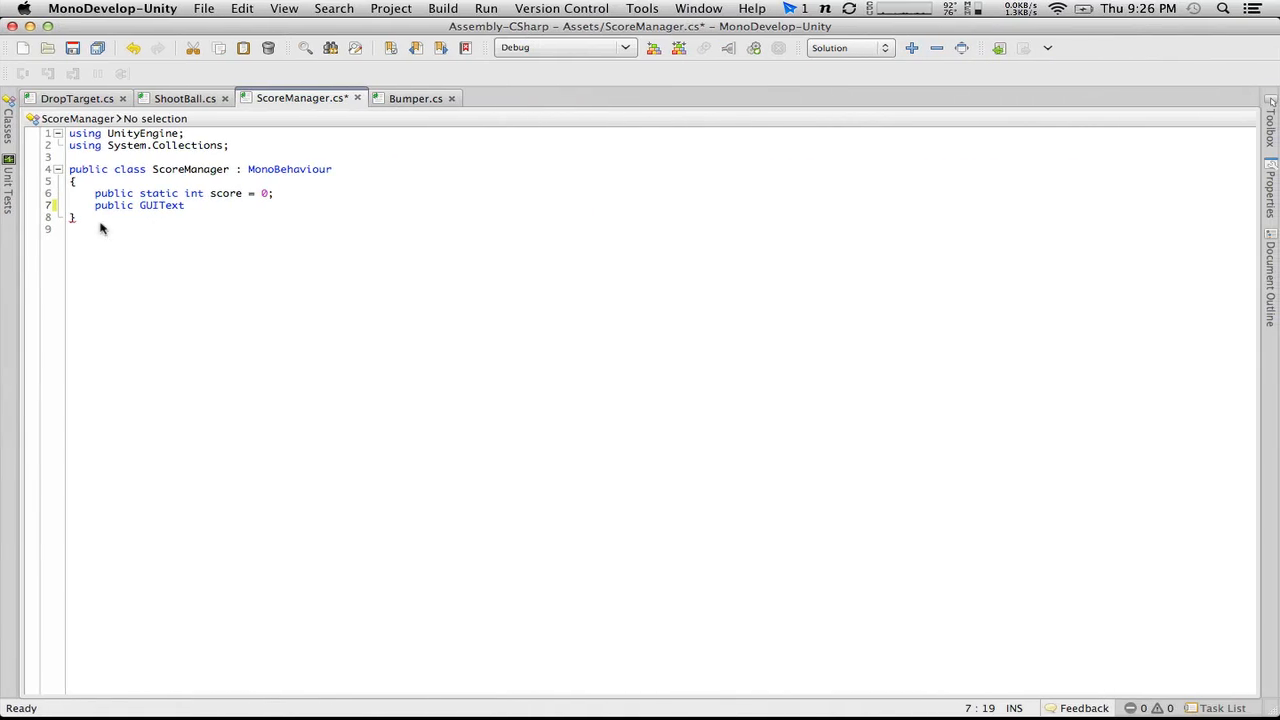
pyautogui.press('BackSpace')
pyautogui.press('BackSpace')
pyautogui.press('BackSpace')
pyautogui.press('BackSpace')
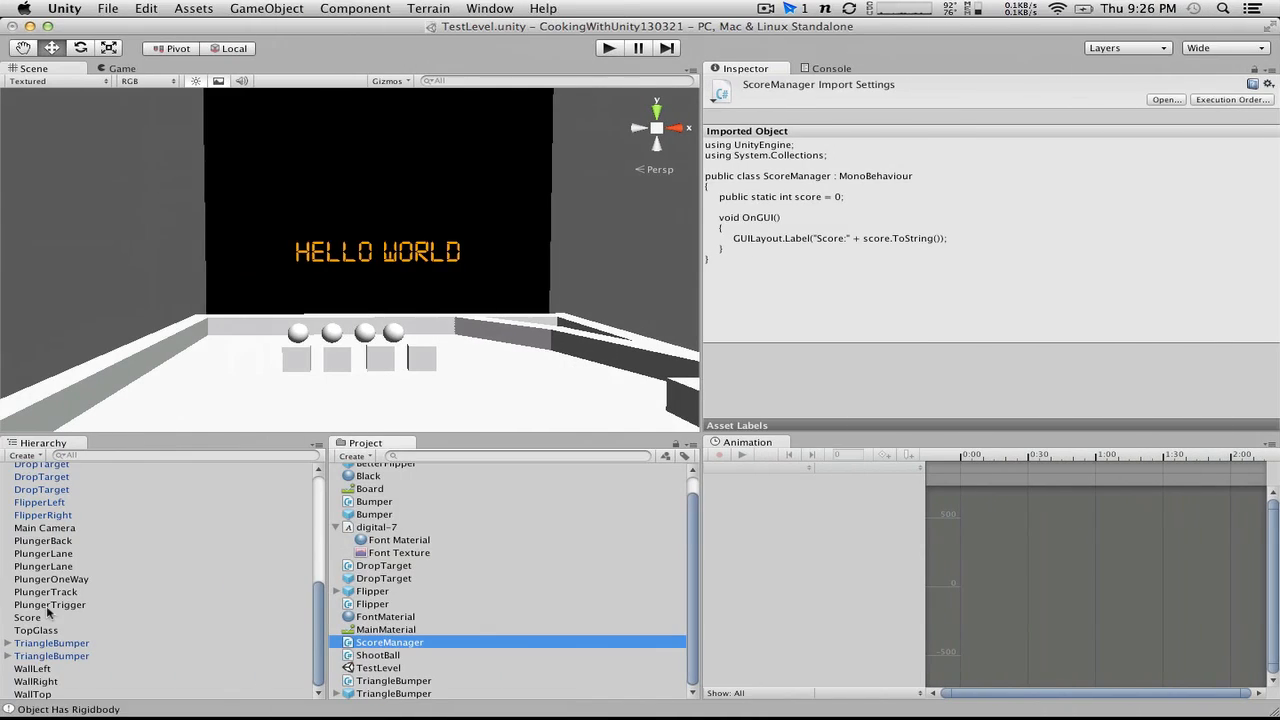
# Step: Check the Score object's text component in Unity and complete the public field in ScoreManager as "TextMesh display;"
pyautogui.click(44, 618)
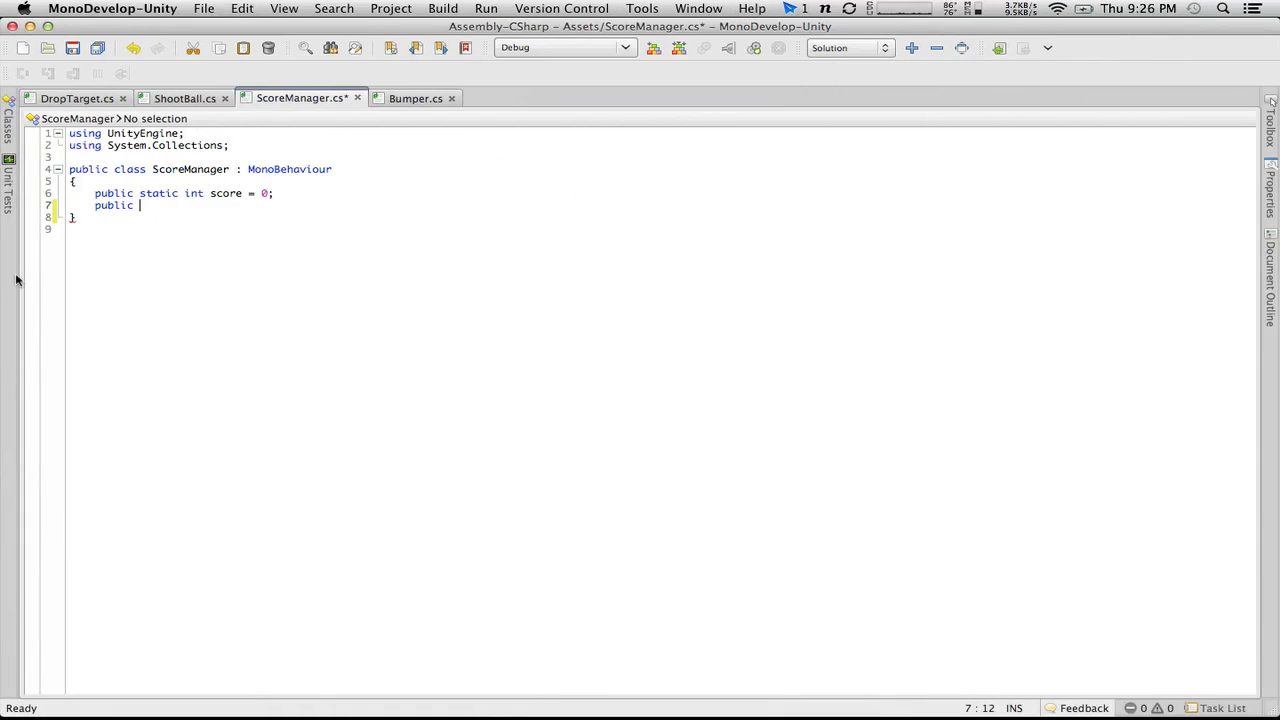
pyautogui.write('Te')
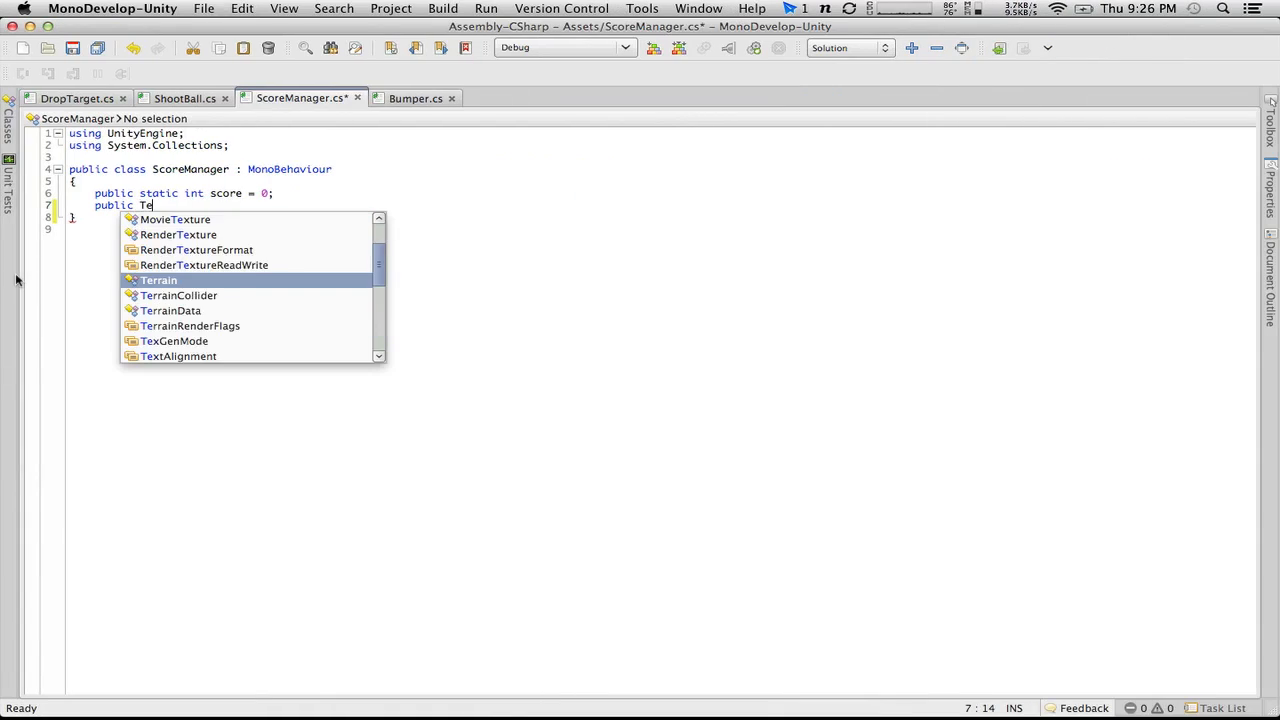
pyautogui.write('xtMe')
pyautogui.press('Return')
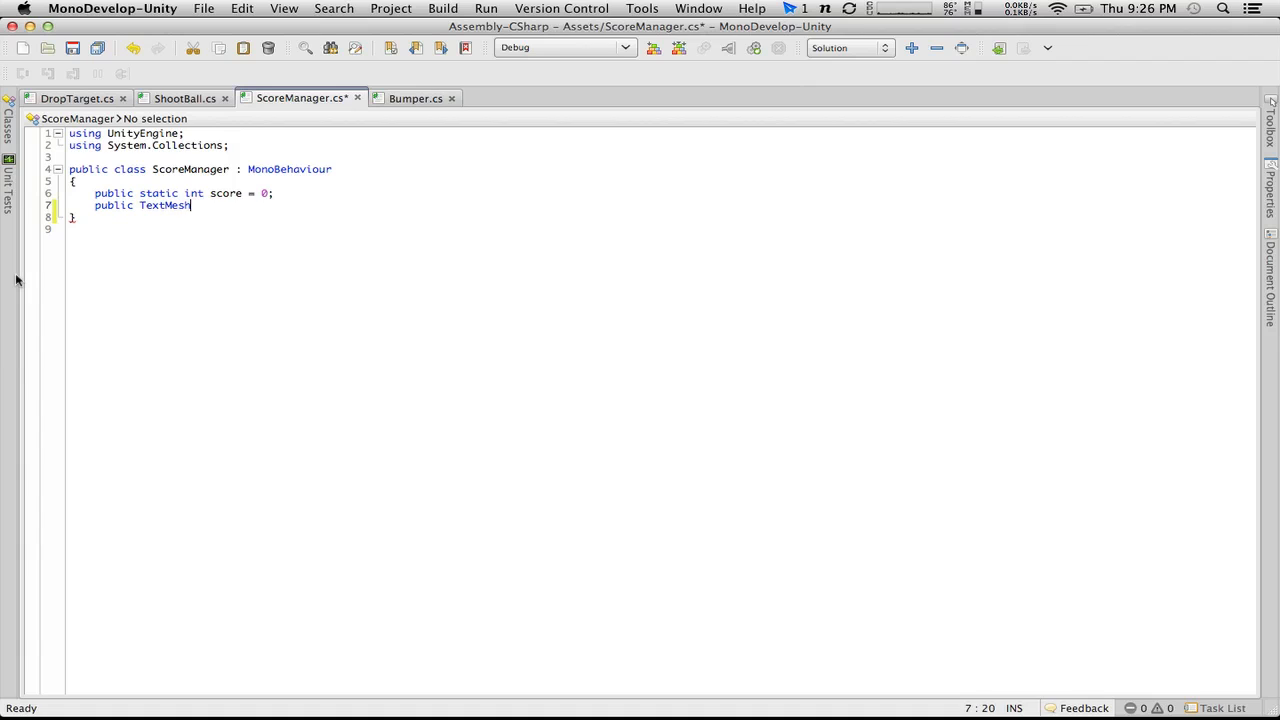
pyautogui.write('score')
pyautogui.press('Return')
pyautogui.press('Return')
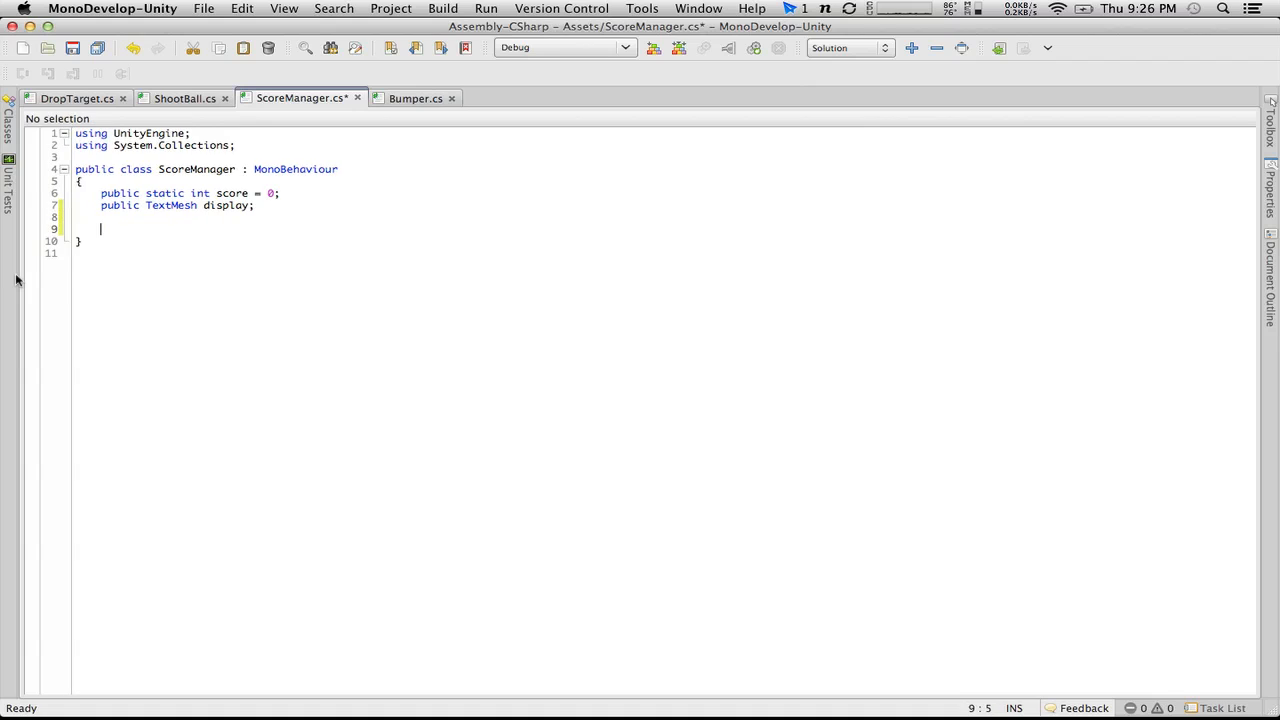
# Step: Add an empty "void Update()" method with braces below the display field in ScoreManager
pyautogui.write('void ')
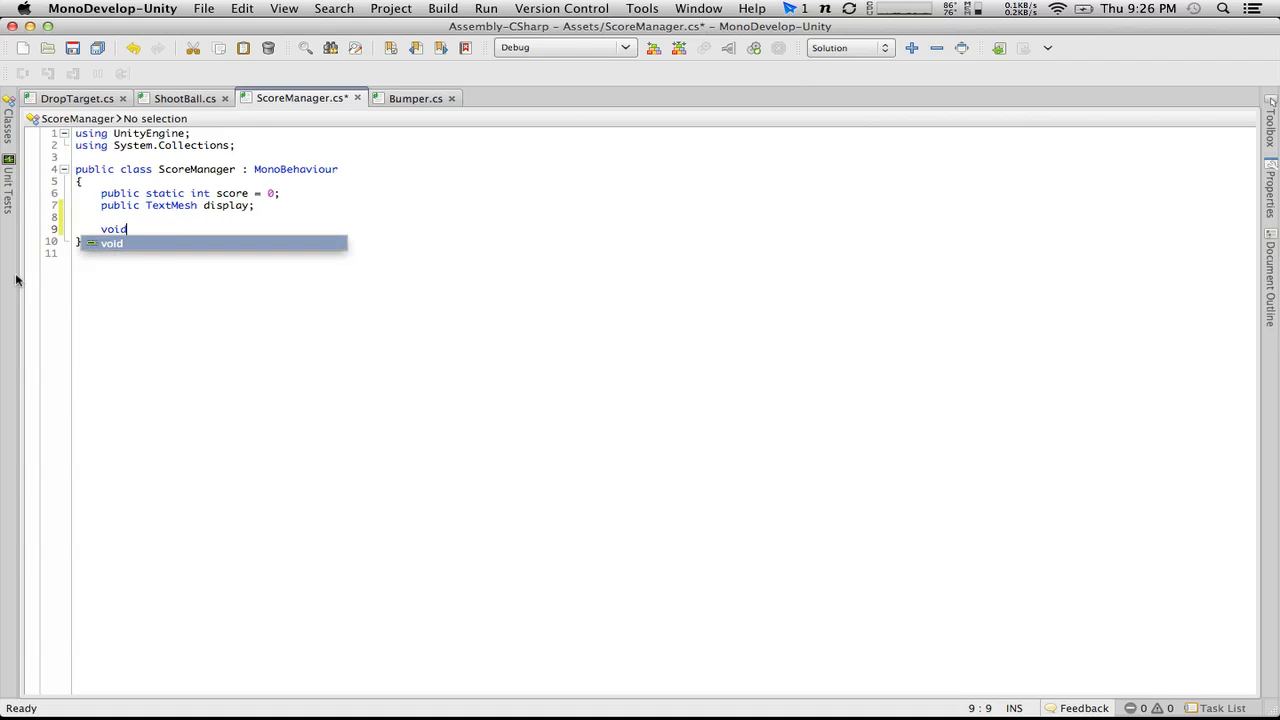
pyautogui.write('Update()')
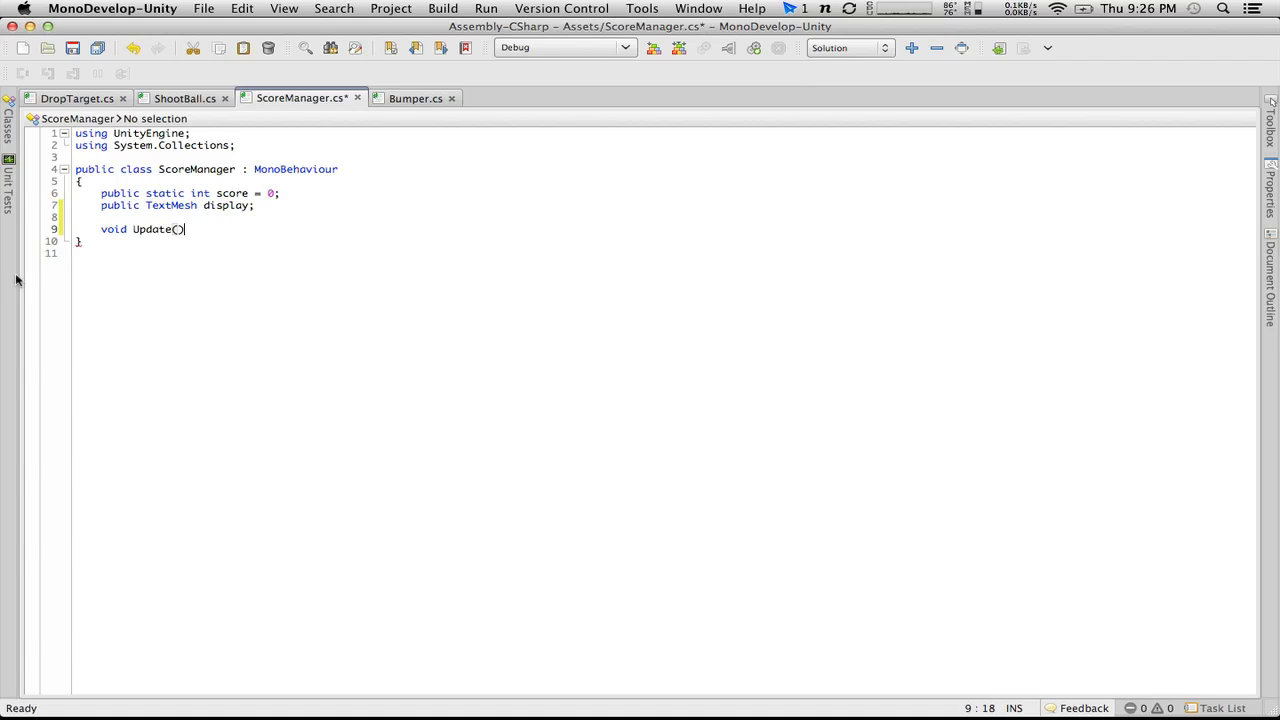
pyautogui.press('Return')
pyautogui.write('{')
pyautogui.press('Return')
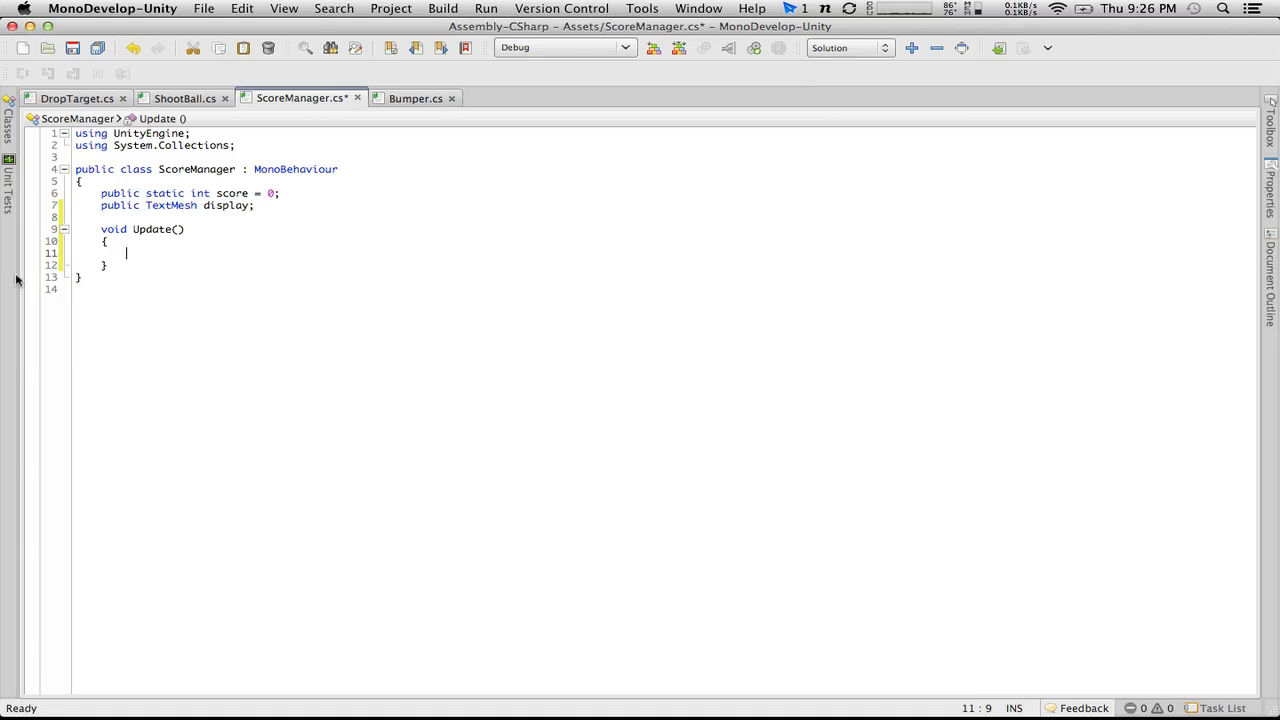
pyautogui.write('disp')
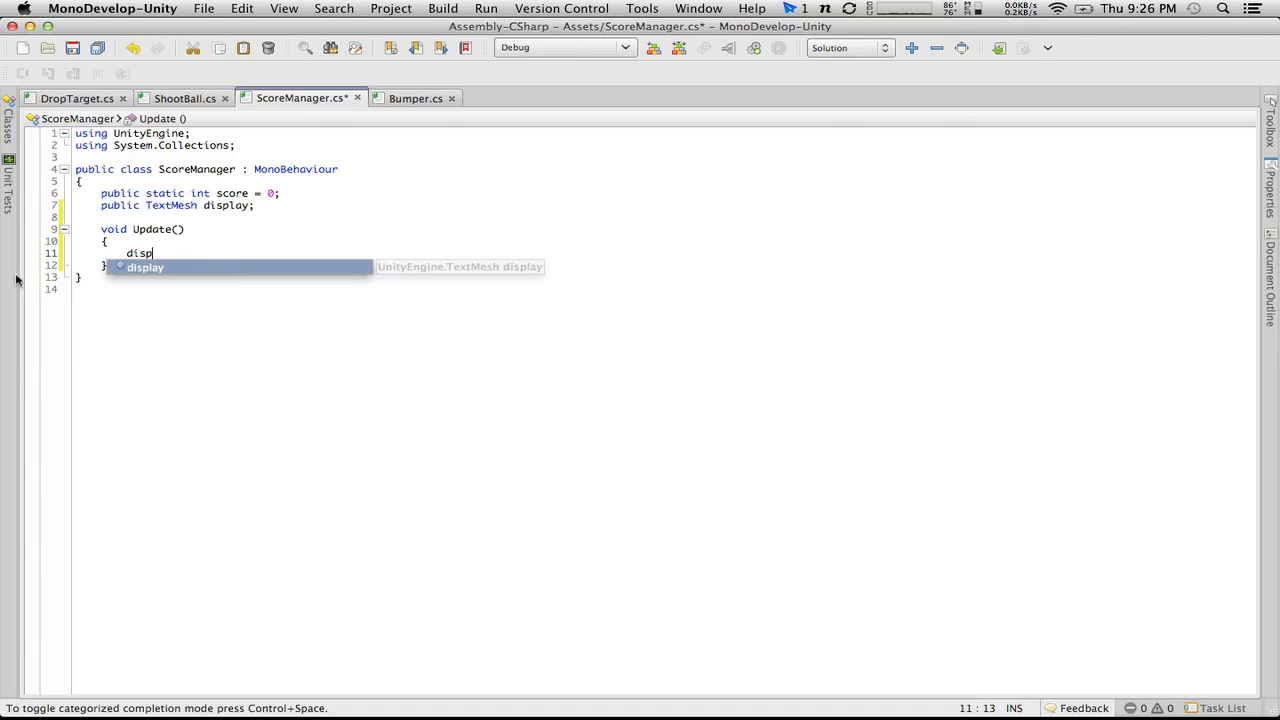
pyautogui.press('BackSpace')
pyautogui.press('BackSpace')
pyautogui.press('BackSpace')
pyautogui.press('BackSpace')
# Step: Add an empty "if(display)" block with braces inside the Update method
pyautogui.write('if')
pyautogui.press('Escape')
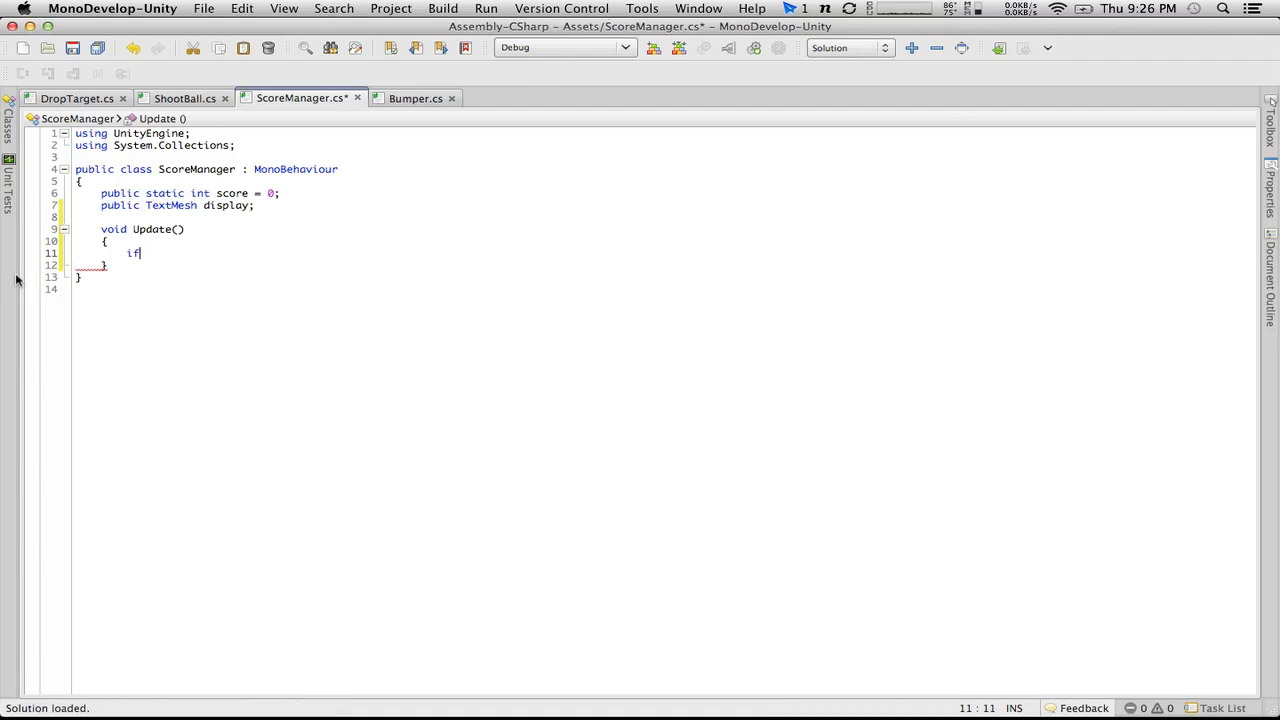
pyautogui.write('(display)')
pyautogui.press('Return')
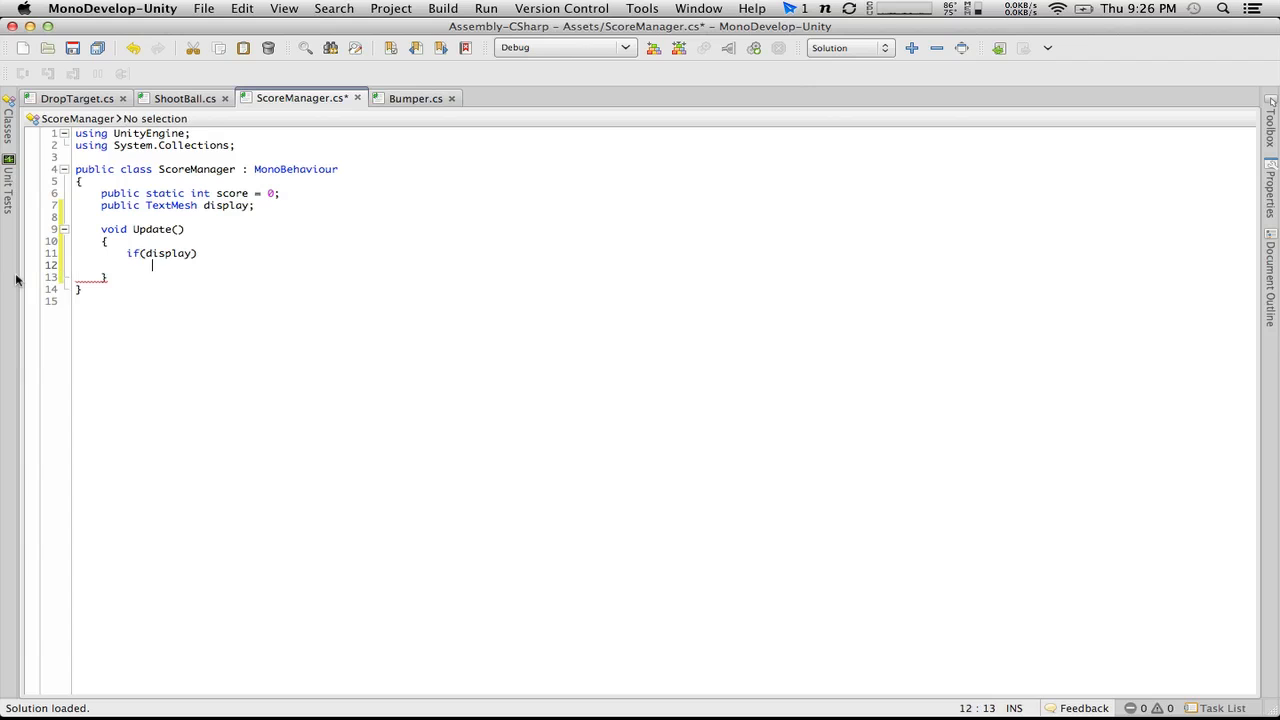
pyautogui.write('{')
pyautogui.press('Return')
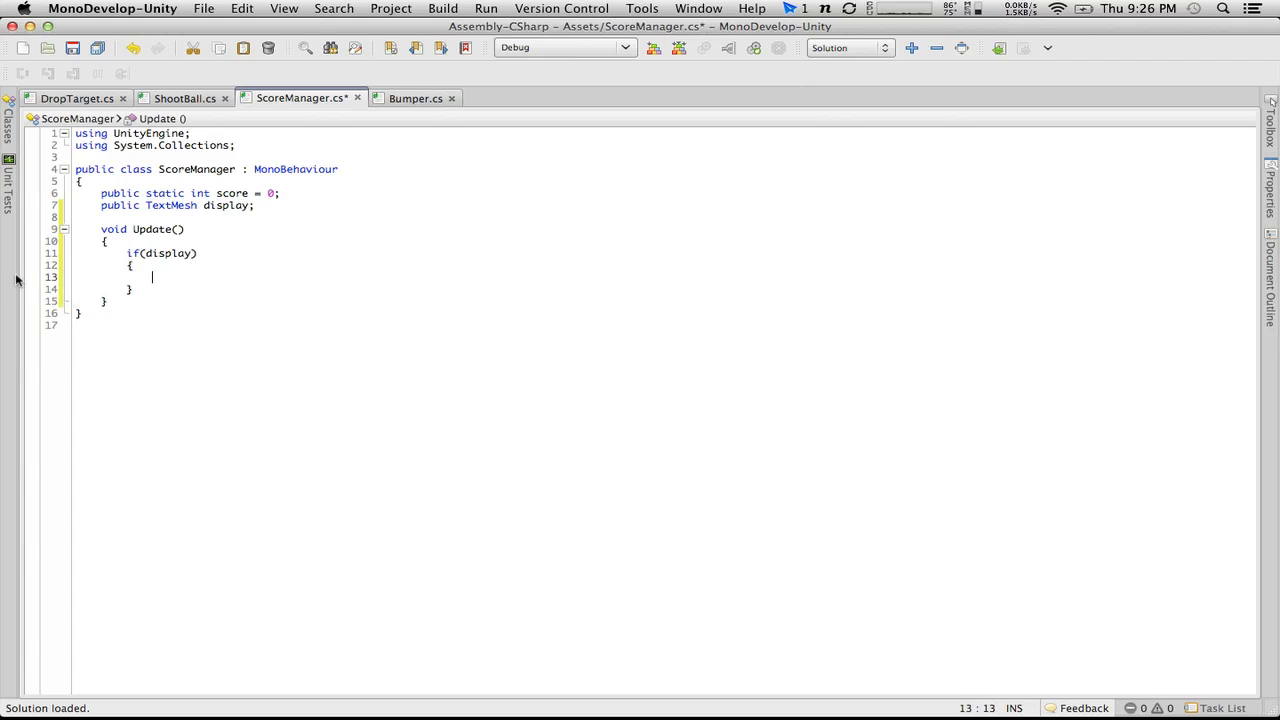
# Step: Write "display.text = score.ToString();" inside the if(display) block and save the ScoreManager script
pyautogui.write('display.te')
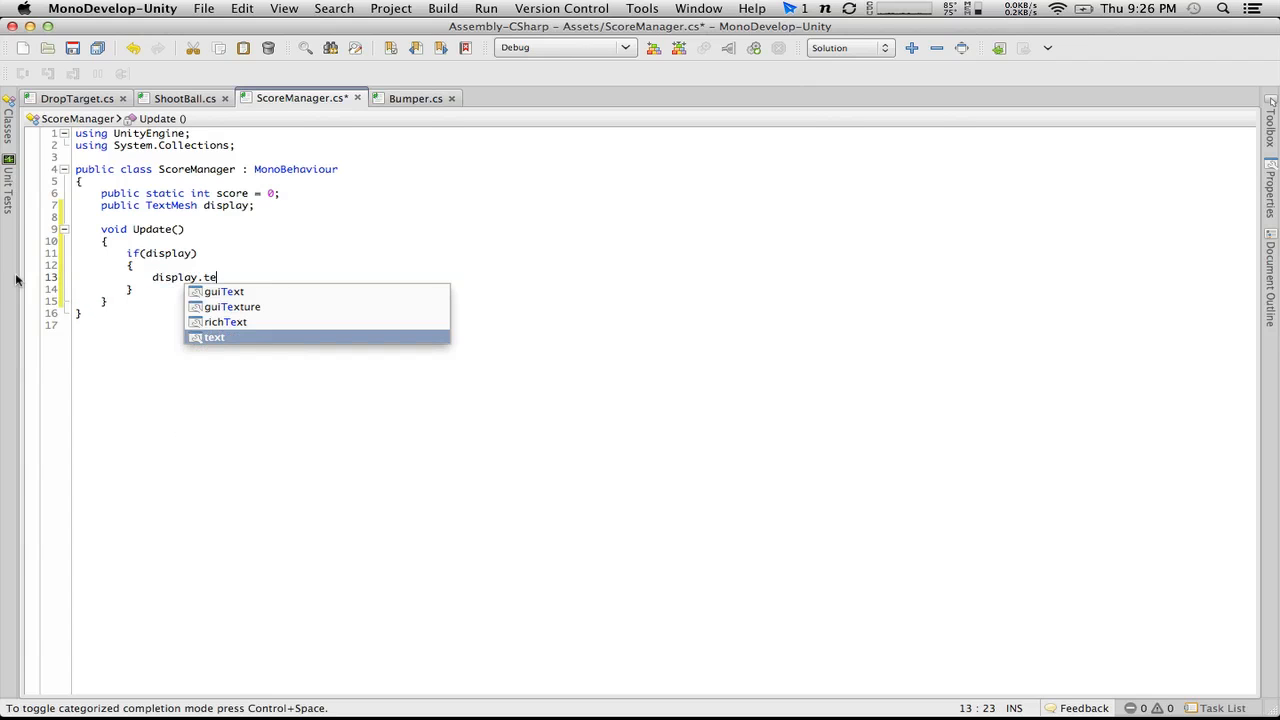
pyautogui.write('xt = ')
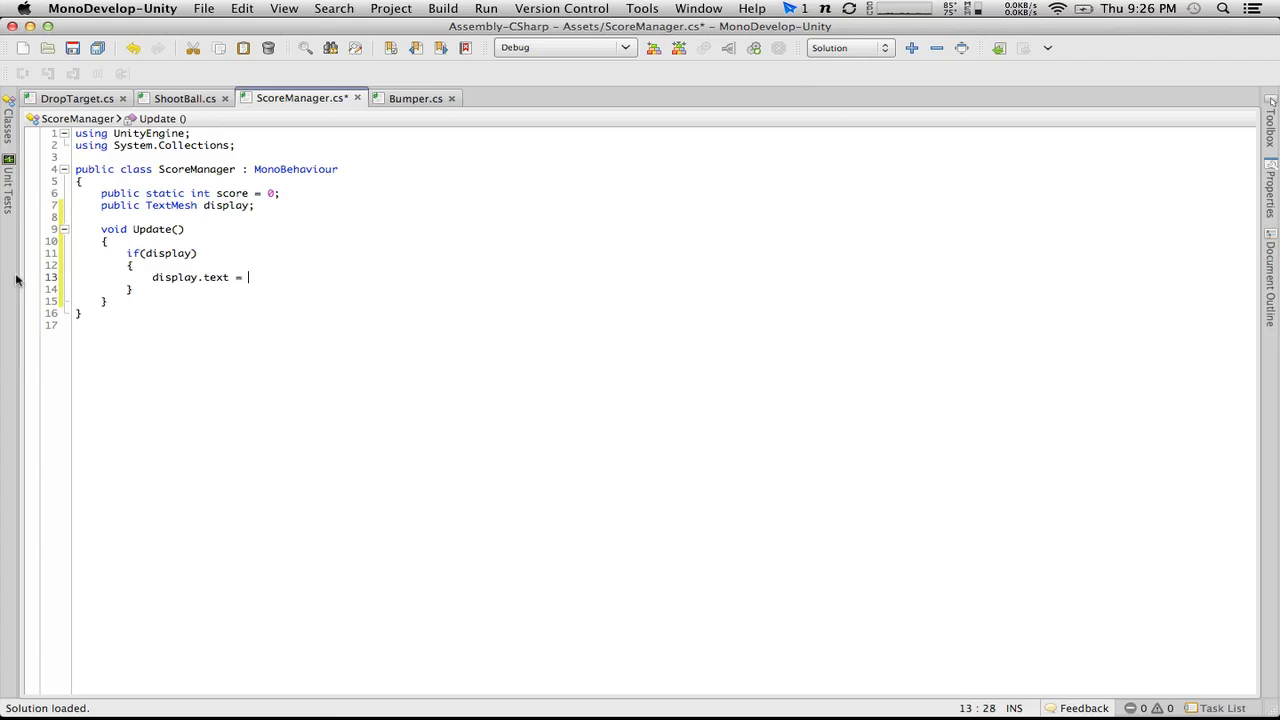
pyautogui.write('score.to')
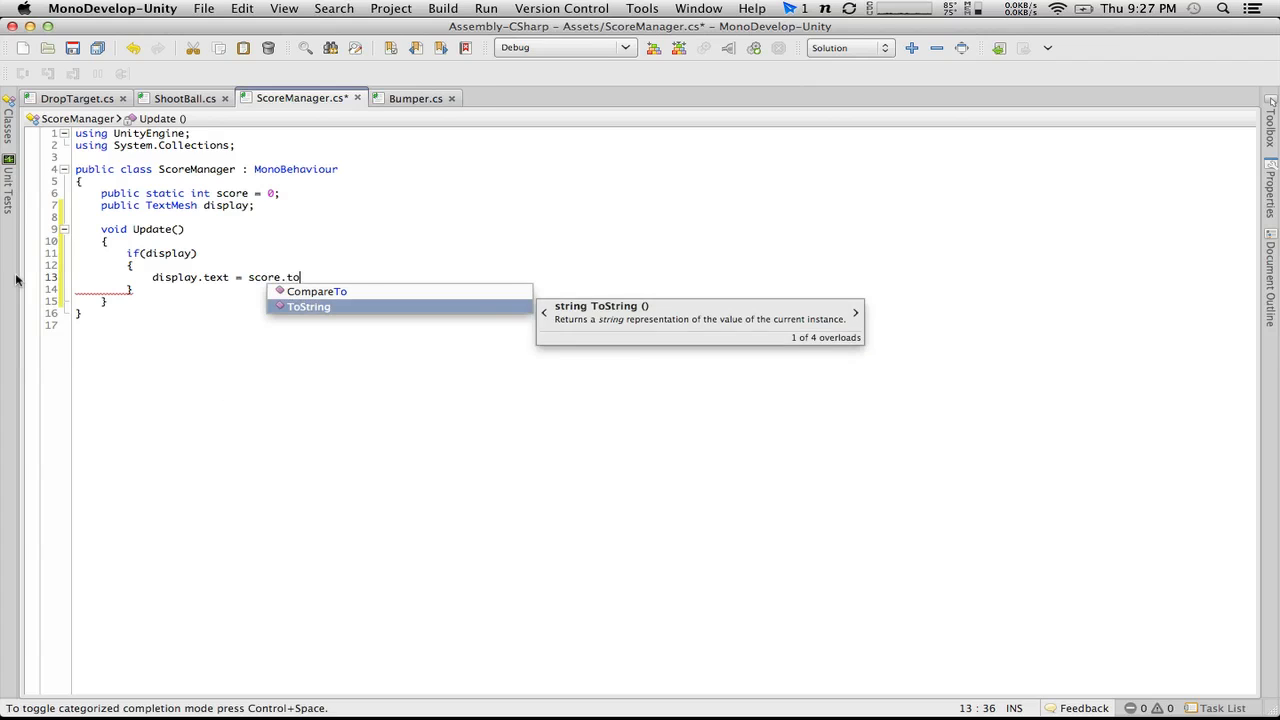
pyautogui.press('Return')
pyautogui.write('();')
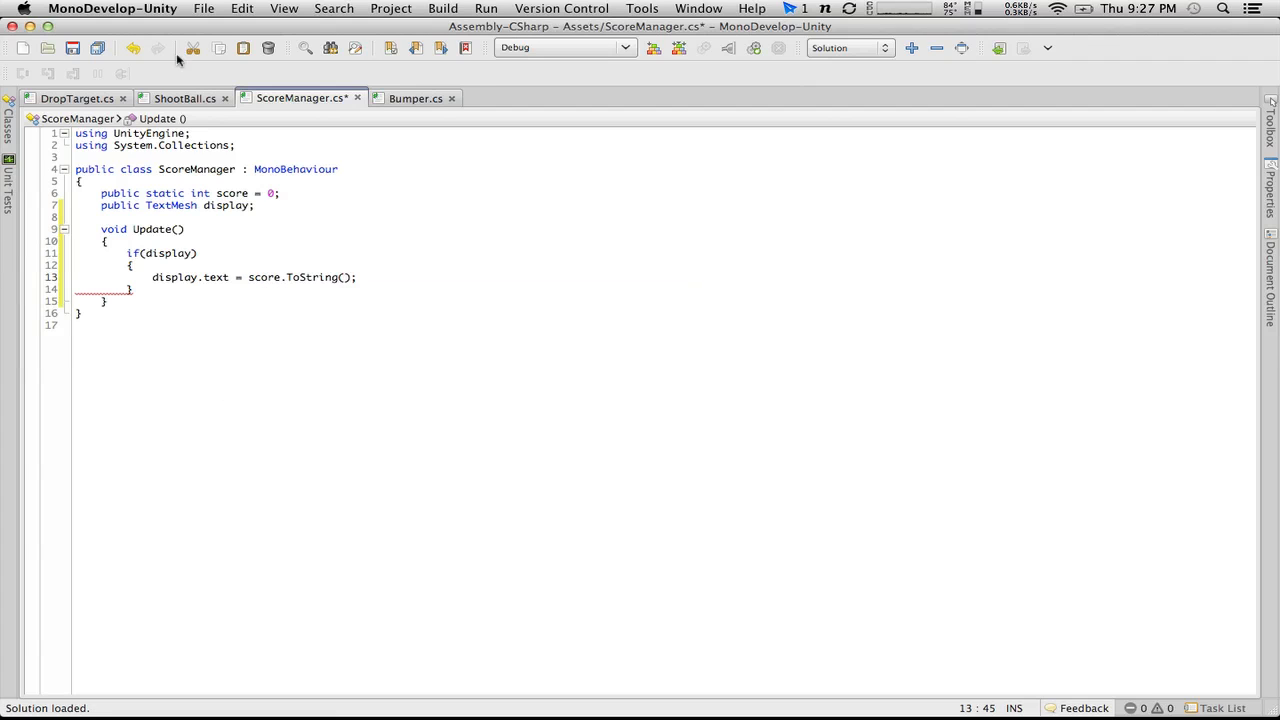
pyautogui.click(72, 48)
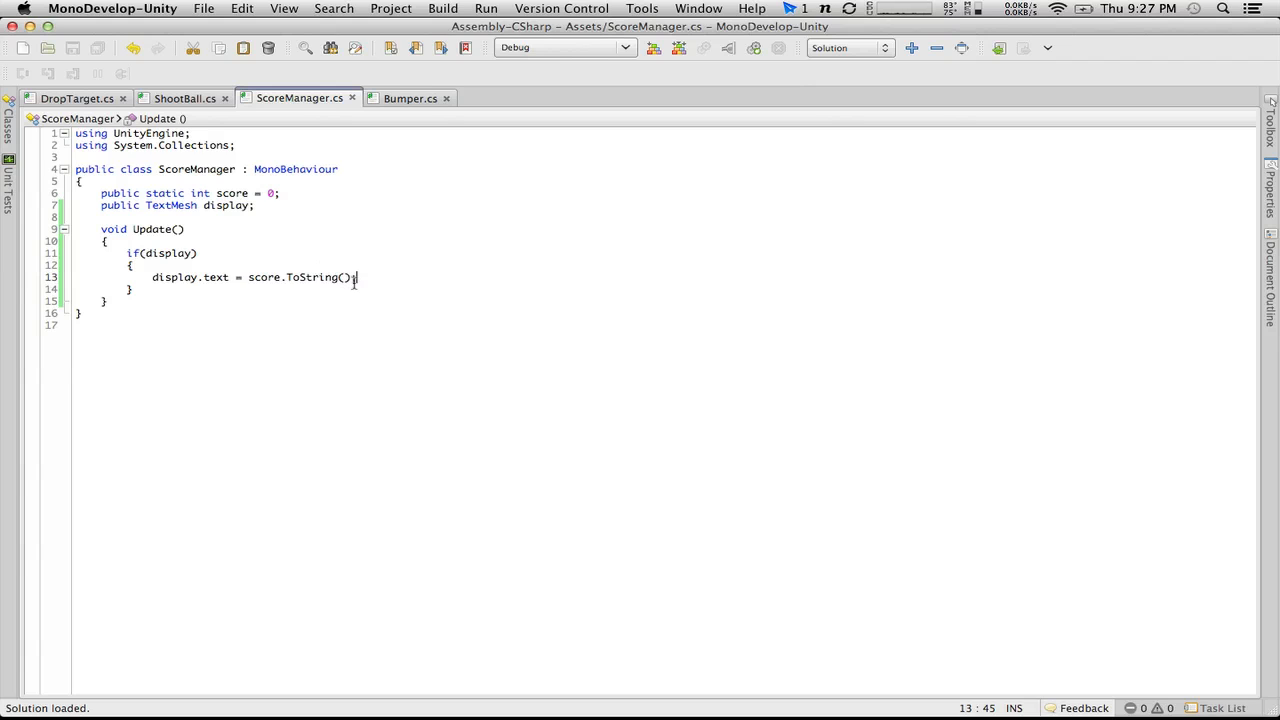
# Step: Switch to Unity and assign the Score text object to the Display field of $ScoreManager's Score Manager script
pyautogui.press('super+Tab')
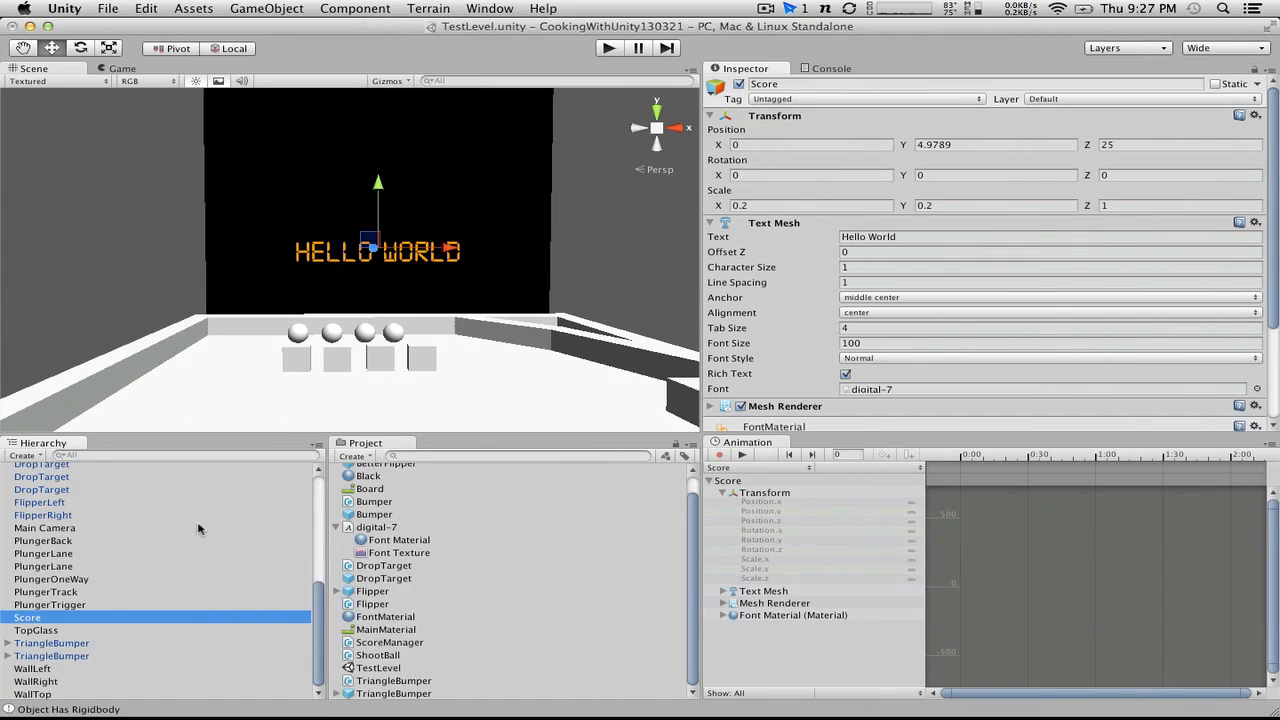
pyautogui.scroll(-3, 900, 420)
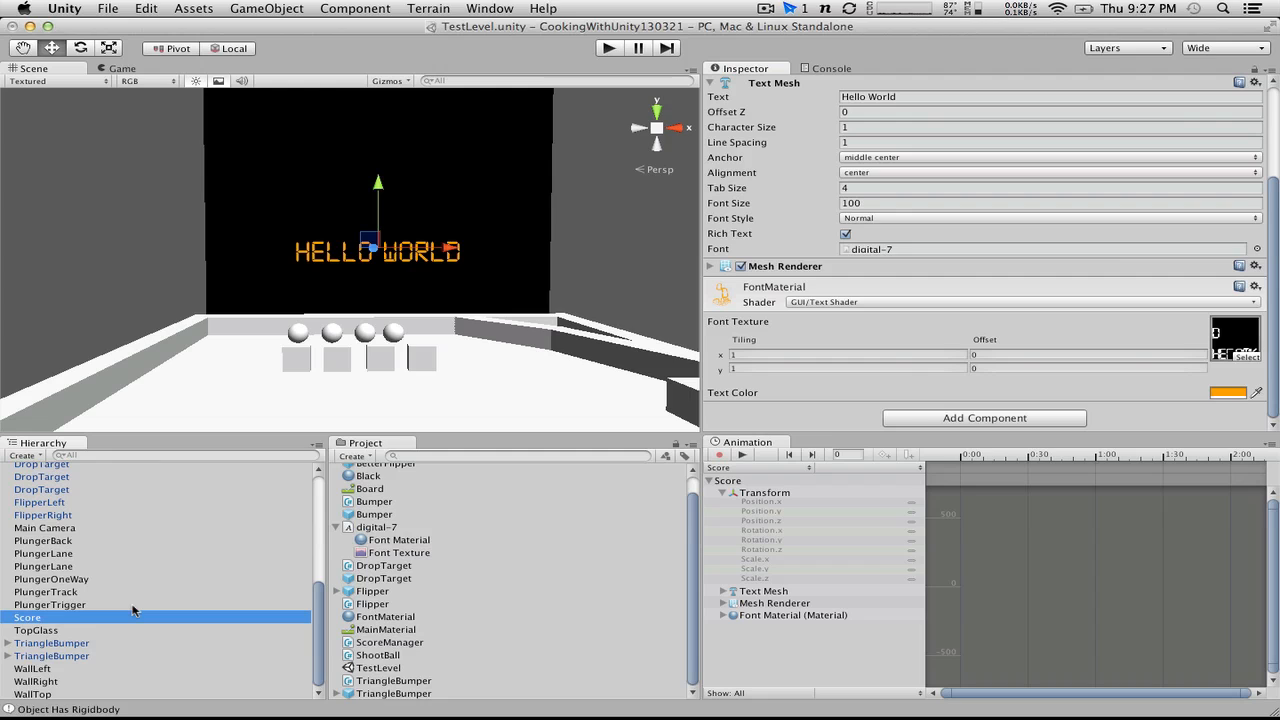
pyautogui.click(63, 630)
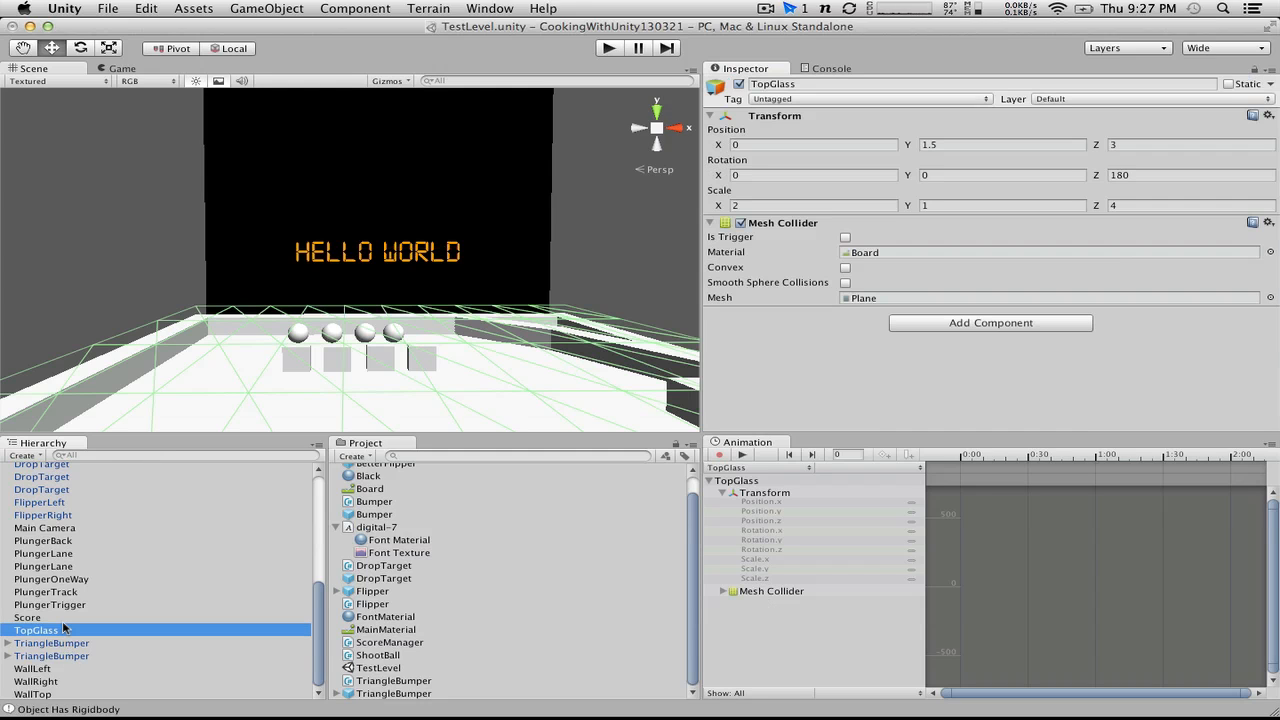
pyautogui.click(42, 619)
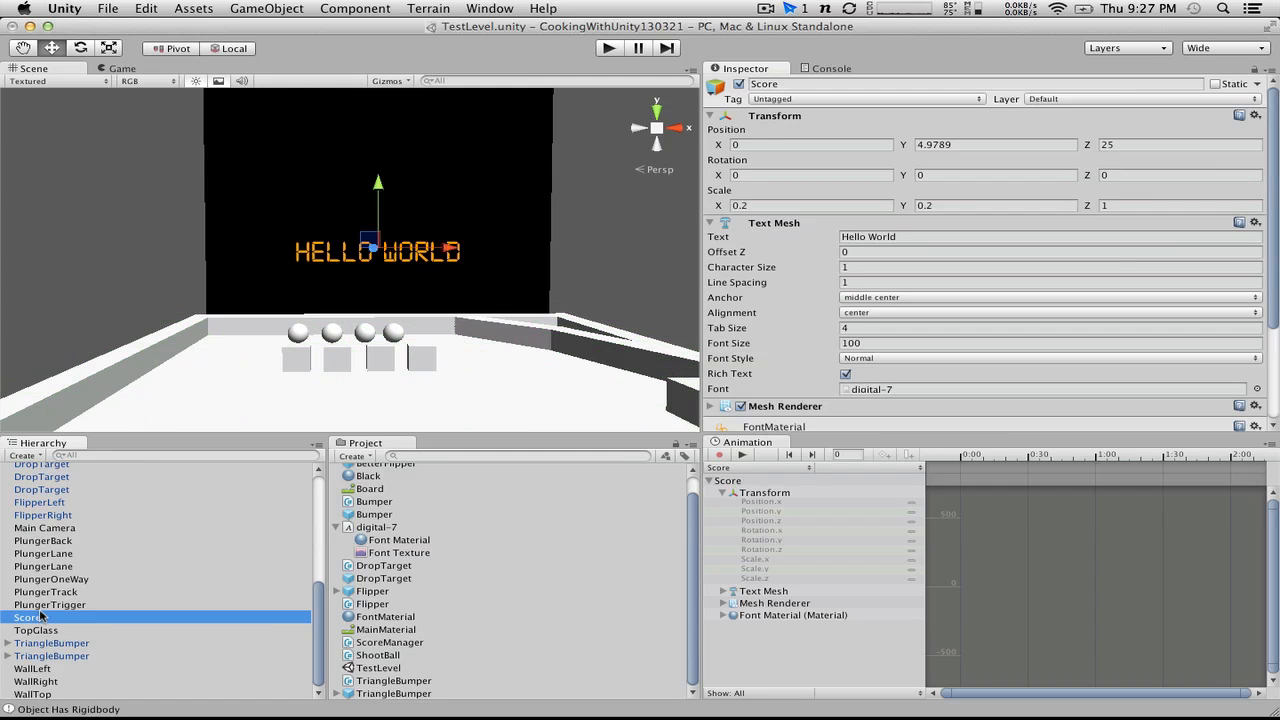
pyautogui.scroll(5, 40, 617)
pyautogui.click(50, 470)
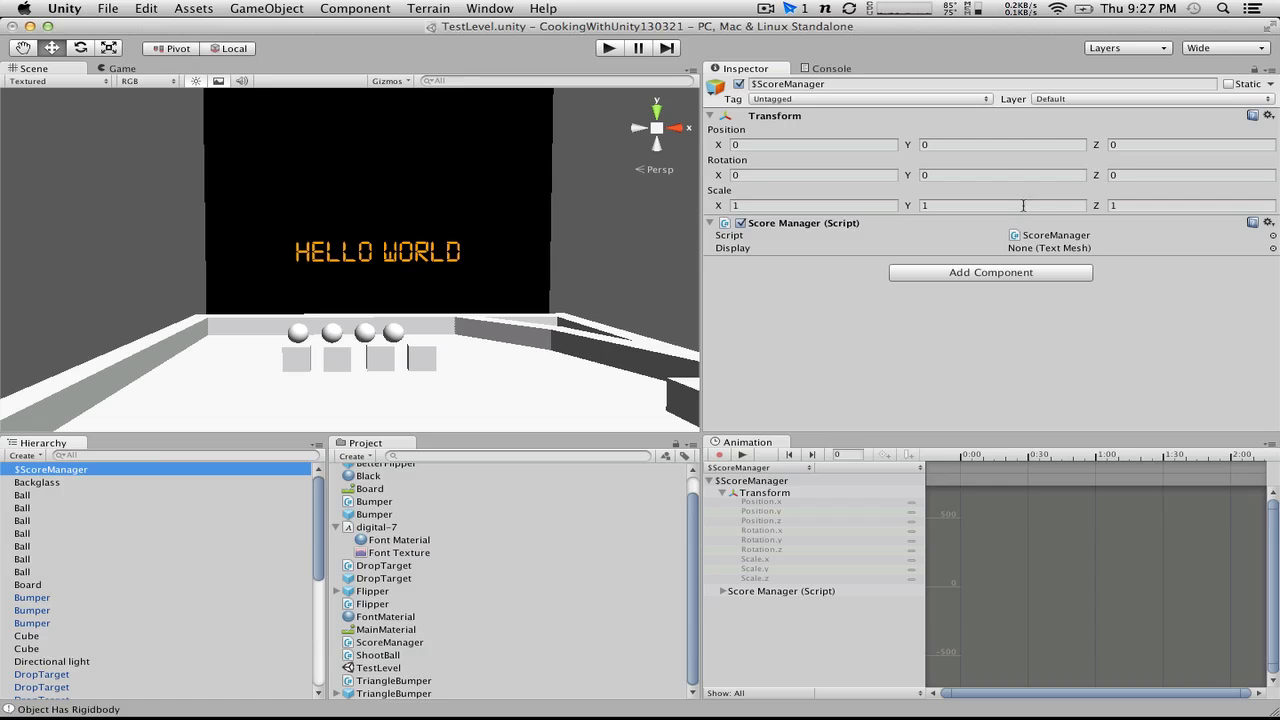
pyautogui.scroll(-5, 111, 590)
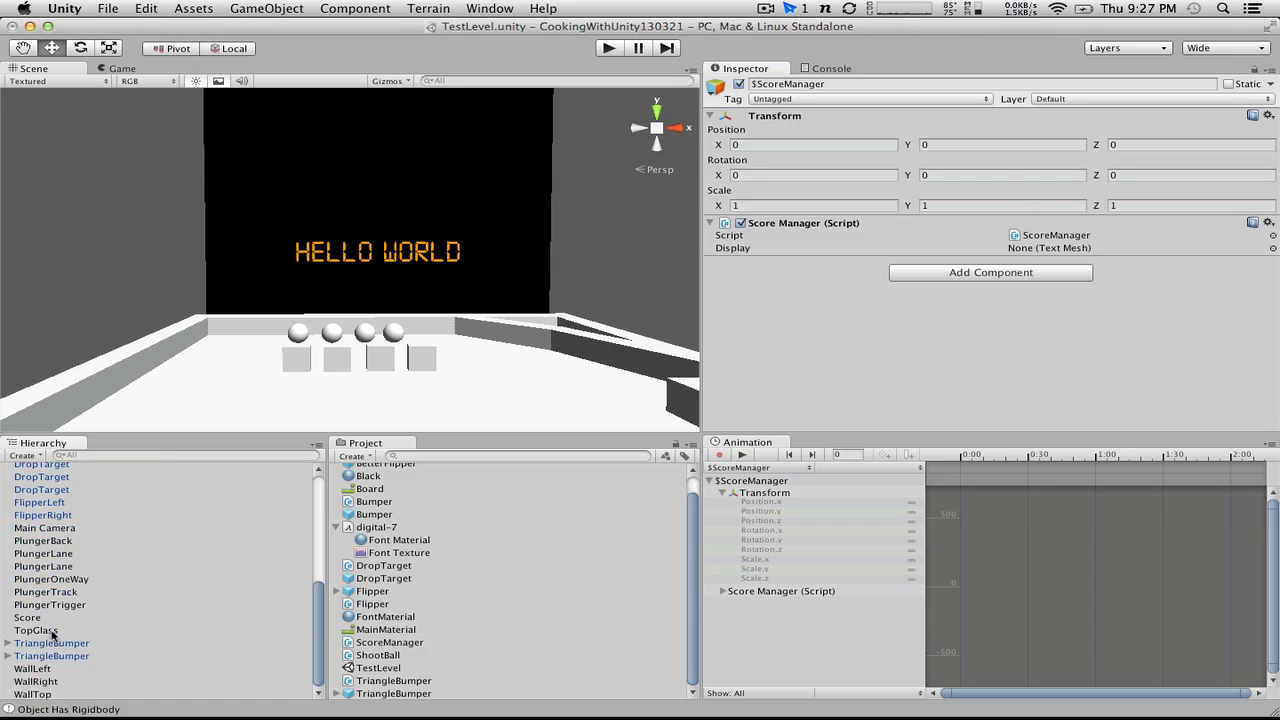
pyautogui.moveTo(30, 617); pyautogui.dragTo(1054, 252)
# Step: Play-test the pinball game with both flippers to check the score display on the backglass, and stop the game
pyautogui.click(609, 49)
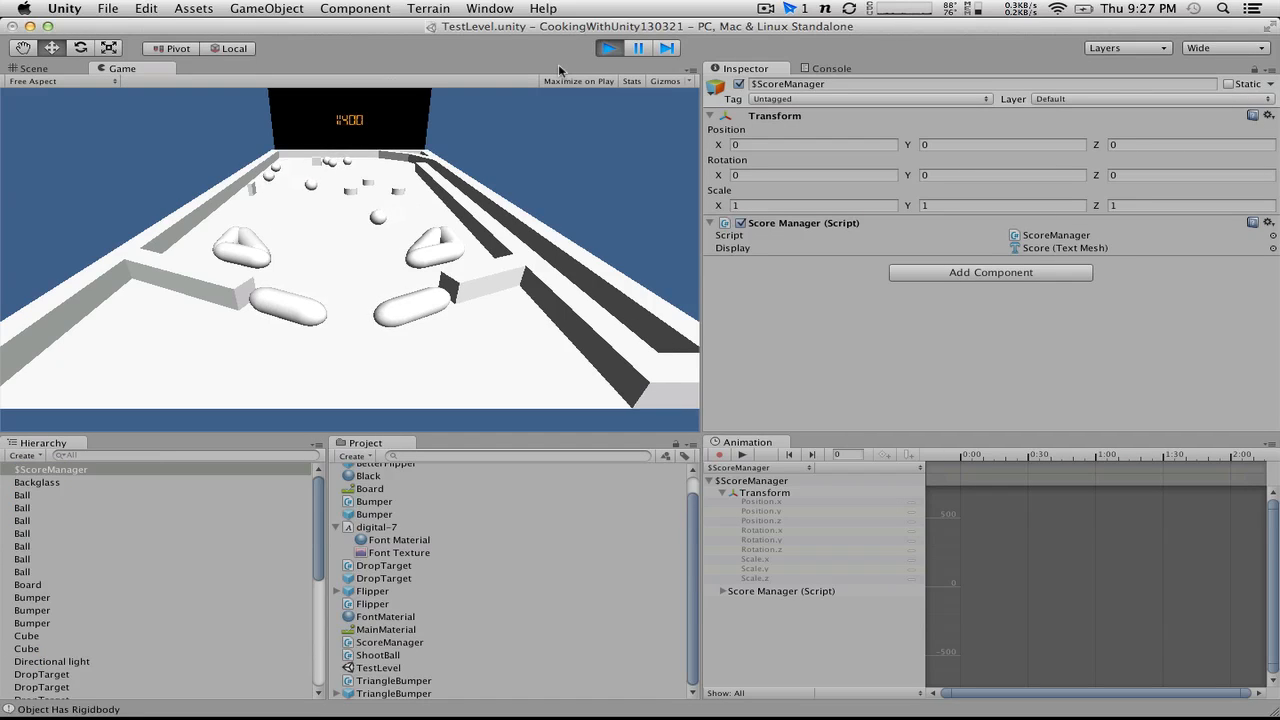
pyautogui.press('ctrl')
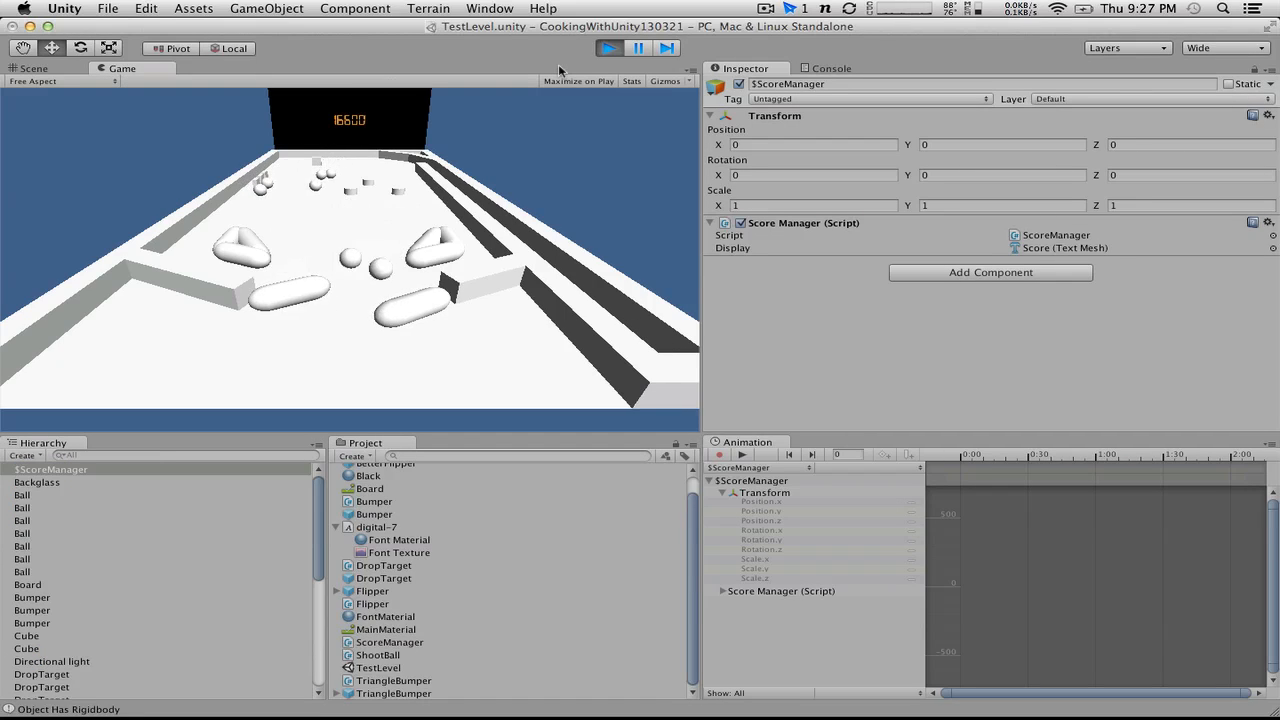
pyautogui.press('alt')
pyautogui.press('ctrl')
pyautogui.press('ctrl')
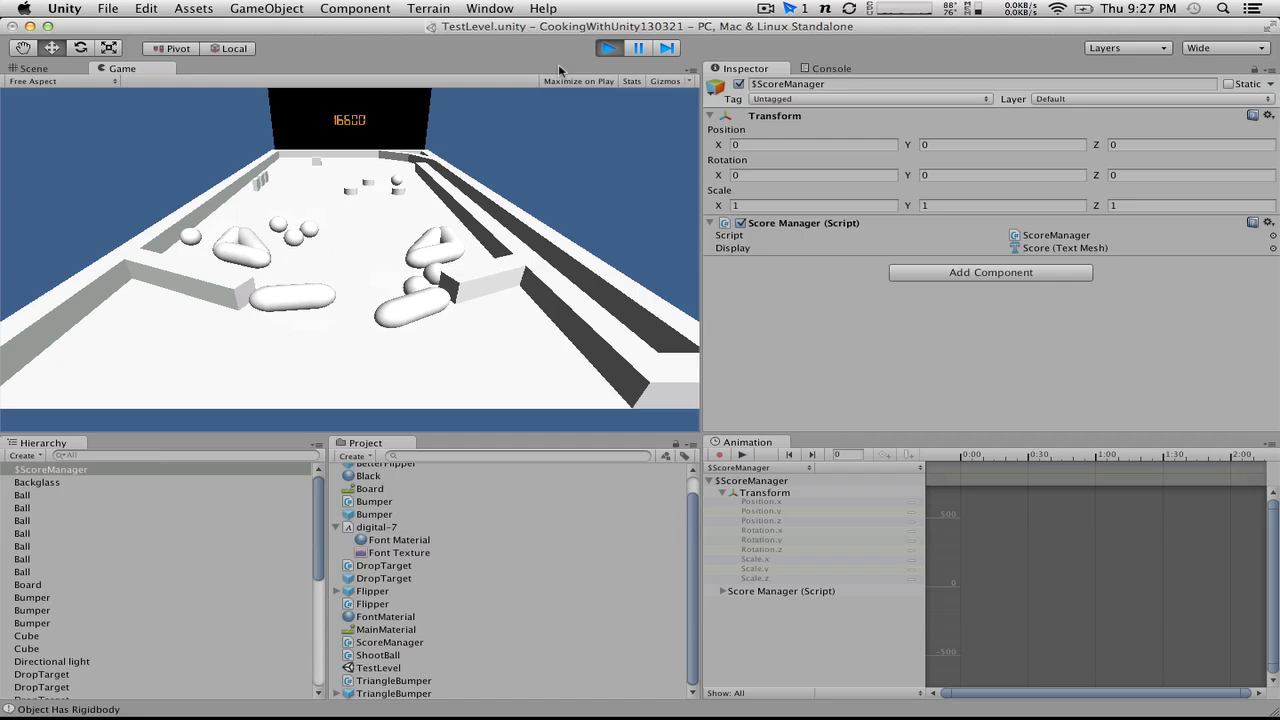
pyautogui.press('alt')
pyautogui.press('ctrl')
pyautogui.press('alt')
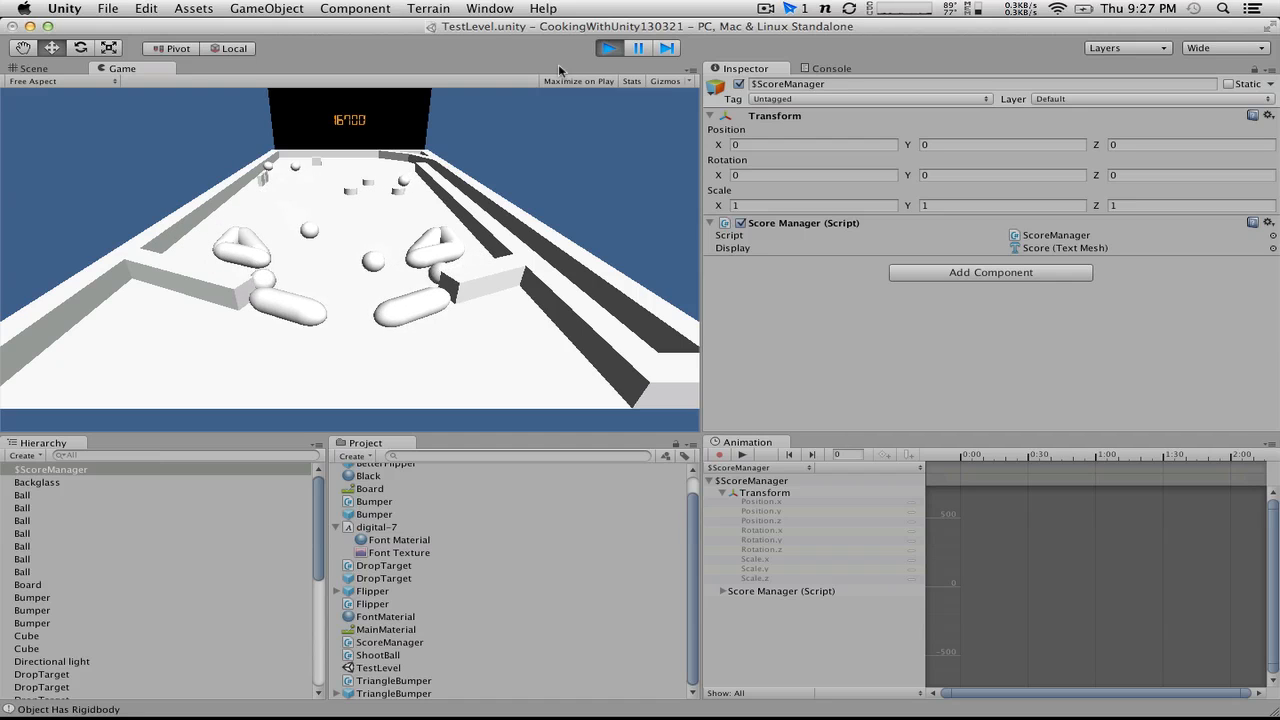
pyautogui.press('ctrl')
pyautogui.press('alt')
pyautogui.press('ctrl')
pyautogui.press('alt')
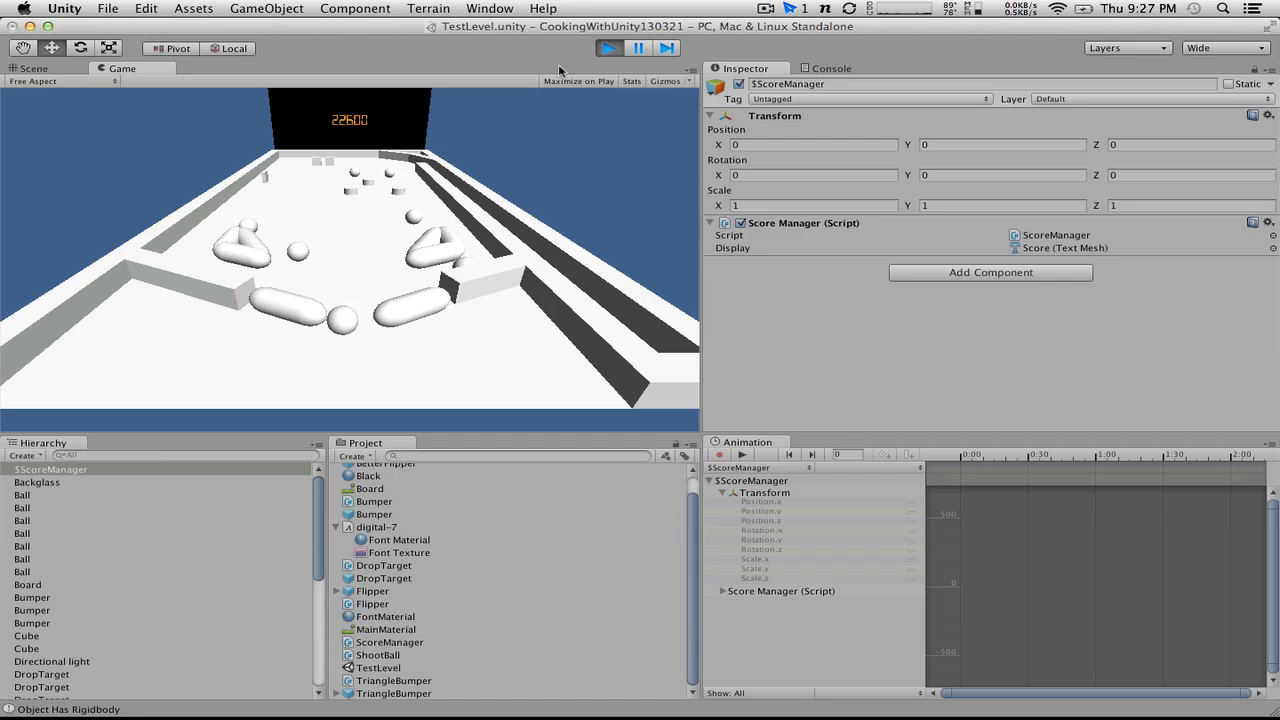
pyautogui.click(607, 49)
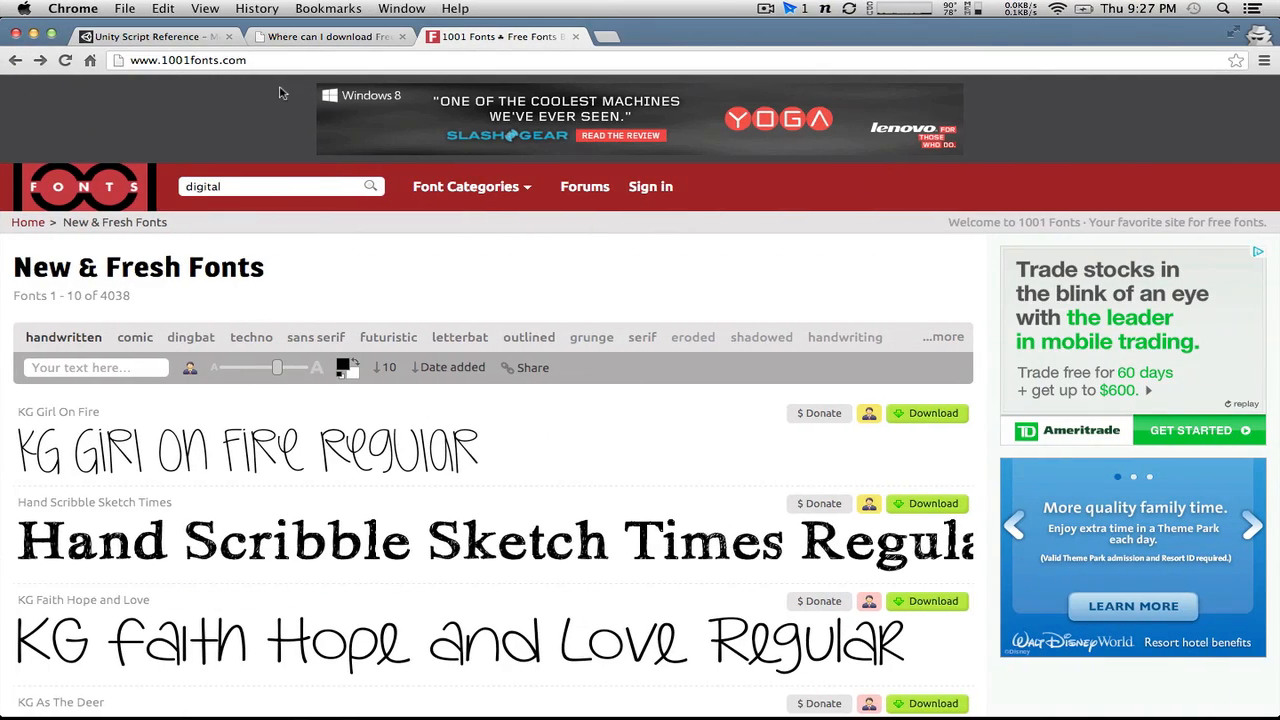
# Step: Switch to Chrome, close the 1001 Fonts page and the font-download forum page, and open a new blank tab
pyautogui.click(576, 37)
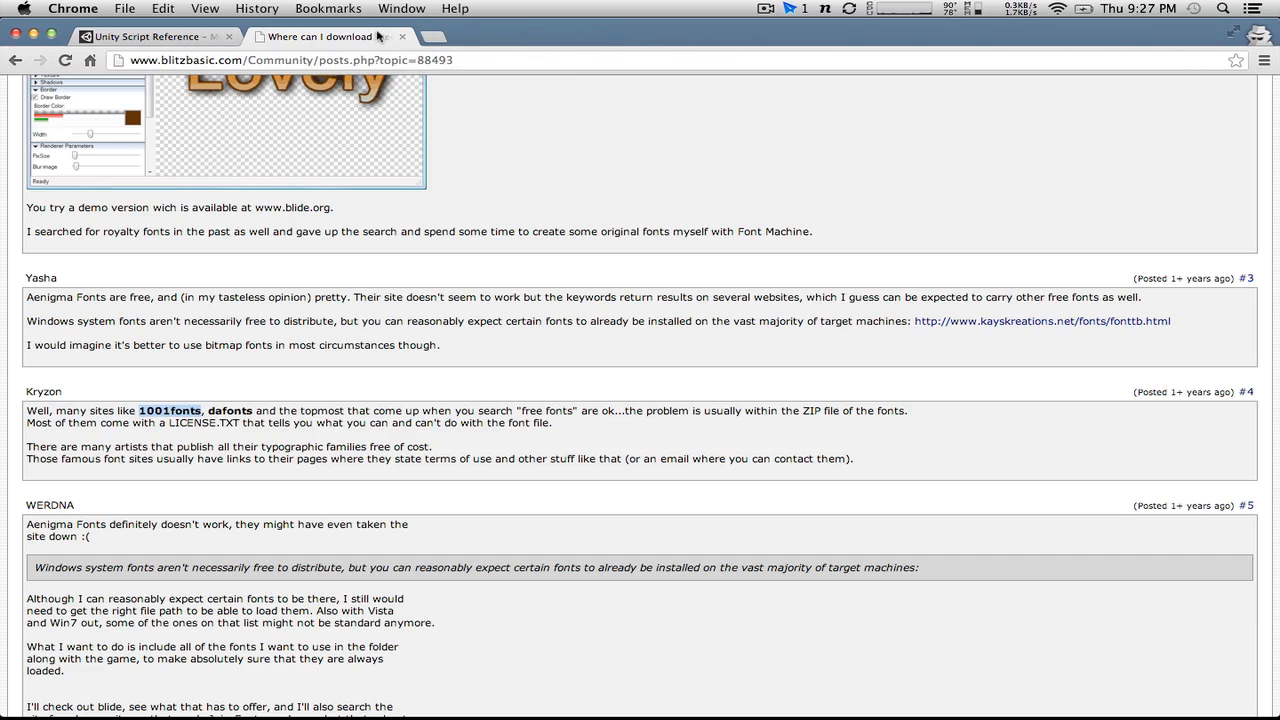
pyautogui.click(399, 36)
pyautogui.click(279, 37)
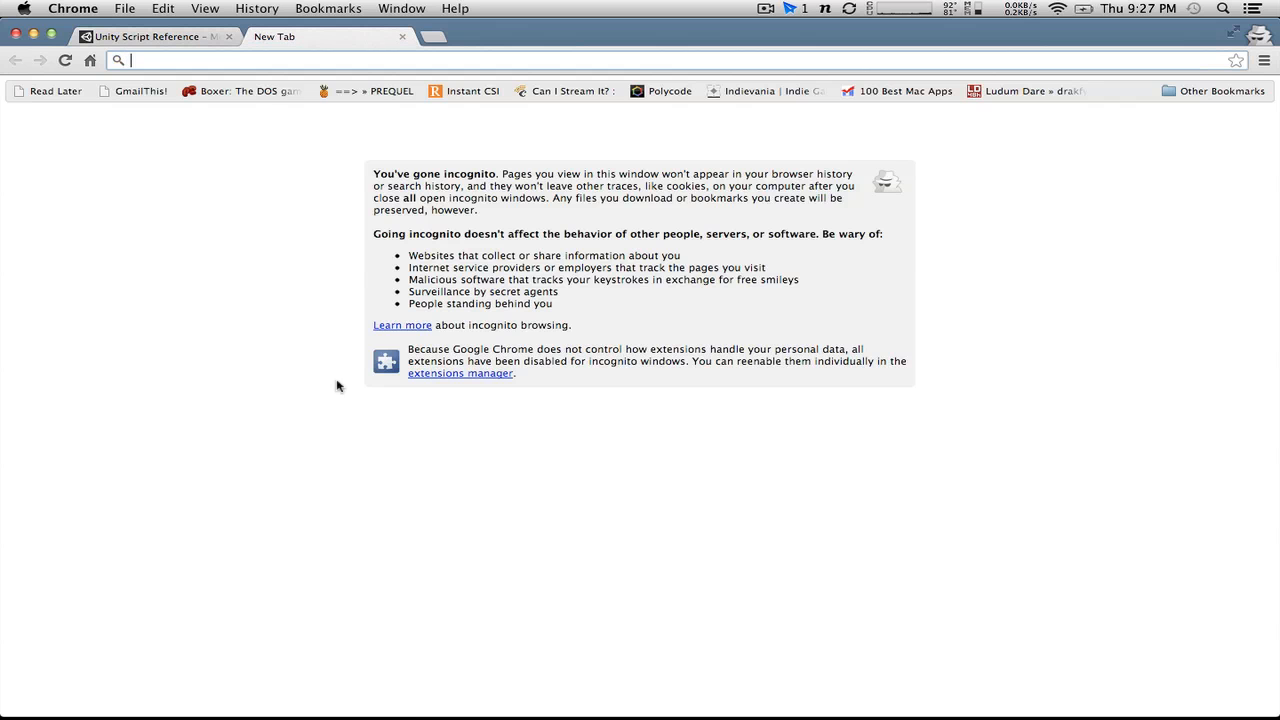
pyautogui.press('super+Tab')
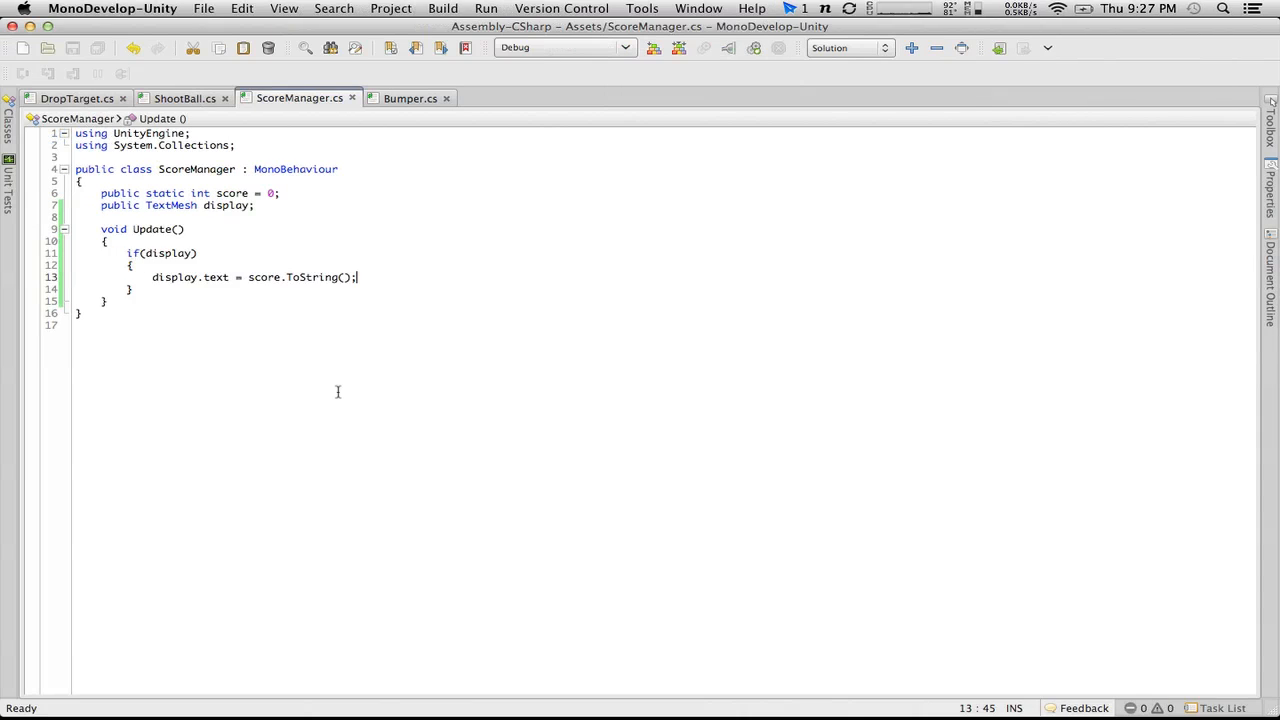
pyautogui.press('super+Tab')
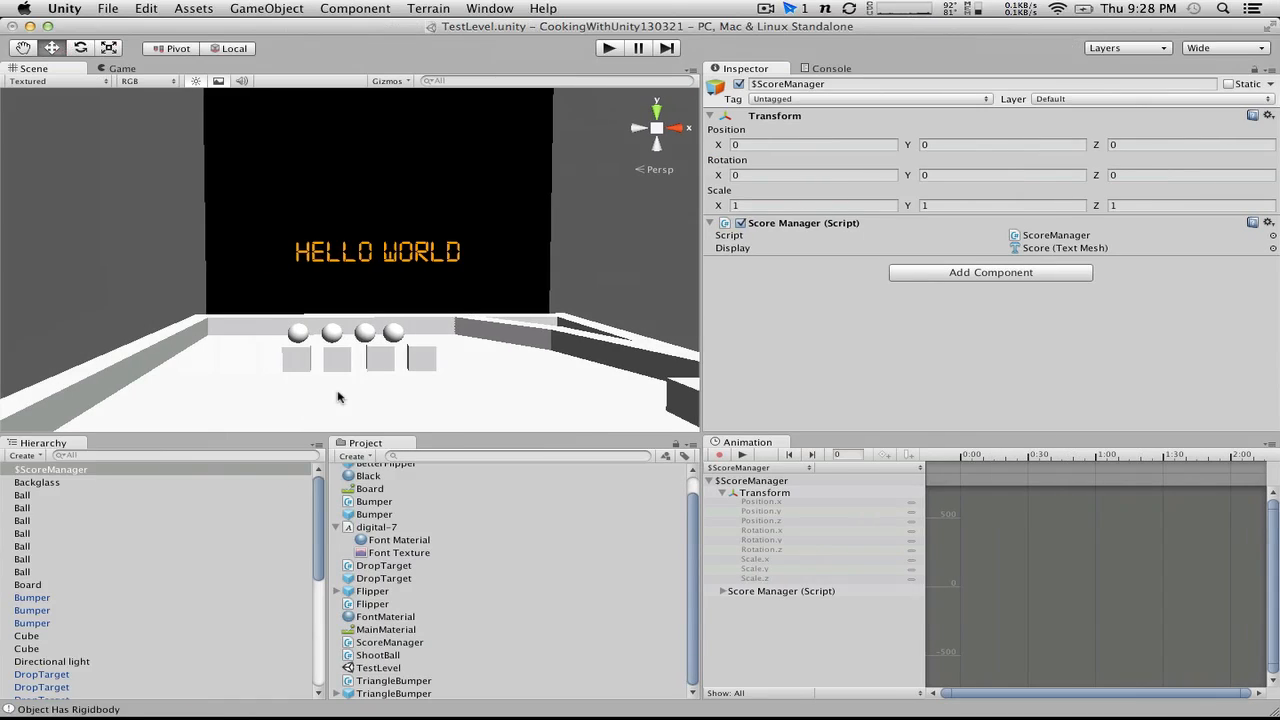
pyautogui.press('super+Tab')
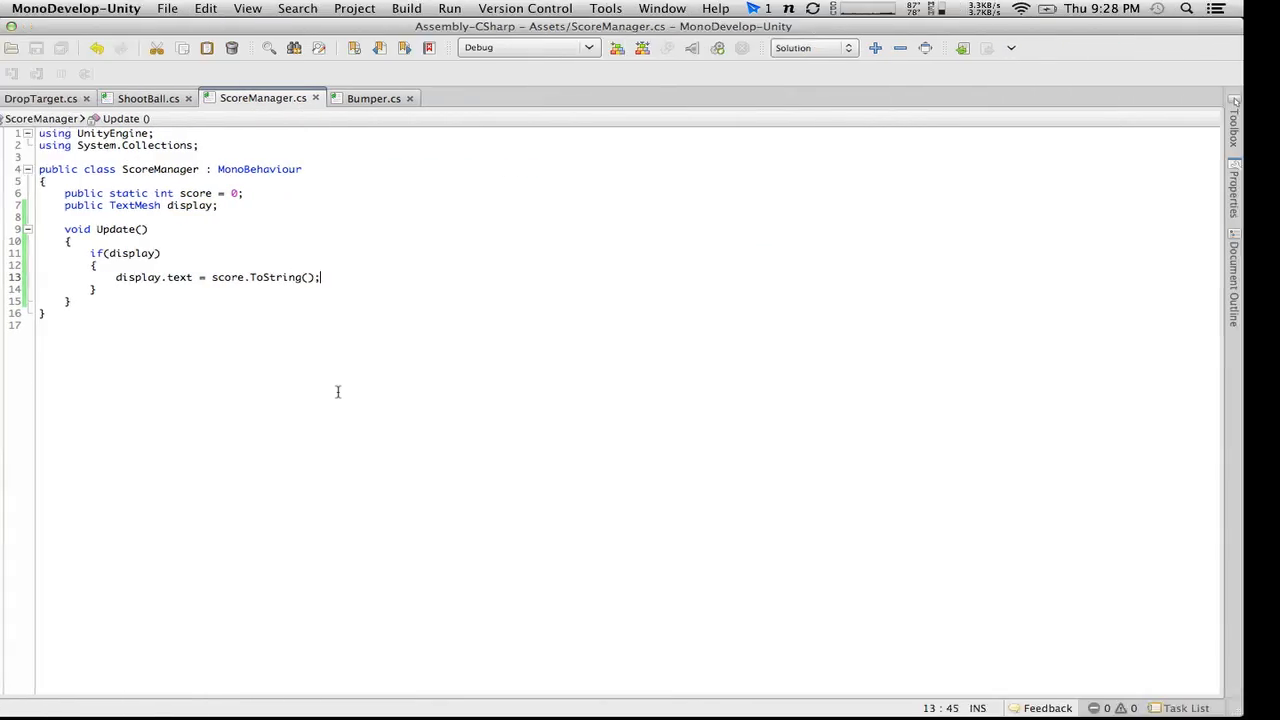
pyautogui.press('super+Tab')
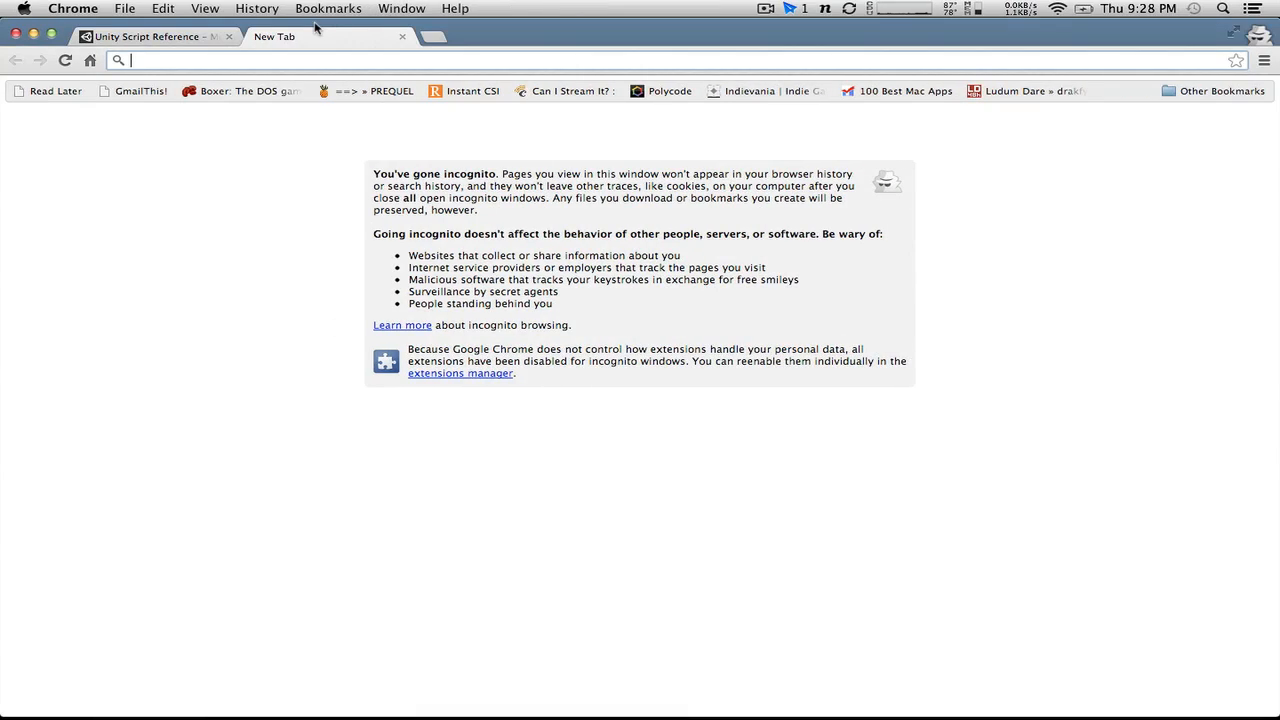
# Step: Search the web for "c# leading zeros string formating" and open MSDN's "How to: Pad a Number with Leading Zeros" page
pyautogui.write('c# lea')
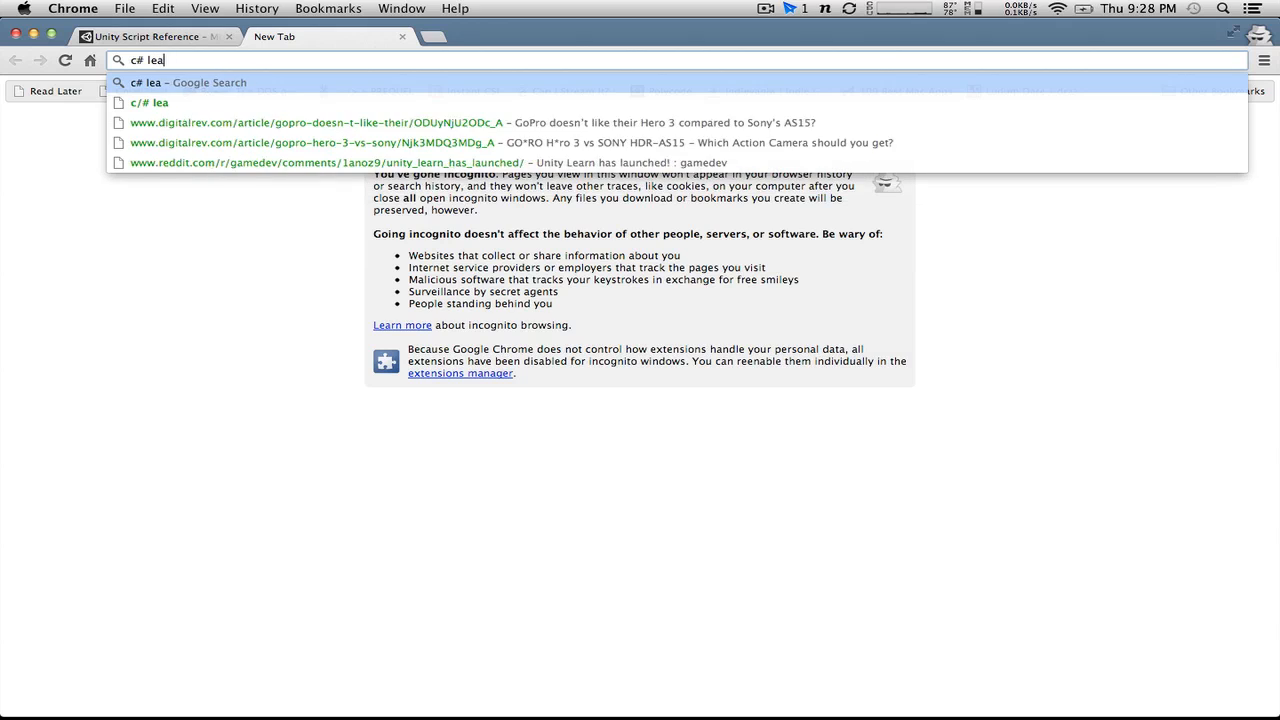
pyautogui.write('ding zero')
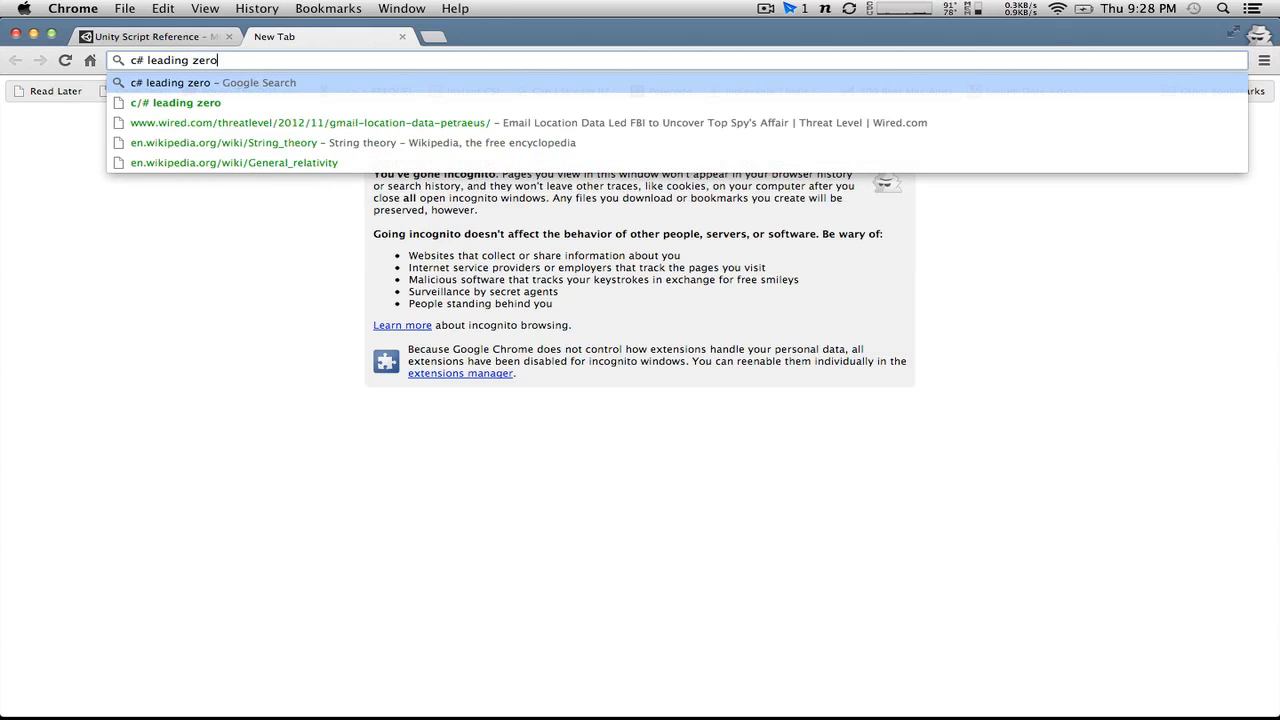
pyautogui.write('s string formating')
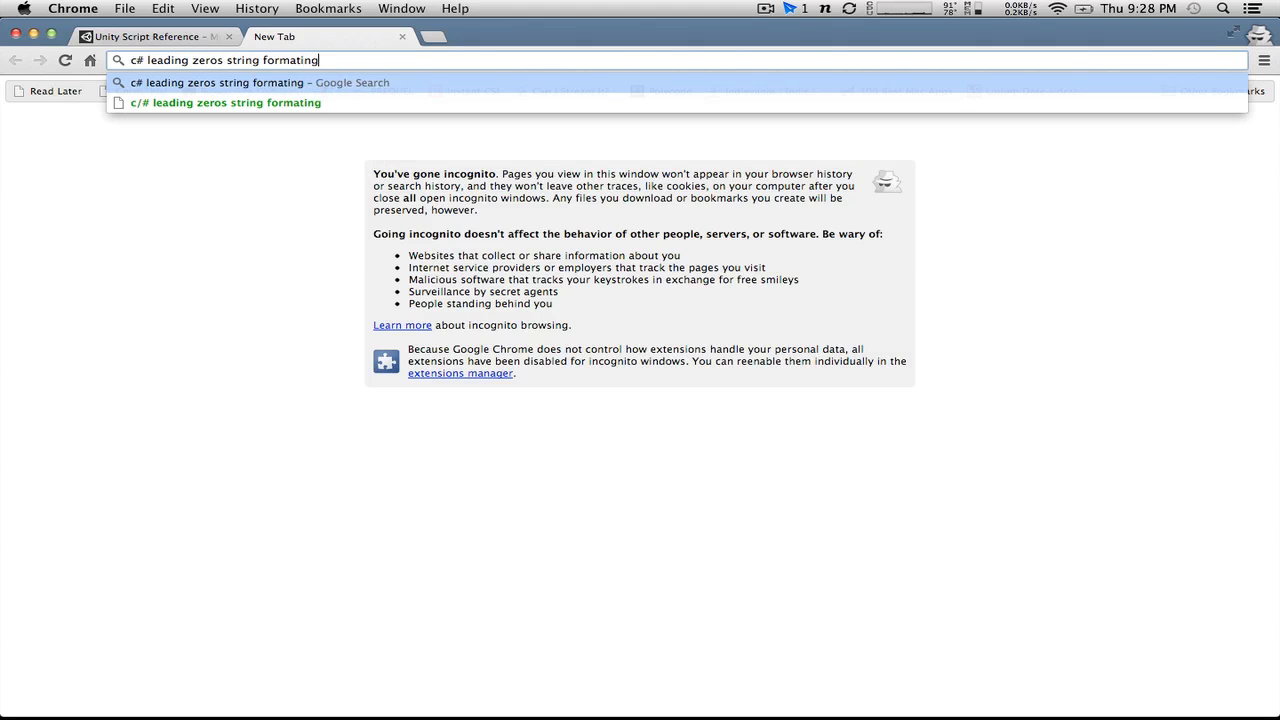
pyautogui.press('Return')
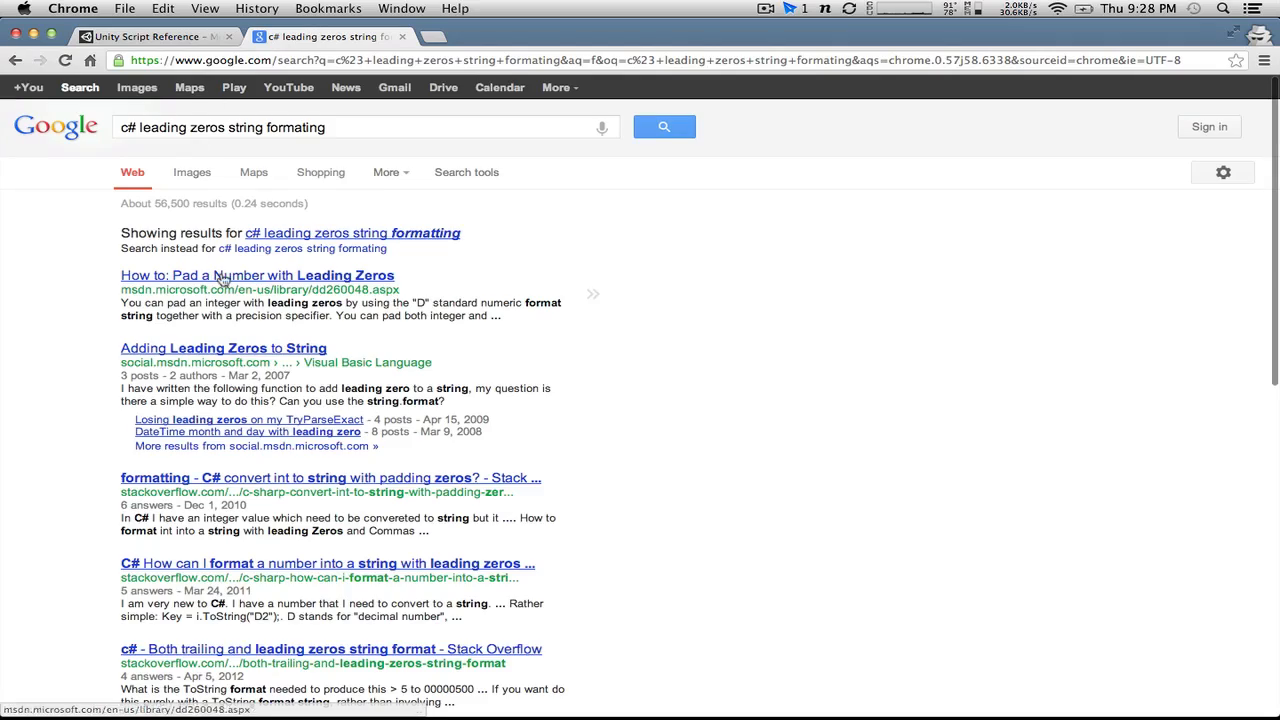
pyautogui.click(252, 276)
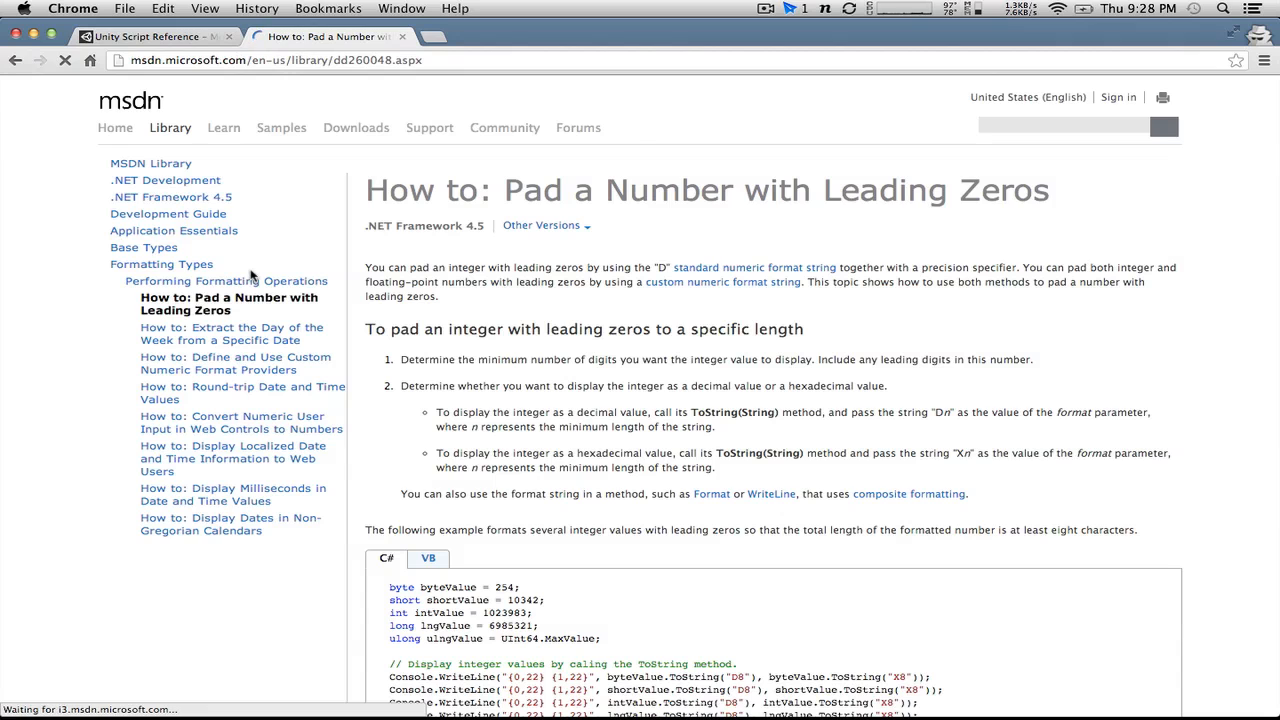
# Step: Read MSDN's integer padding instructions, then in MonoDevelop pass "D8" to score.ToString() in ScoreManager.cs and save the script
pyautogui.scroll(-5, 592, 317)
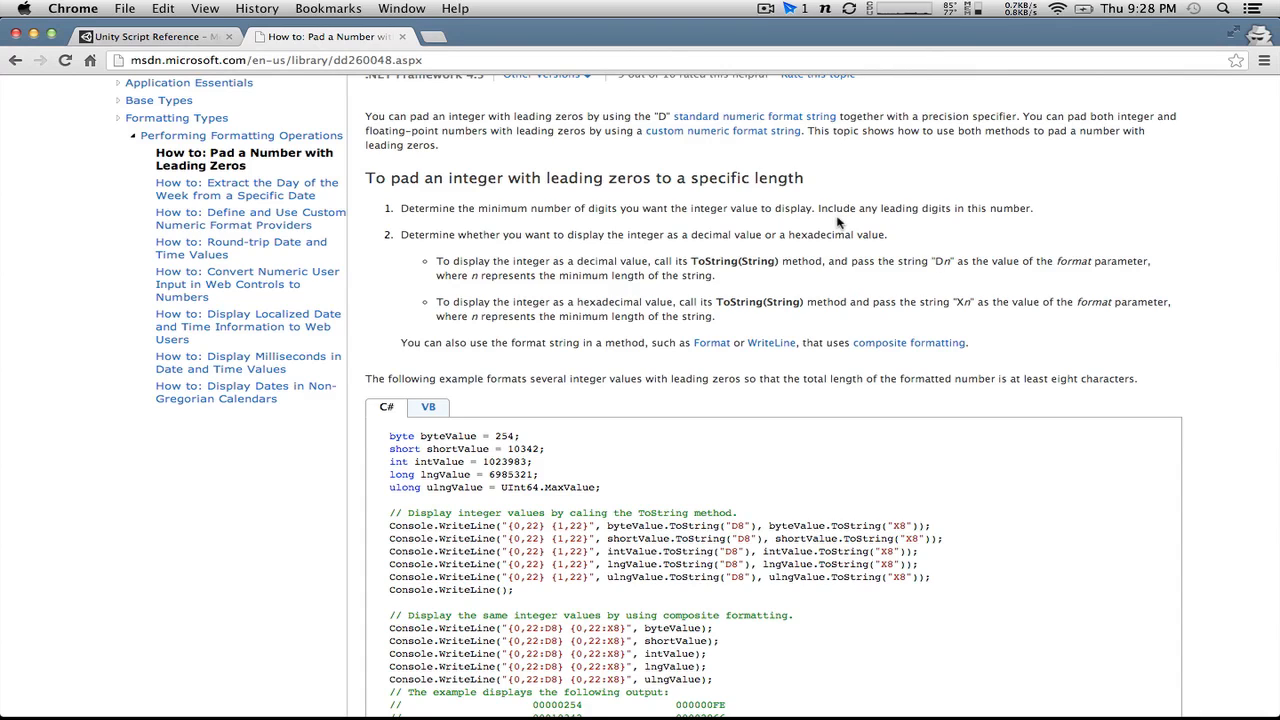
pyautogui.hotkey('ctrl', 'Right')
pyautogui.hotkey('ctrl', 'Right')
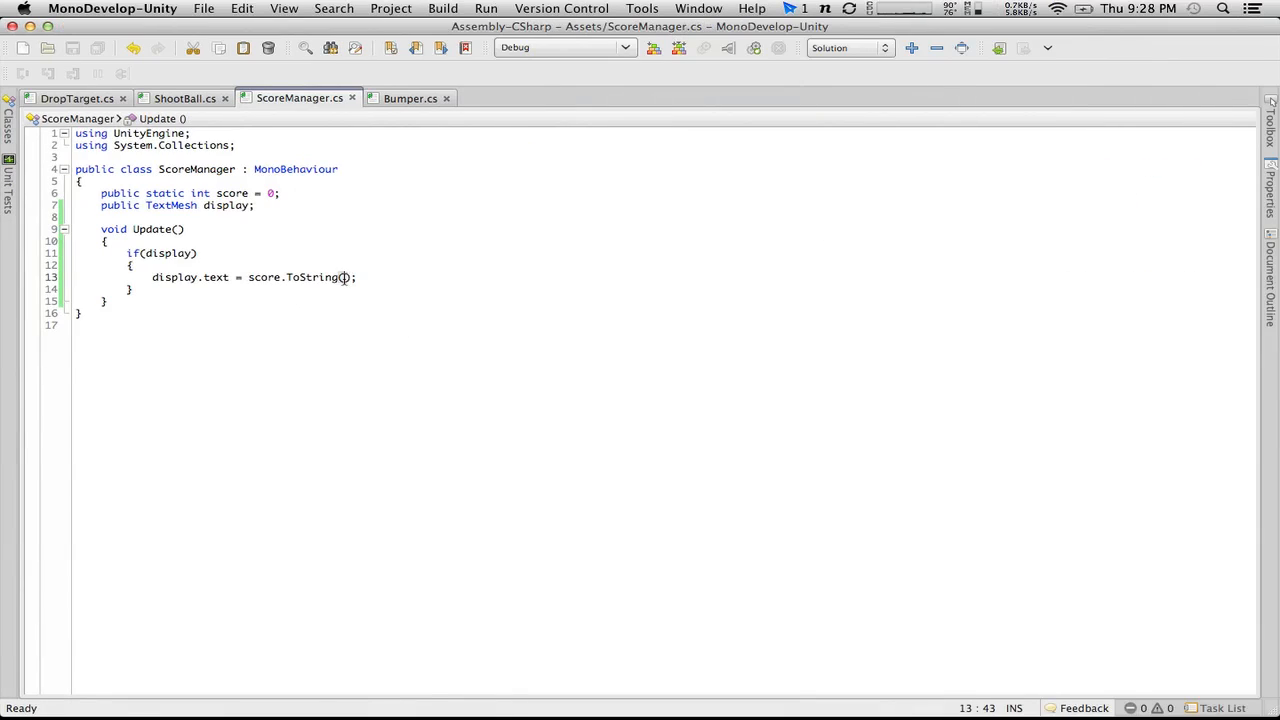
pyautogui.write('"D8')
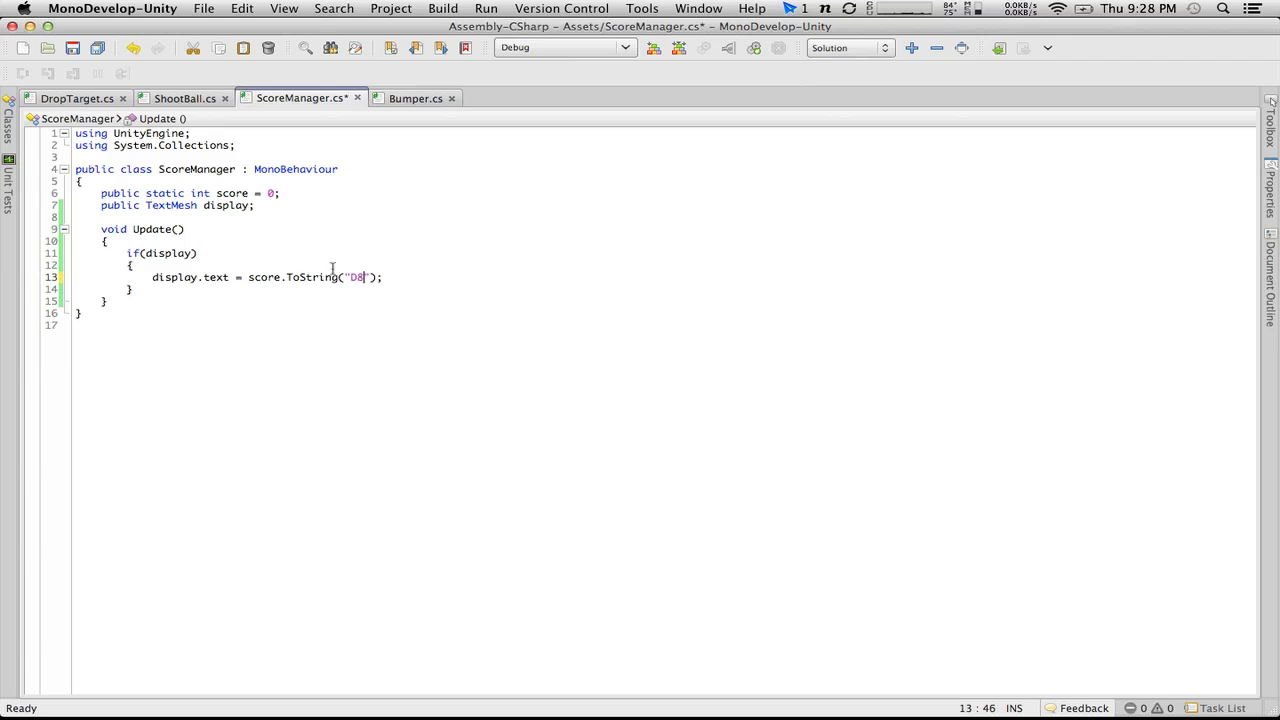
pyautogui.click(72, 48)
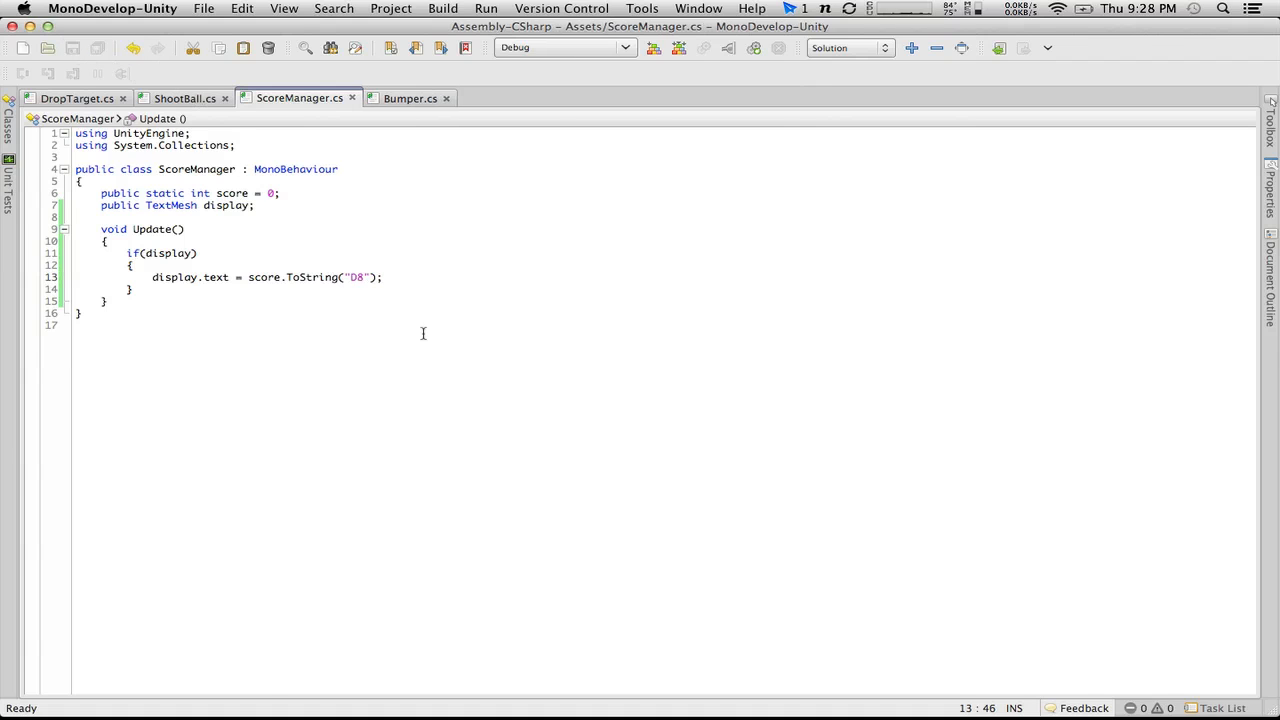
# Step: Switch to Unity and play-test the pinball game with the flippers to check the zero-padded score on the backglass, stopping it after each run
pyautogui.hotkey('ctrl', 'Left')
pyautogui.click(607, 48)
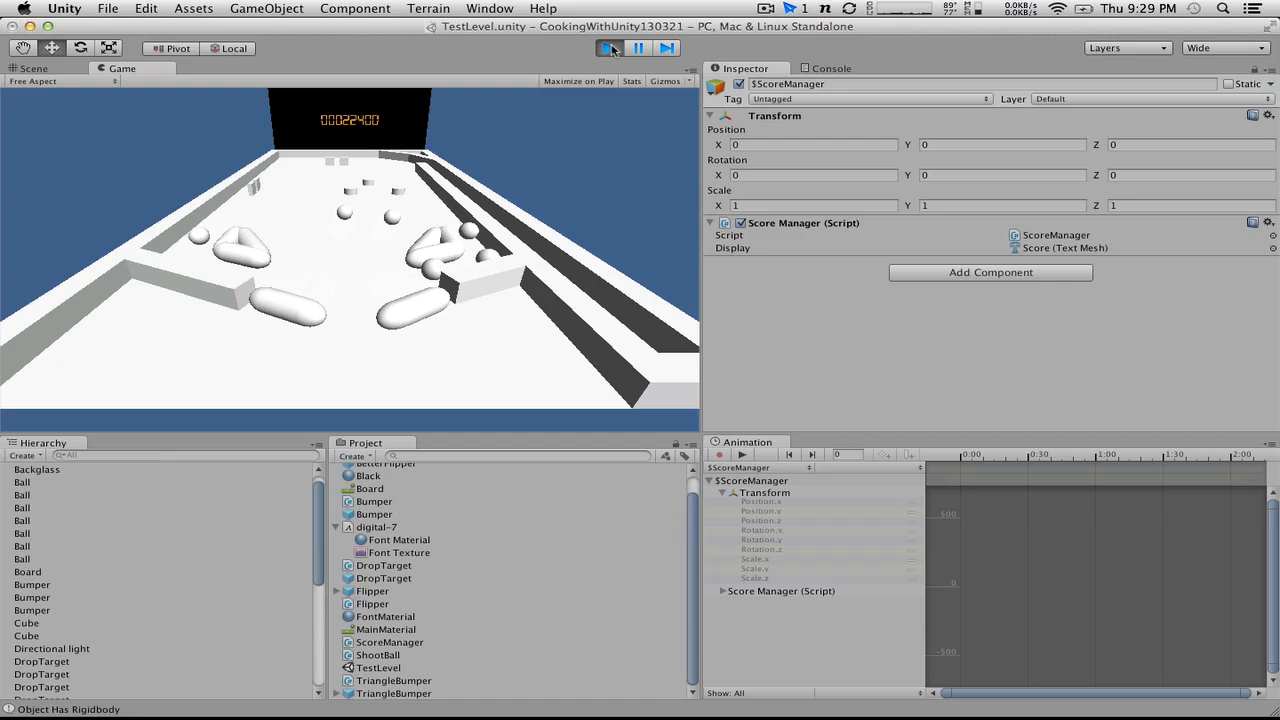
pyautogui.hotkey('ctrl', 'alt')
pyautogui.hotkey('ctrl', 'alt')
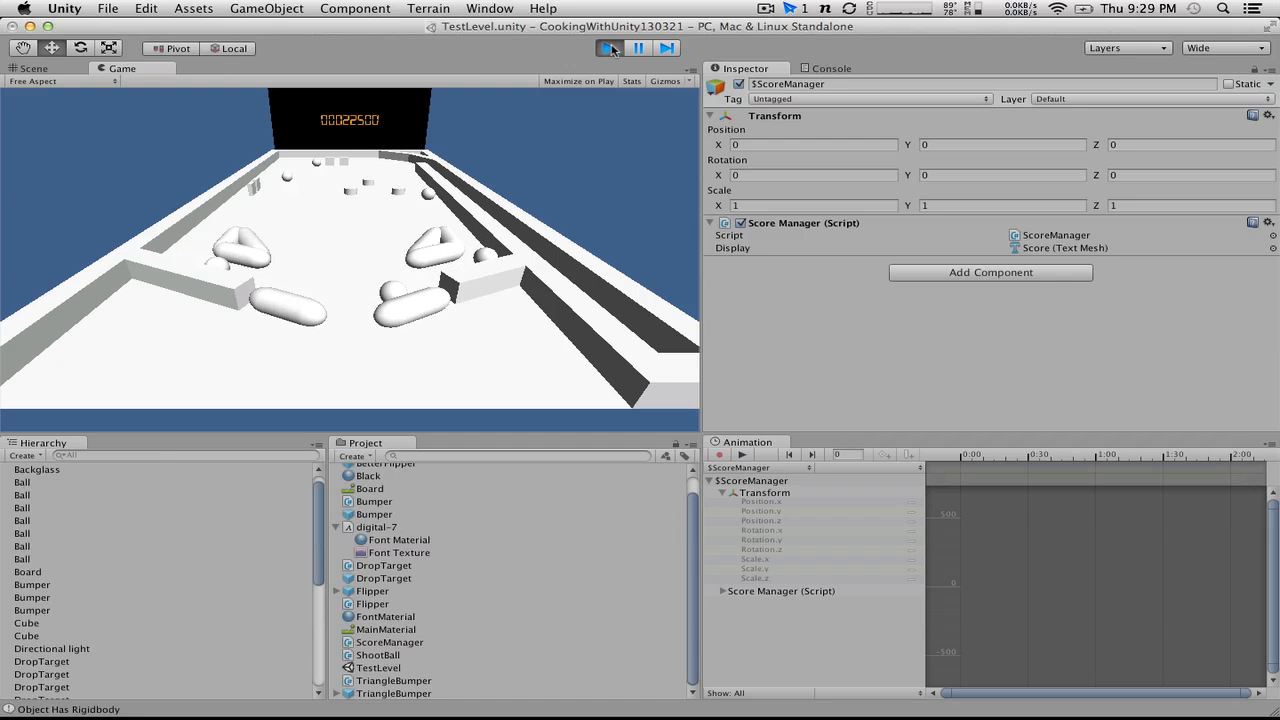
pyautogui.hotkey('ctrl', 'alt')
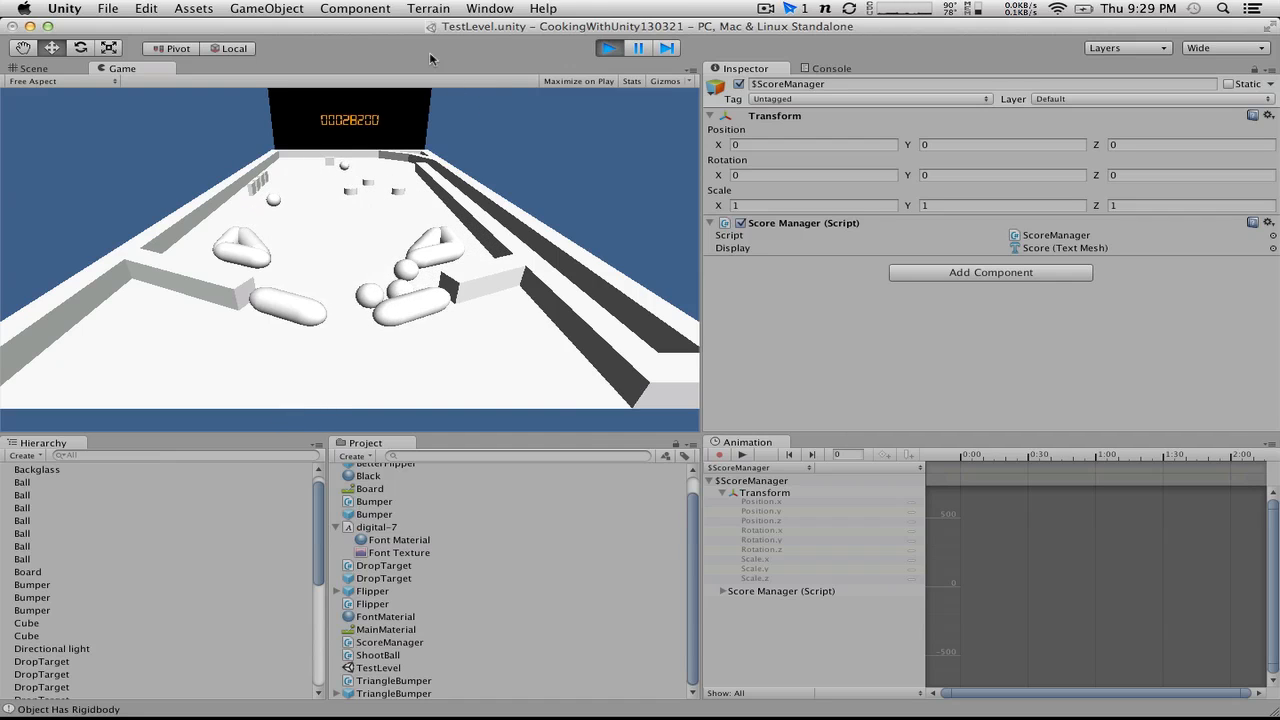
pyautogui.click(607, 48)
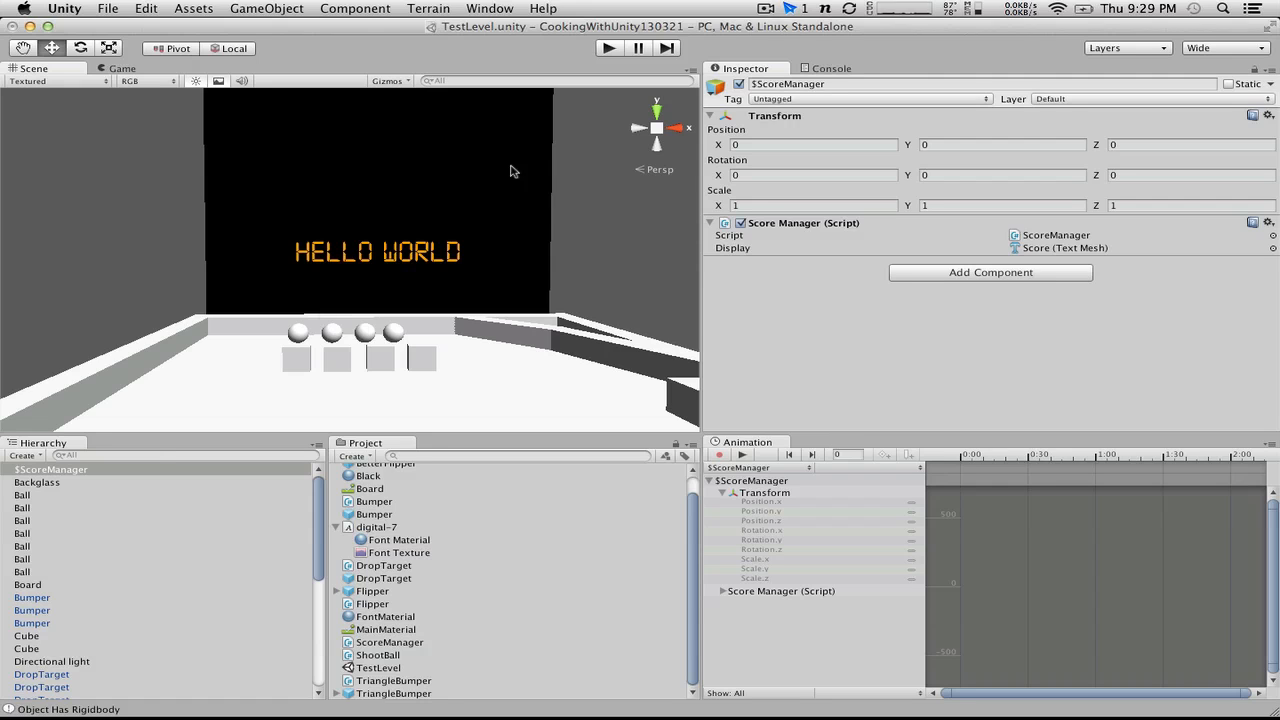
pyautogui.click(607, 48)
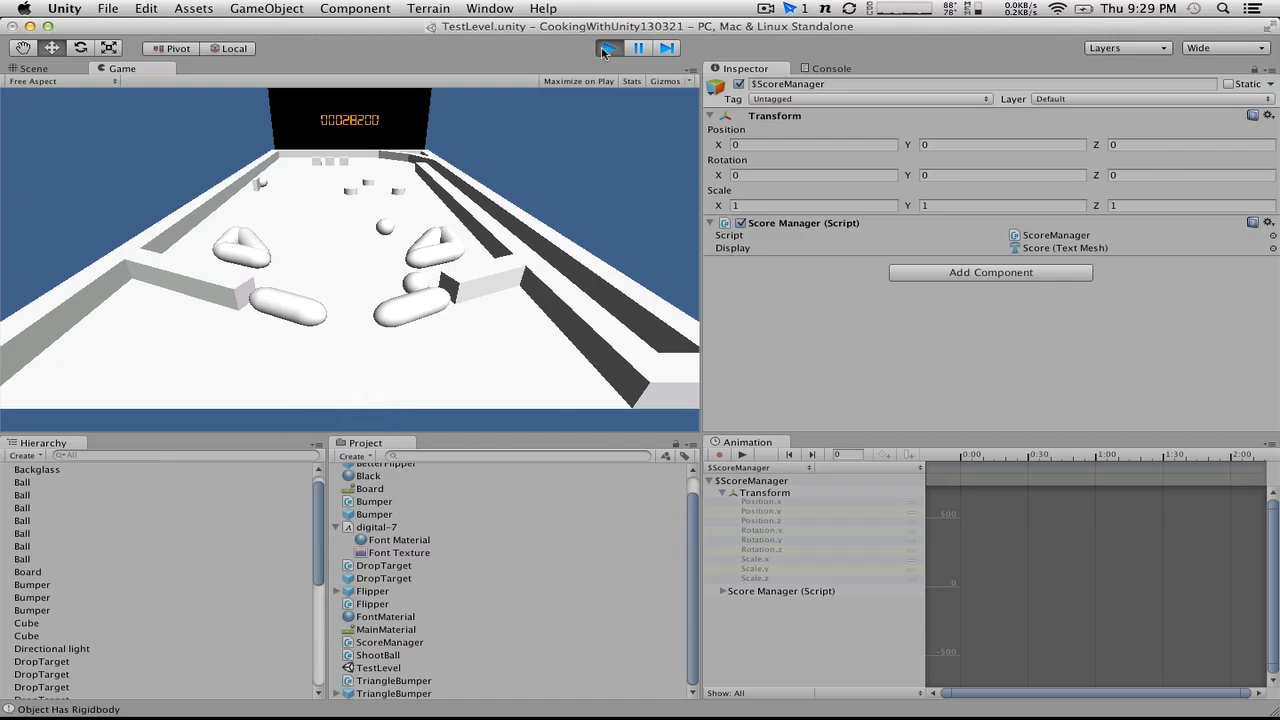
pyautogui.click(605, 50)
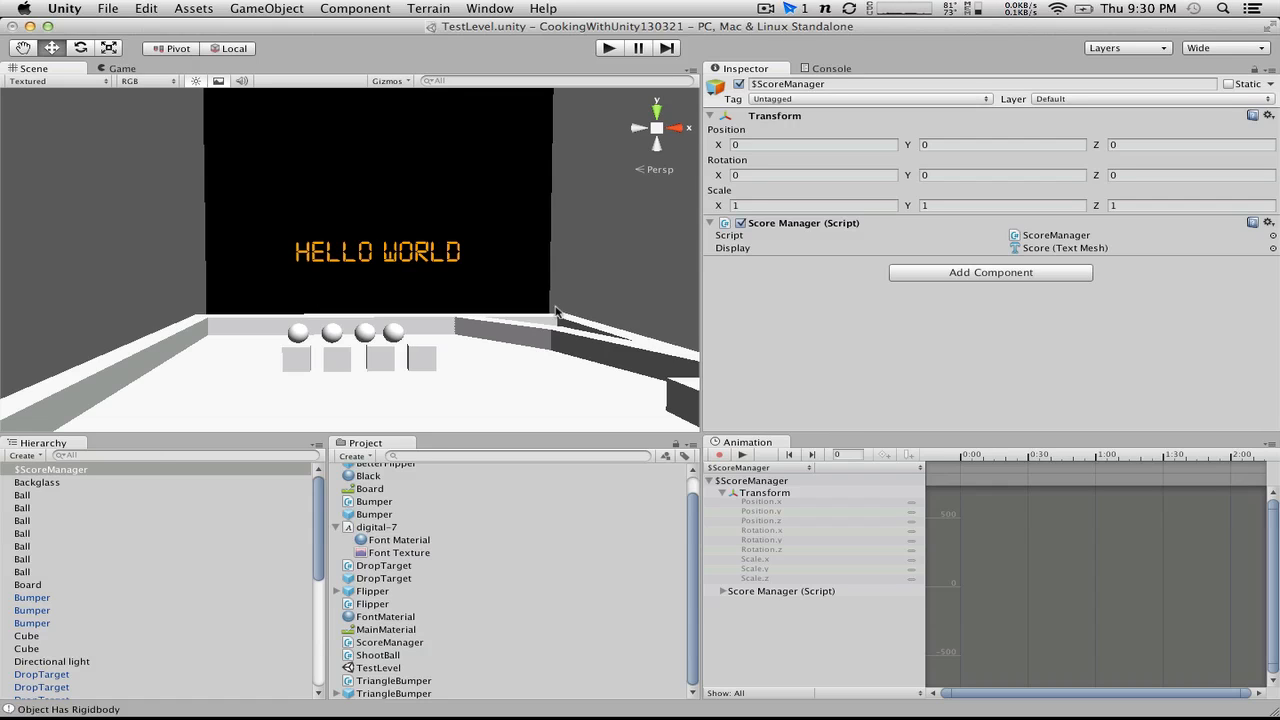
# Step: Create a new Camera object in the TestLevel scene
pyautogui.scroll(5, 340, 230)
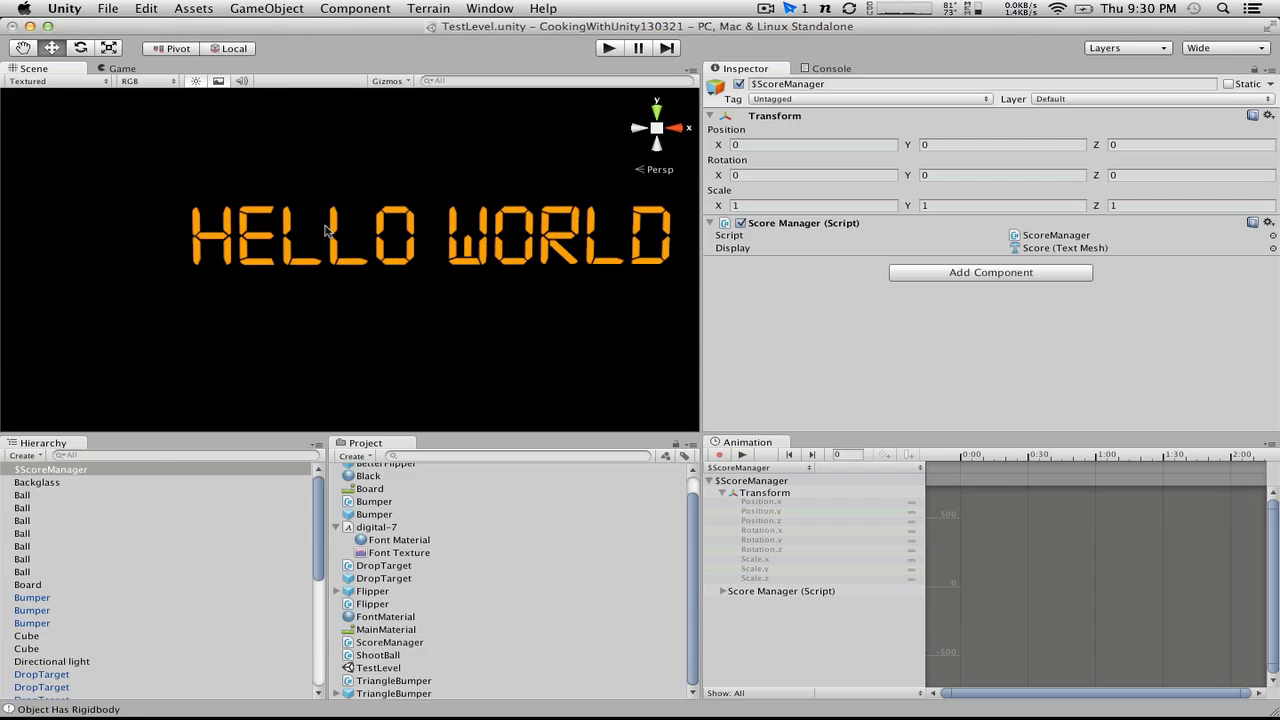
pyautogui.scroll(-3, 128, 200)
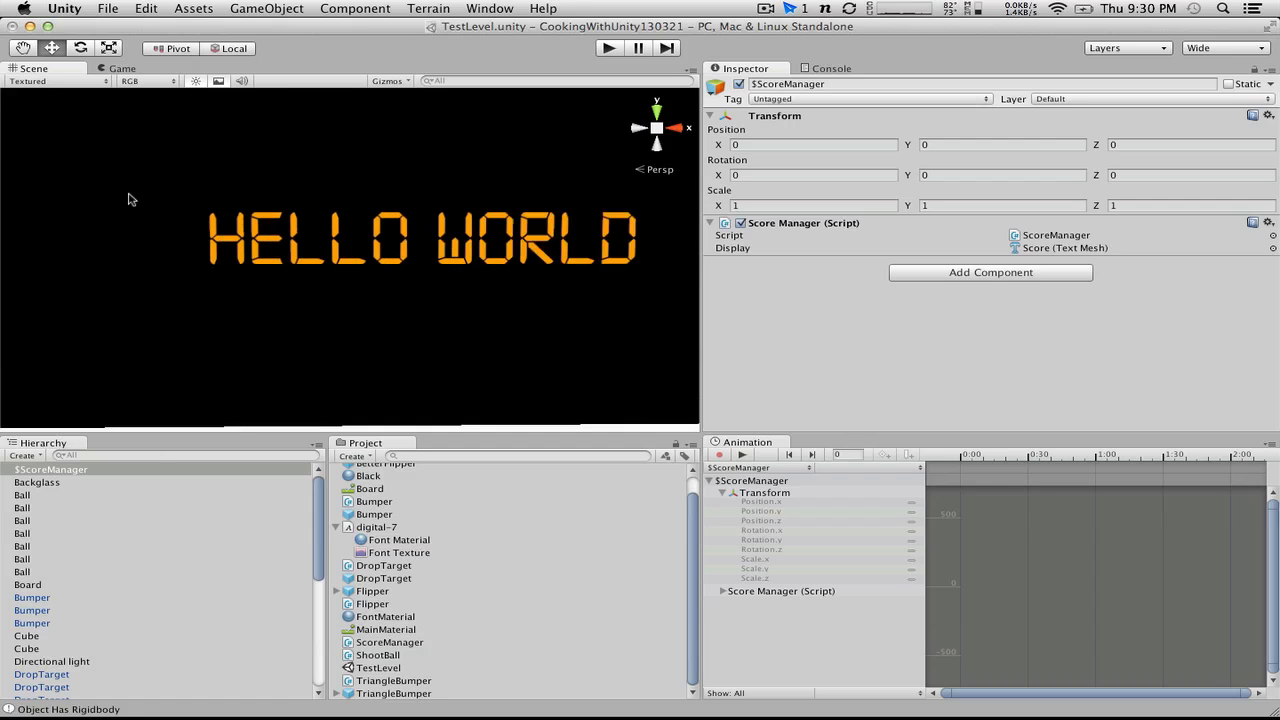
pyautogui.click(23, 455)
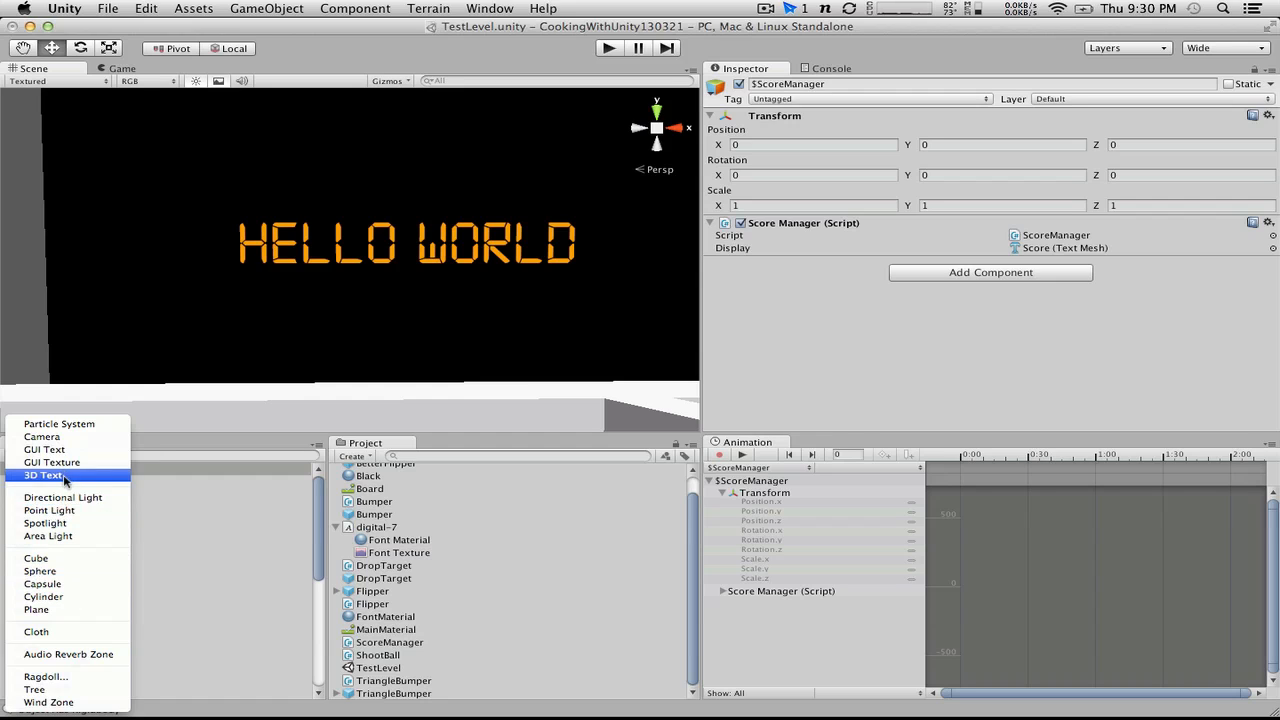
pyautogui.click(71, 436)
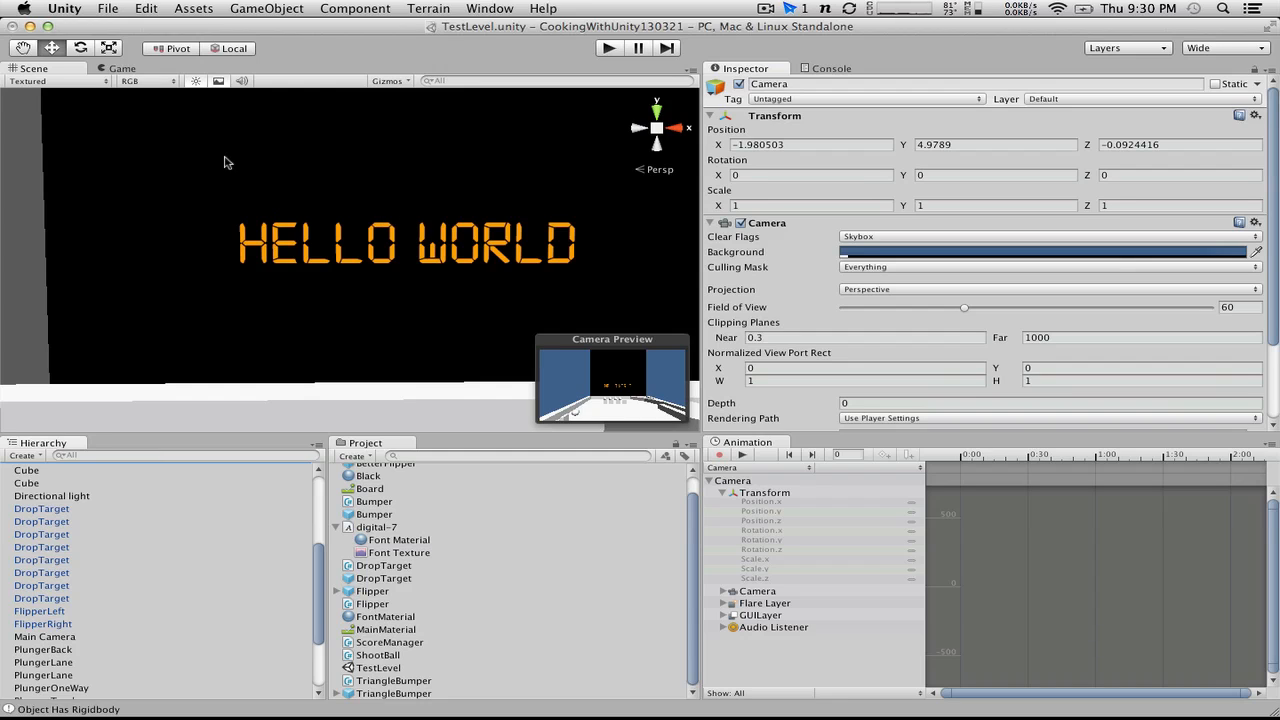
# Step: Frame the HELLO WORLD text in the Scene view so it fills most of the width against the black backglass
pyautogui.moveTo(222, 250)
pyautogui.keyDown('alt'); pyautogui.mouseDown()
pyautogui.moveTo(268, 248)
pyautogui.moveTo(214, 243)
pyautogui.mouseUp(); pyautogui.keyUp('alt')
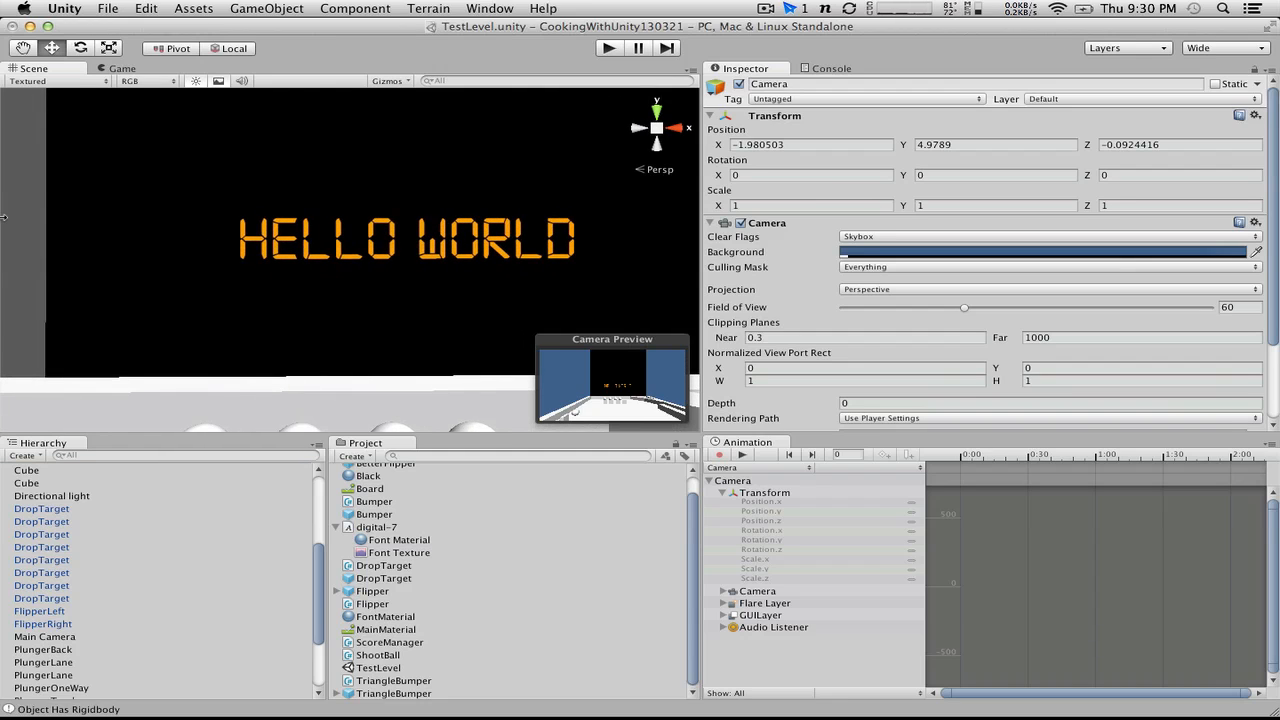
pyautogui.scroll(1, 4, 216)
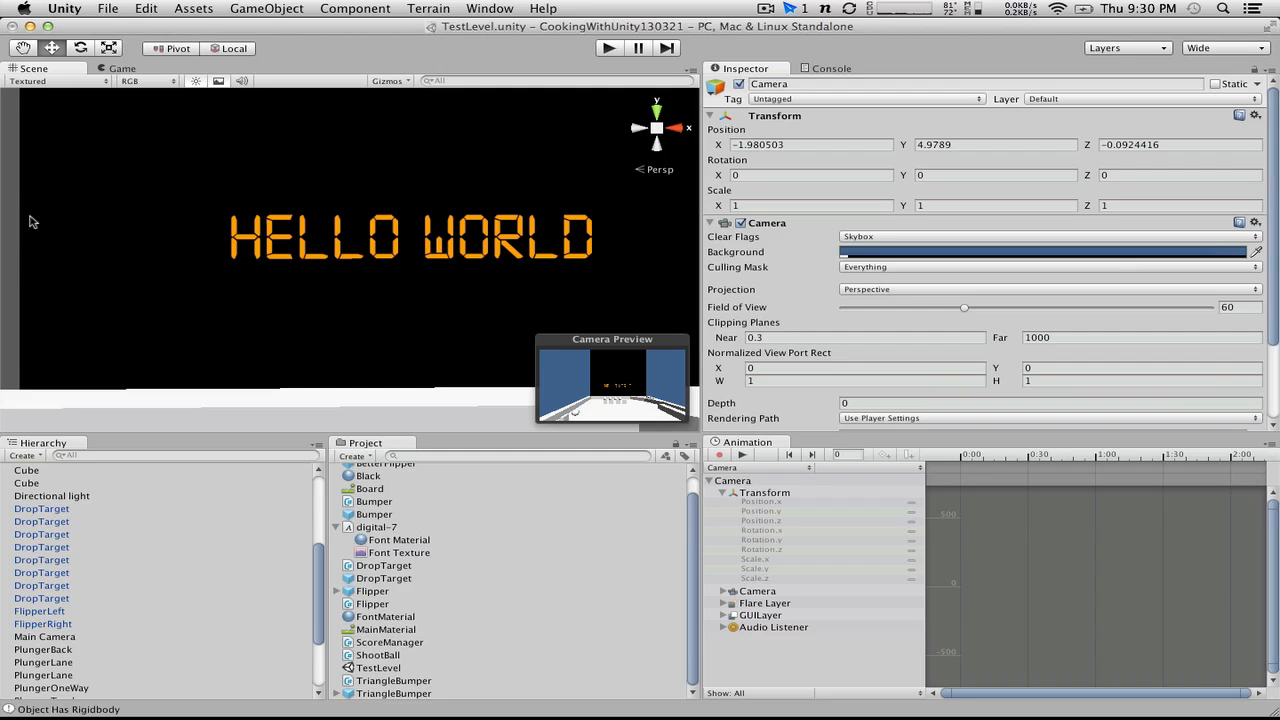
pyautogui.click(23, 48)
pyautogui.moveTo(246, 197); pyautogui.dragTo(186, 198)
pyautogui.scroll(3, 165, 240)
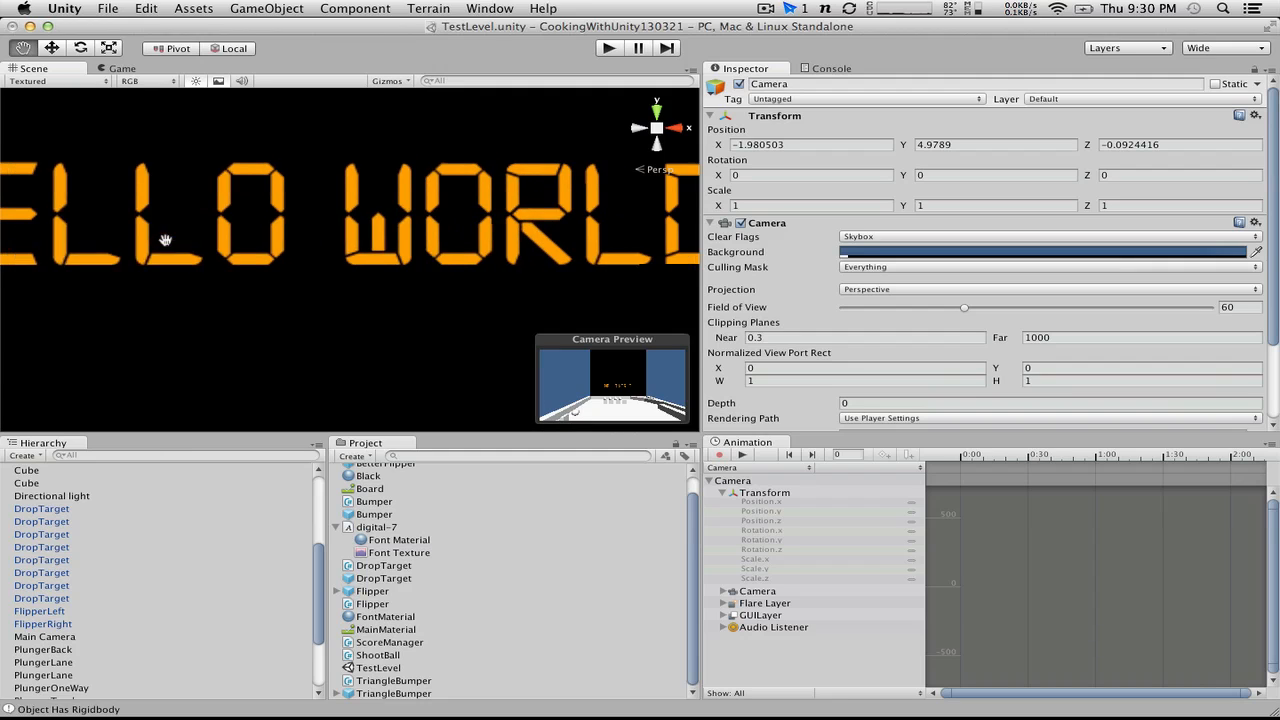
pyautogui.scroll(-4, 165, 240)
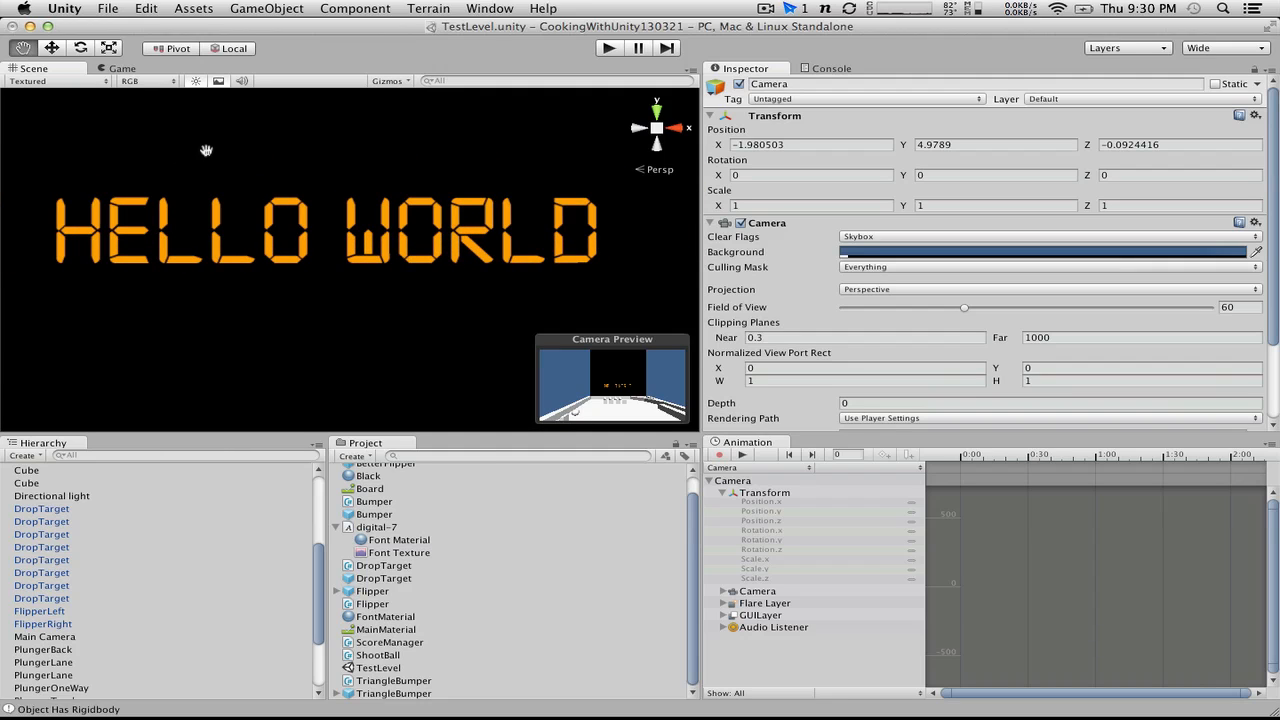
pyautogui.moveTo(228, 151); pyautogui.dragTo(249, 163)
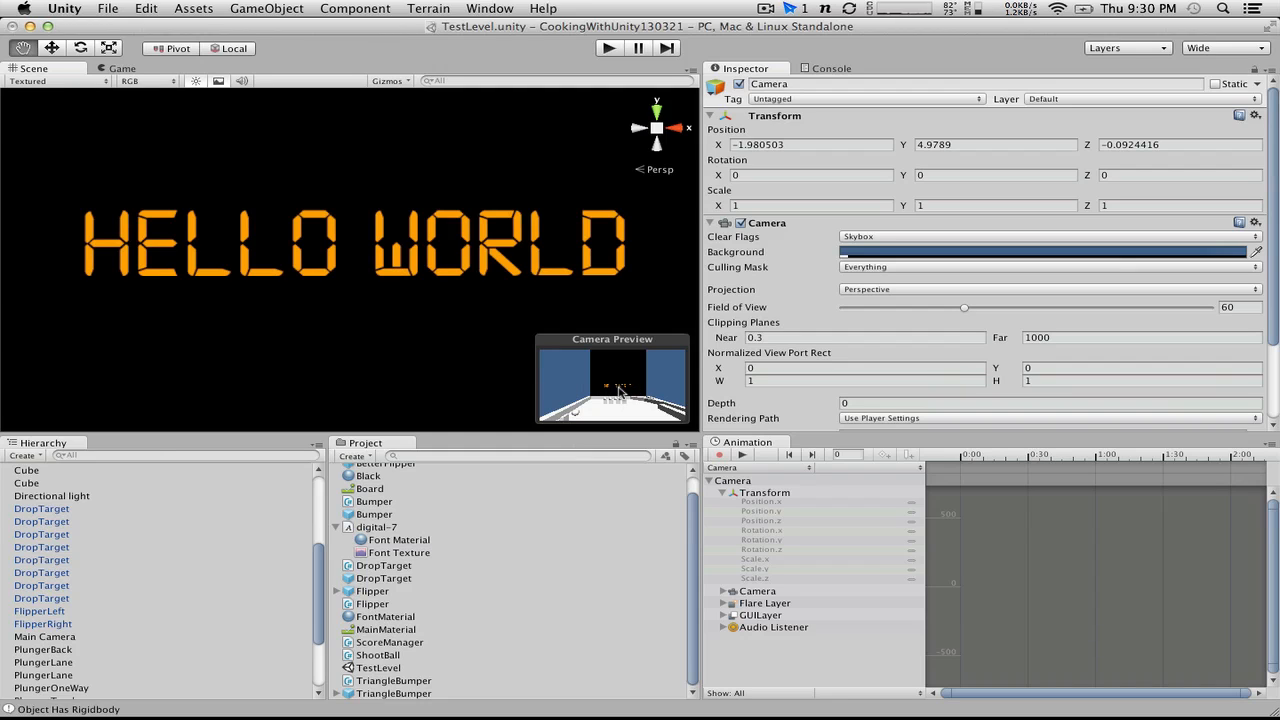
pyautogui.click(242, 7)
pyautogui.click(242, 7)
# Step: Rename the new Camera object as ScoreCamera
pyautogui.scroll(-3, 73, 622)
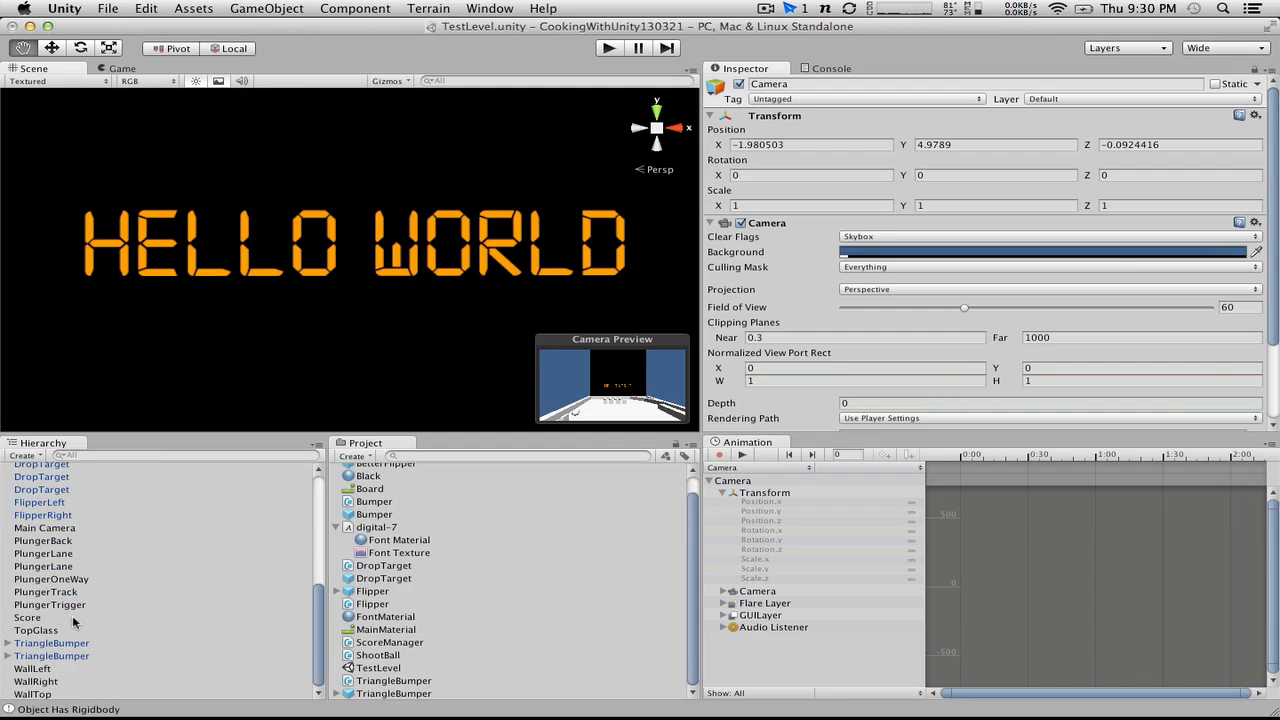
pyautogui.scroll(7, 73, 622)
pyautogui.click(29, 636)
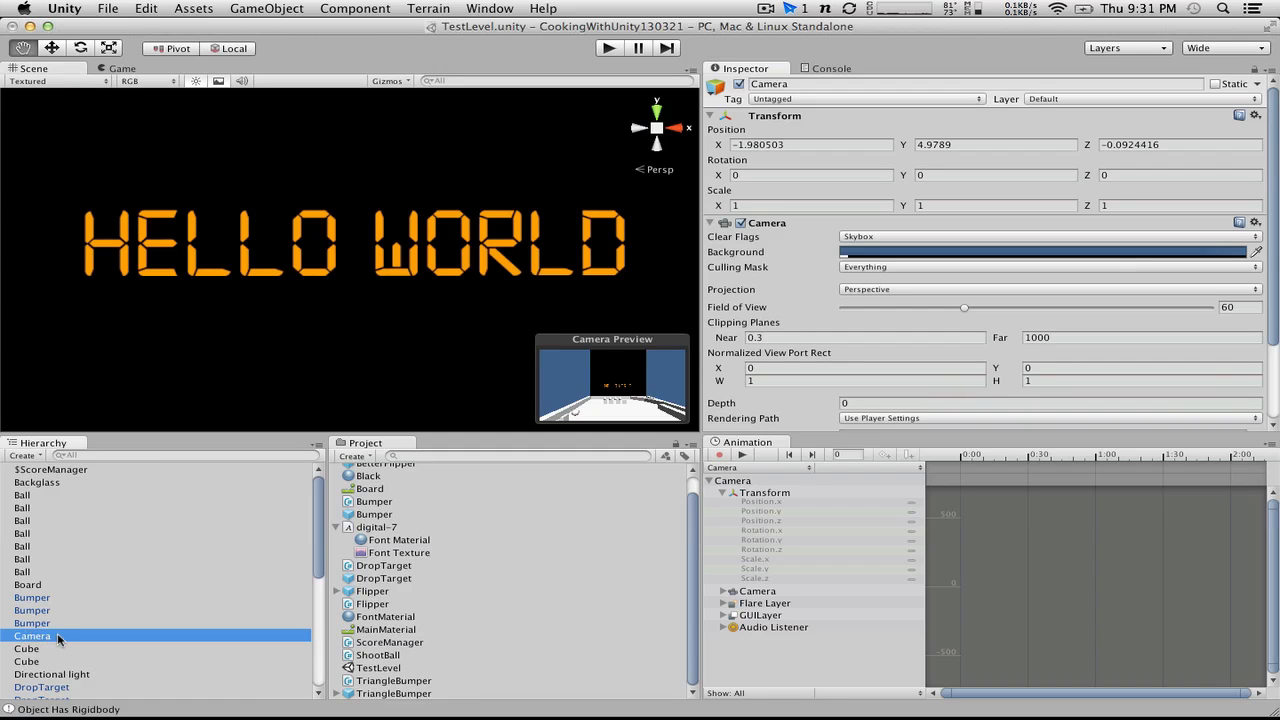
pyautogui.click(58, 638)
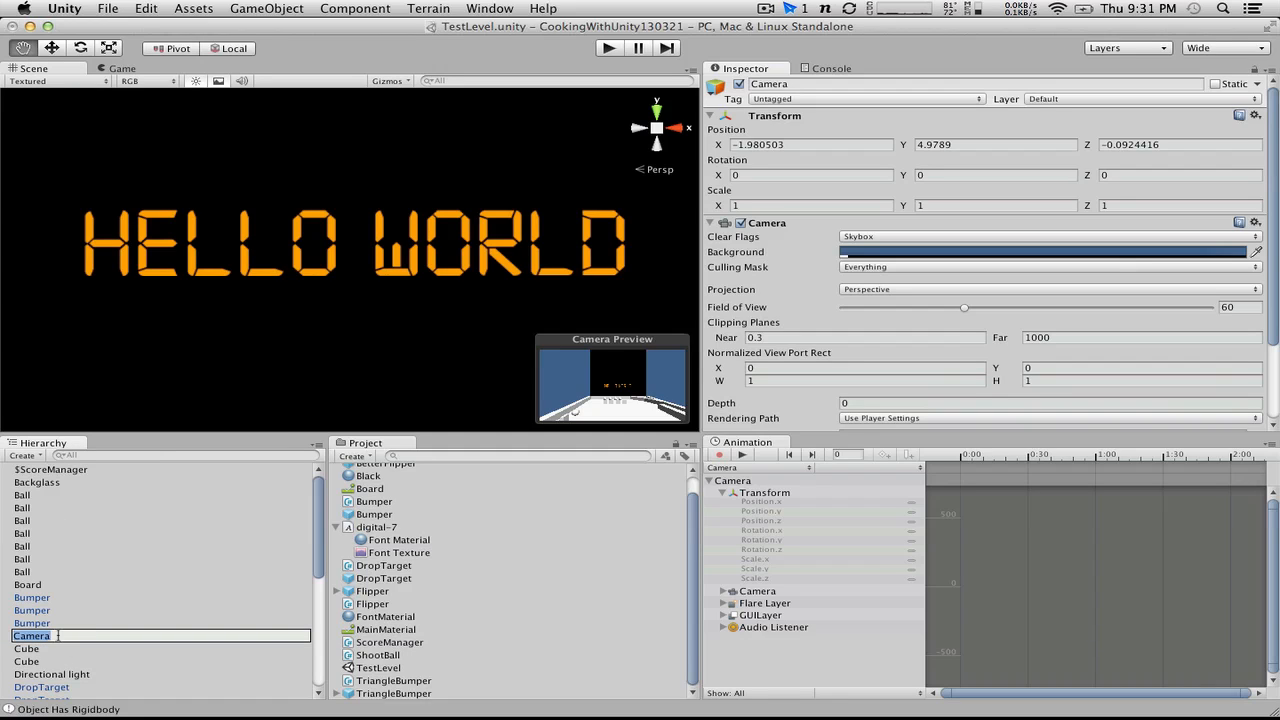
pyautogui.write('ScoreCamera')
pyautogui.press('Return')
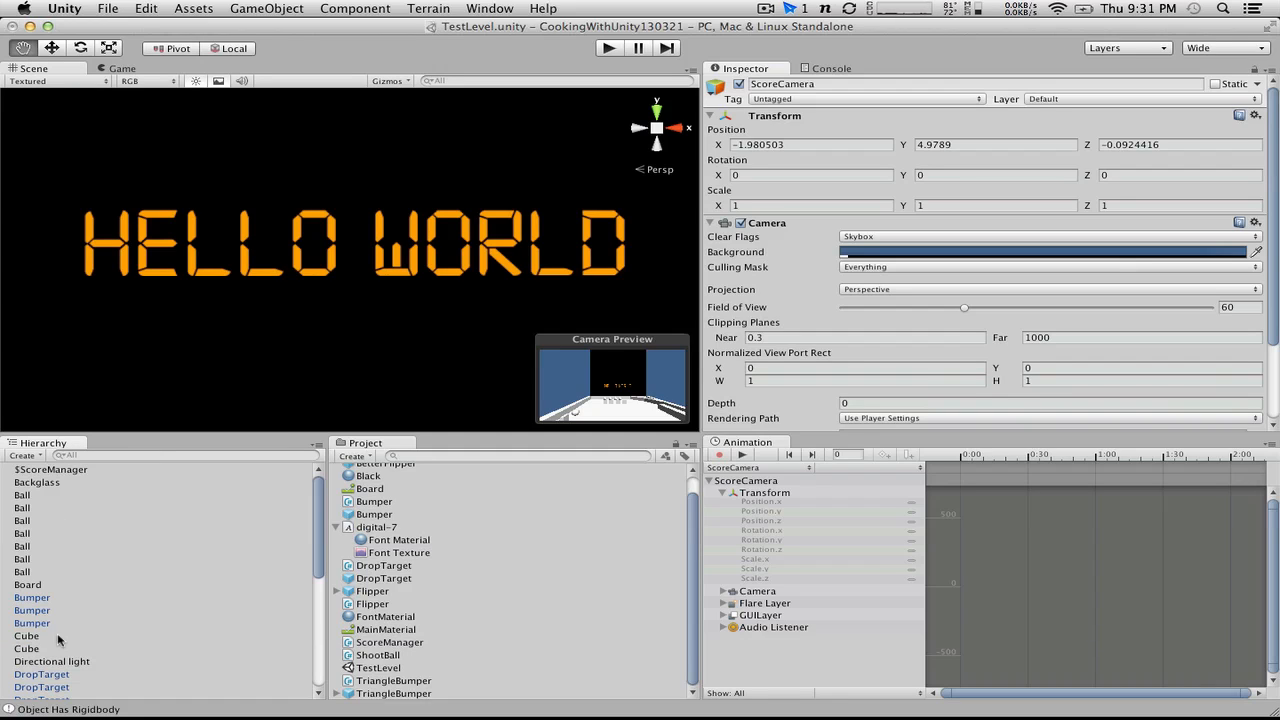
# Step: Align ScoreCamera with the current Scene view of the HELLO WORLD text
pyautogui.scroll(-5, 96, 579)
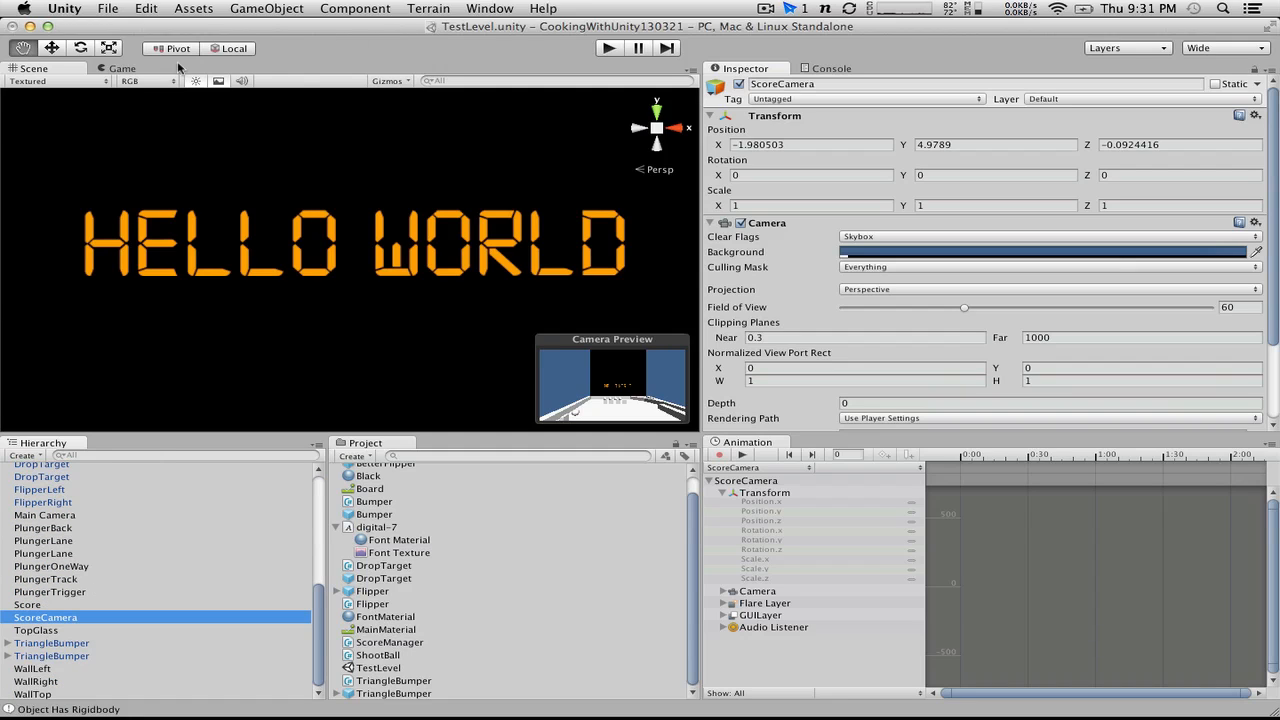
pyautogui.click(246, 8)
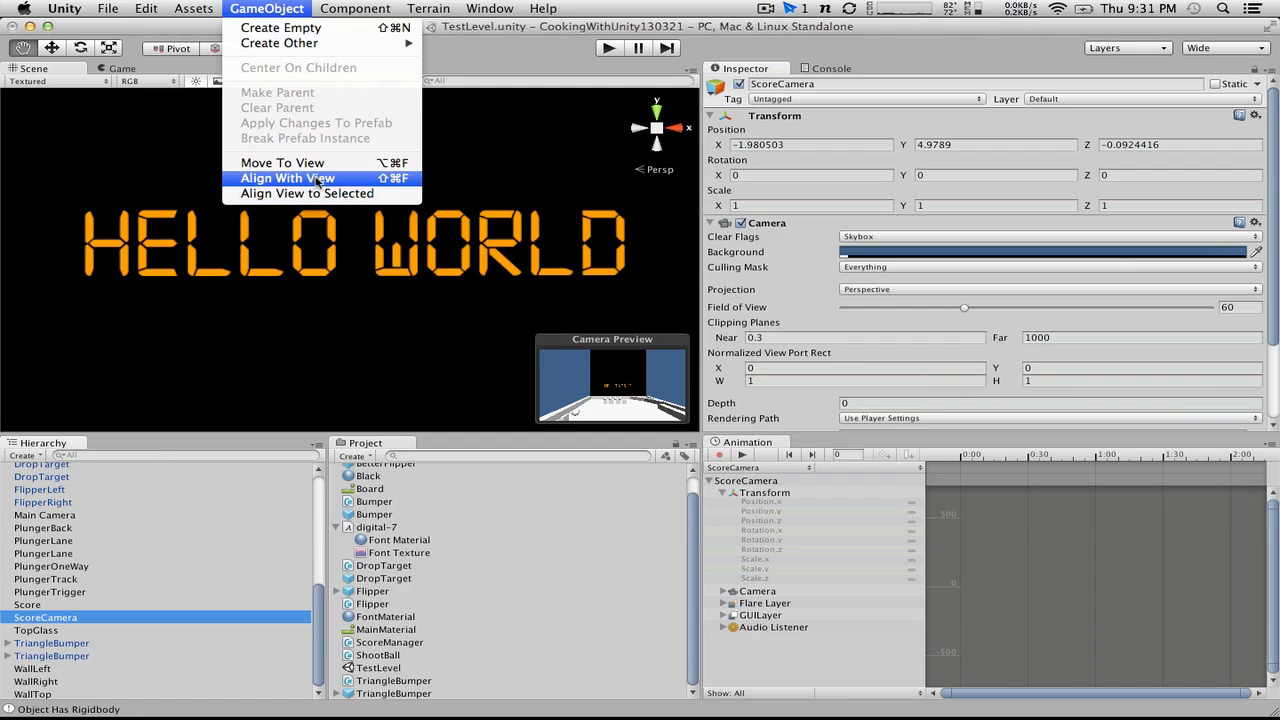
pyautogui.click(326, 180)
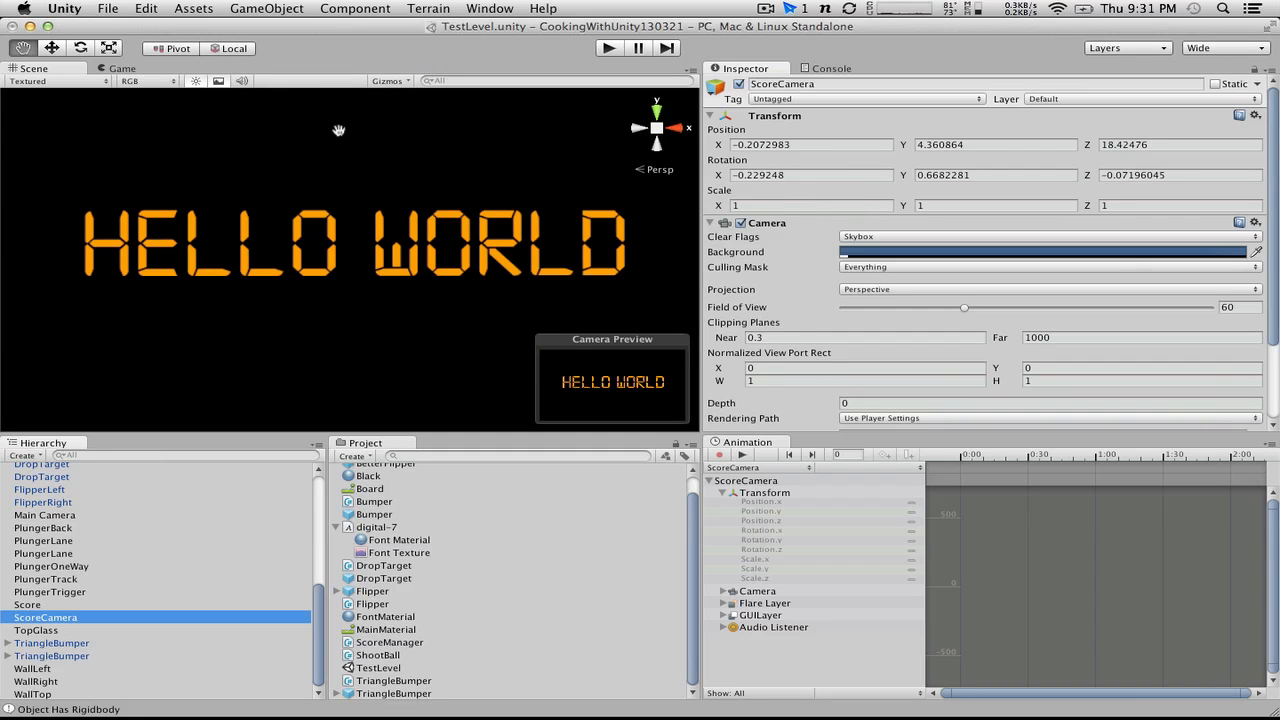
# Step: Set ScoreCamera's normalized viewport width to 0.3 and height to 0.2, and run the game to check the score inset
pyautogui.scroll(-5, 888, 366)
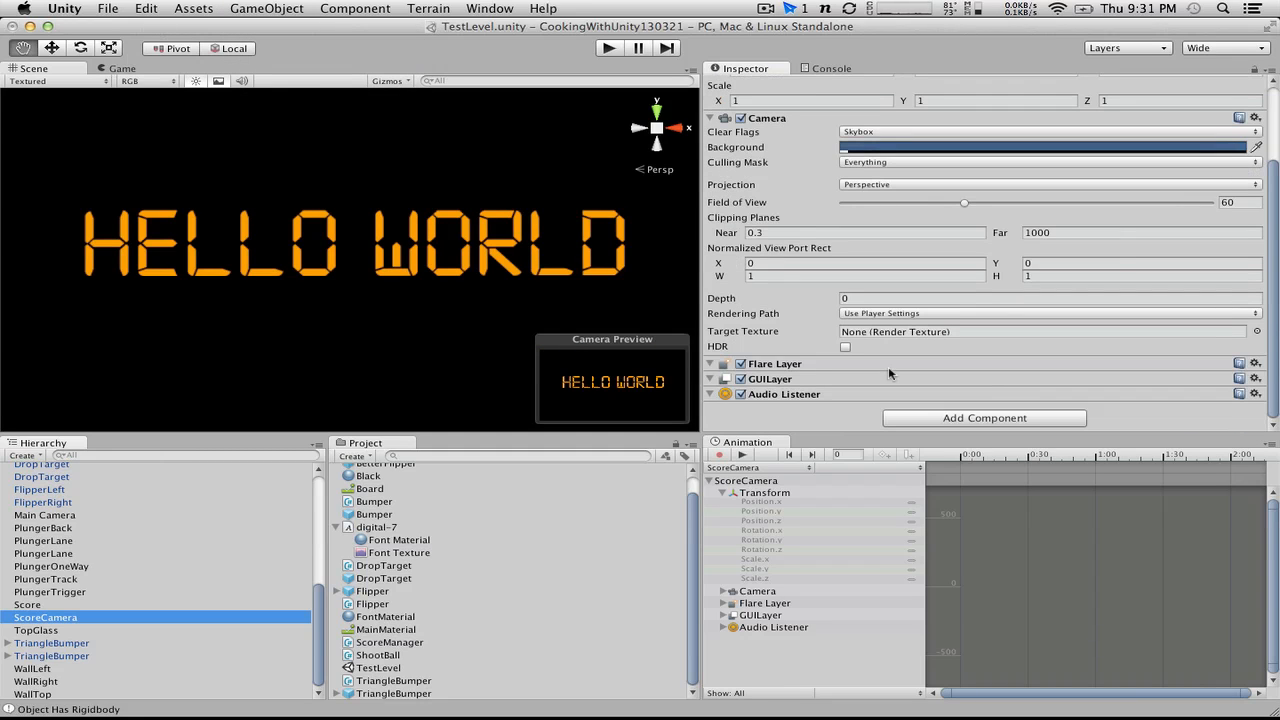
pyautogui.scroll(10, 108, 532)
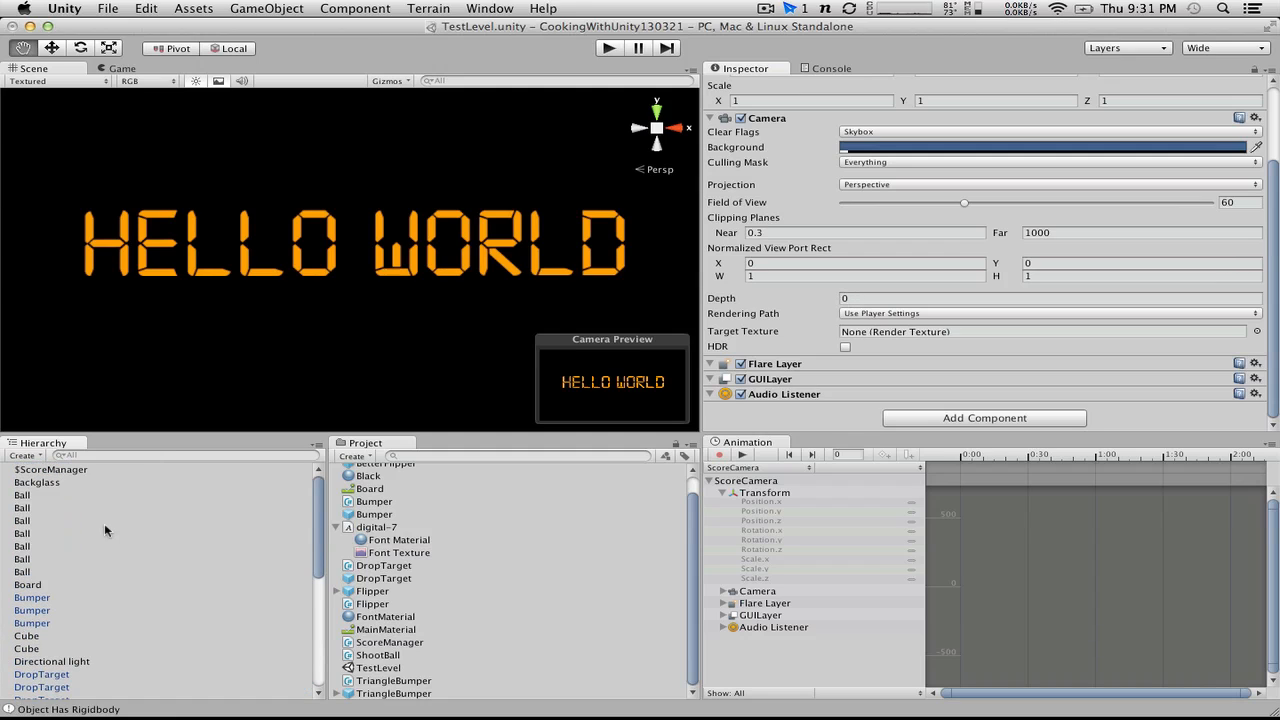
pyautogui.scroll(-5, 57, 597)
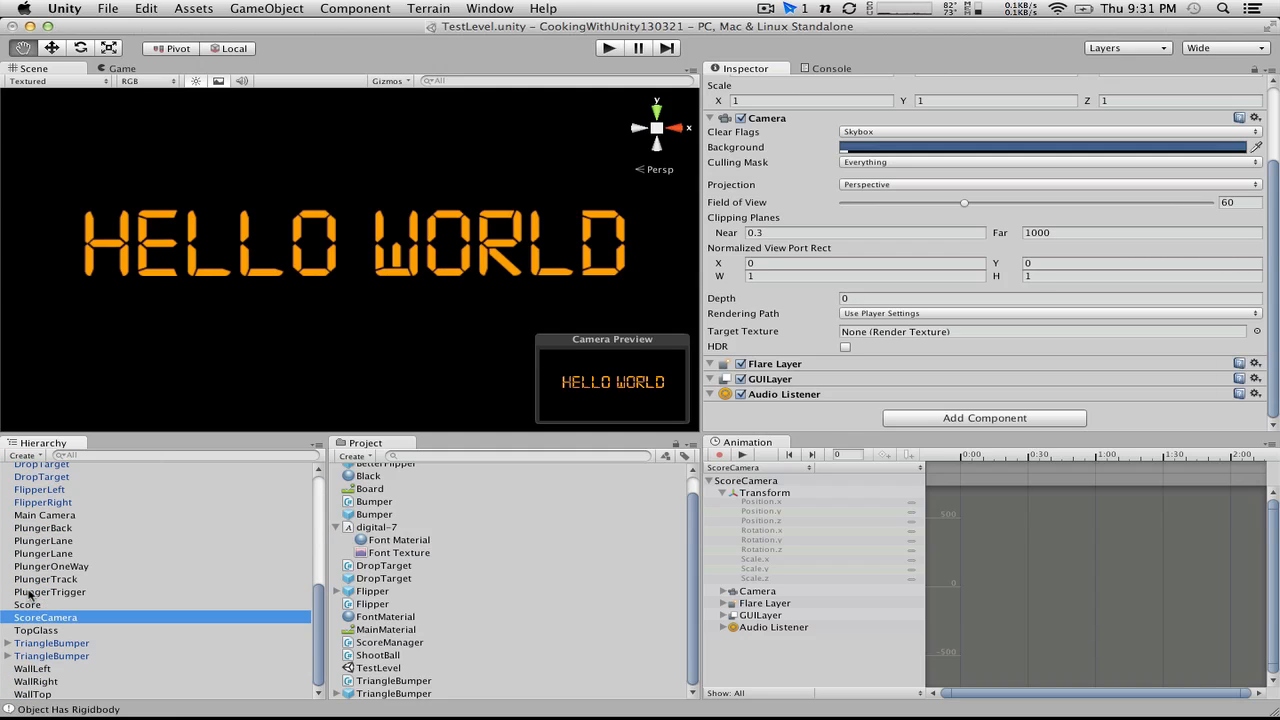
pyautogui.click(57, 516)
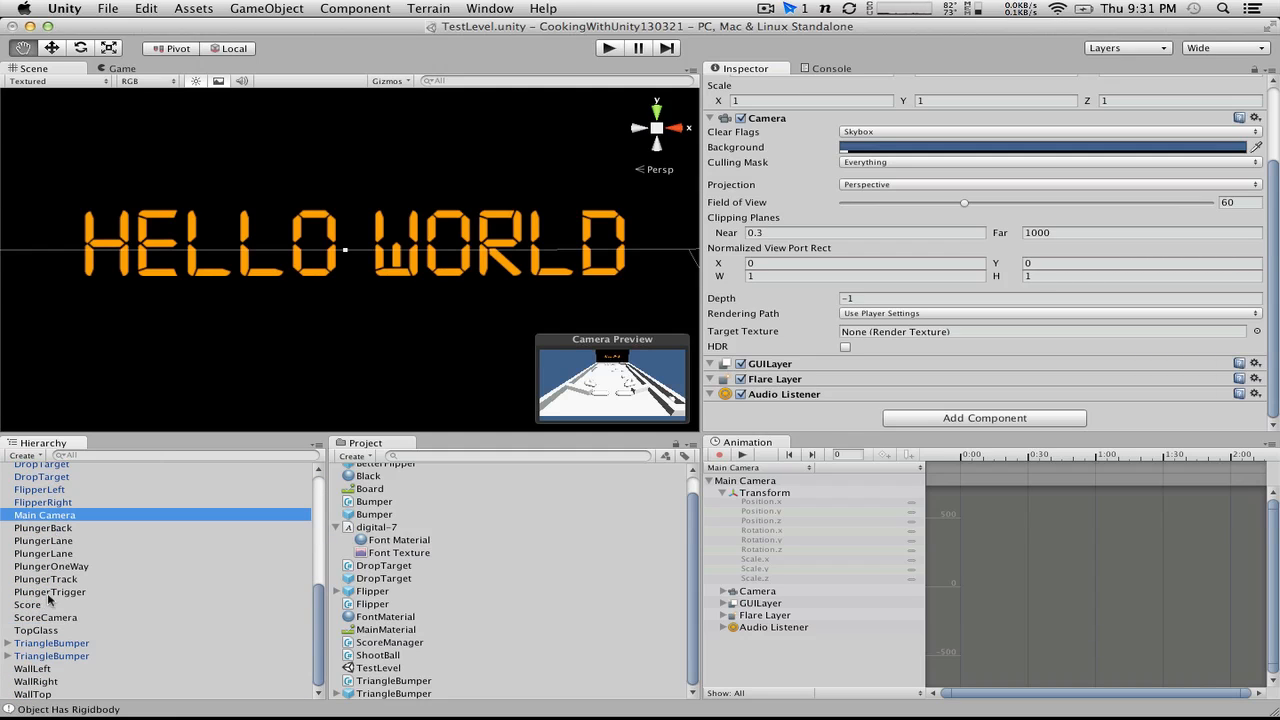
pyautogui.click(45, 618)
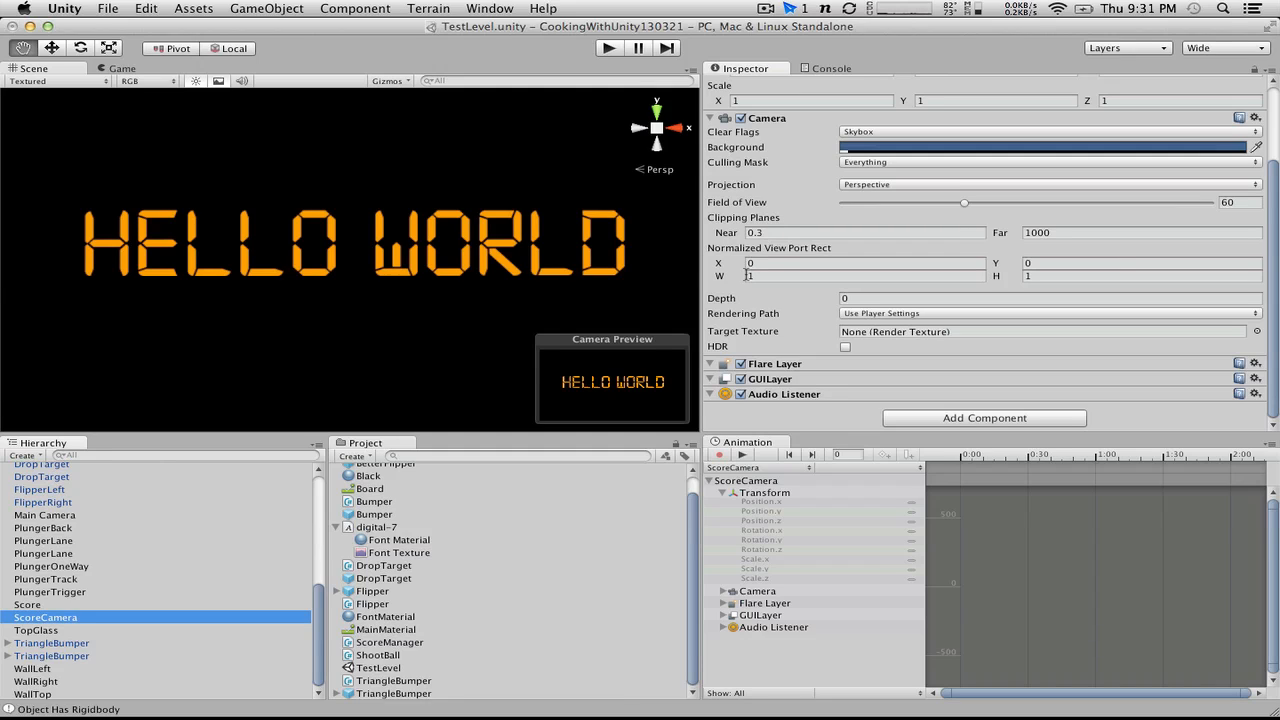
pyautogui.click(781, 264)
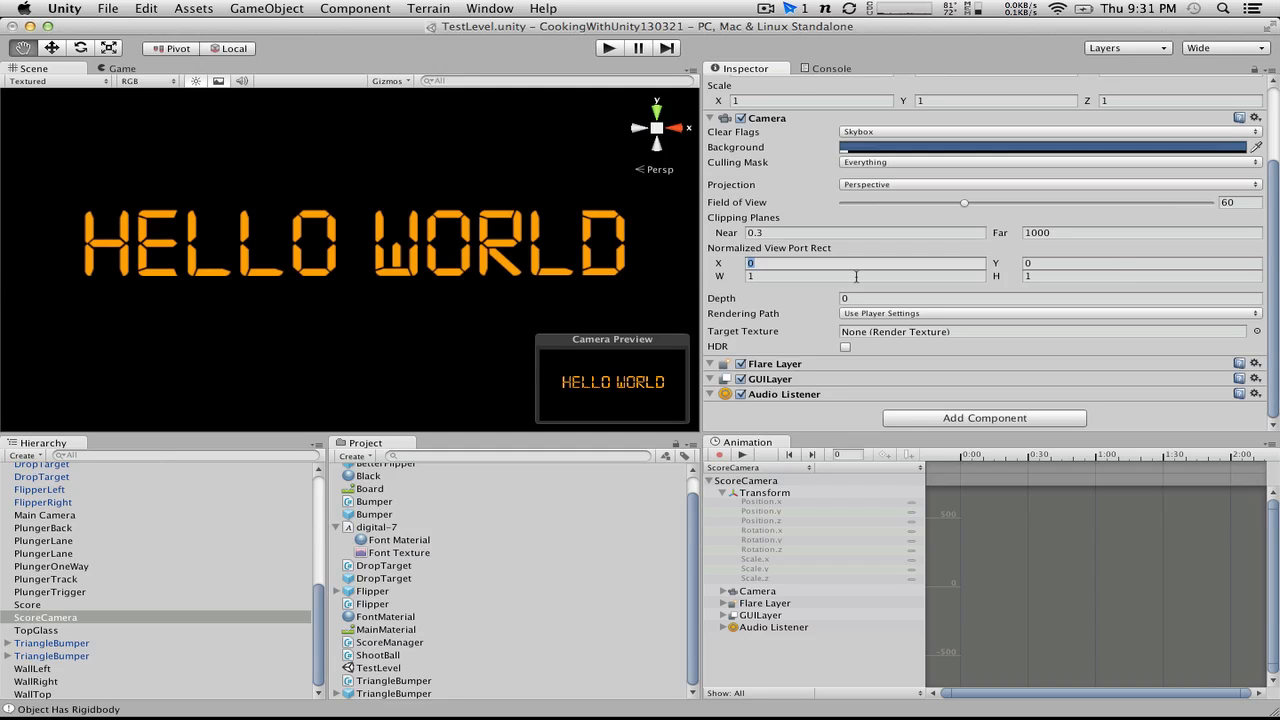
pyautogui.click(855, 276)
pyautogui.write('.3')
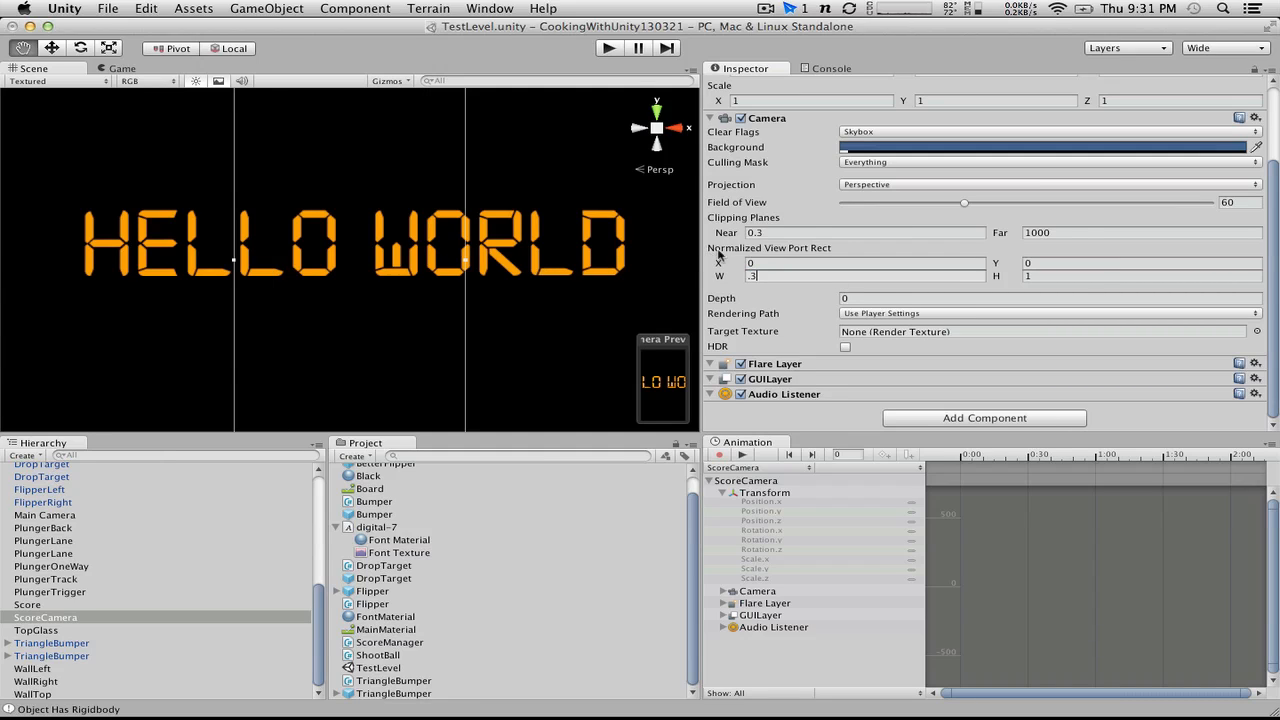
pyautogui.press('Tab')
pyautogui.write('.2')
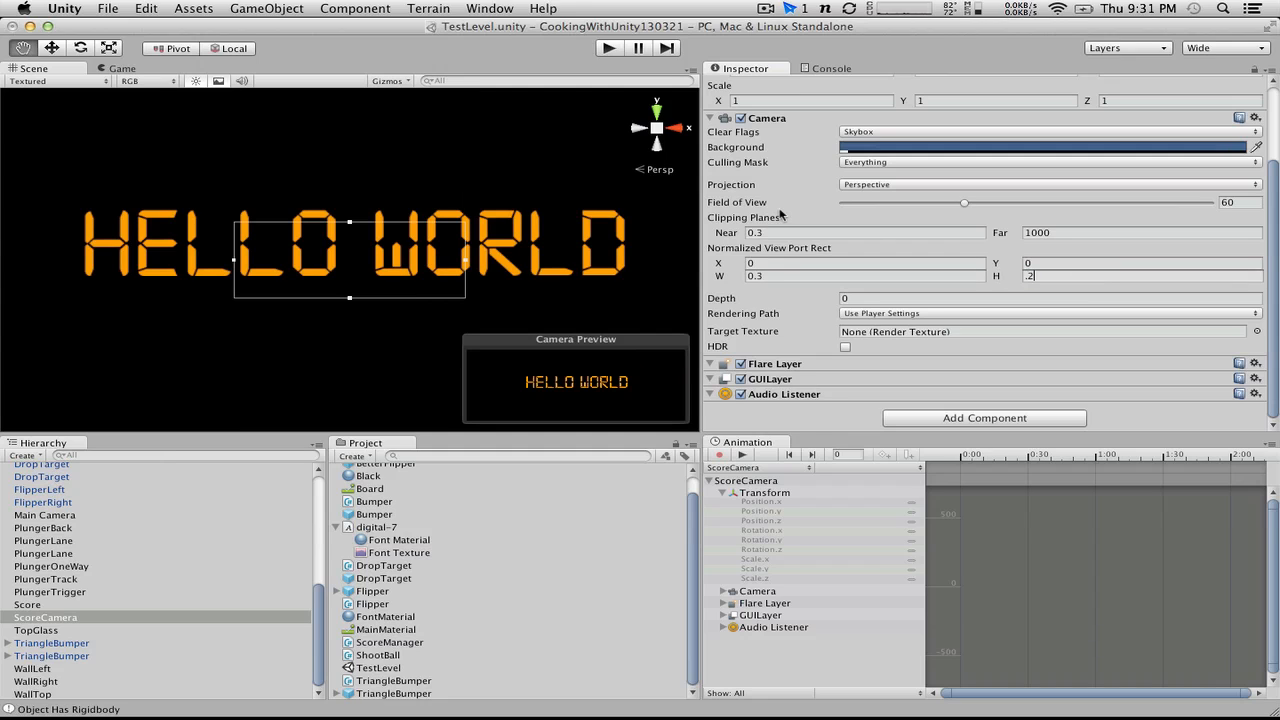
pyautogui.click(608, 49)
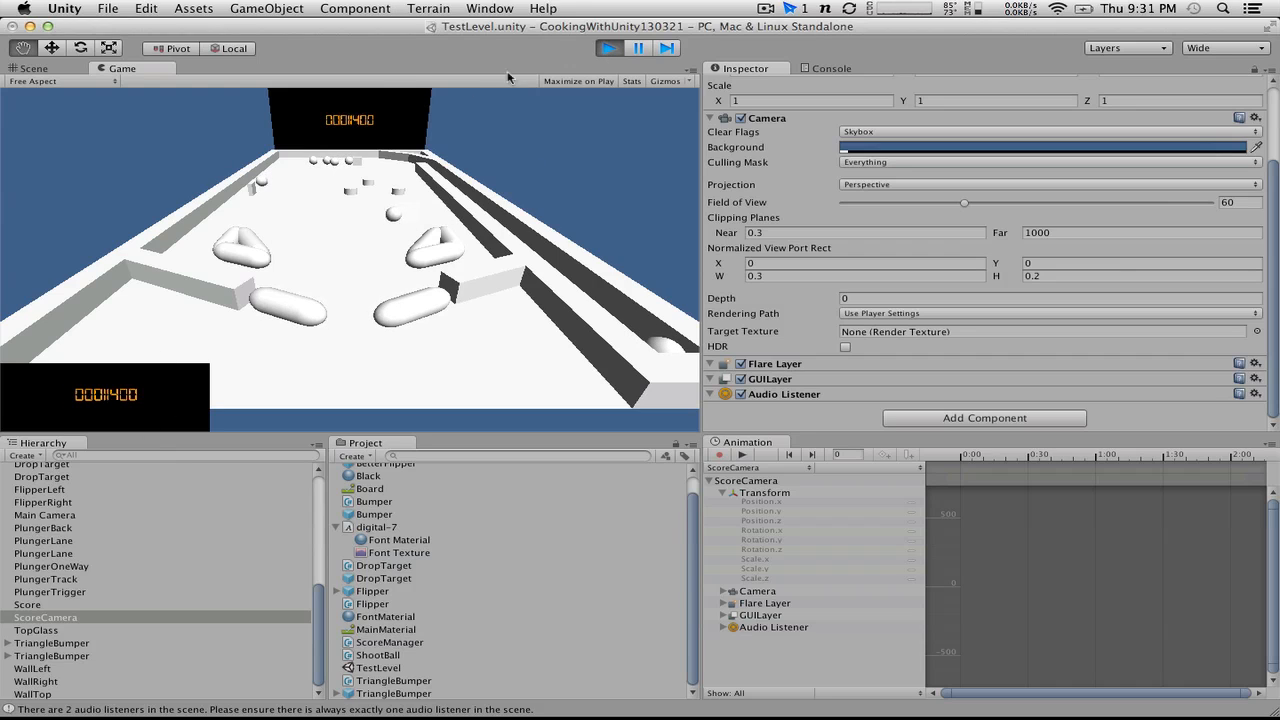
# Step: Stop the game, set ScoreCamera's normalized viewport Y to 0.8, and run the game briefly to check the inset's placement
pyautogui.click(612, 48)
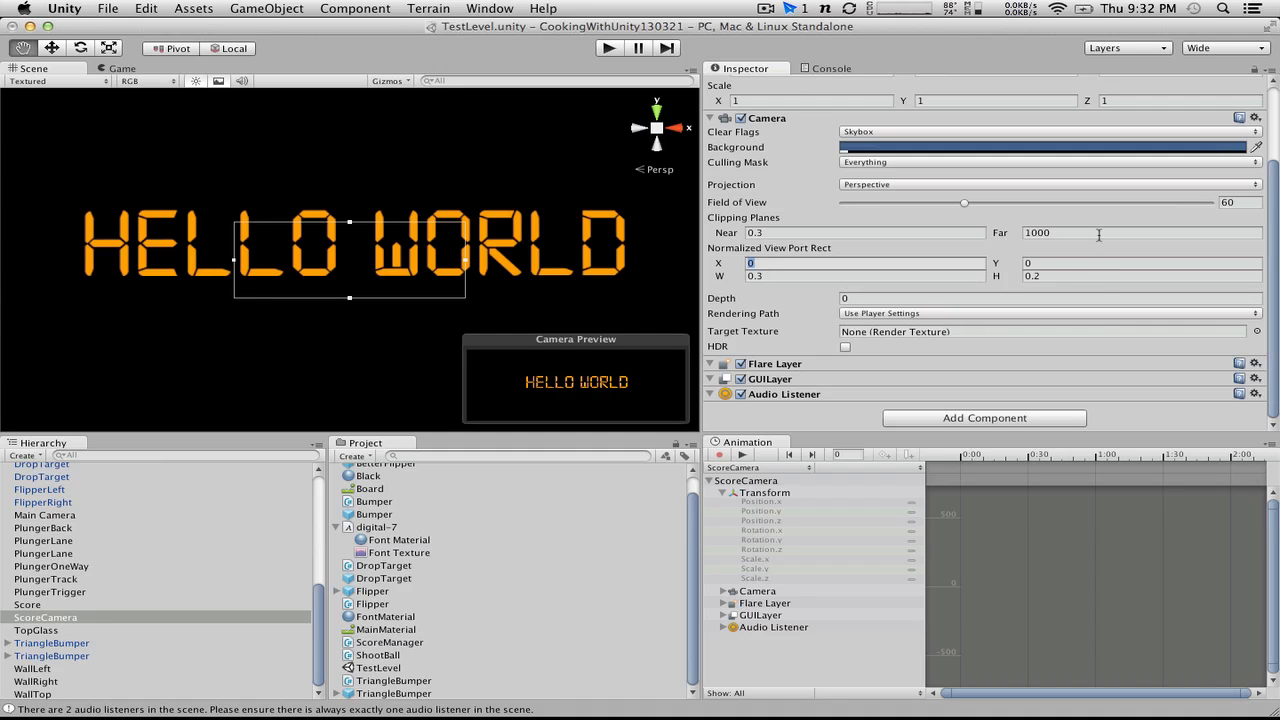
pyautogui.click(1066, 265)
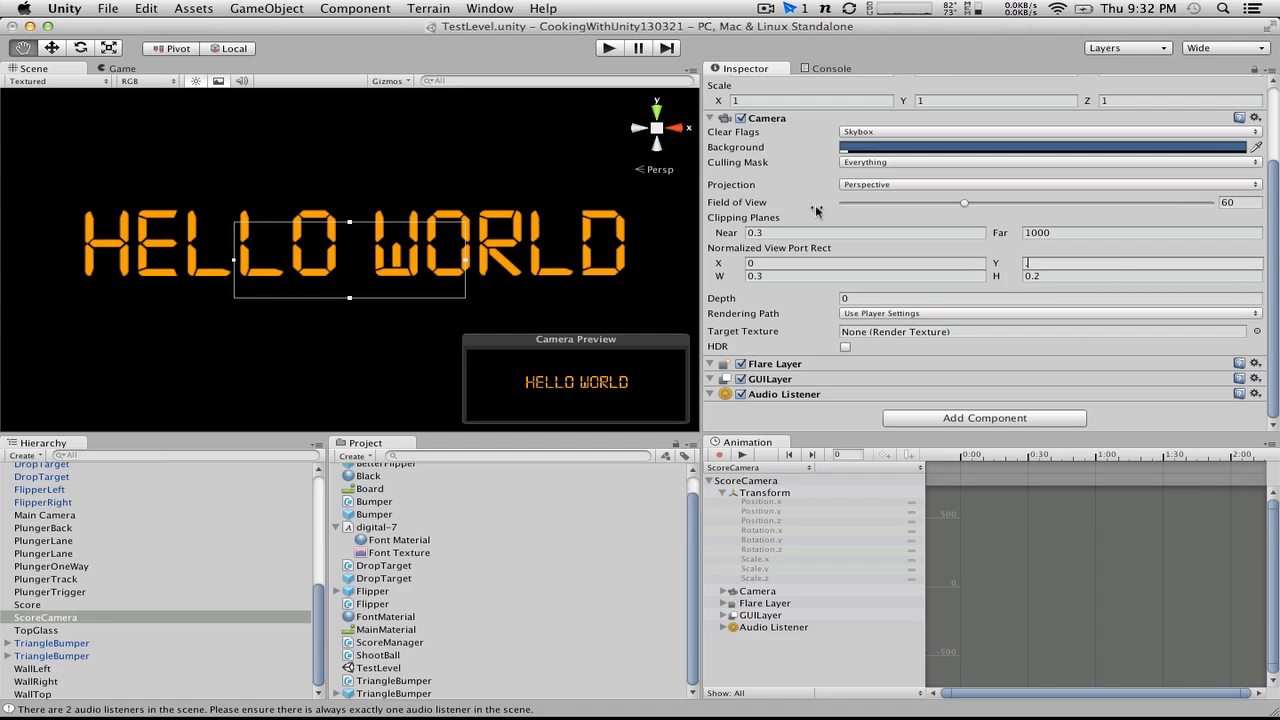
pyautogui.press('Return')
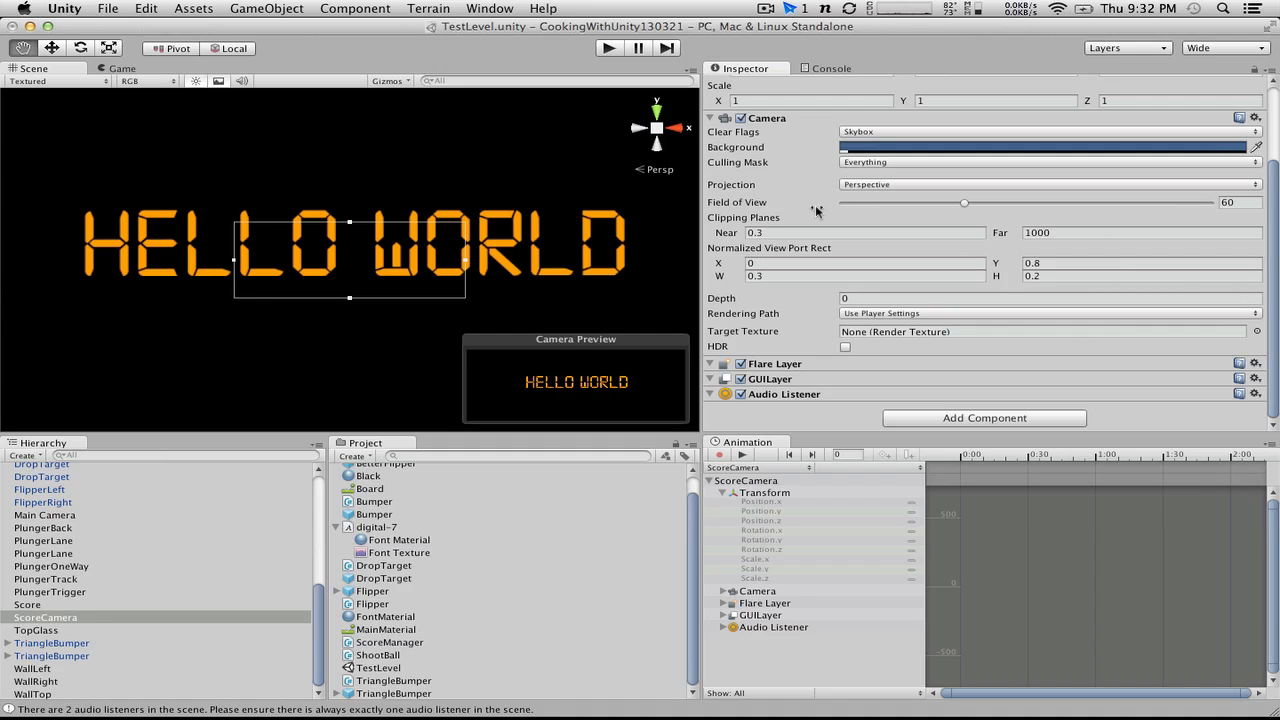
pyautogui.click(609, 50)
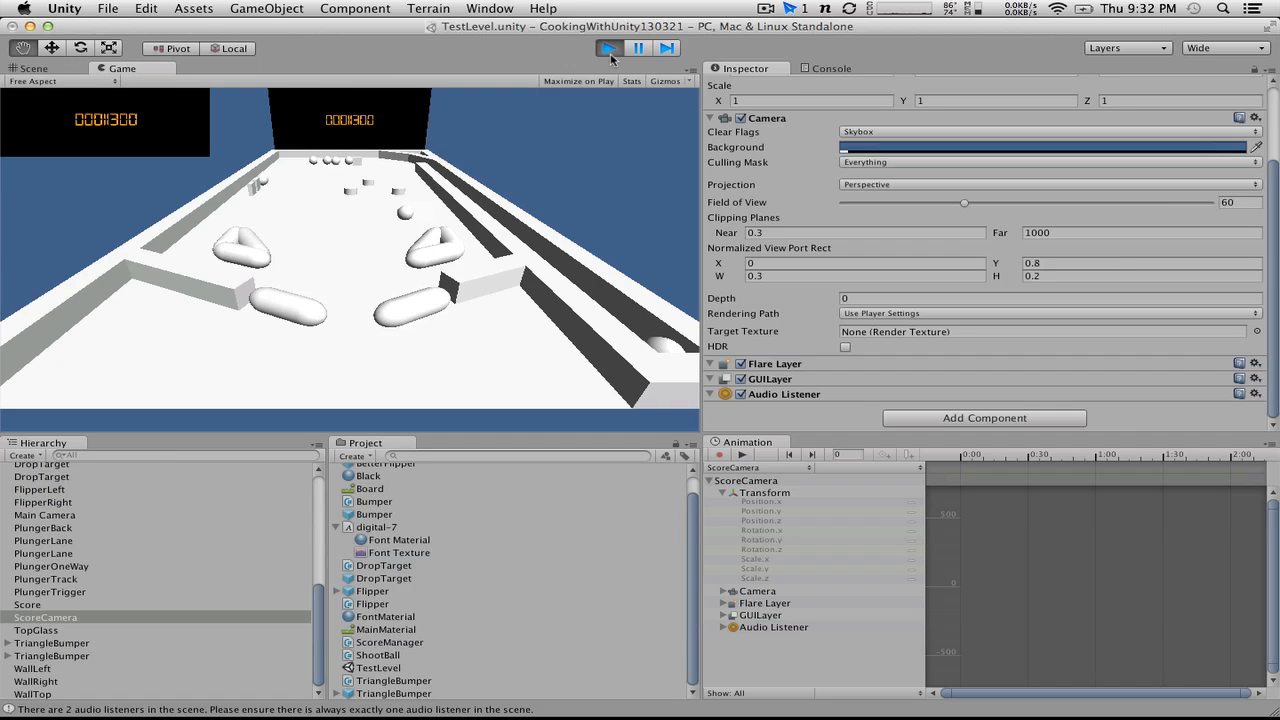
pyautogui.click(609, 48)
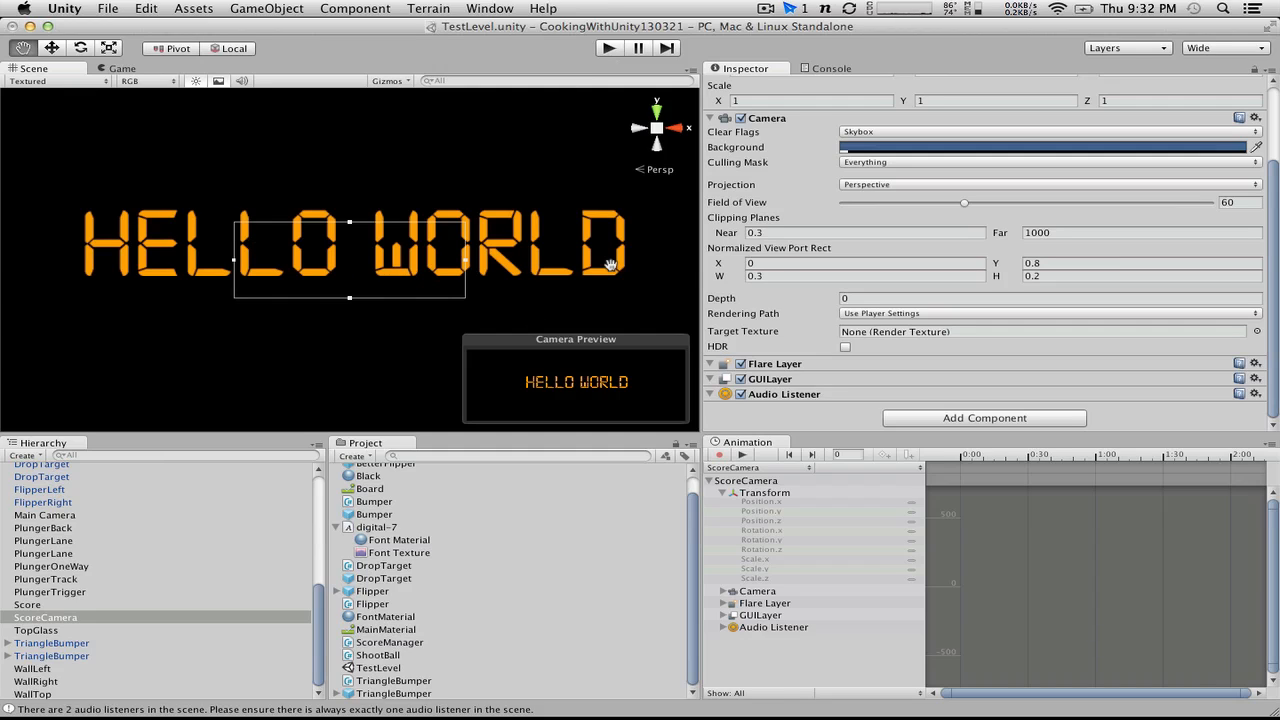
# Step: Set ScoreCamera's normalized viewport width to 0.2 and height to 0.15, and test-run the game with the smaller inset
pyautogui.doubleClick(784, 275)
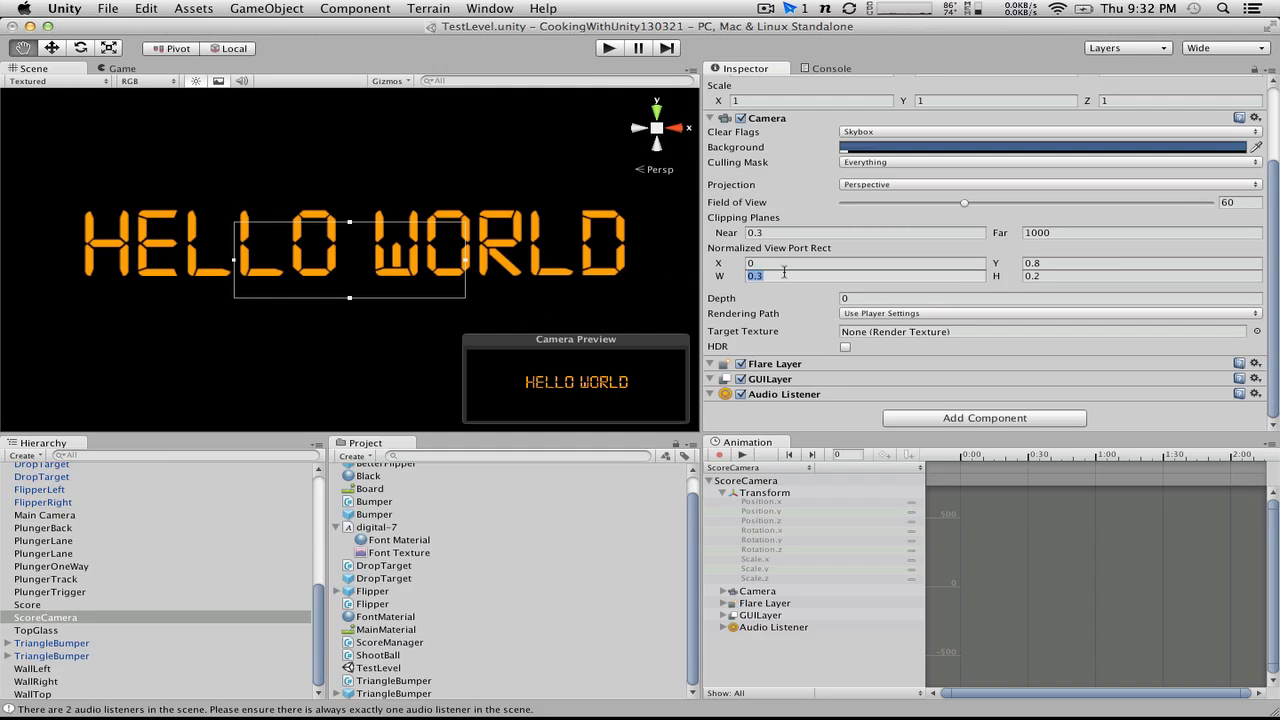
pyautogui.click(784, 274)
pyautogui.press('BackSpace')
pyautogui.write('2')
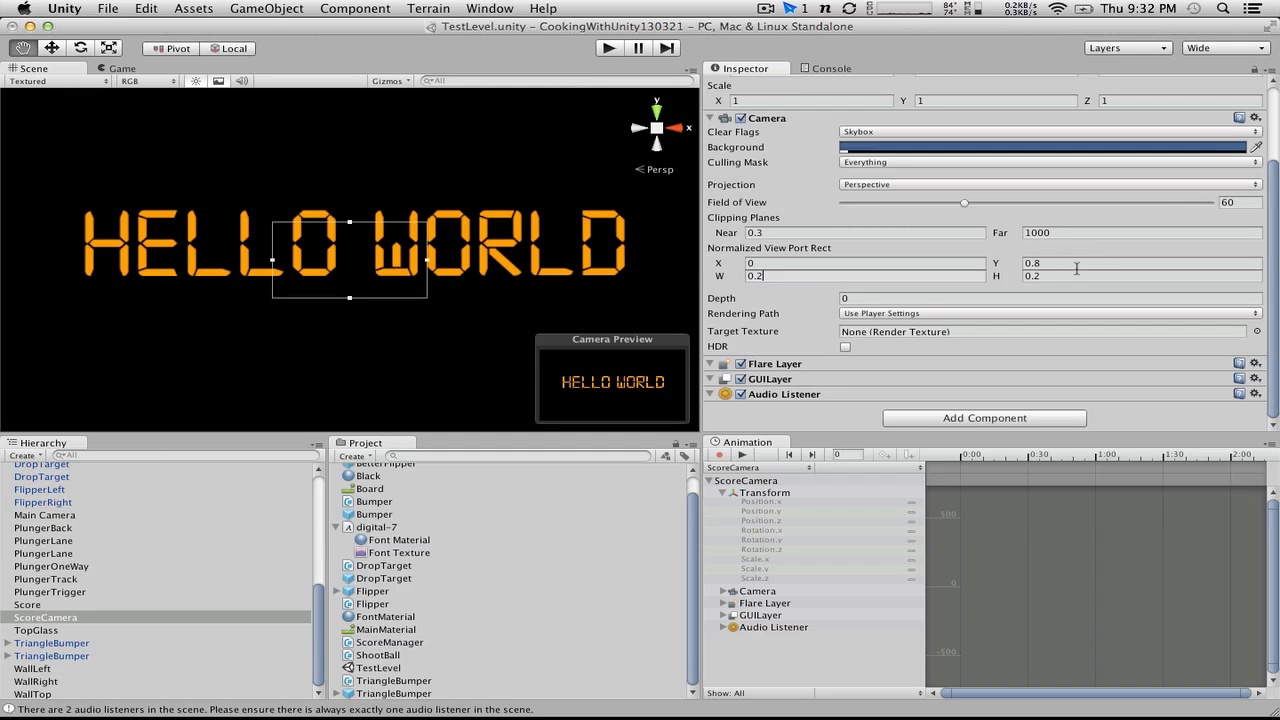
pyautogui.click(1077, 275)
pyautogui.press('BackSpace')
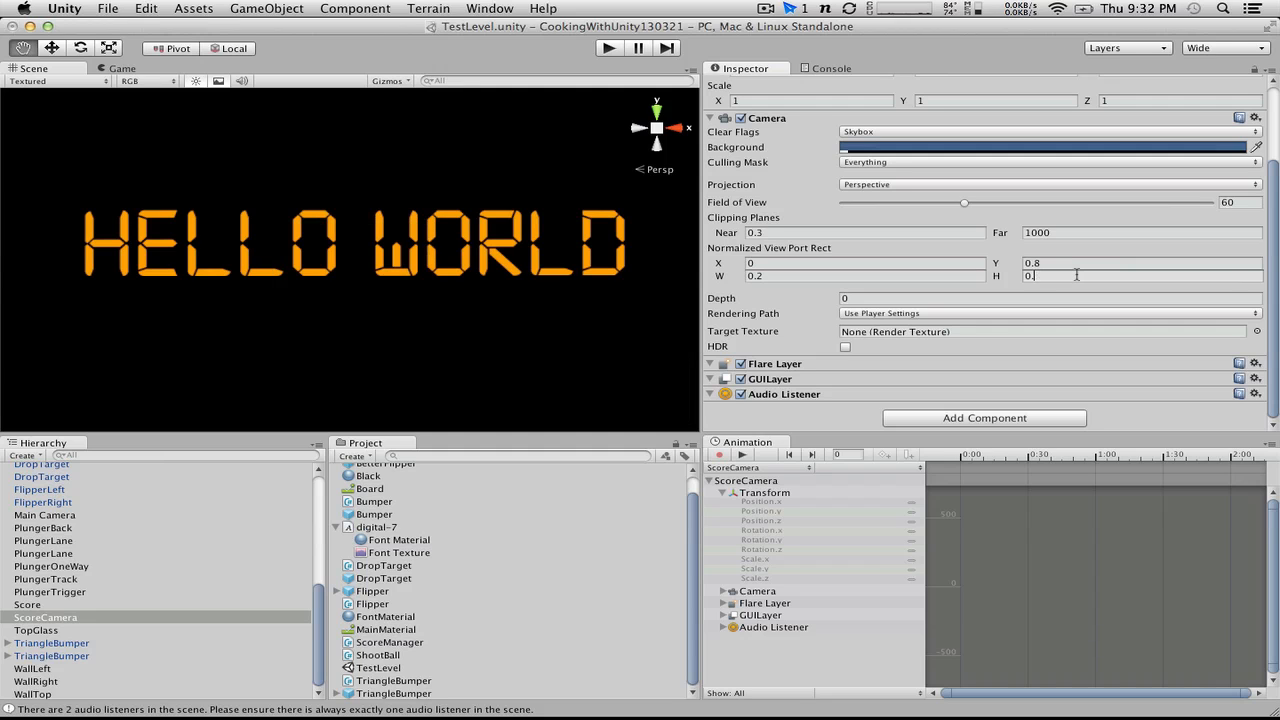
pyautogui.write('15')
pyautogui.click(609, 50)
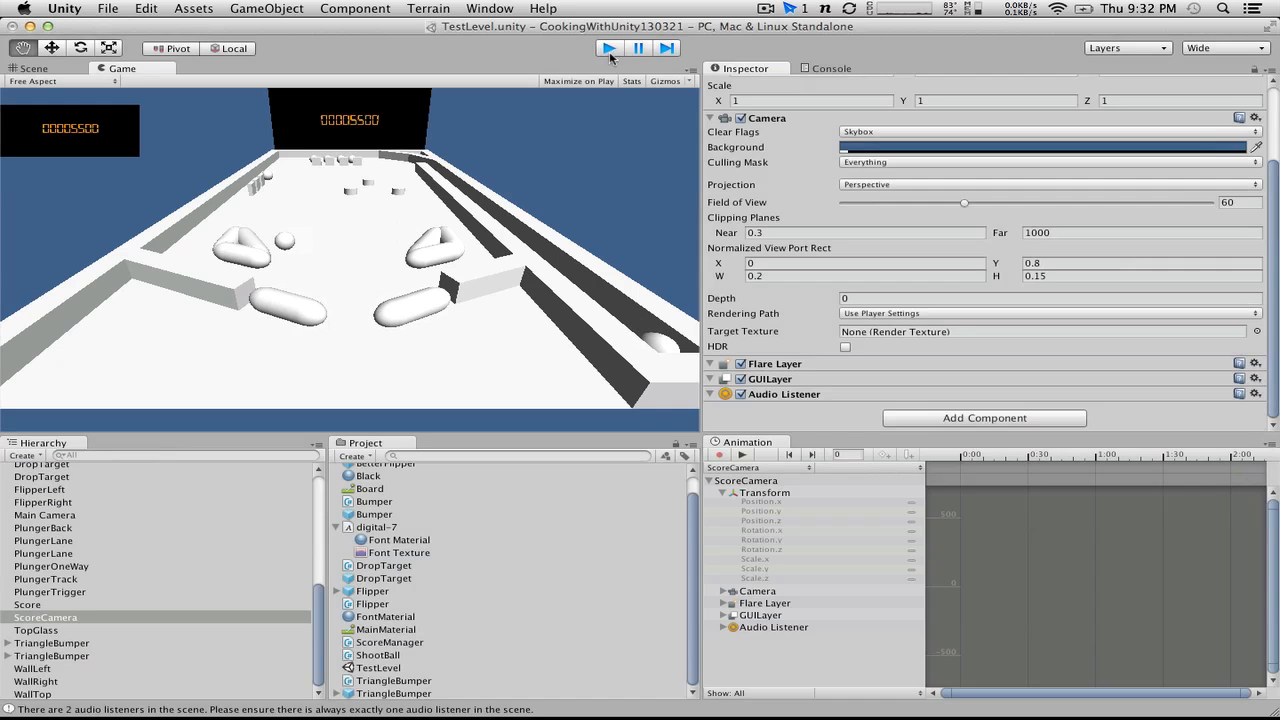
pyautogui.click(609, 49)
# Step: Set ScoreCamera's normalized viewport Y to 0.85 and test-run the game to check the inset
pyautogui.click(1048, 262)
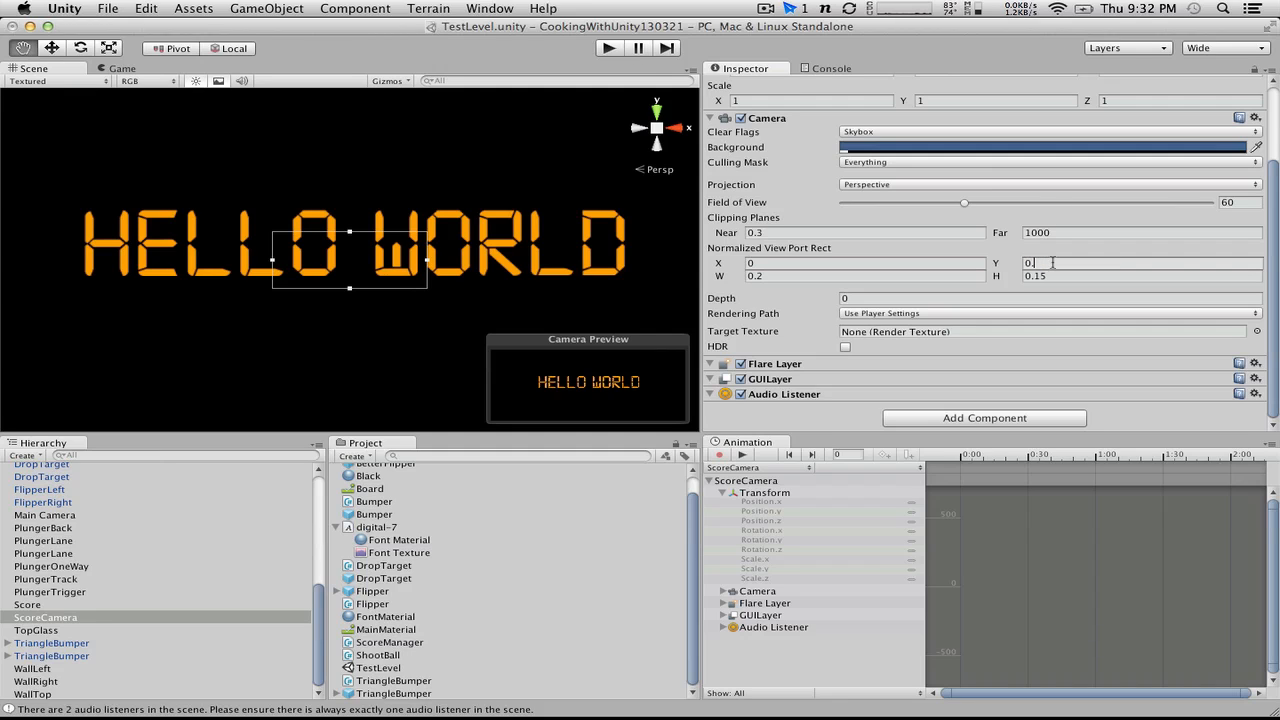
pyautogui.write('5')
pyautogui.click(608, 48)
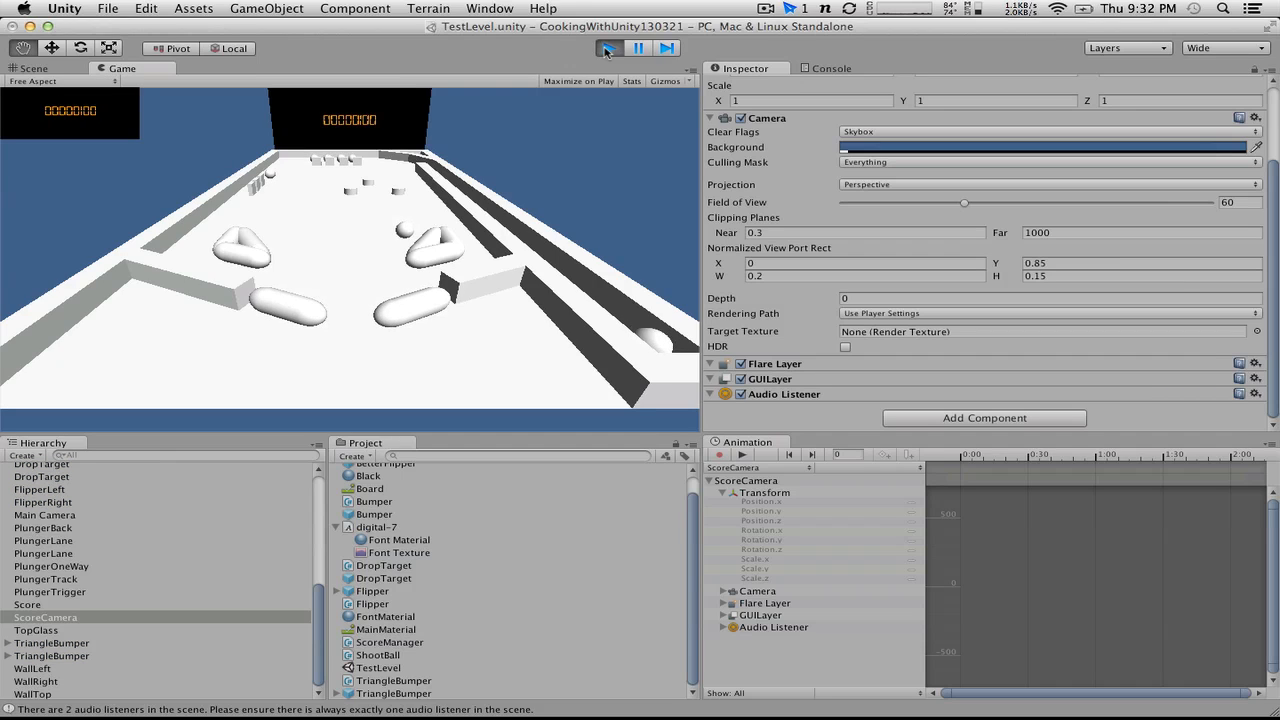
pyautogui.click(608, 48)
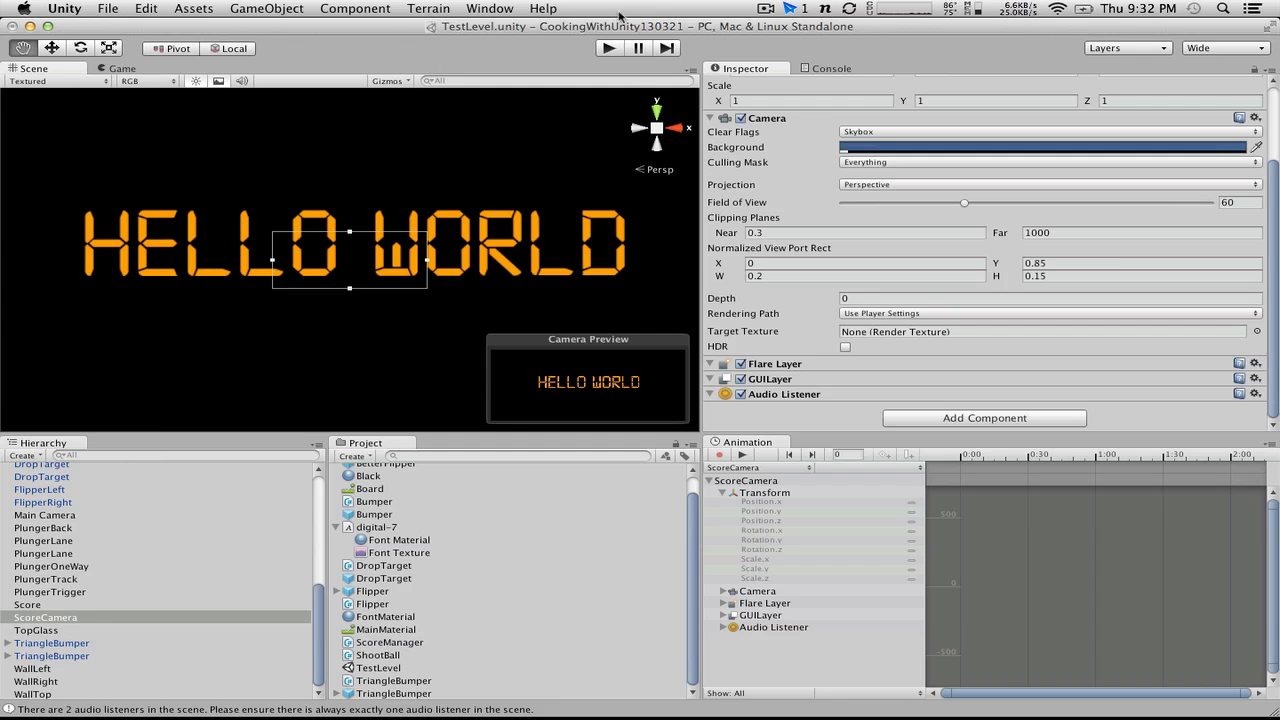
# Step: Run the game and try moving ScoreCamera closer to the score, to a Z position of about 22.24
pyautogui.click(611, 49)
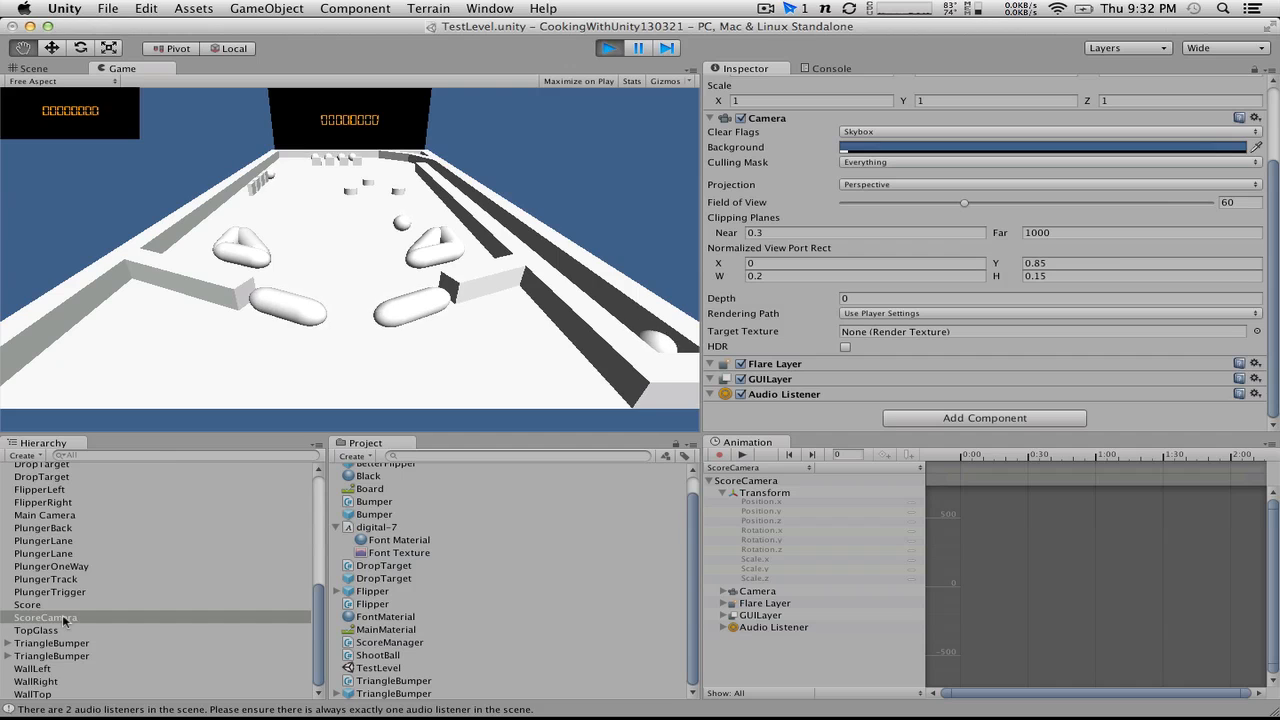
pyautogui.scroll(3, 973, 113)
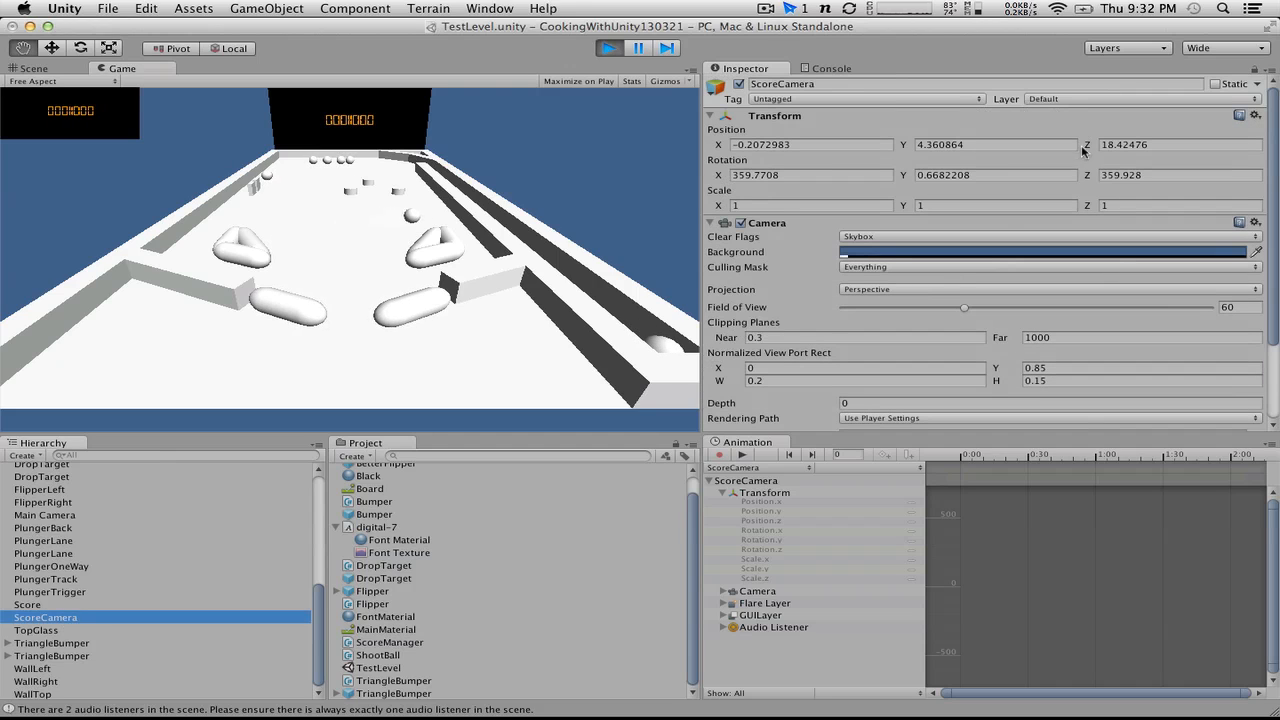
pyautogui.click(1083, 145)
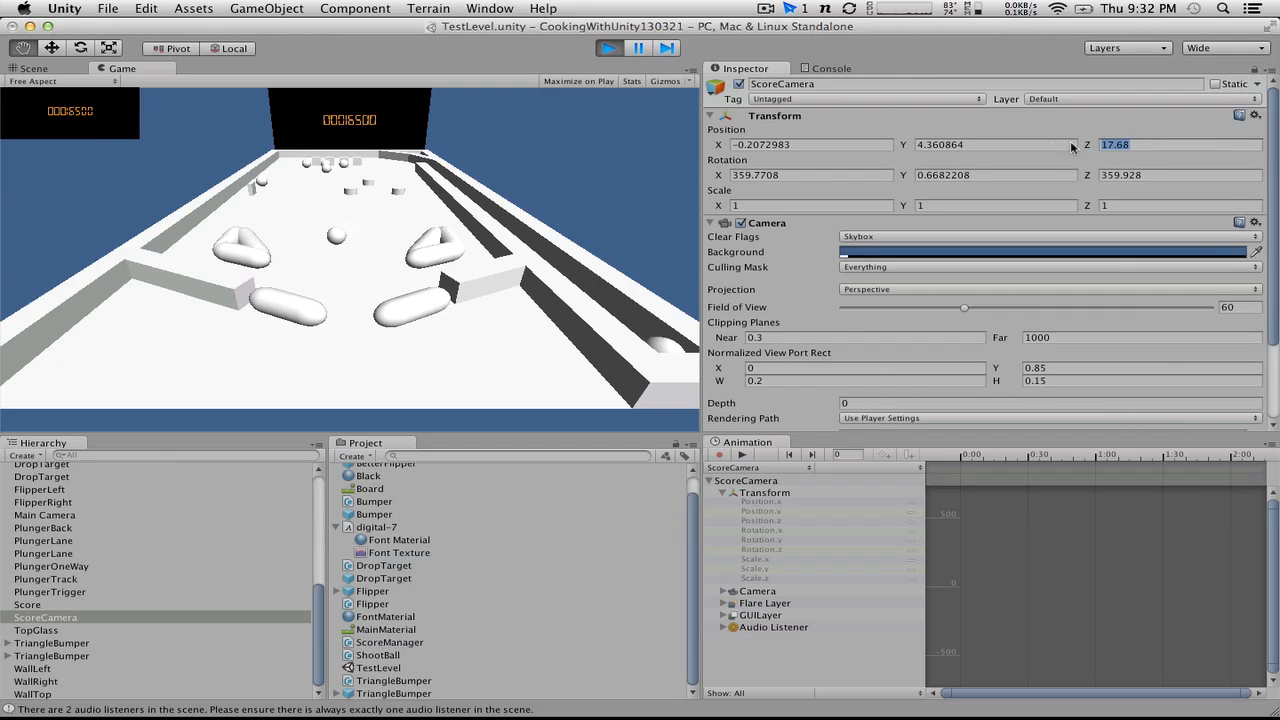
pyautogui.moveTo(1070, 140); pyautogui.dragTo(1207, 145)
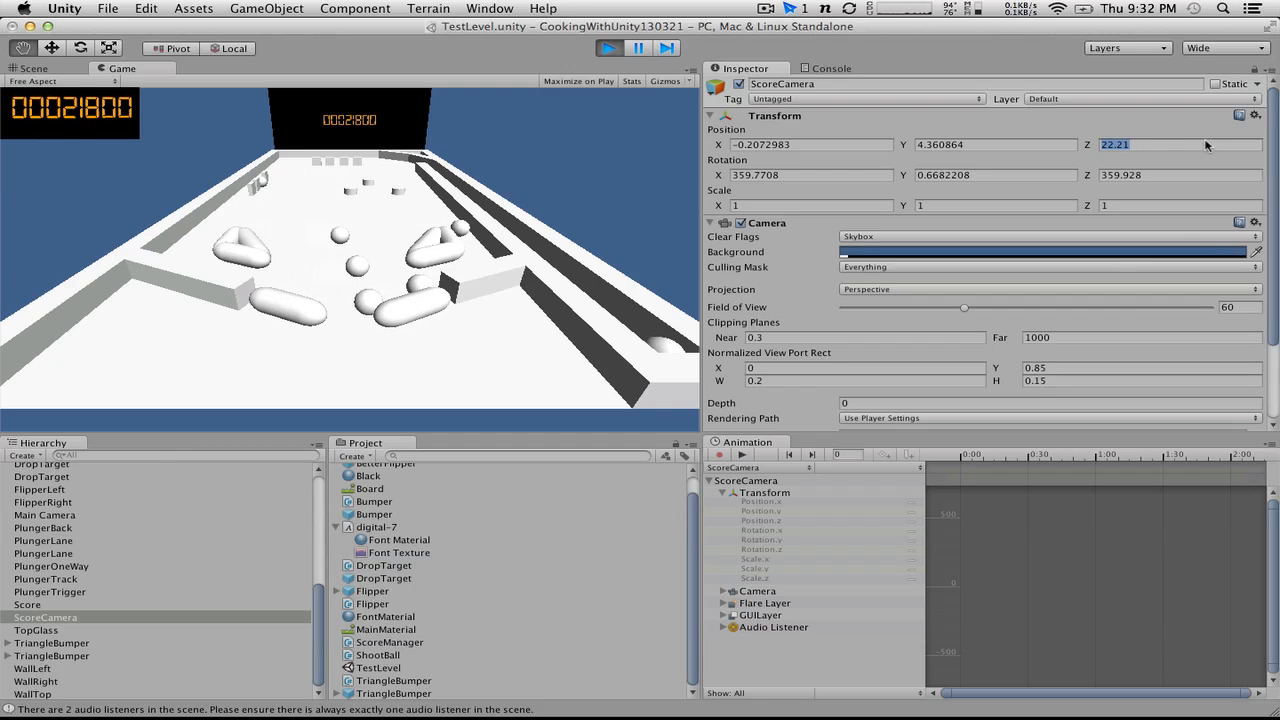
# Step: Try zeroing ScoreCamera's X, Y and Z rotation while the game is running
pyautogui.click(825, 175)
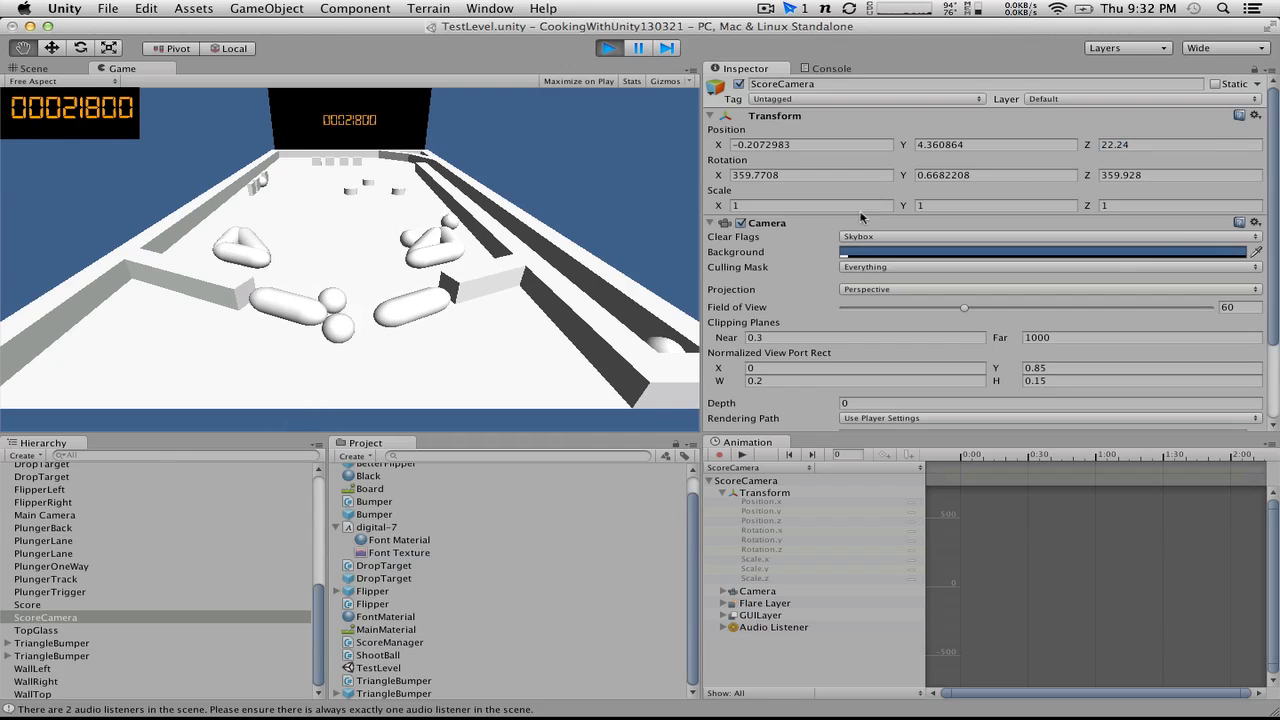
pyautogui.press('BackSpace')
pyautogui.press('BackSpace')
pyautogui.press('BackSpace')
pyautogui.press('BackSpace')
pyautogui.press('BackSpace')
pyautogui.press('BackSpace')
pyautogui.press('BackSpace')
pyautogui.press('BackSpace')
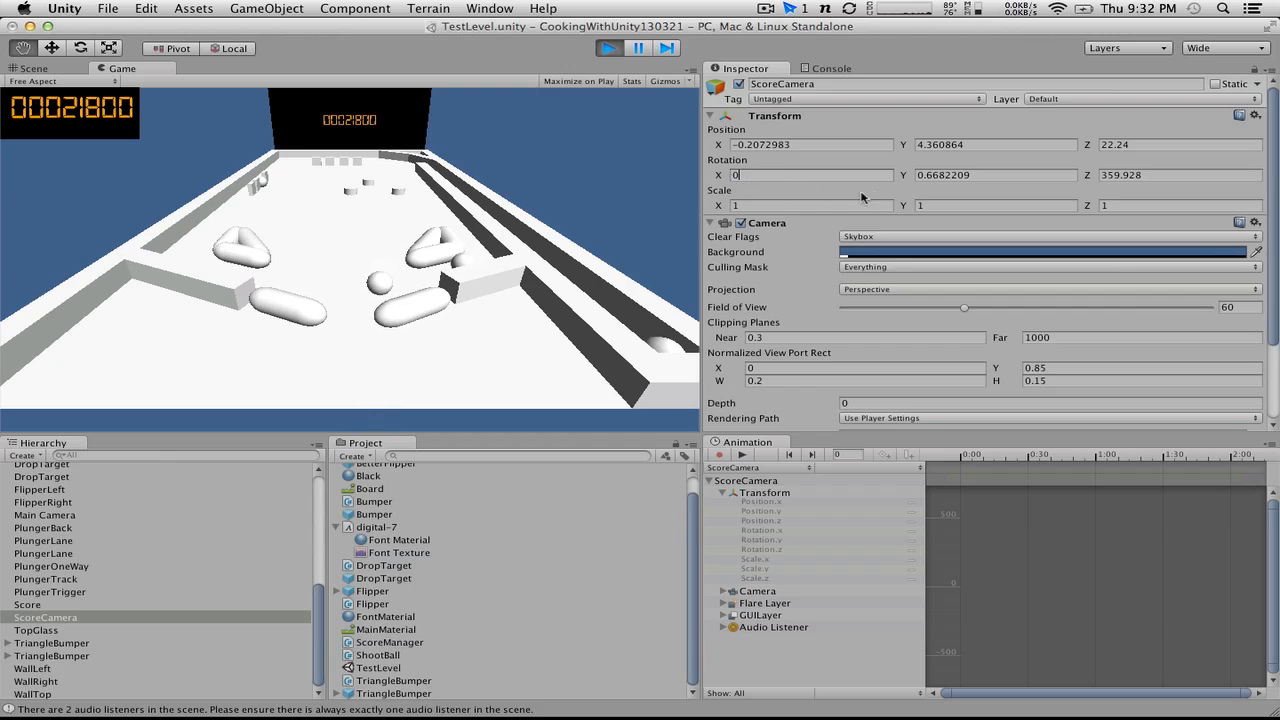
pyautogui.write('0')
pyautogui.press('Tab')
pyautogui.write('0')
pyautogui.click(1101, 175)
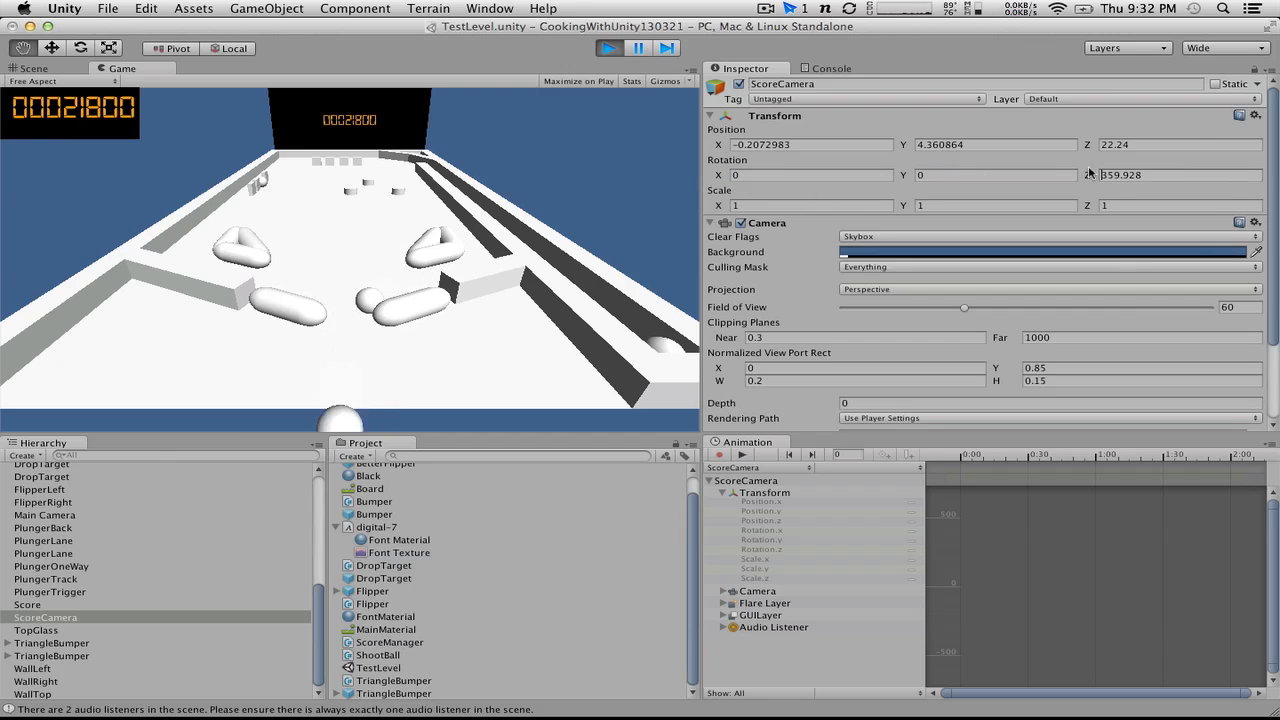
pyautogui.write('0')
pyautogui.press('Delete')
pyautogui.press('Delete')
pyautogui.press('Delete')
pyautogui.press('Delete')
pyautogui.press('Delete')
pyautogui.press('Delete')
pyautogui.press('Delete')
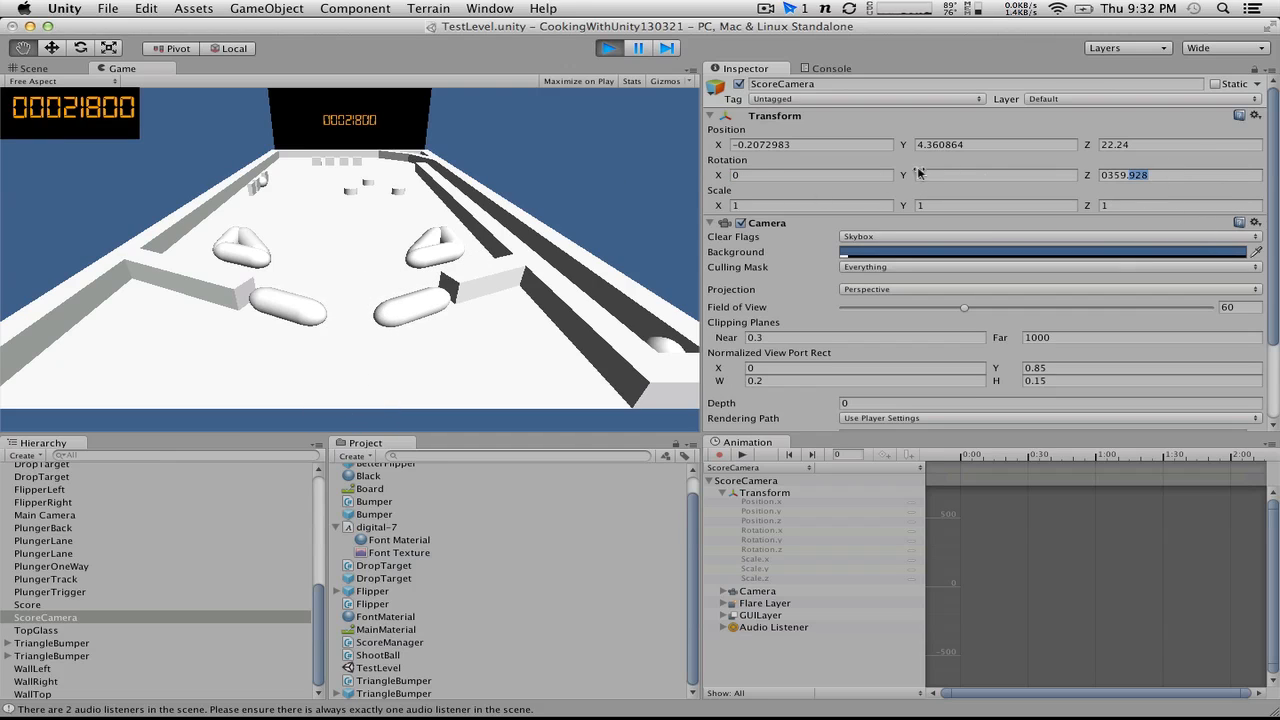
# Step: Try ScoreCamera at position X 0, Y 4.5, Z 22 in the running game, and stop the game
pyautogui.click(980, 145)
pyautogui.write('4.6')
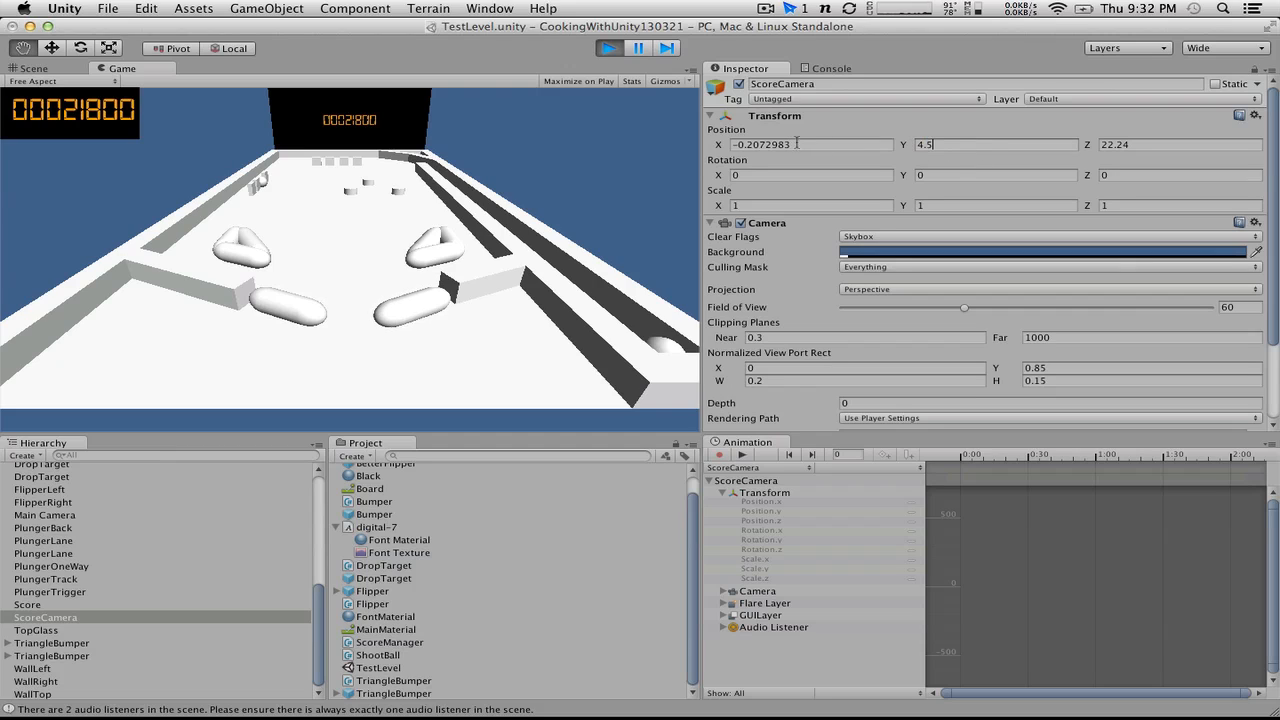
pyautogui.click(797, 145)
pyautogui.write('-0')
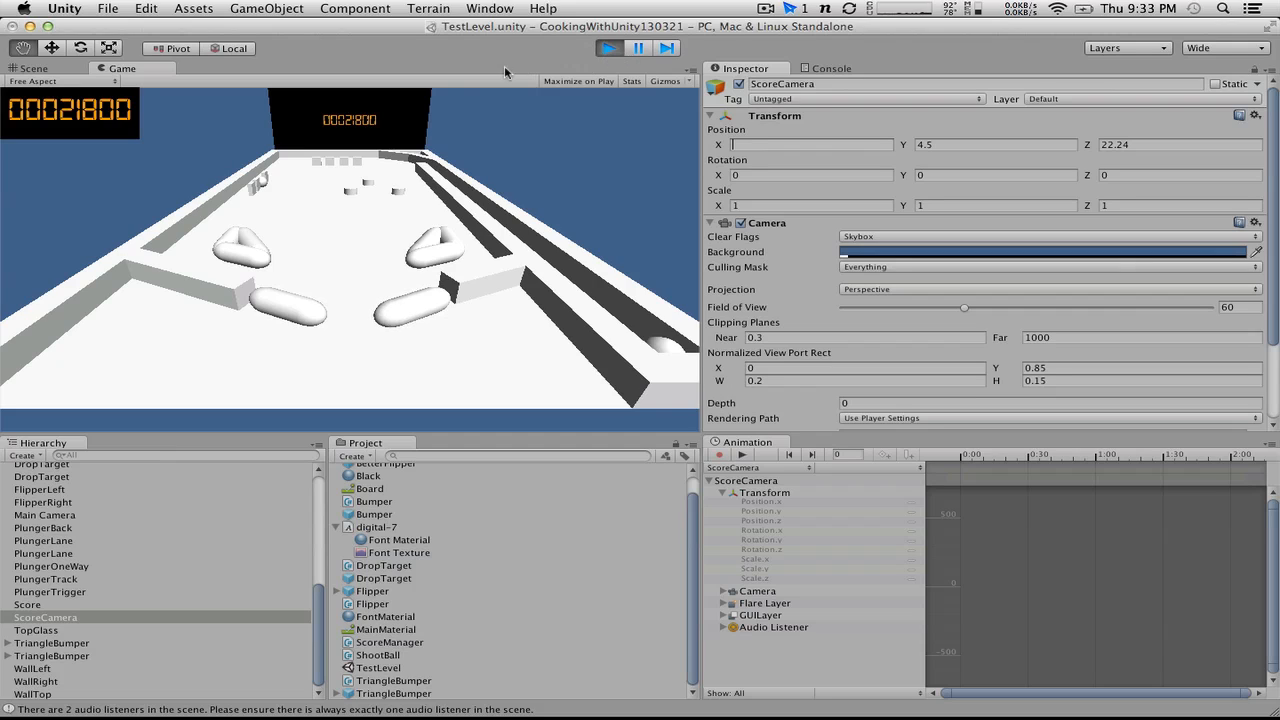
pyautogui.click(497, 210)
pyautogui.click(1149, 151)
pyautogui.click(1149, 147)
pyautogui.write('25')
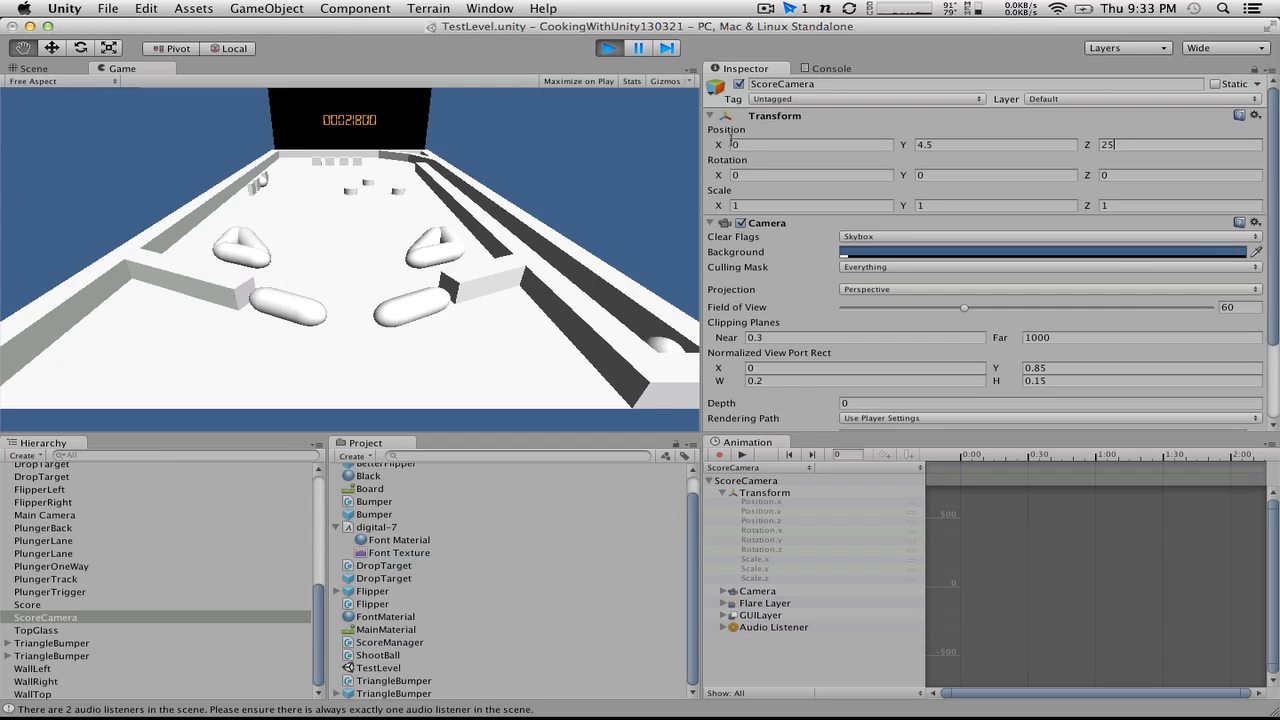
pyautogui.press('BackSpace')
pyautogui.write('2')
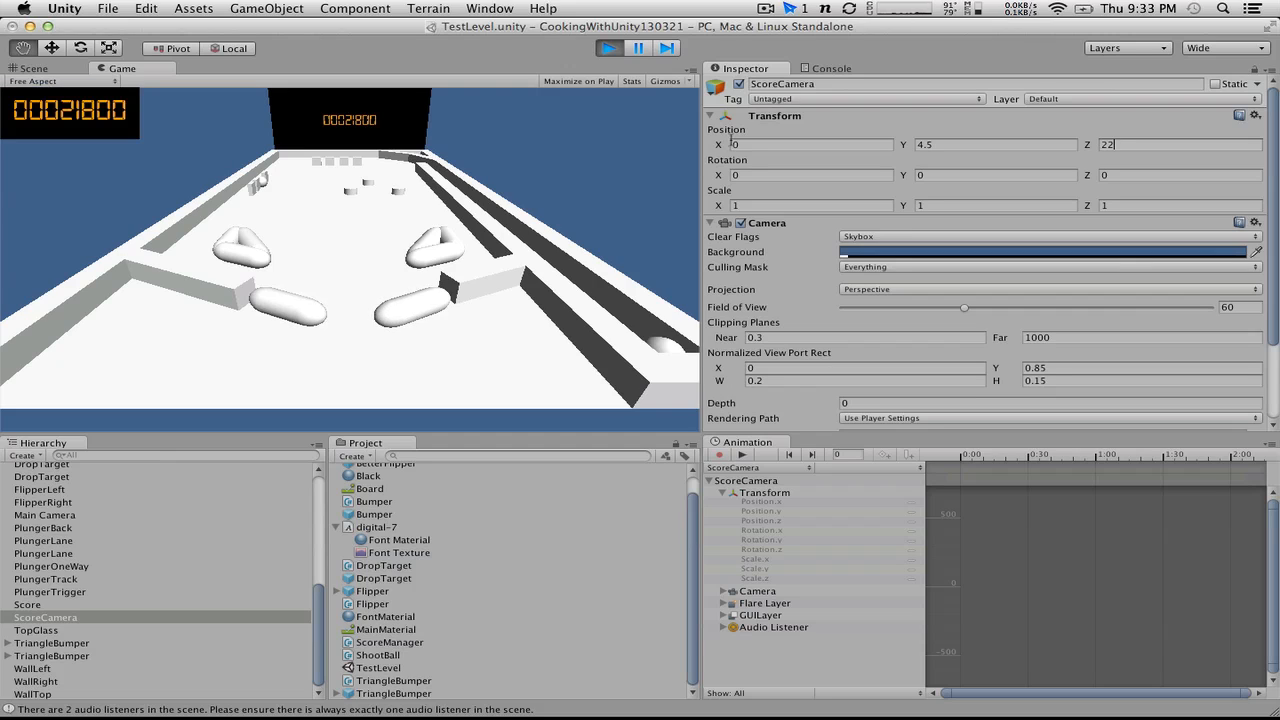
pyautogui.click(607, 49)
# Step: In edit mode, set ScoreCamera's X position to 0 and its X, Y and Z rotation to 0
pyautogui.click(833, 147)
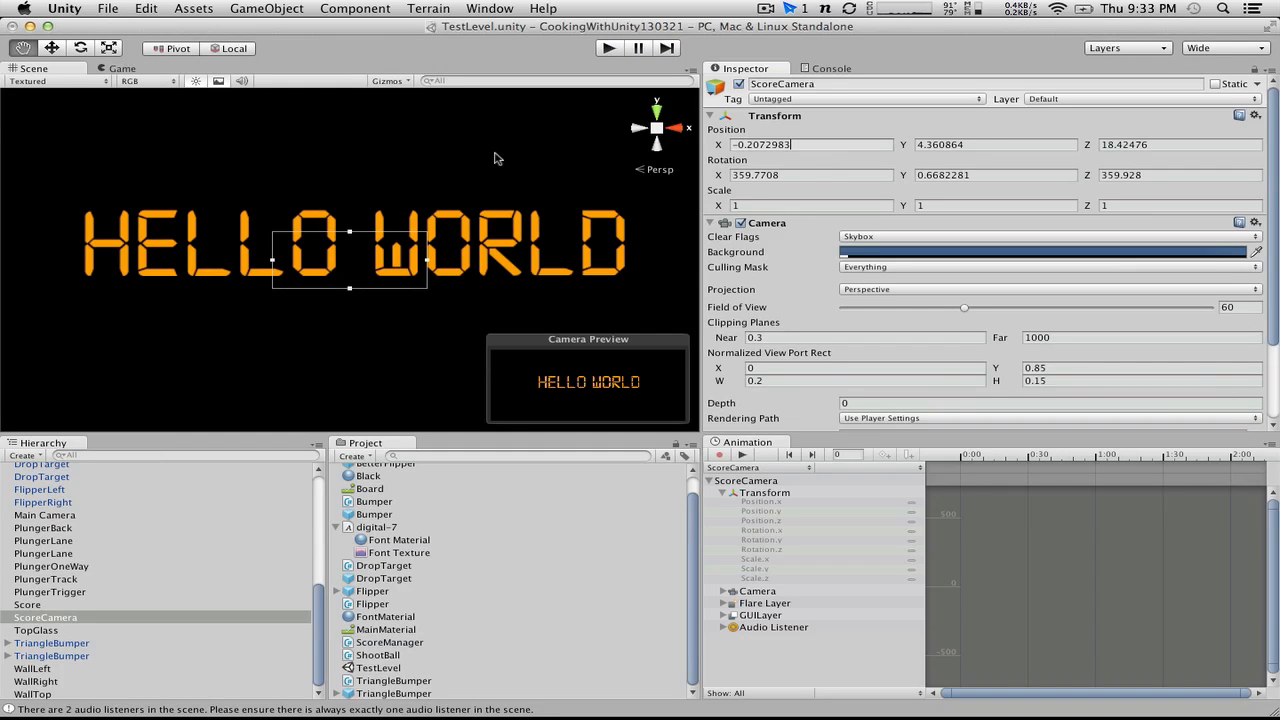
pyautogui.press('super+a')
pyautogui.write('0')
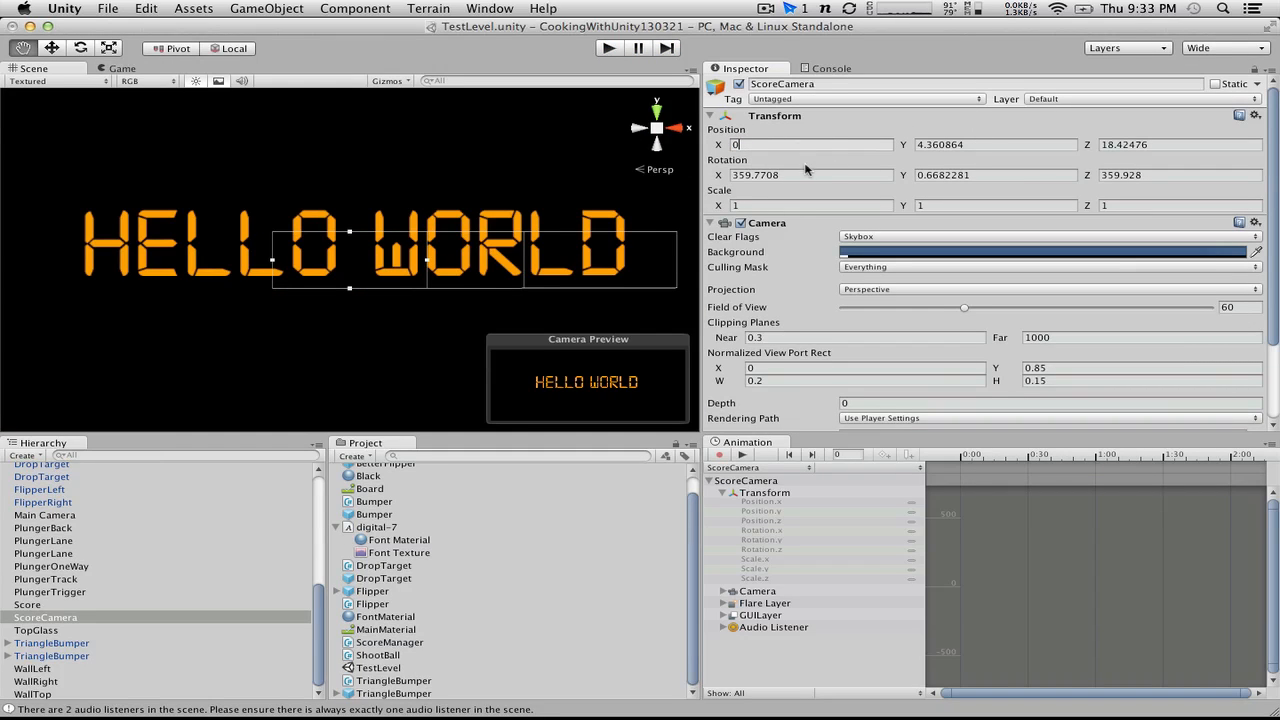
pyautogui.click(806, 173)
pyautogui.write('0')
pyautogui.click(1000, 176)
pyautogui.write('0')
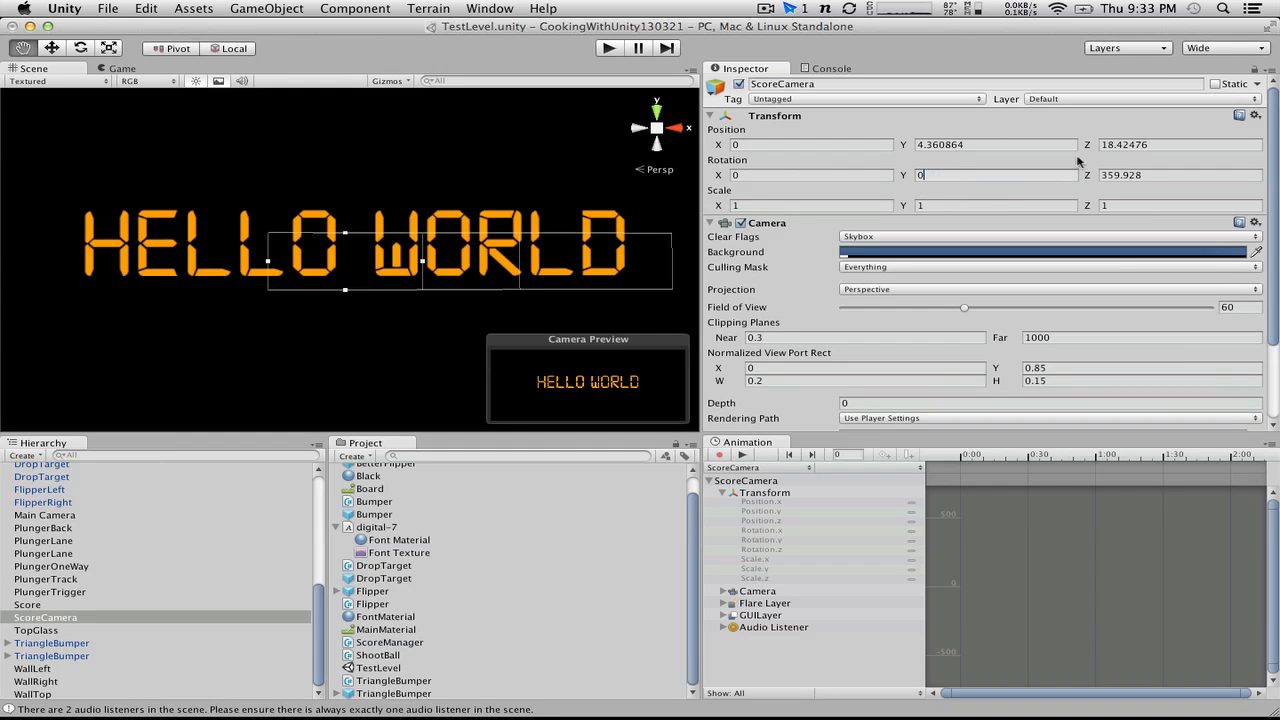
pyautogui.click(1153, 174)
pyautogui.write('0')
# Step: Set ScoreCamera's Z position to 22 and its Y position to 4.5
pyautogui.click(998, 145)
pyautogui.click(1156, 145)
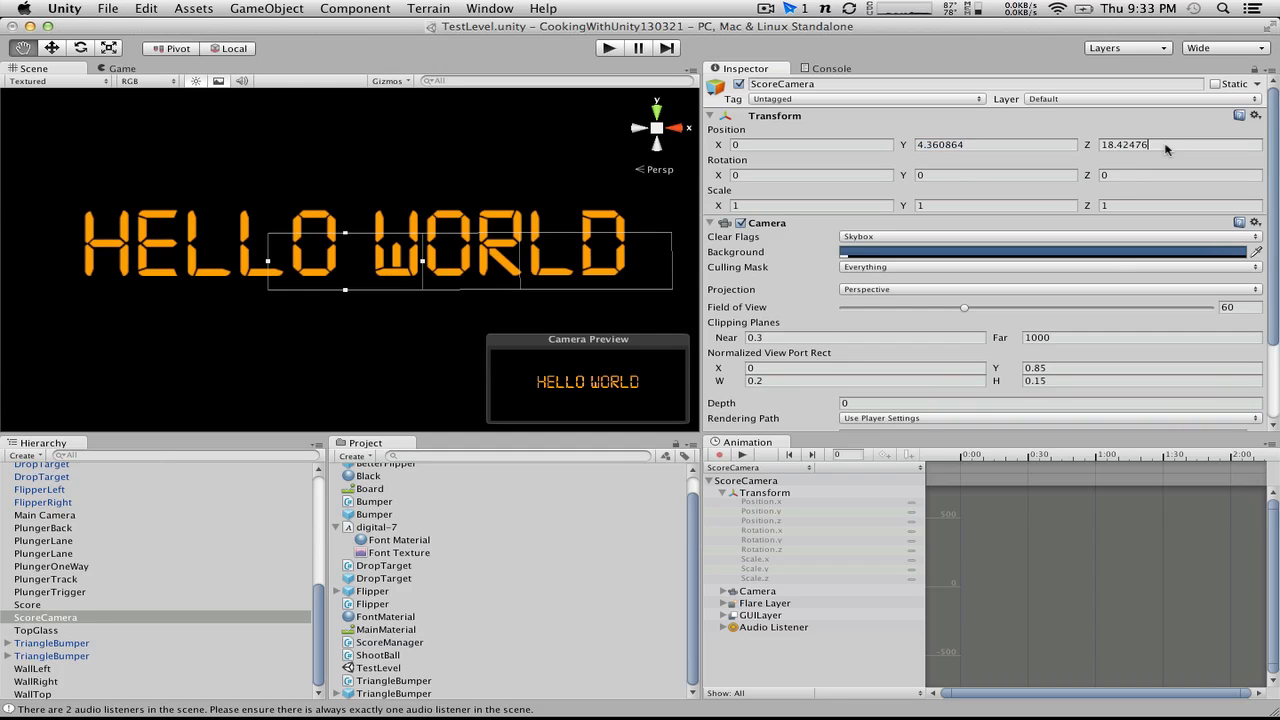
pyautogui.write('22')
pyautogui.click(962, 145)
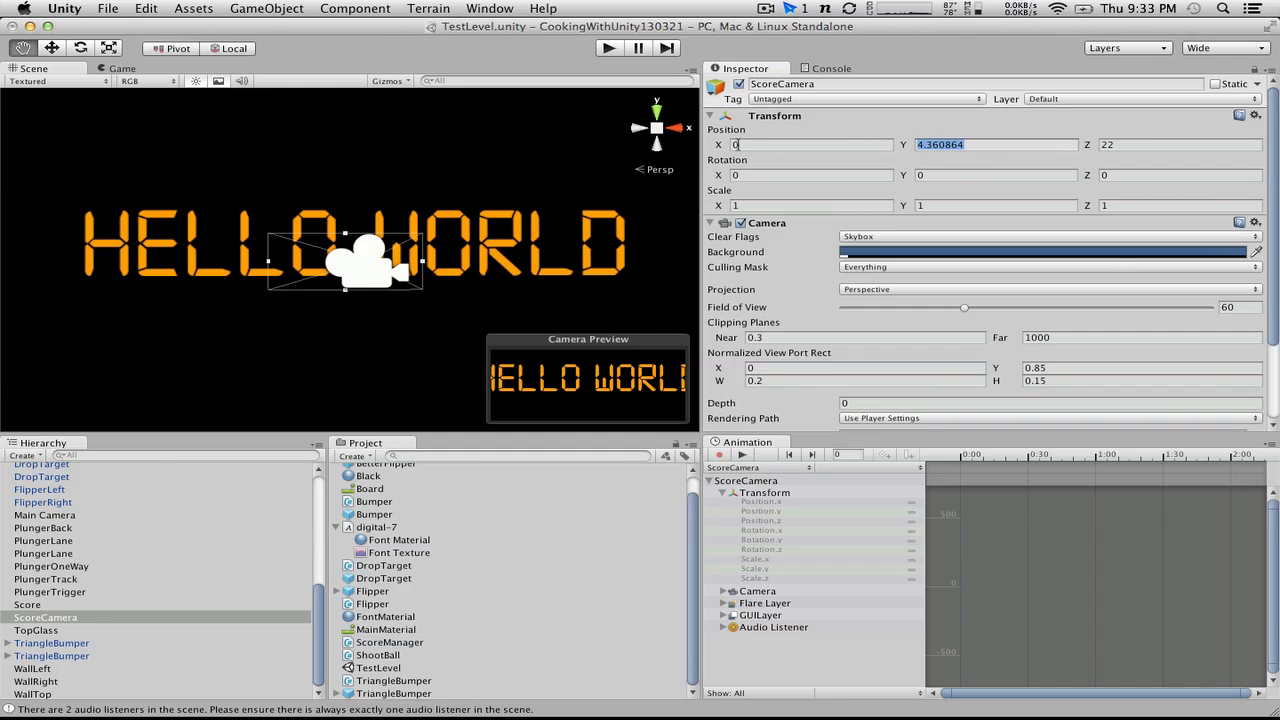
pyautogui.write('5')
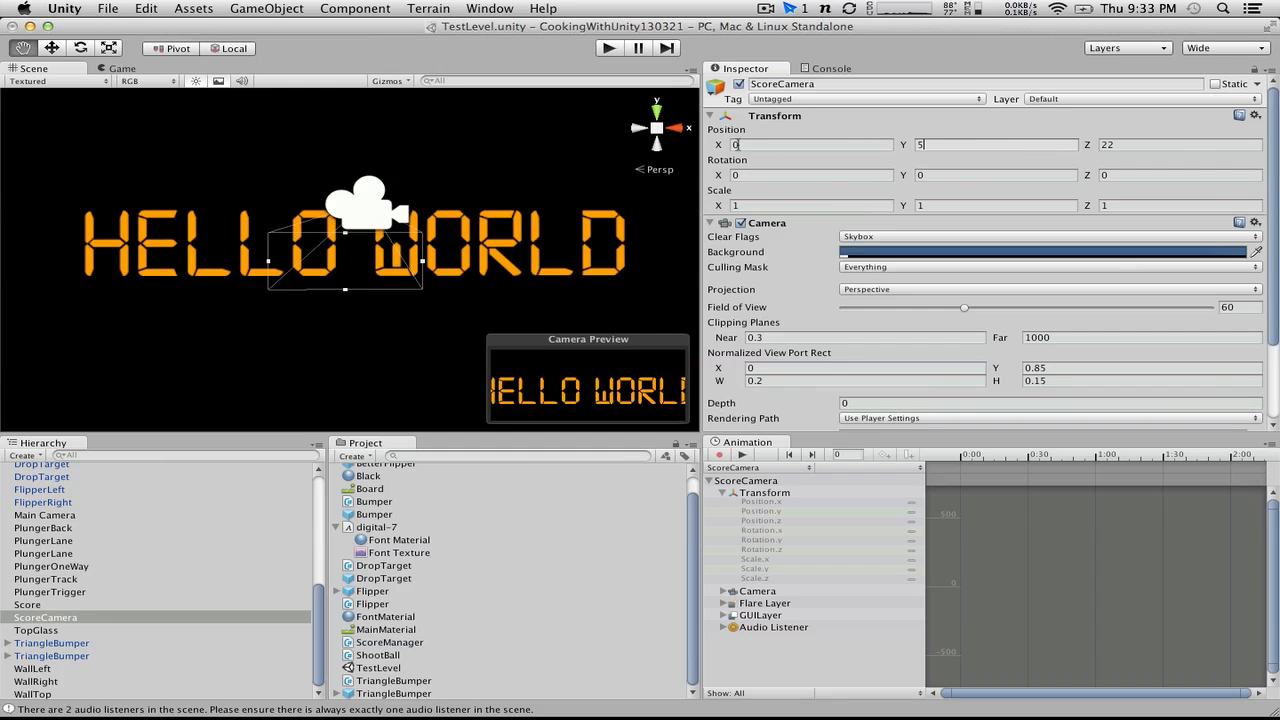
pyautogui.press('BackSpace')
pyautogui.write('4.5')
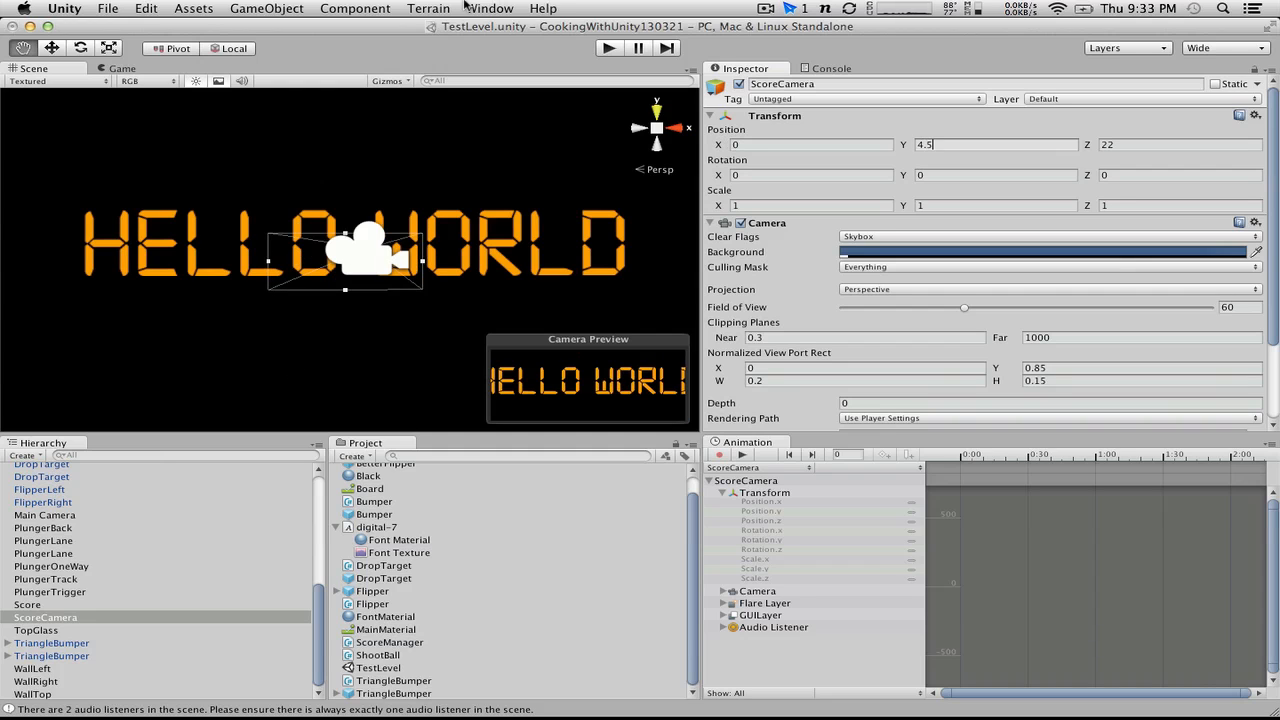
# Step: Run the game, operate the flippers to check the enlarged score in the inset, and stop the game
pyautogui.click(611, 52)
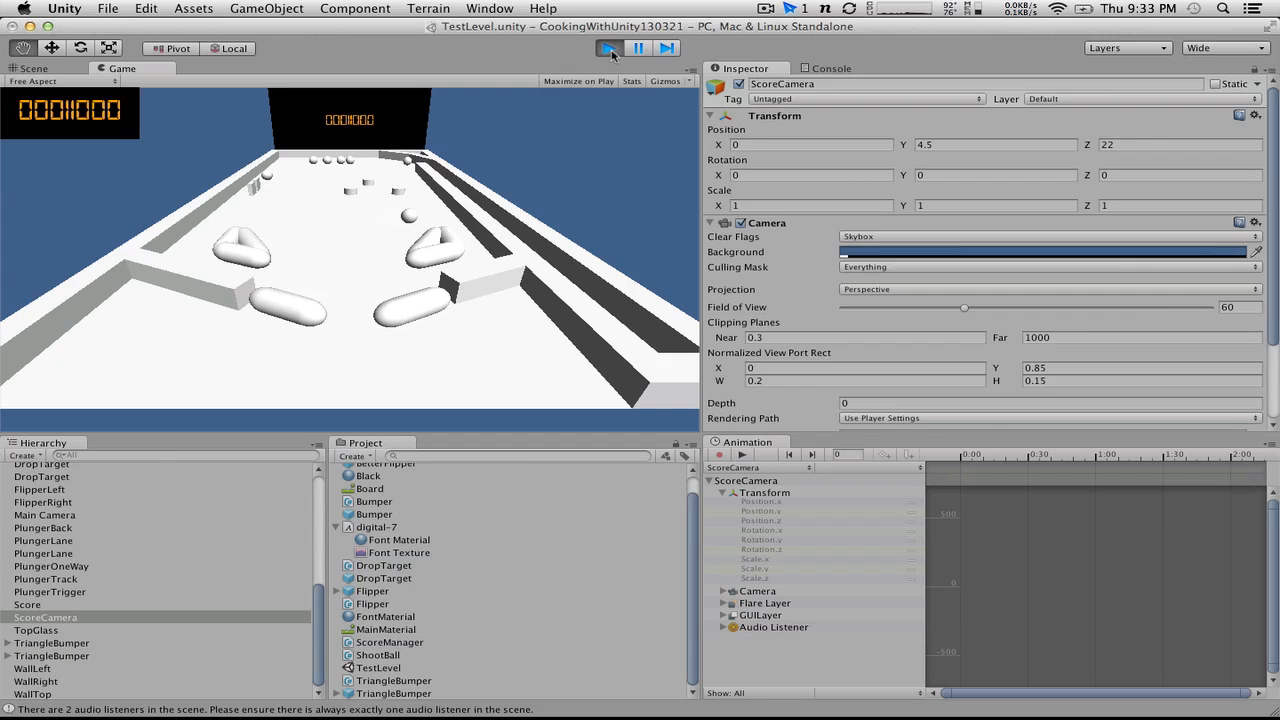
pyautogui.press('ctrl')
pyautogui.press('ctrl')
pyautogui.press('ctrl')
pyautogui.press('alt')
pyautogui.press('alt')
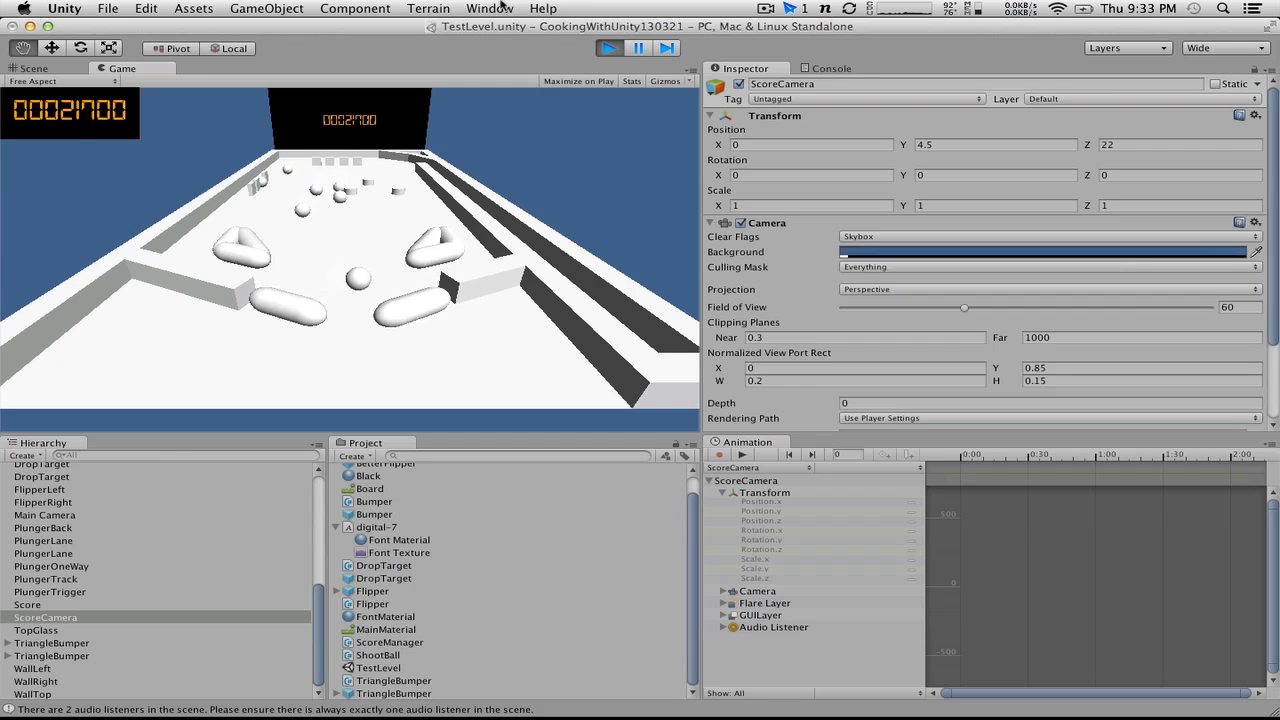
pyautogui.click(611, 48)
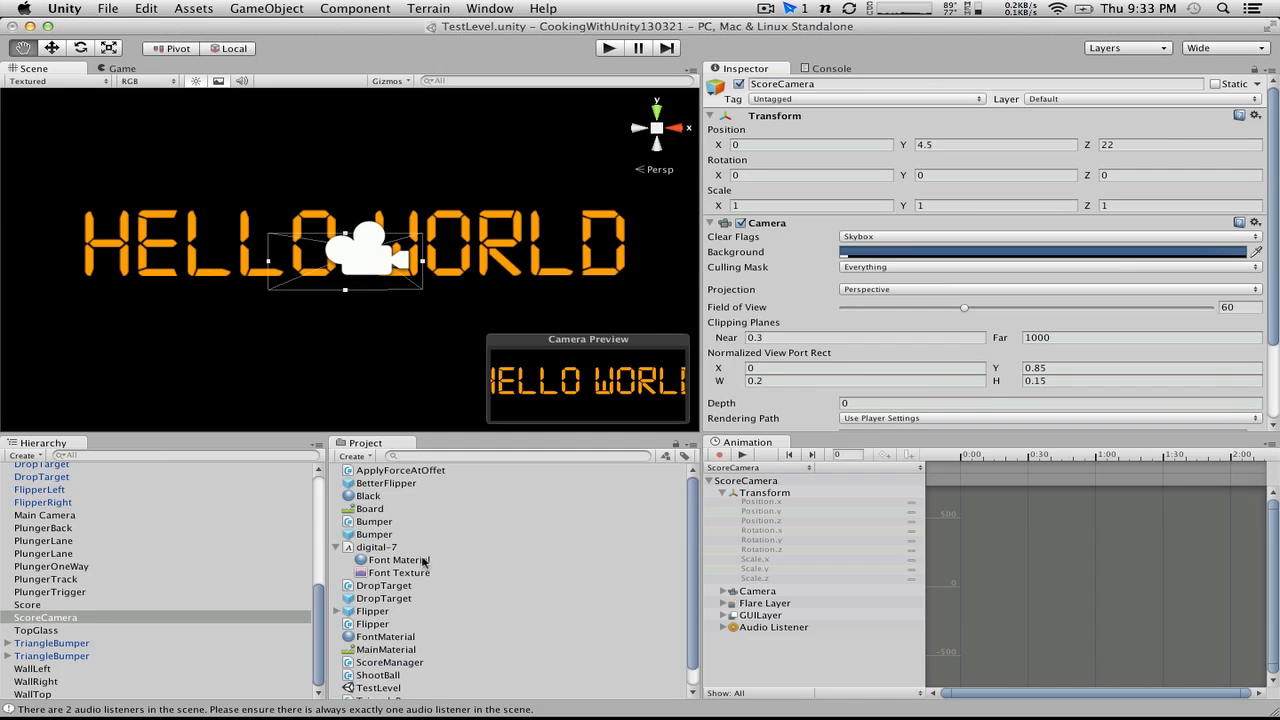
pyautogui.click(354, 456)
pyautogui.click(356, 459)
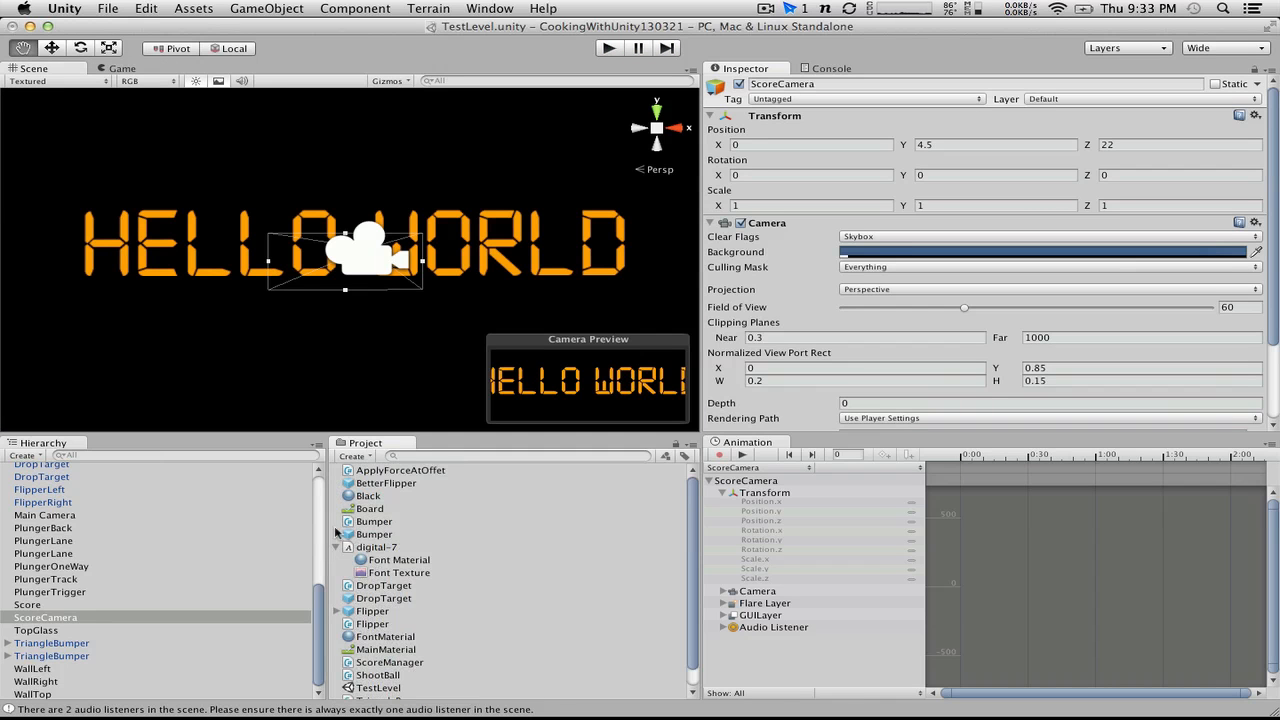
# Step: Collapse the digital-7 font asset and create a project folder named Scripts
pyautogui.click(337, 547)
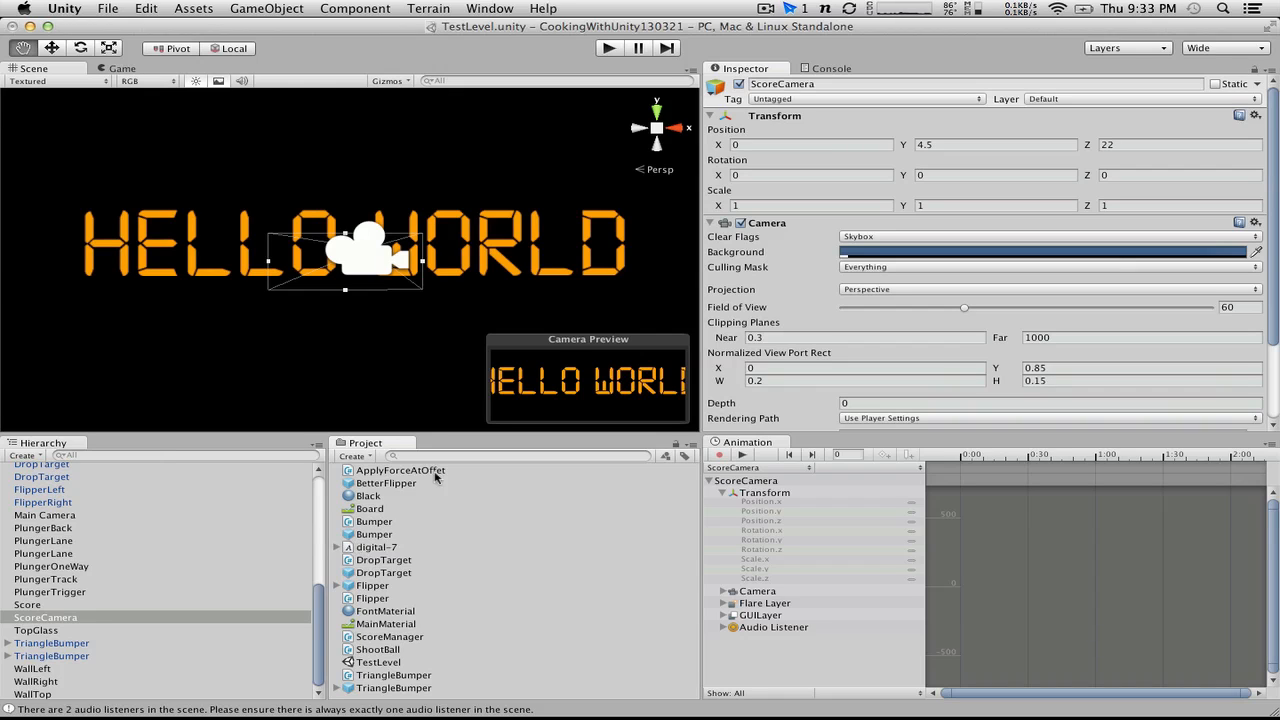
pyautogui.click(353, 456)
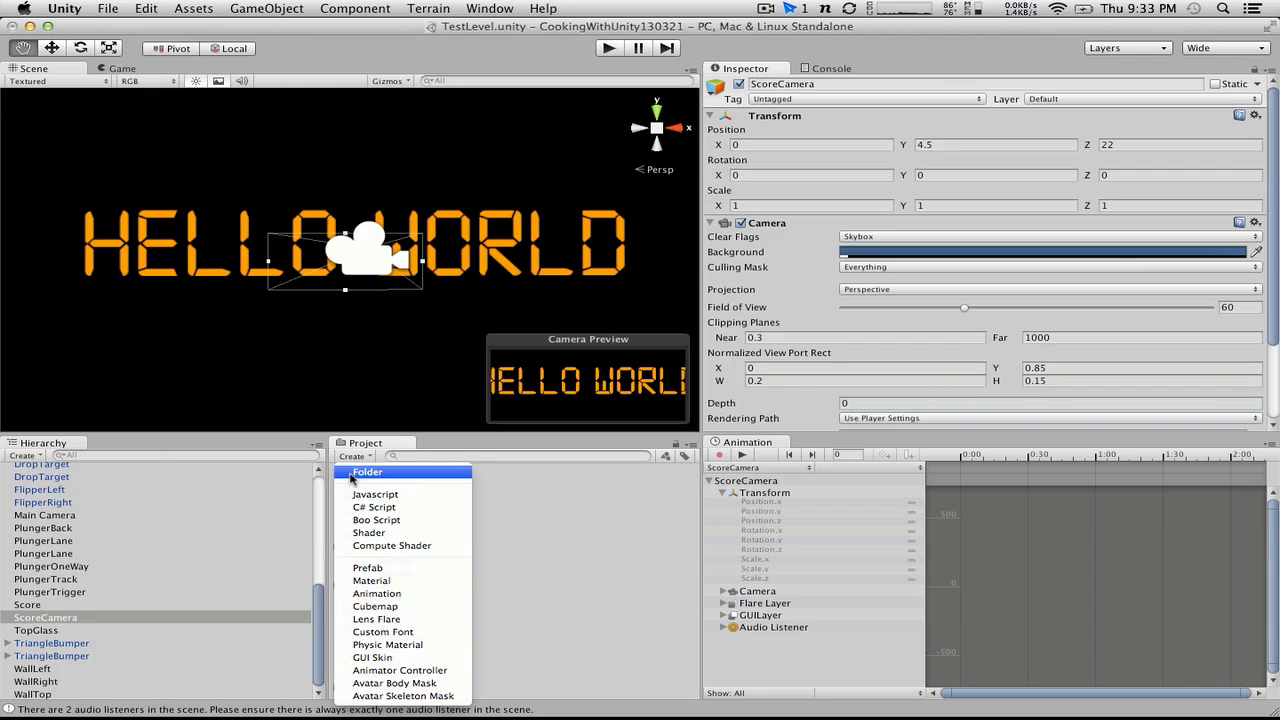
pyautogui.click(352, 474)
pyautogui.write('Scri')
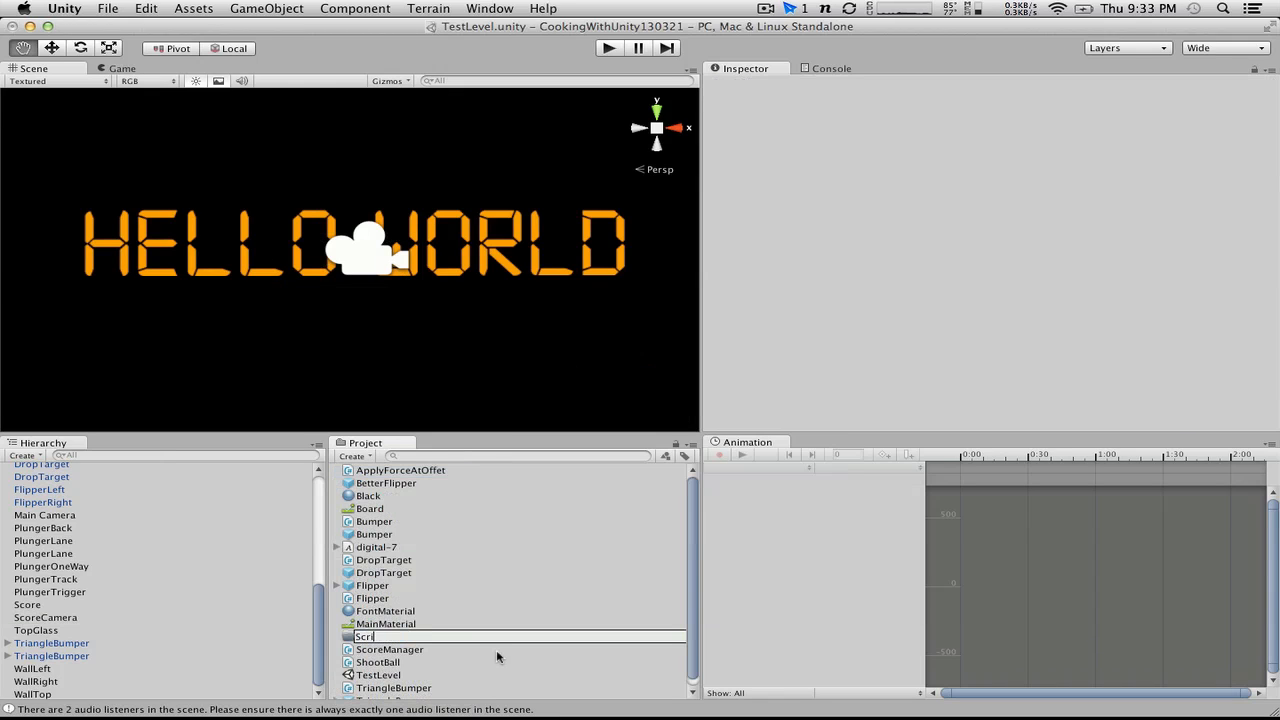
pyautogui.write('pts')
pyautogui.press('Return')
# Step: Move the ScoreManager, ShootBall, TriangleBumper, Flipper, DropTarget, Bumper and ApplyForceAtOffet scripts into the Scripts folder
pyautogui.click(372, 637)
pyautogui.keyDown('super'); pyautogui.click(375, 662); pyautogui.keyUp('super')
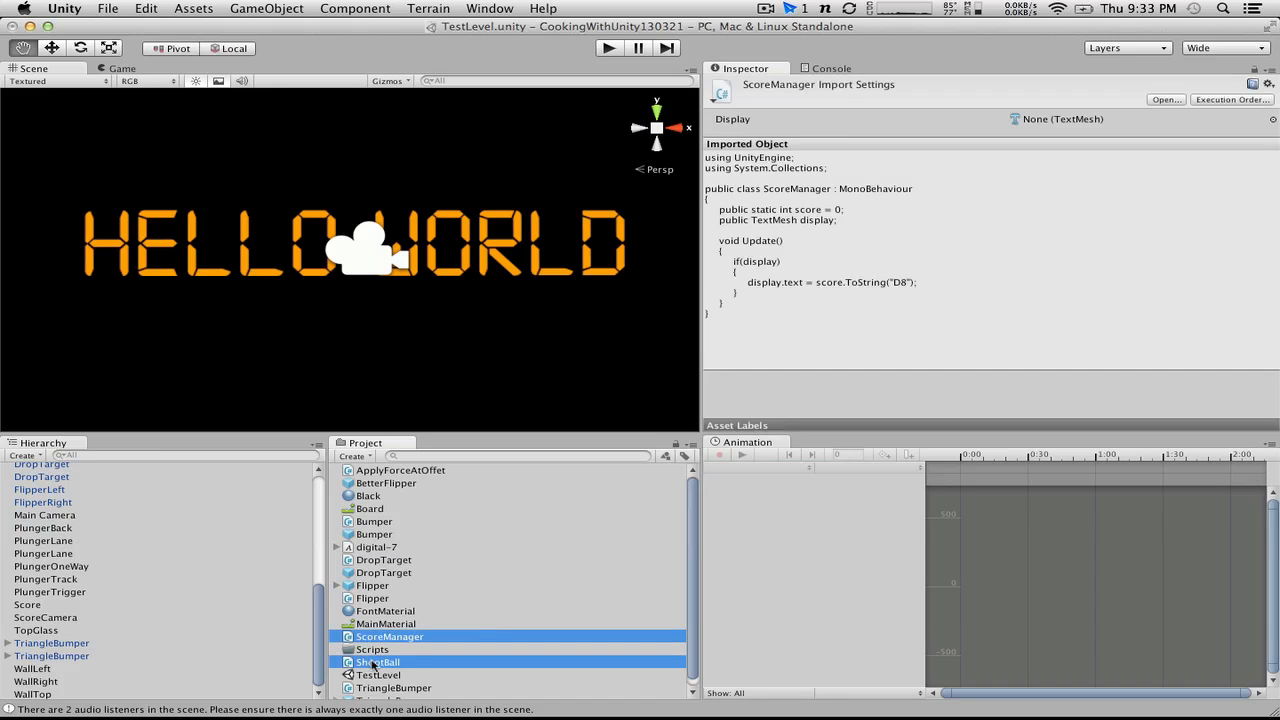
pyautogui.keyDown('super'); pyautogui.click(378, 687); pyautogui.keyUp('super')
pyautogui.keyDown('super'); pyautogui.click(380, 599); pyautogui.keyUp('super')
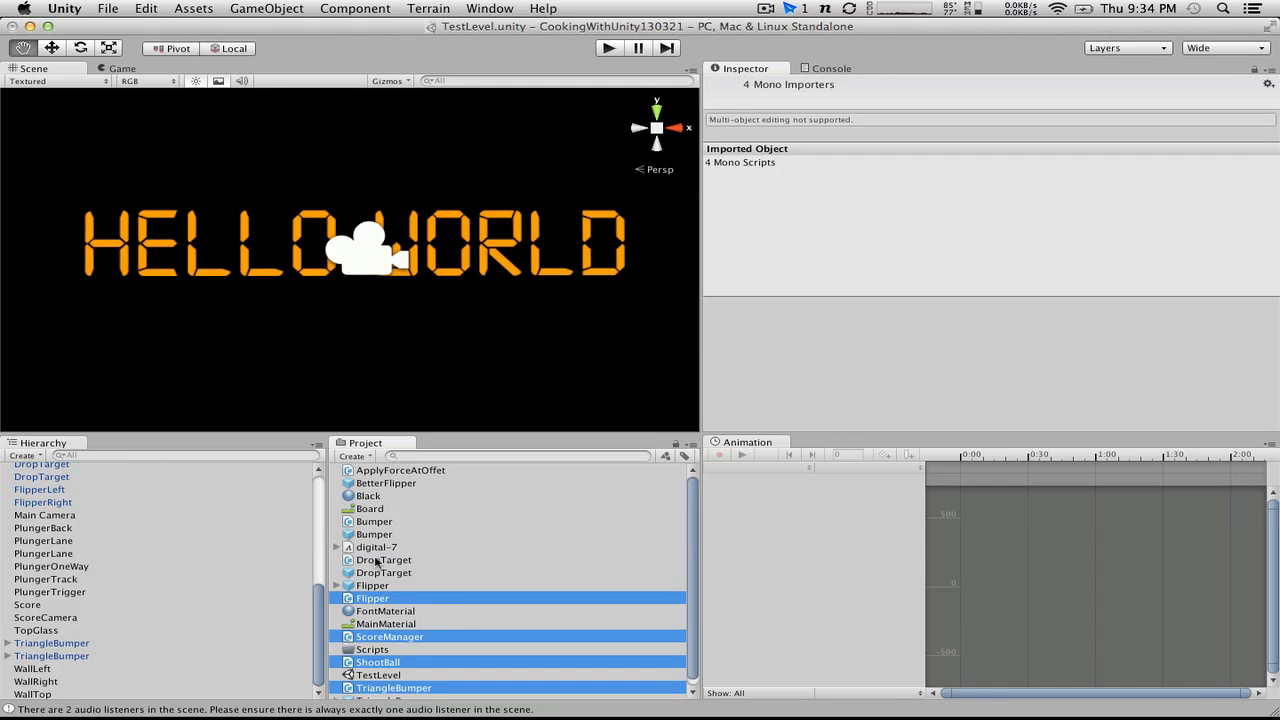
pyautogui.keyDown('super'); pyautogui.click(373, 561); pyautogui.keyUp('super')
pyautogui.keyDown('super'); pyautogui.click(362, 523); pyautogui.keyUp('super')
pyautogui.keyDown('super'); pyautogui.click(361, 472); pyautogui.keyUp('super')
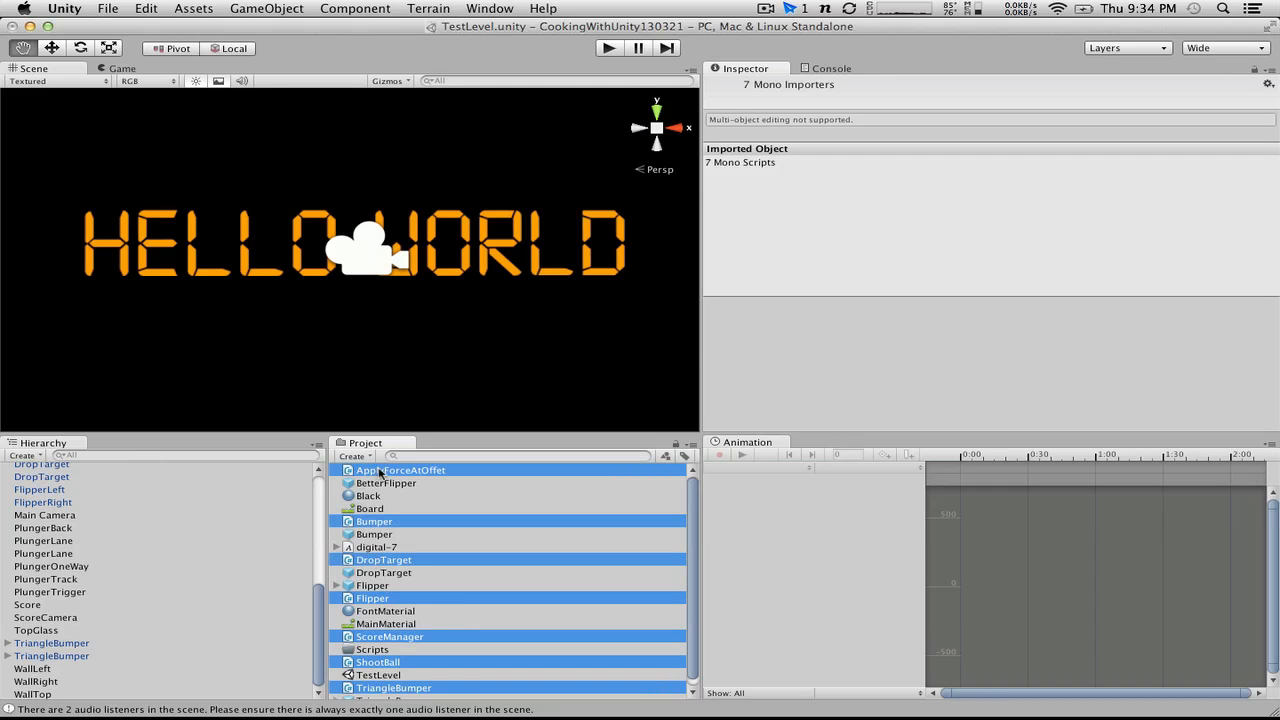
pyautogui.moveTo(378, 472); pyautogui.dragTo(386, 652)
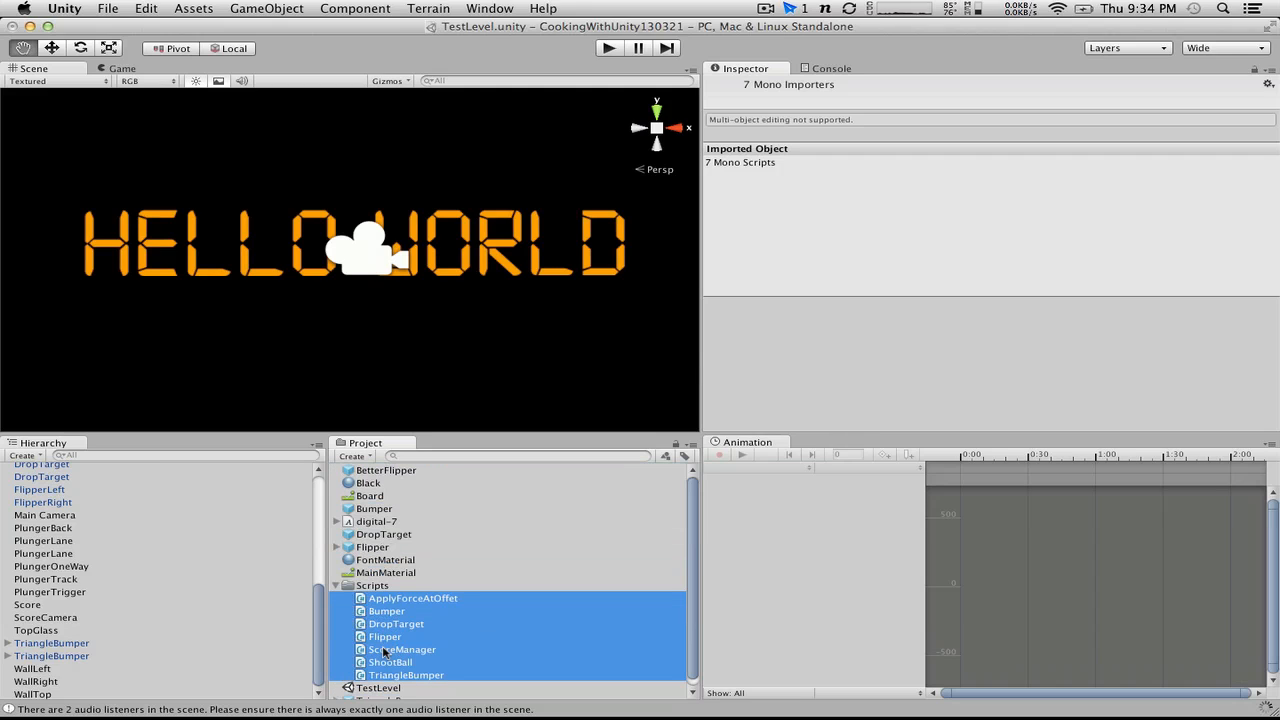
pyautogui.click(337, 586)
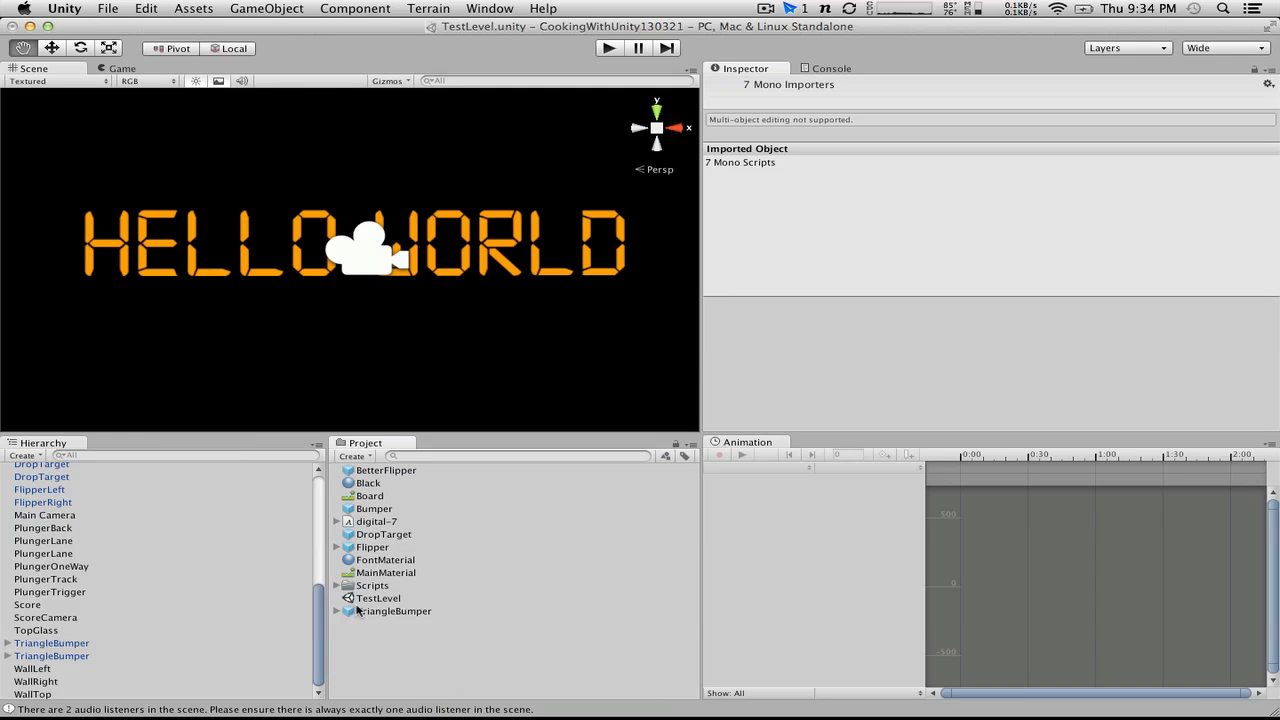
# Step: Create a folder named Prefabs and move it out of Scripts to the project's top level
pyautogui.click(362, 458)
pyautogui.click(367, 471)
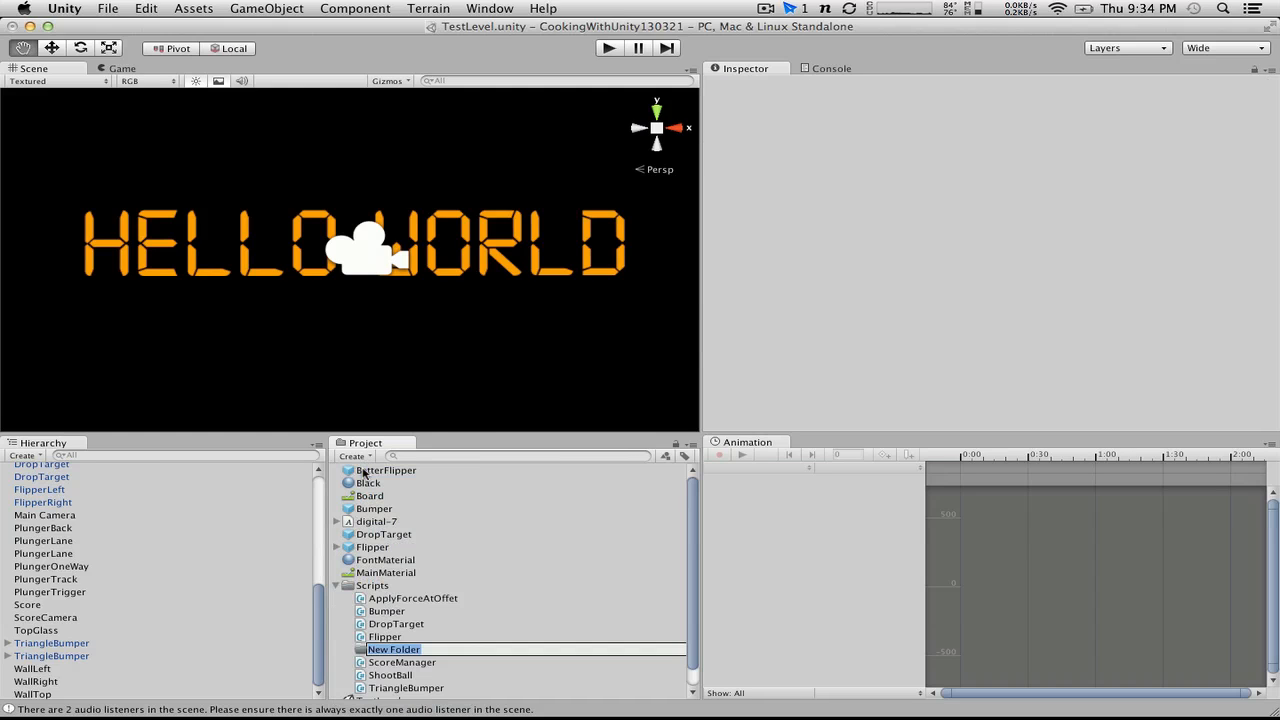
pyautogui.write('Prefabs')
pyautogui.press('Return')
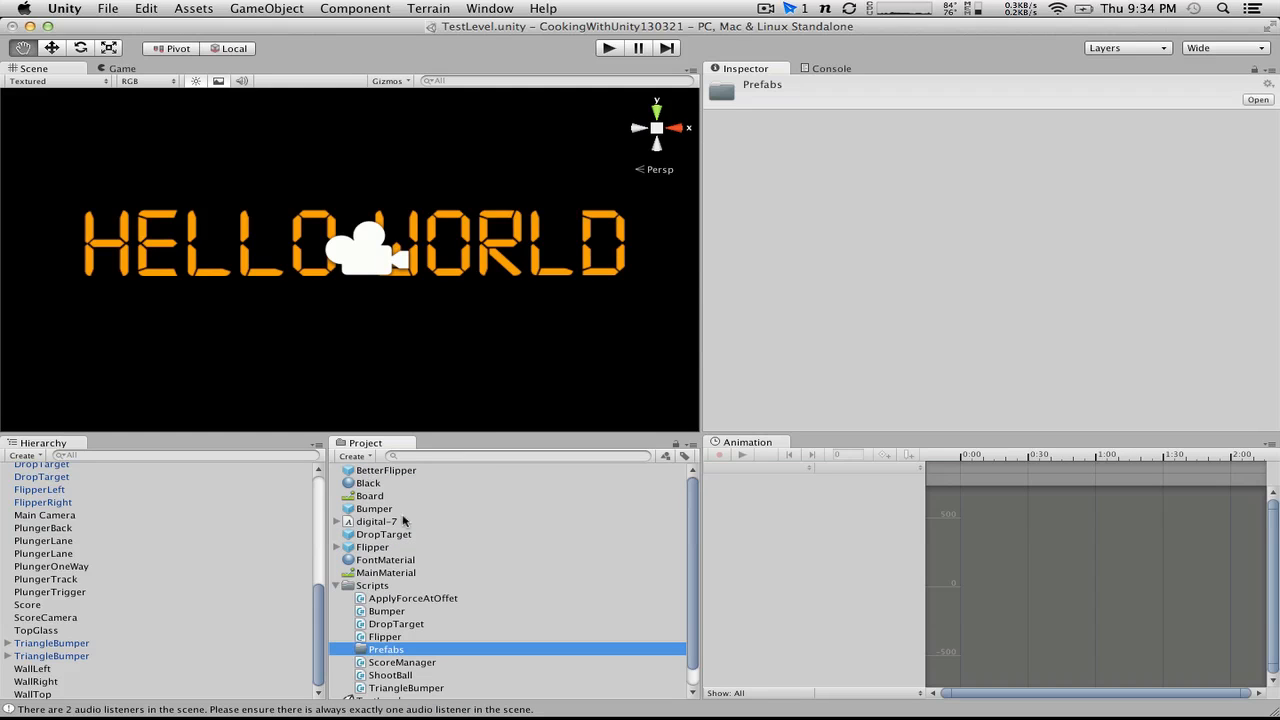
pyautogui.moveTo(372, 650); pyautogui.dragTo(363, 588)
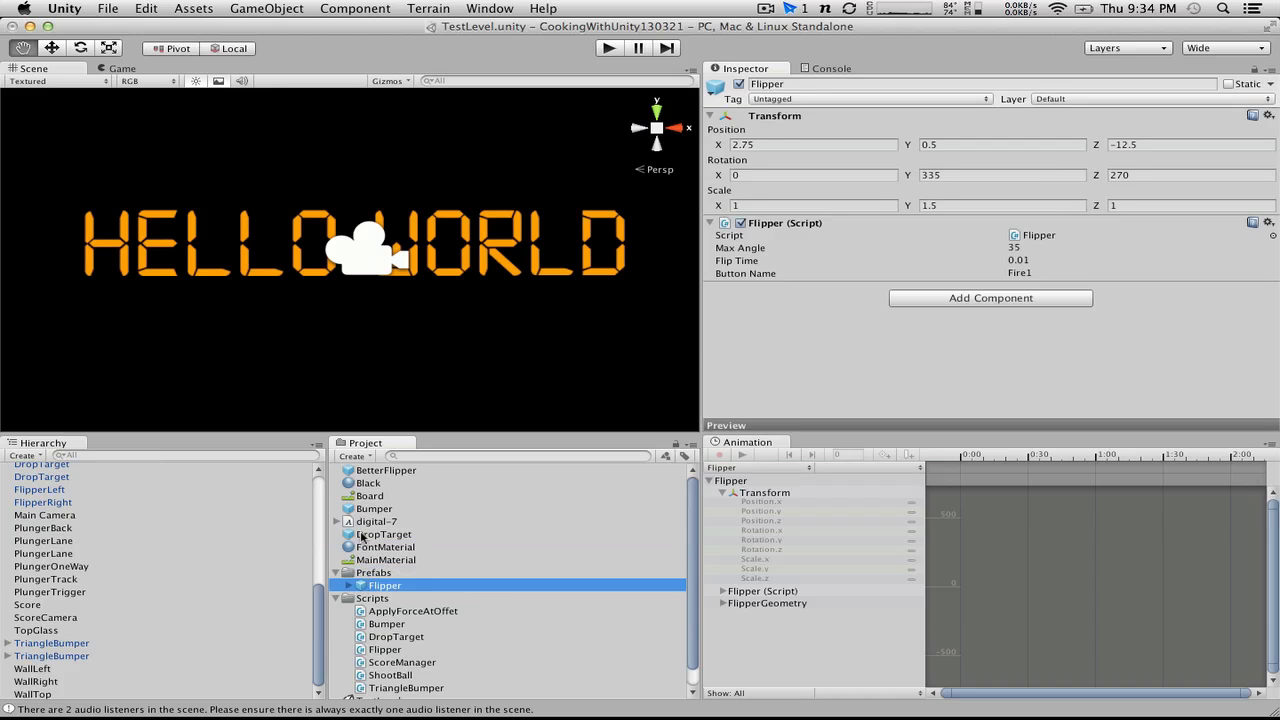
# Step: Move the Flipper, DropTarget, Bumper, BetterFlipper and TriangleBumper prefabs into the Prefabs folder, and collapse the Prefabs and Scripts folders
pyautogui.moveTo(364, 535); pyautogui.dragTo(364, 576)
pyautogui.moveTo(356, 510); pyautogui.dragTo(362, 560)
pyautogui.moveTo(366, 476); pyautogui.dragTo(370, 548)
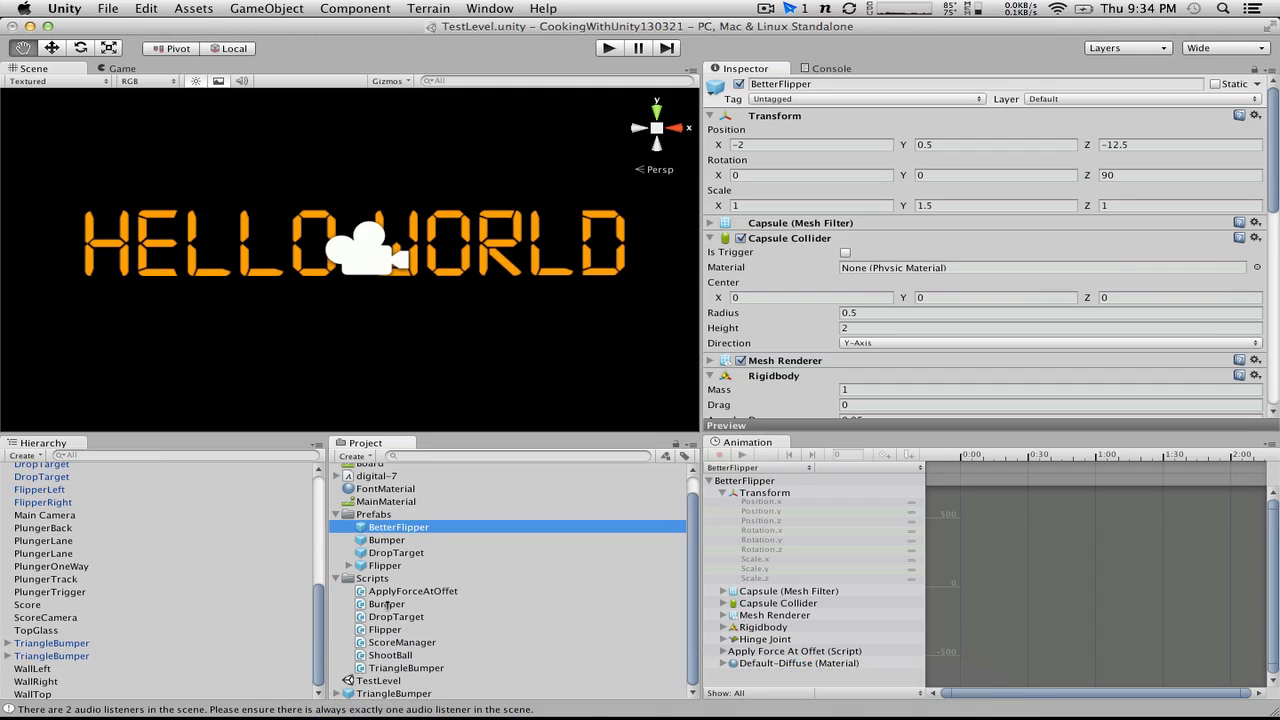
pyautogui.moveTo(397, 693); pyautogui.dragTo(372, 514)
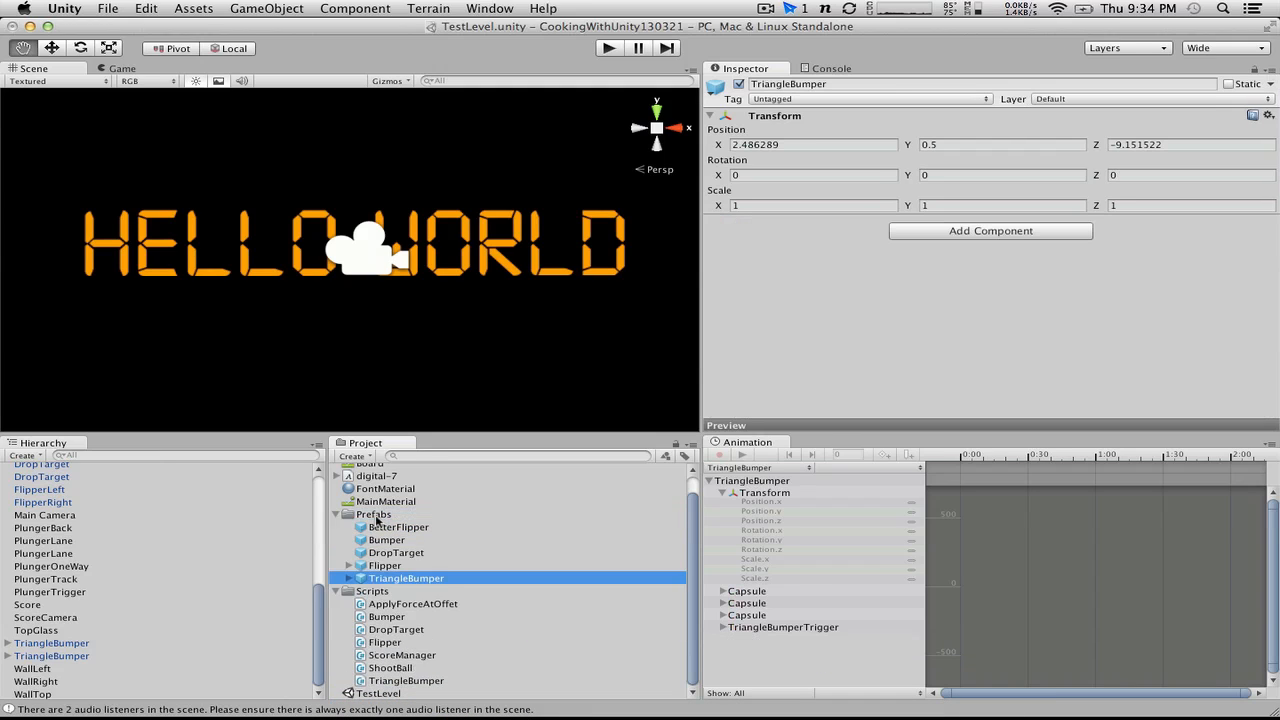
pyautogui.click(336, 514)
pyautogui.click(336, 547)
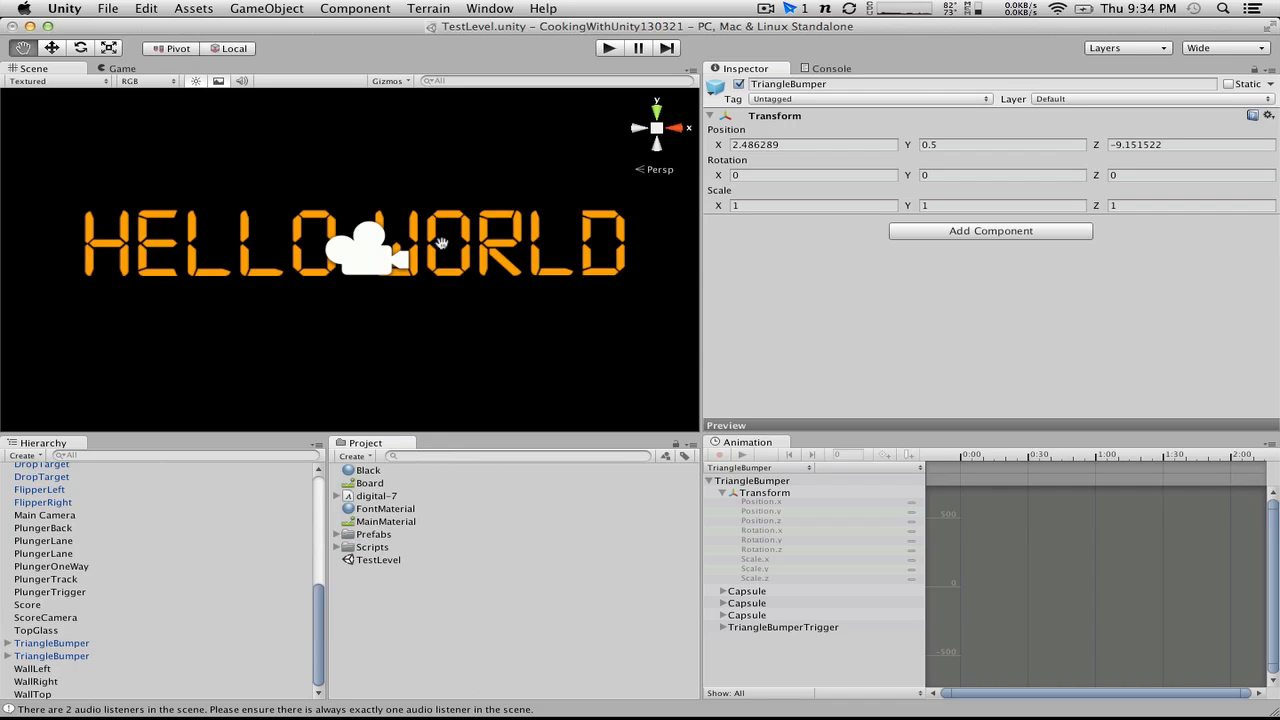
pyautogui.click(146, 8)
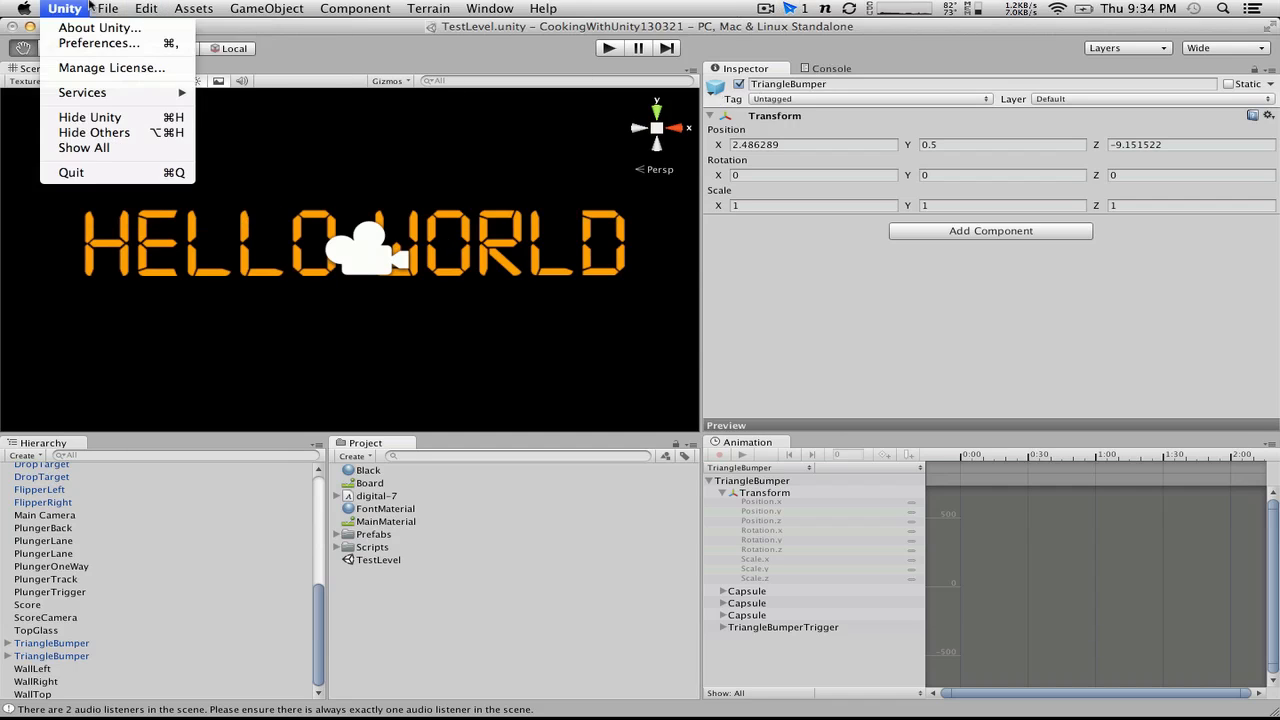
pyautogui.click(112, 66)
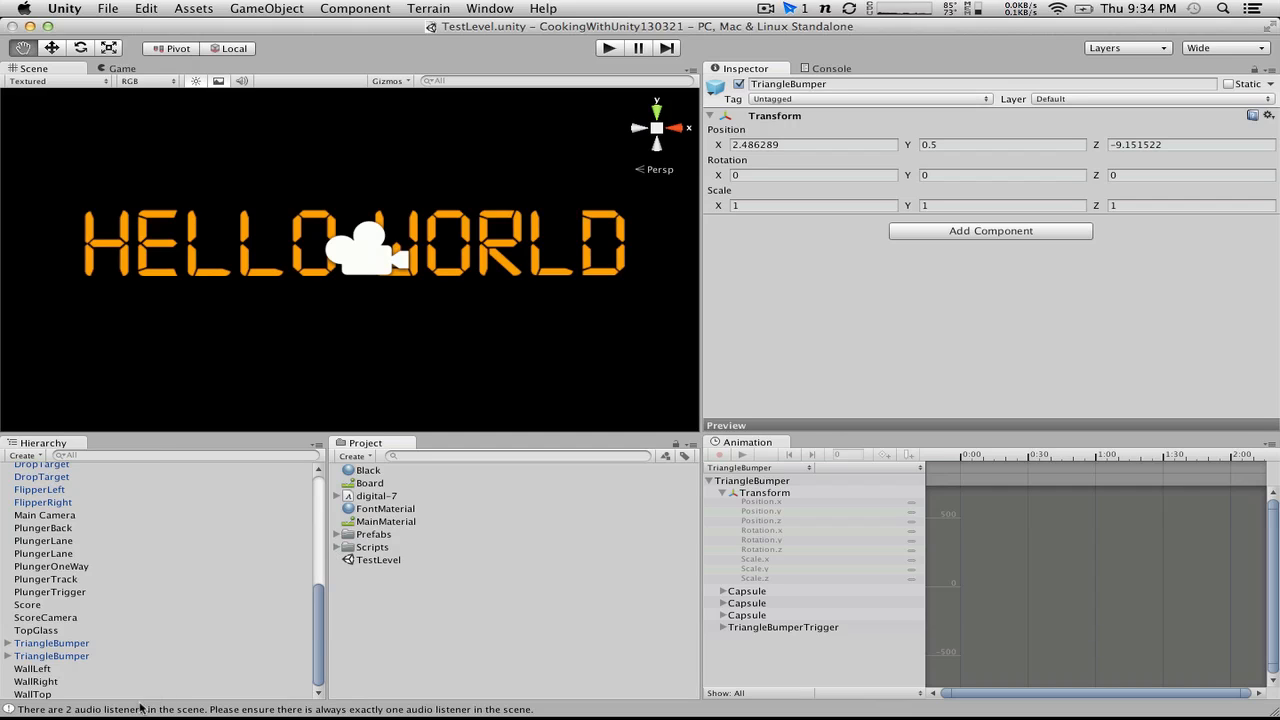
pyautogui.click(46, 606)
pyautogui.scroll(-5, 1090, 407)
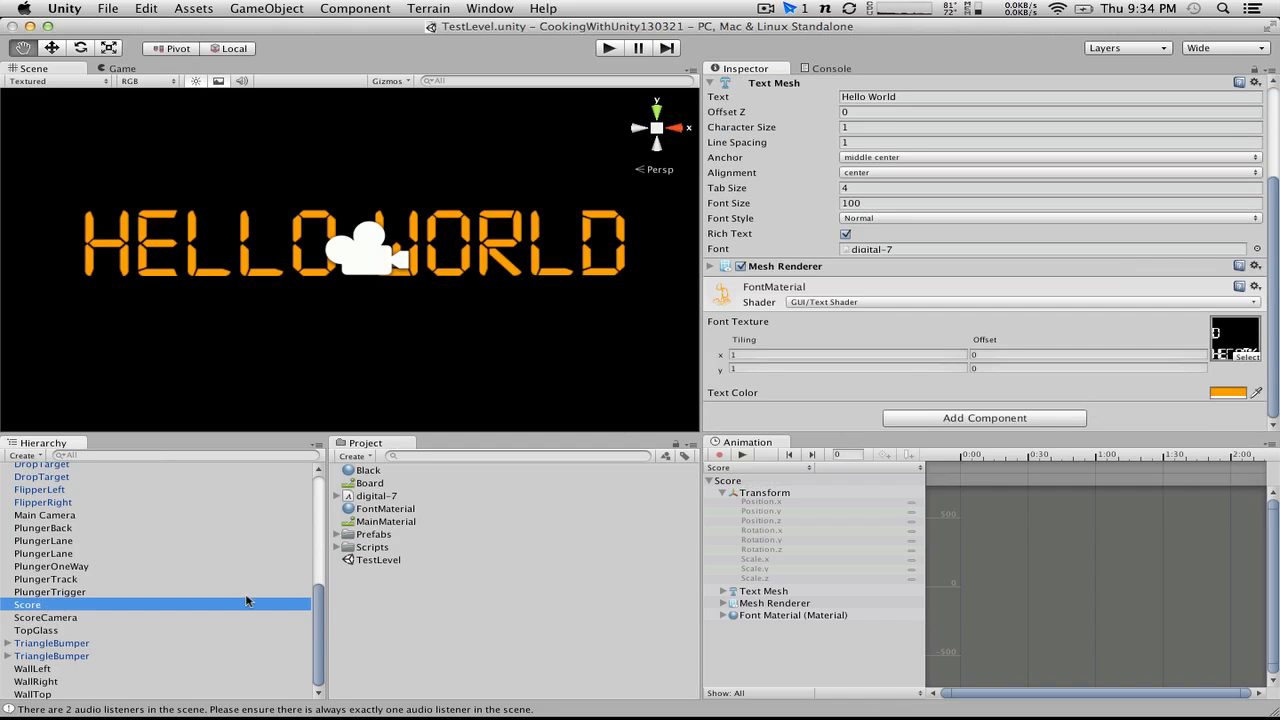
# Step: Remove the Flare Layer, GUILayer and Audio Listener components from ScoreCamera
pyautogui.click(97, 618)
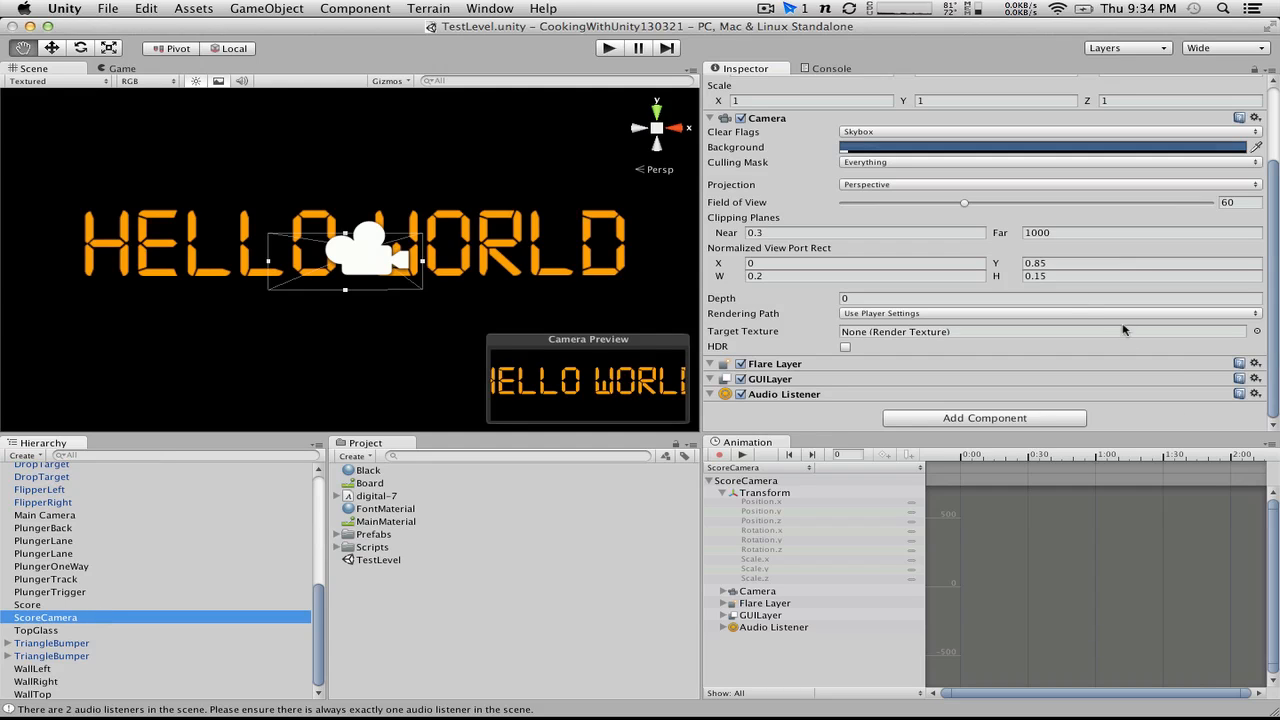
pyautogui.click(1256, 365)
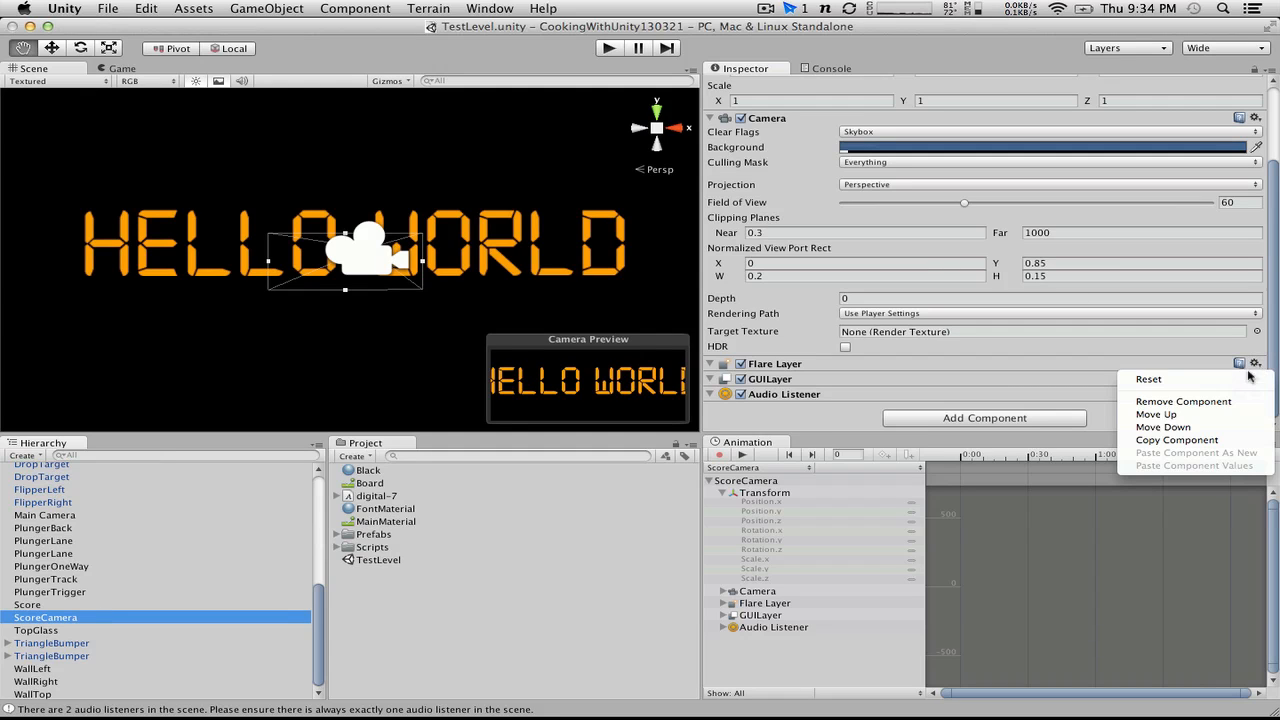
pyautogui.click(1240, 401)
pyautogui.click(1256, 379)
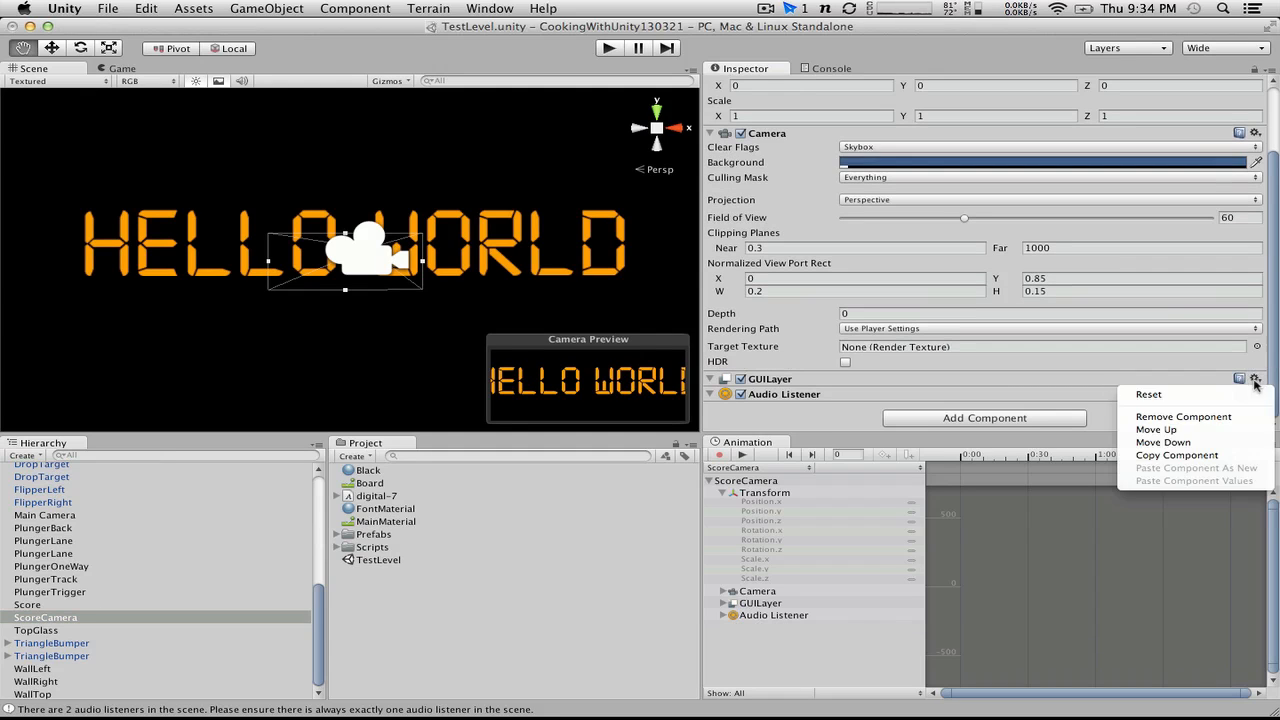
pyautogui.click(1215, 419)
pyautogui.click(1256, 394)
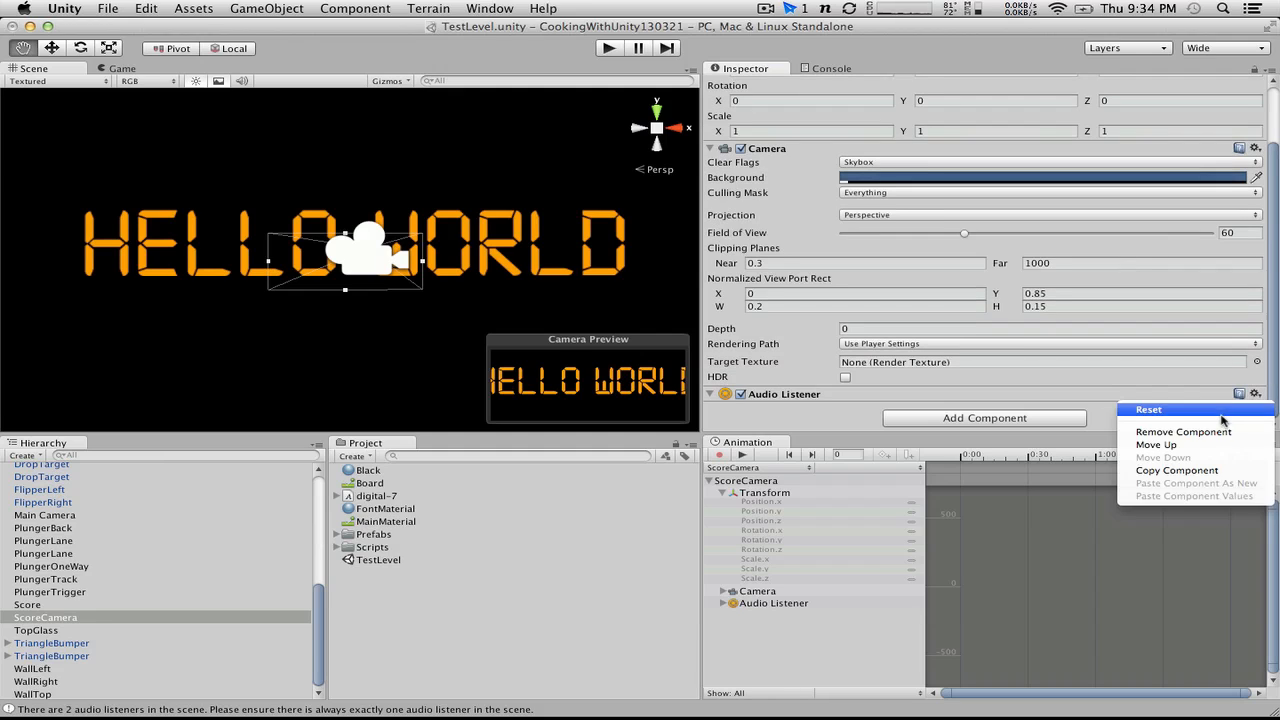
pyautogui.click(1215, 432)
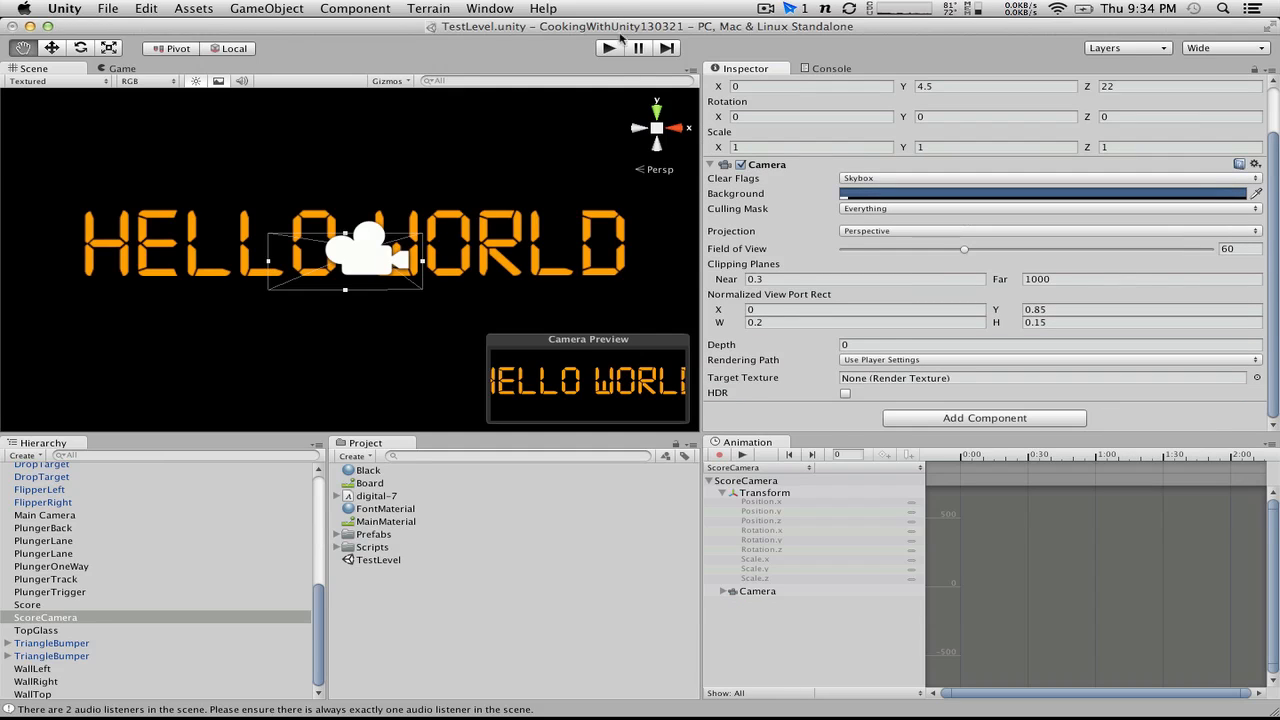
# Step: Run the game, operate the flippers to check the score on the backglass and inset, and stop the game
pyautogui.click(614, 49)
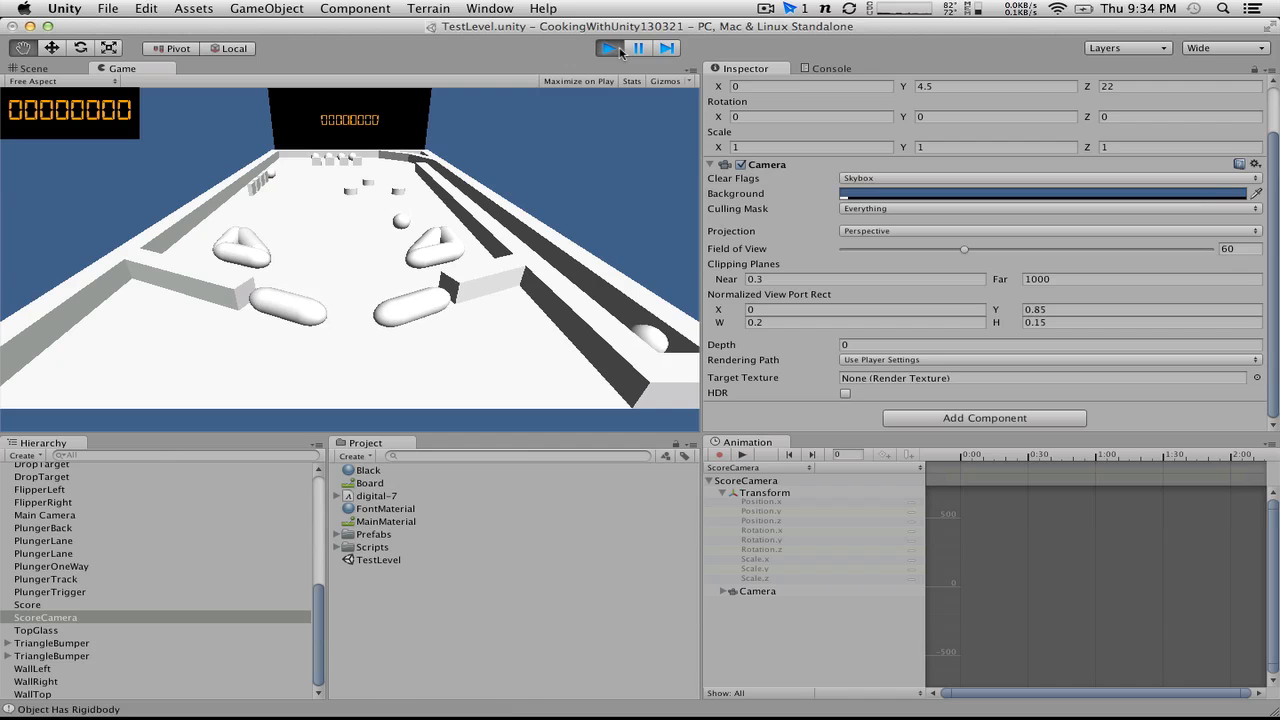
pyautogui.press('alt')
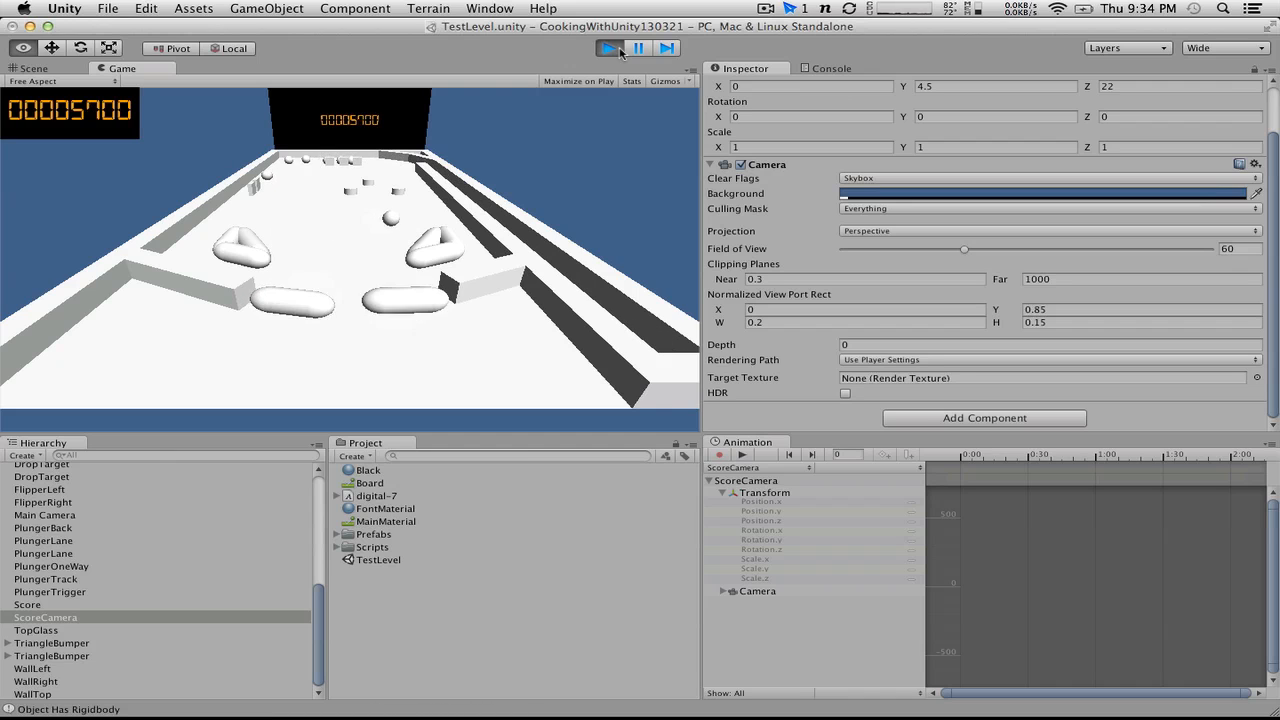
pyautogui.press('alt')
pyautogui.press('alt')
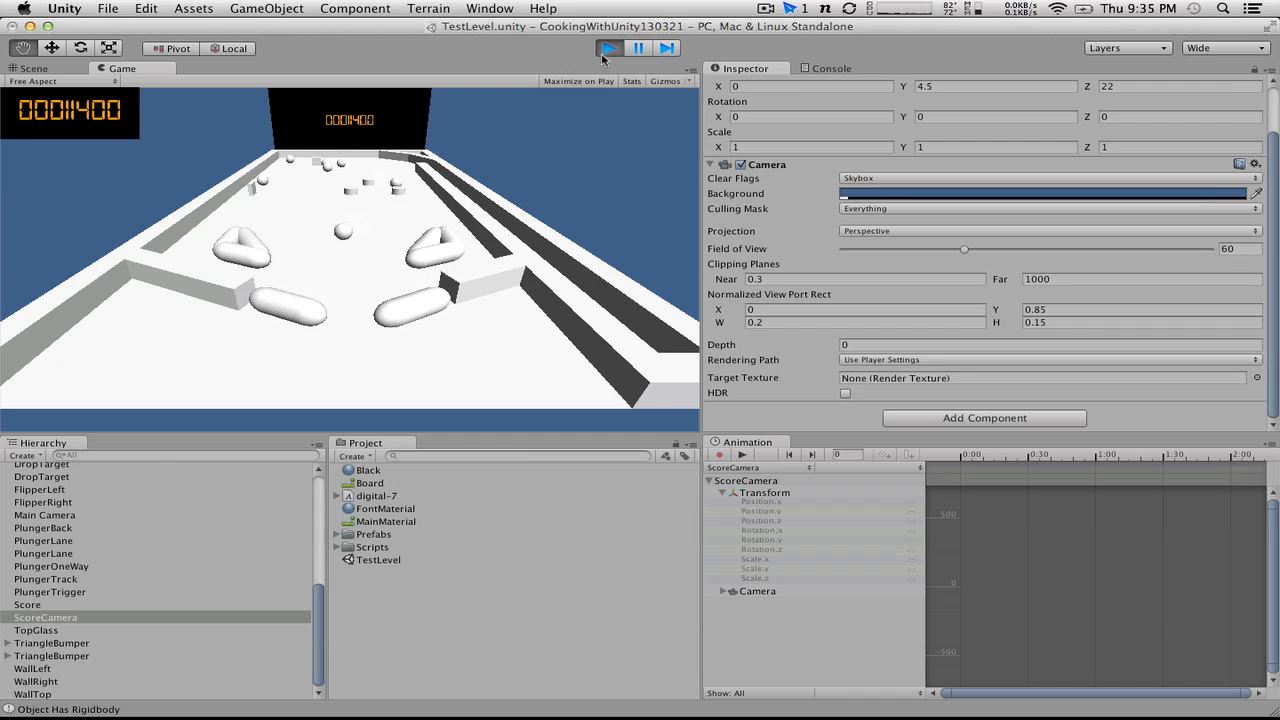
pyautogui.click(609, 48)
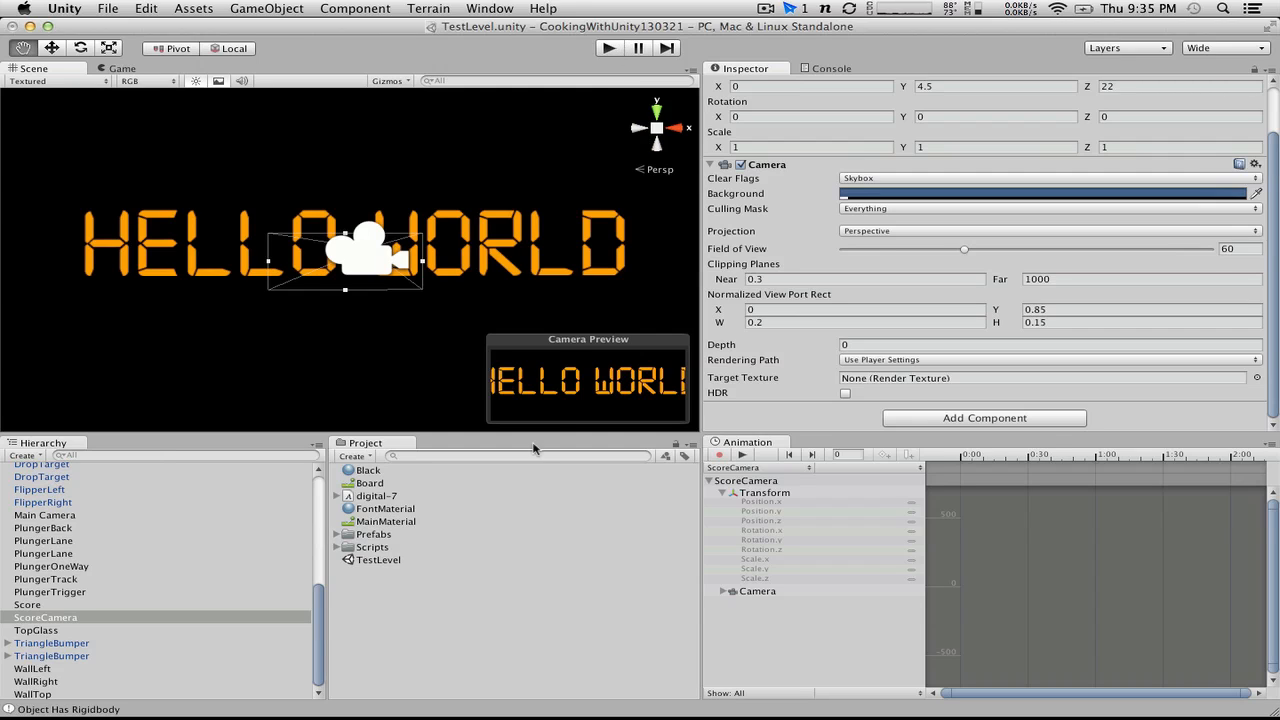
# Step: Try the Bold font style on the Score object's Text Mesh, and set it back to Normal
pyautogui.scroll(5, 160, 570)
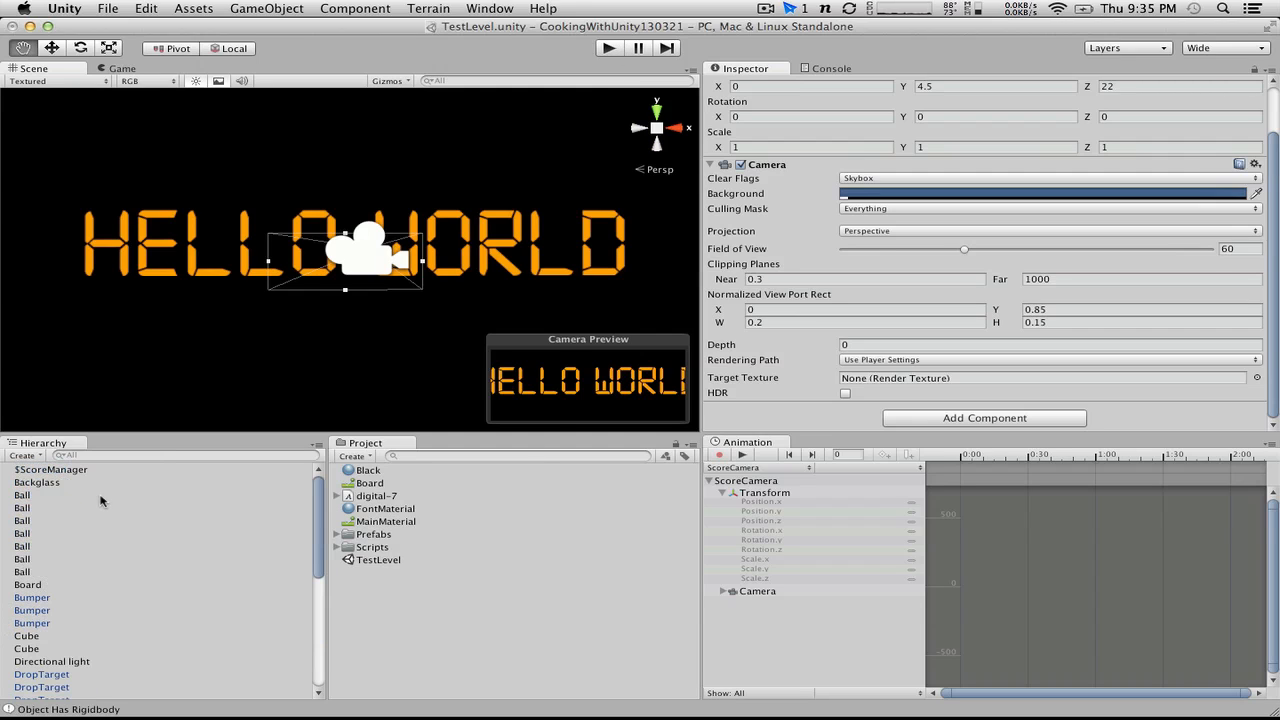
pyautogui.scroll(-5, 67, 482)
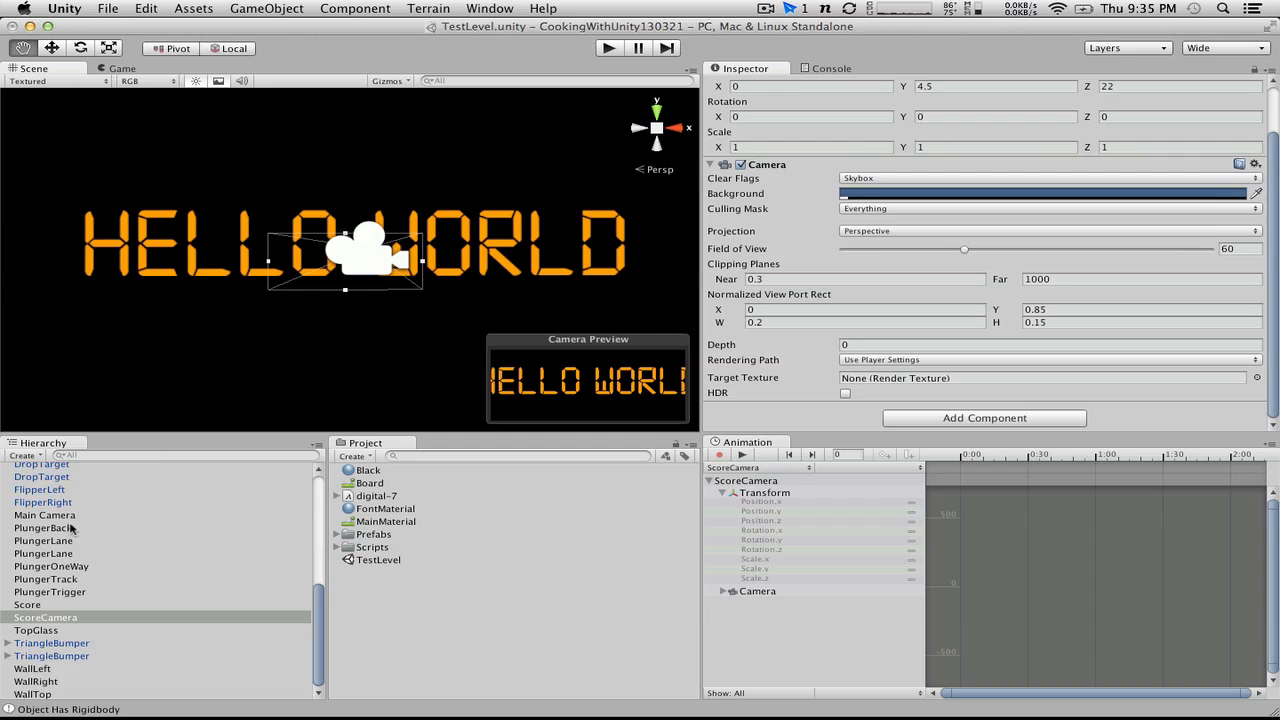
pyautogui.scroll(1, 71, 528)
pyautogui.scroll(-1, 71, 528)
pyautogui.scroll(3, 71, 528)
pyautogui.scroll(-3, 71, 528)
pyautogui.click(58, 605)
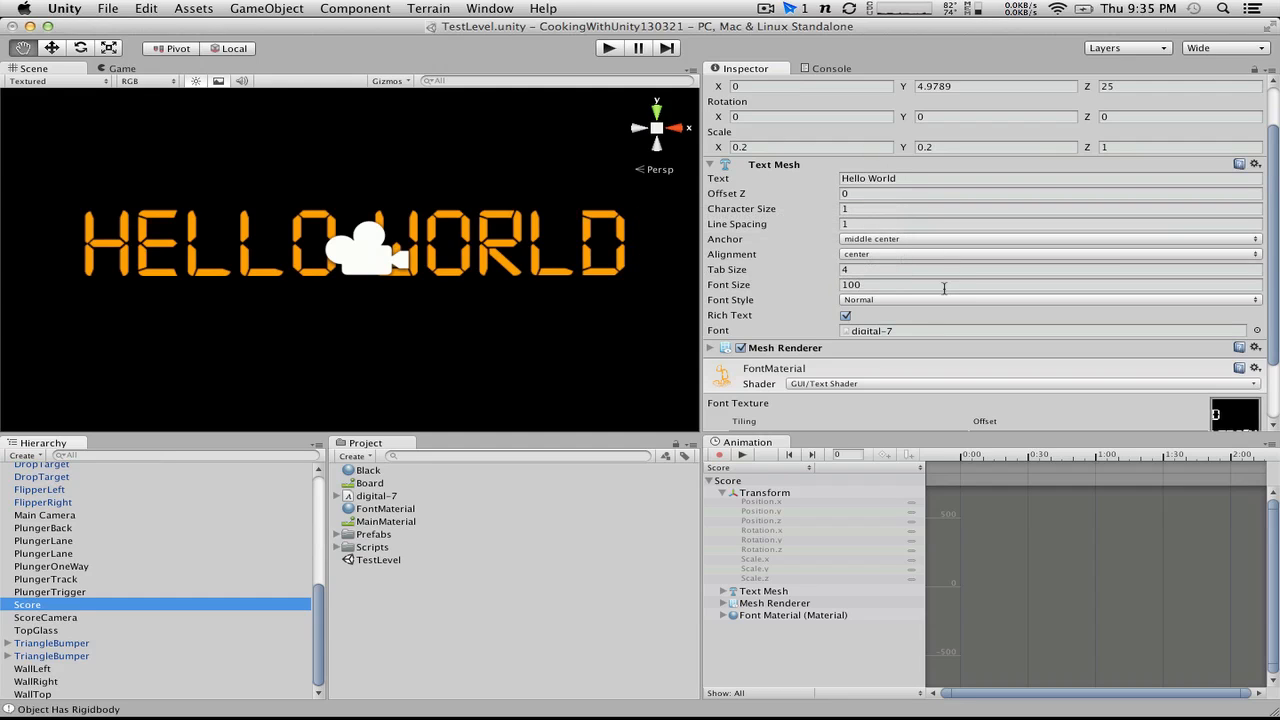
pyautogui.click(907, 300)
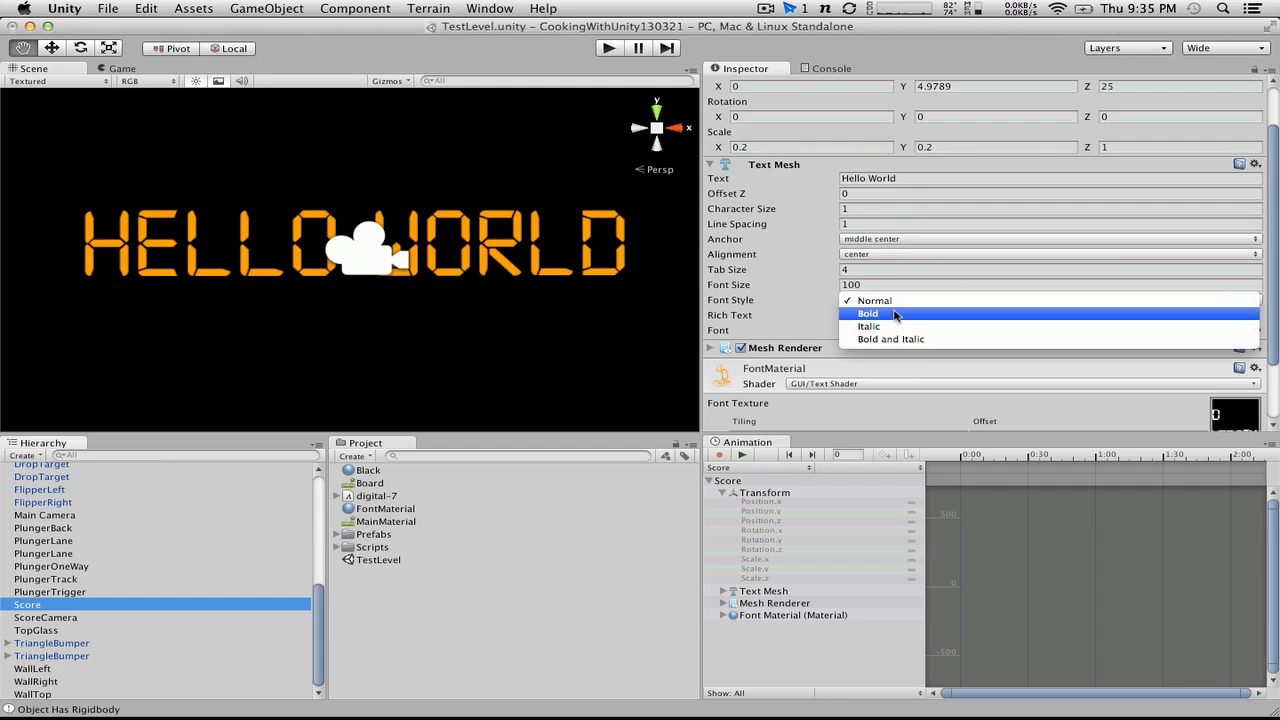
pyautogui.click(893, 313)
pyautogui.click(893, 299)
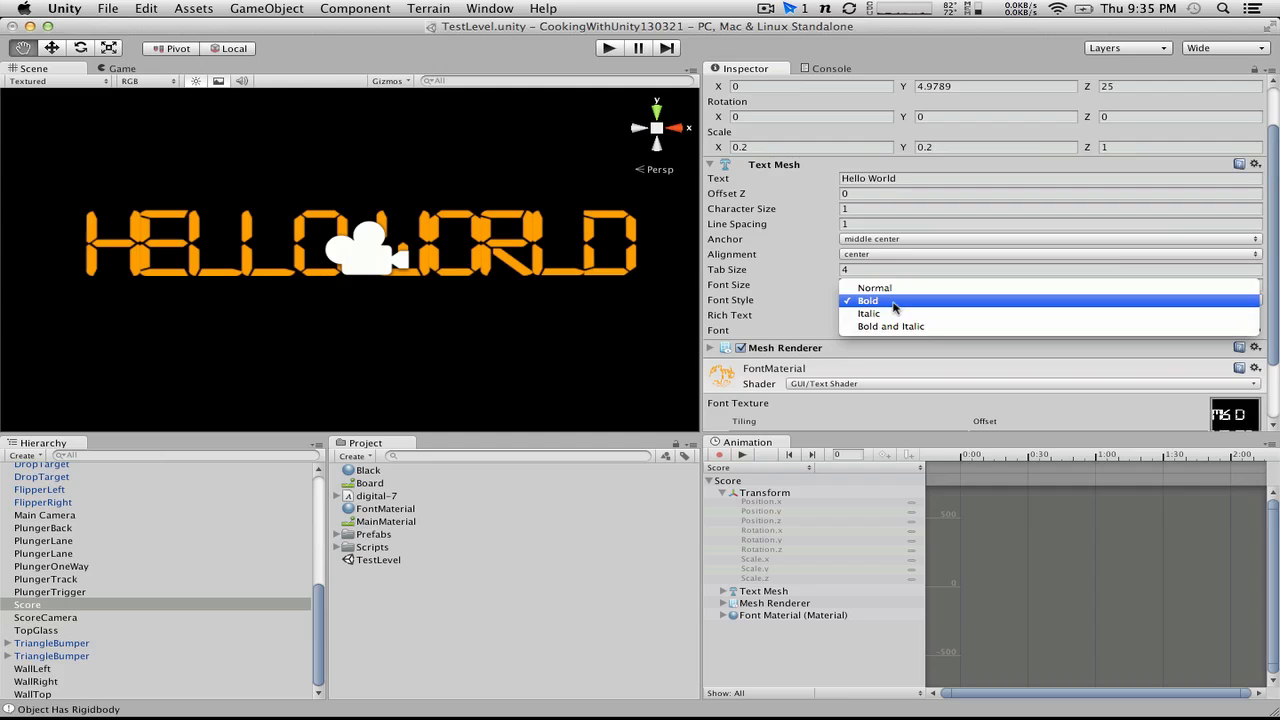
pyautogui.click(890, 287)
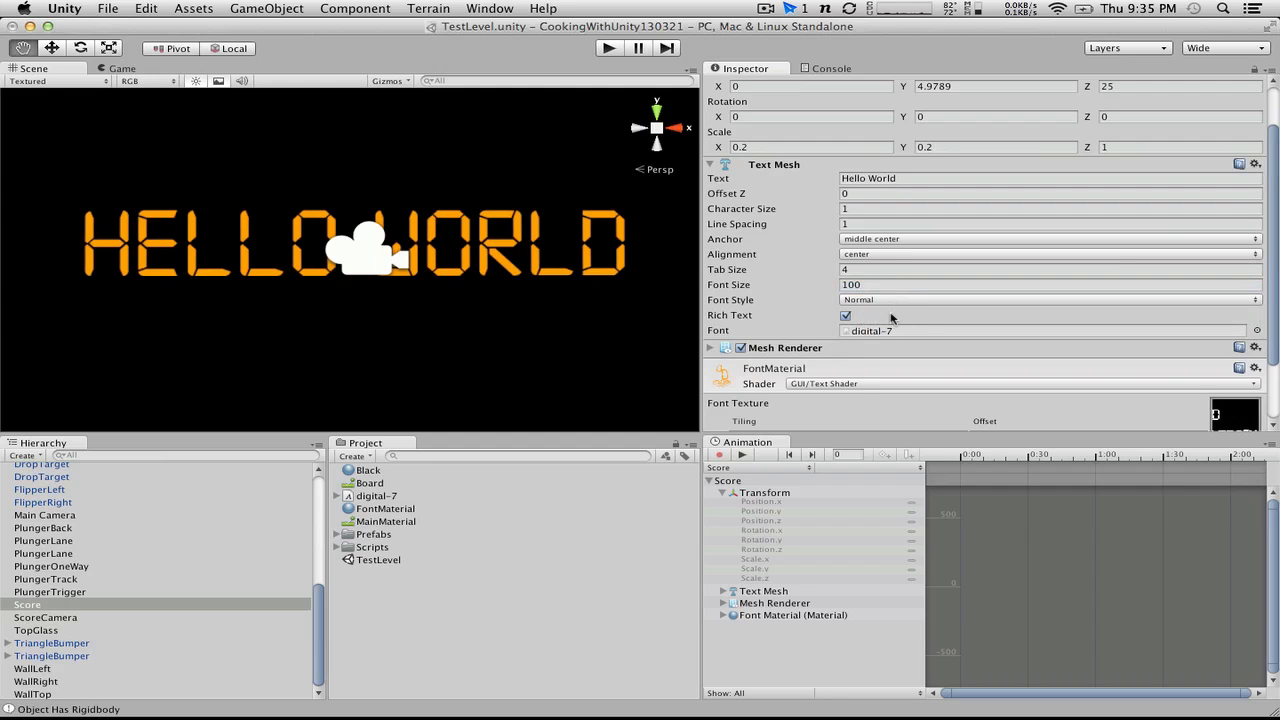
pyautogui.click(846, 316)
pyautogui.click(874, 209)
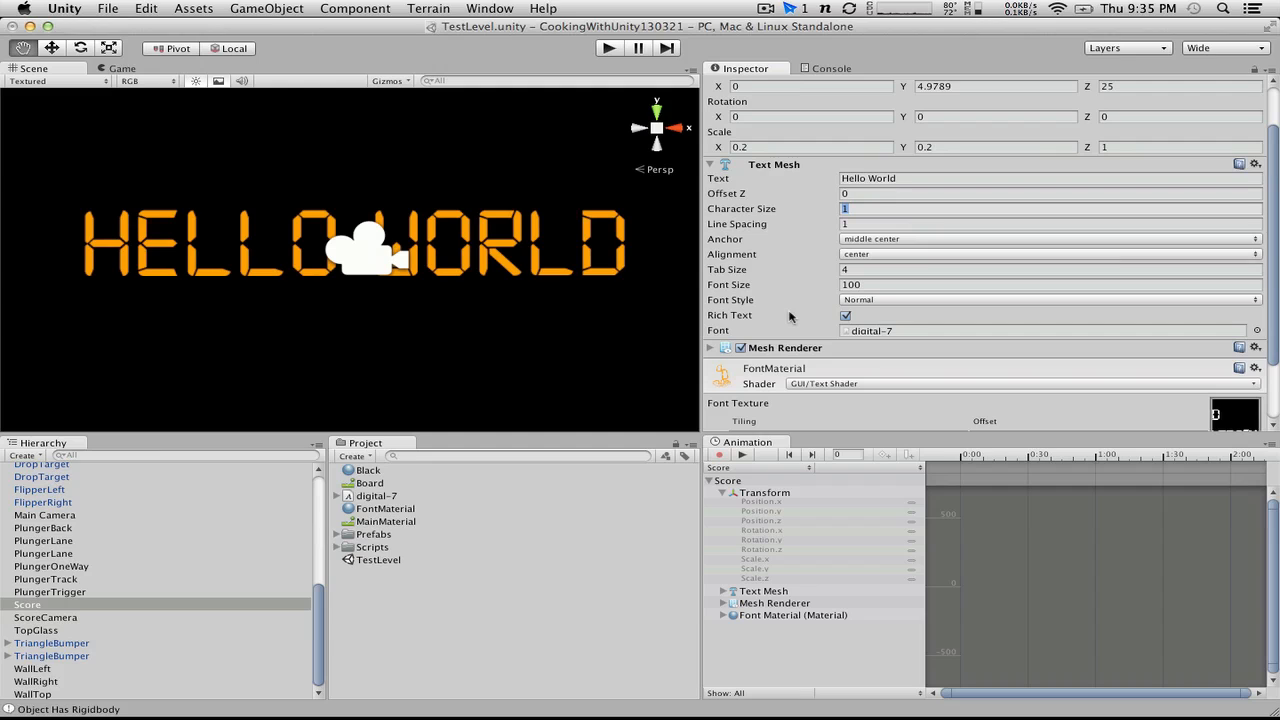
# Step: Run the game briefly with the Score text's current settings, and stop it
pyautogui.click(607, 48)
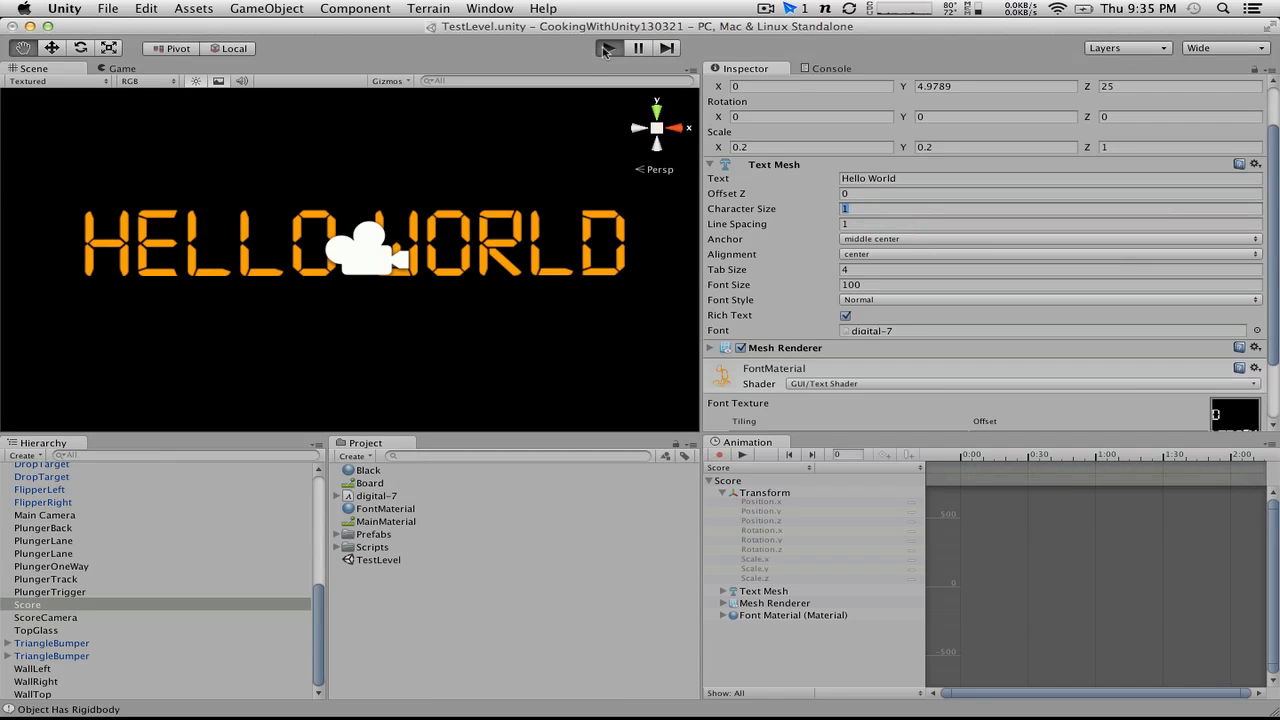
pyautogui.click(607, 48)
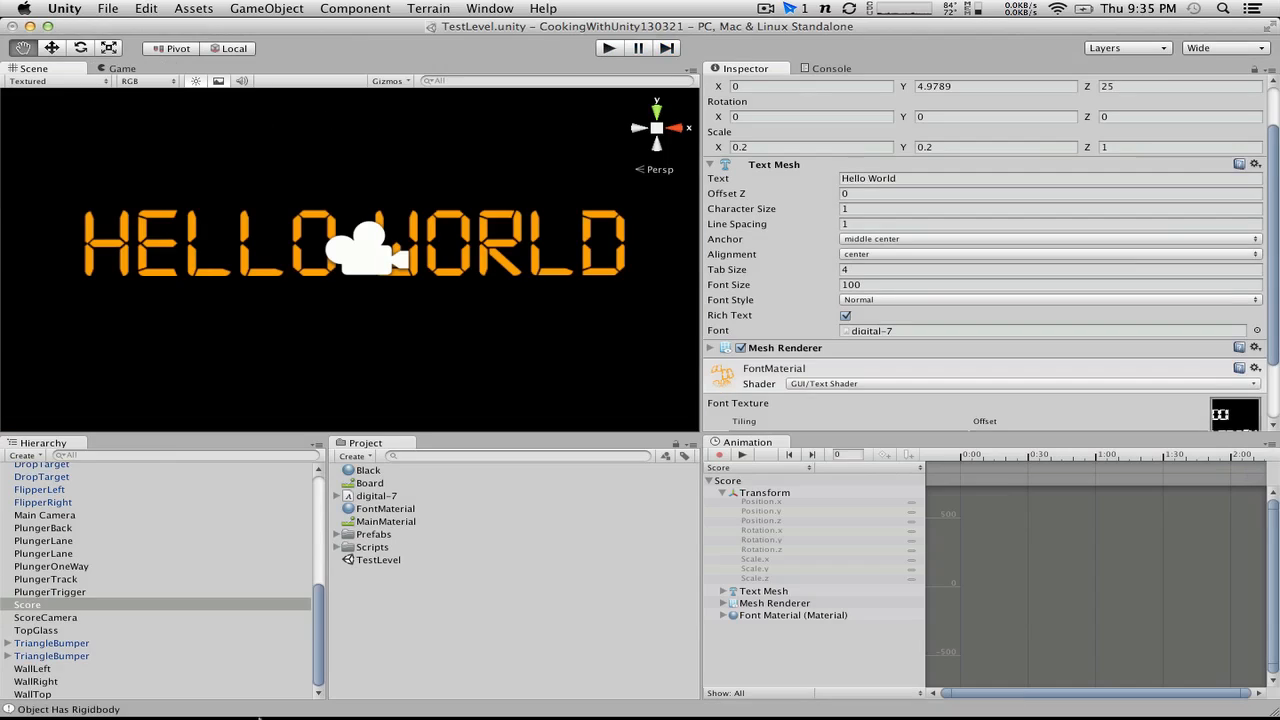
# Step: Create a C# script named BallManager in the Scripts folder and open it in MonoDevelop
pyautogui.click(337, 548)
pyautogui.click(350, 550)
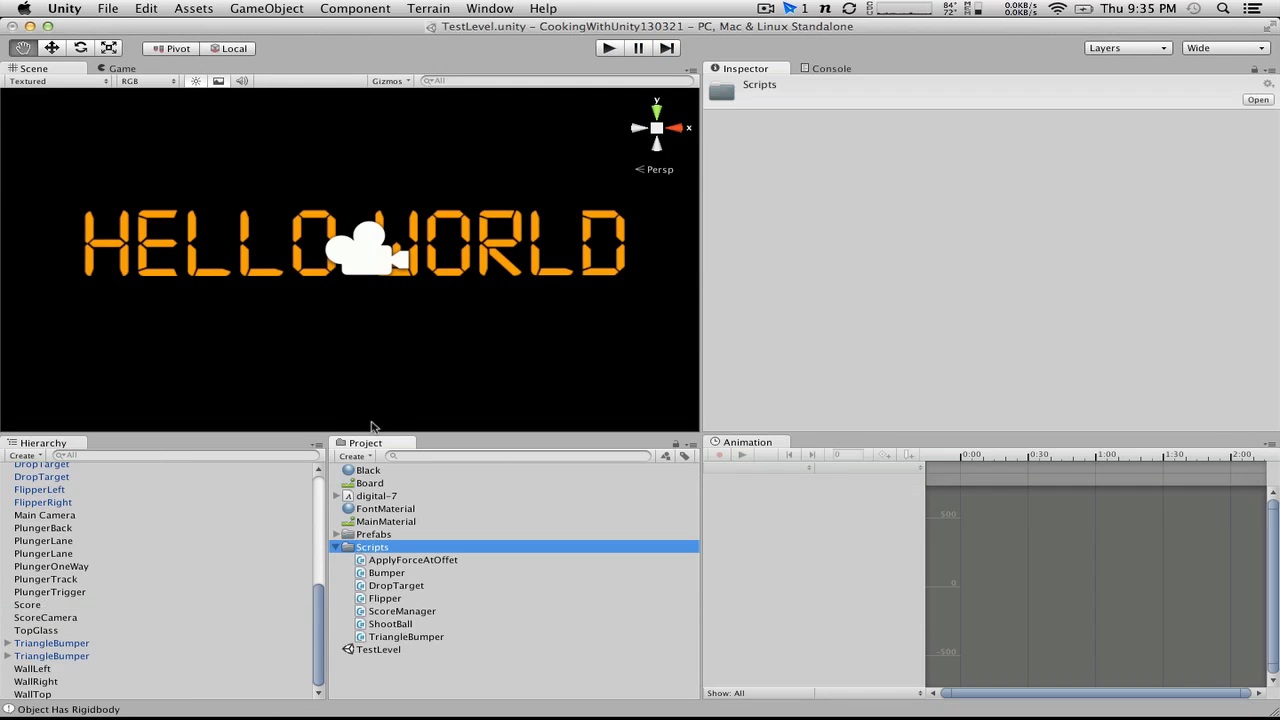
pyautogui.click(352, 456)
pyautogui.click(393, 514)
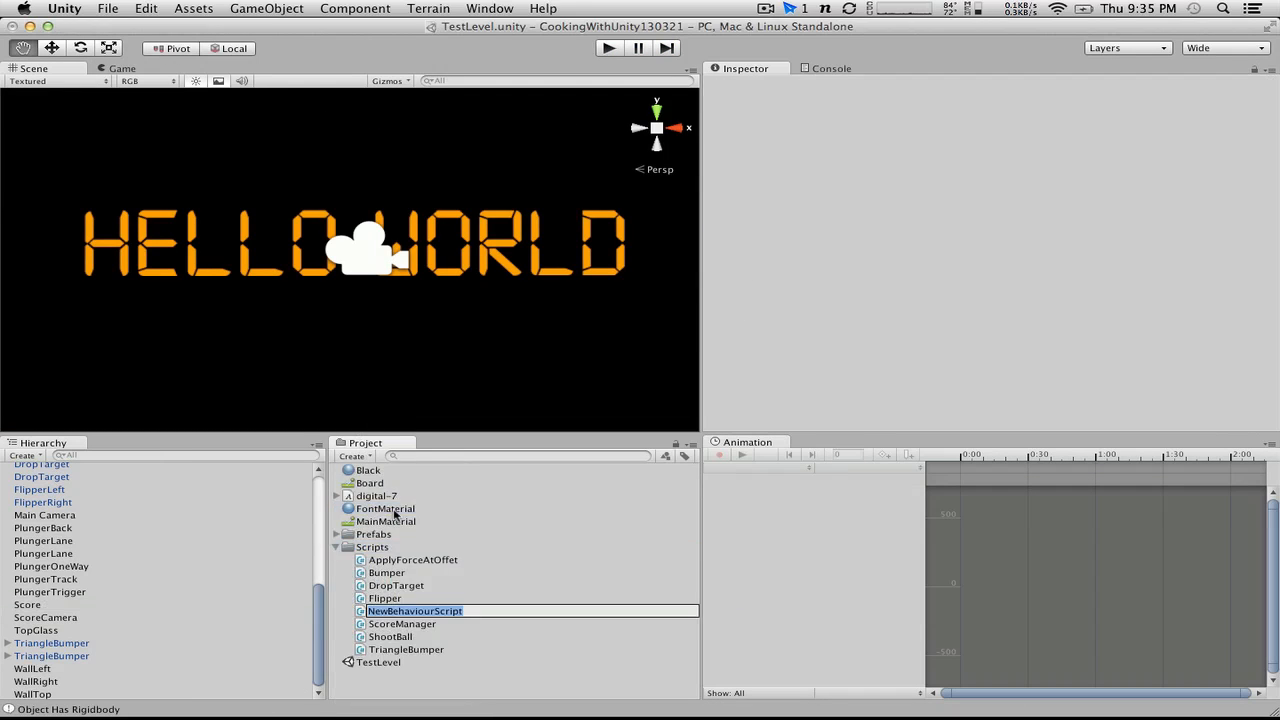
pyautogui.write('BallMana')
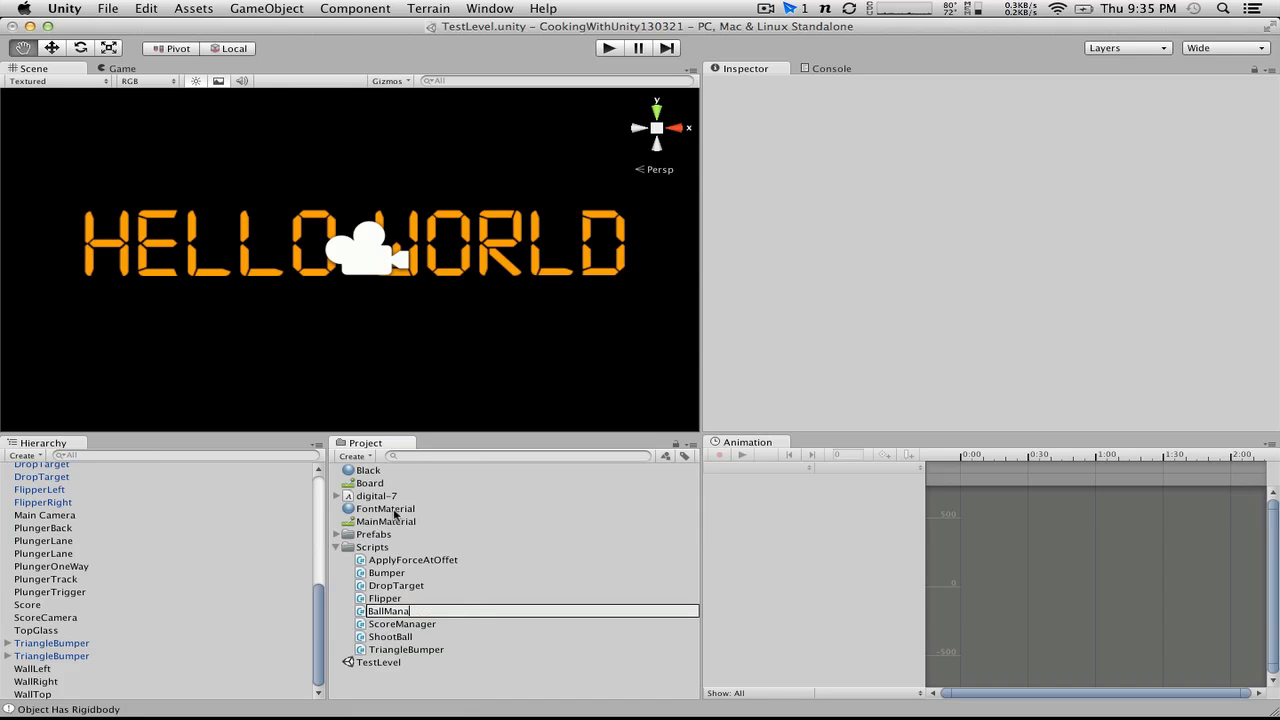
pyautogui.write('ger')
pyautogui.press('Return')
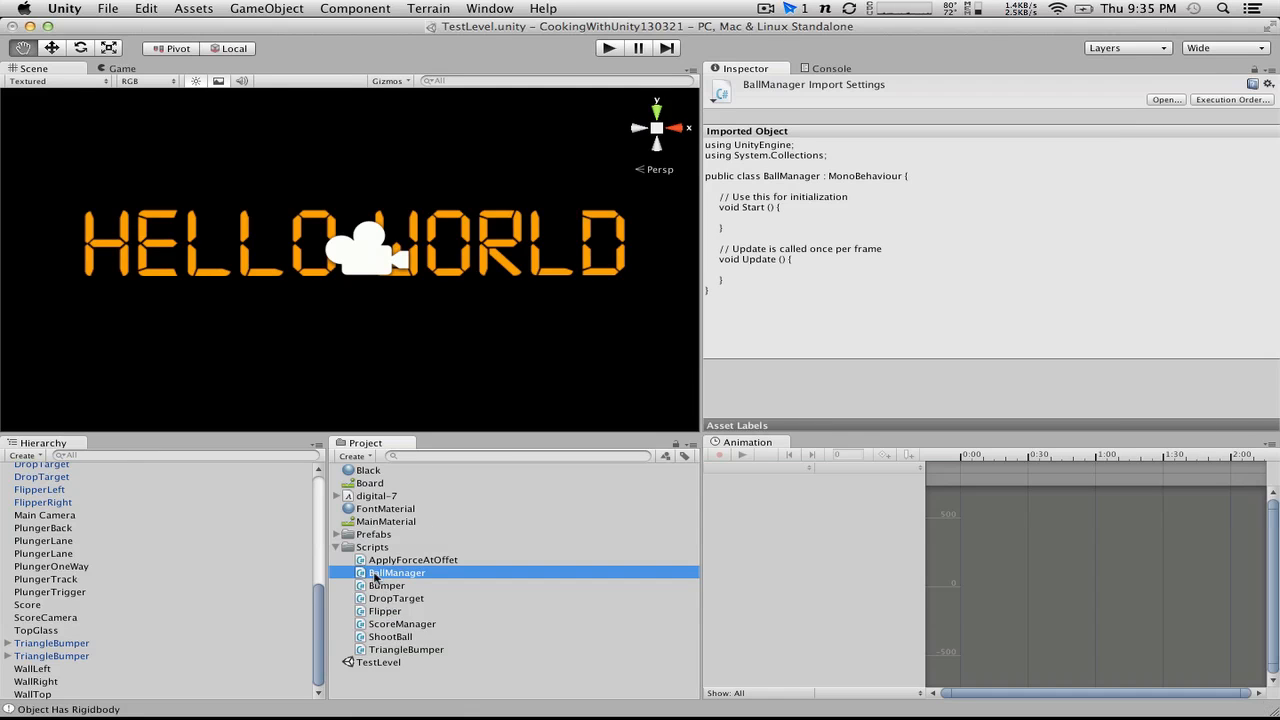
pyautogui.doubleClick(376, 575)
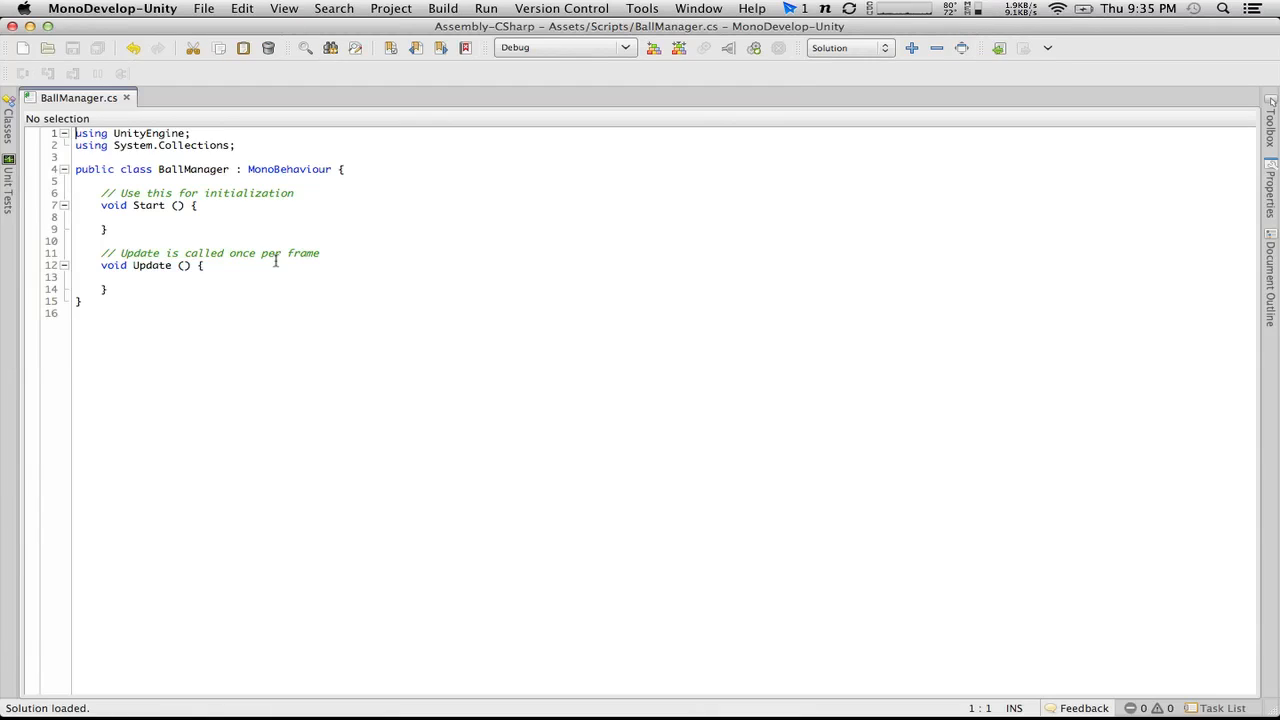
# Step: Put the BallManager class's opening brace on its own line and delete the default Start and Update methods with their comments
pyautogui.moveTo(150, 289); pyautogui.dragTo(100, 183)
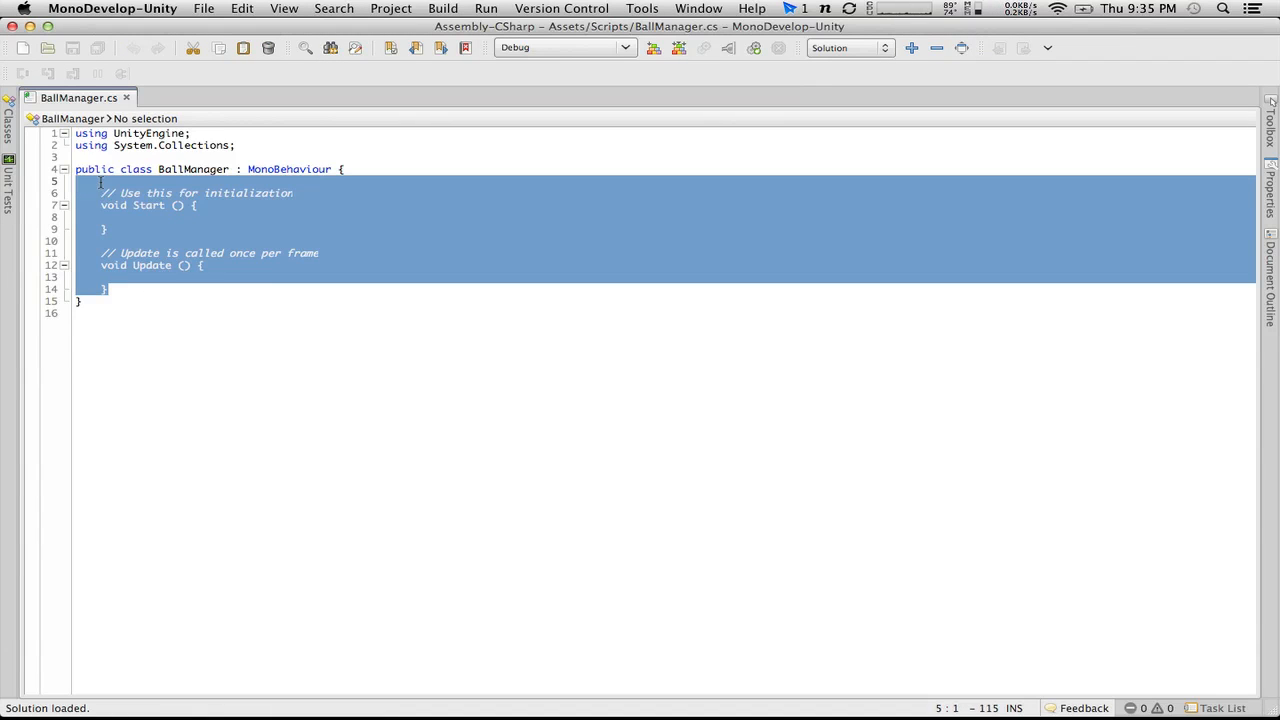
pyautogui.click(342, 170)
pyautogui.press('BackSpace')
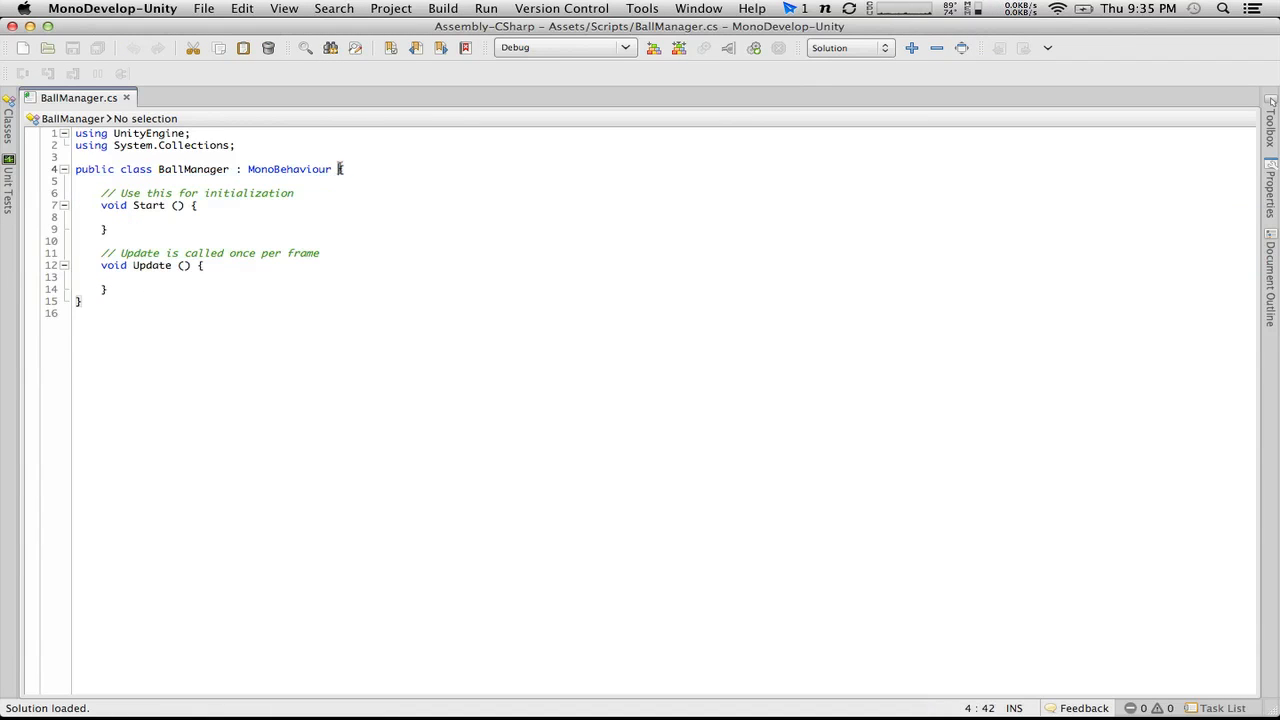
pyautogui.press('Return')
pyautogui.write('{')
pyautogui.moveTo(196, 300); pyautogui.dragTo(104, 194)
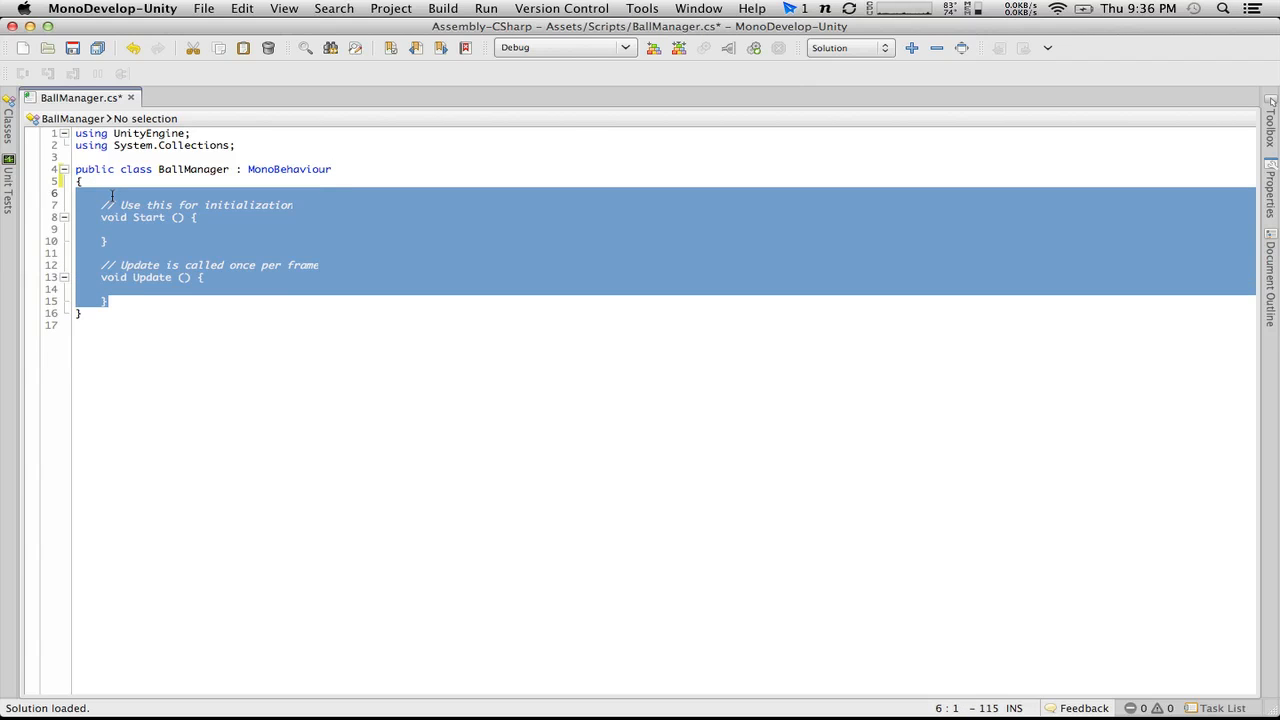
pyautogui.press('BackSpace')
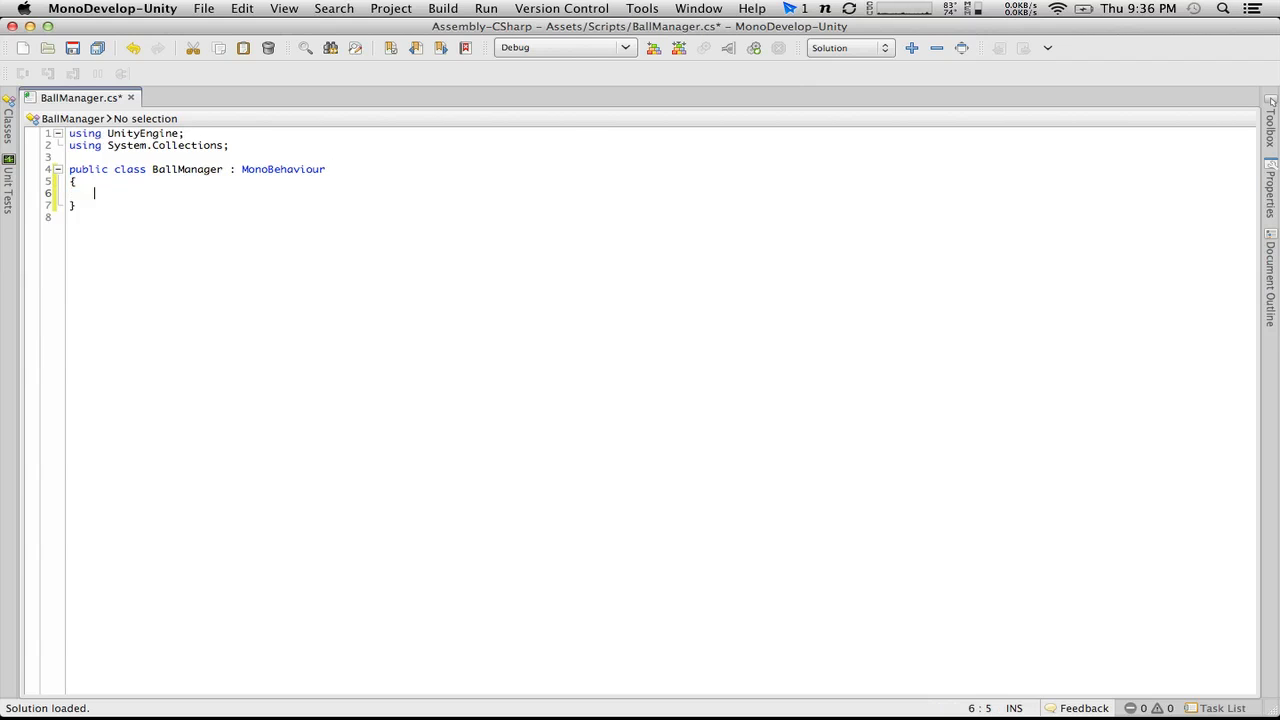
# Step: Declare a public GameObject field named ball in the BallManager class and begin a public static declaration below it
pyautogui.write('public GameObject')
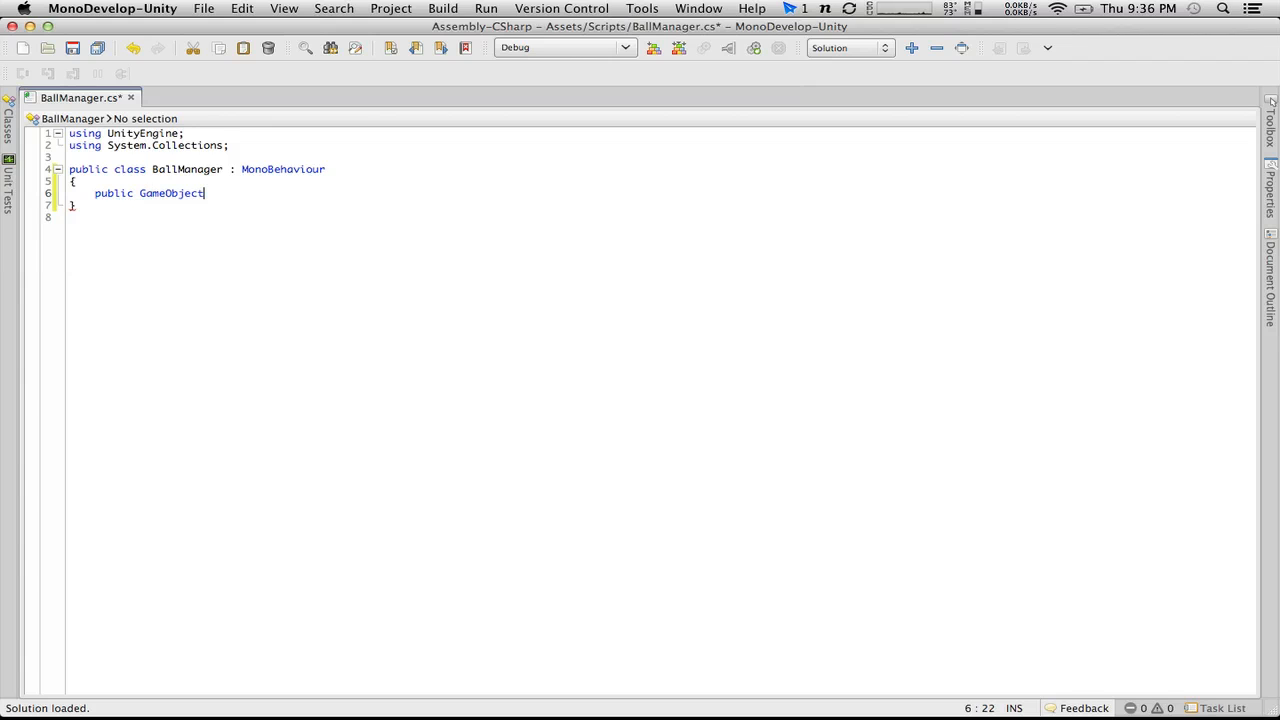
pyautogui.write(' ball;')
pyautogui.press('Return')
pyautogui.write('public s')
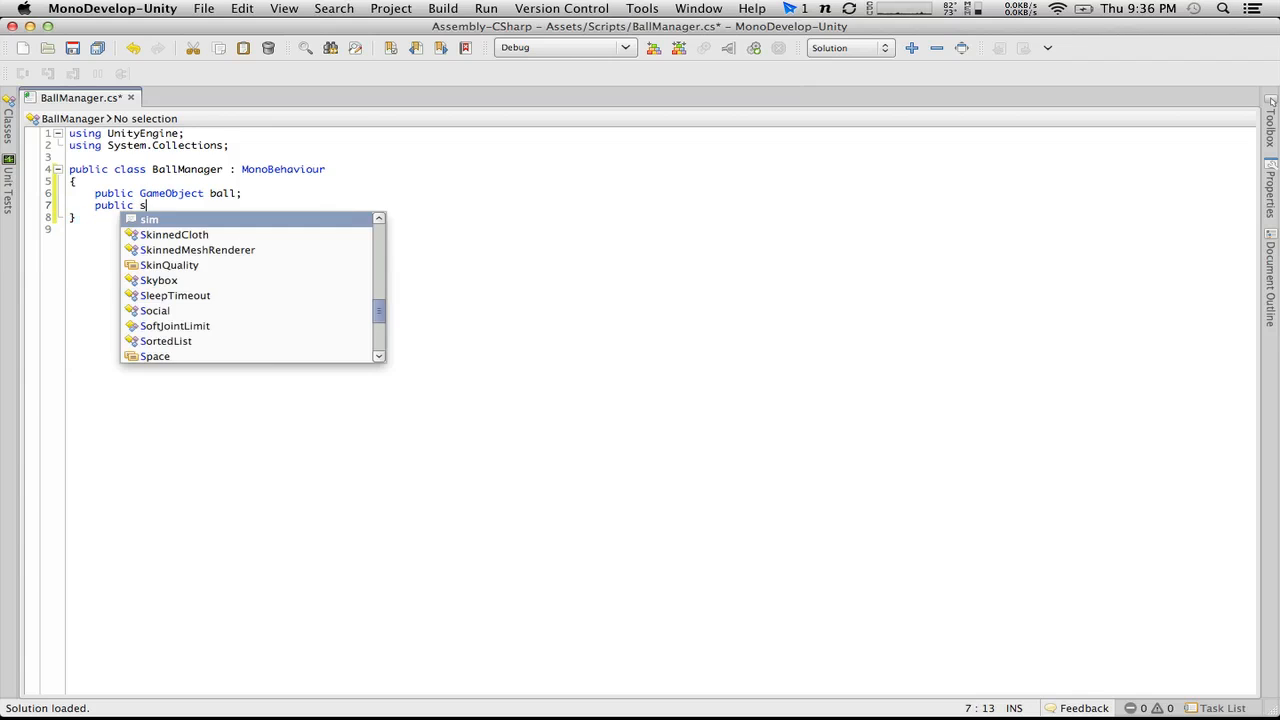
pyautogui.write('tatic int ballCoun')
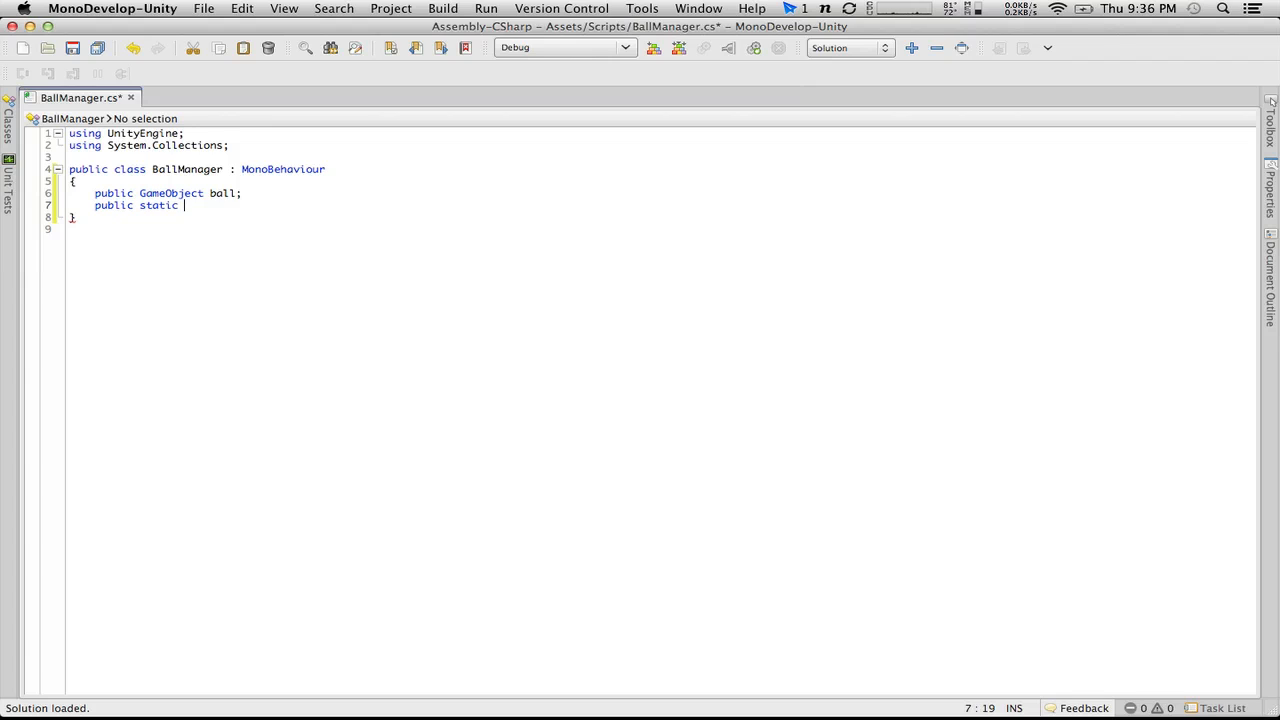
# Step: Complete the public static declaration as an int named lives with the value 3, and save the script
pyautogui.write('int')
pyautogui.write('allCou')
pyautogui.press('BackSpace')
pyautogui.press('BackSpace')
pyautogui.press('BackSpace')
pyautogui.press('BackSpace')
pyautogui.press('BackSpace')
pyautogui.press('BackSpace')
pyautogui.write('lives;')
pyautogui.press('Return')
pyautogui.press('Return')
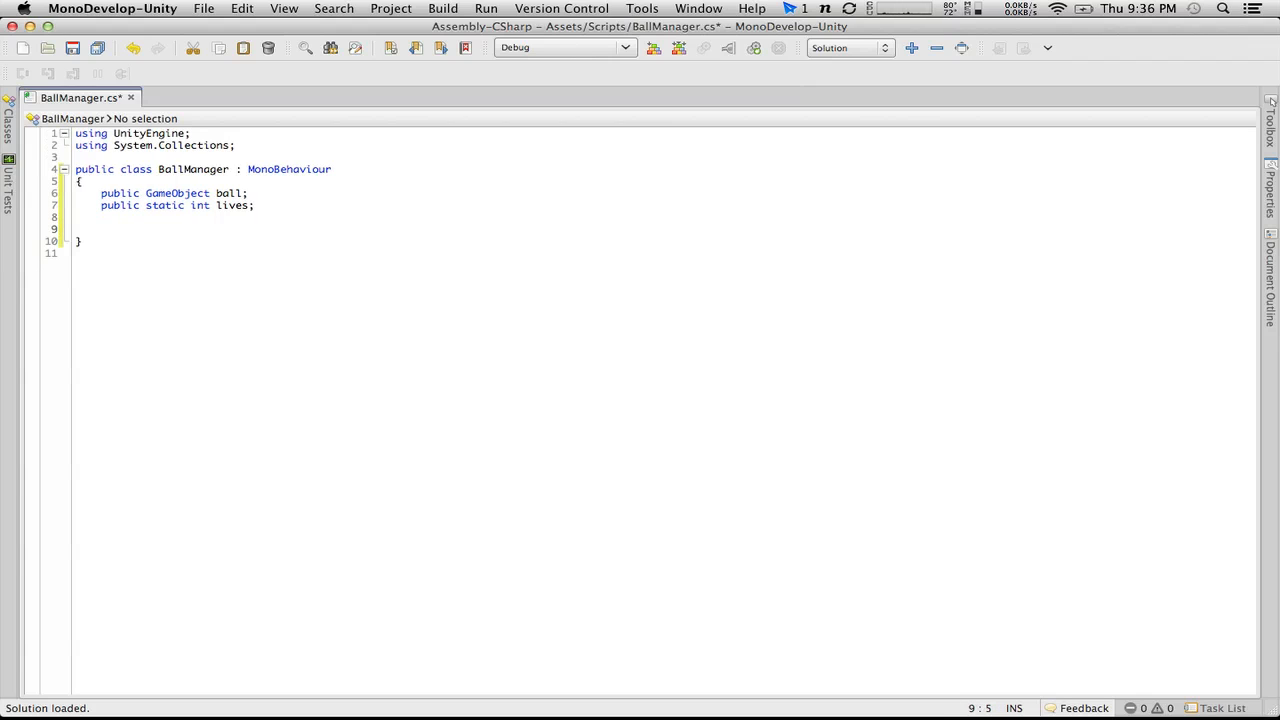
pyautogui.click(246, 205)
pyautogui.write('= 3')
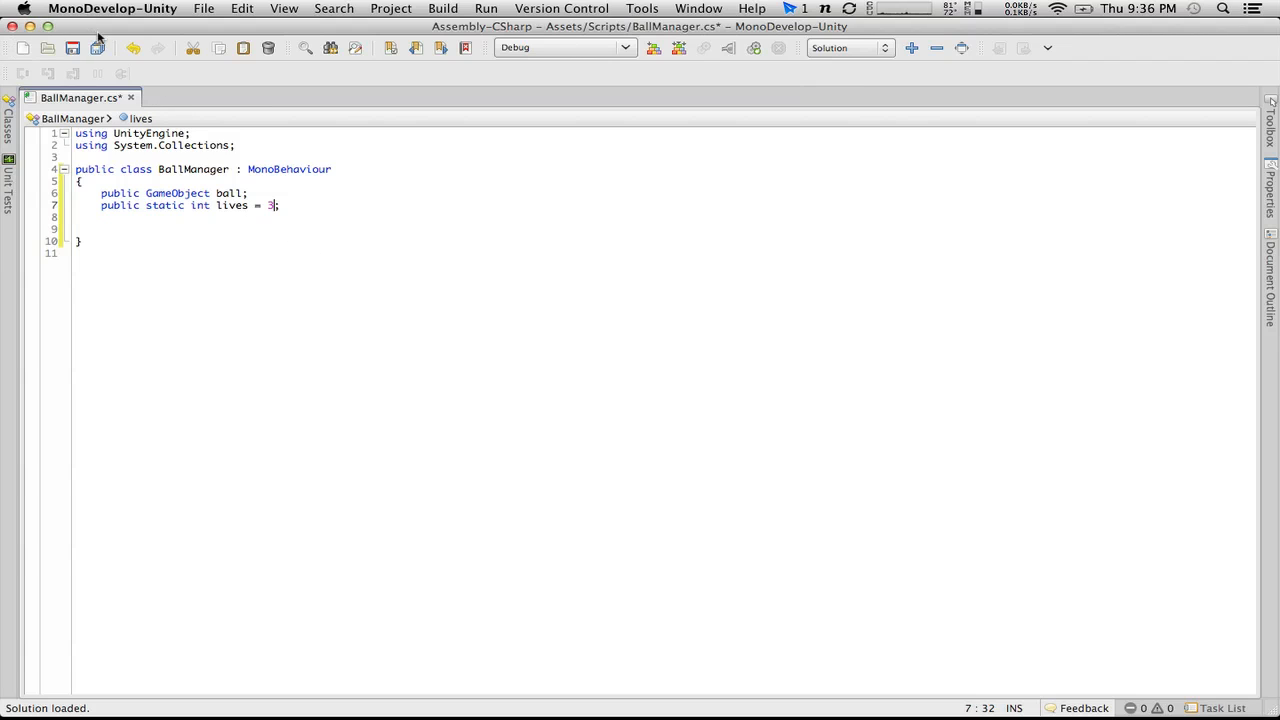
pyautogui.click(97, 46)
# Step: Add an empty void Update() method with its braces on their own lines below the BallManager fields
pyautogui.click(194, 228)
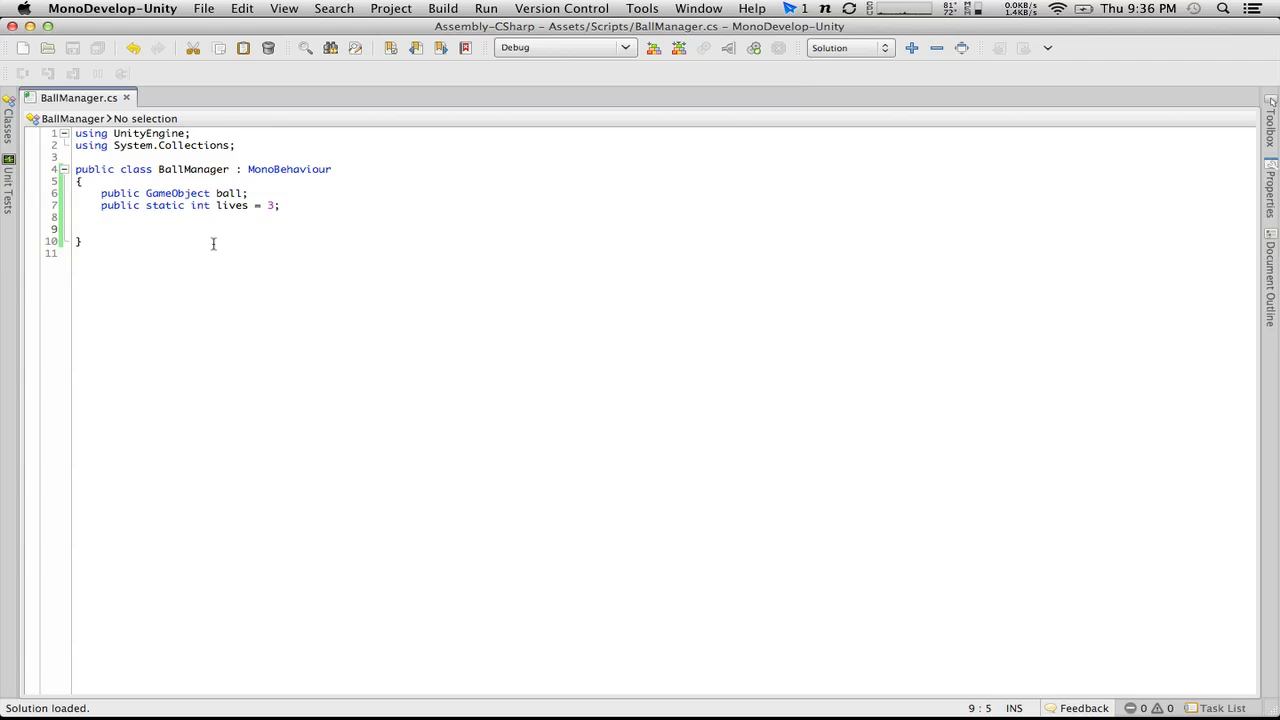
pyautogui.write('v')
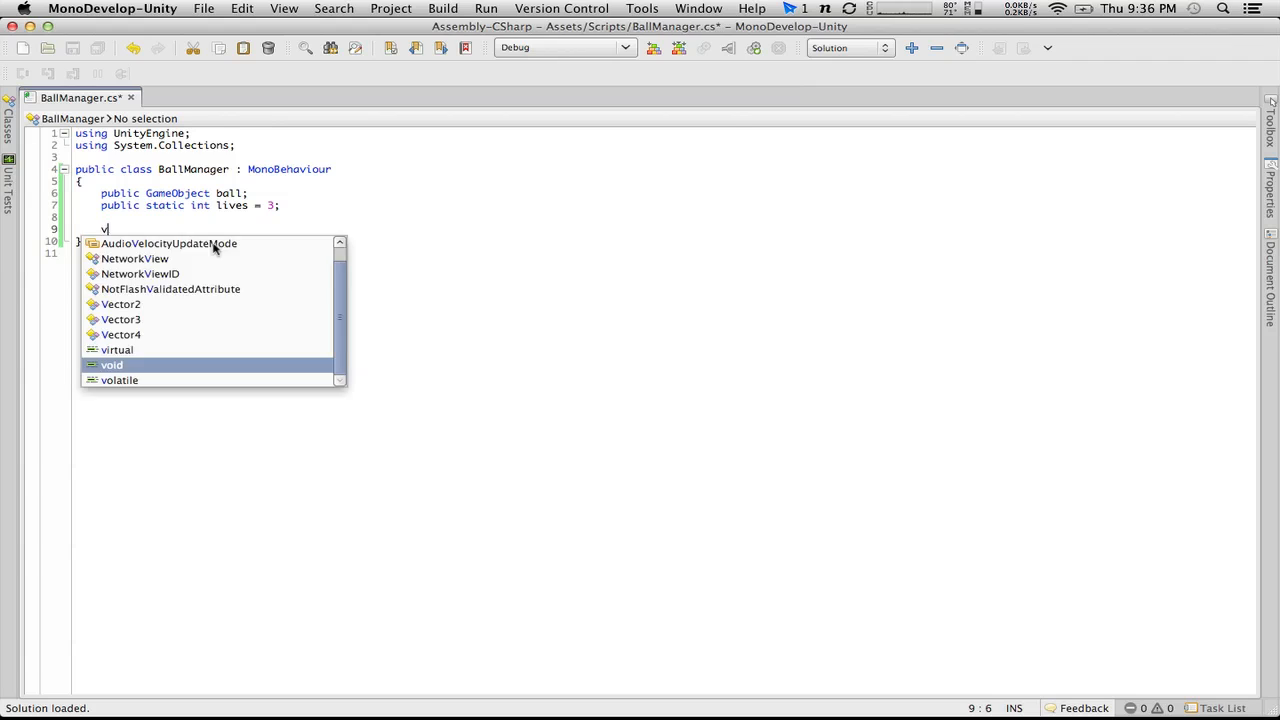
pyautogui.write('oid Update()')
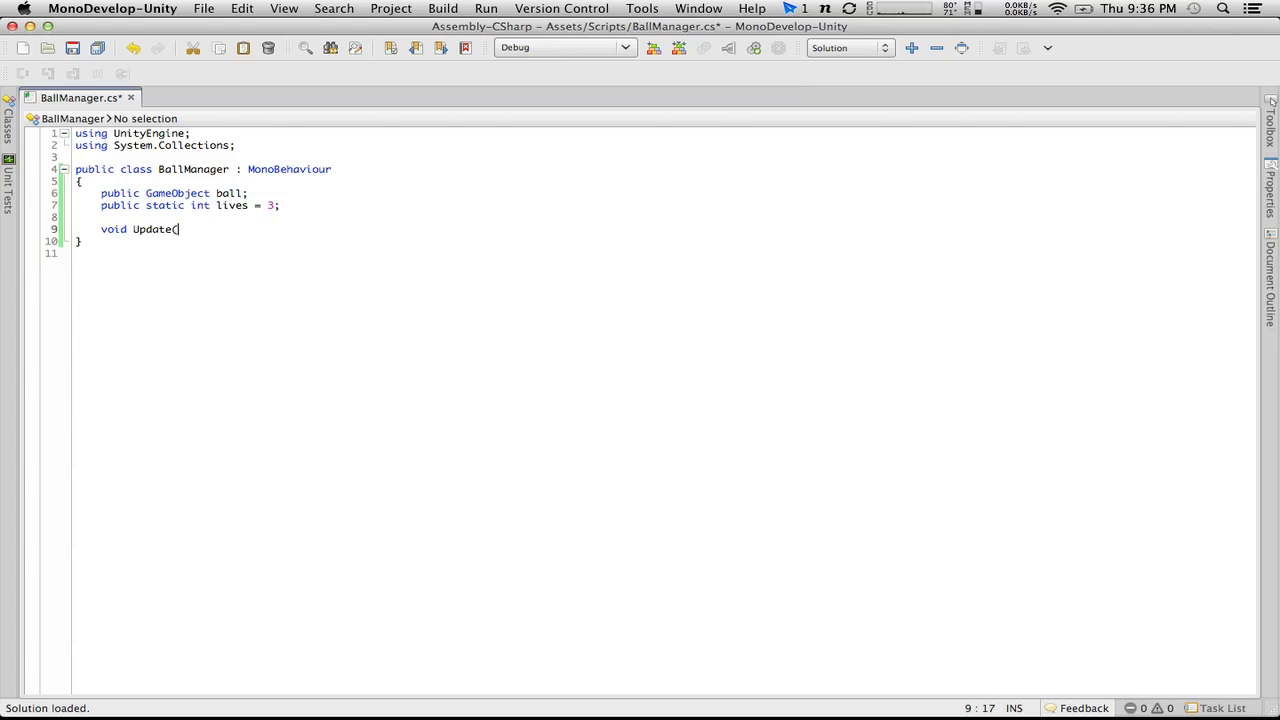
pyautogui.press('Return')
pyautogui.write('{')
pyautogui.press('Return')
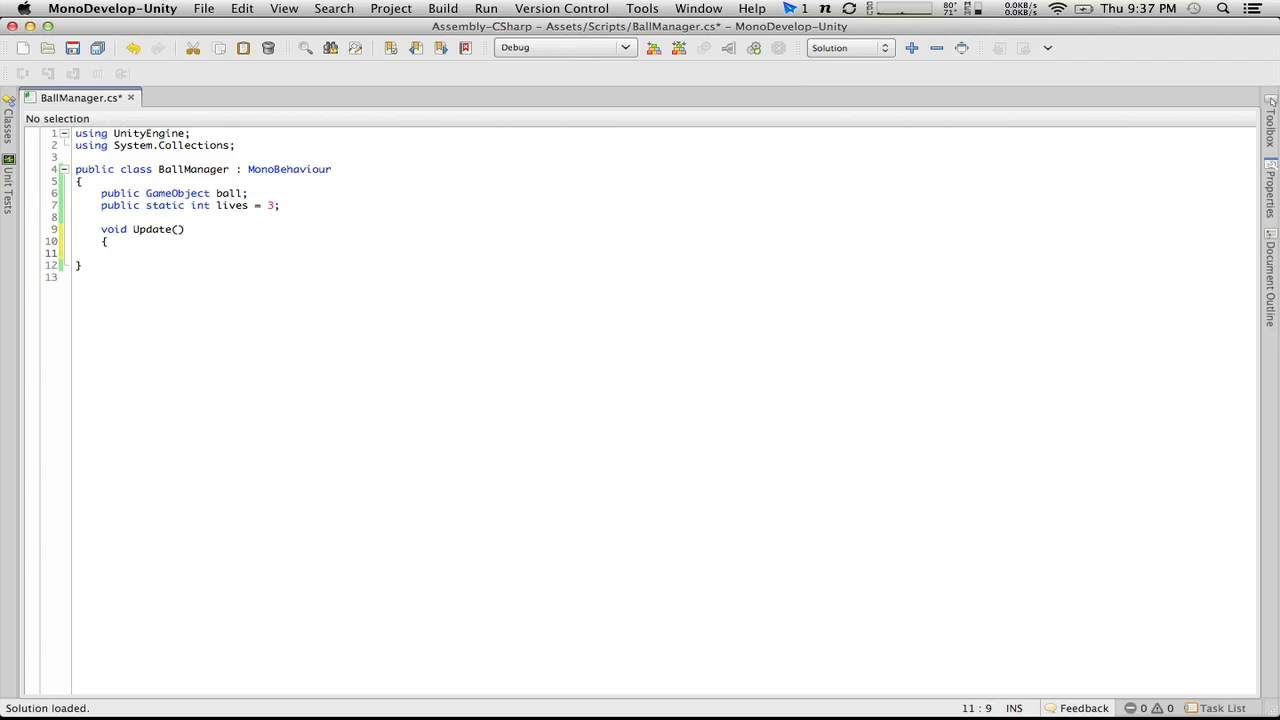
pyautogui.write('}')
pyautogui.press('Up')
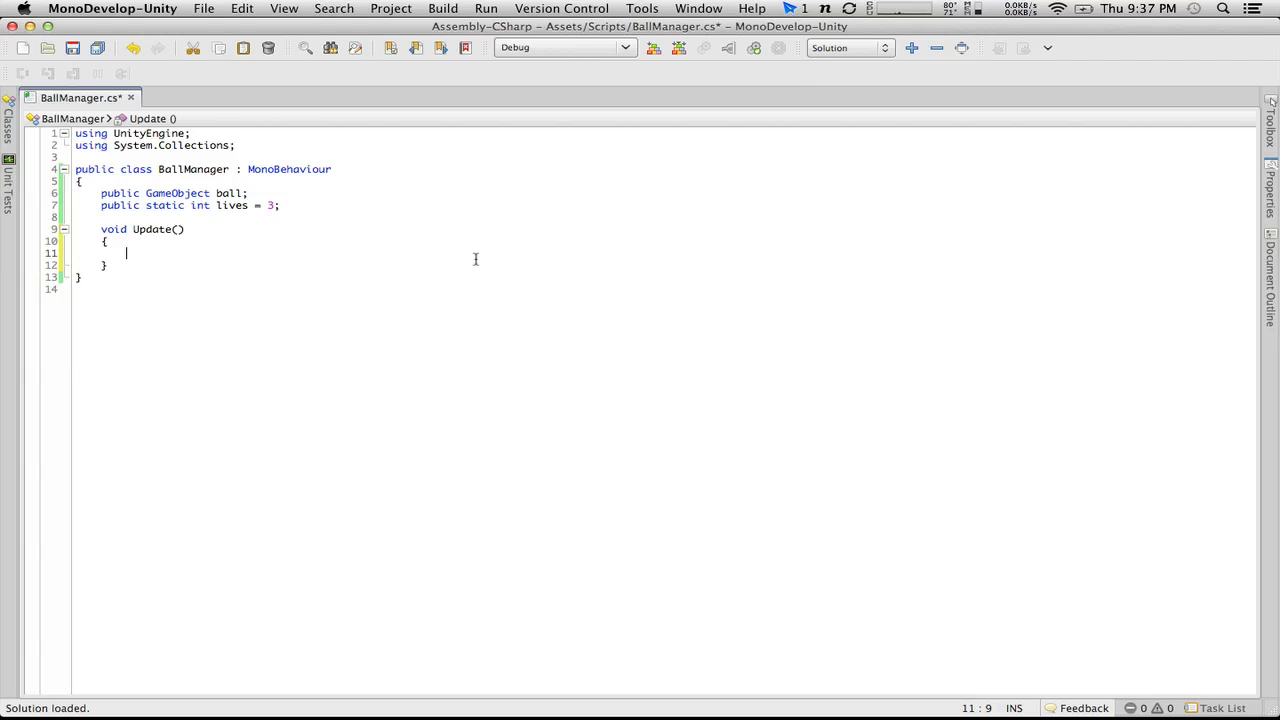
# Step: Write an if condition in Update that checks !GameObject.FindGameObjectWithTag("Ball")
pyautogui.write('if')
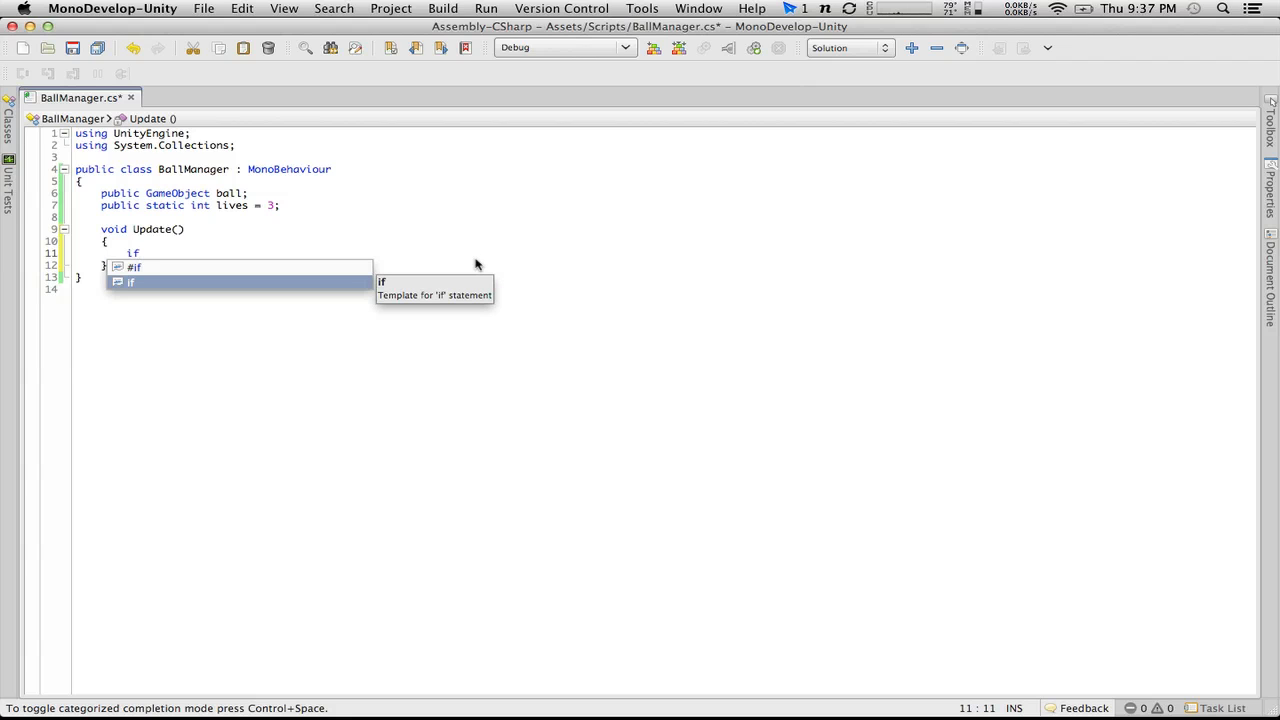
pyautogui.press('BackSpace')
pyautogui.press('BackSpace')
pyautogui.write('if(')
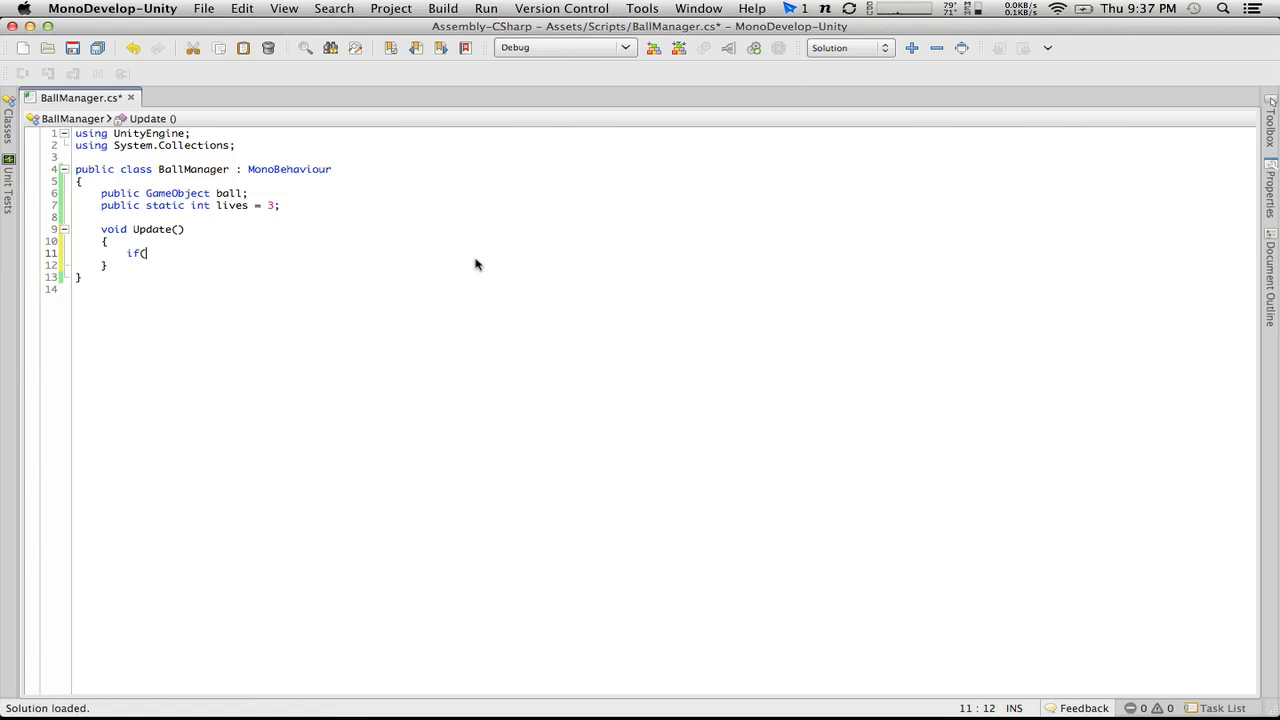
pyautogui.write('Game')
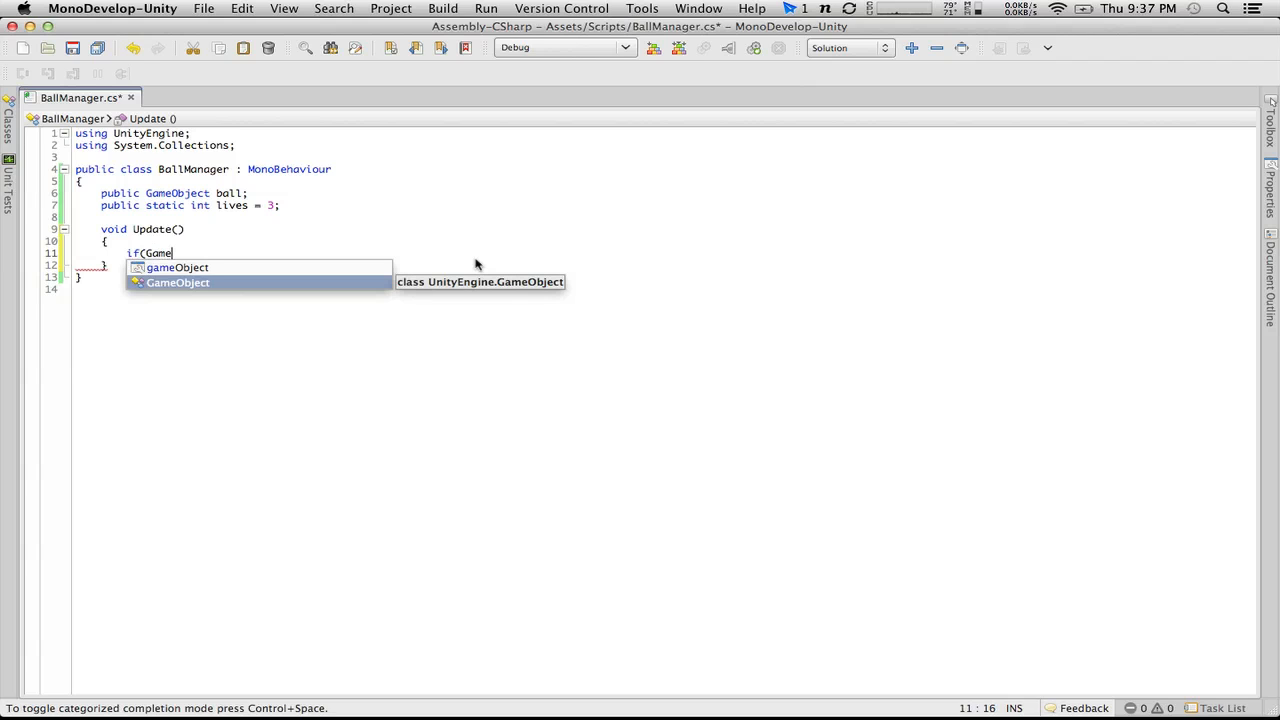
pyautogui.press('Return')
pyautogui.press('BackSpace')
pyautogui.press('BackSpace')
pyautogui.press('BackSpace')
pyautogui.press('BackSpace')
pyautogui.press('BackSpace')
pyautogui.press('BackSpace')
pyautogui.press('BackSpace')
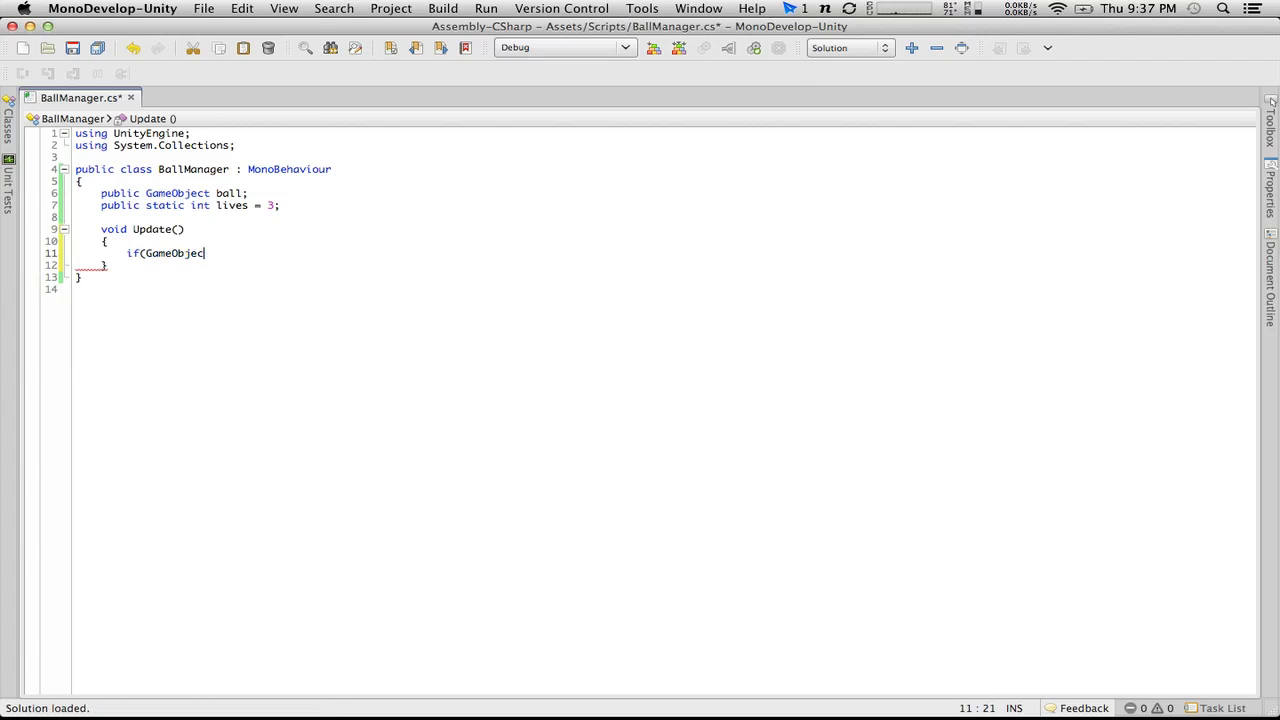
pyautogui.write('!Game')
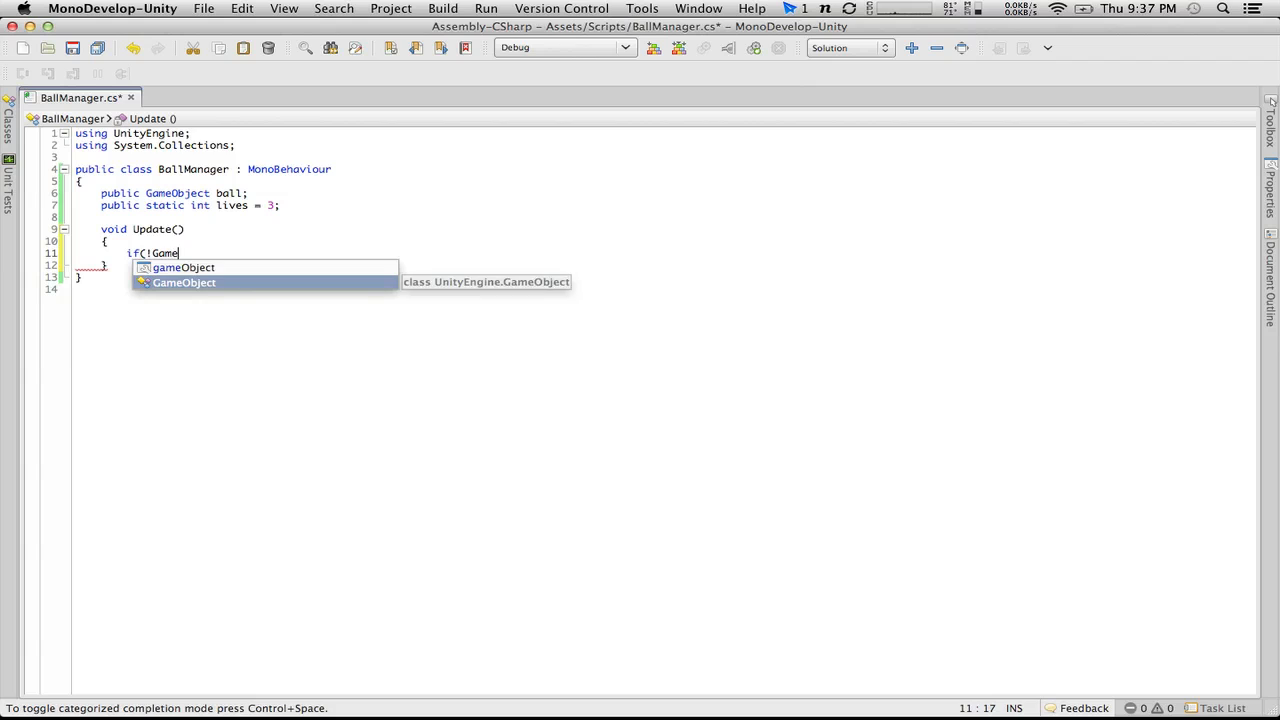
pyautogui.press('Return')
pyautogui.write('.find')
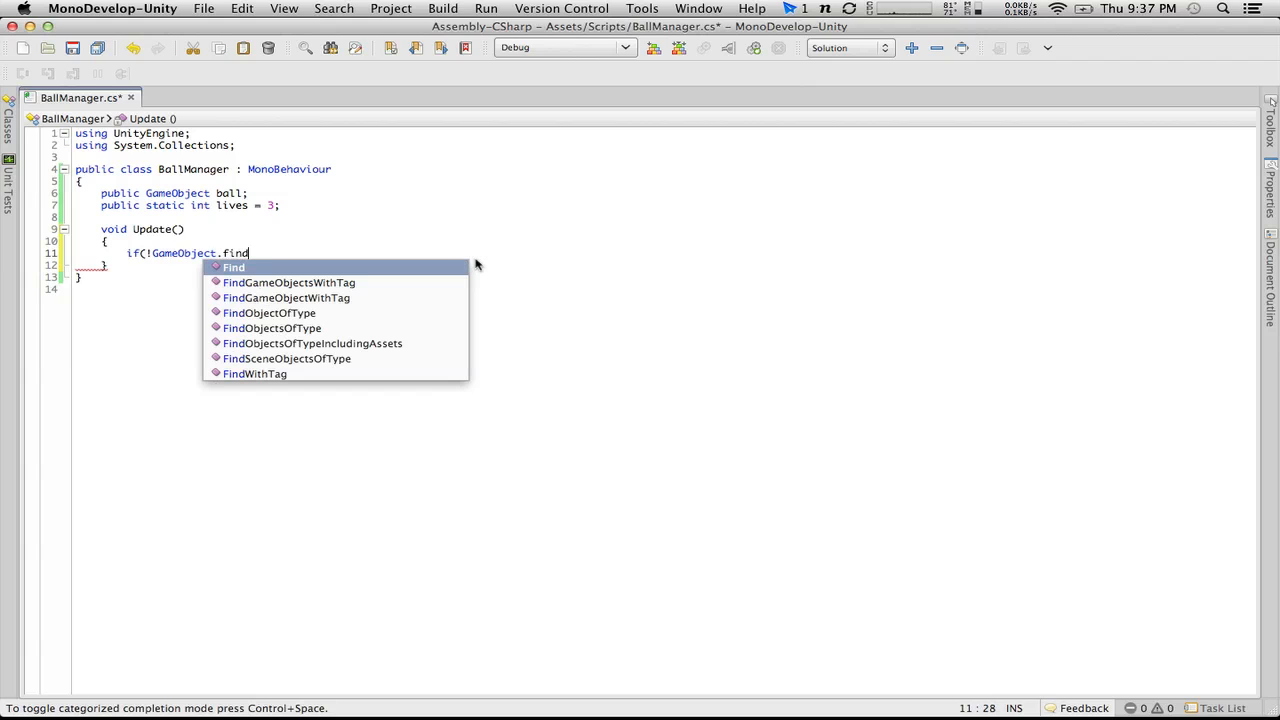
pyautogui.press('Down')
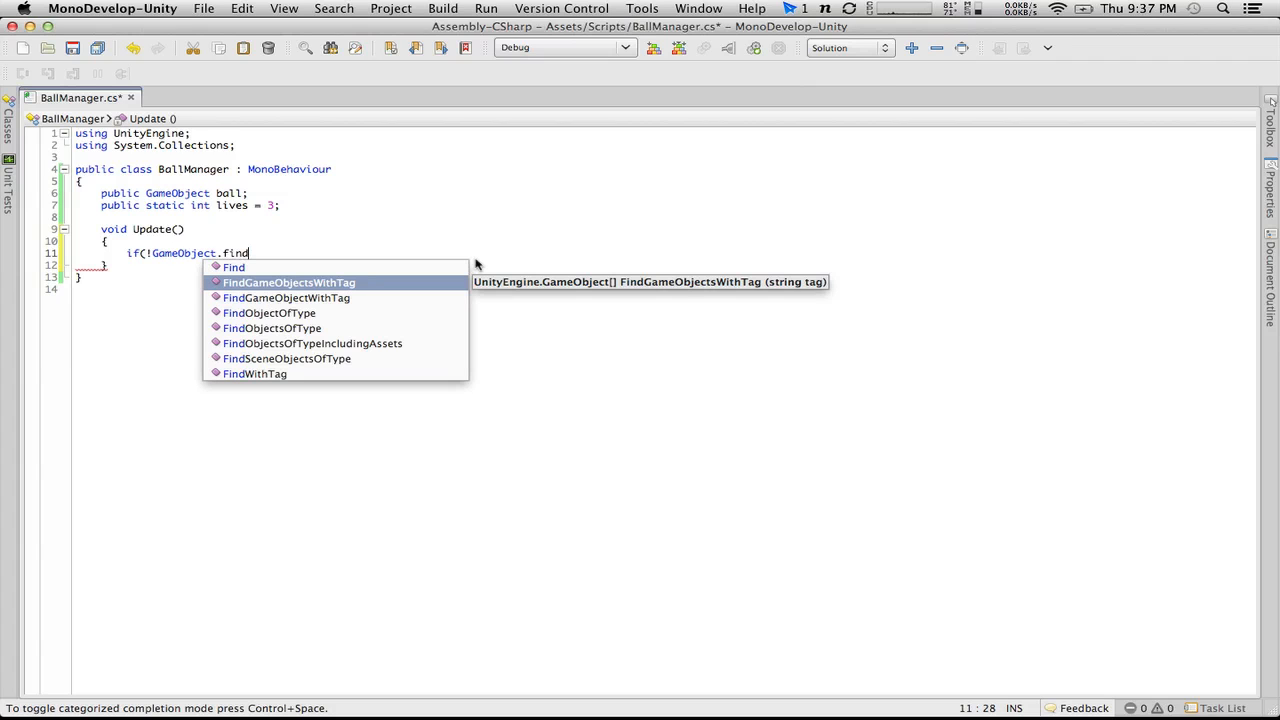
pyautogui.press('Down')
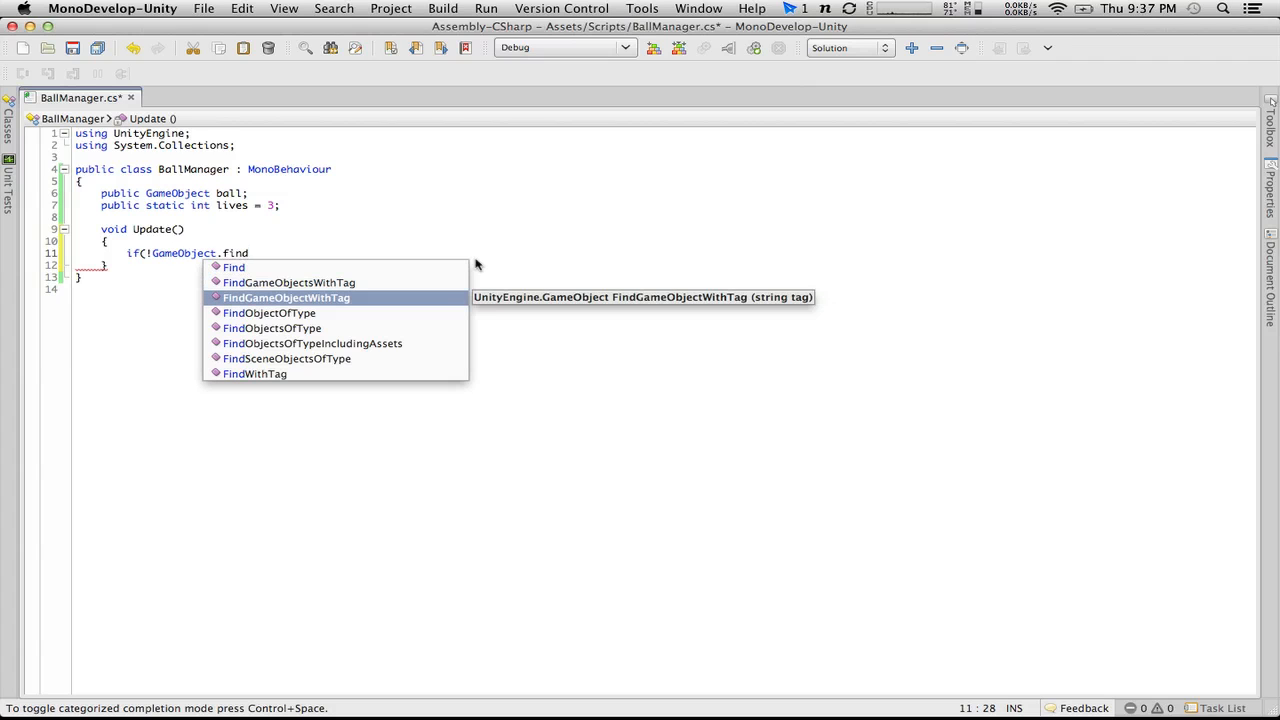
pyautogui.press('Return')
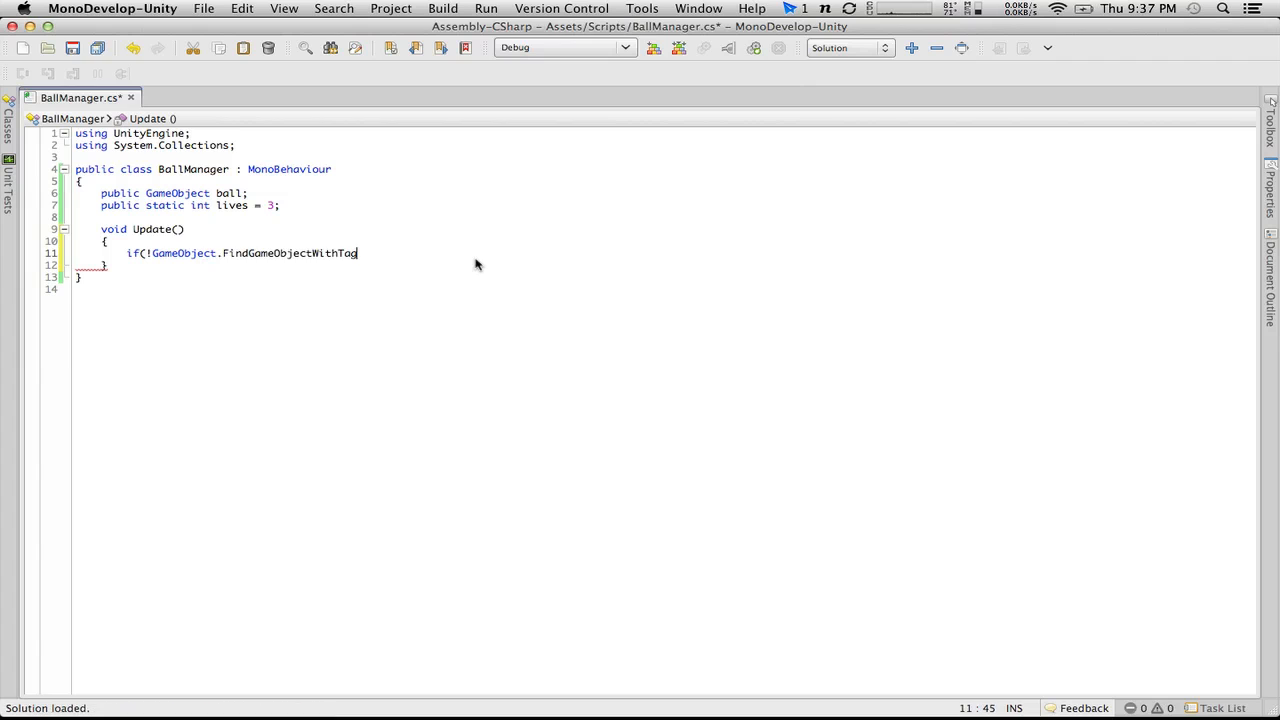
pyautogui.write('("')
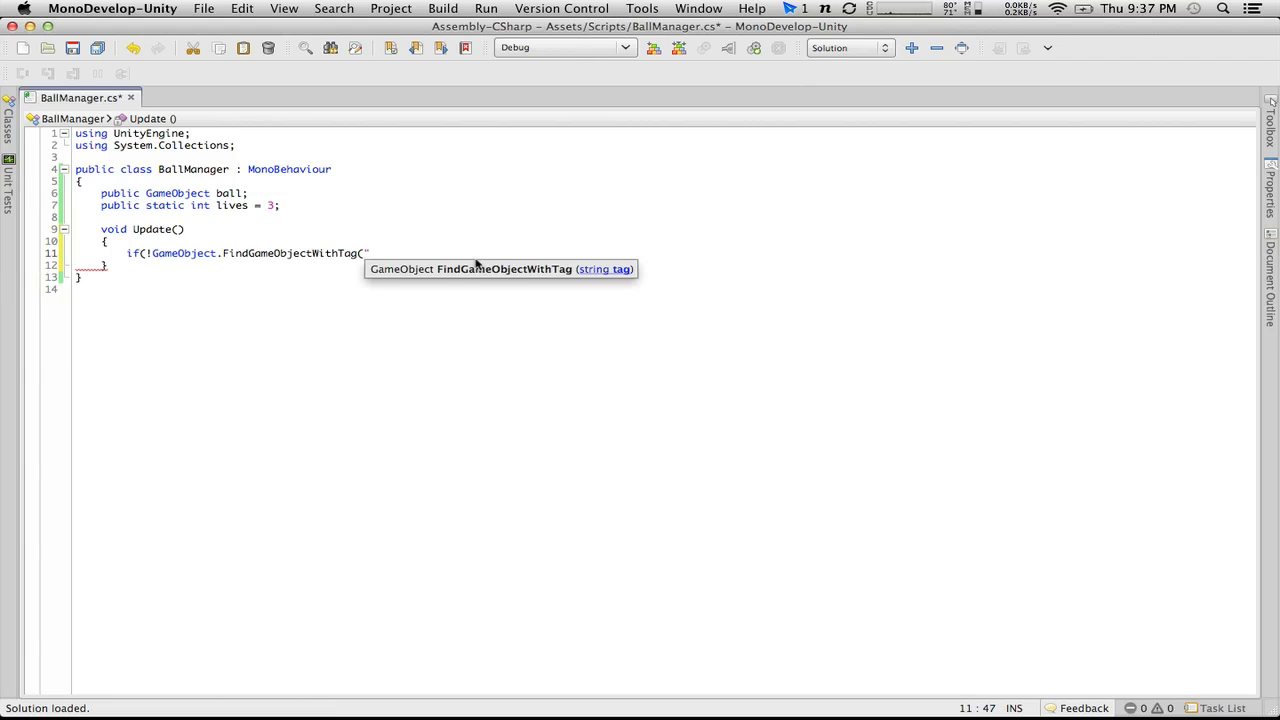
pyautogui.write('Ball")')
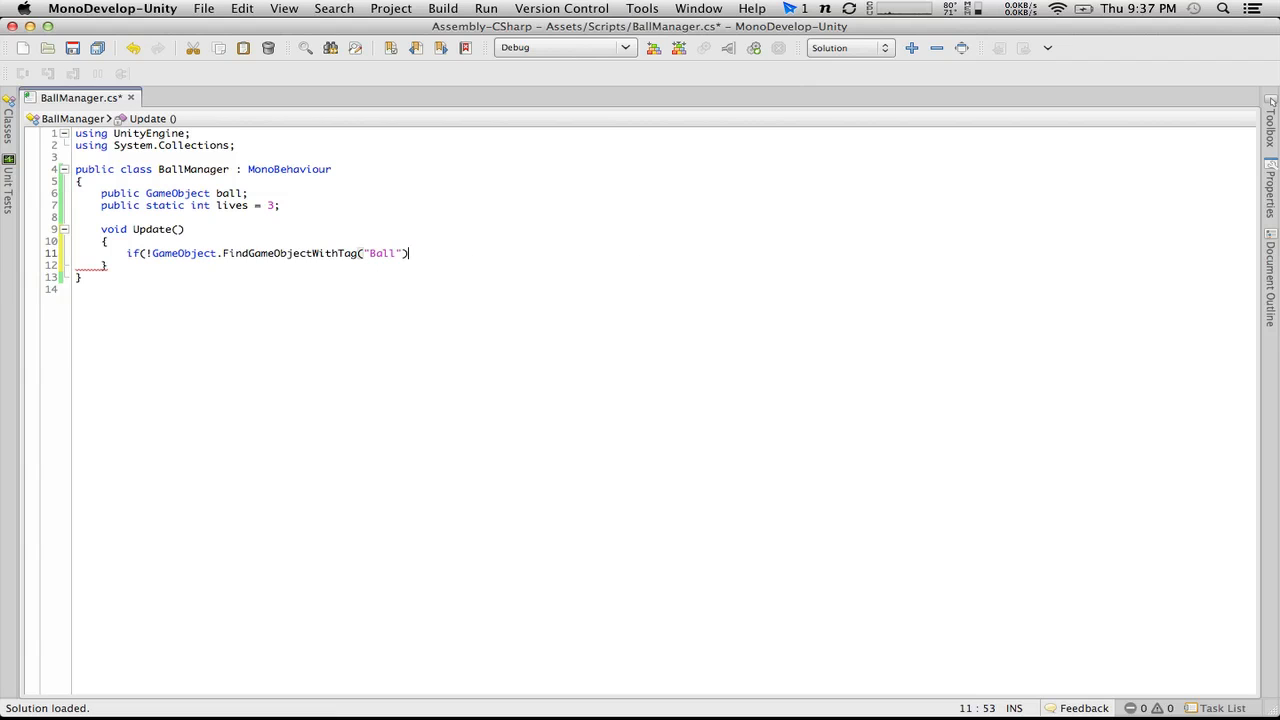
# Step: Add a braced block under the Ball tag condition and close the if statement's outer parenthesis
pyautogui.press('Return')
pyautogui.write('{')
pyautogui.press('Return')
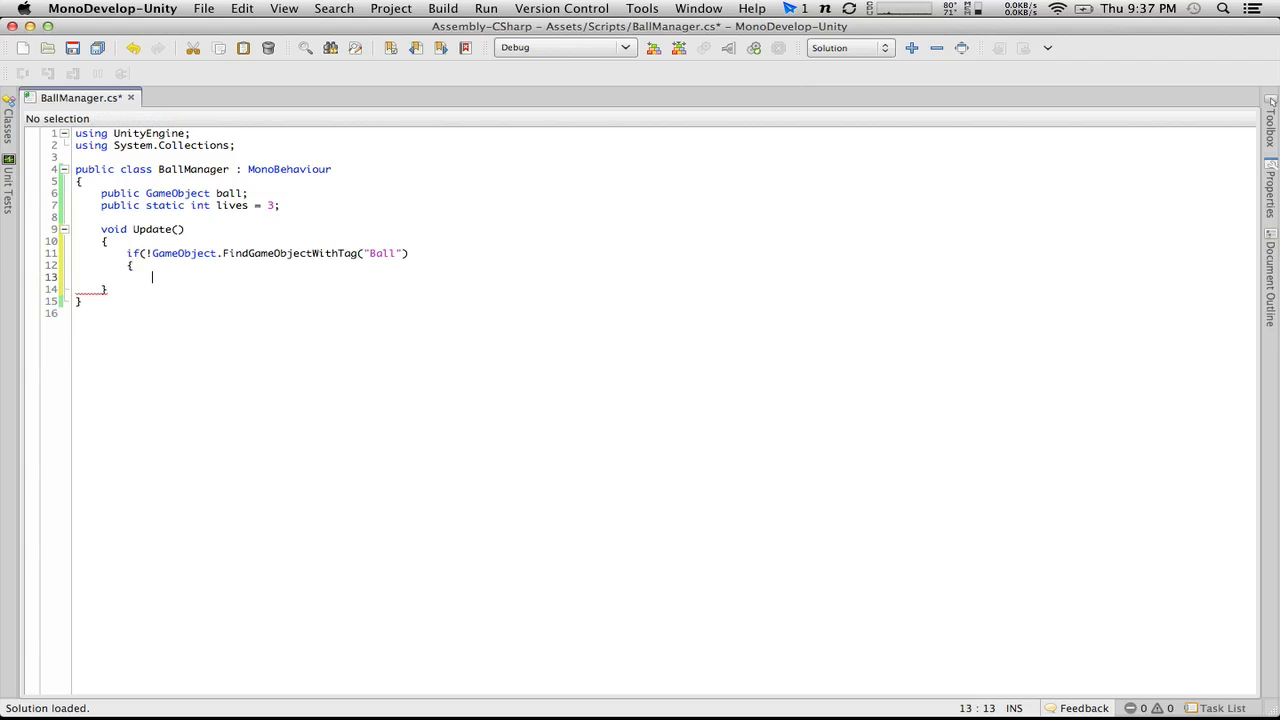
pyautogui.write('}')
pyautogui.click(449, 254)
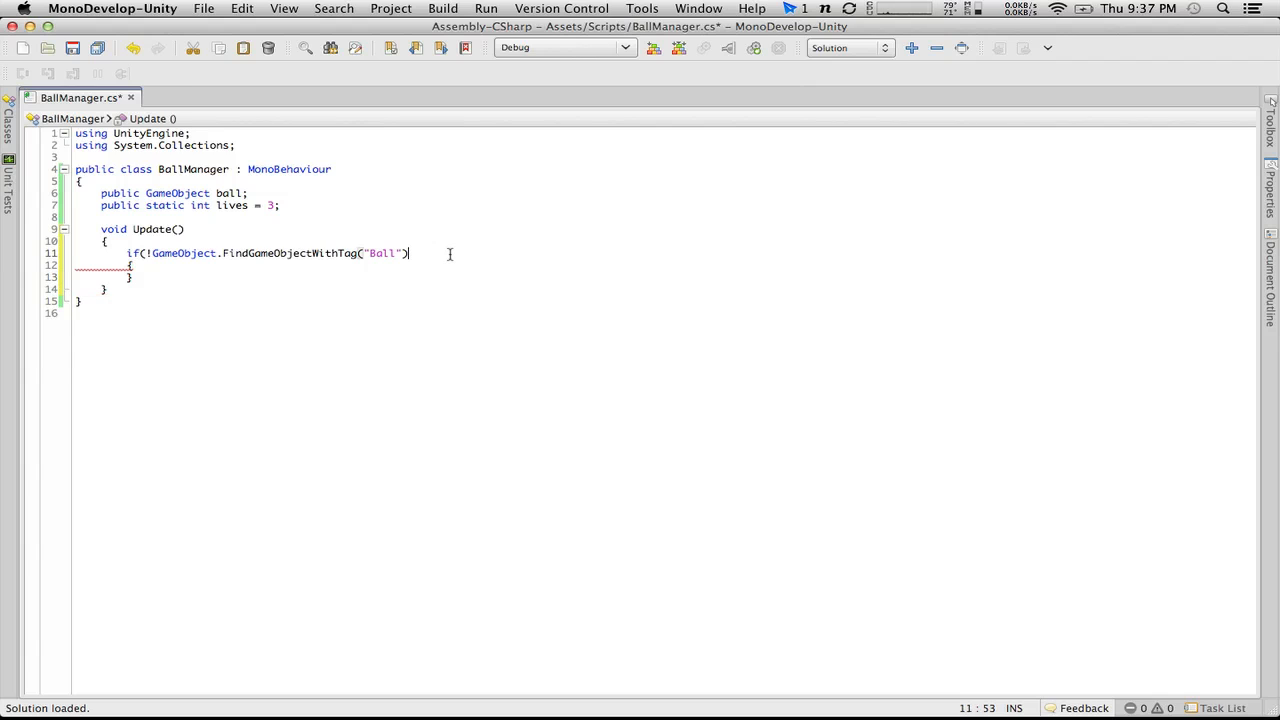
pyautogui.write(')')
# Step: Decrement the counter with lives--; inside the if block and leave an empty line below it
pyautogui.click(308, 272)
pyautogui.press('Up')
pyautogui.press('Return')
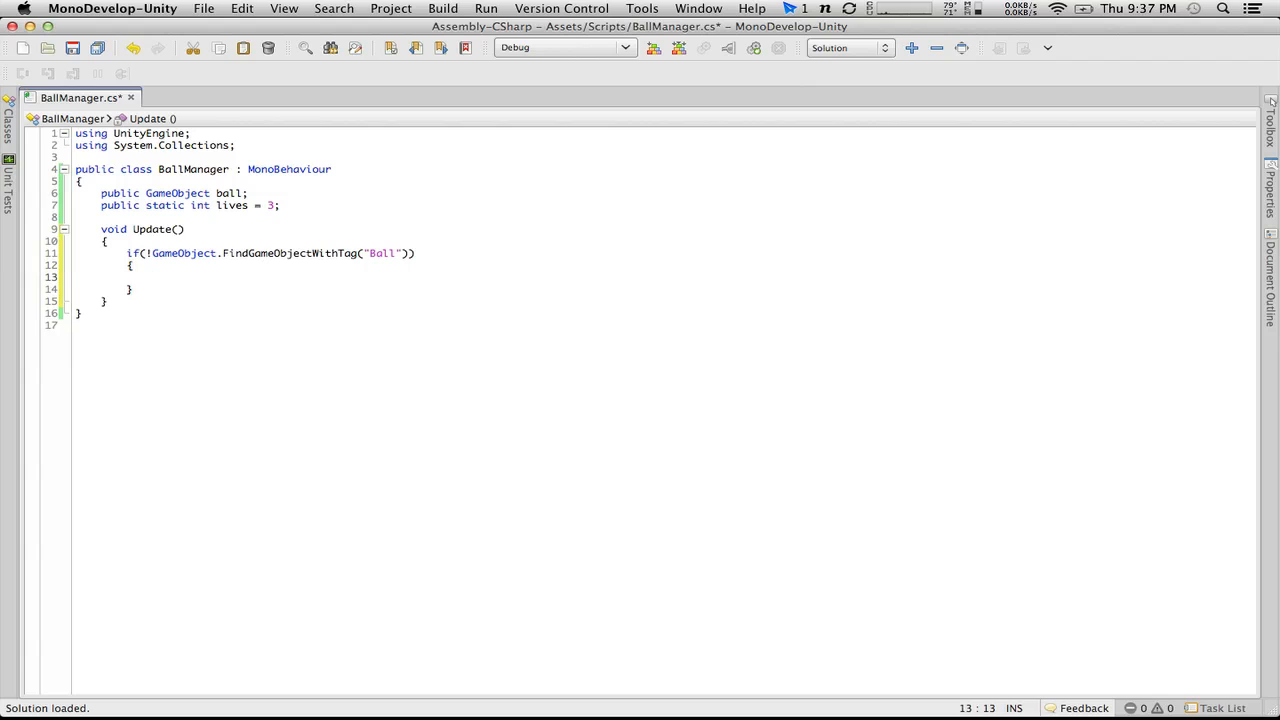
pyautogui.write('lives--')
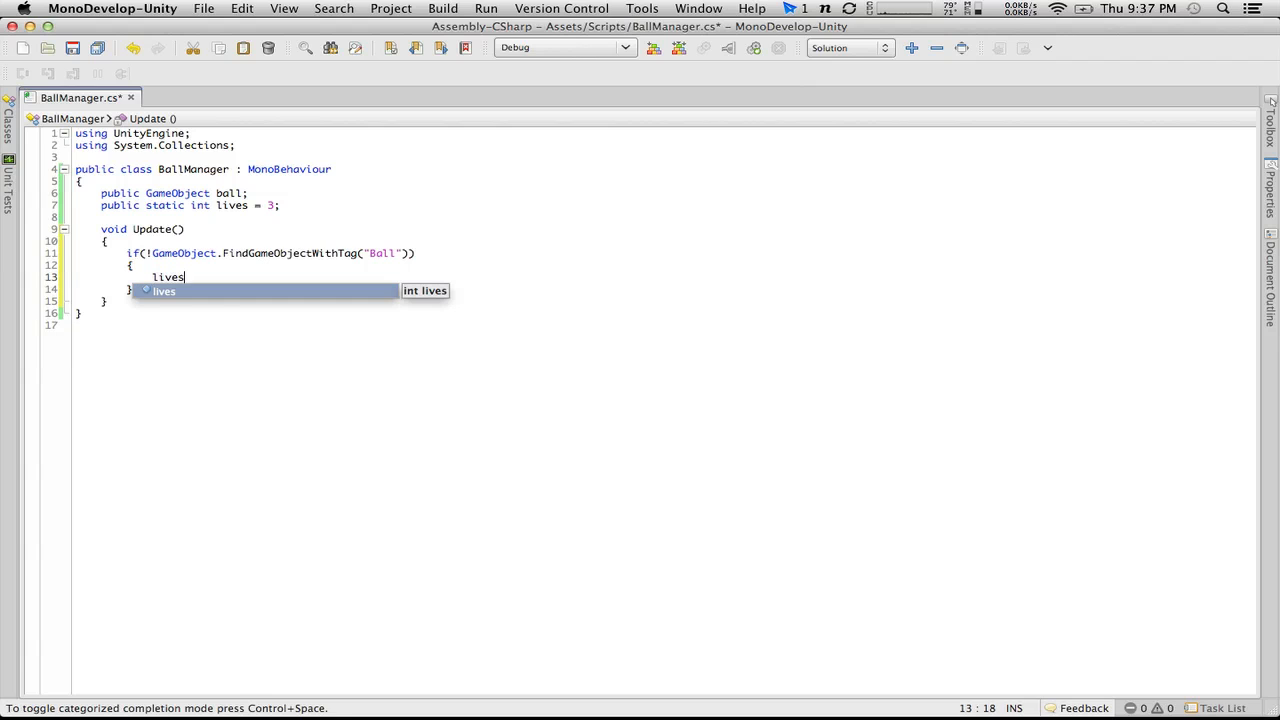
pyautogui.press('BackSpace')
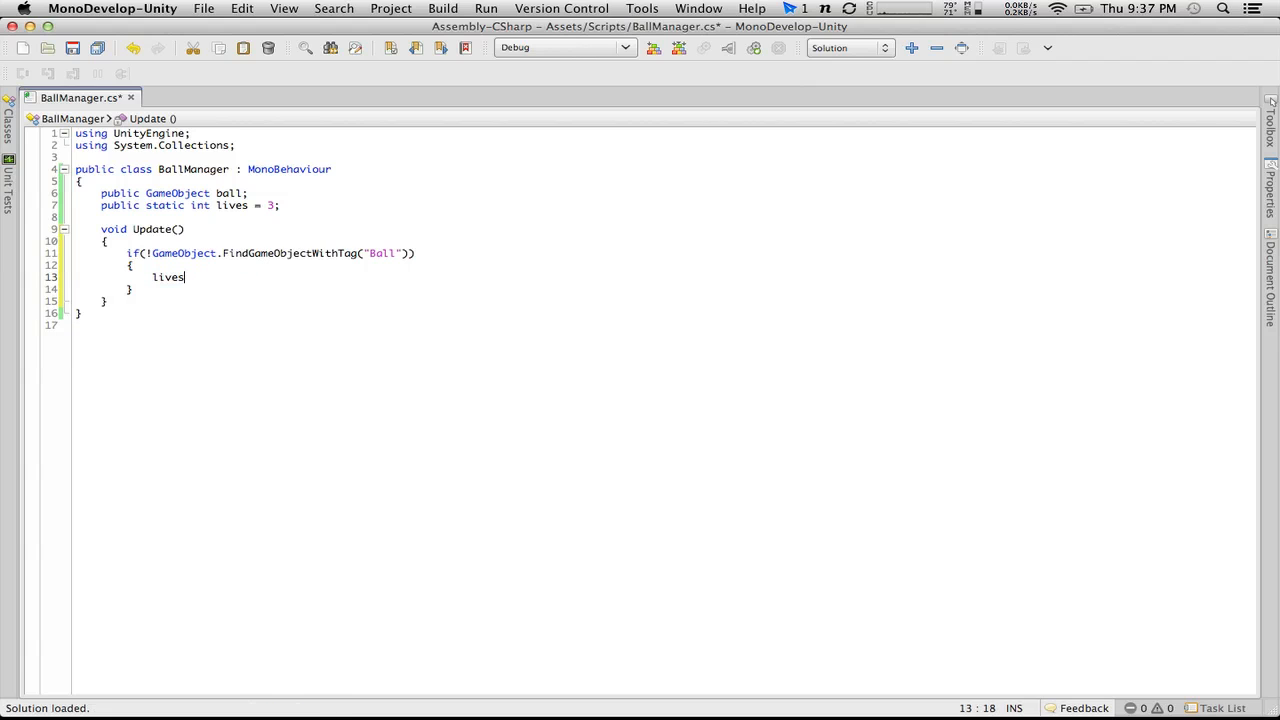
pyautogui.write('--;')
pyautogui.press('Return')
# Step: Declare a public Transform field named spawnPosition below the lives field
pyautogui.click(308, 205)
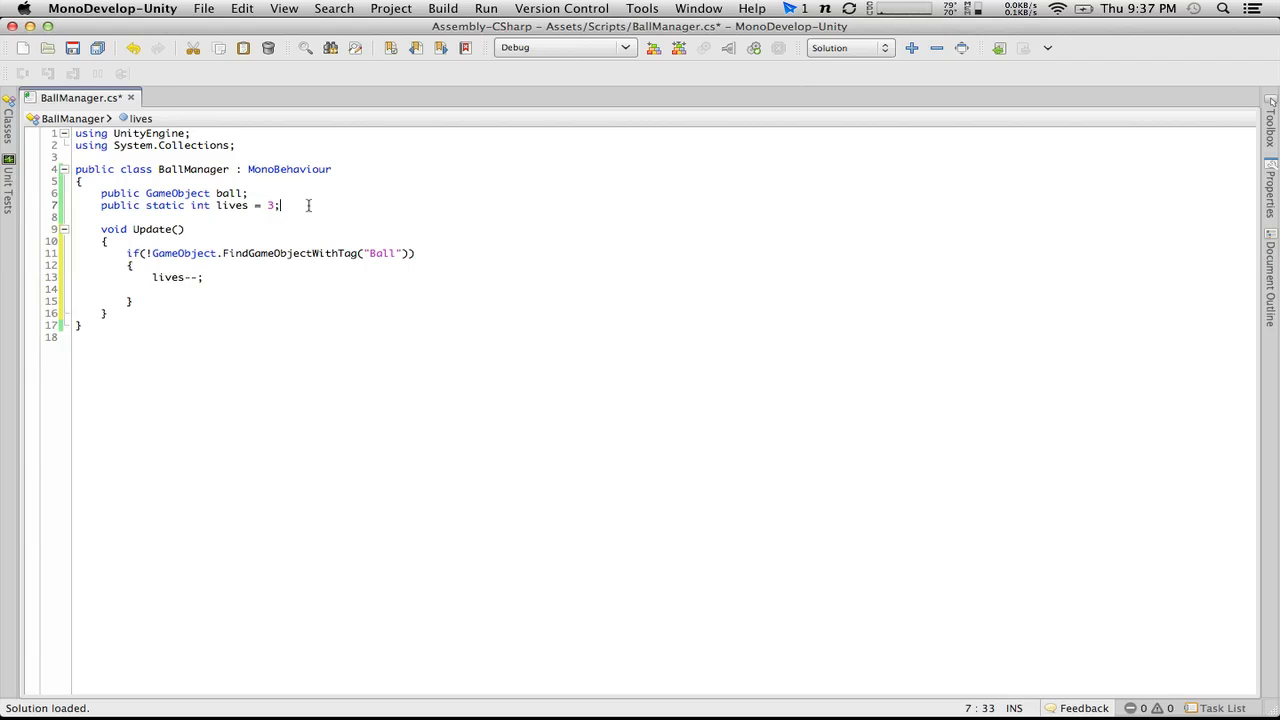
pyautogui.press('Return')
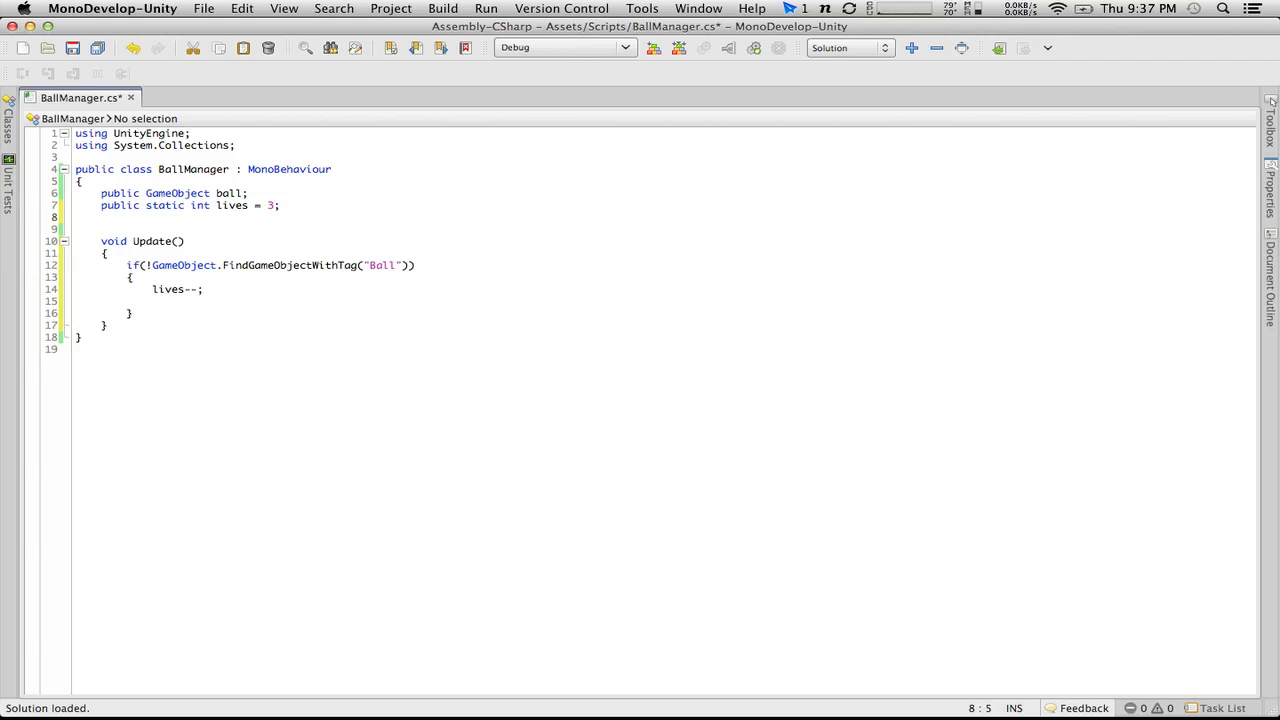
pyautogui.write('public Transform ')
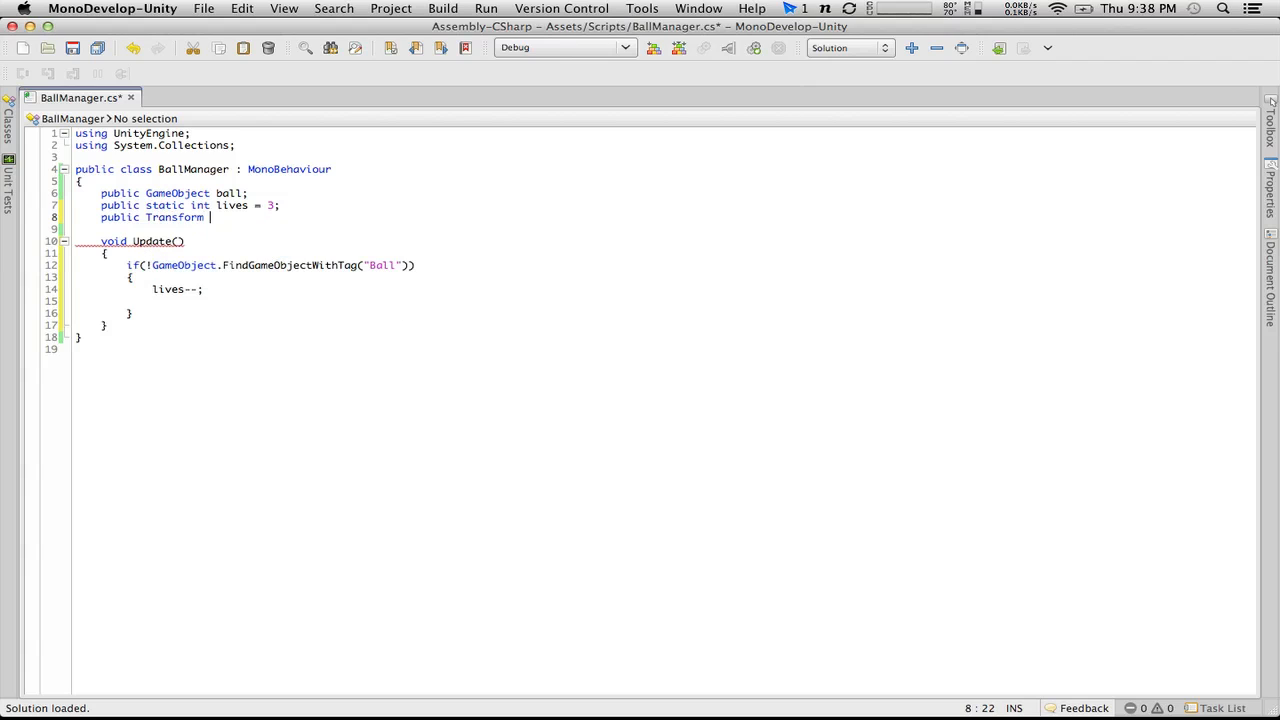
pyautogui.write('spawnPosition;')
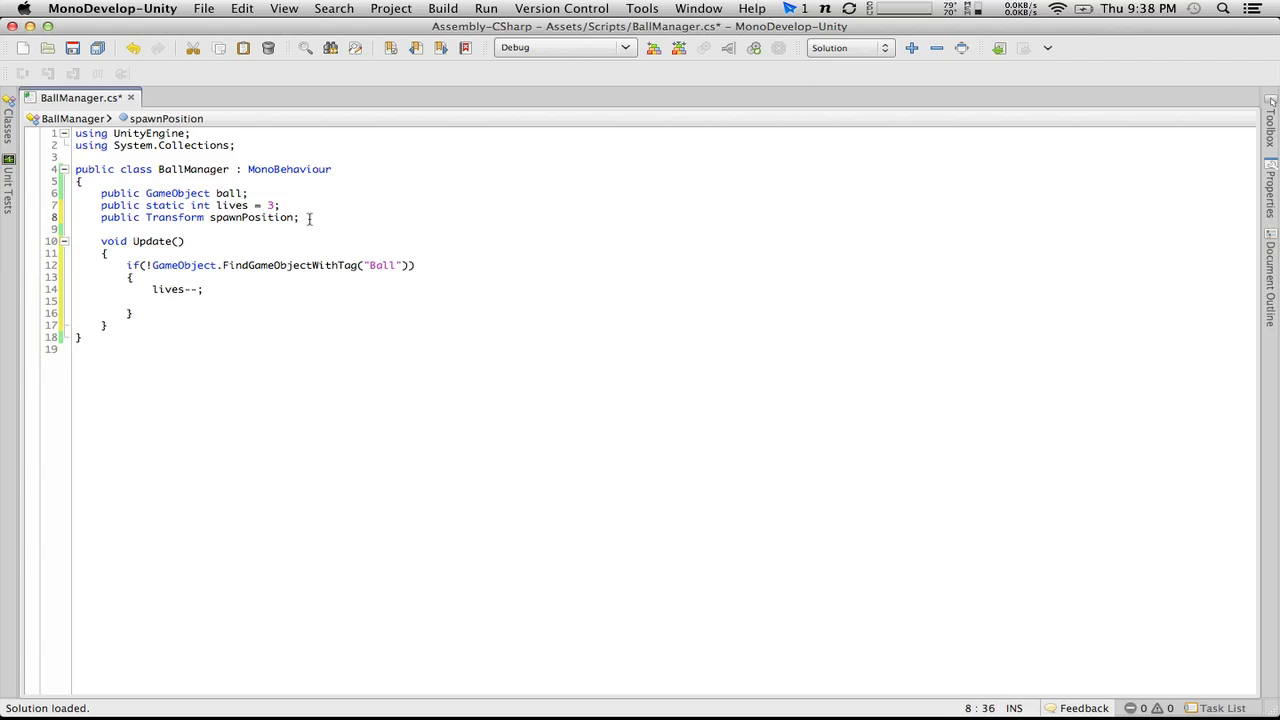
# Step: Move the spawnPosition declaration between the ball and lives fields
pyautogui.moveTo(302, 217); pyautogui.dragTo(8, 217)
pyautogui.press('super+c')
pyautogui.press('BackSpace')
pyautogui.press('BackSpace')
pyautogui.click(273, 190)
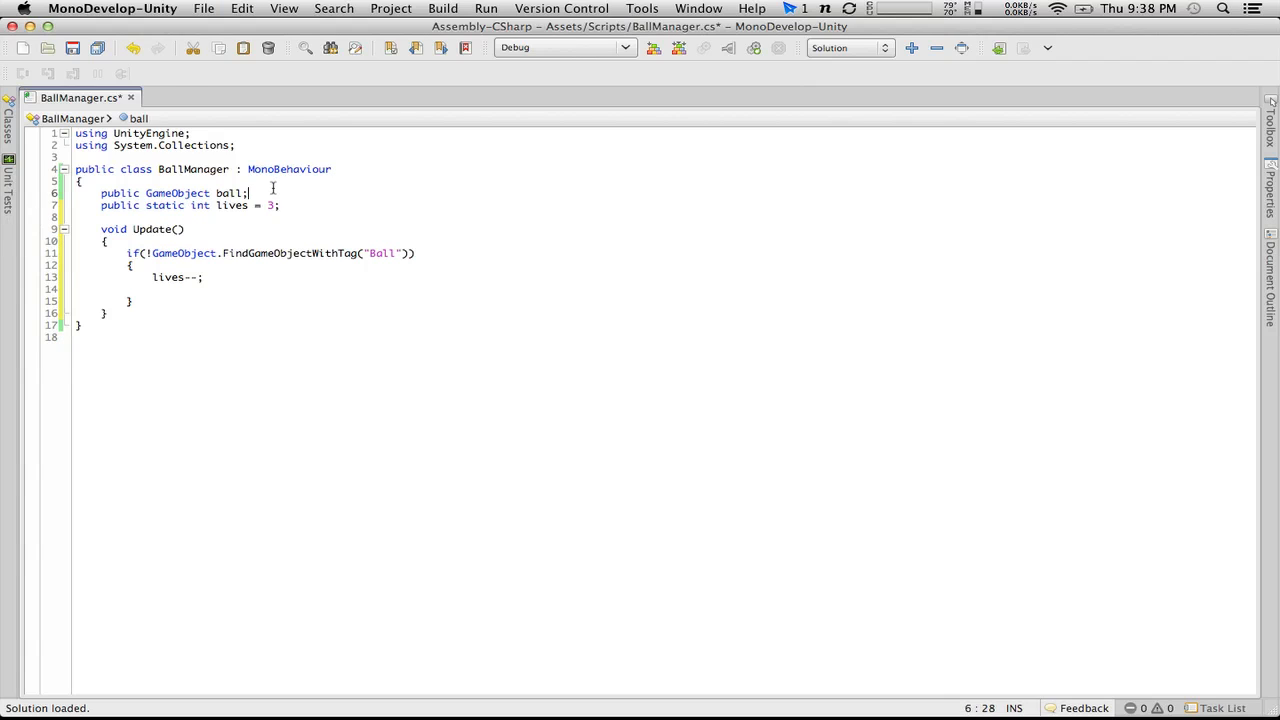
pyautogui.press('Return')
pyautogui.press('super+v')
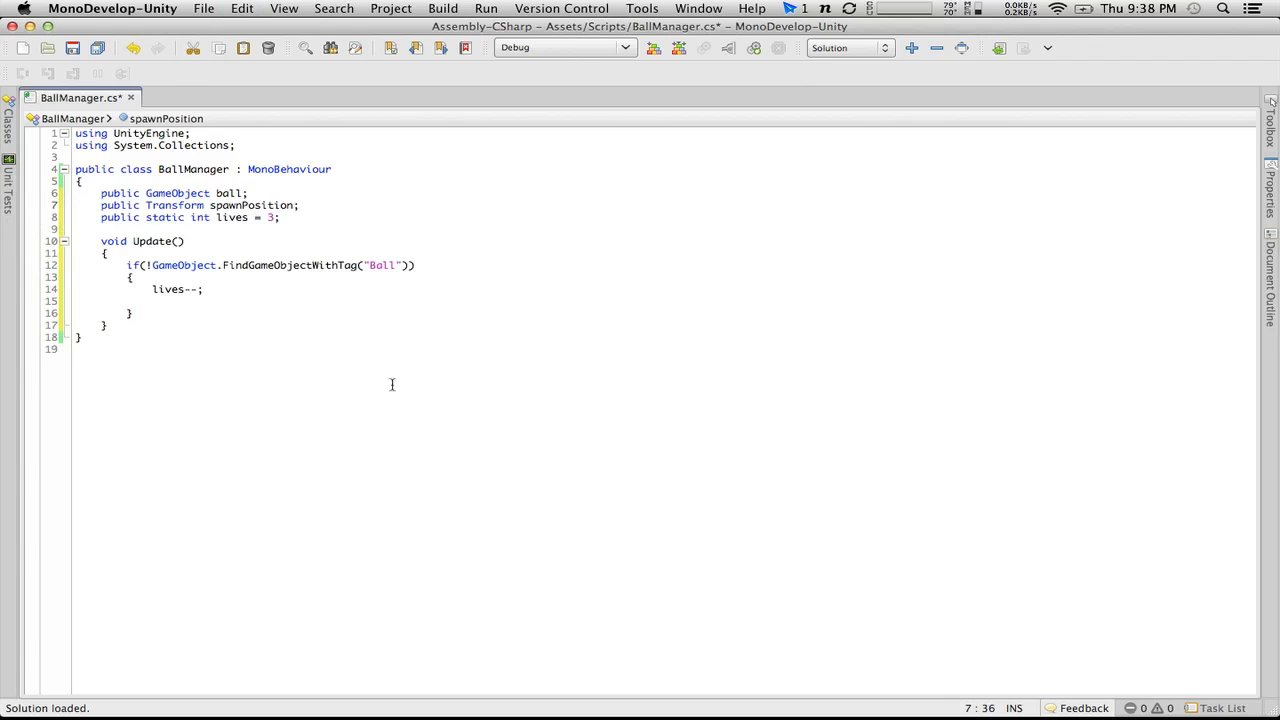
# Step: Begin an Instantiate call below lives--; with ball and spawnPosition as its first two arguments
pyautogui.click(248, 301)
pyautogui.write('Instantiate(')
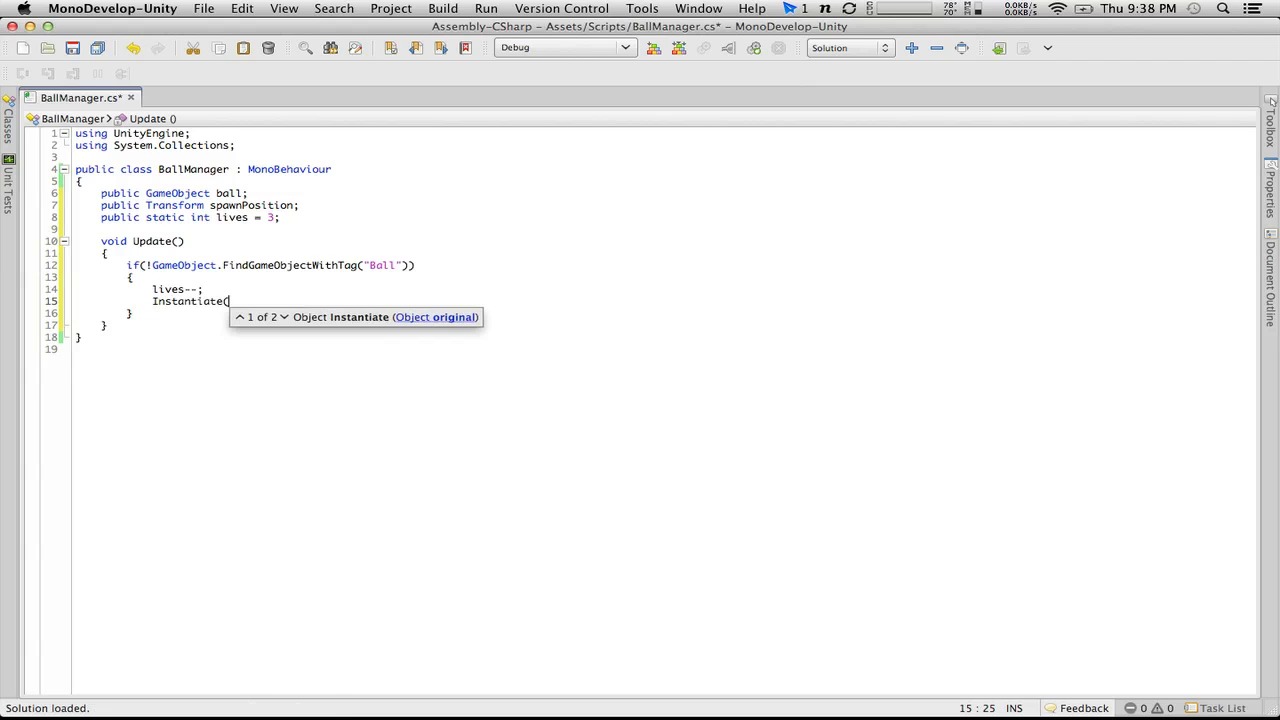
pyautogui.write('ball,')
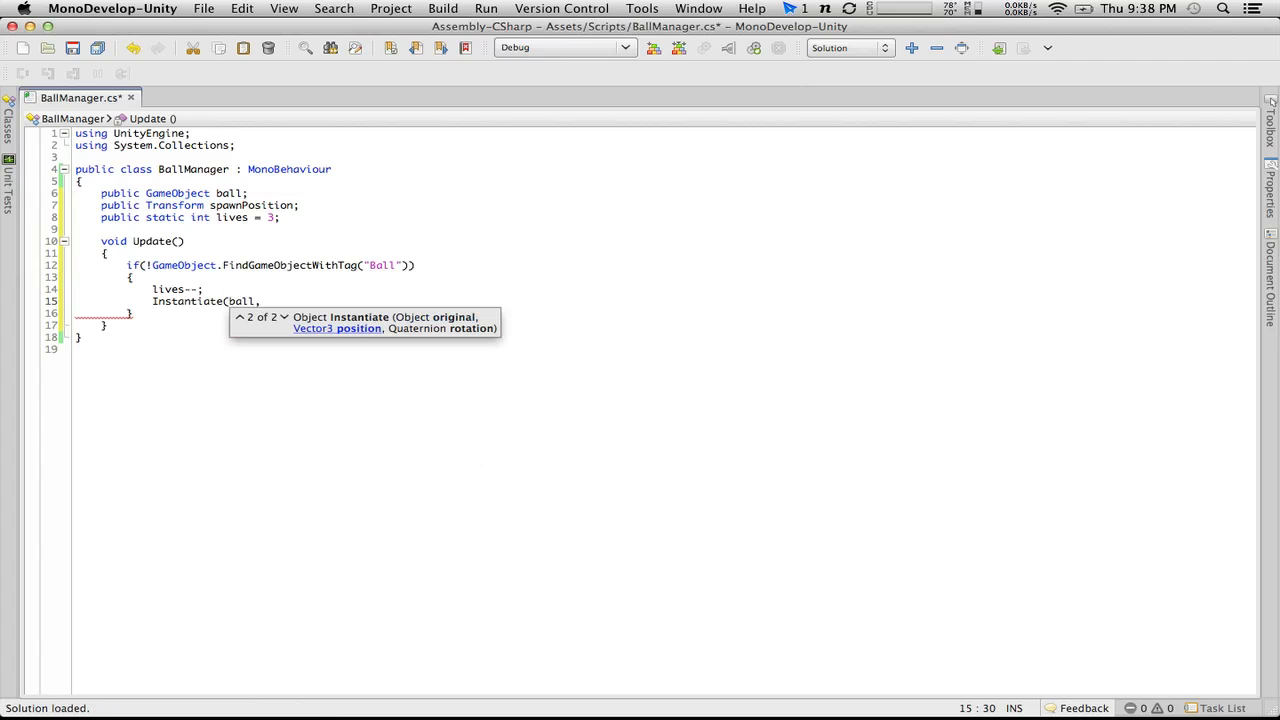
pyautogui.write('spawnPosition,')
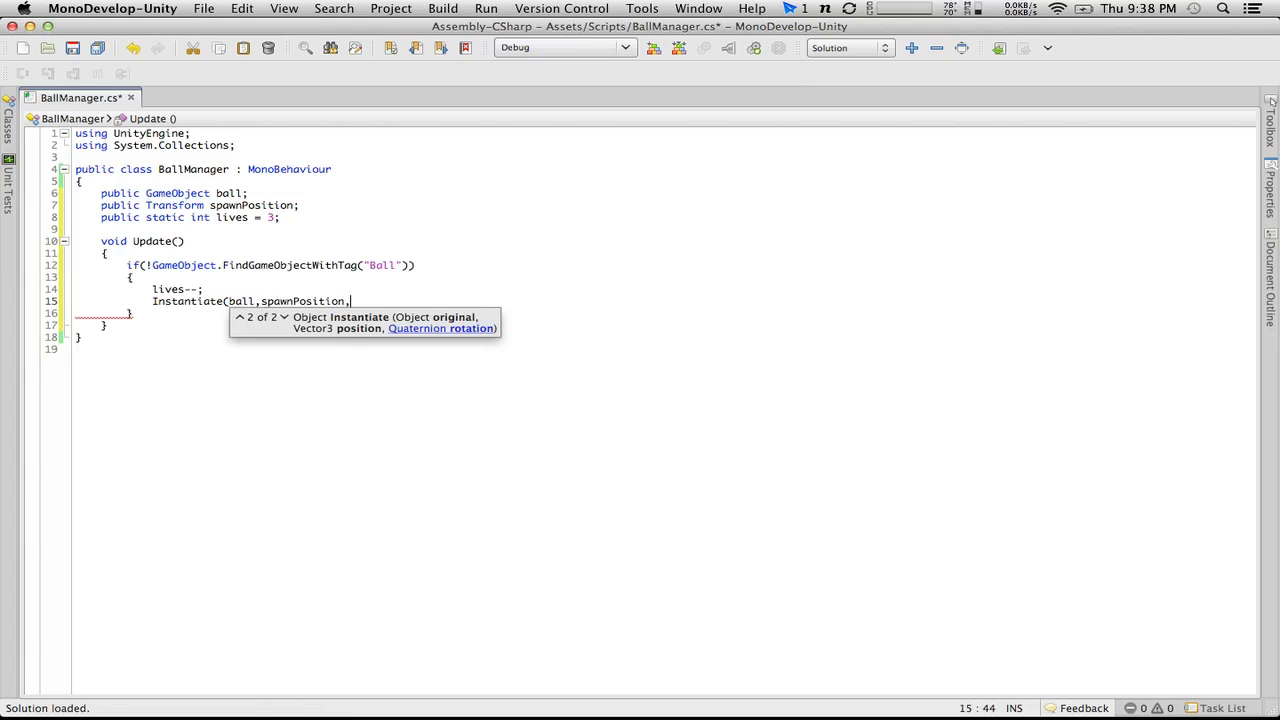
pyautogui.write('ball.tra')
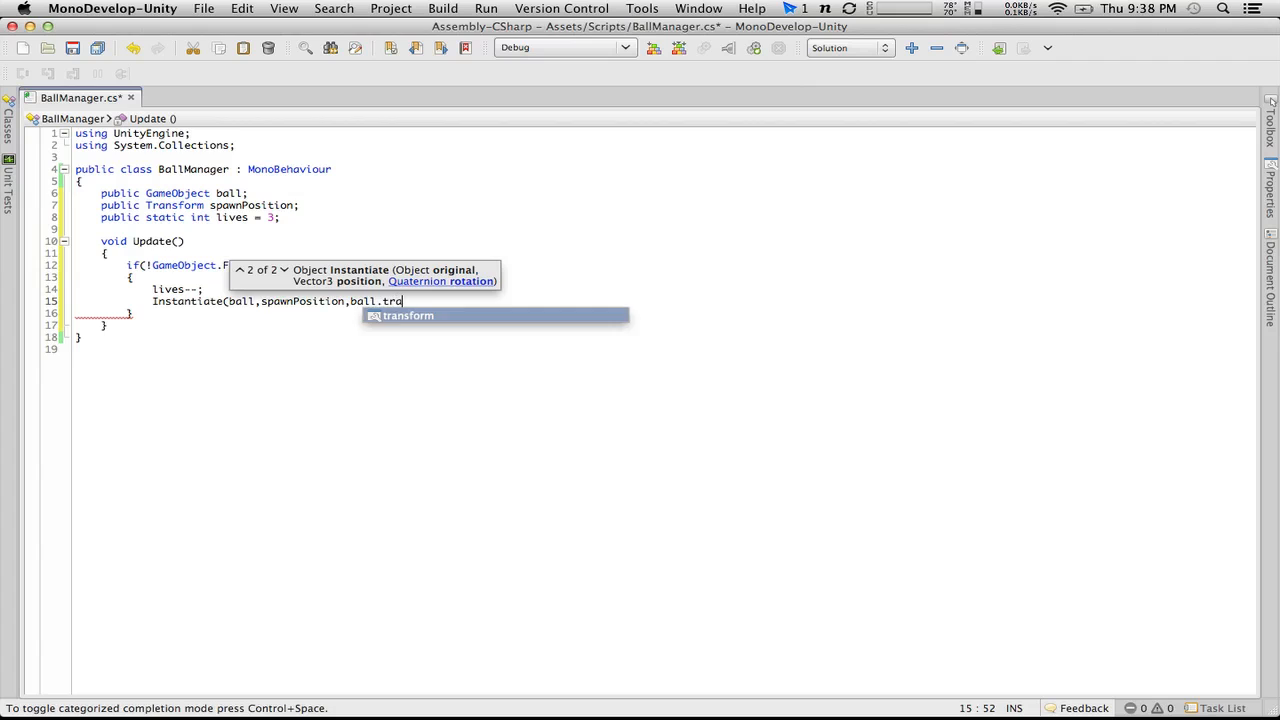
# Step: Complete the Instantiate call with ball.transform.rotation as the rotation argument and save the script
pyautogui.press('Return')
pyautogui.write('.')
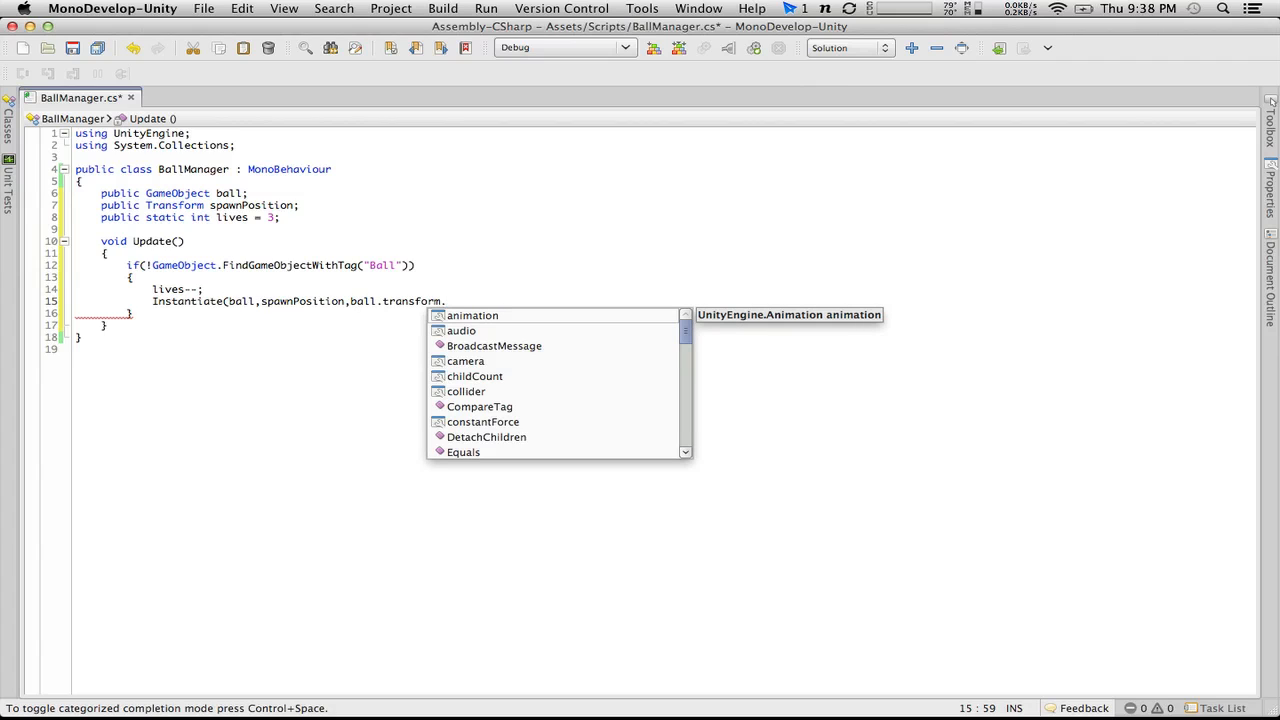
pyautogui.write('ro')
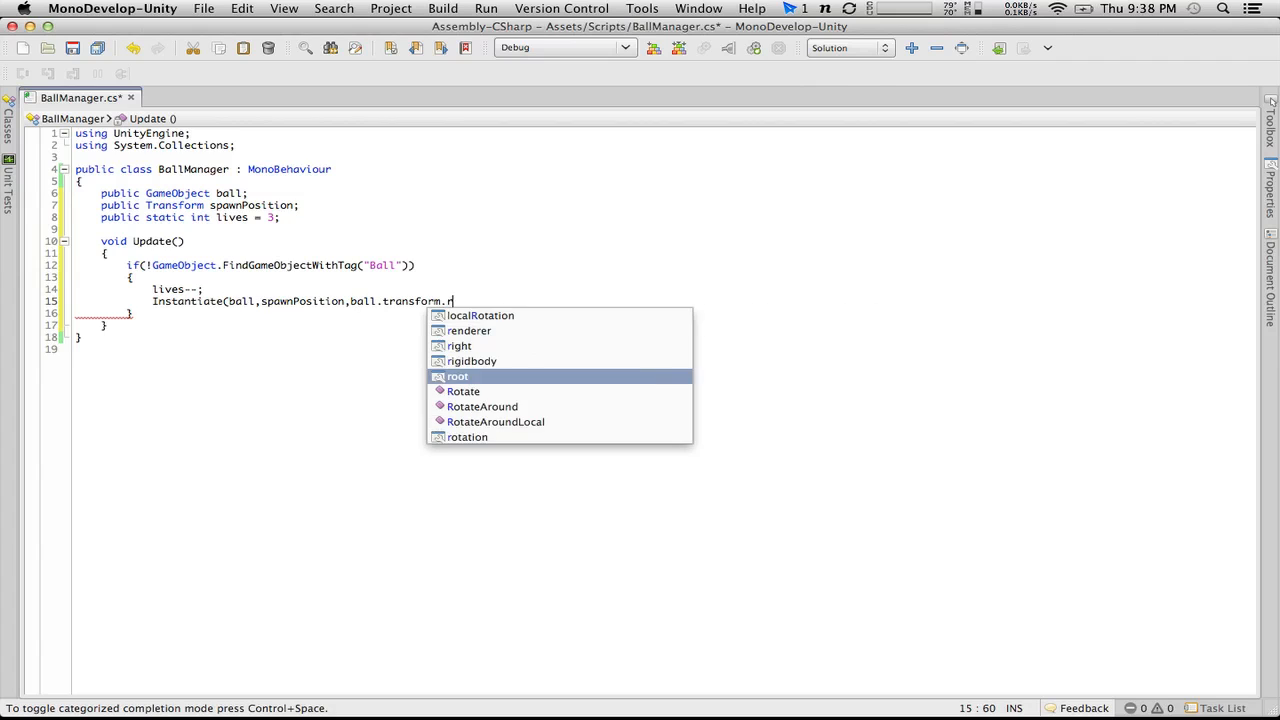
pyautogui.press('Down')
pyautogui.press('Down')
pyautogui.press('Down')
pyautogui.press('Down')
pyautogui.press('Return')
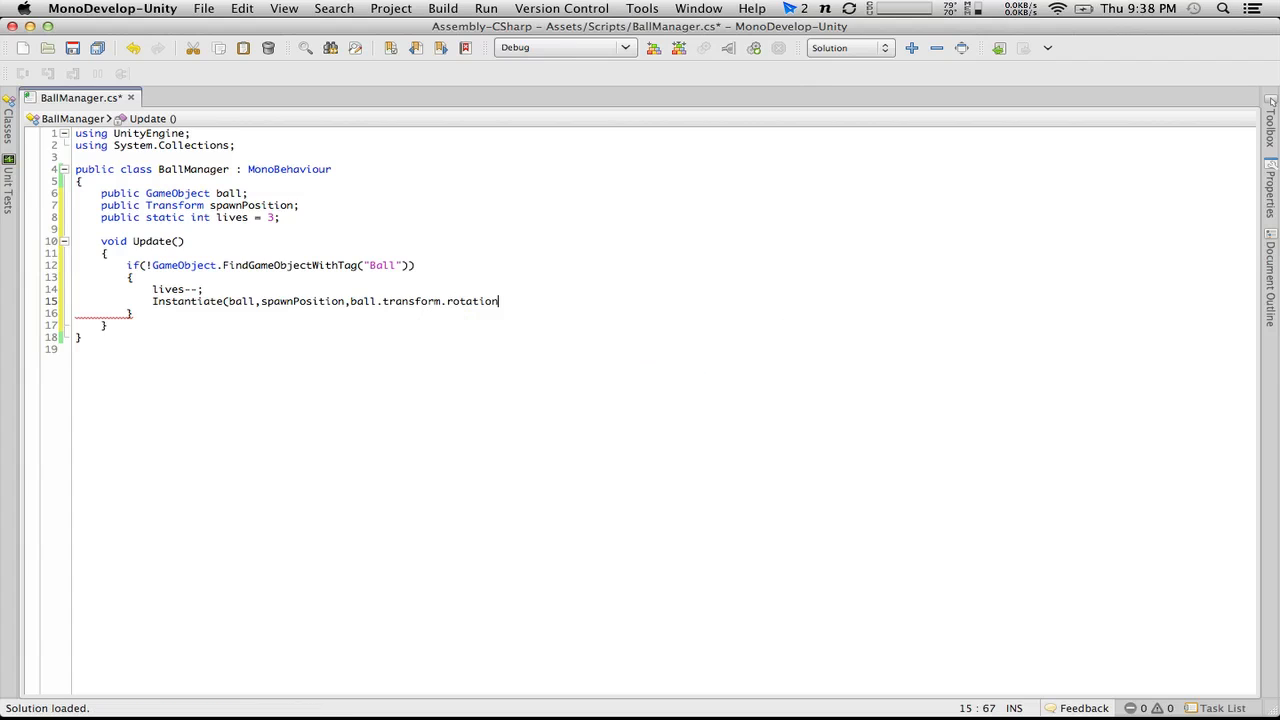
pyautogui.write(');')
pyautogui.click(72, 48)
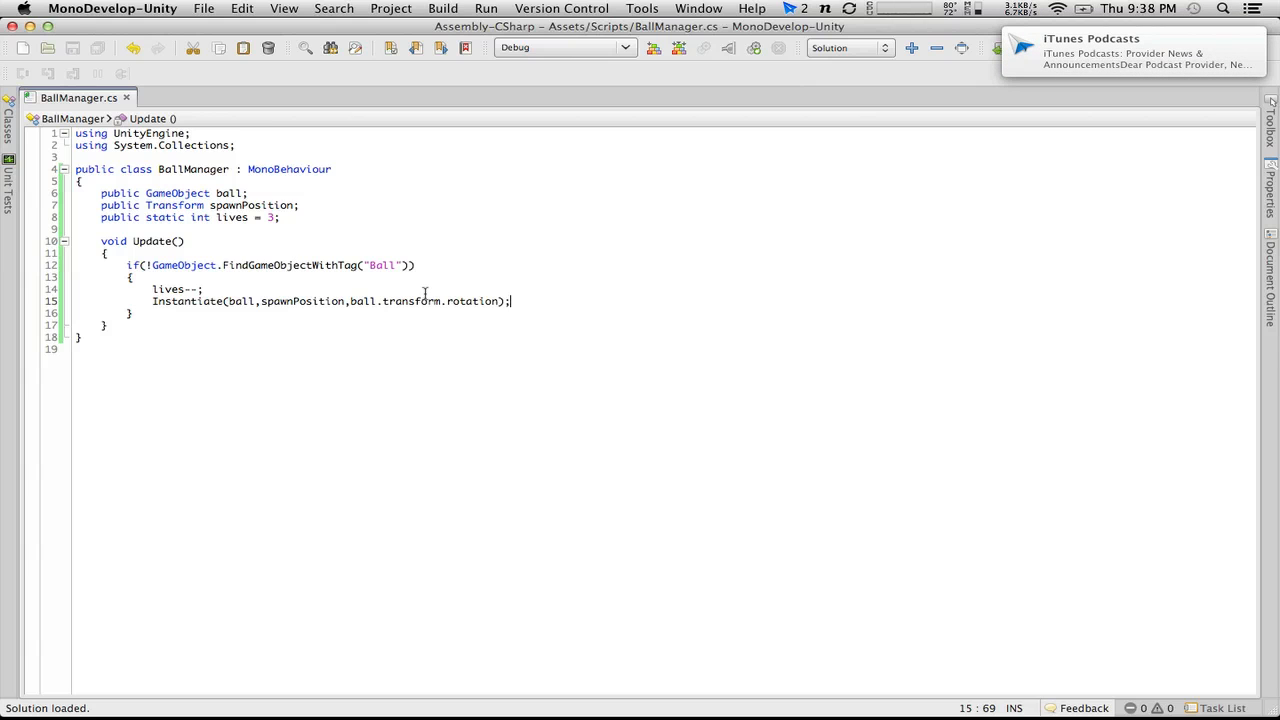
# Step: Open the compile error from Unity, change the Instantiate position argument to spawnPosition.position, and save the script
pyautogui.press('super+Tab')
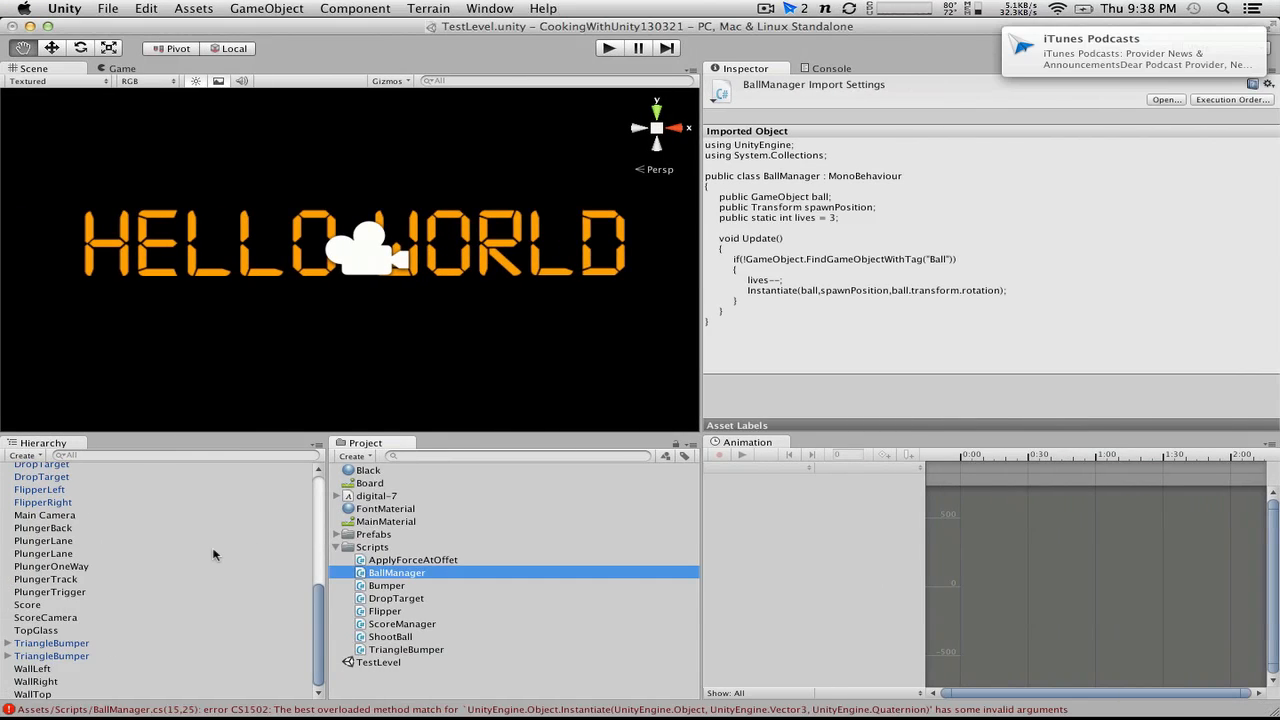
pyautogui.doubleClick(571, 710)
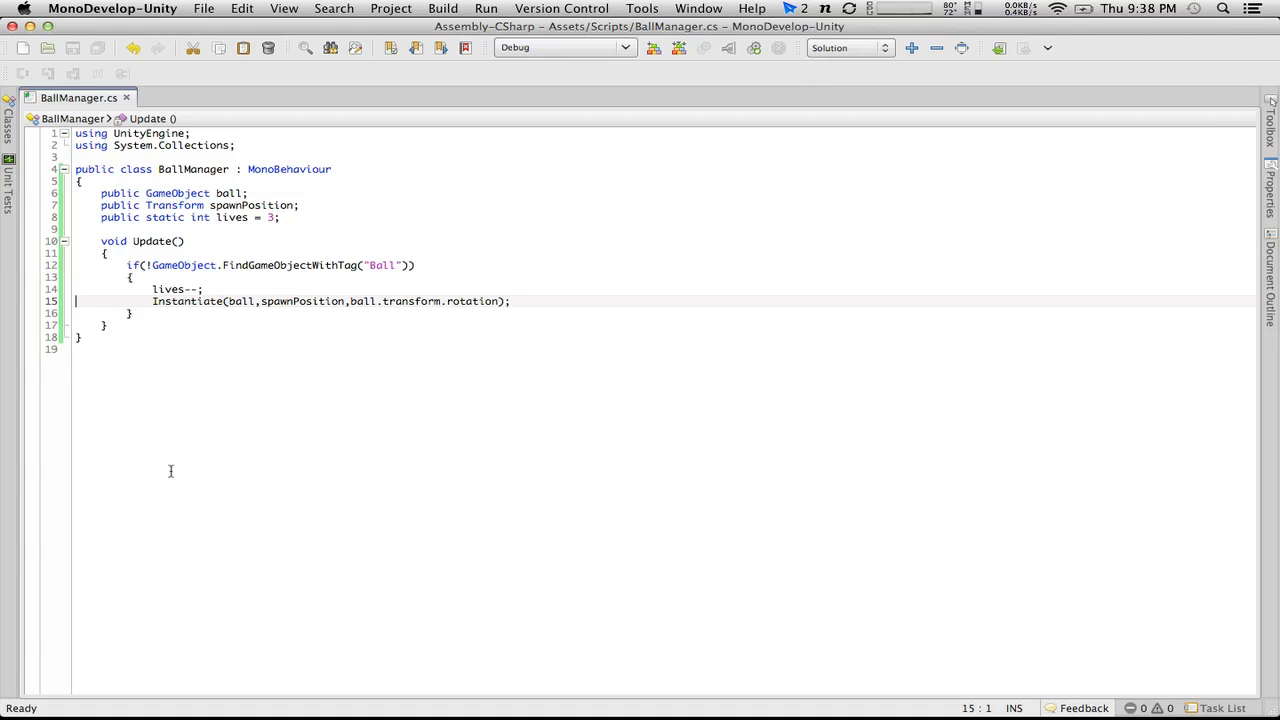
pyautogui.hotkey('ctrl', 'Left')
pyautogui.hotkey('ctrl', 'Right')
pyautogui.click(347, 302)
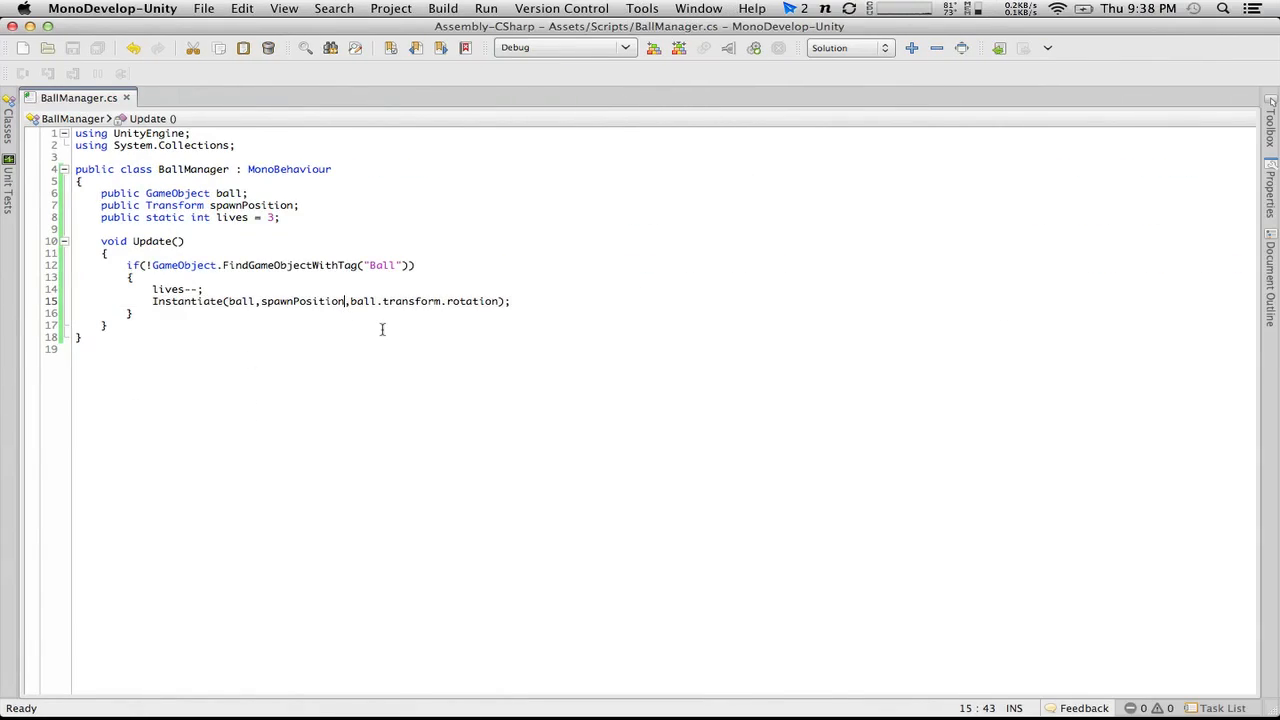
pyautogui.write('.position')
pyautogui.click(570, 456)
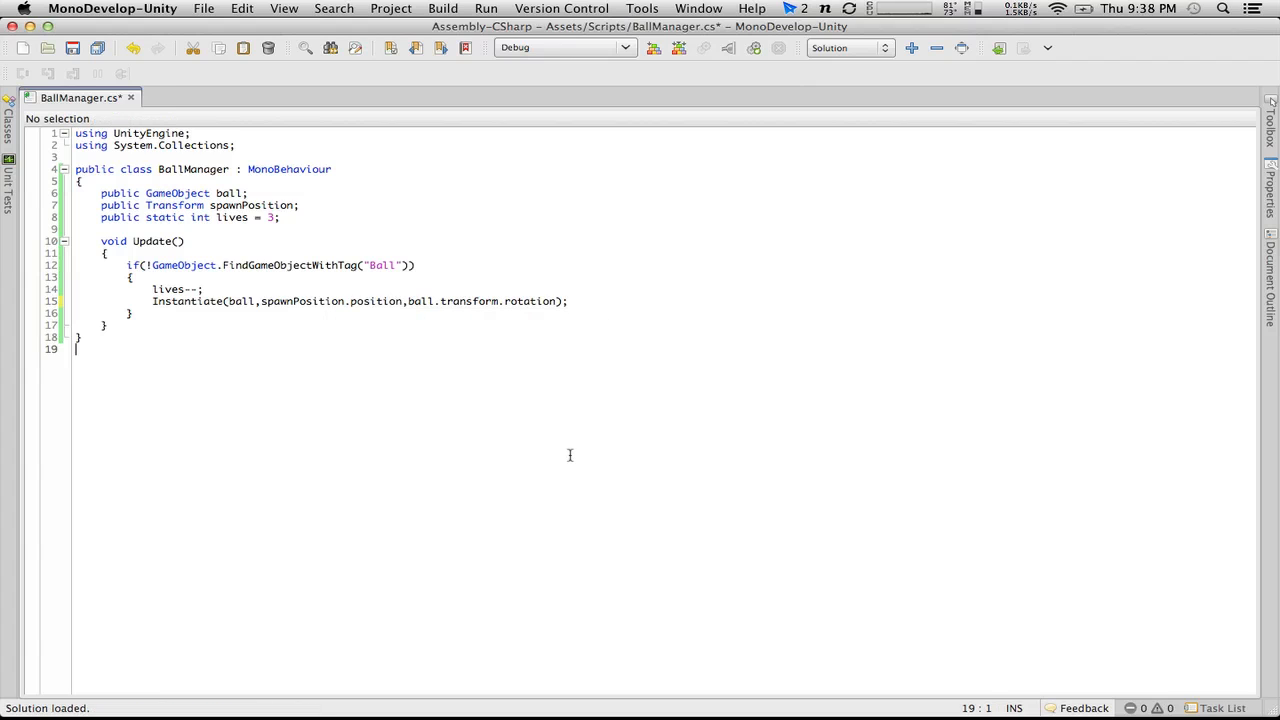
pyautogui.press('super+s')
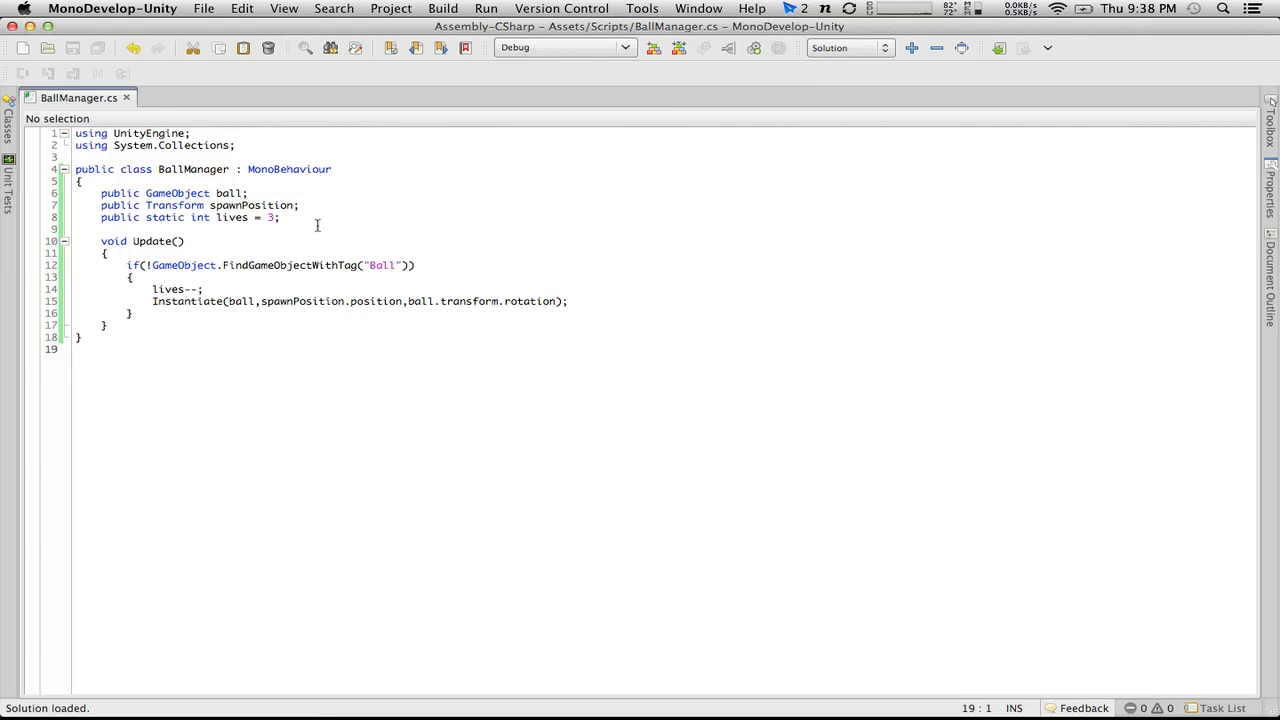
# Step: Check Unity's console for errors and review the spawnPosition.position argument in the BallManager script
pyautogui.press('super+Tab')
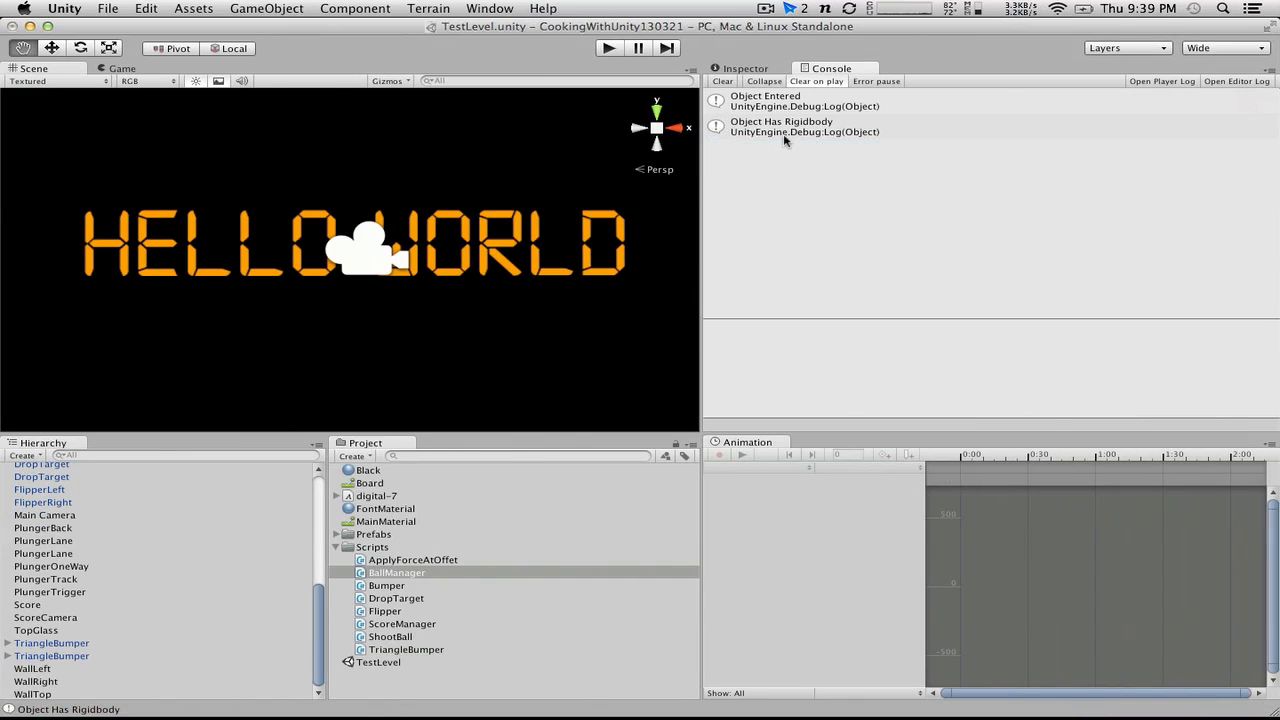
pyautogui.press('super+Tab')
pyautogui.doubleClick(267, 302)
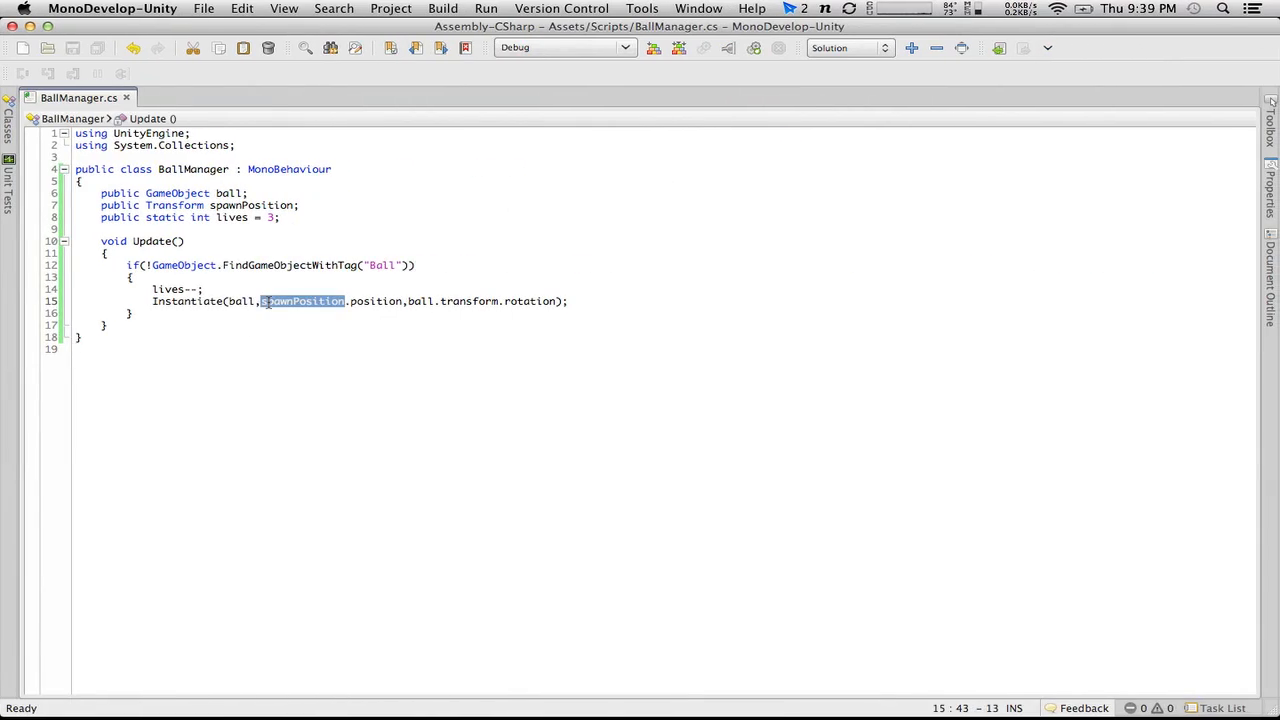
pyautogui.moveTo(261, 301); pyautogui.dragTo(401, 299)
# Step: Switch to Unity and create an empty game object in the scene
pyautogui.press('super+Tab')
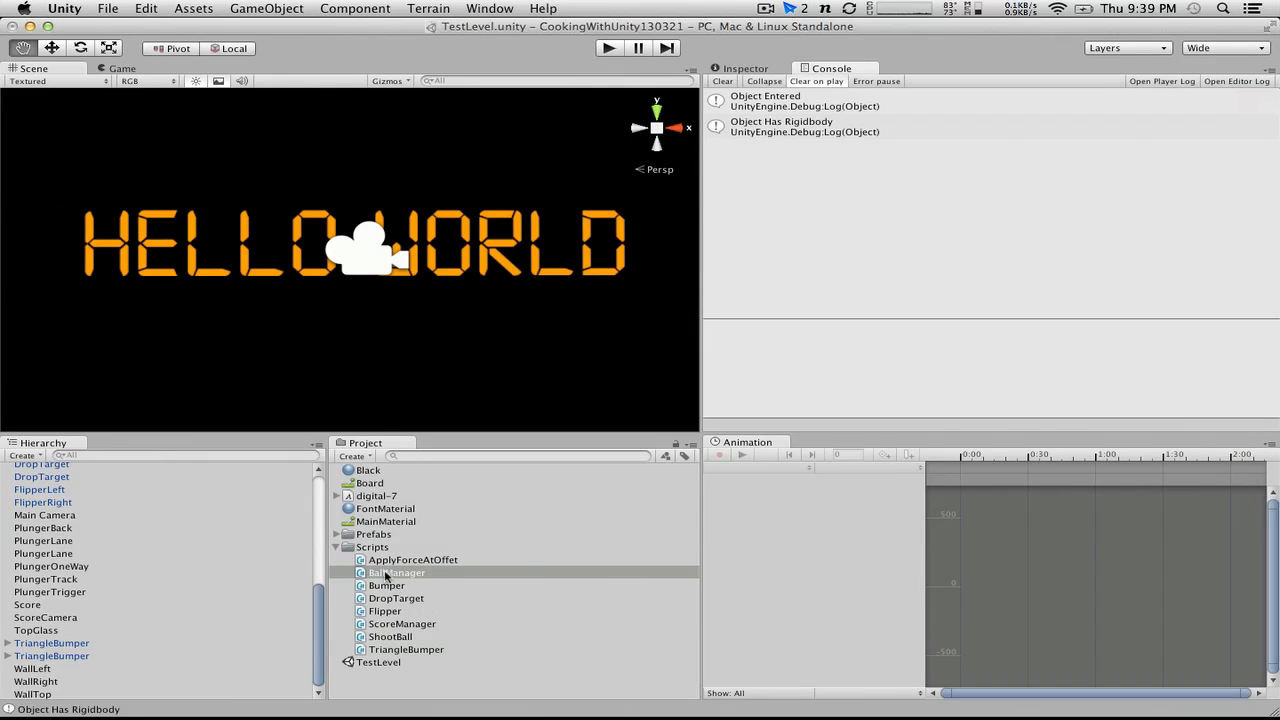
pyautogui.scroll(5, 262, 578)
pyautogui.click(22, 456)
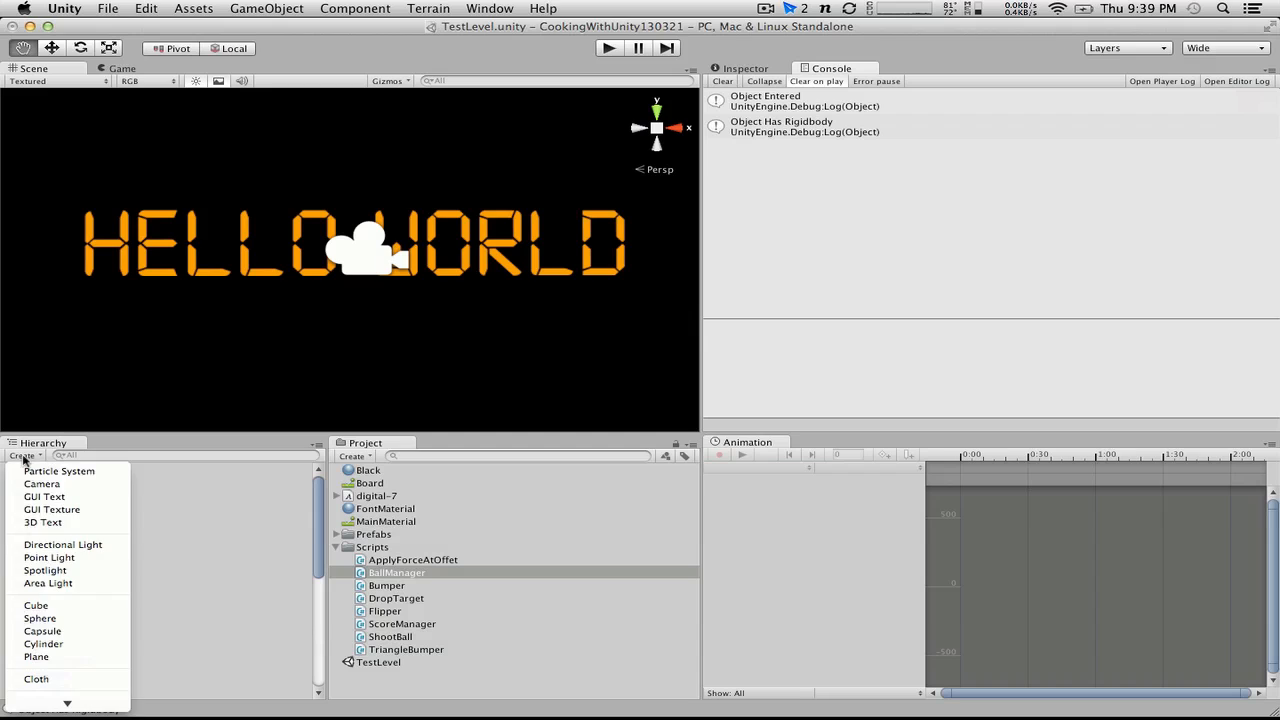
pyautogui.click(22, 456)
pyautogui.click(266, 8)
pyautogui.click(296, 30)
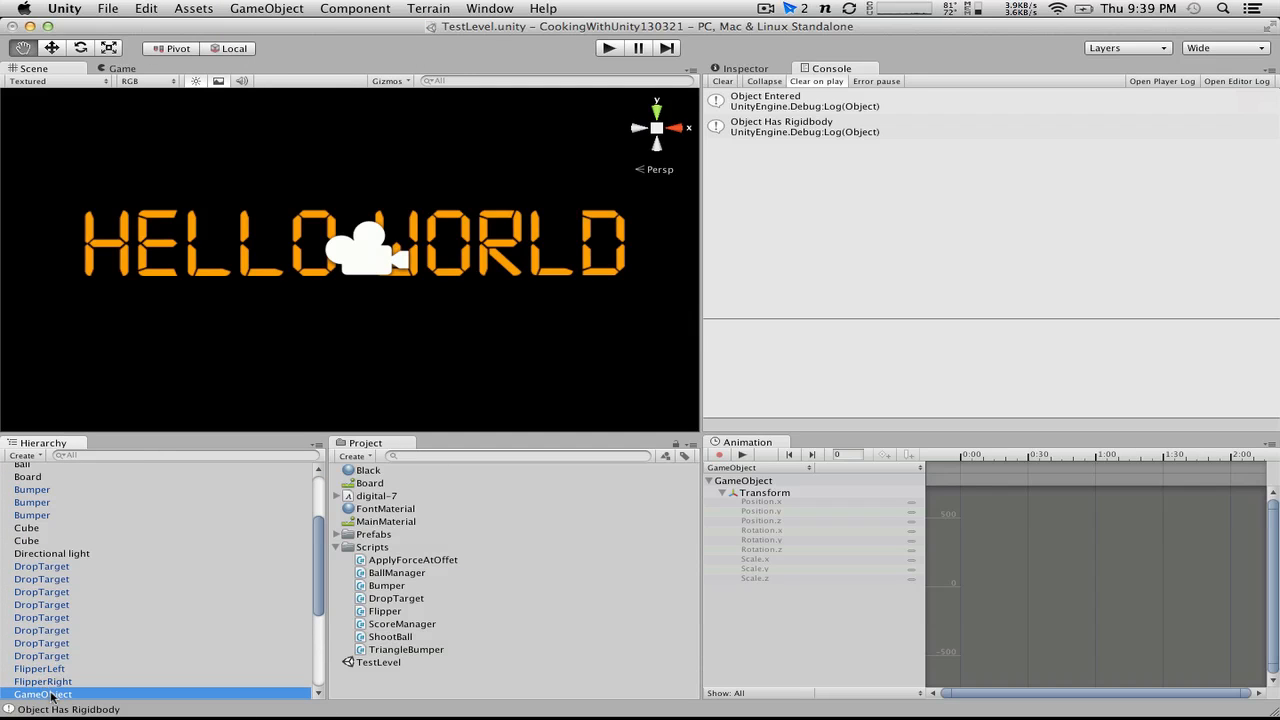
# Step: Rename the new empty object $BallManager and attach the BallManager script to it
pyautogui.press('Return')
pyautogui.write('BallMana')
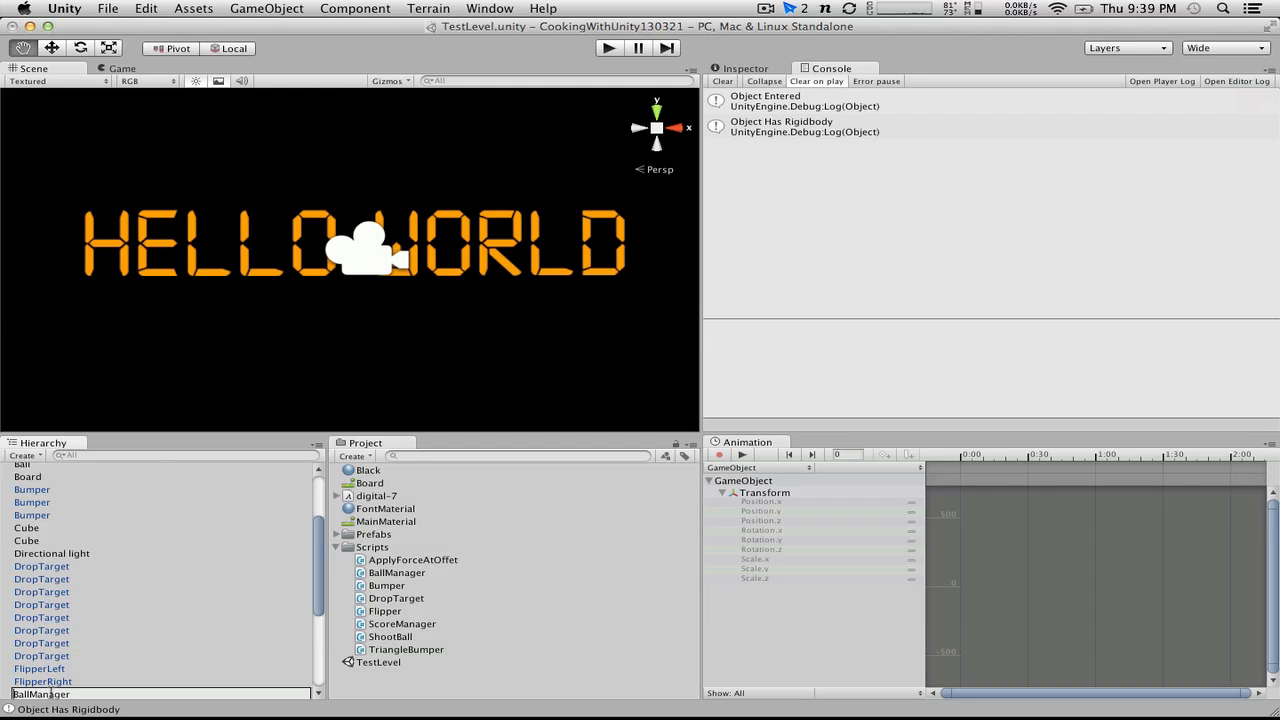
pyautogui.write('ger')
pyautogui.press('Home')
pyautogui.write('$')
pyautogui.press('Return')
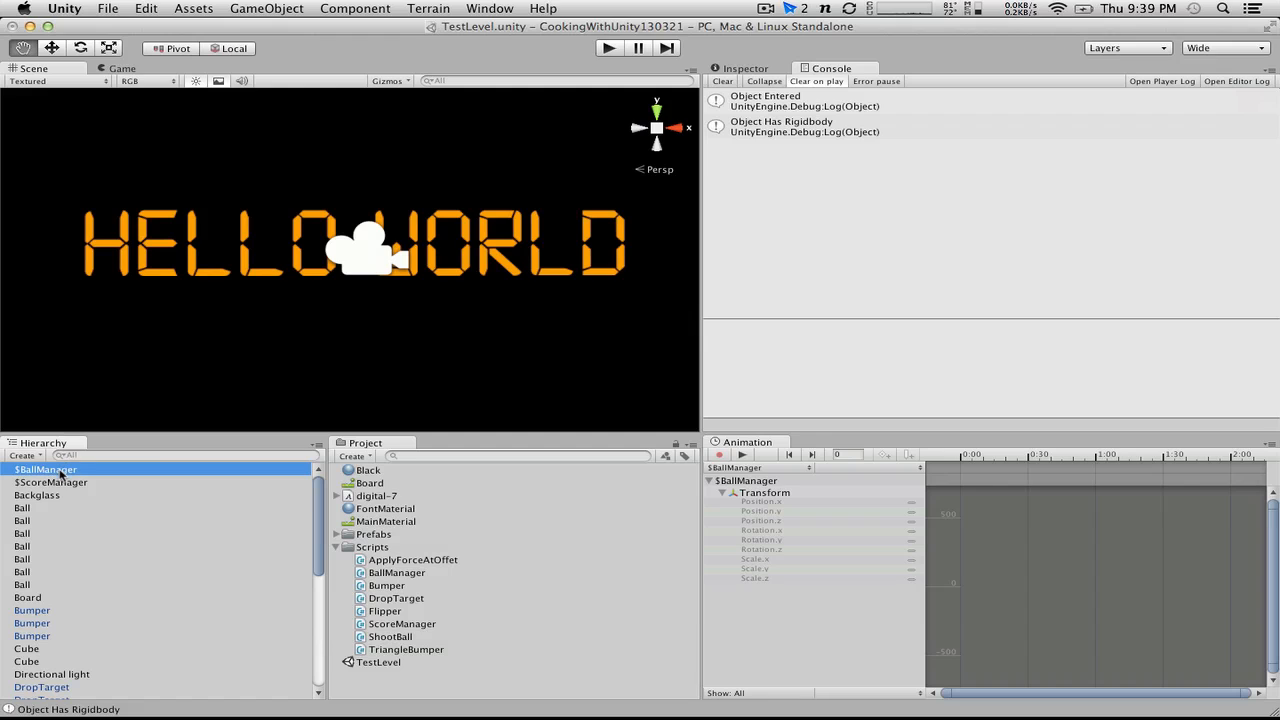
pyautogui.click(762, 69)
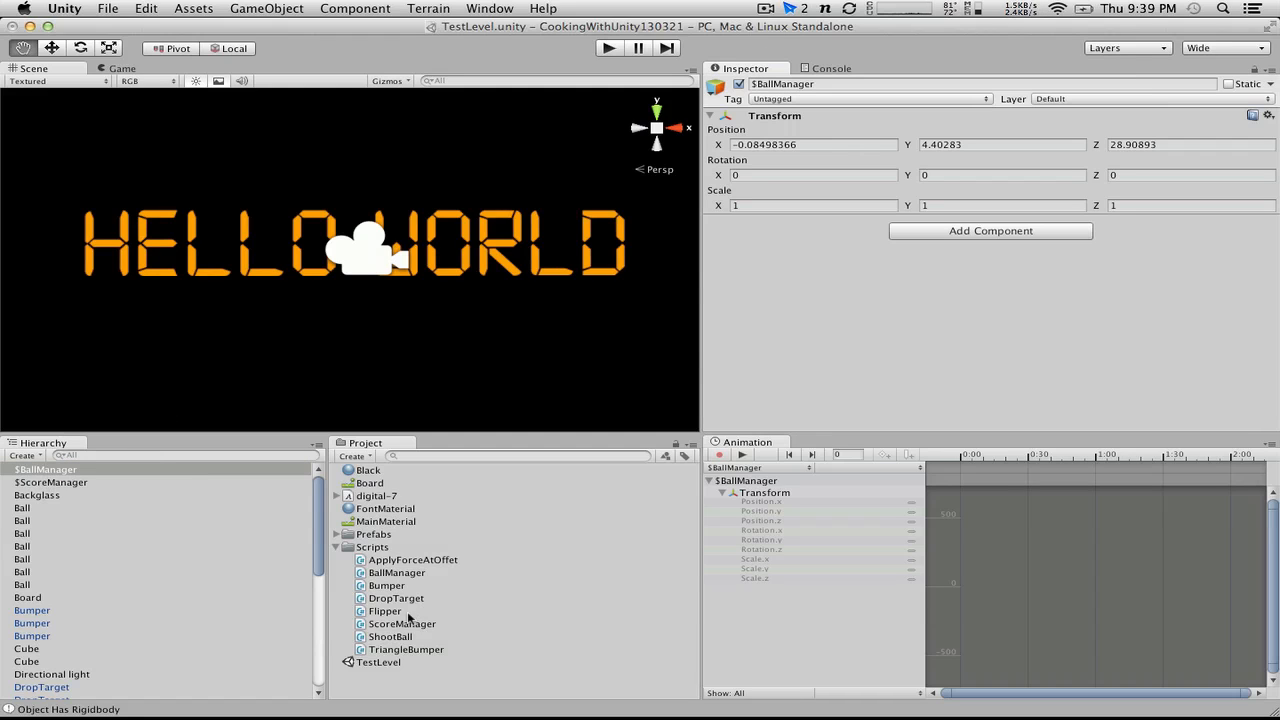
pyautogui.moveTo(385, 573); pyautogui.dragTo(62, 473)
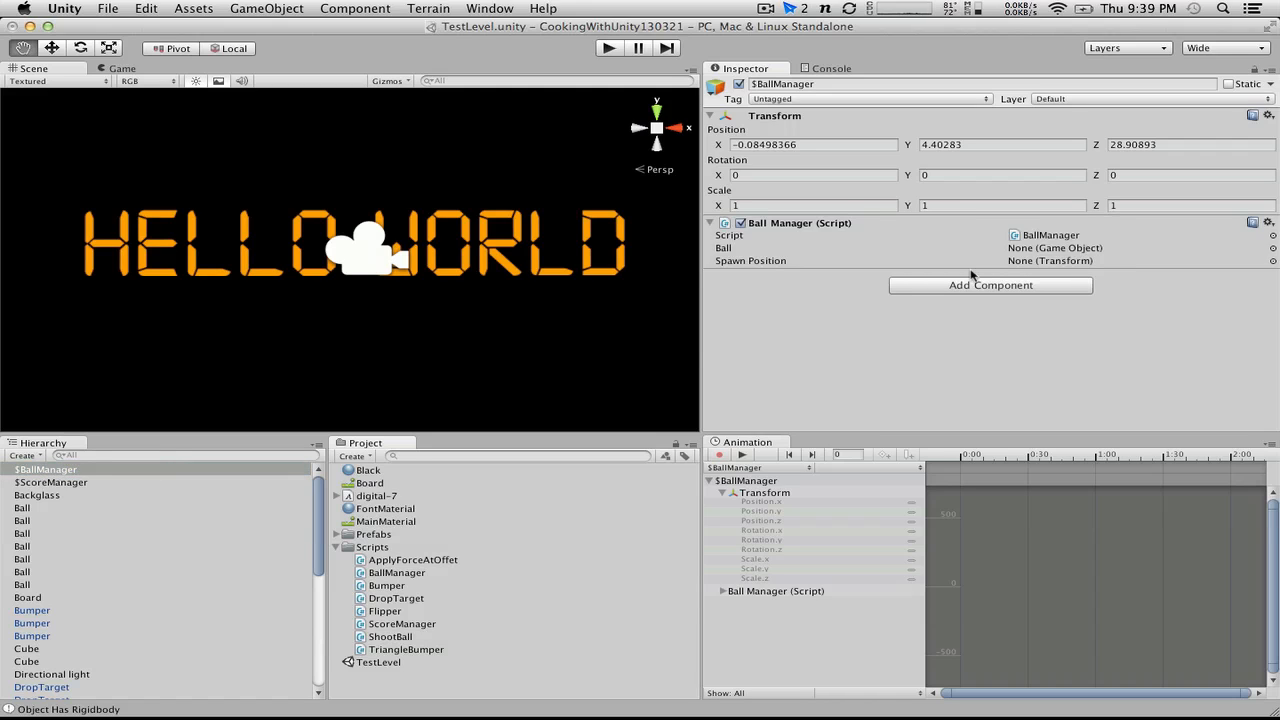
# Step: Delete all Ball objects from the scene except the one in the plunger lane
pyautogui.click(78, 519)
pyautogui.click(48, 507)
pyautogui.scroll(-2, 48, 505)
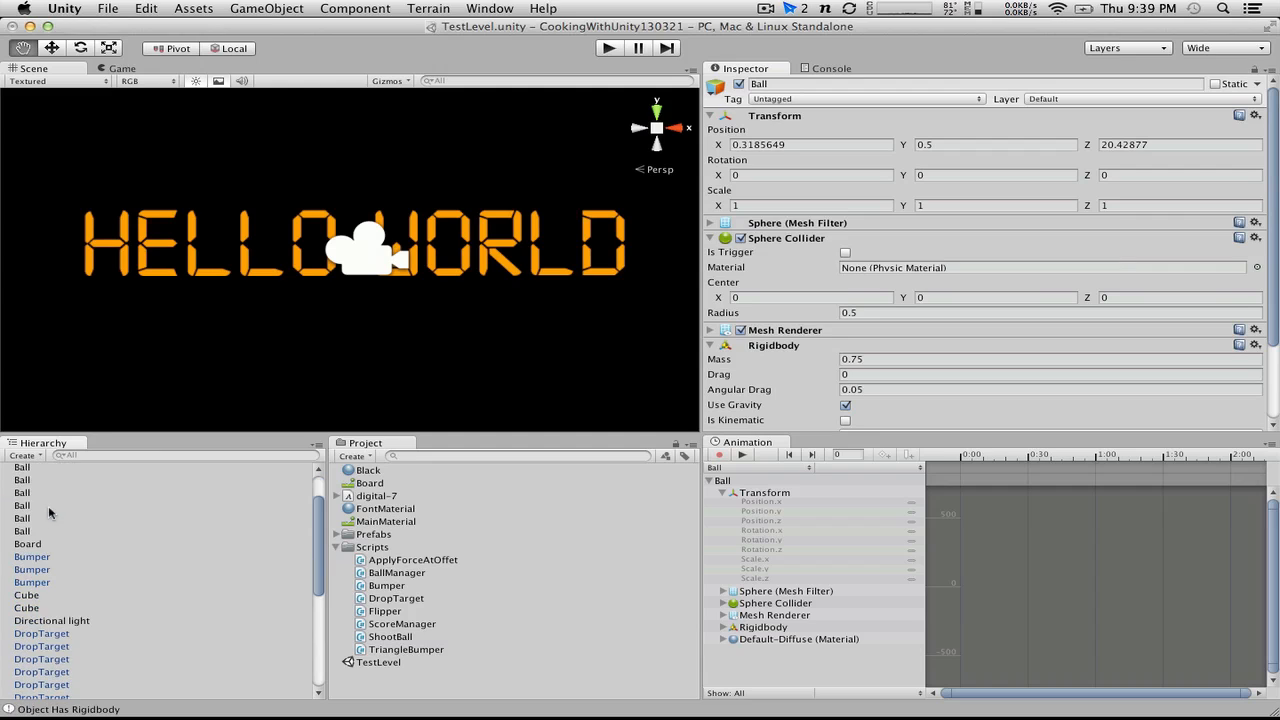
pyautogui.keyDown('shift'); pyautogui.click(30, 531); pyautogui.keyUp('shift')
pyautogui.scroll(2, 30, 531)
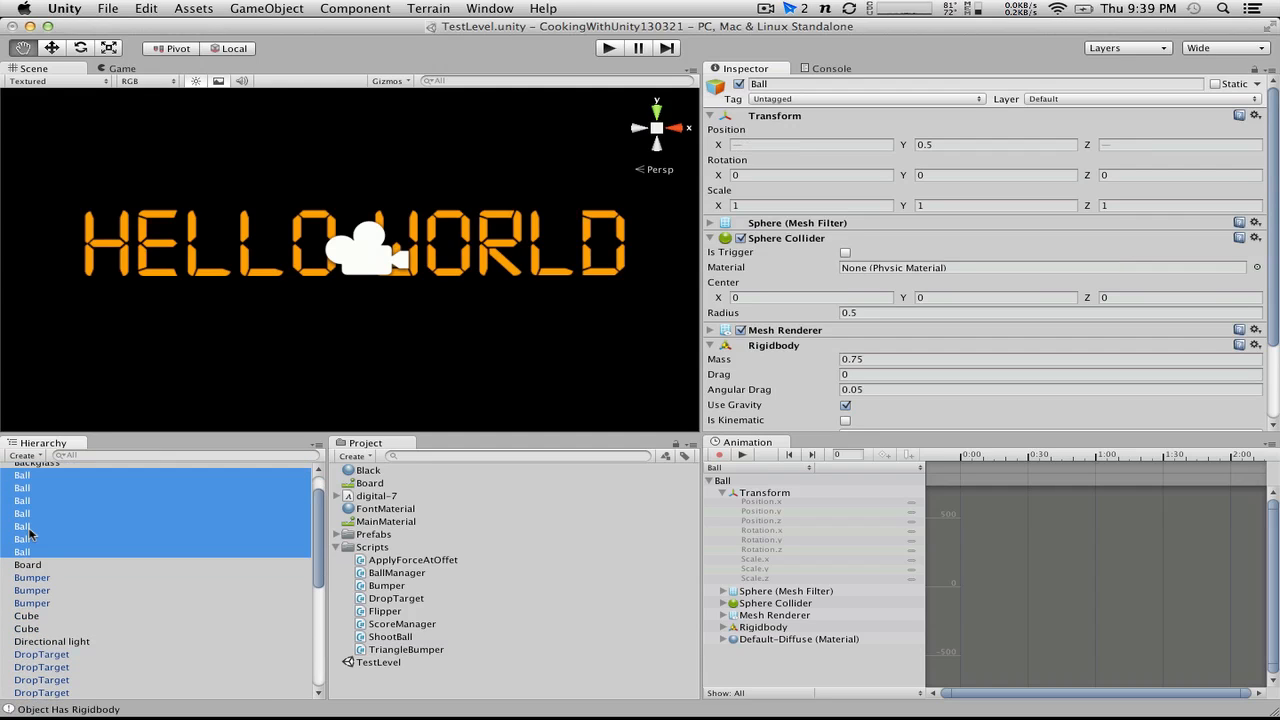
pyautogui.click(100, 72)
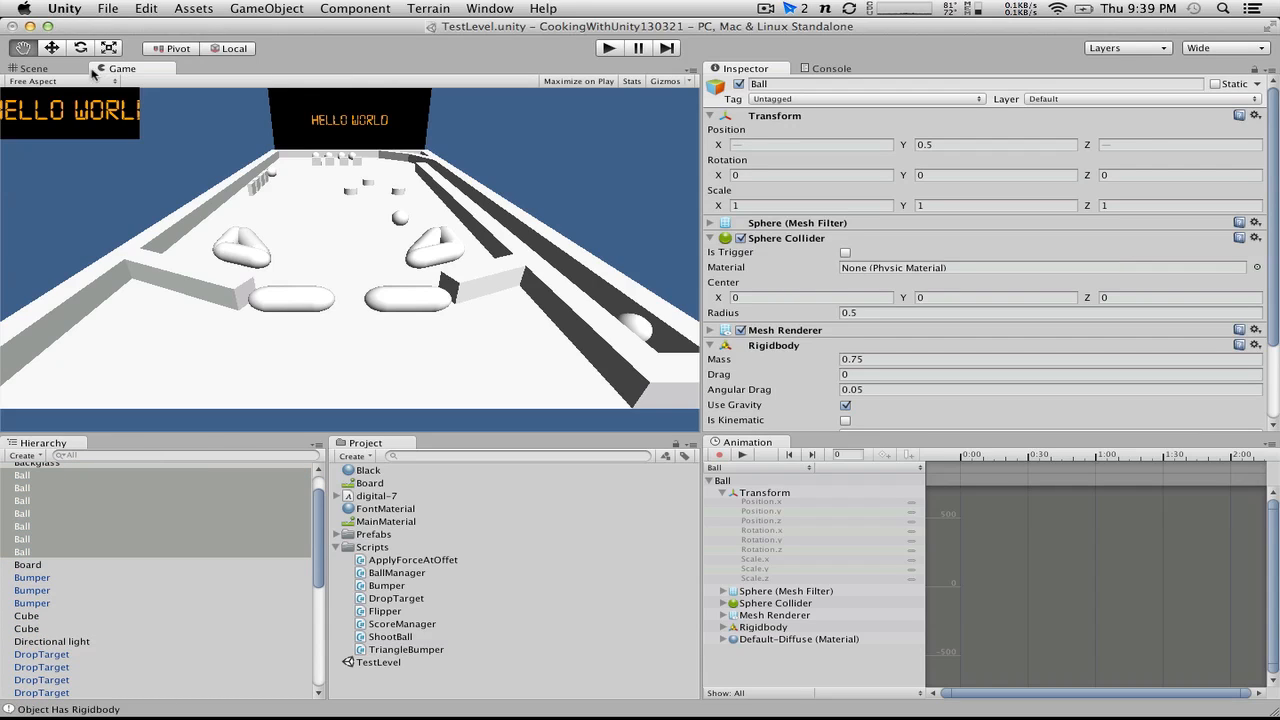
pyautogui.click(62, 72)
pyautogui.scroll(-10, 227, 328)
pyautogui.scroll(5, 227, 328)
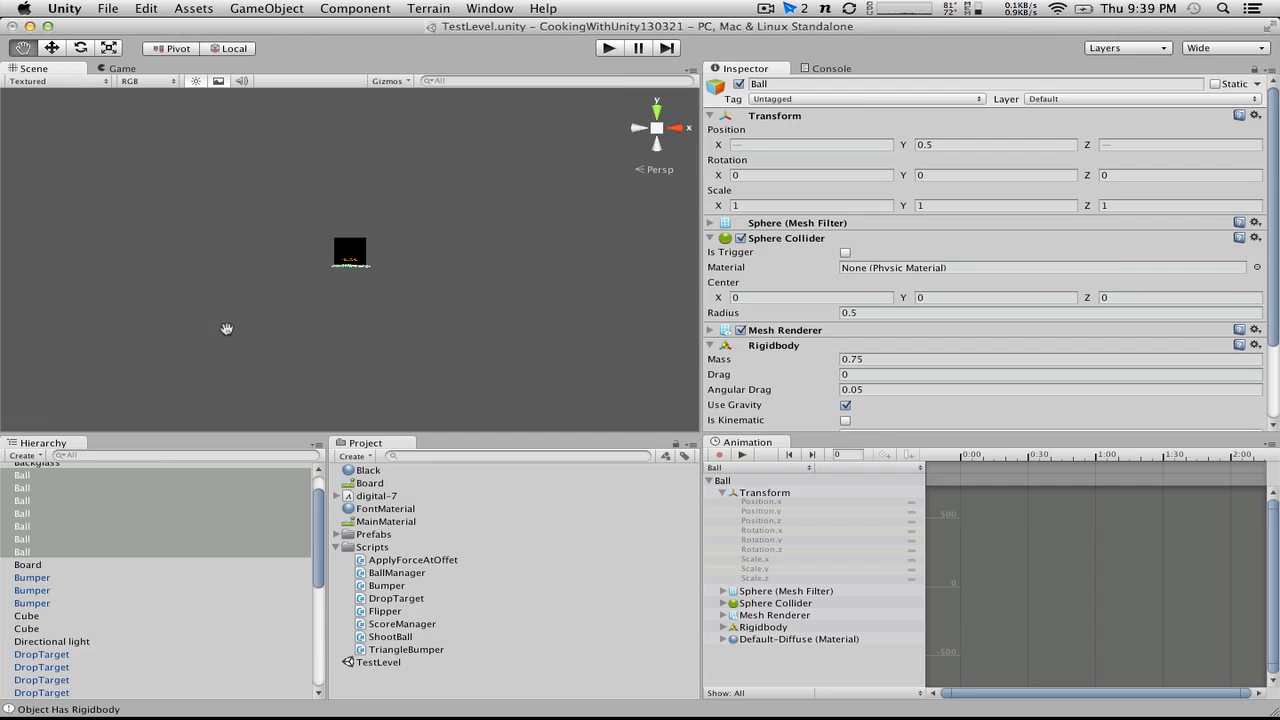
pyautogui.scroll(-5, 227, 328)
pyautogui.scroll(5, 227, 328)
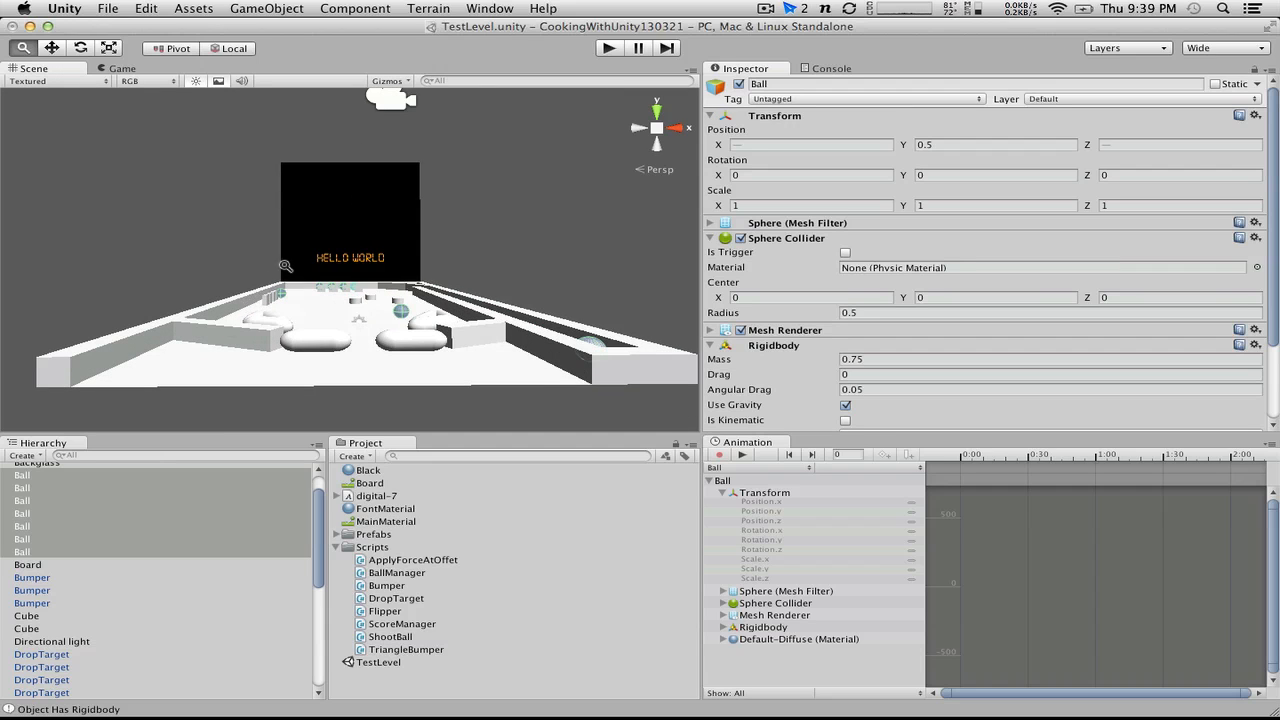
pyautogui.scroll(3, 277, 311)
pyautogui.scroll(-8, 277, 311)
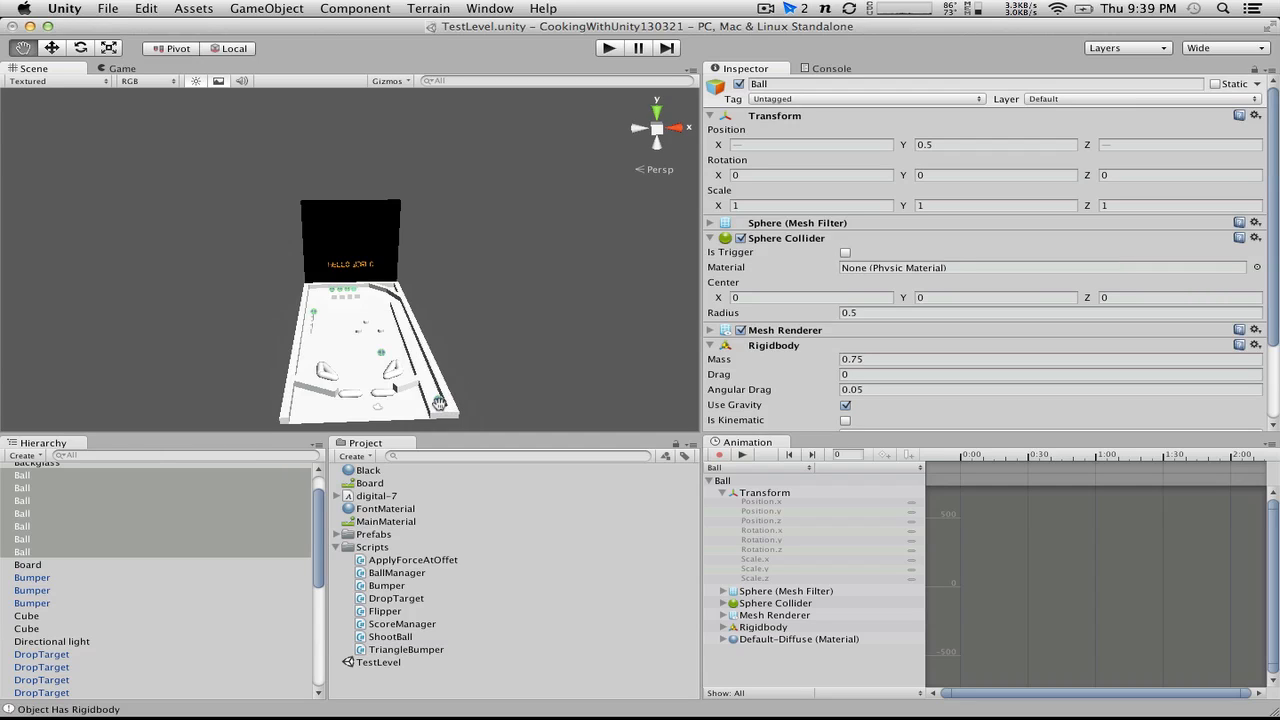
pyautogui.click(51, 48)
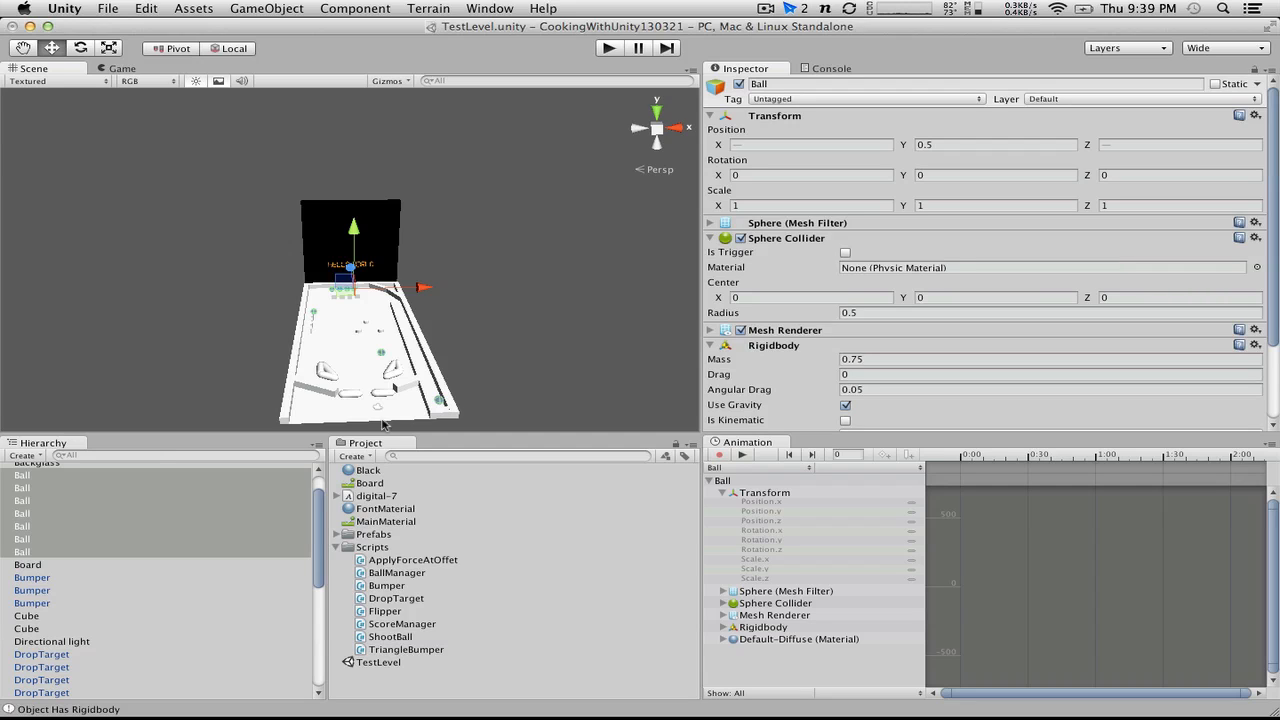
pyautogui.keyDown('super'); pyautogui.click(82, 552); pyautogui.keyUp('super')
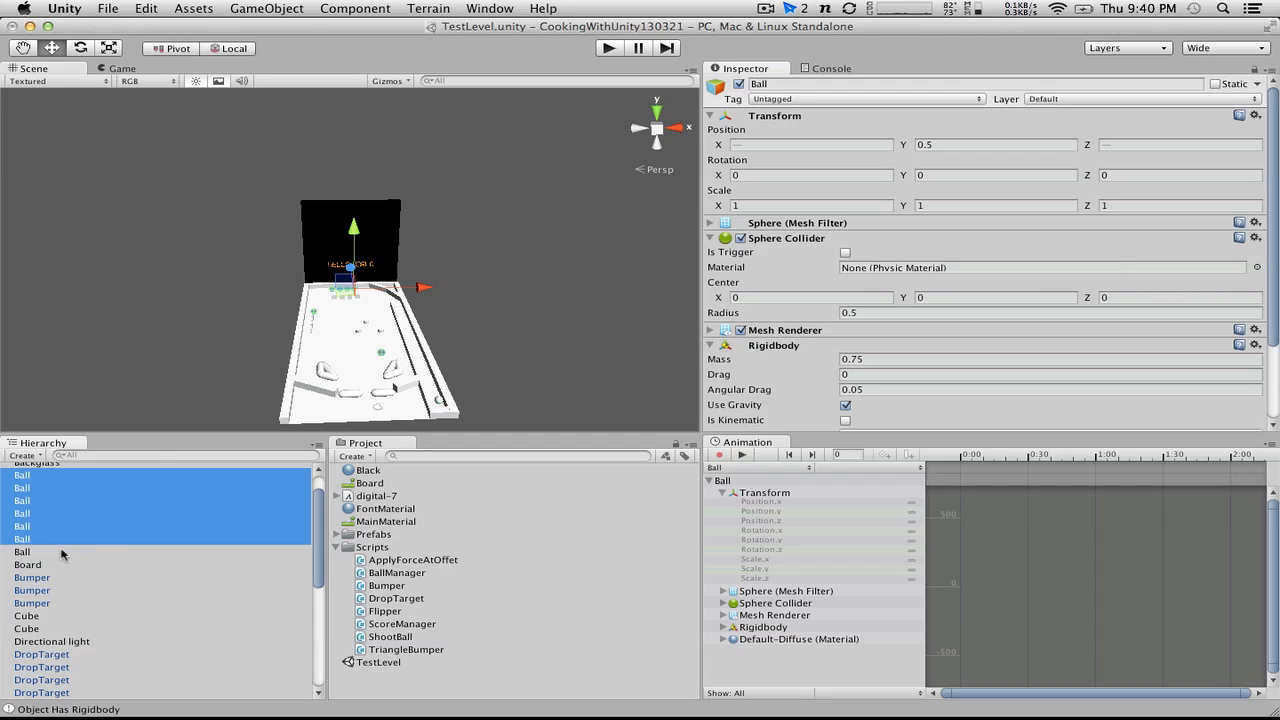
pyautogui.rightClick(61, 521)
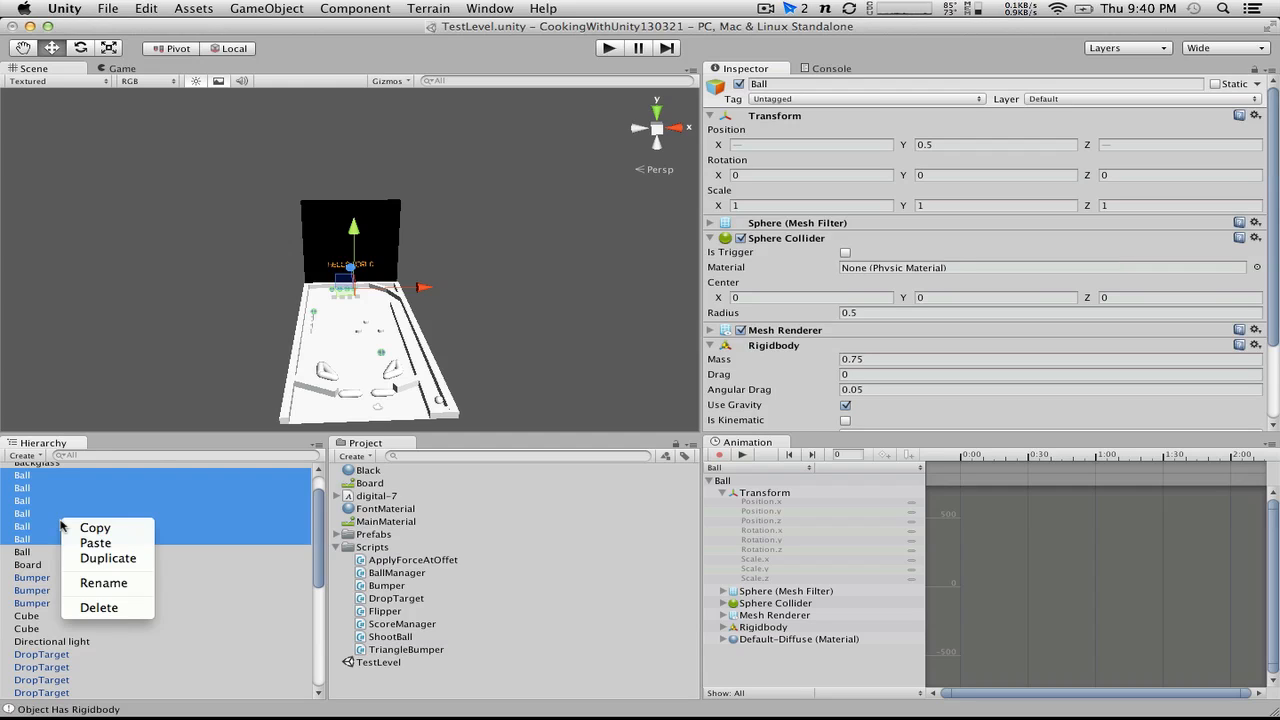
pyautogui.click(99, 608)
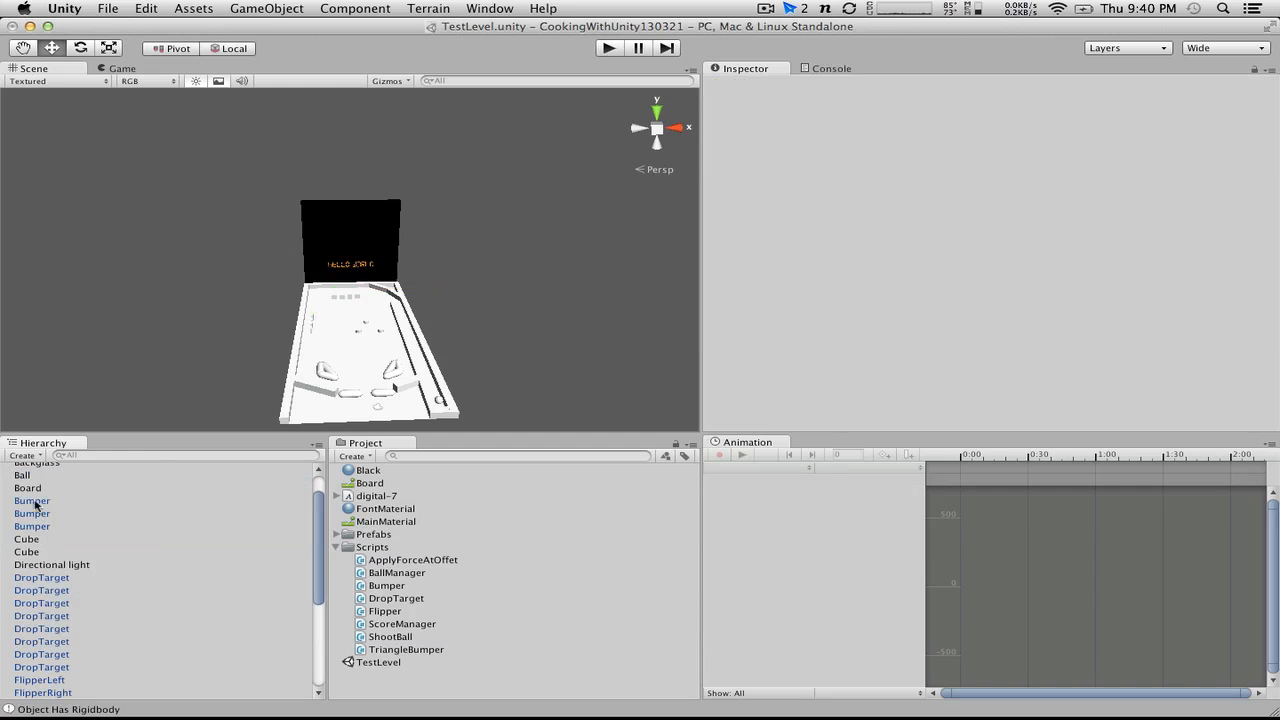
# Step: Save the remaining Ball as a prefab in the Prefabs folder and delete it from the scene
pyautogui.moveTo(28, 477); pyautogui.dragTo(376, 537)
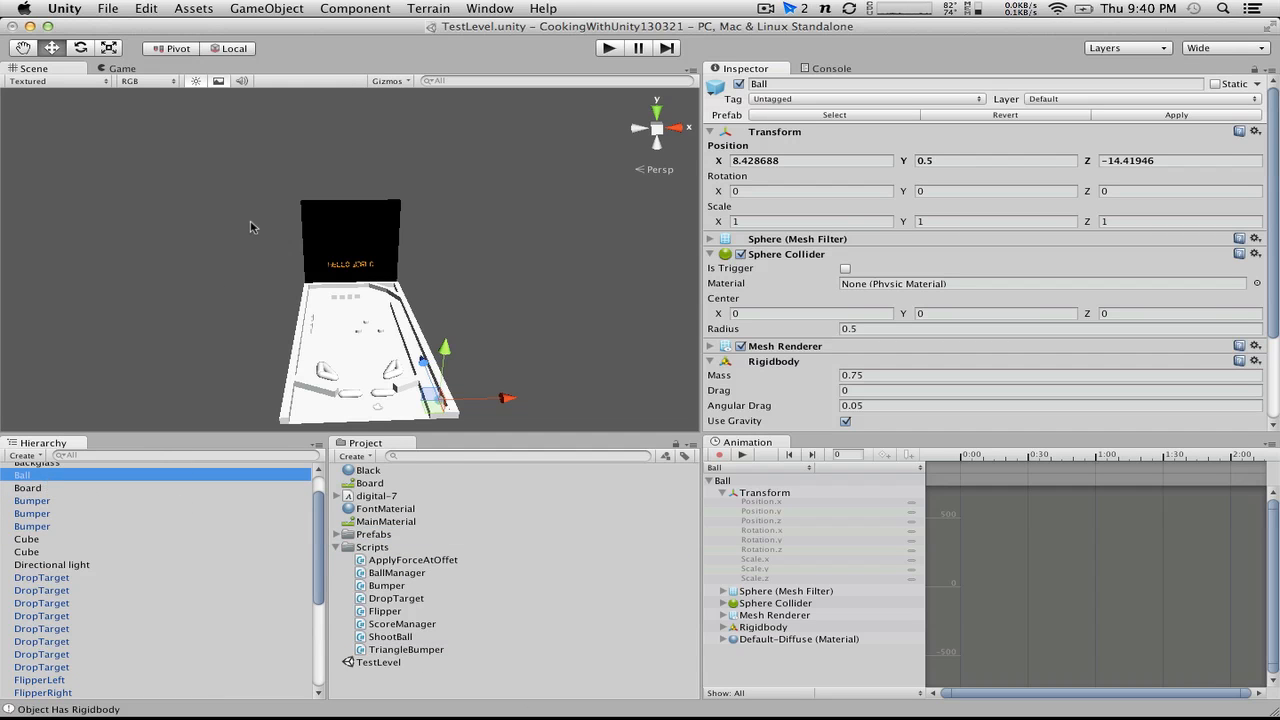
pyautogui.hotkey('ctrl', 'Right')
pyautogui.hotkey('ctrl', 'Left')
pyautogui.rightClick(38, 477)
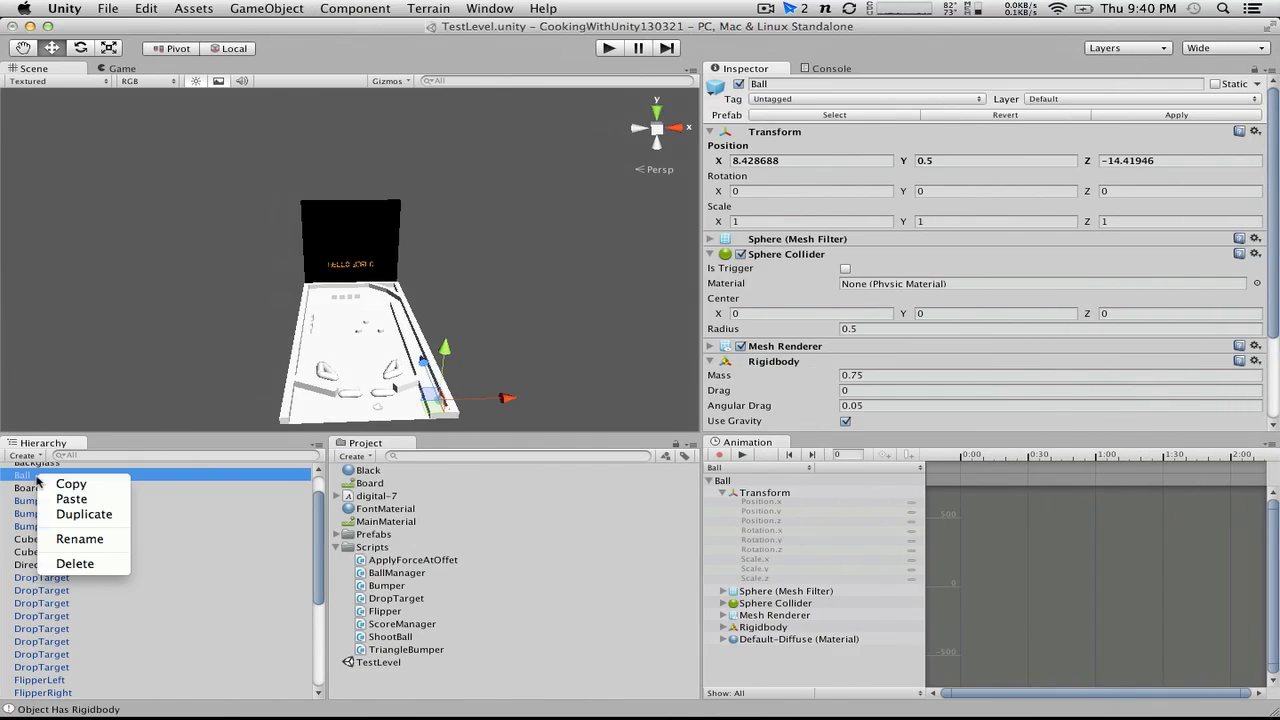
pyautogui.click(96, 566)
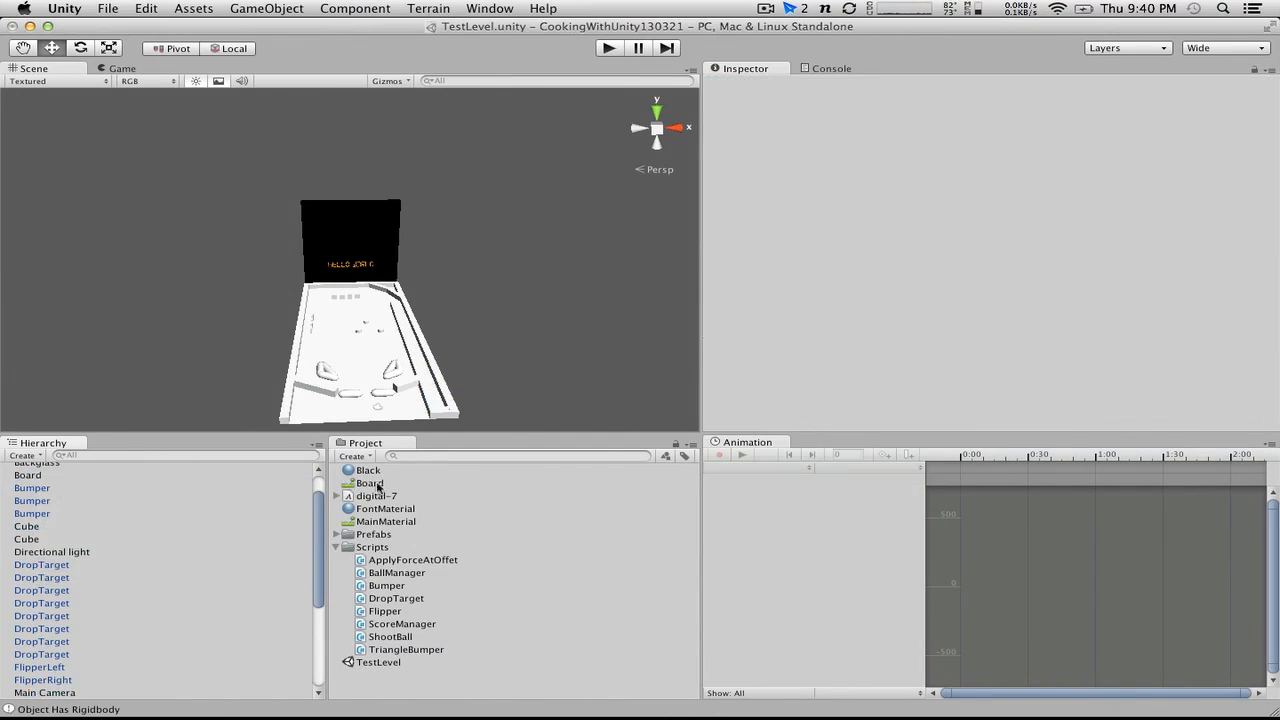
# Step: Select the Ball prefab in the Prefabs folder and add a new tag named Ball to the project's tag list
pyautogui.click(344, 535)
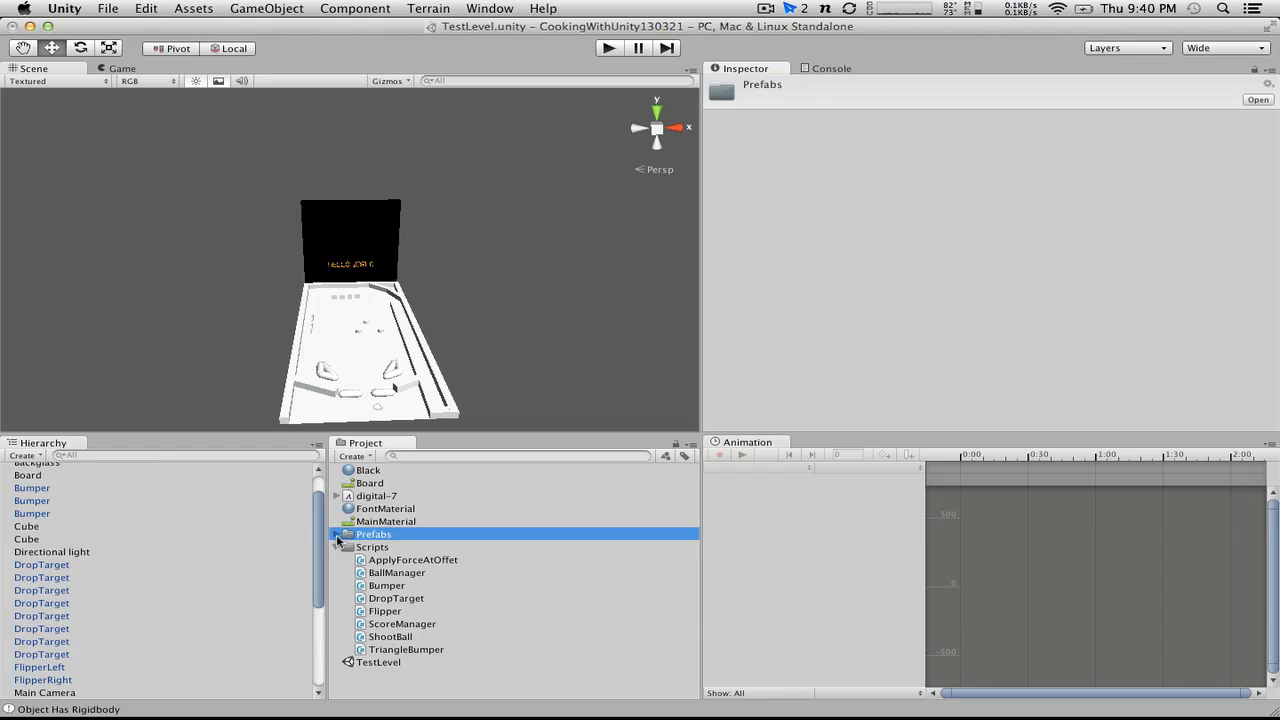
pyautogui.click(336, 534)
pyautogui.click(377, 548)
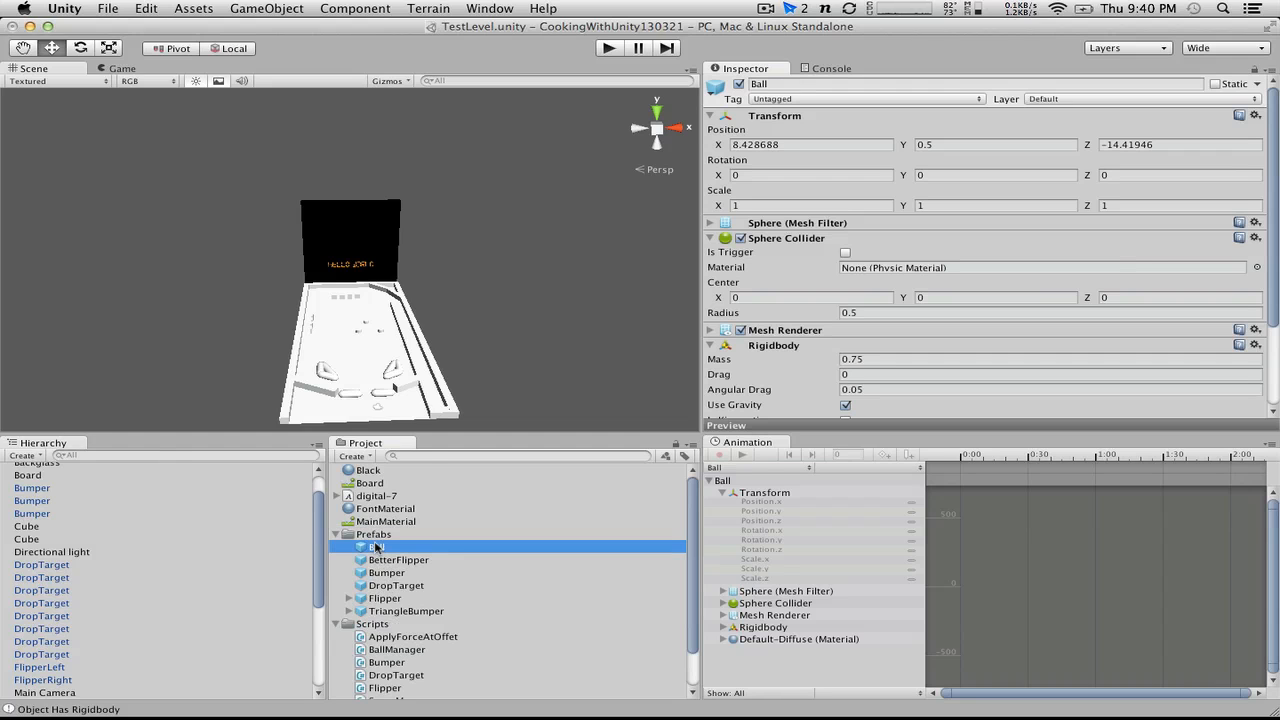
pyautogui.click(906, 101)
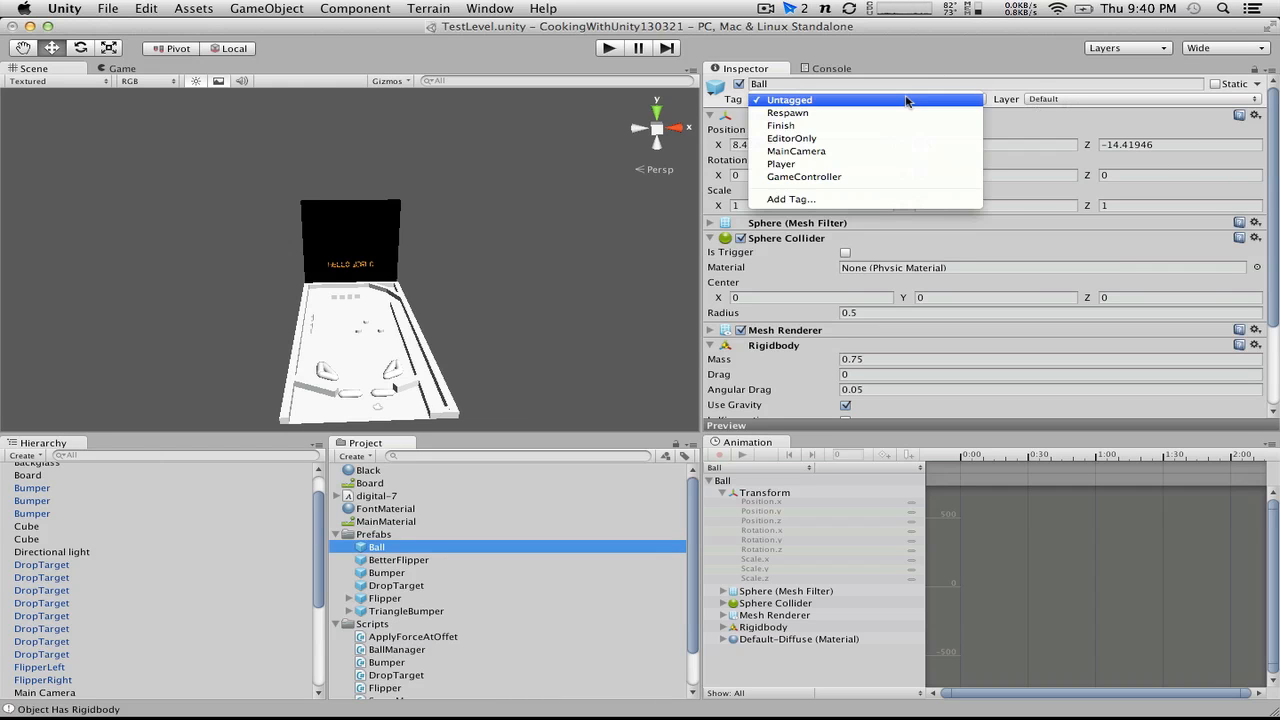
pyautogui.click(862, 199)
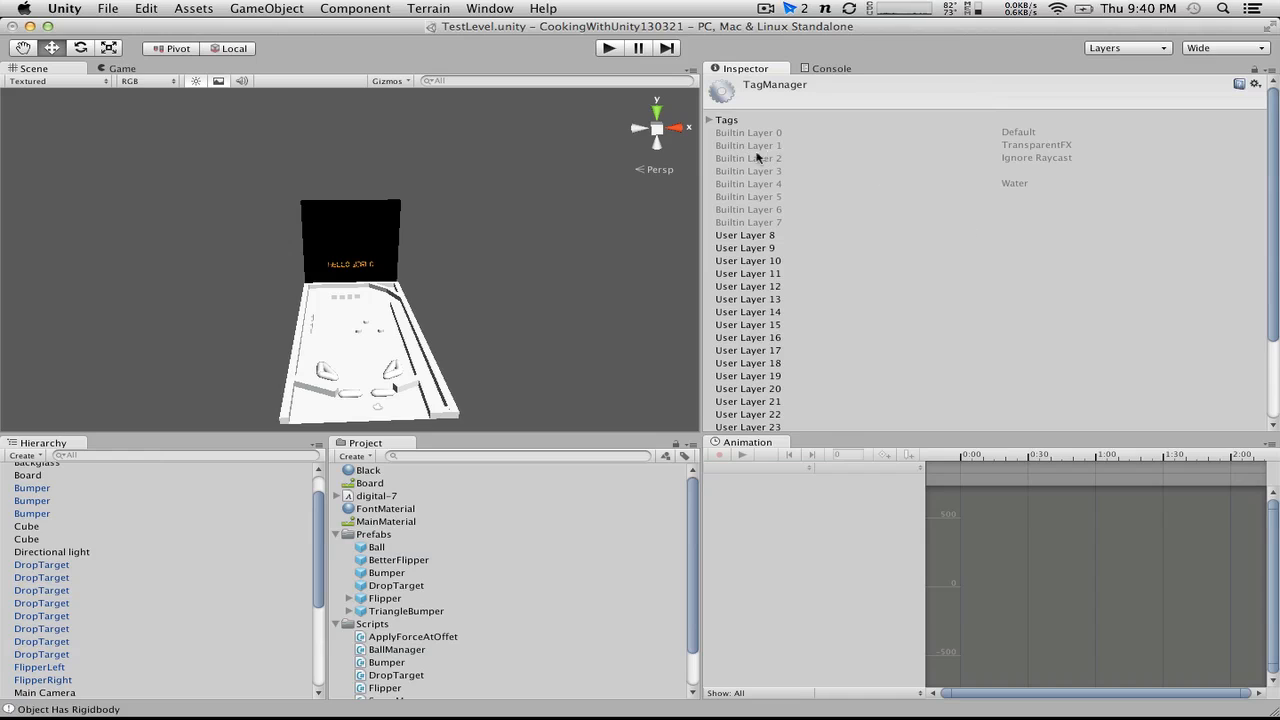
pyautogui.click(716, 120)
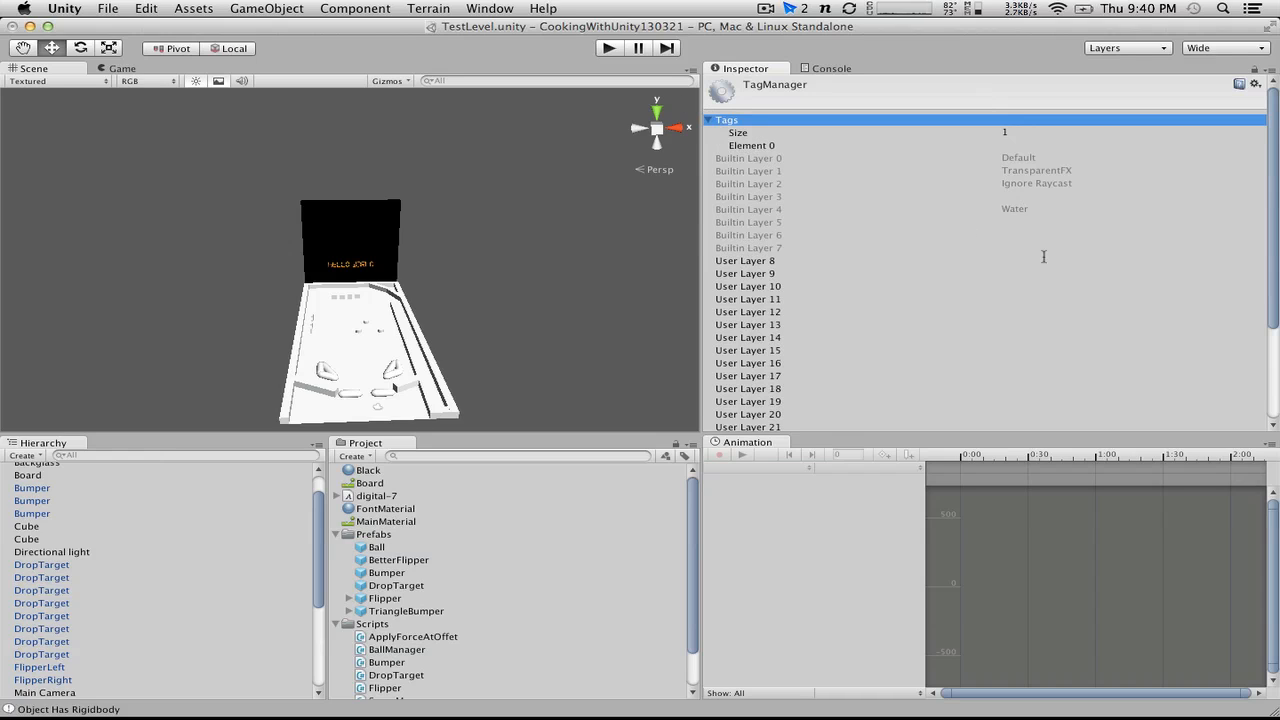
pyautogui.click(1004, 132)
pyautogui.write('2')
pyautogui.click(1012, 145)
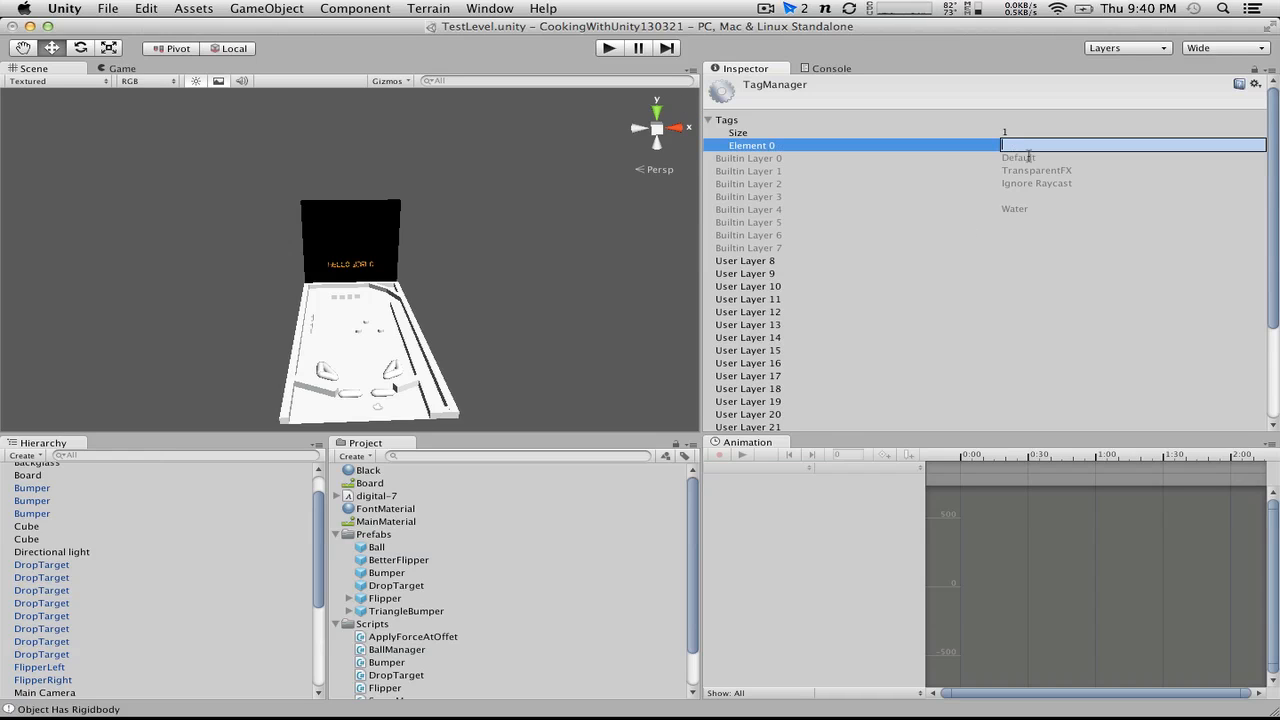
pyautogui.write('Ball')
pyautogui.press('Return')
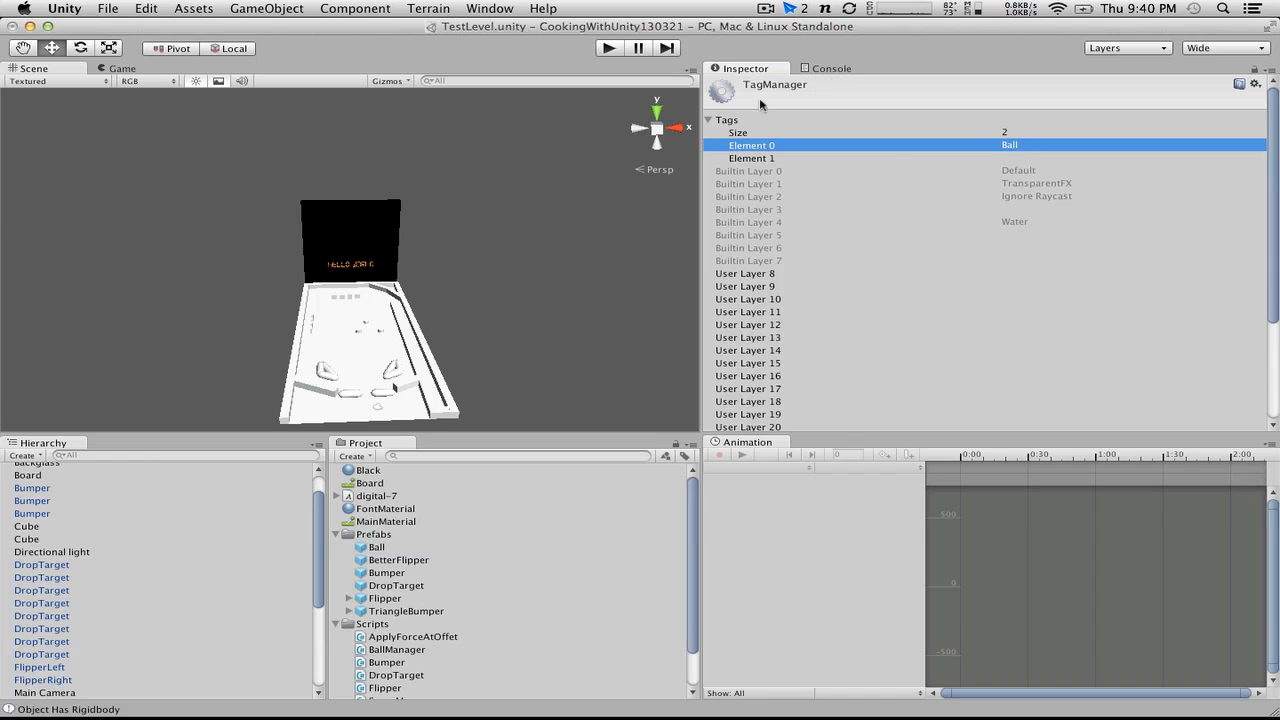
# Step: Assign the Ball tag to the Ball prefab
pyautogui.click(380, 549)
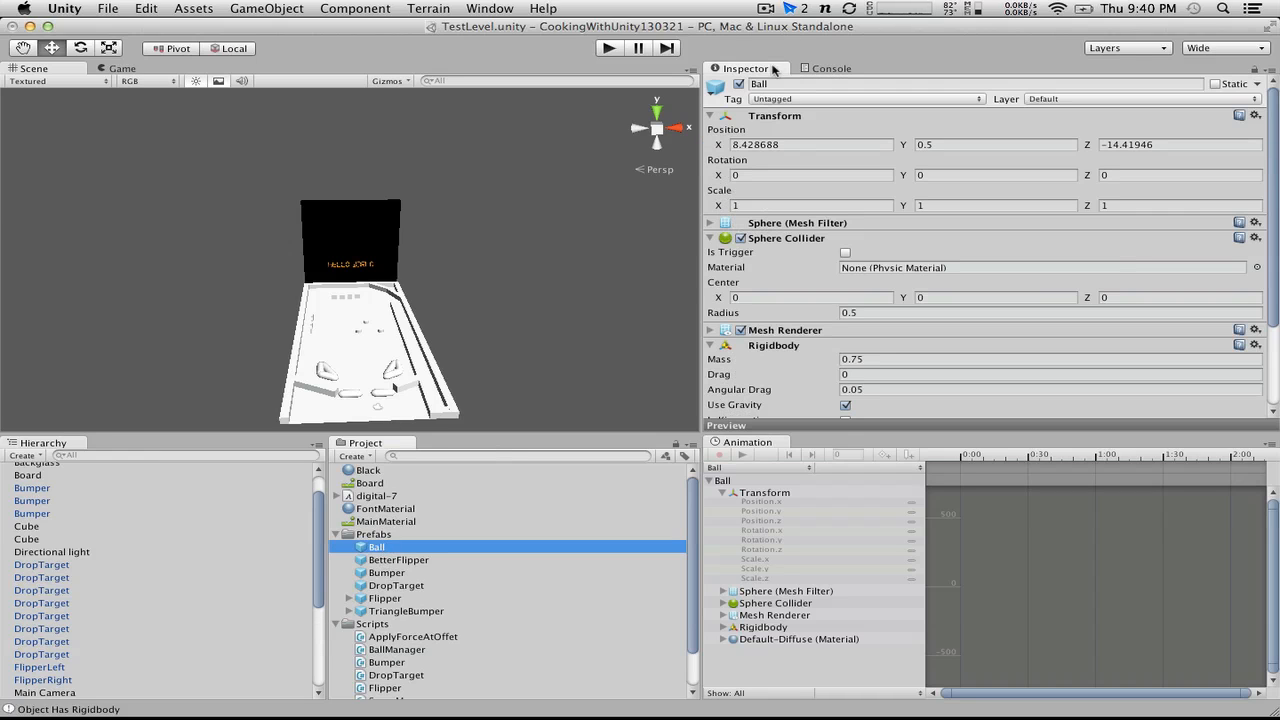
pyautogui.click(783, 100)
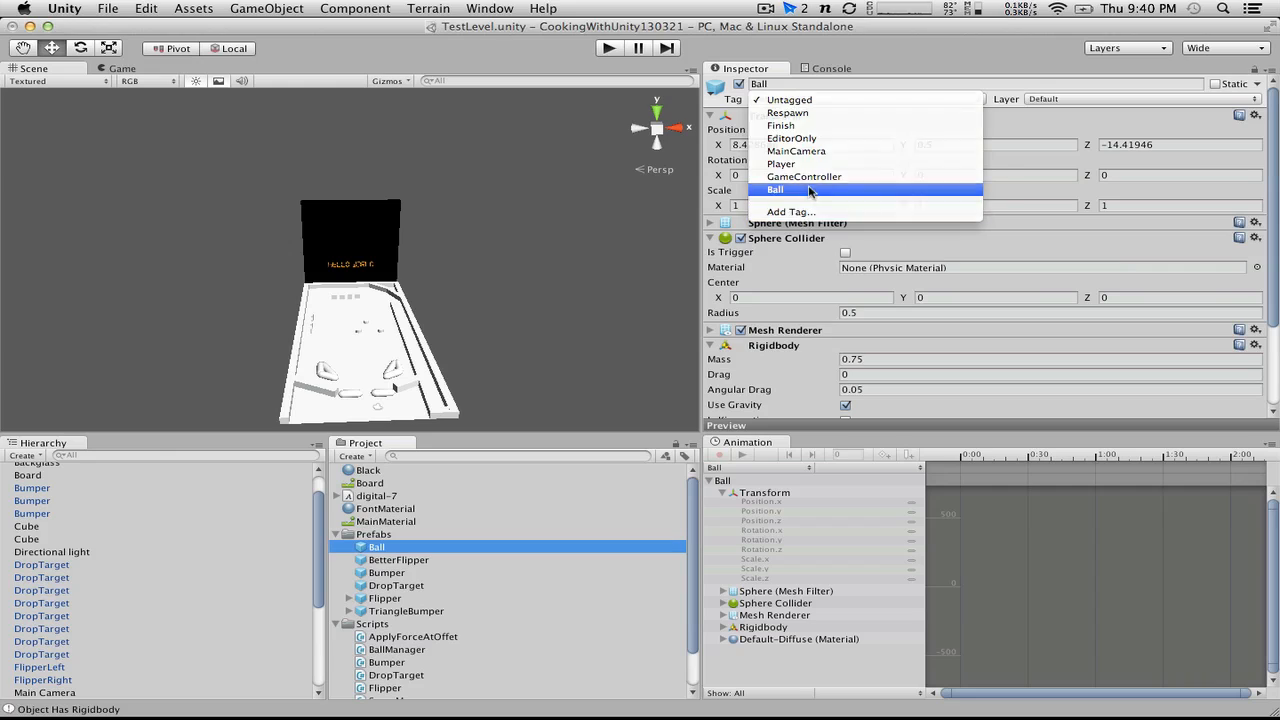
pyautogui.click(810, 191)
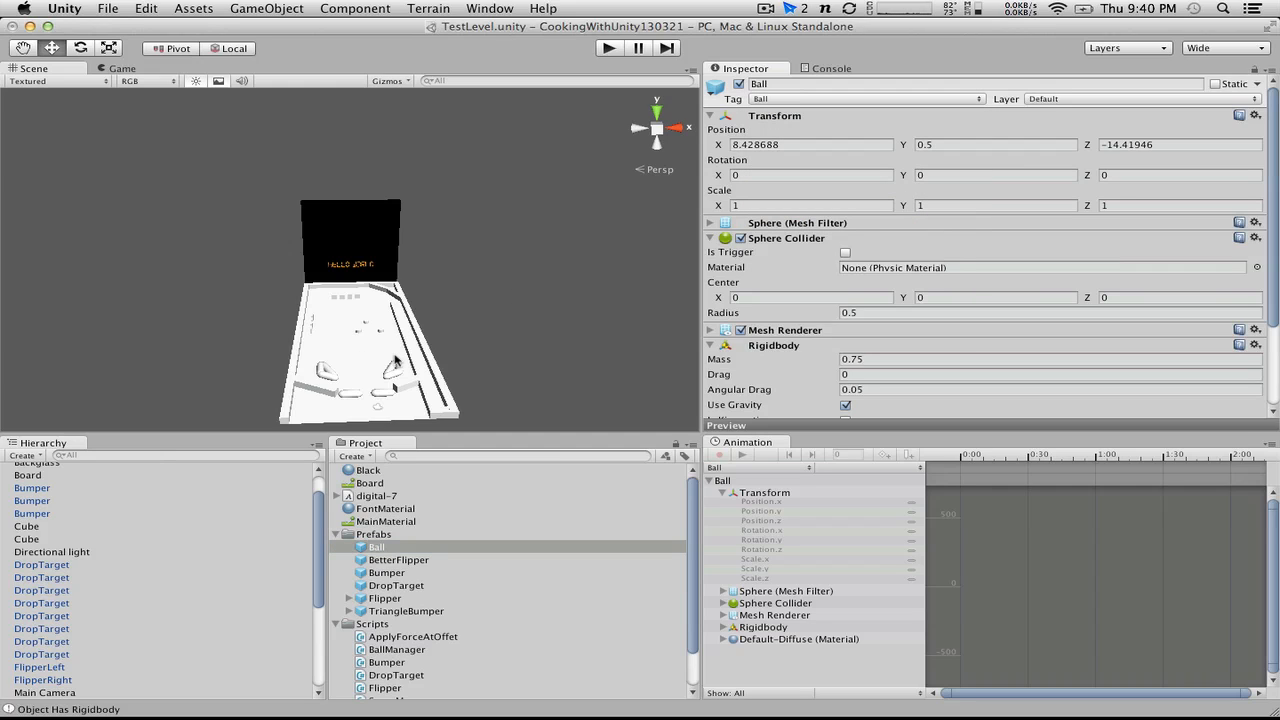
# Step: Place a Ball prefab instance in the scene and remove its Mesh Filter, Sphere Collider, Rigidbody and Mesh Renderer, leaving only the Transform
pyautogui.moveTo(380, 548); pyautogui.dragTo(195, 535)
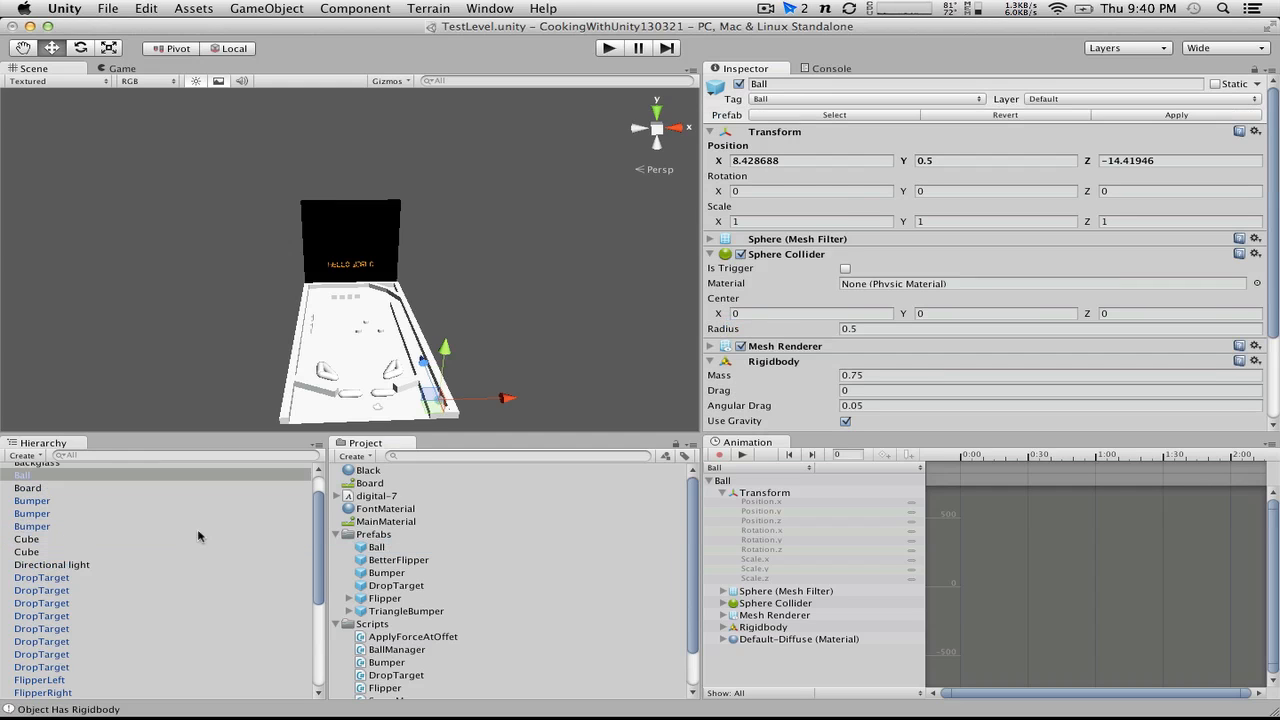
pyautogui.keyDown('alt'); pyautogui.moveTo(466, 388); pyautogui.dragTo(387, 357); pyautogui.keyUp('alt')
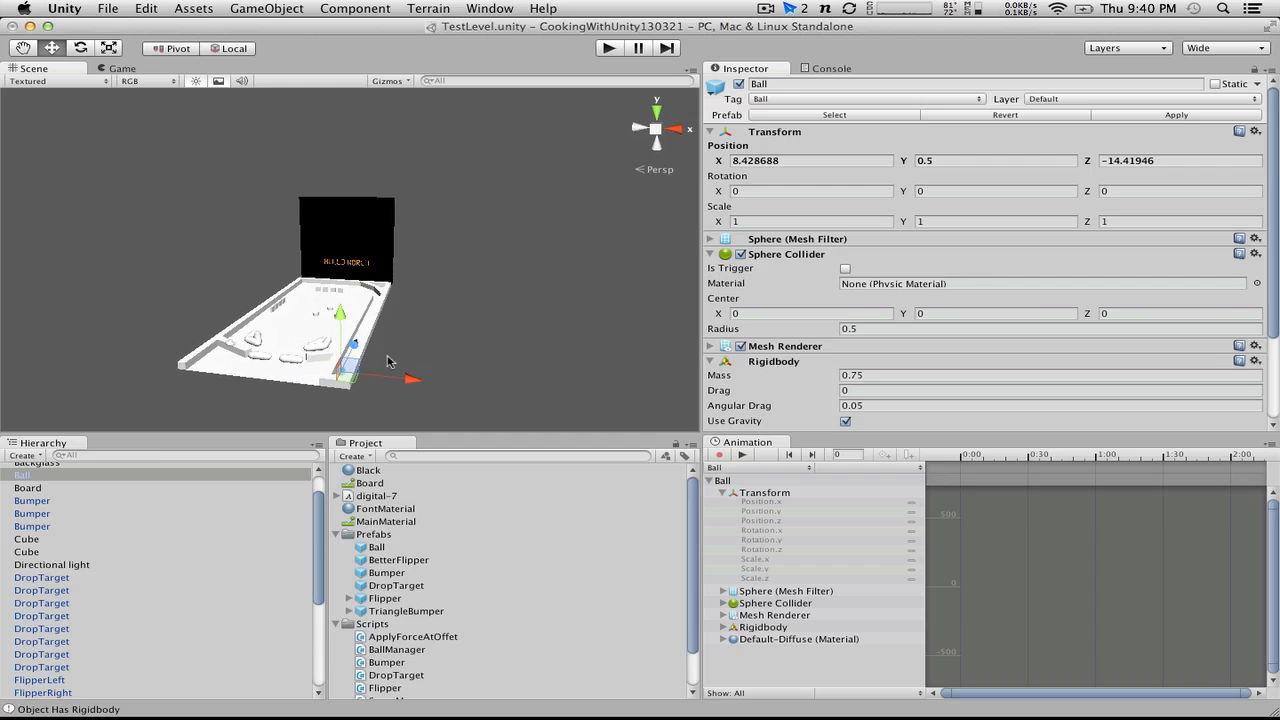
pyautogui.click(1254, 238)
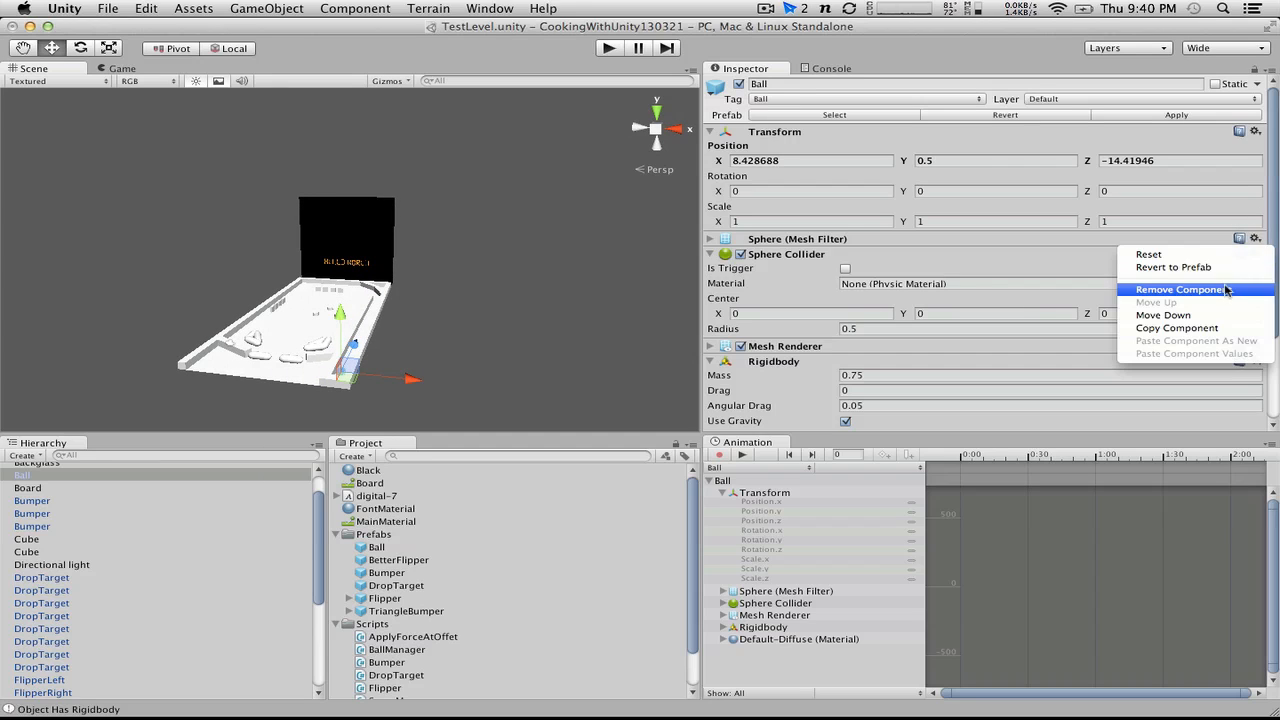
pyautogui.click(1226, 289)
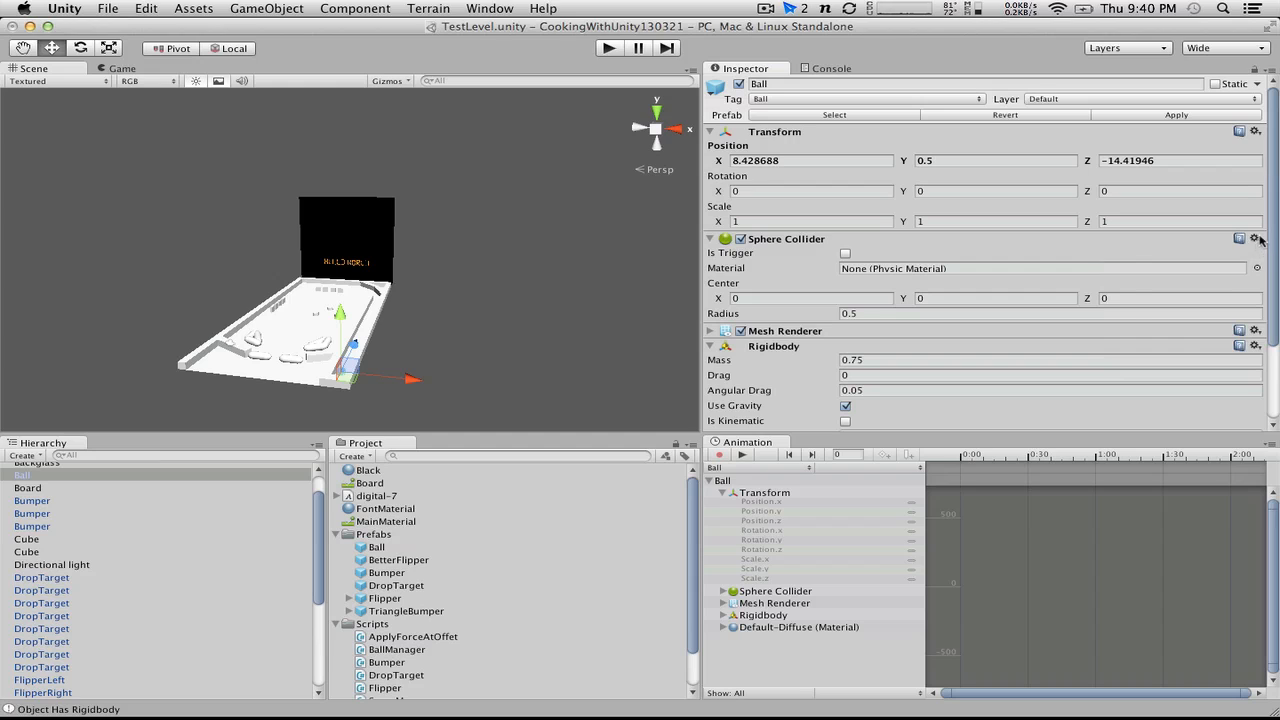
pyautogui.click(1255, 239)
pyautogui.click(1228, 290)
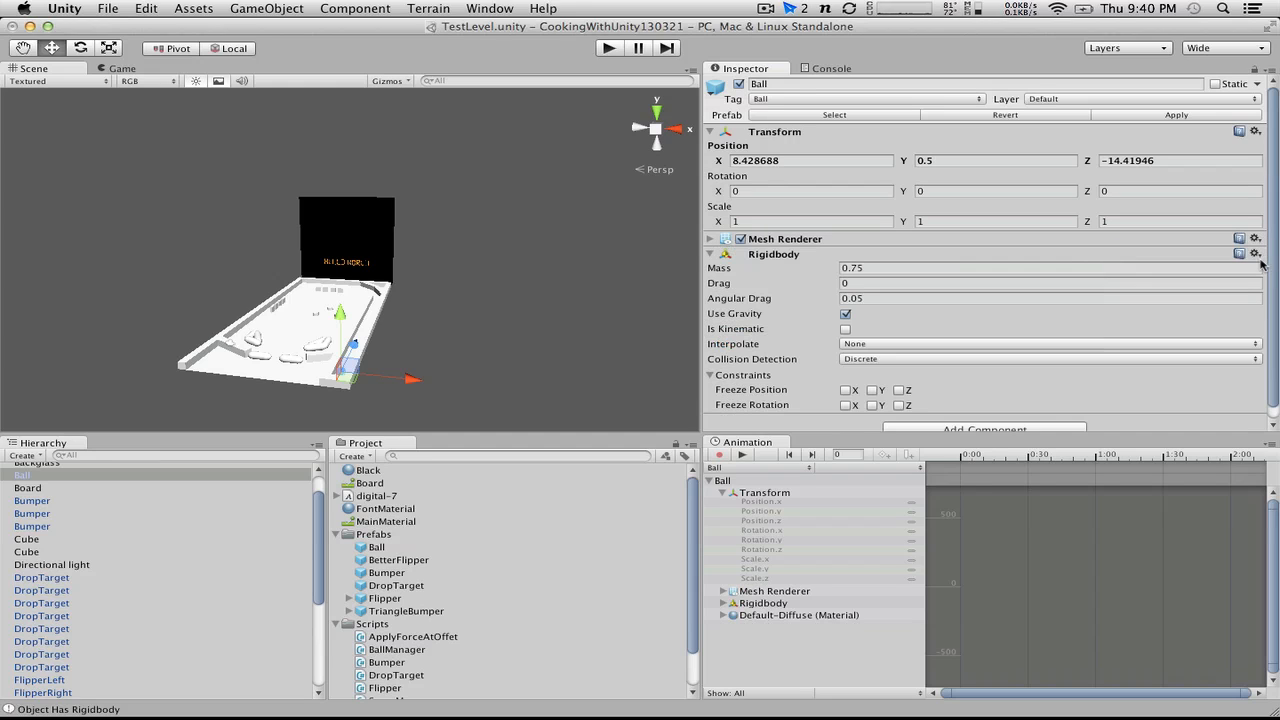
pyautogui.click(1255, 254)
pyautogui.click(1245, 300)
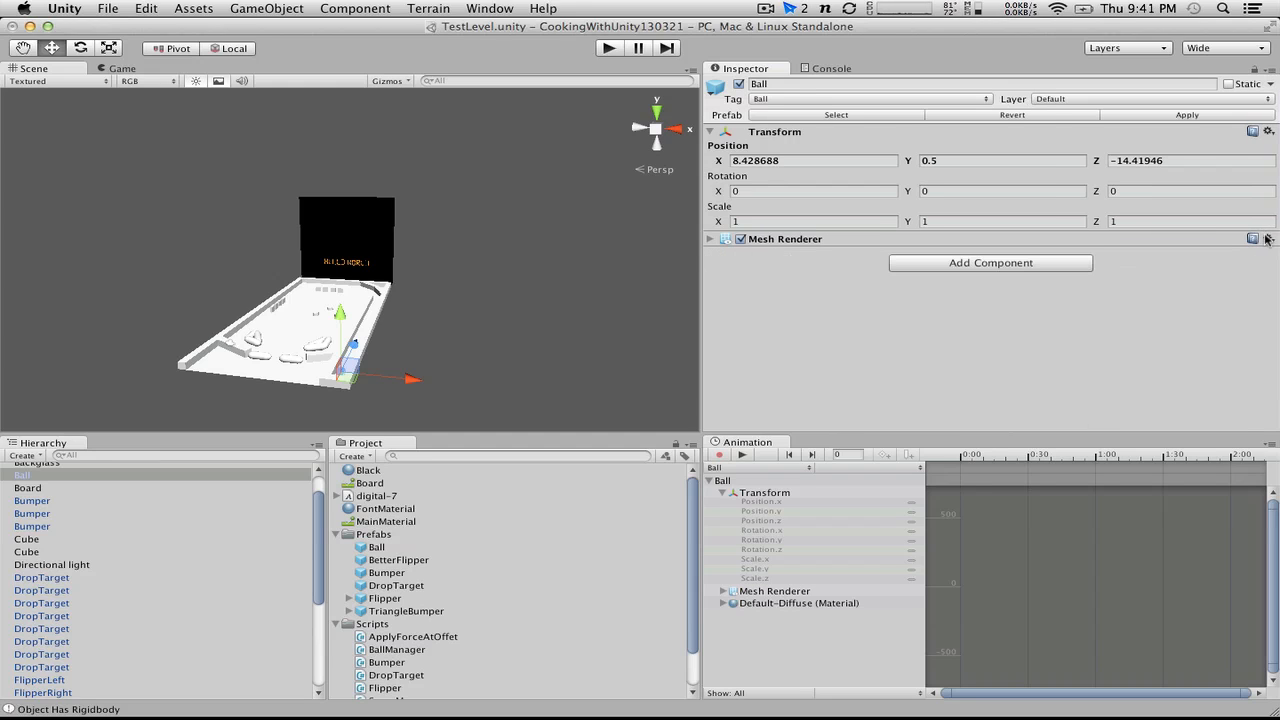
pyautogui.click(1264, 239)
pyautogui.click(1218, 291)
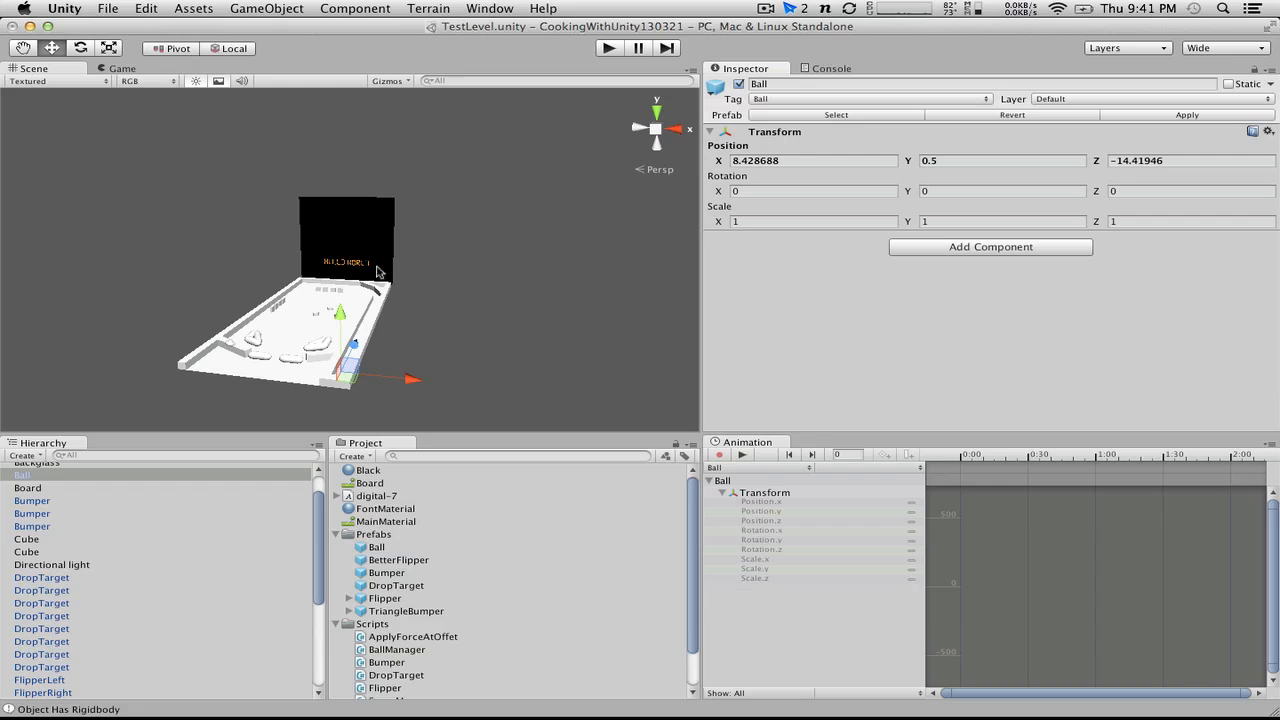
# Step: Break the stripped Ball object's link to its prefab and set its tag to Untagged
pyautogui.keyDown('alt'); pyautogui.moveTo(325, 231); pyautogui.dragTo(356, 232); pyautogui.keyUp('alt')
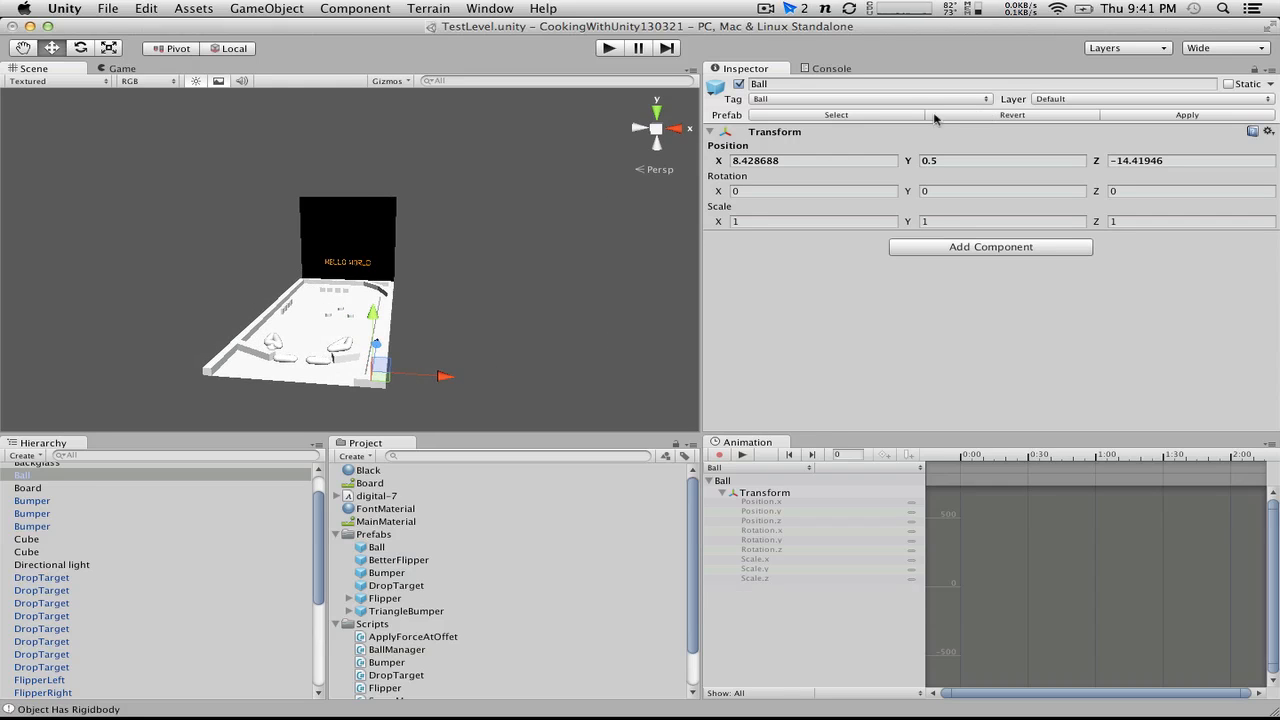
pyautogui.click(232, 7)
pyautogui.moveTo(212, 5)
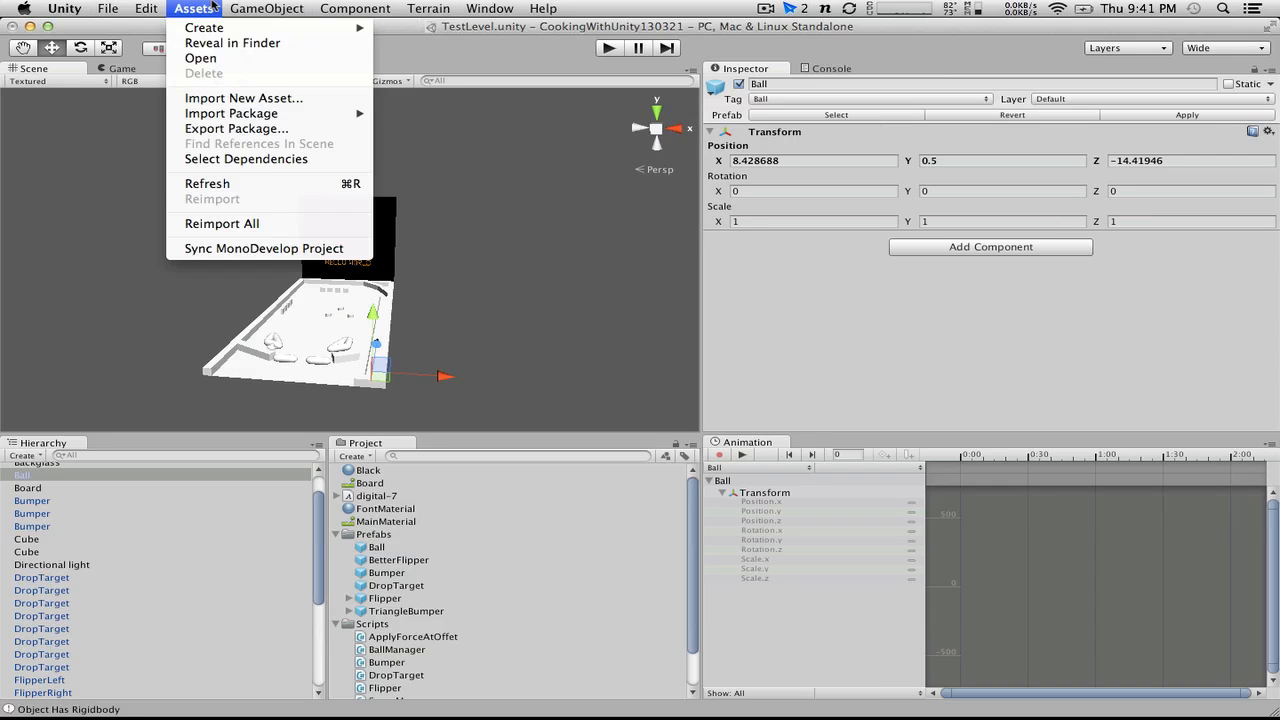
pyautogui.moveTo(296, 6)
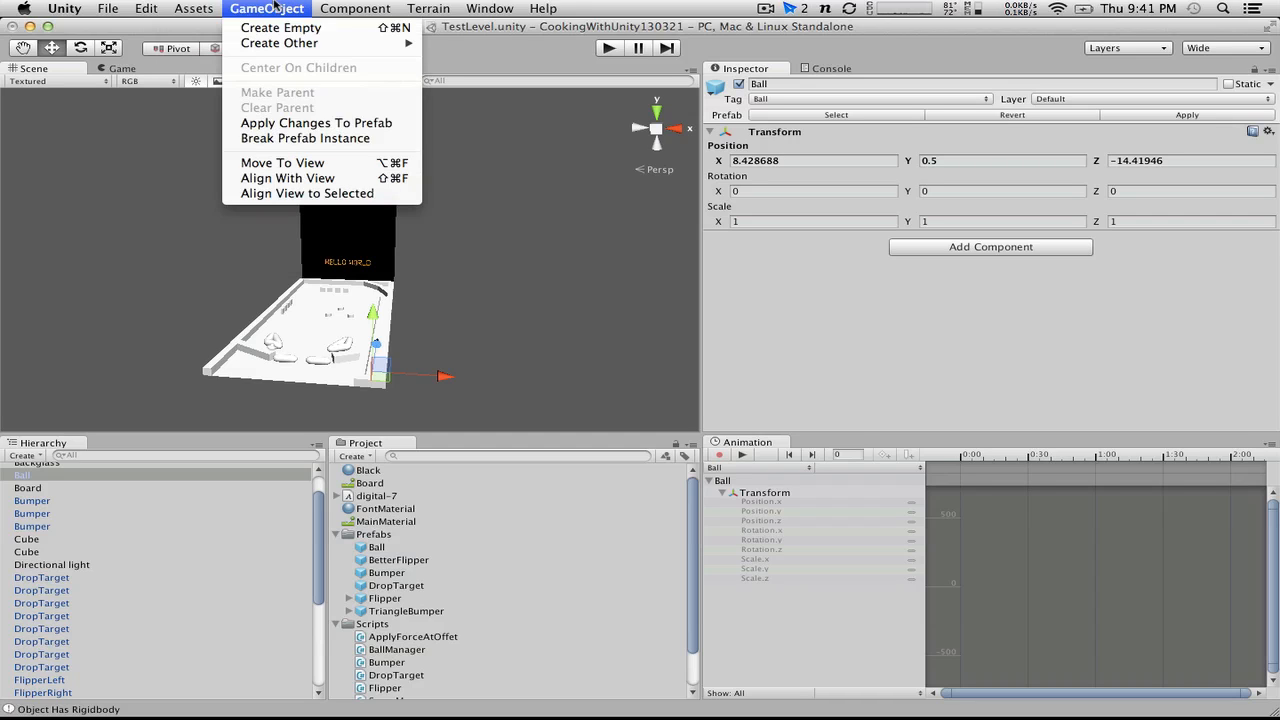
pyautogui.click(295, 142)
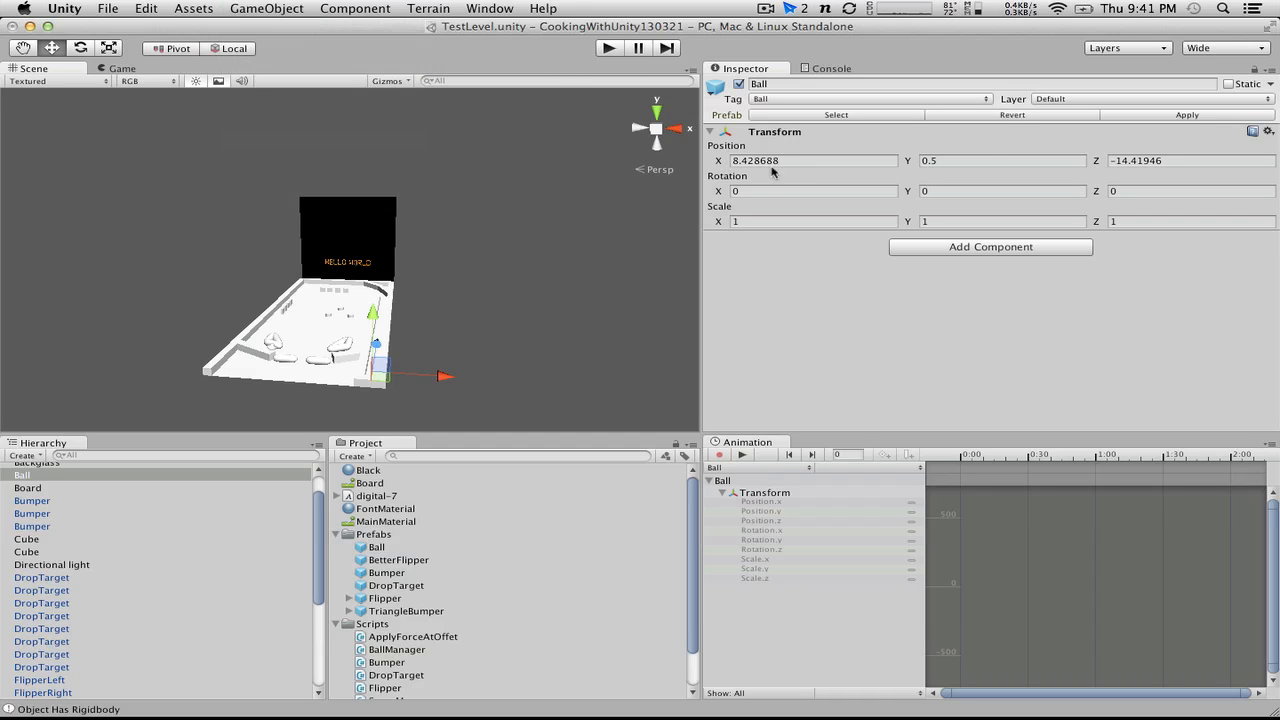
pyautogui.click(800, 100)
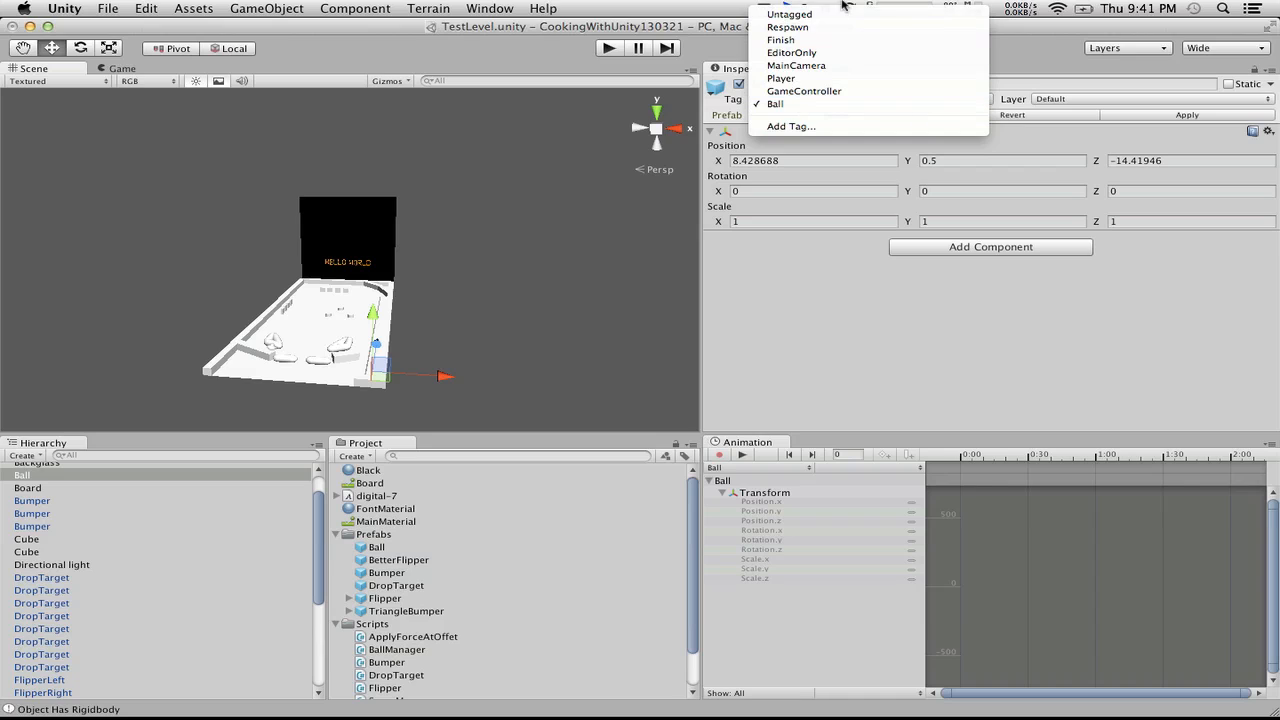
pyautogui.click(786, 15)
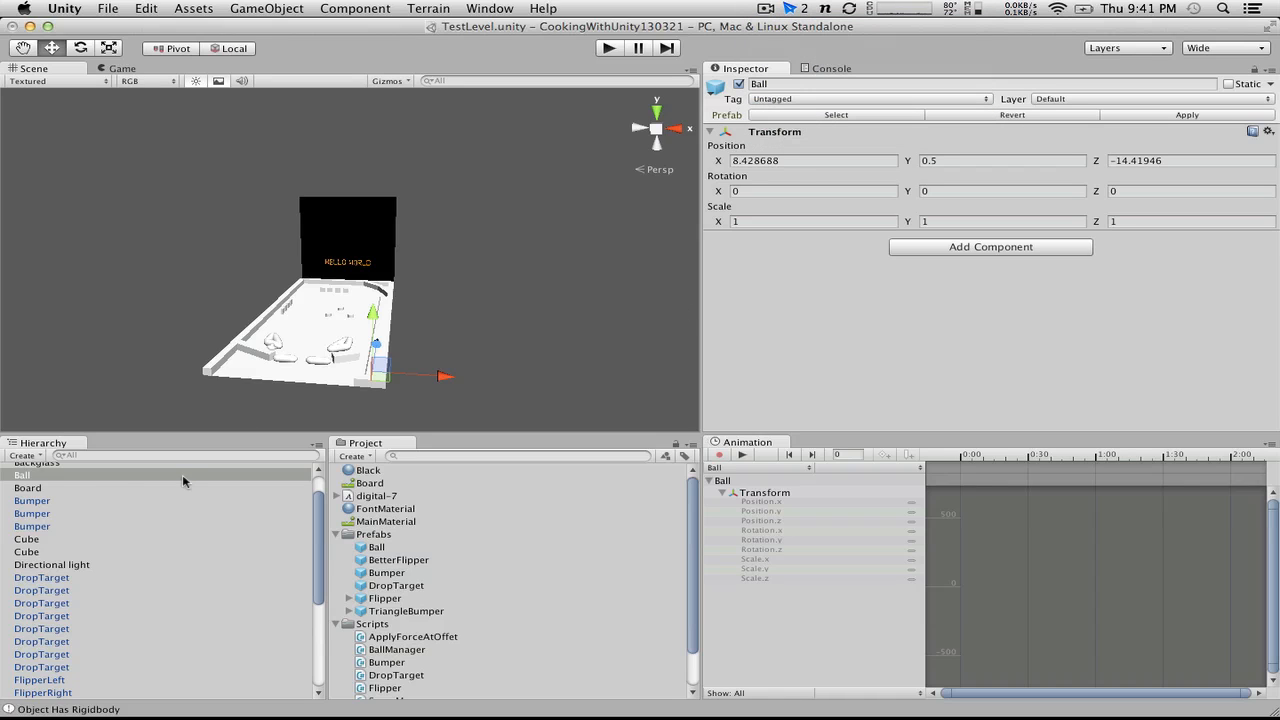
# Step: Rename the stripped Ball object in the scene BallSpawnPosition
pyautogui.click(44, 477)
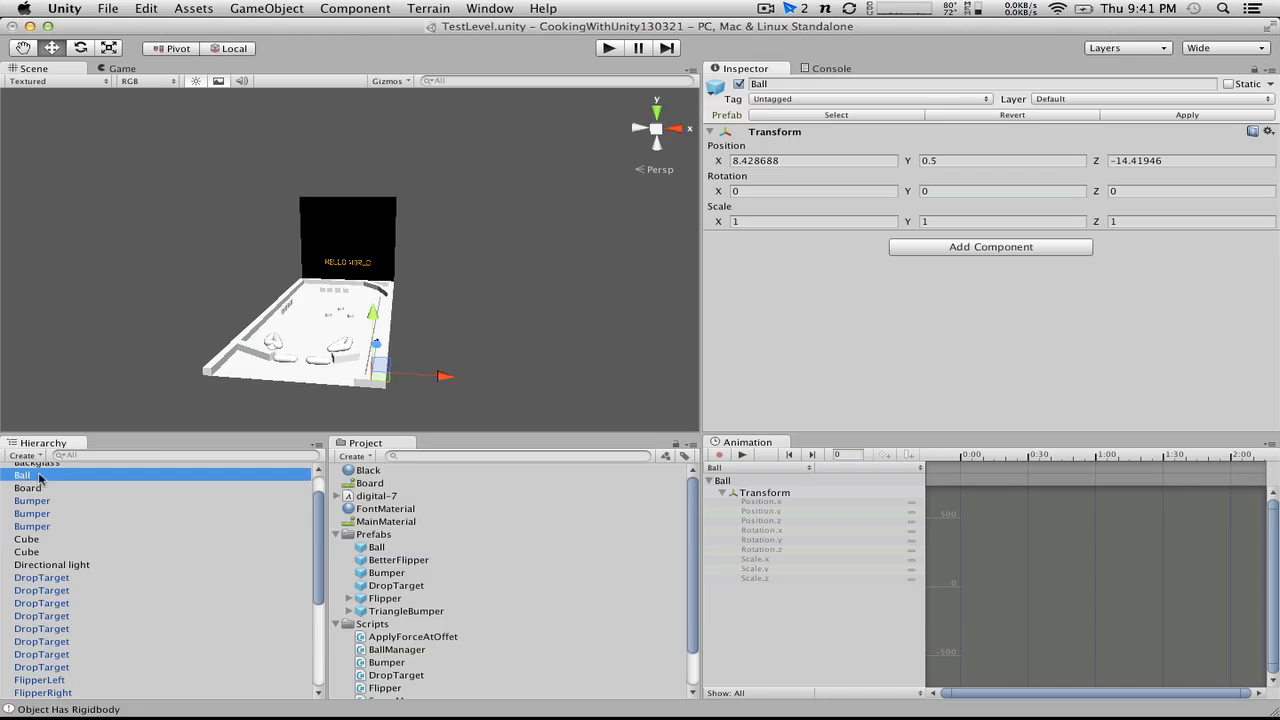
pyautogui.click(44, 477)
pyautogui.write('SpawnP')
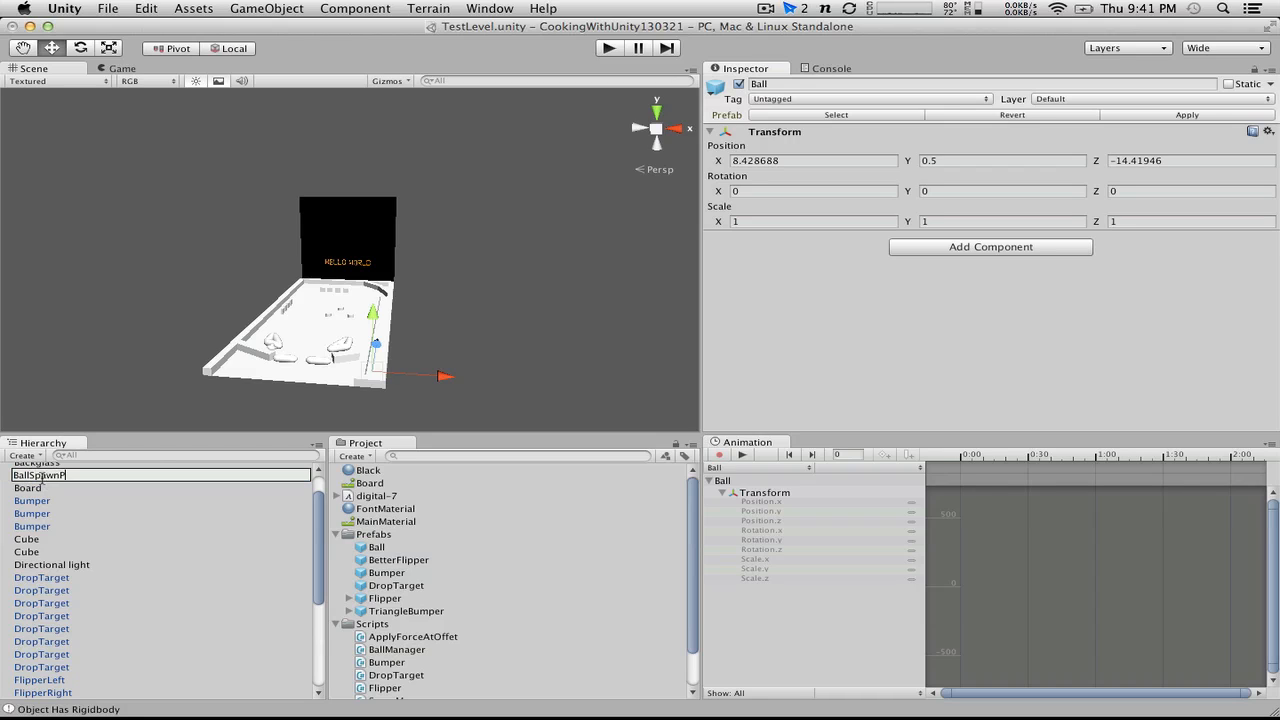
pyautogui.write('osition')
pyautogui.press('Return')
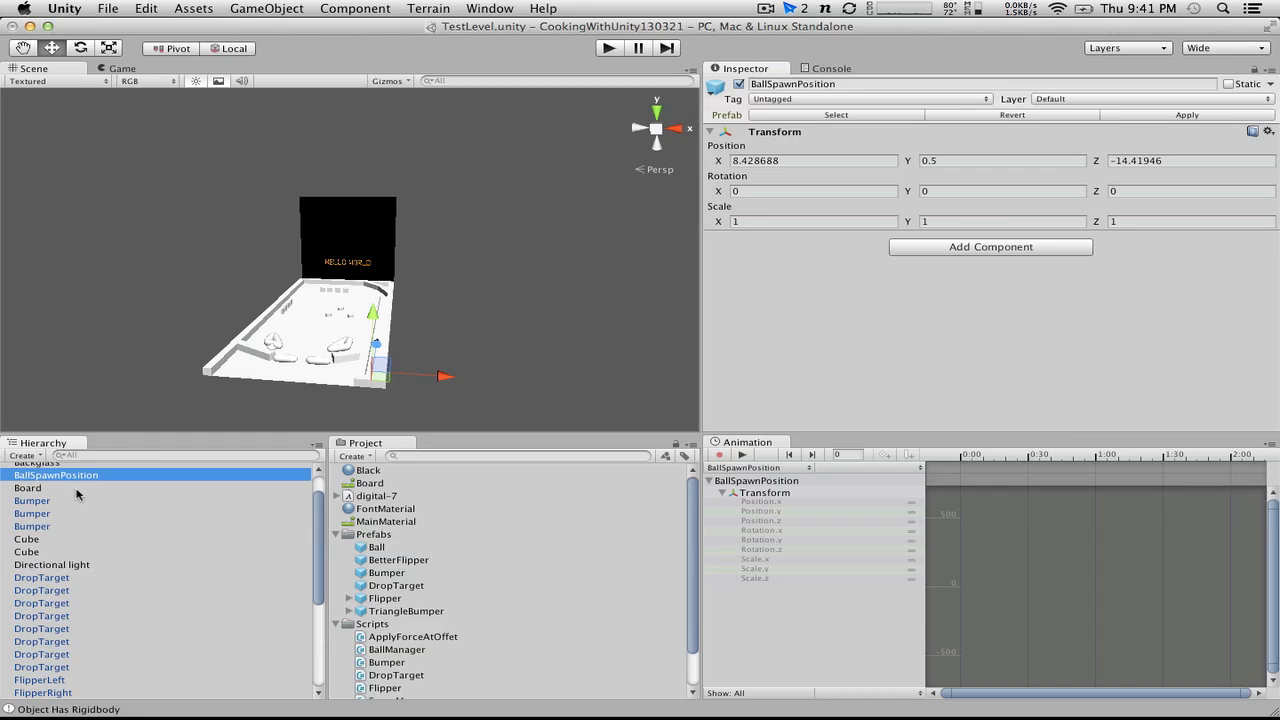
# Step: On $BallManager, assign BallSpawnPosition as the script's Spawn Position and the Ball prefab as its Ball
pyautogui.scroll(2, 58, 582)
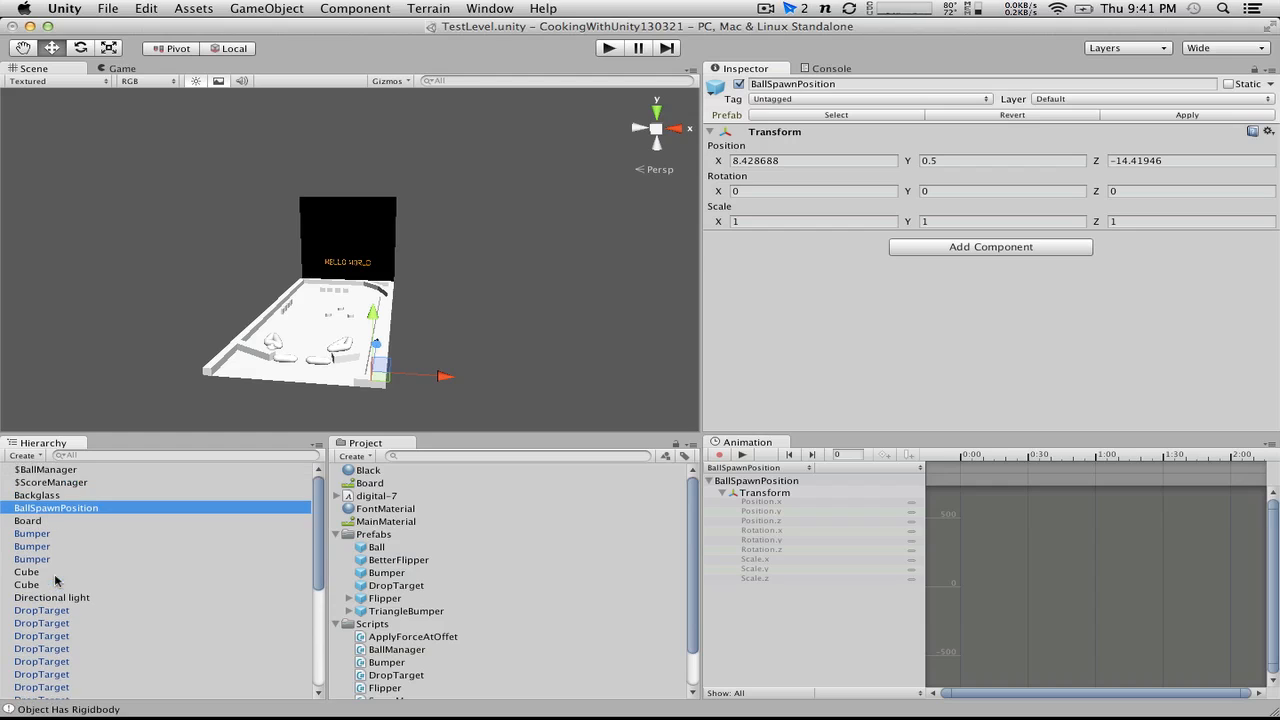
pyautogui.click(36, 471)
pyautogui.moveTo(50, 508); pyautogui.dragTo(1073, 262)
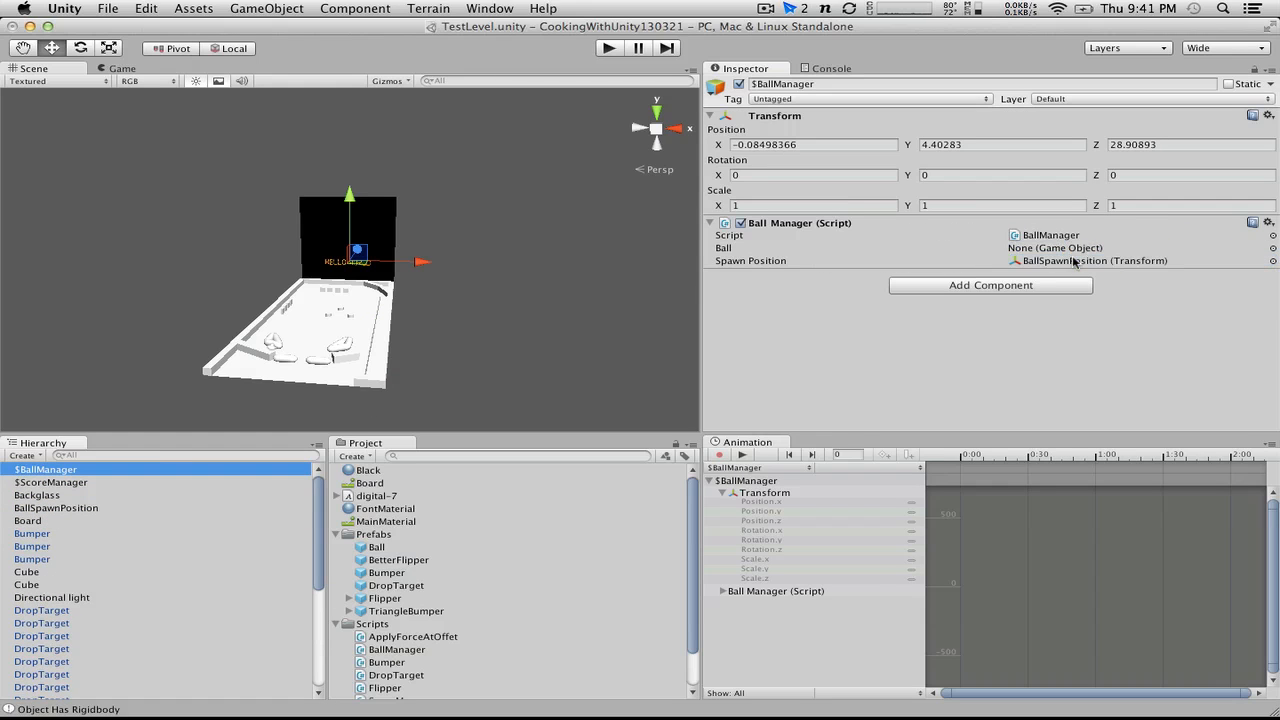
pyautogui.moveTo(376, 547); pyautogui.dragTo(1015, 248)
# Step: Switch to MonoDevelop to review the Ball tag check and Instantiate call in BallManager.cs, and return to Unity
pyautogui.hotkey('ctrl', 'Right')
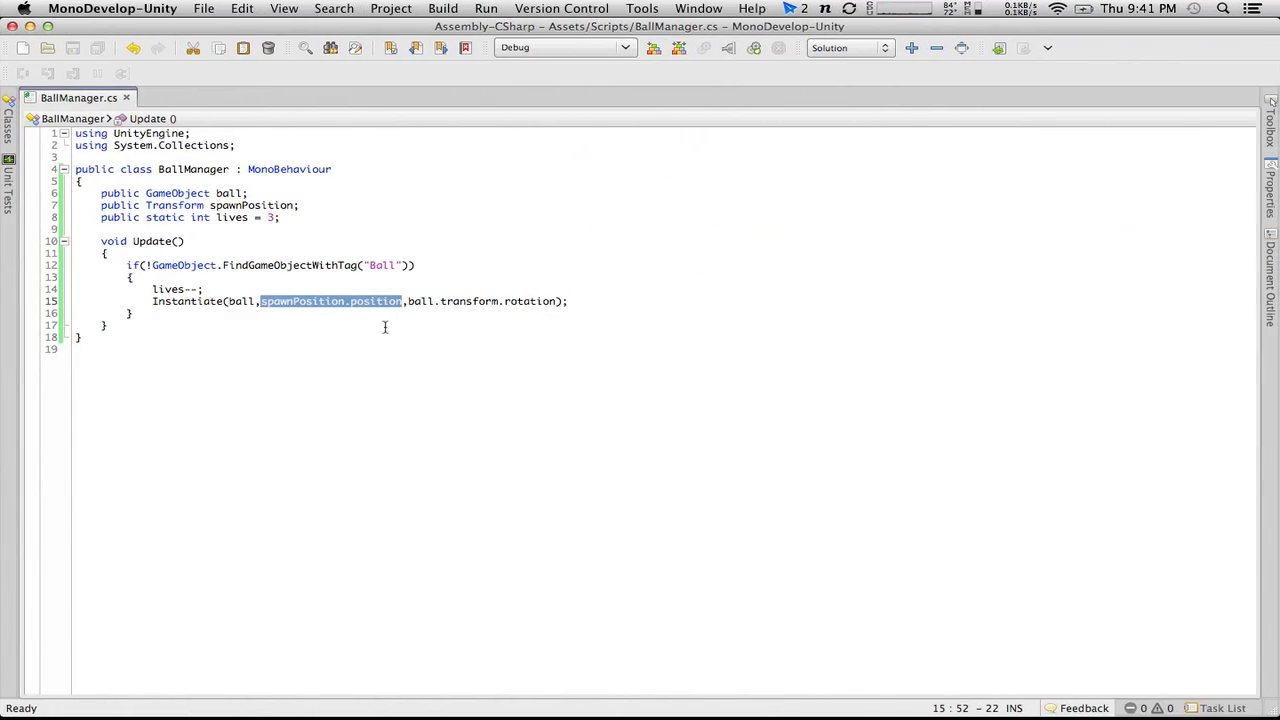
pyautogui.moveTo(368, 266); pyautogui.dragTo(393, 266)
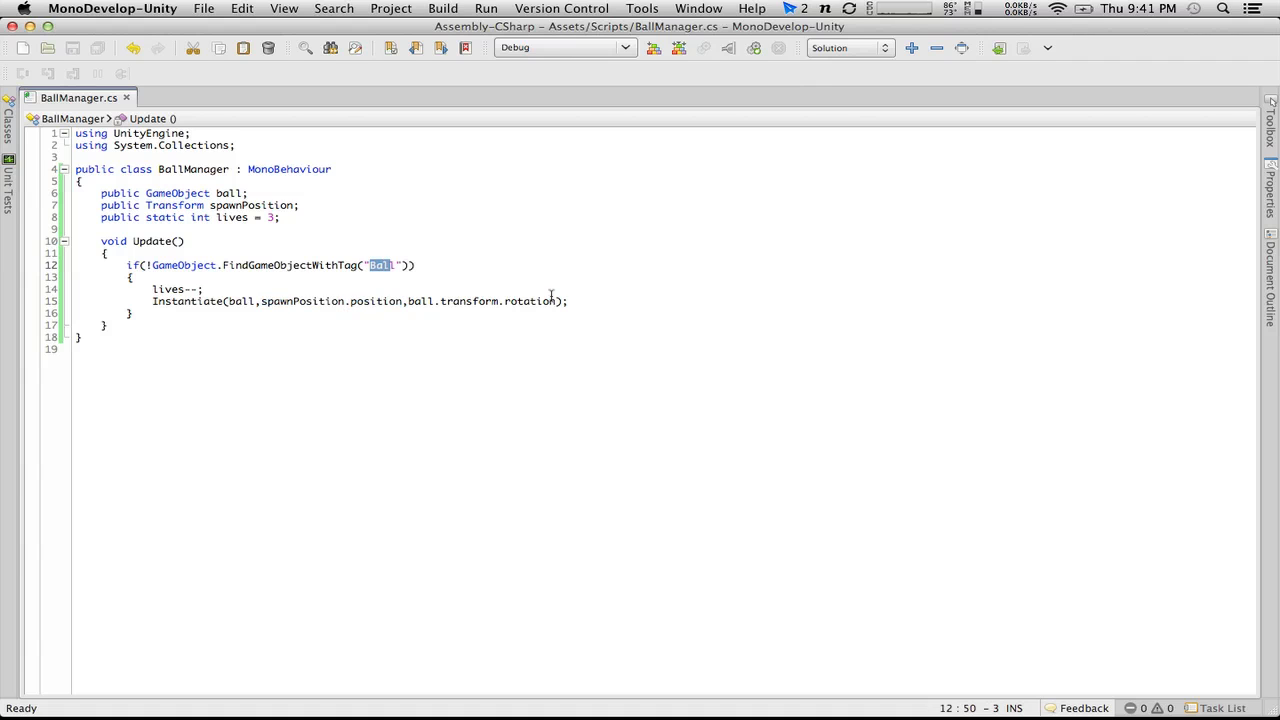
pyautogui.click(586, 298)
pyautogui.hotkey('ctrl', 'Left')
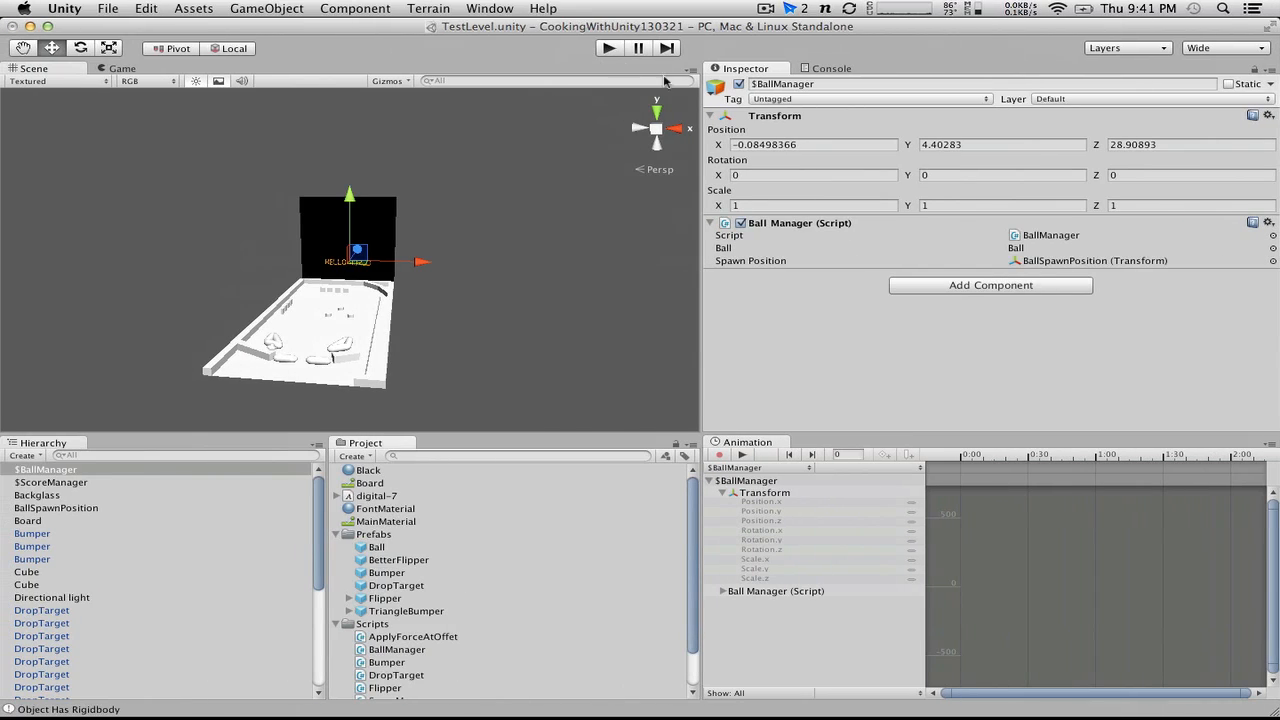
# Step: Play the level to test the ball spawning and look through the scene objects for the spawned ball
pyautogui.click(608, 49)
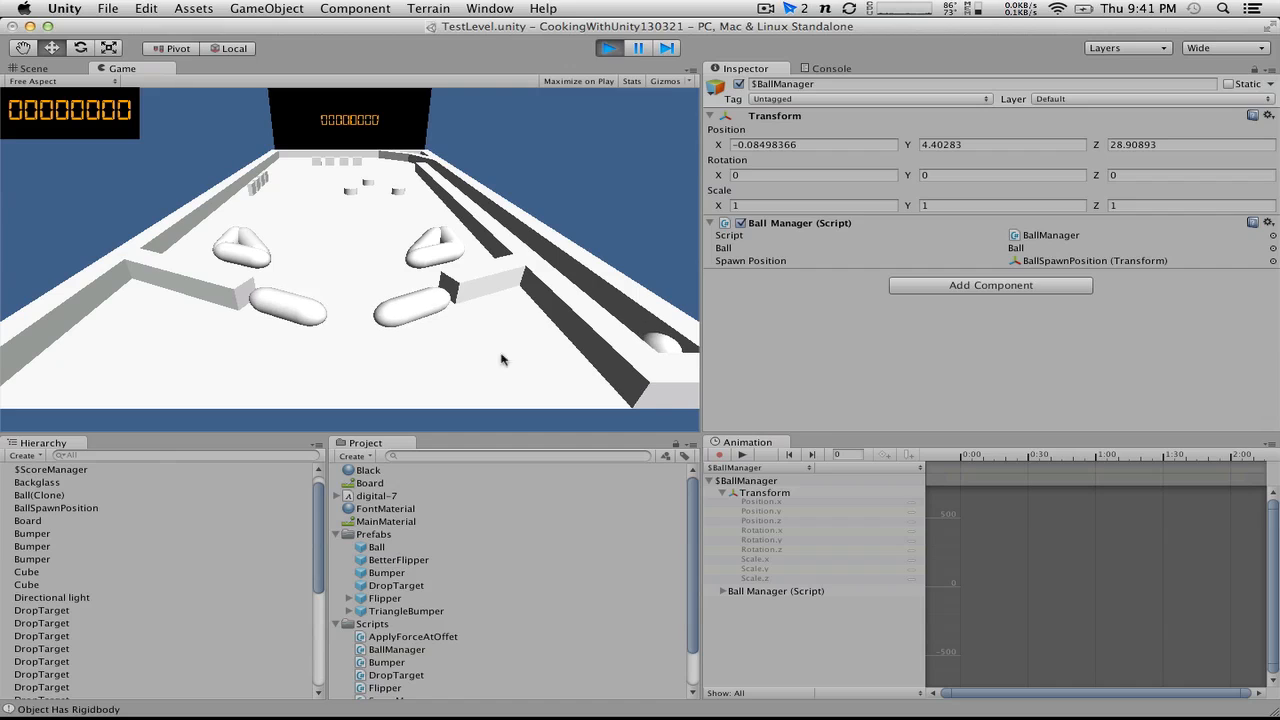
pyautogui.click(659, 337)
pyautogui.click(25, 577)
pyautogui.scroll(-5, 24, 575)
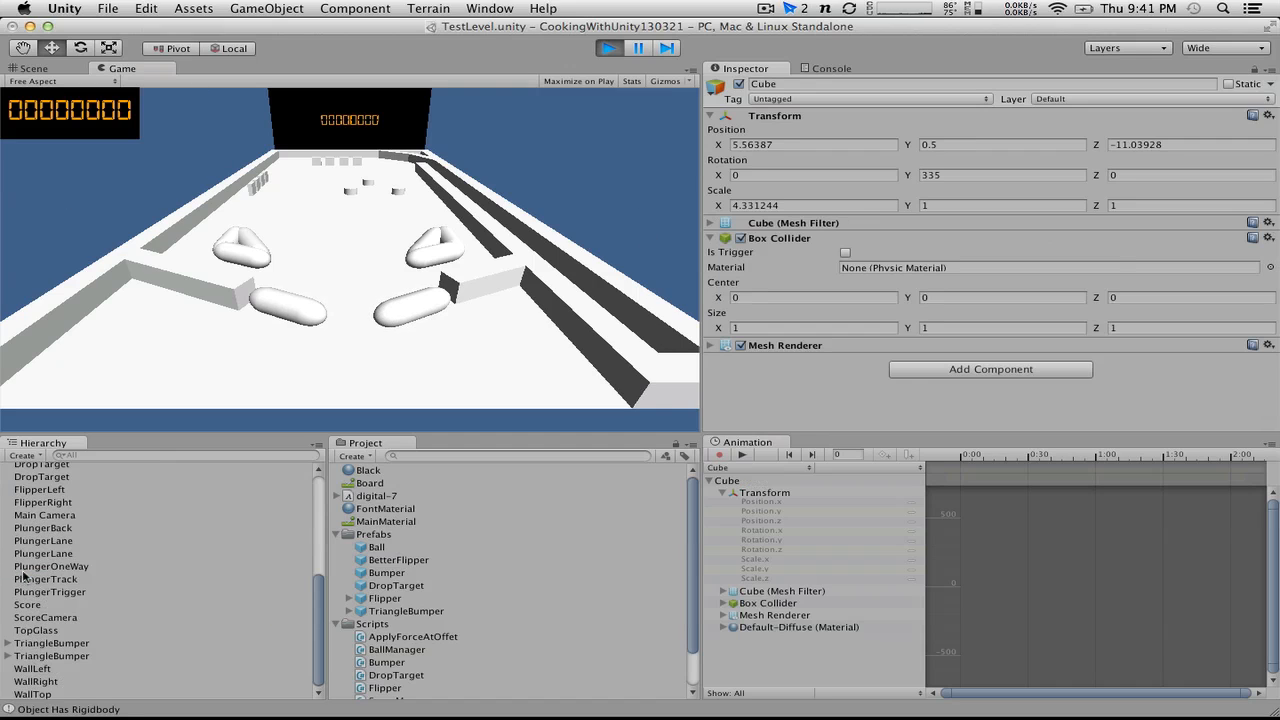
pyautogui.scroll(5, 40, 624)
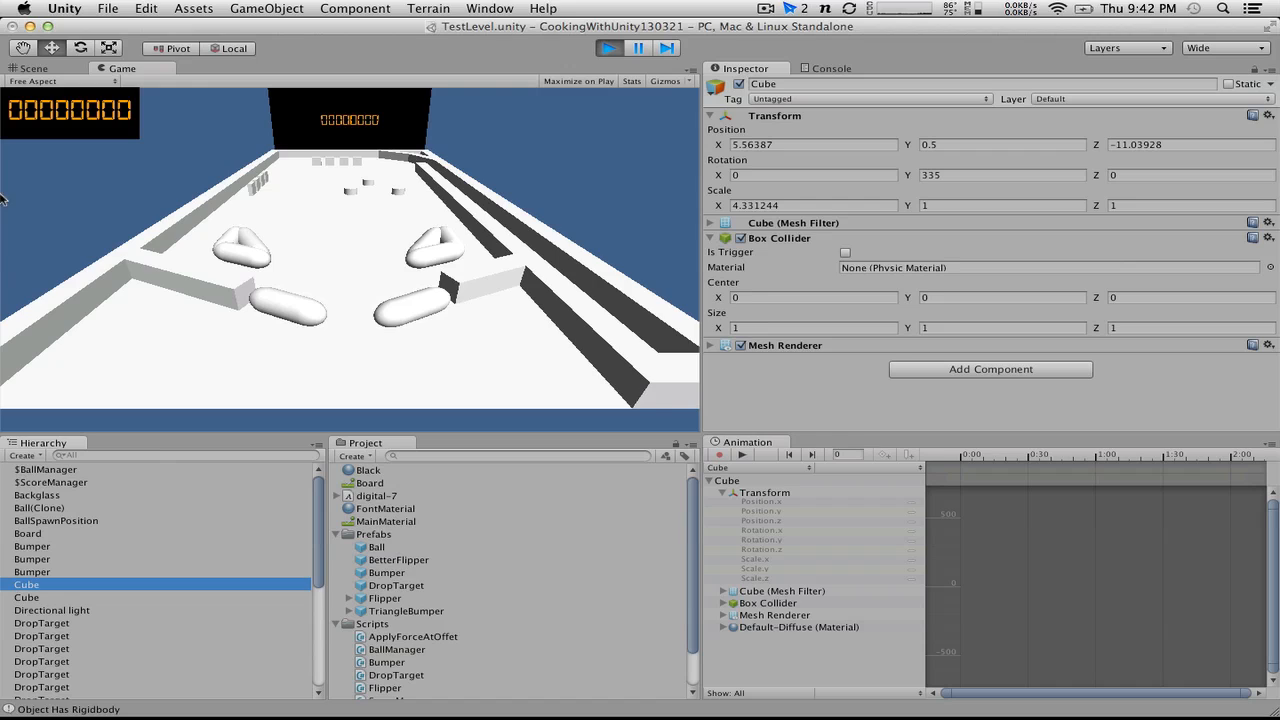
# Step: Frame the selected Cube in the Scene view, look around the pinball table for the lost ball, and stop the play test
pyautogui.click(38, 68)
pyautogui.press('f')
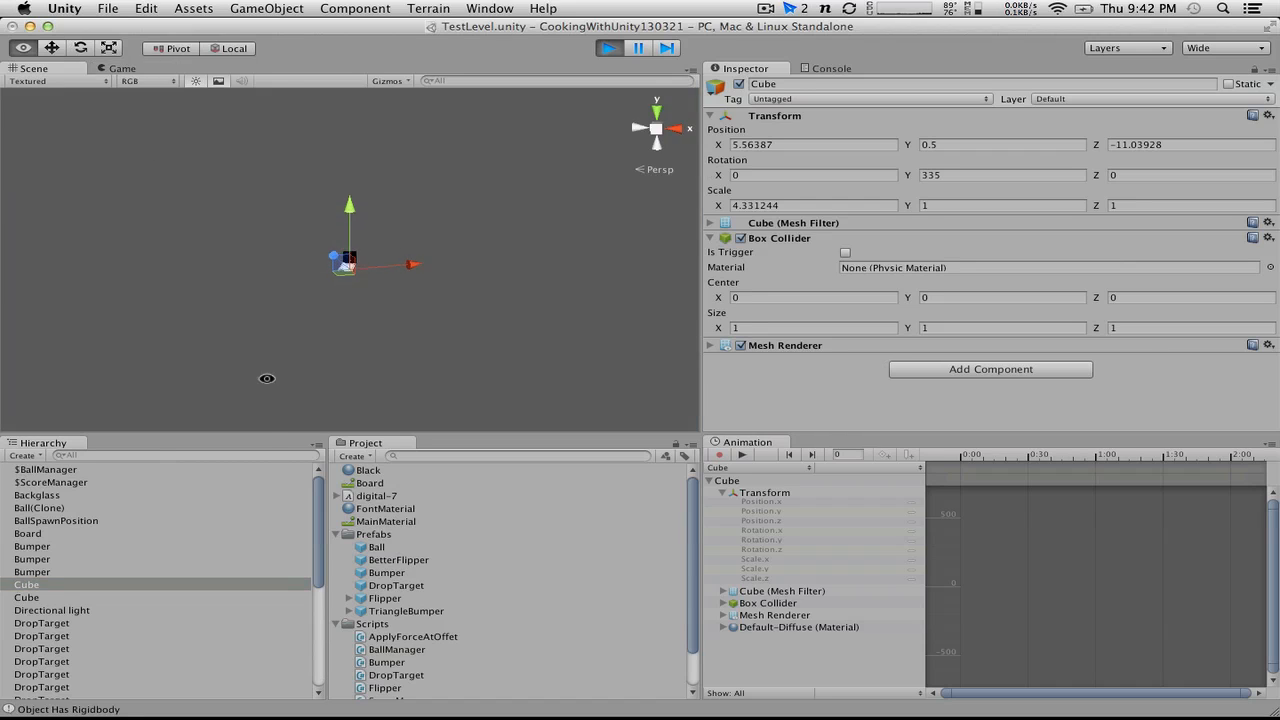
pyautogui.keyDown('alt'); pyautogui.moveTo(266, 380); pyautogui.dragTo(260, 560); pyautogui.keyUp('alt')
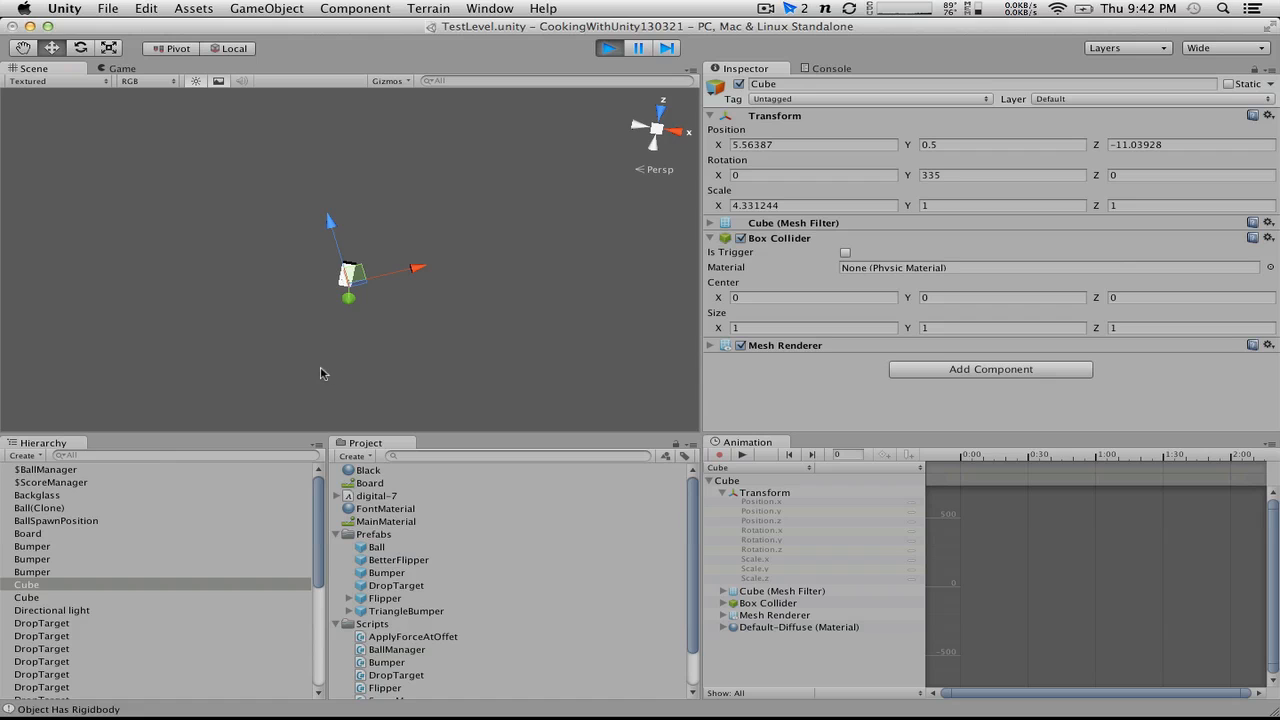
pyautogui.keyDown('alt'); pyautogui.moveTo(322, 376); pyautogui.dragTo(334, 46); pyautogui.keyUp('alt')
pyautogui.scroll(5, 322, 216)
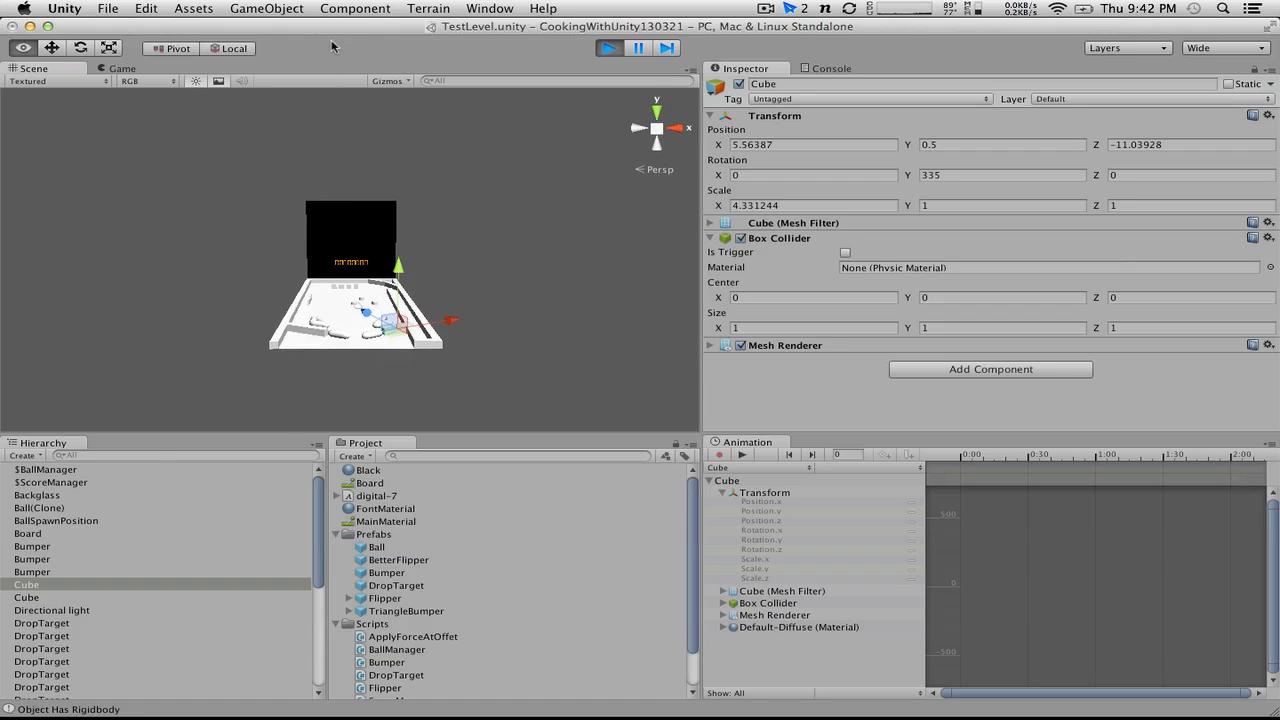
pyautogui.click(609, 46)
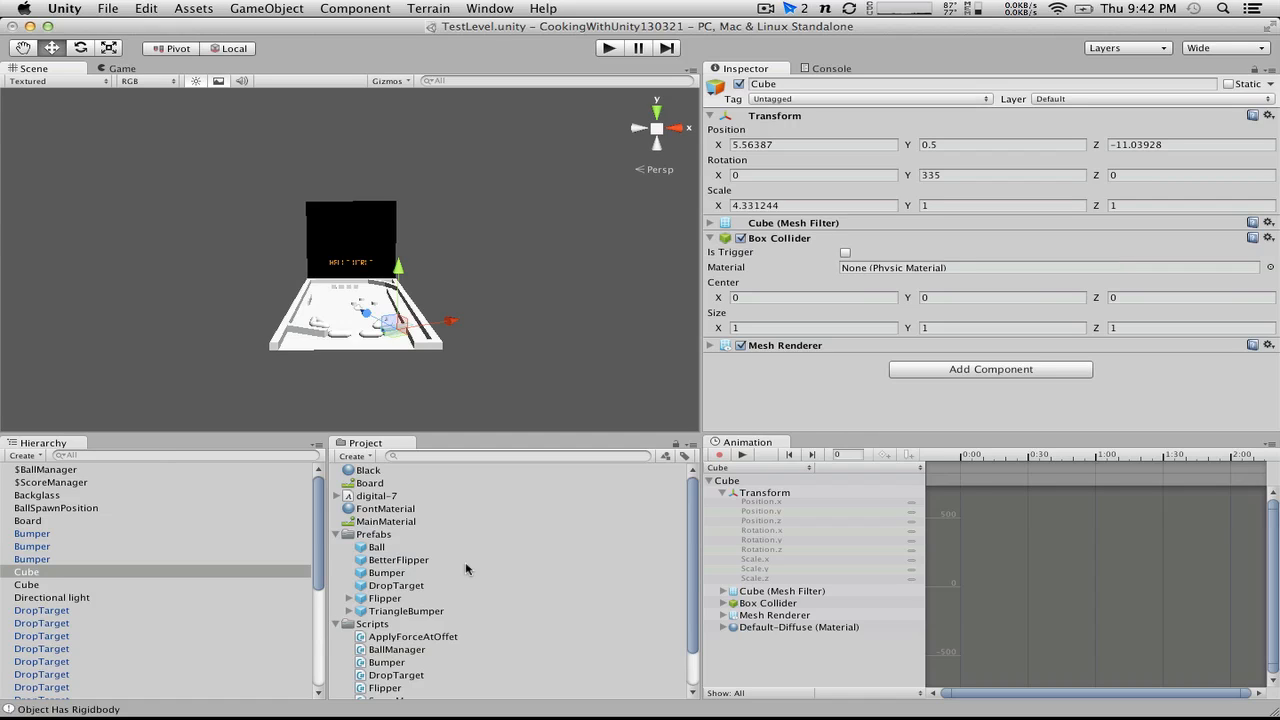
# Step: Create a C# script named DestroyOnInvisible in the Scripts folder
pyautogui.click(380, 623)
pyautogui.click(355, 456)
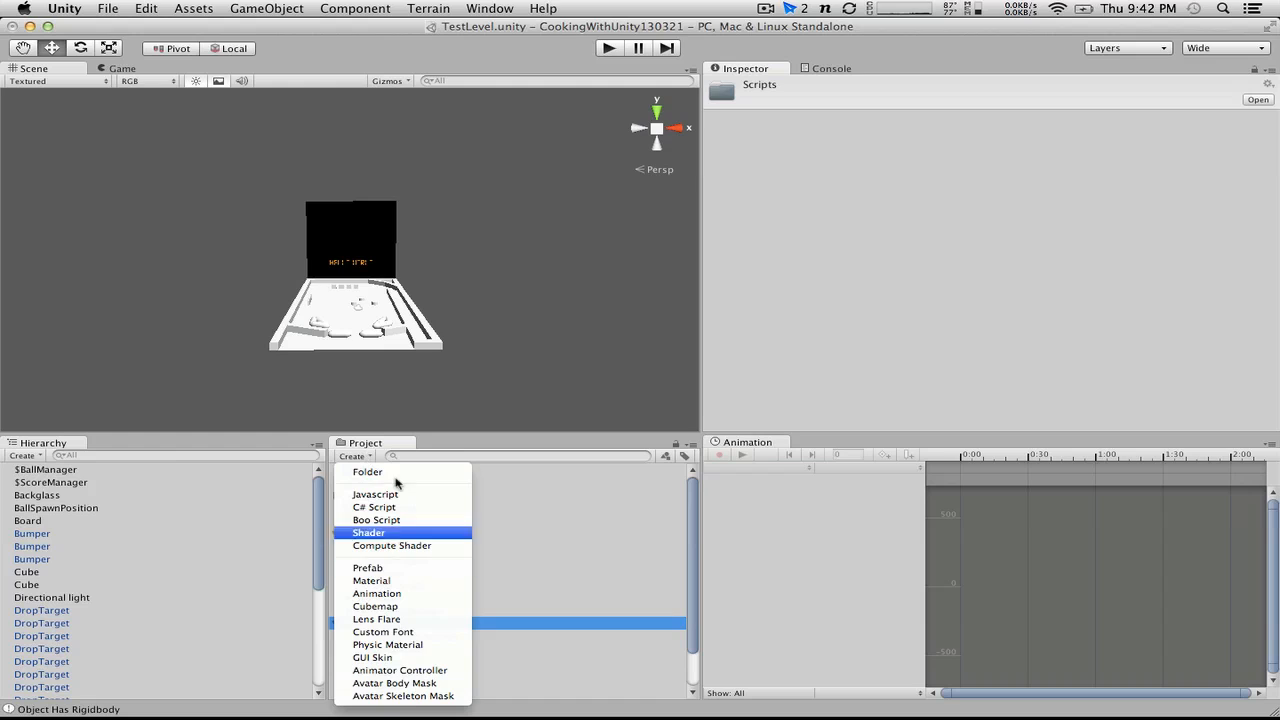
pyautogui.click(374, 507)
pyautogui.write('DestroyOnInvisible')
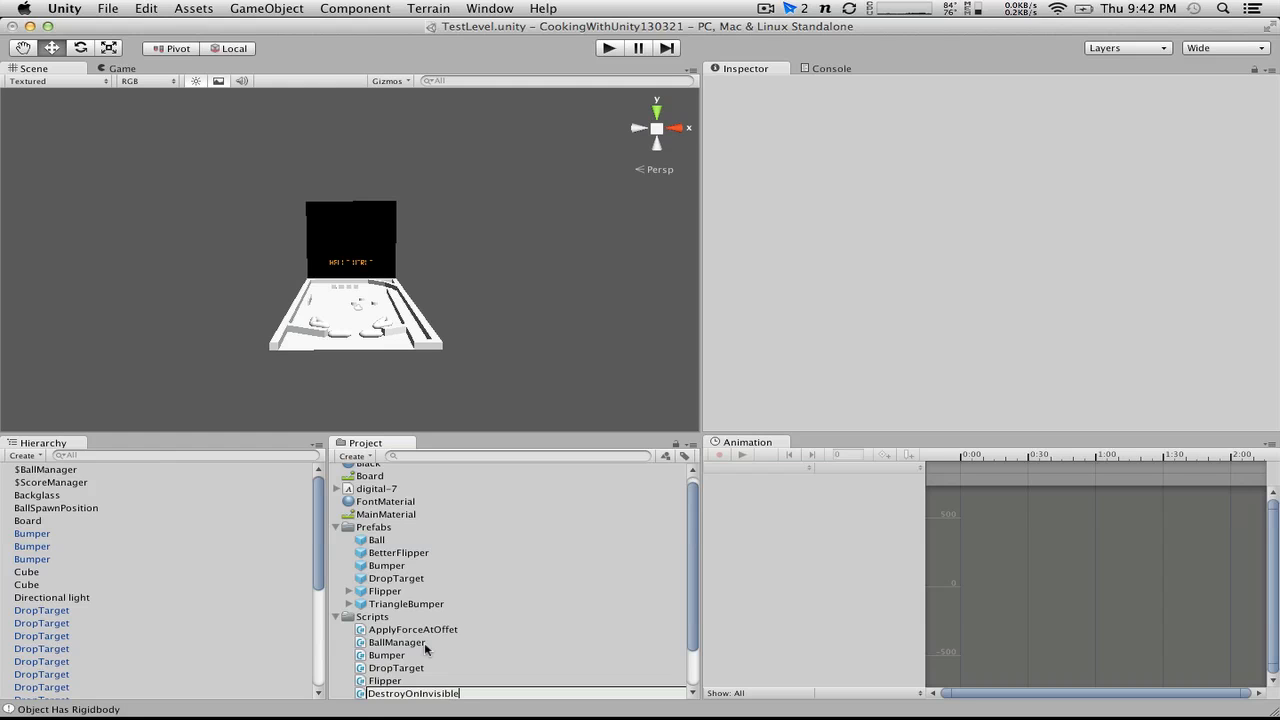
pyautogui.press('Return')
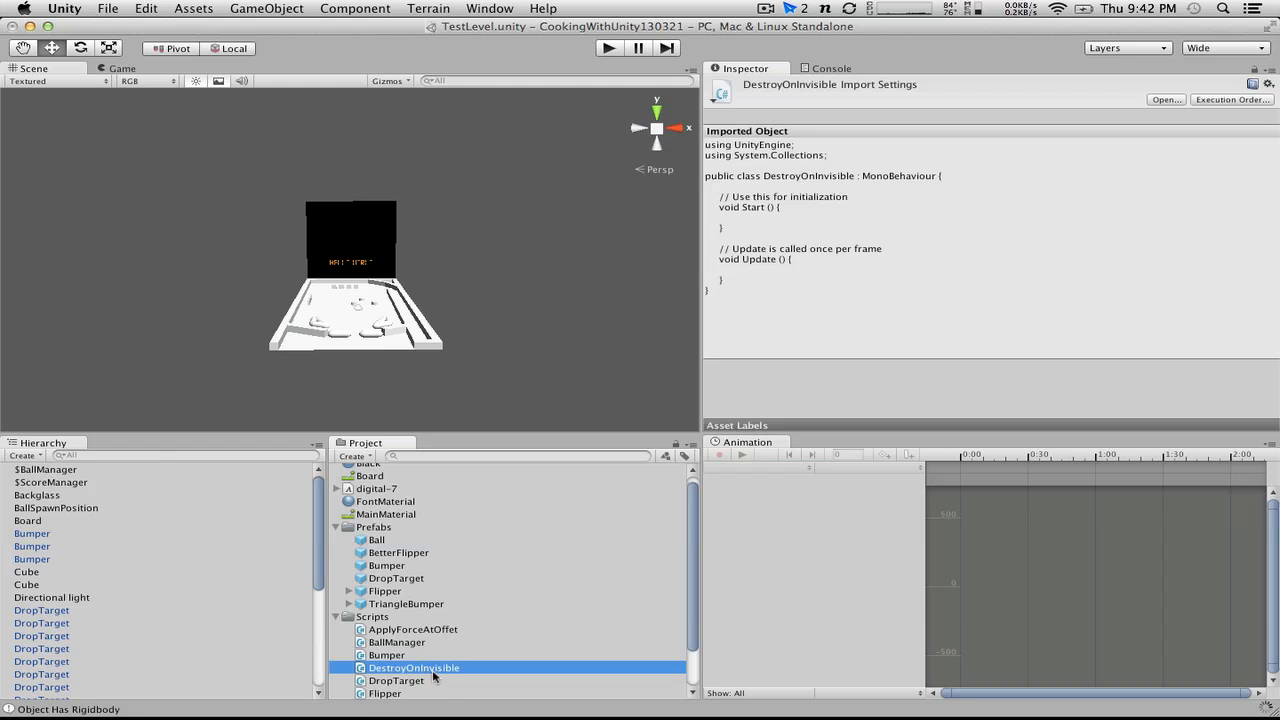
# Step: Open DestroyOnInvisible in MonoDevelop and replace its default Start and Update methods with a void OnBecameInvisible declaration
pyautogui.doubleClick(434, 674)
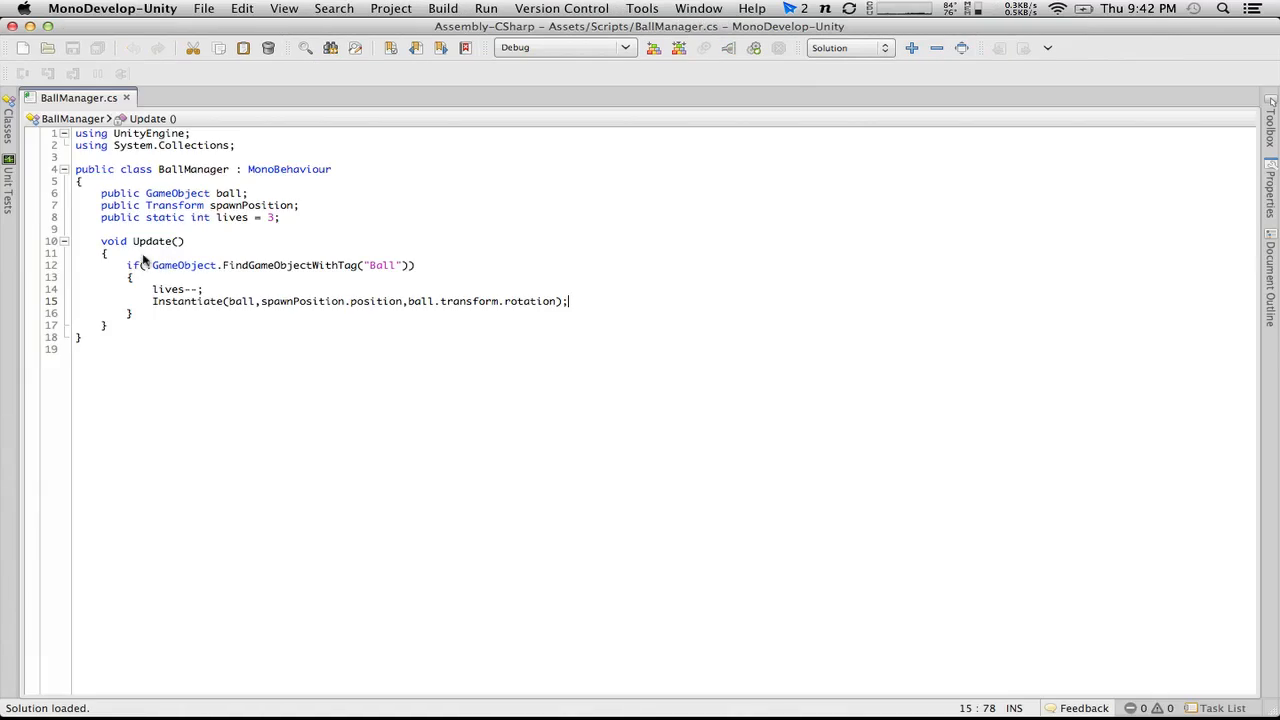
pyautogui.moveTo(204, 290); pyautogui.dragTo(94, 194)
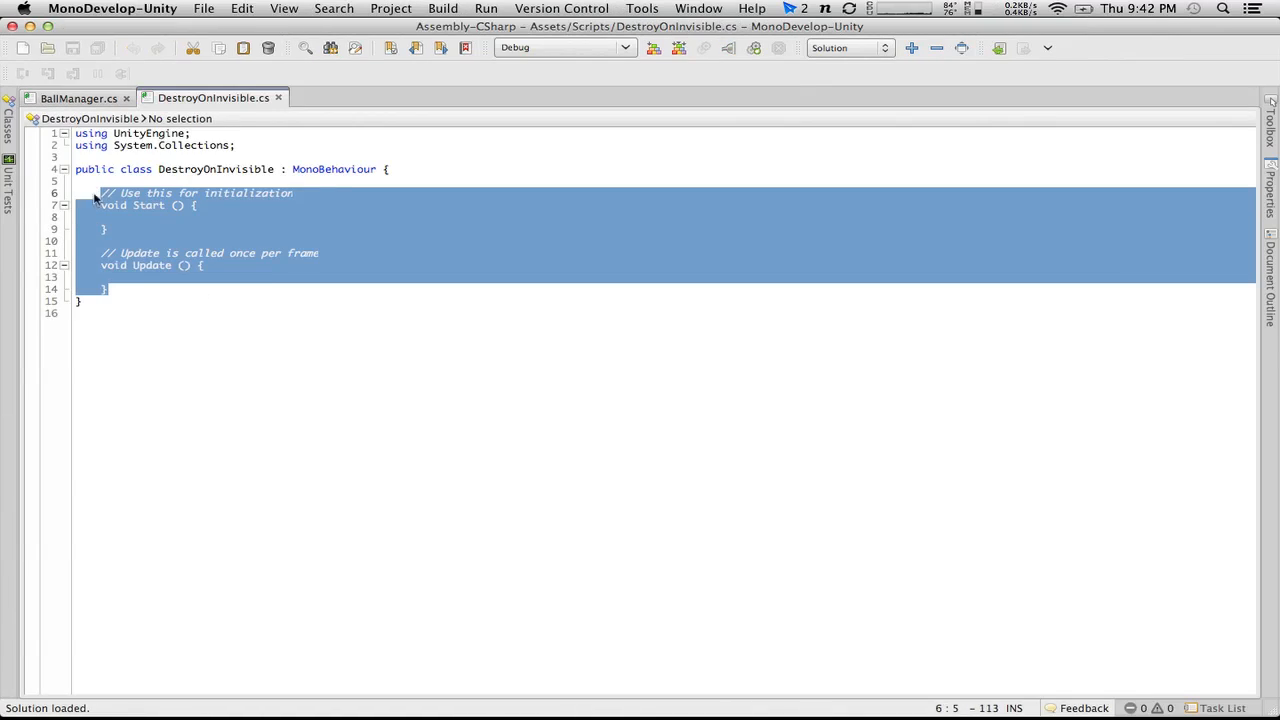
pyautogui.write('void(')
pyautogui.press('BackSpace')
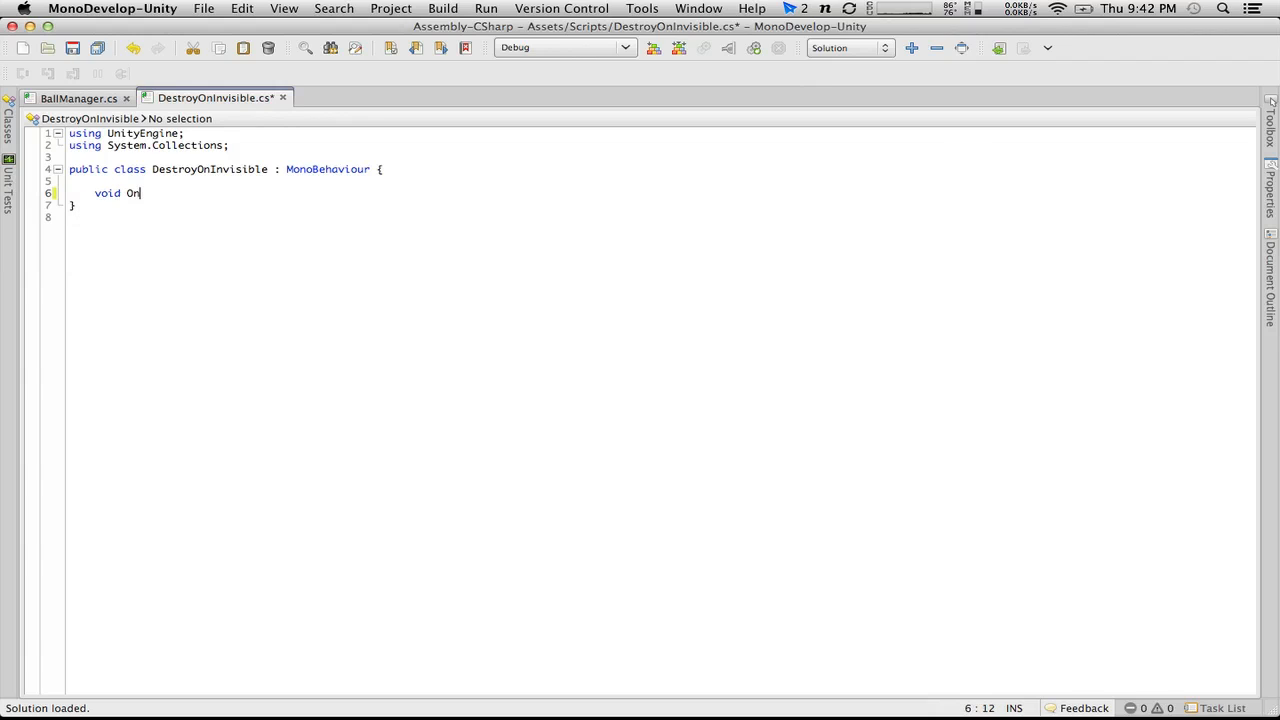
pyautogui.write('OnBecameInvisible(')
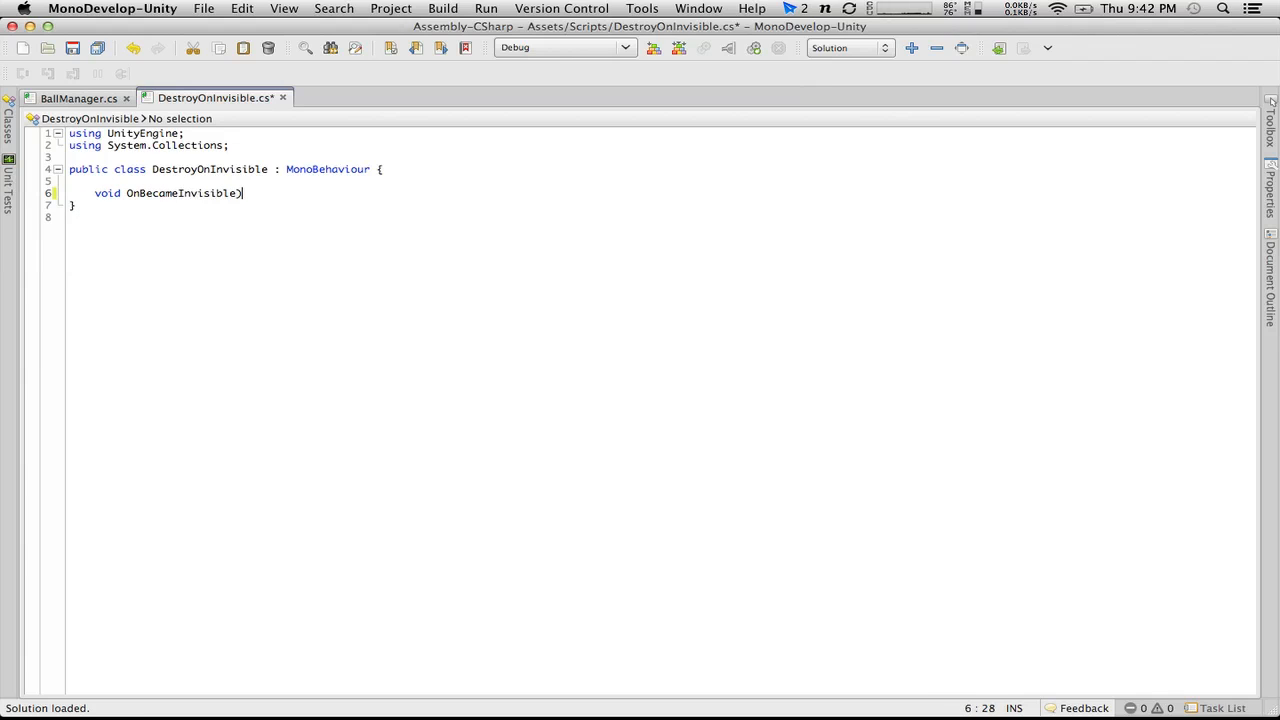
pyautogui.press('BackSpace')
# Step: Complete OnBecameInvisible() with an empty body whose braces stand on their own lines
pyautogui.press('Return')
pyautogui.press('BackSpace')
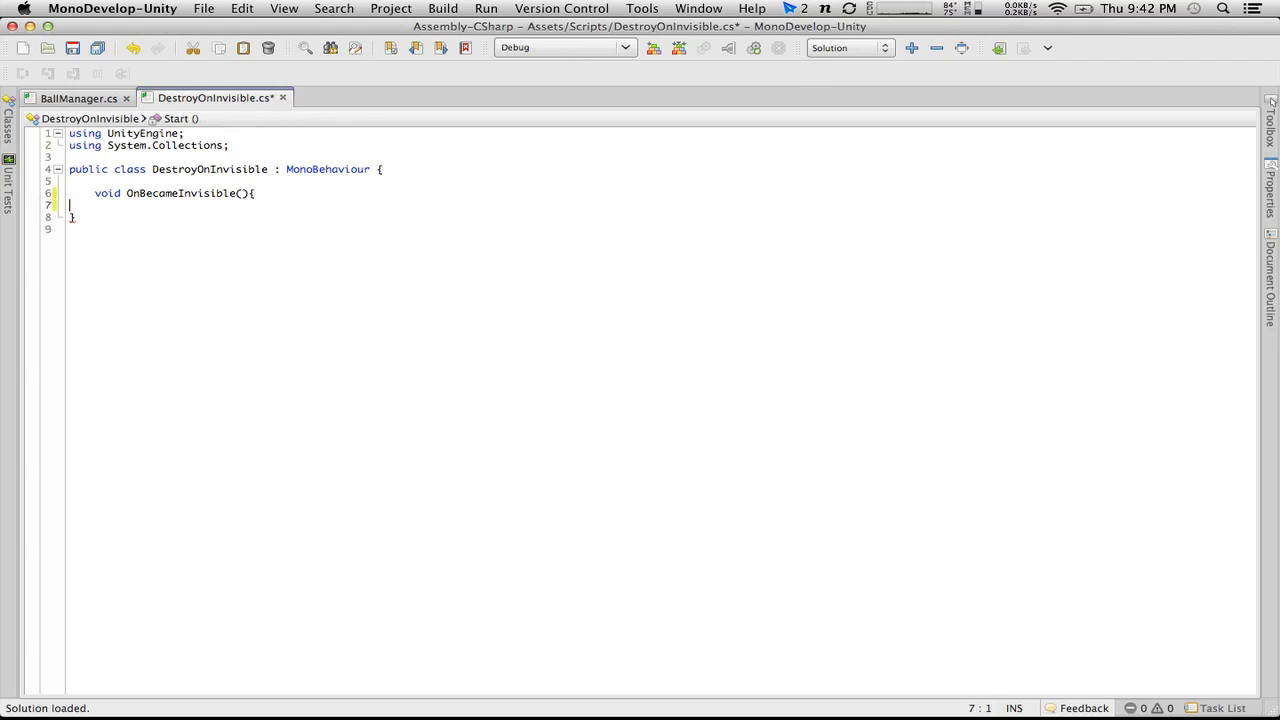
pyautogui.press('BackSpace')
pyautogui.press('Return')
pyautogui.write('{')
pyautogui.press('Return')
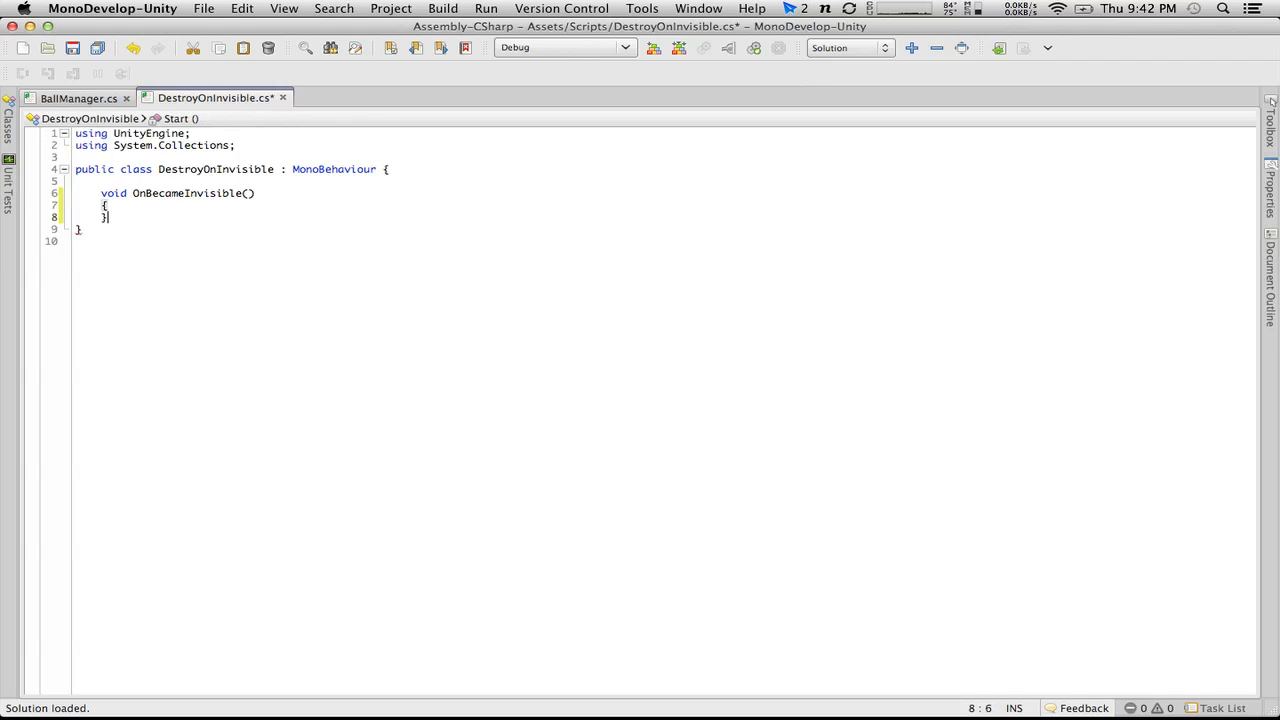
pyautogui.press('Left')
pyautogui.press('Return')
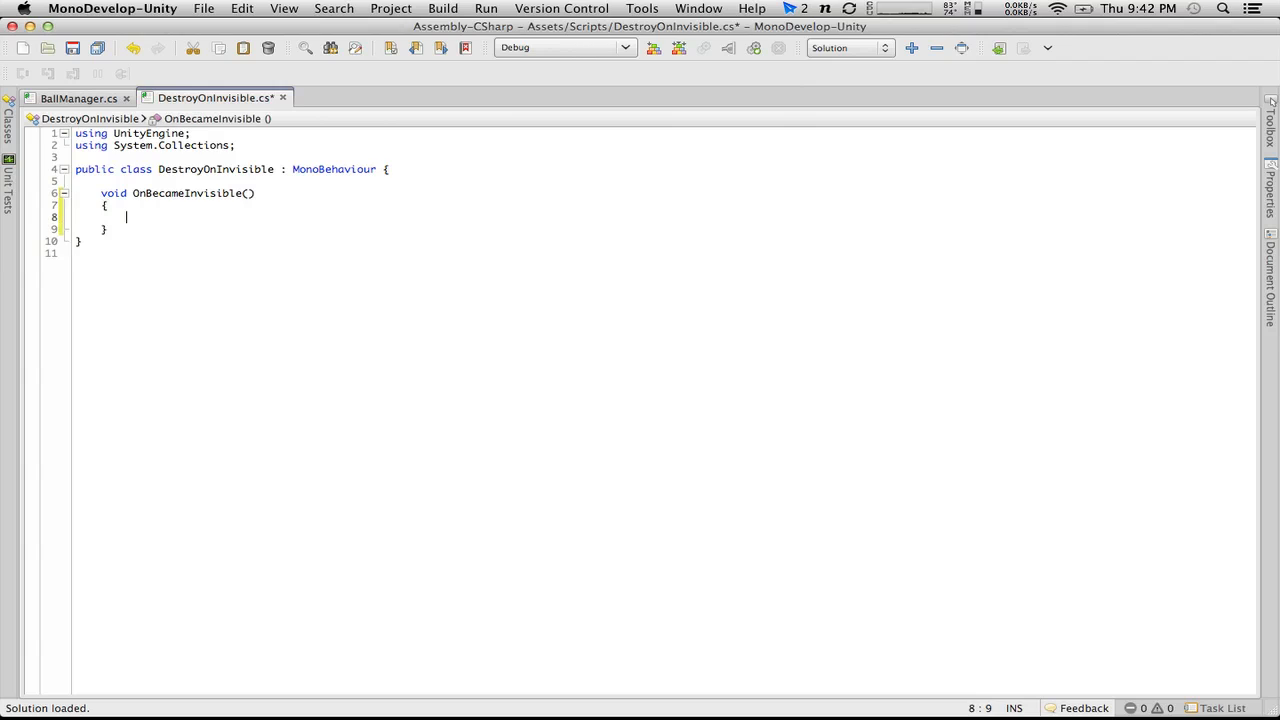
# Step: Move the class's opening brace onto its own line and remove the blank line above OnBecameInvisible()
pyautogui.click(389, 169)
pyautogui.press('Return')
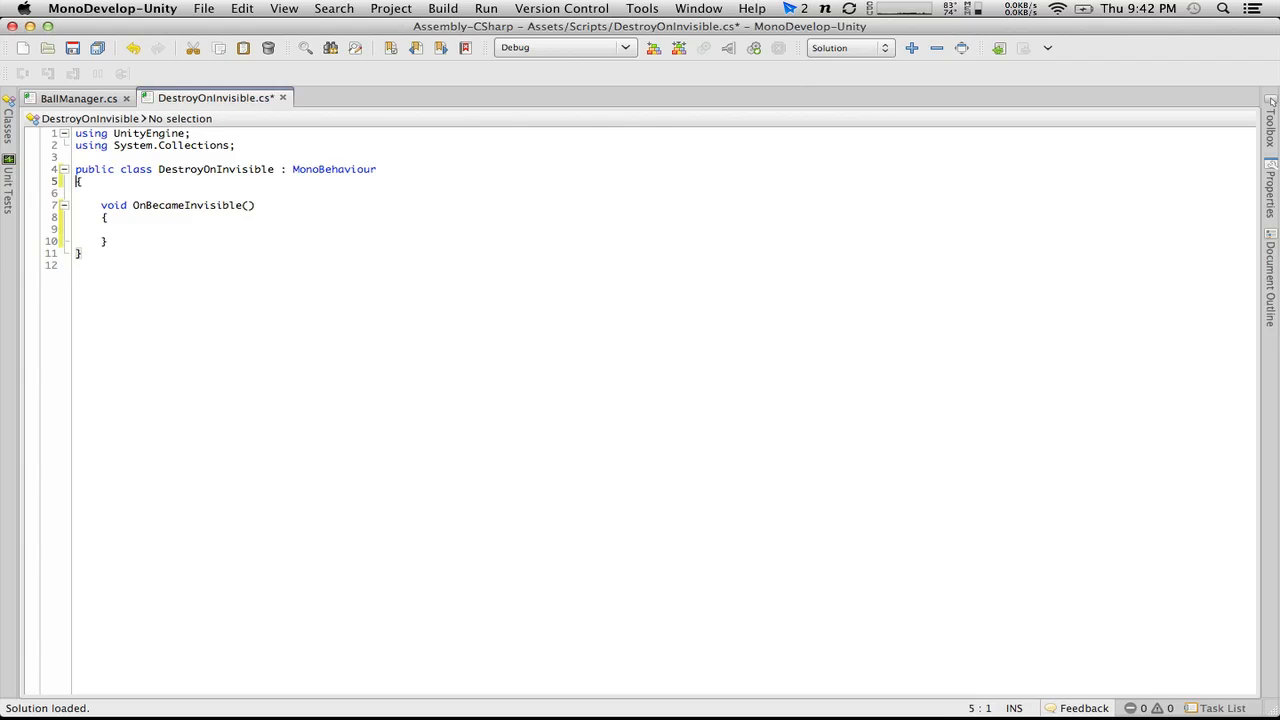
pyautogui.press('BackSpace')
pyautogui.press('BackSpace')
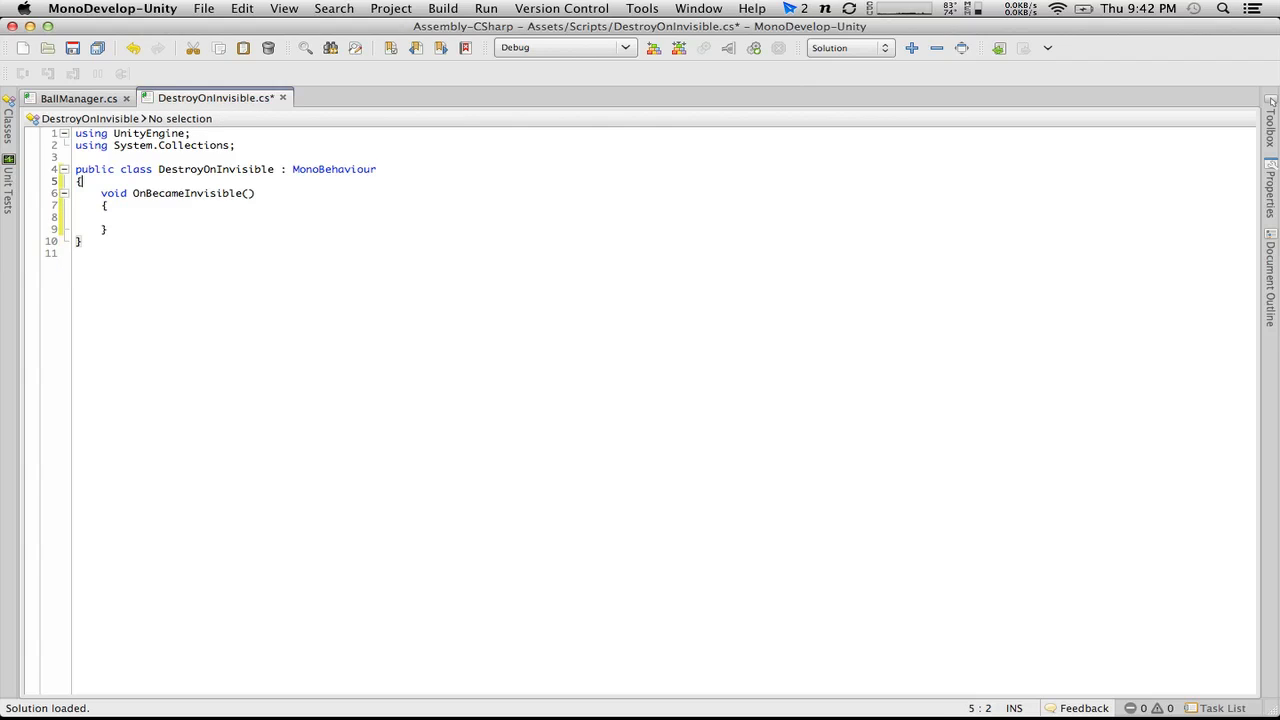
# Step: Add Destroy(gameObject); inside OnBecameInvisible() and save the script
pyautogui.click(228, 216)
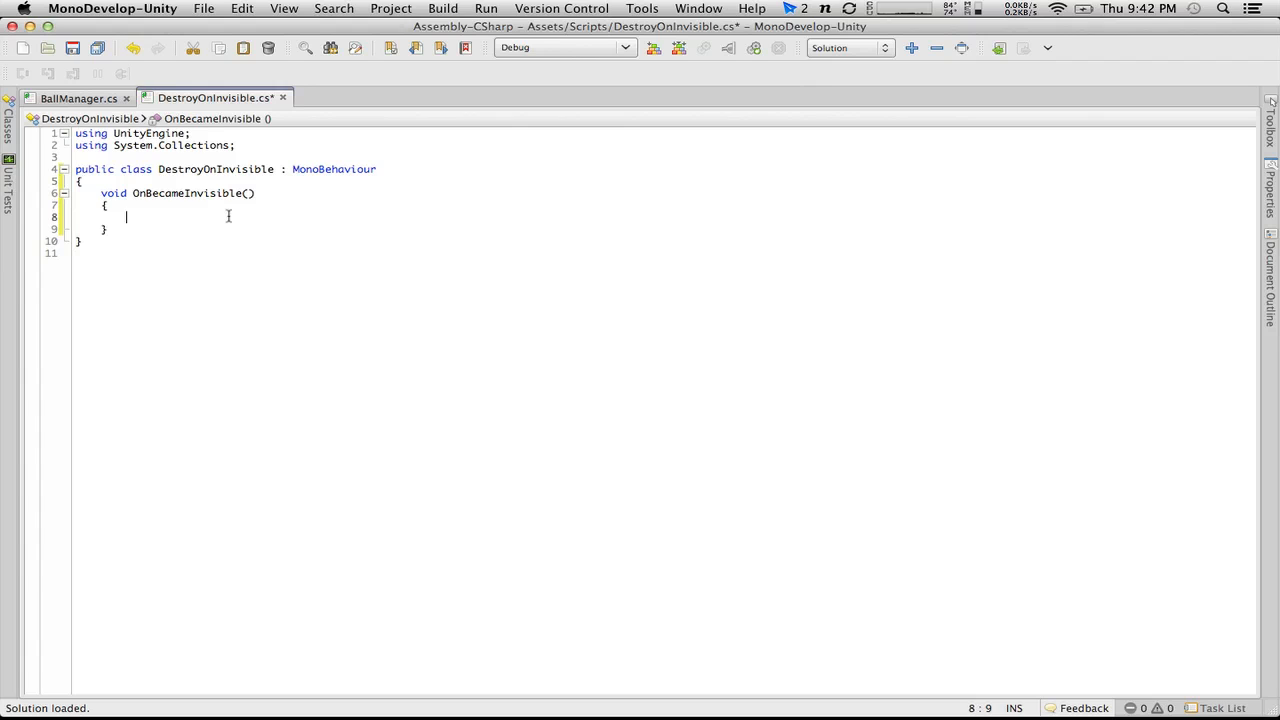
pyautogui.write('Destroy')
pyautogui.press('Escape')
pyautogui.write('(GameObject')
pyautogui.press('Return')
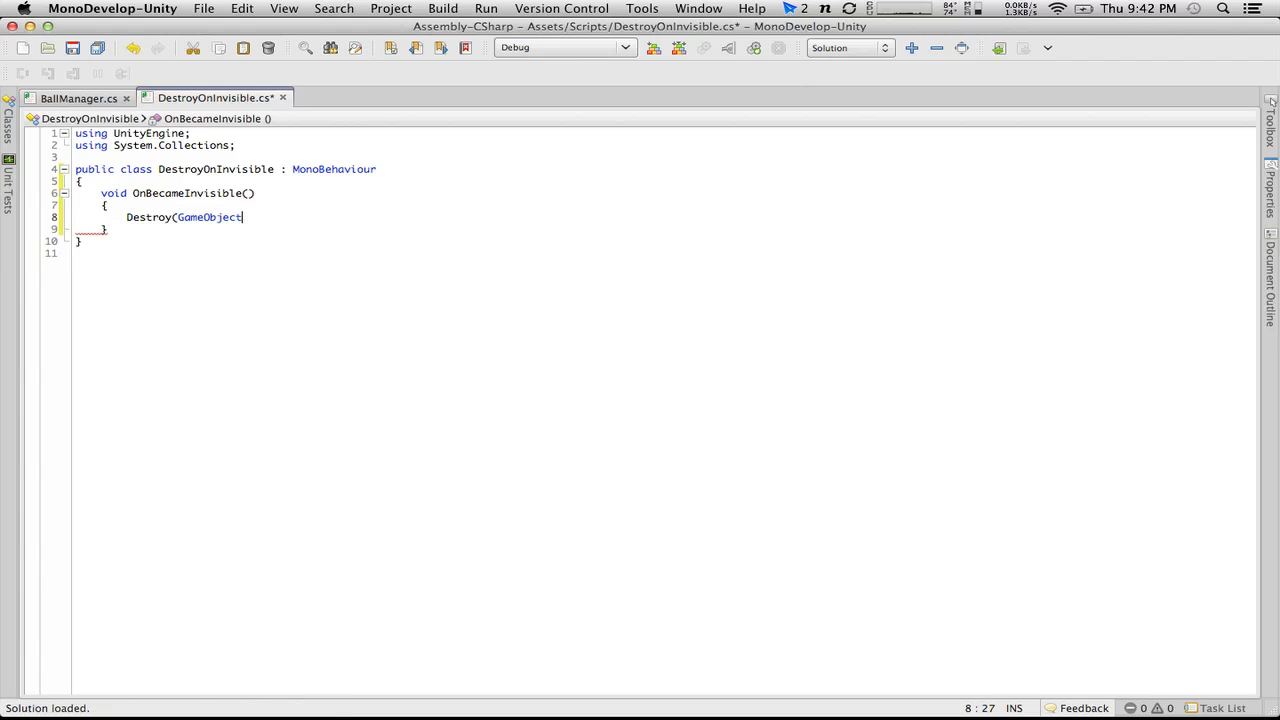
pyautogui.press('BackSpace')
pyautogui.press('BackSpace')
pyautogui.press('BackSpace')
pyautogui.press('BackSpace')
pyautogui.press('BackSpace')
pyautogui.press('BackSpace')
pyautogui.press('BackSpace')
pyautogui.press('BackSpace')
pyautogui.press('BackSpace')
pyautogui.press('BackSpace')
pyautogui.write('gam')
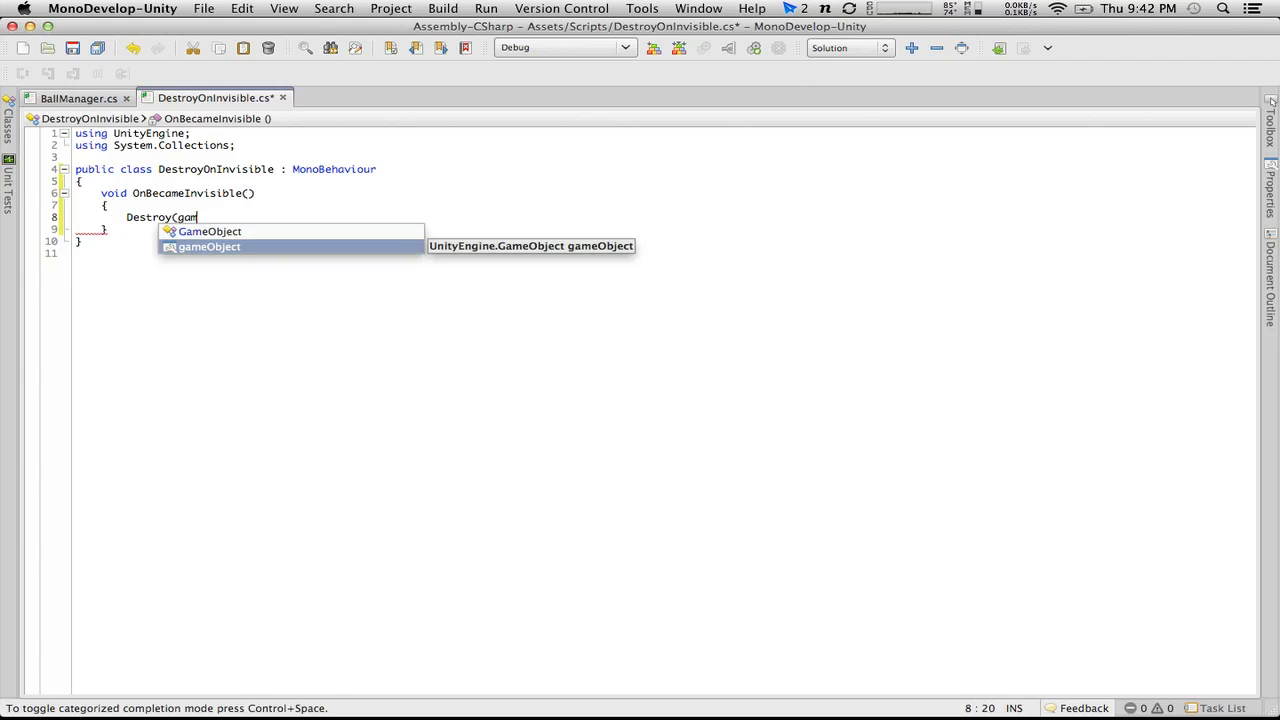
pyautogui.press('Return')
pyautogui.write(');')
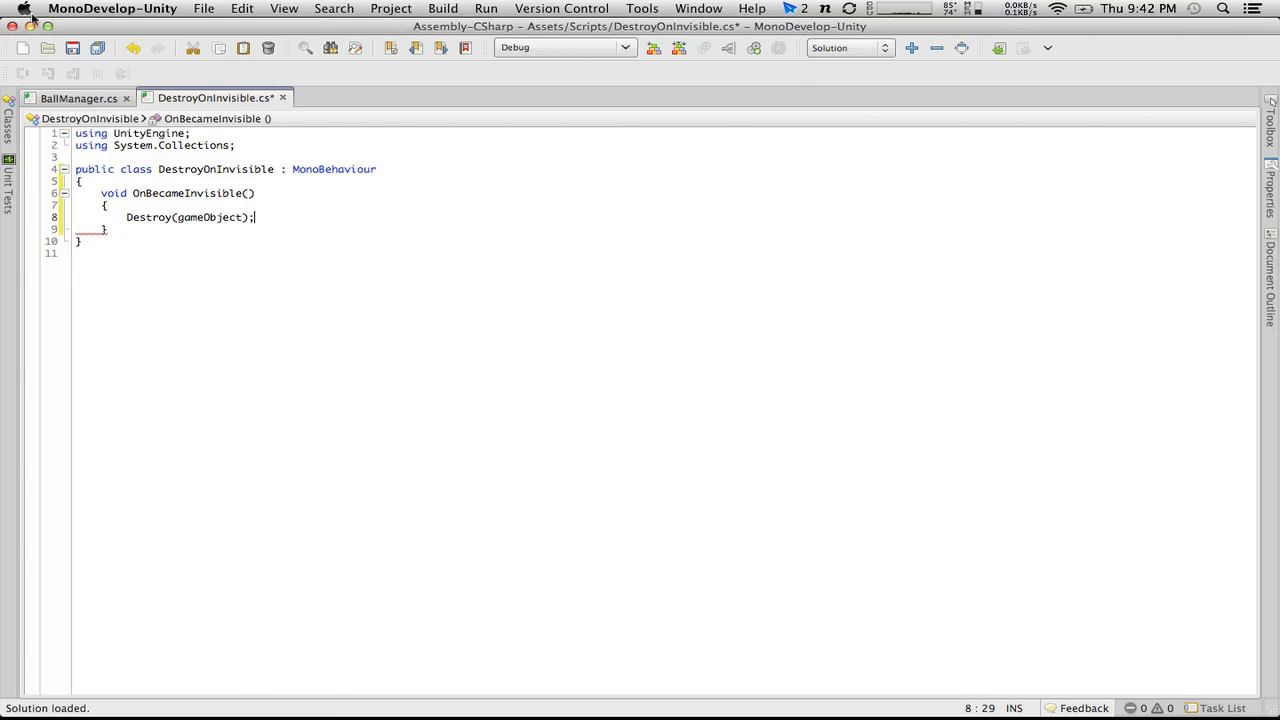
pyautogui.press('super+s')
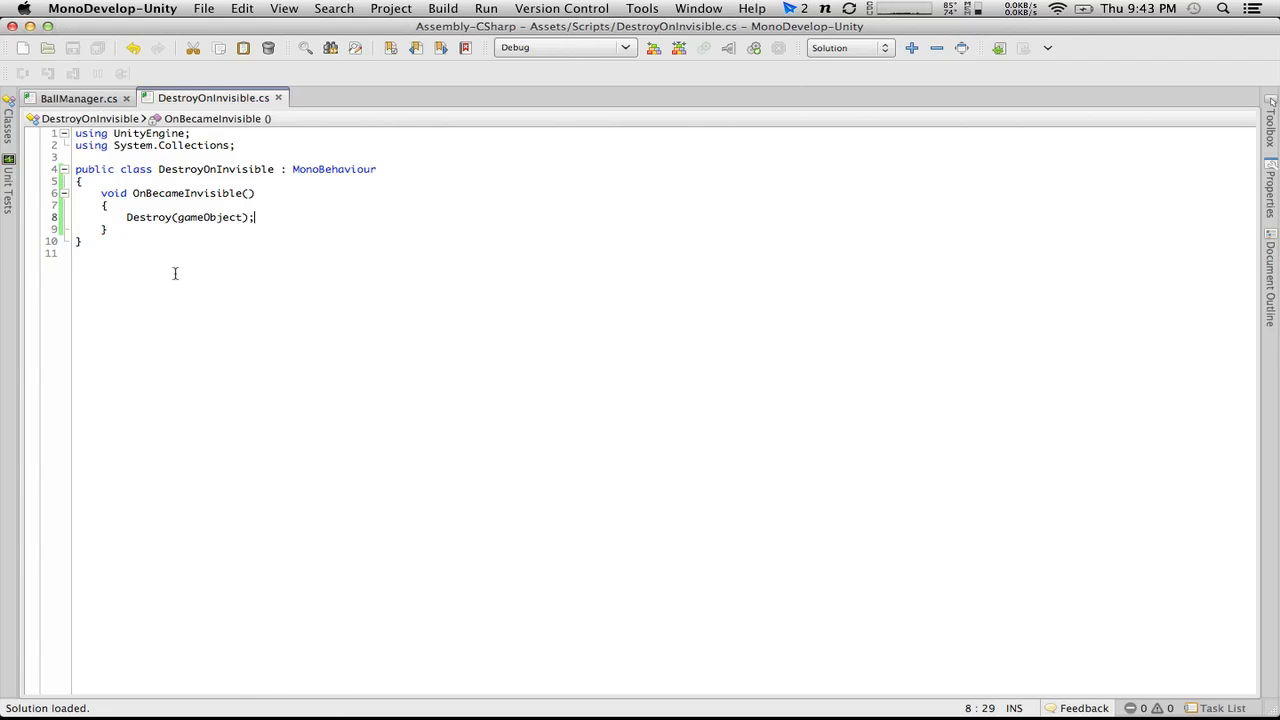
# Step: Switch back to Unity, attach the DestroyOnInvisible script to the Ball prefab, and play-test the level
pyautogui.press('super+Tab')
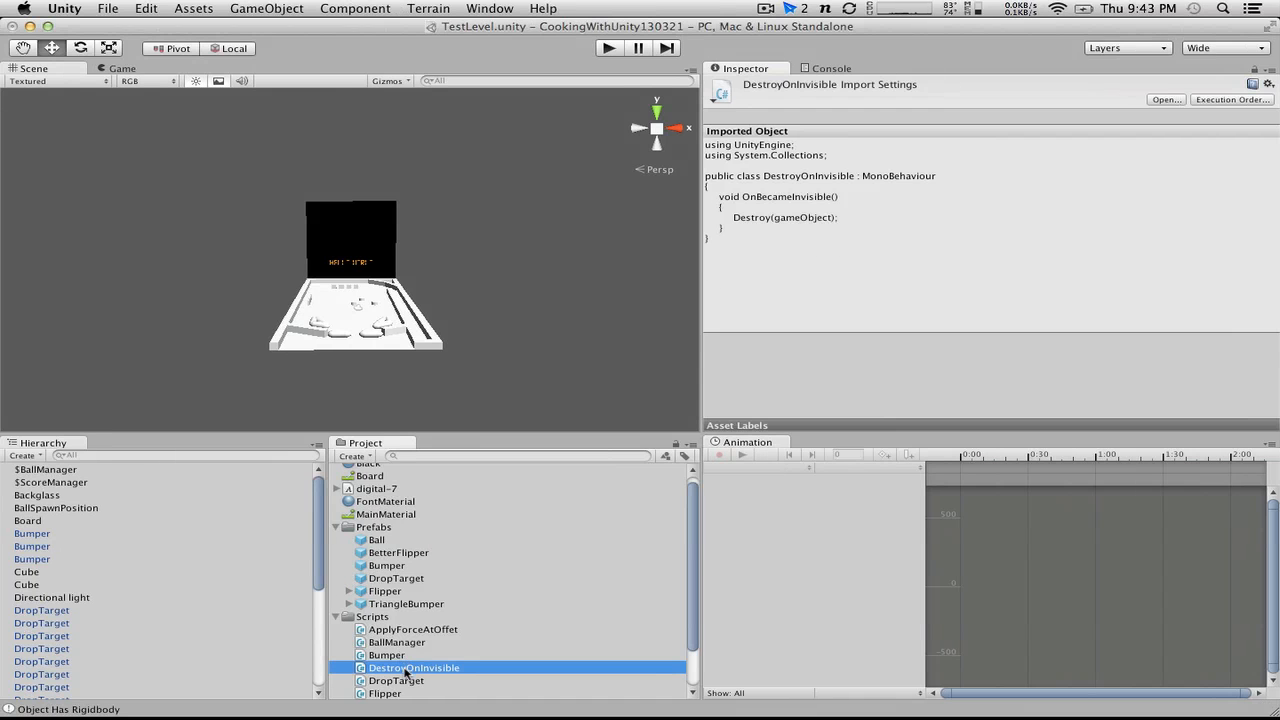
pyautogui.moveTo(404, 669); pyautogui.dragTo(378, 540)
pyautogui.click(607, 49)
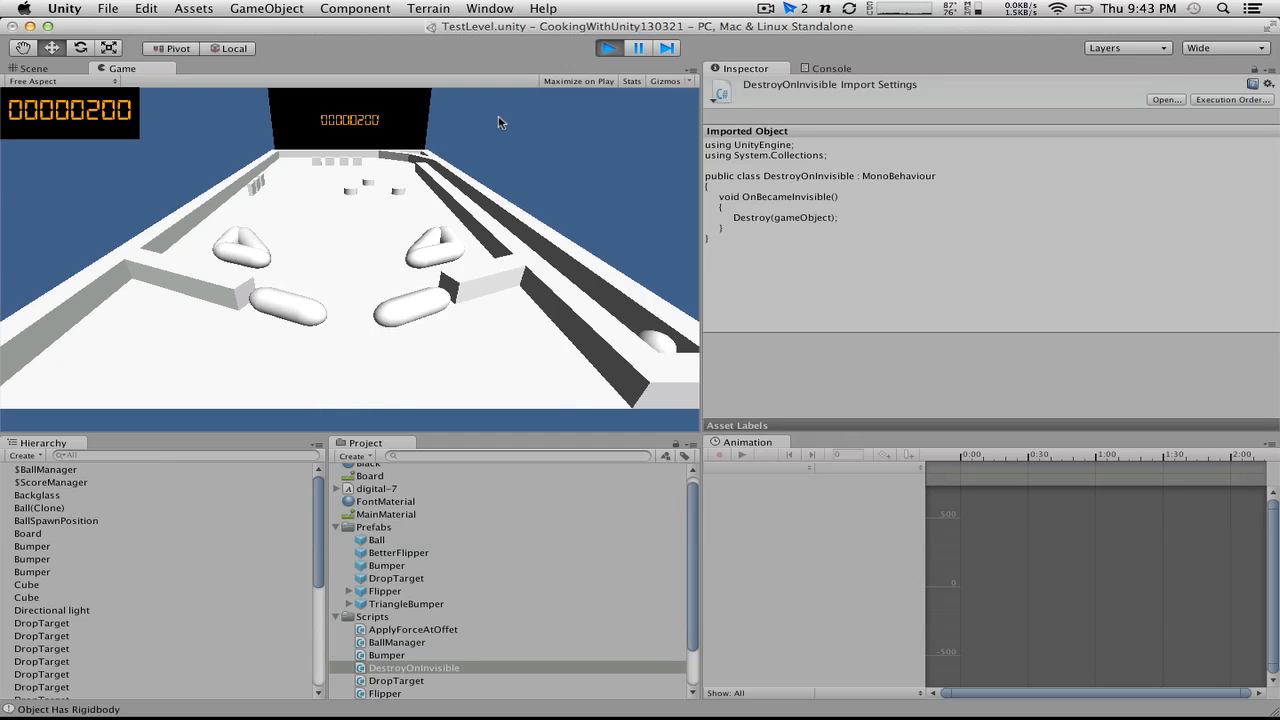
pyautogui.click(615, 47)
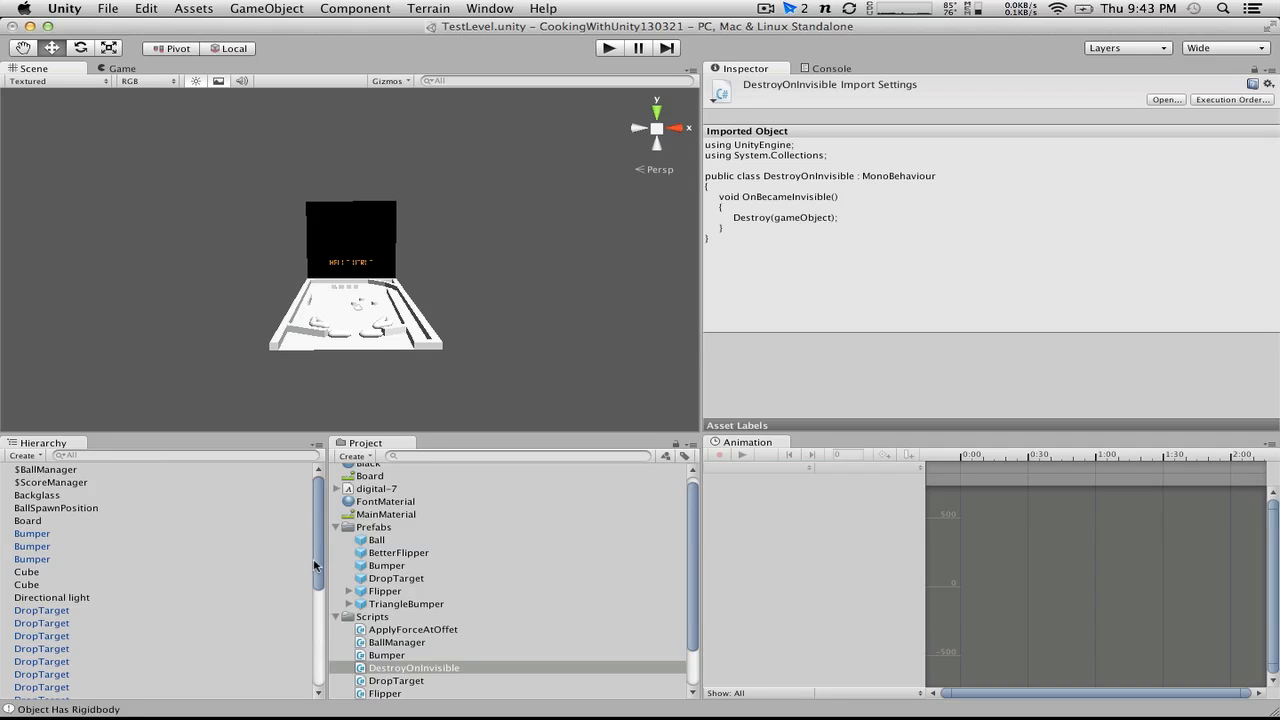
# Step: Duplicate the Score text object on the backglass and rename the copy BallsRemaining
pyautogui.scroll(10, 378, 252)
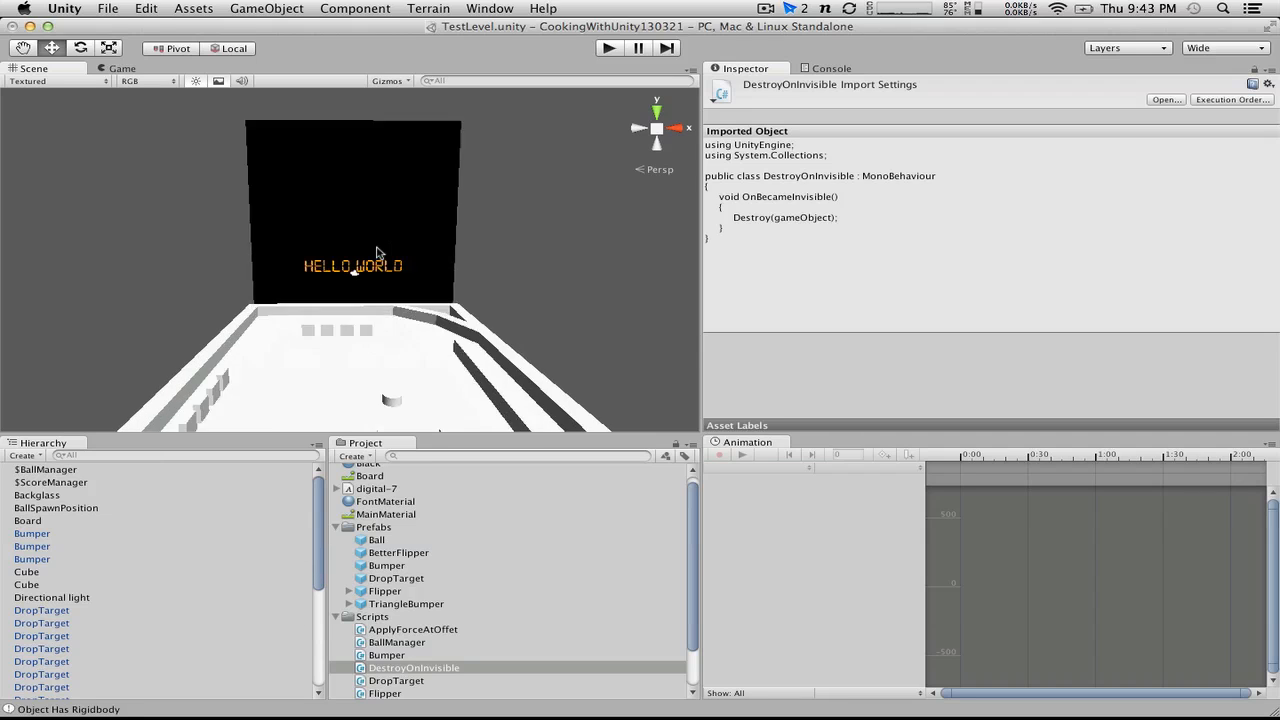
pyautogui.click(347, 265)
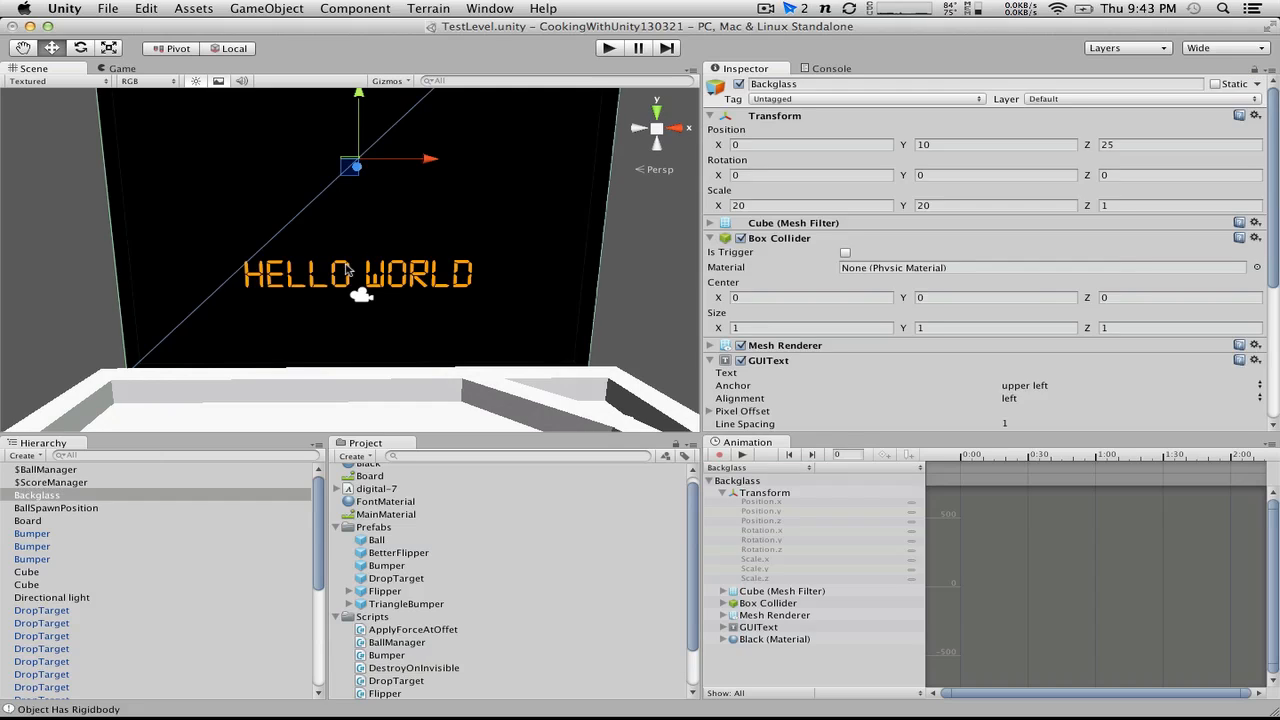
pyautogui.click(657, 265)
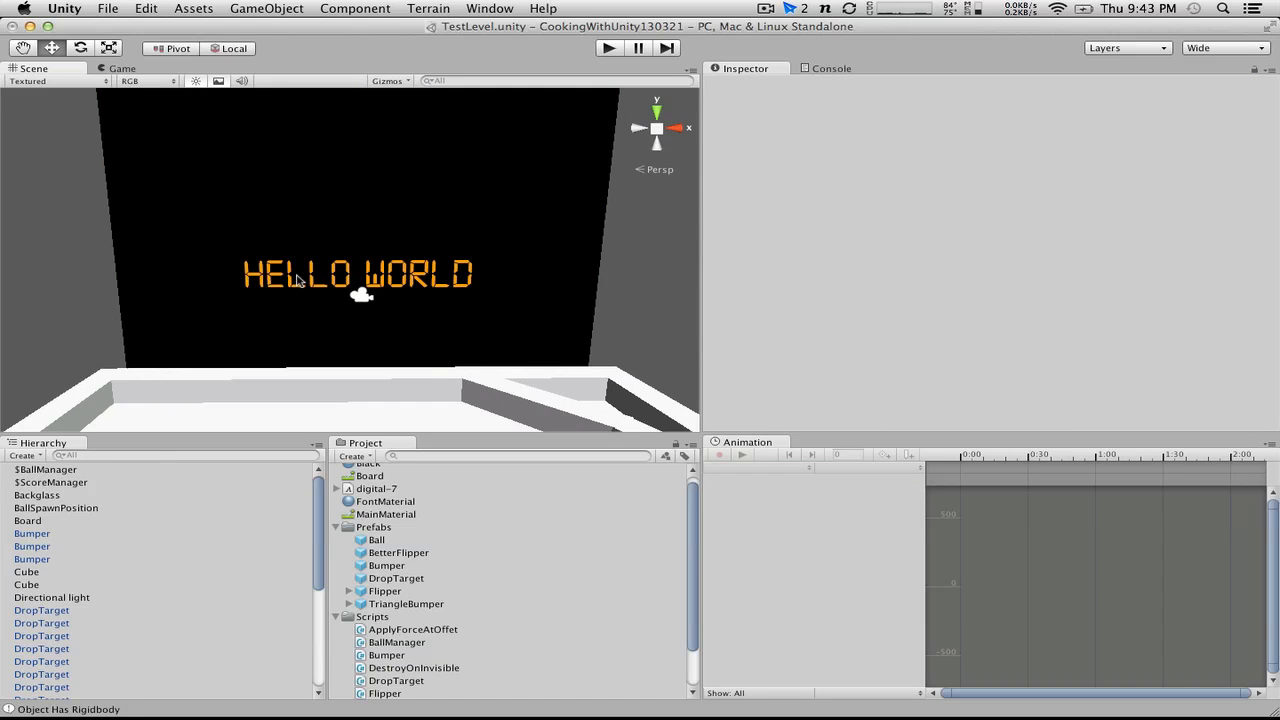
pyautogui.scroll(-5, 104, 680)
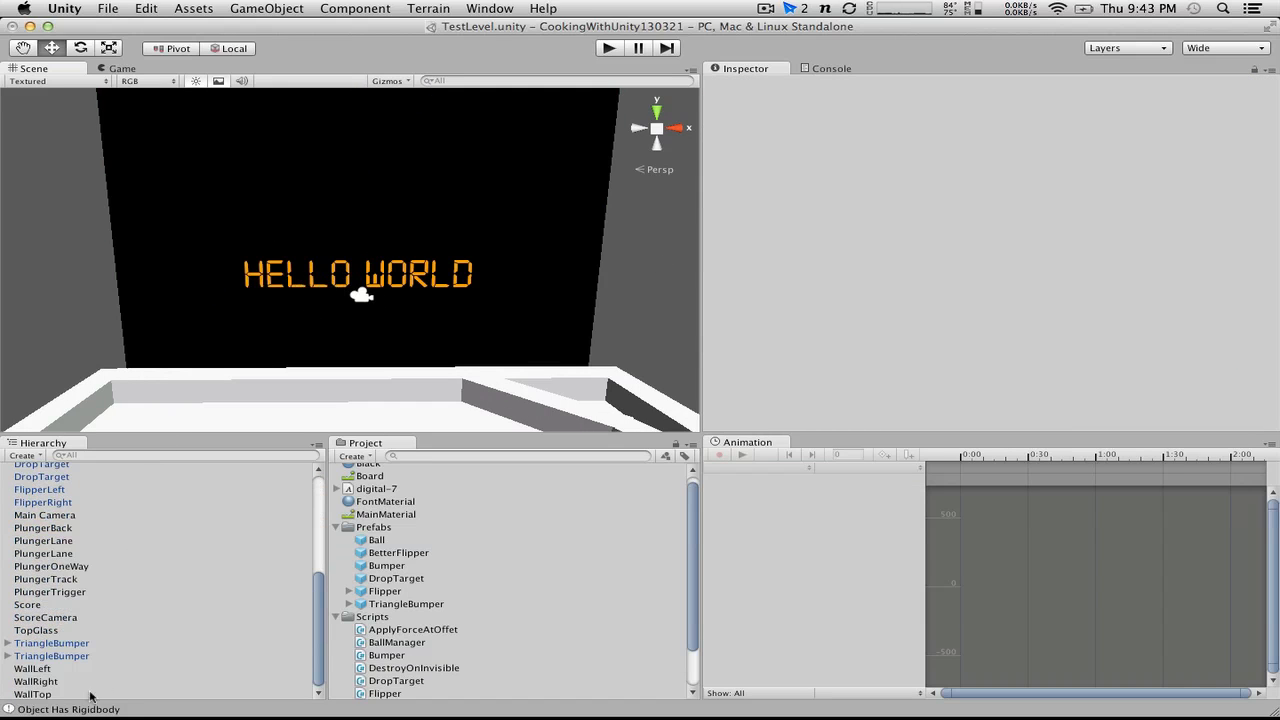
pyautogui.click(39, 606)
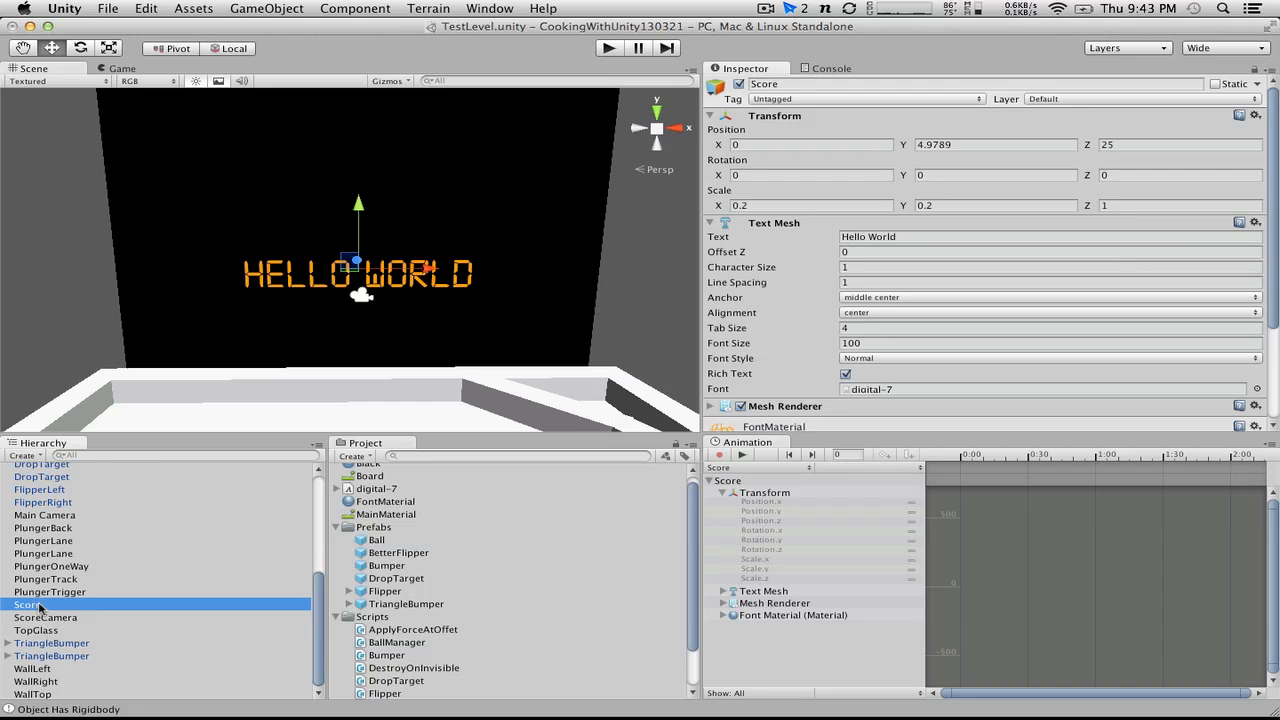
pyautogui.press('super+d')
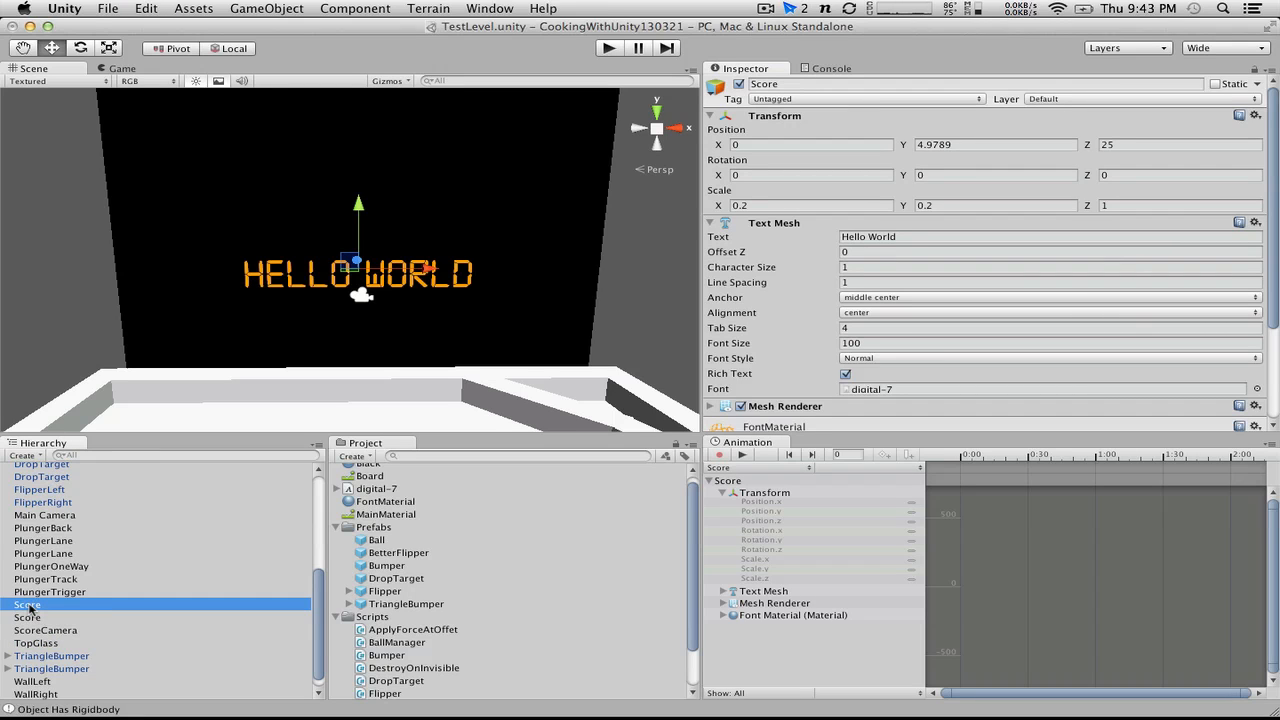
pyautogui.click(30, 609)
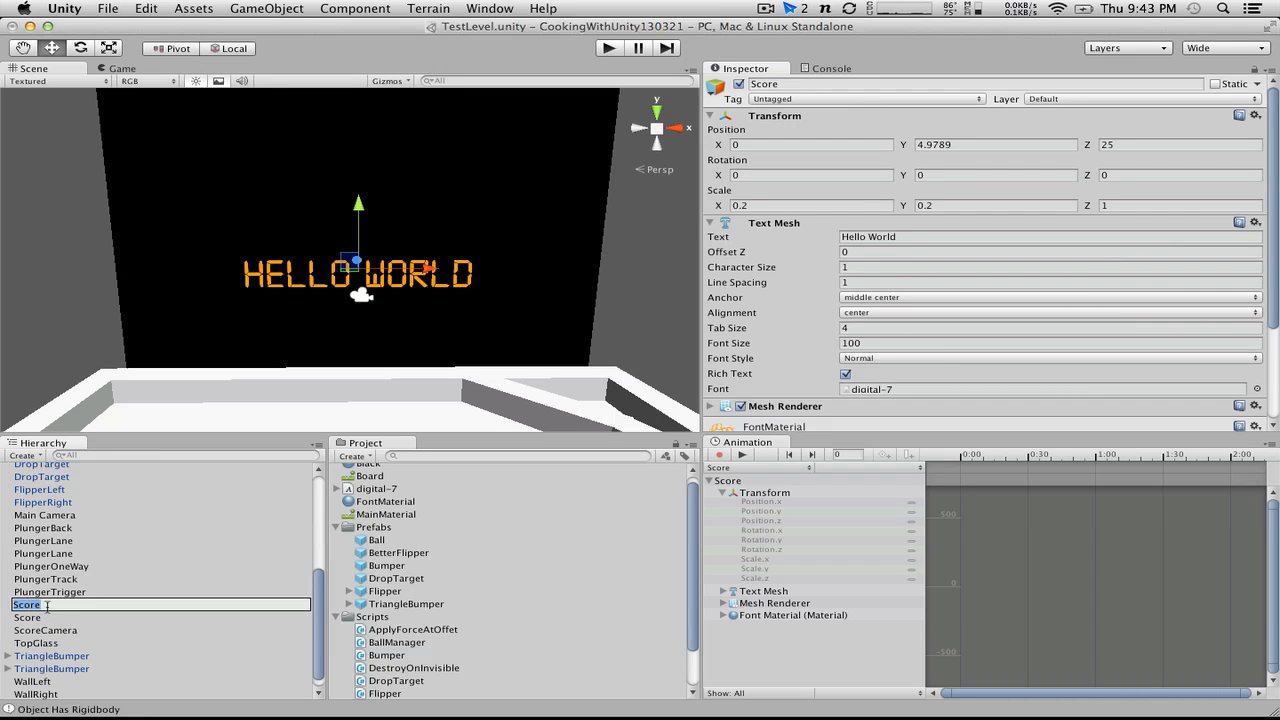
pyautogui.write('BallsRemaining')
pyautogui.press('Return')
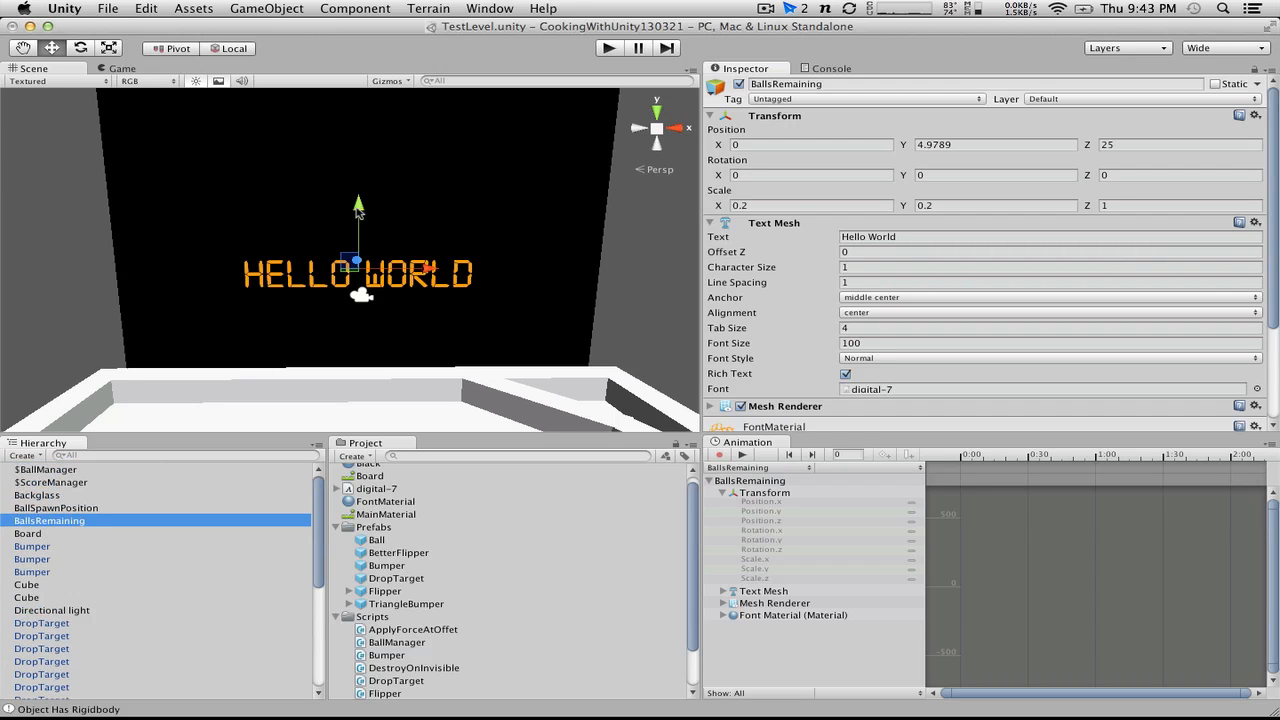
# Step: Move the BallsRemaining text down just below the Score text on the backglass, and open the BallManager script
pyautogui.moveTo(358, 213); pyautogui.dragTo(360, 254)
pyautogui.click(428, 567)
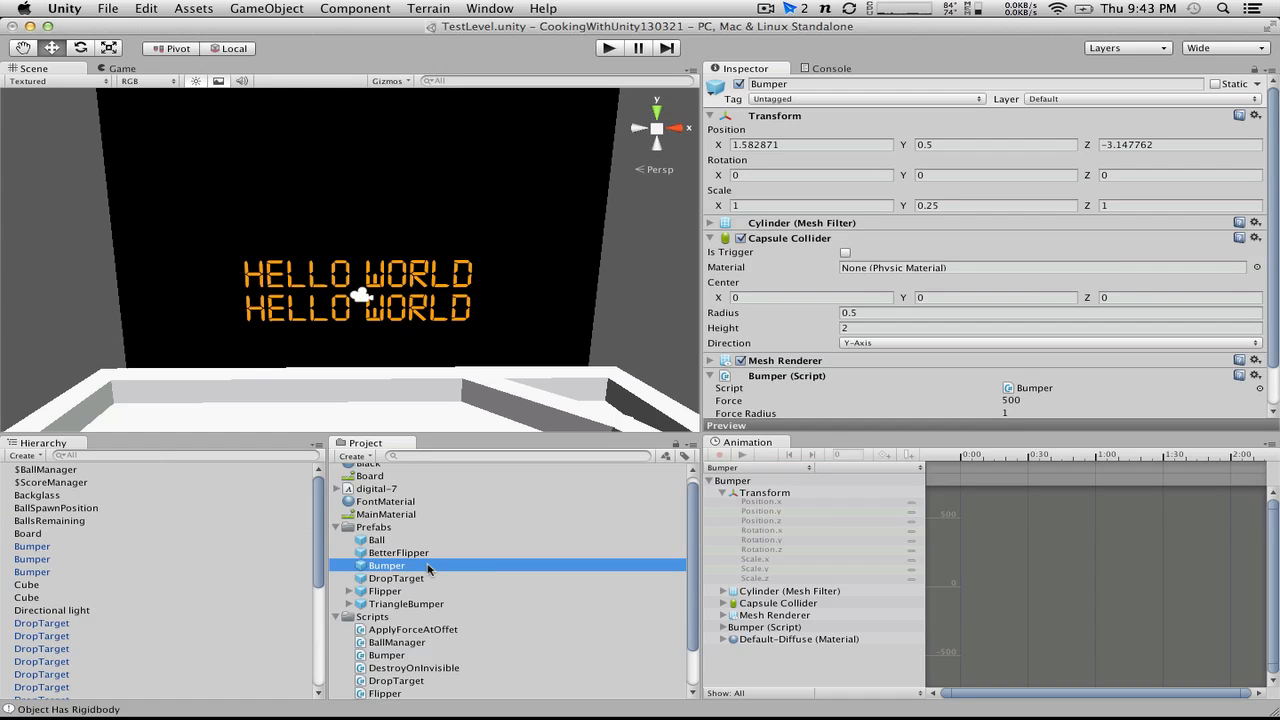
pyautogui.scroll(-2, 426, 570)
pyautogui.doubleClick(396, 591)
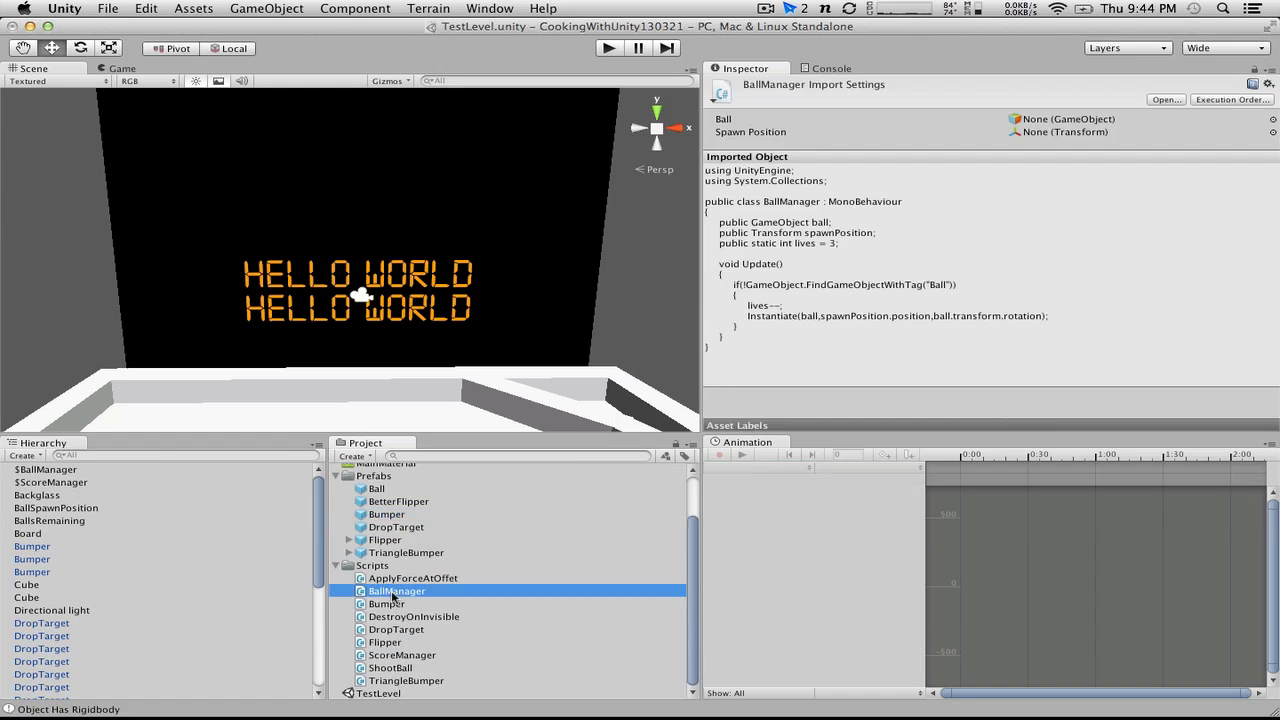
# Step: Declare public TextMesh display; on a new line below the spawnPosition variable in BallManager
pyautogui.click(287, 219)
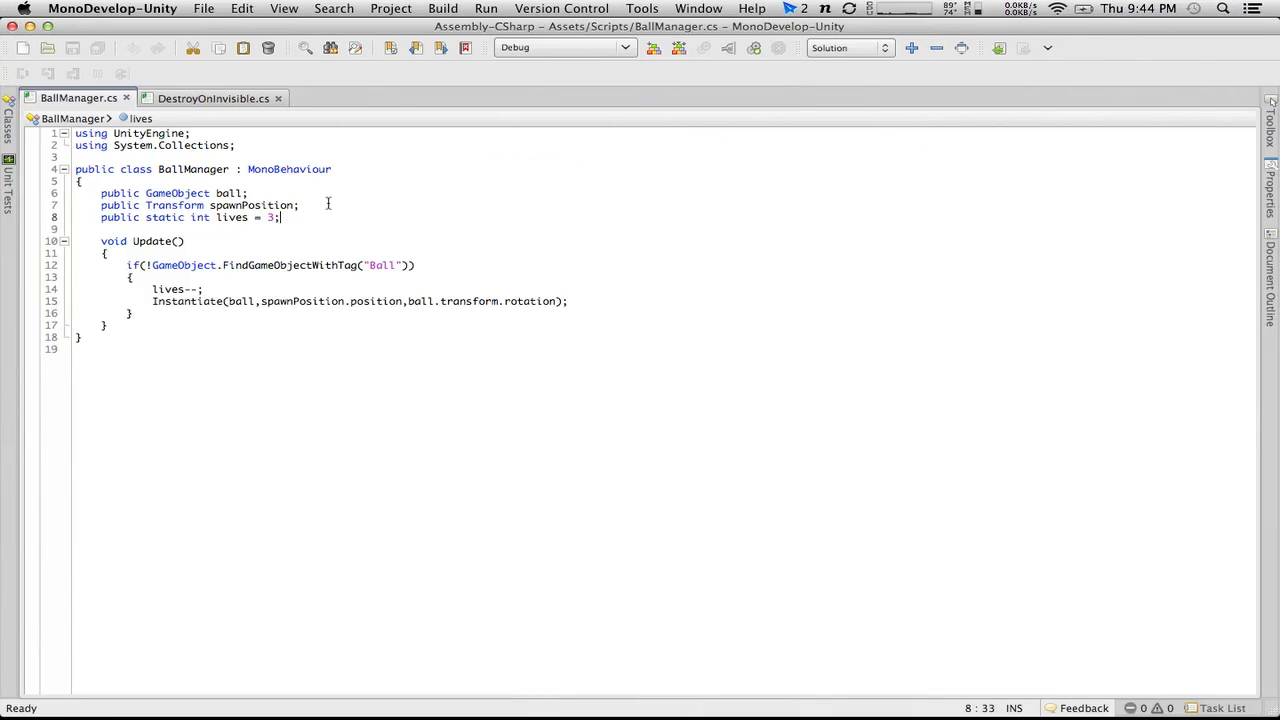
pyautogui.click(327, 205)
pyautogui.press('Return')
pyautogui.write('public ')
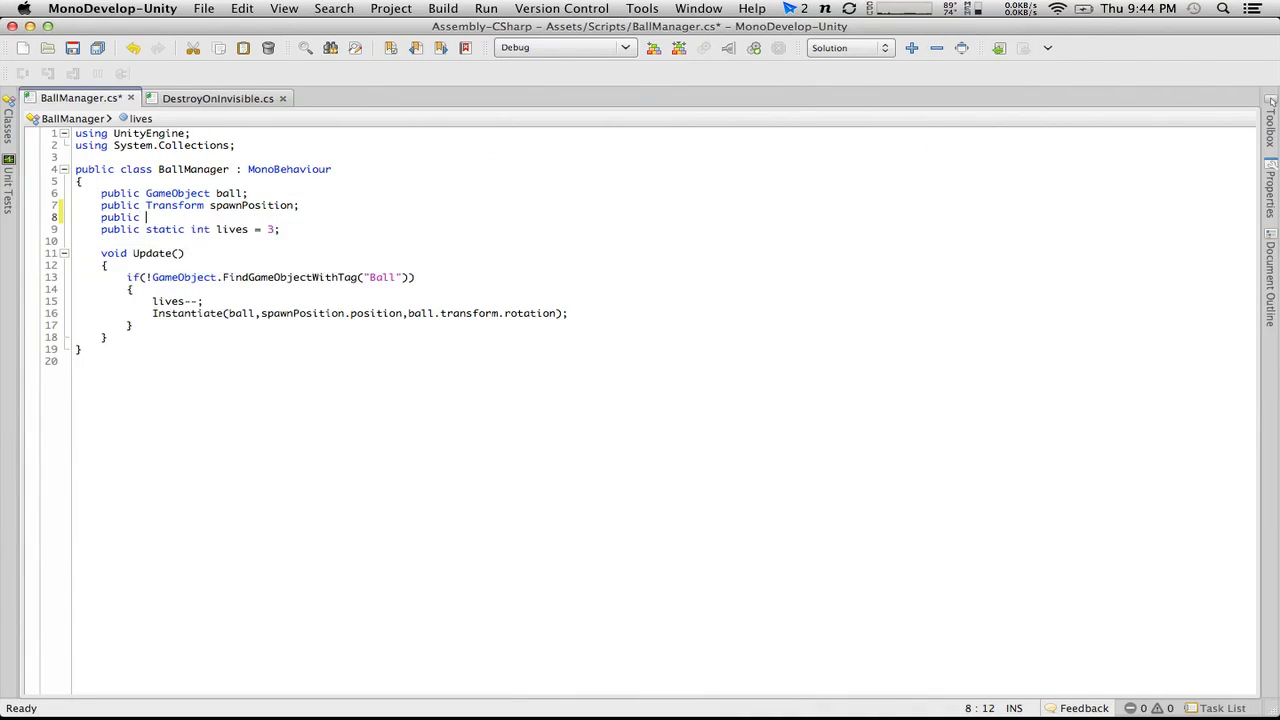
pyautogui.write('Game')
pyautogui.press('BackSpace')
pyautogui.press('BackSpace')
pyautogui.press('BackSpace')
pyautogui.press('BackSpace')
pyautogui.write('Text')
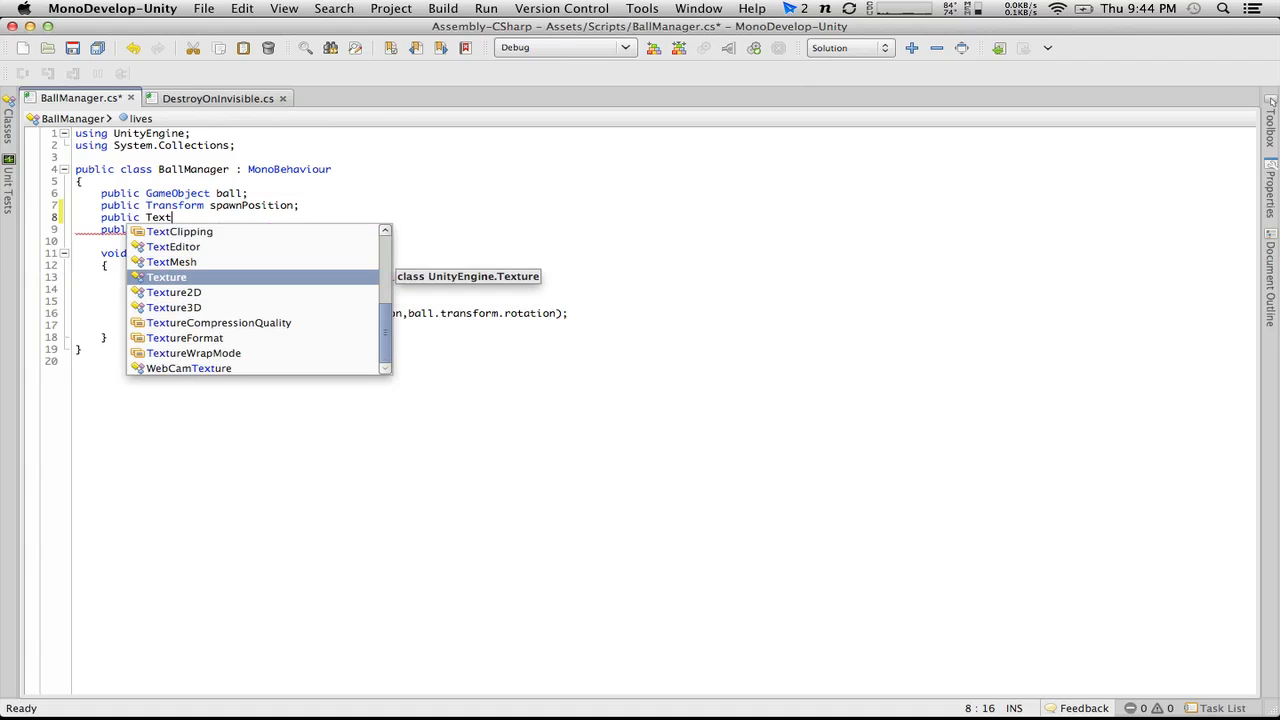
pyautogui.press('Down')
pyautogui.press('Down')
pyautogui.press('Down')
pyautogui.press('Up')
pyautogui.press('Up')
pyautogui.press('Up')
pyautogui.press('Up')
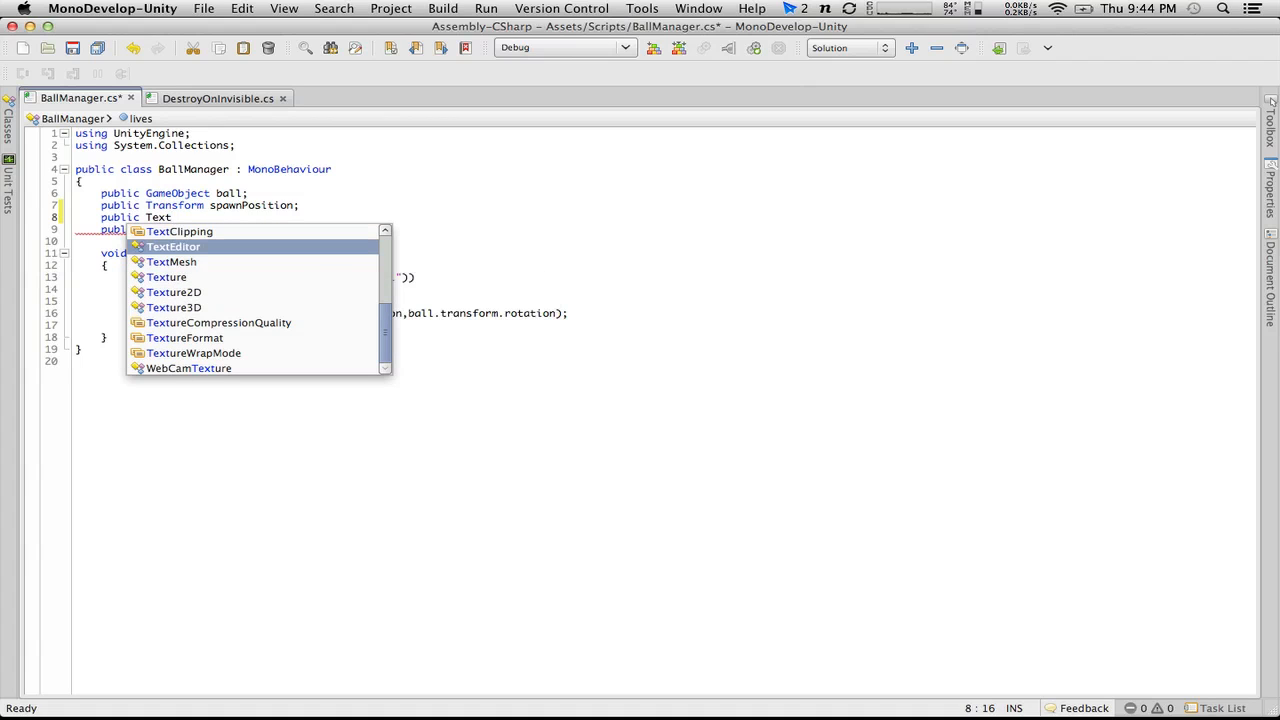
pyautogui.press('Down')
pyautogui.press('Return')
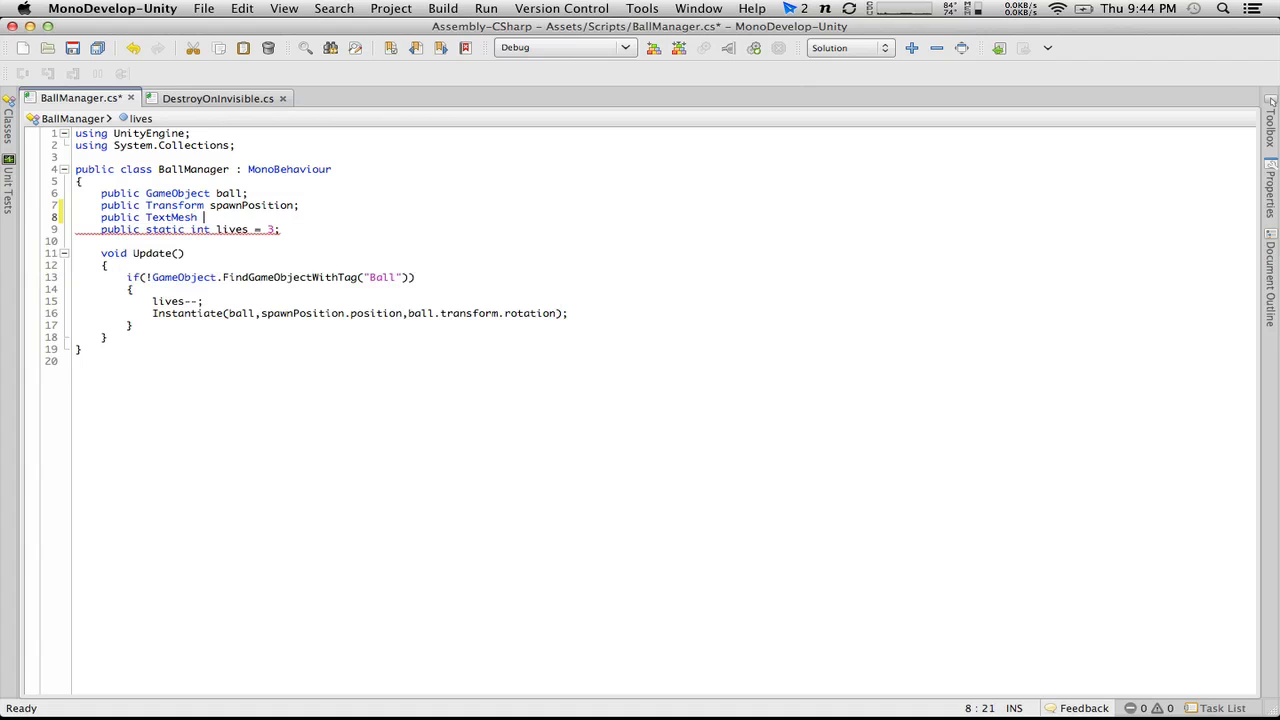
pyautogui.write('display;')
# Step: Add an if(display) block with empty braces after the ball-respawn block in Update()
pyautogui.click(600, 322)
pyautogui.press('Return')
pyautogui.write('if(dis')
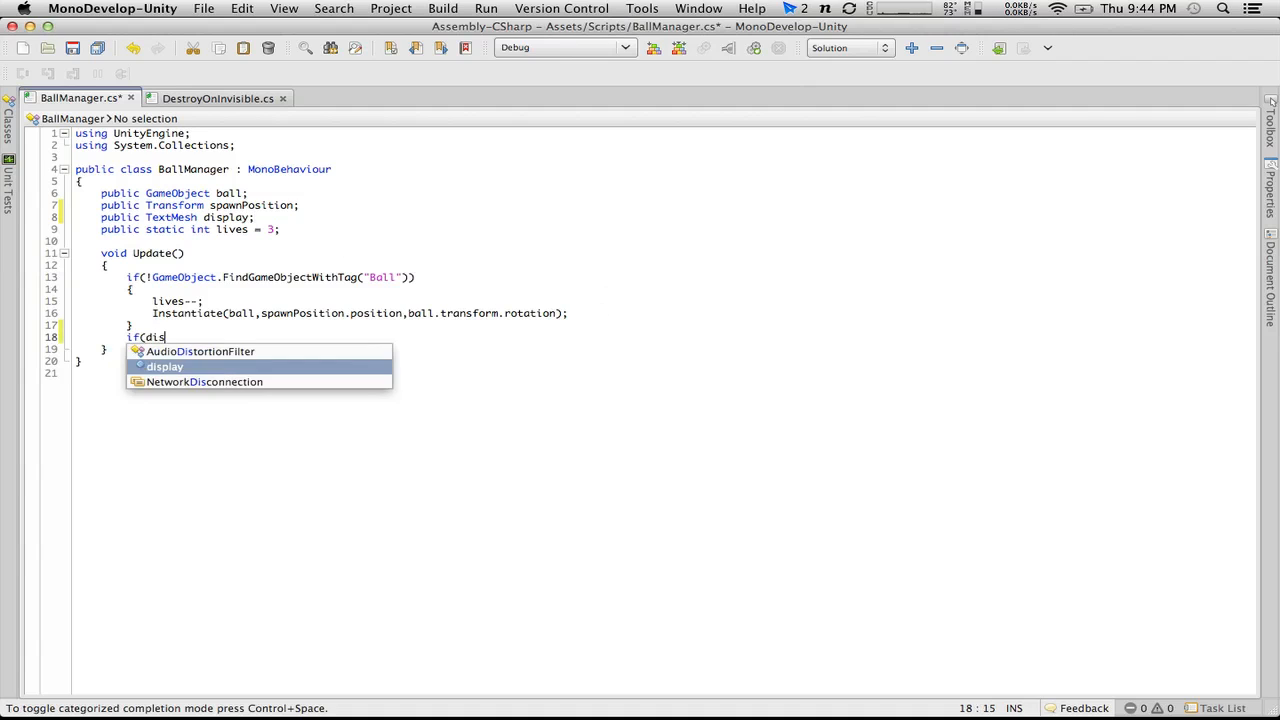
pyautogui.write('play)')
pyautogui.press('Return')
pyautogui.write('{')
# Step: Inside the if(display) block, add the statement display.text = lives.ToString();
pyautogui.press('Return')
pyautogui.write('}')
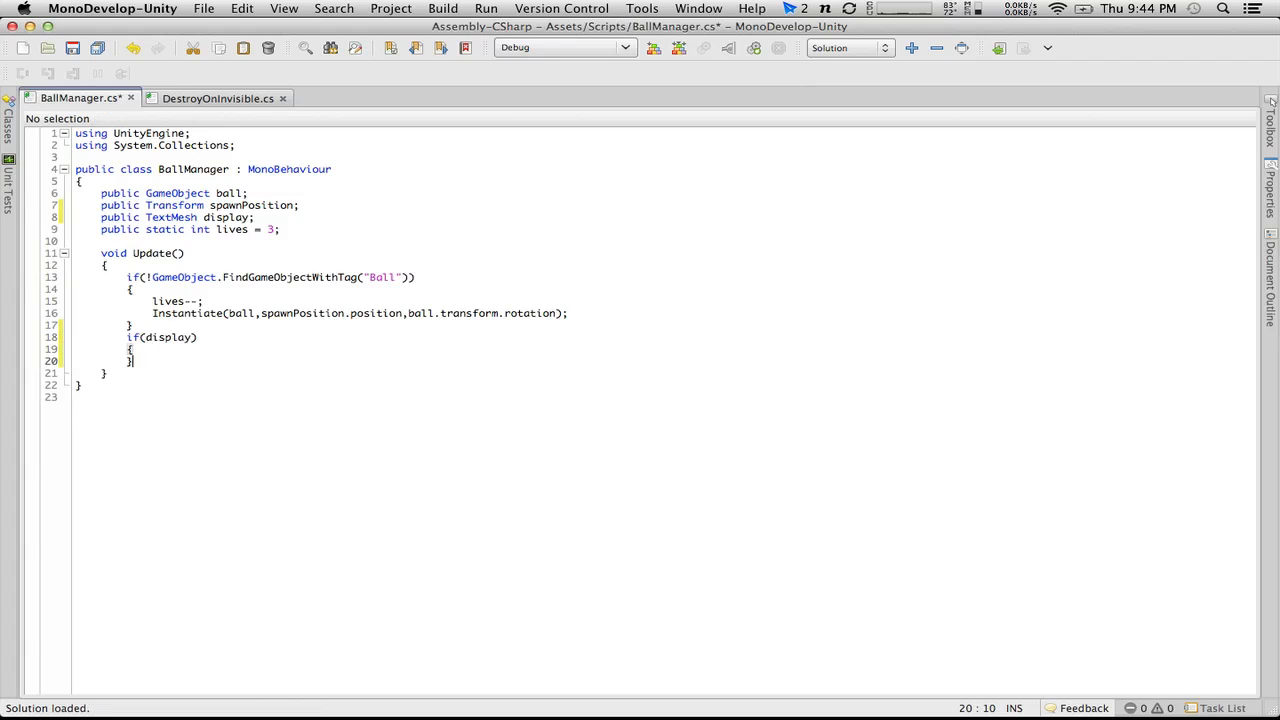
pyautogui.press('Left')
pyautogui.press('Return')
pyautogui.write('disp')
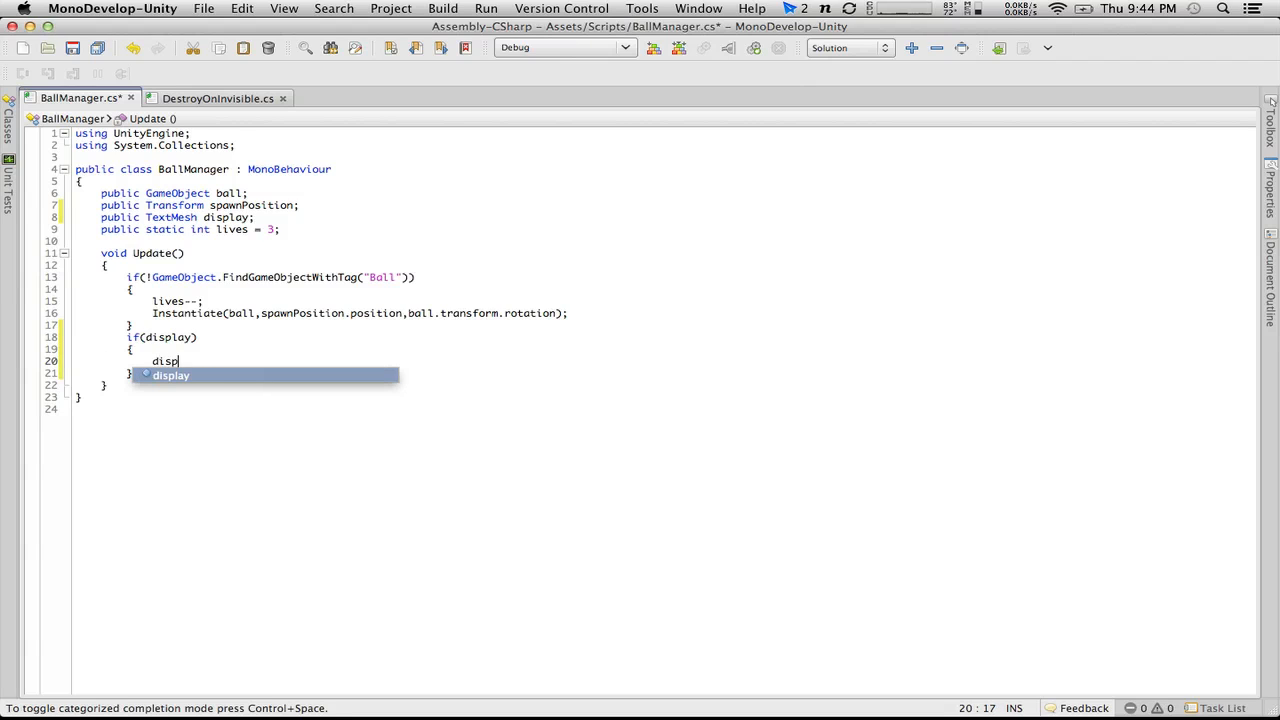
pyautogui.write('lay.tex')
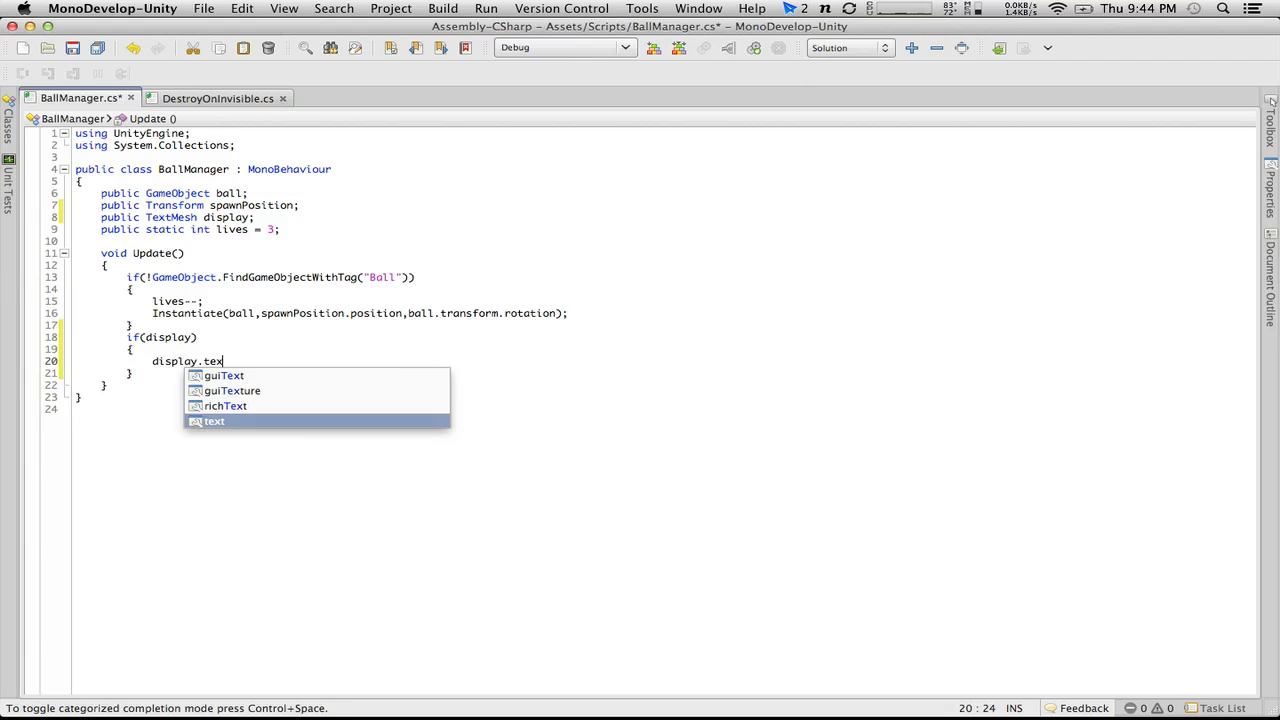
pyautogui.write('t ')
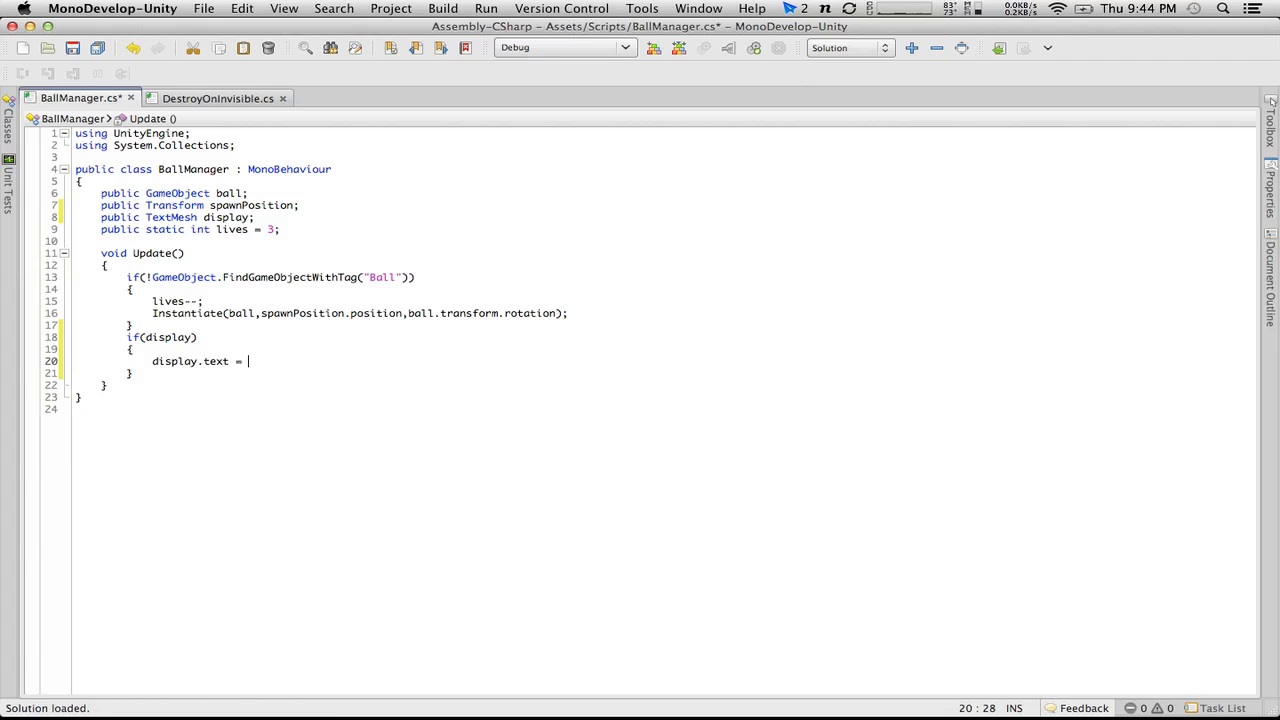
pyautogui.write('= ball')
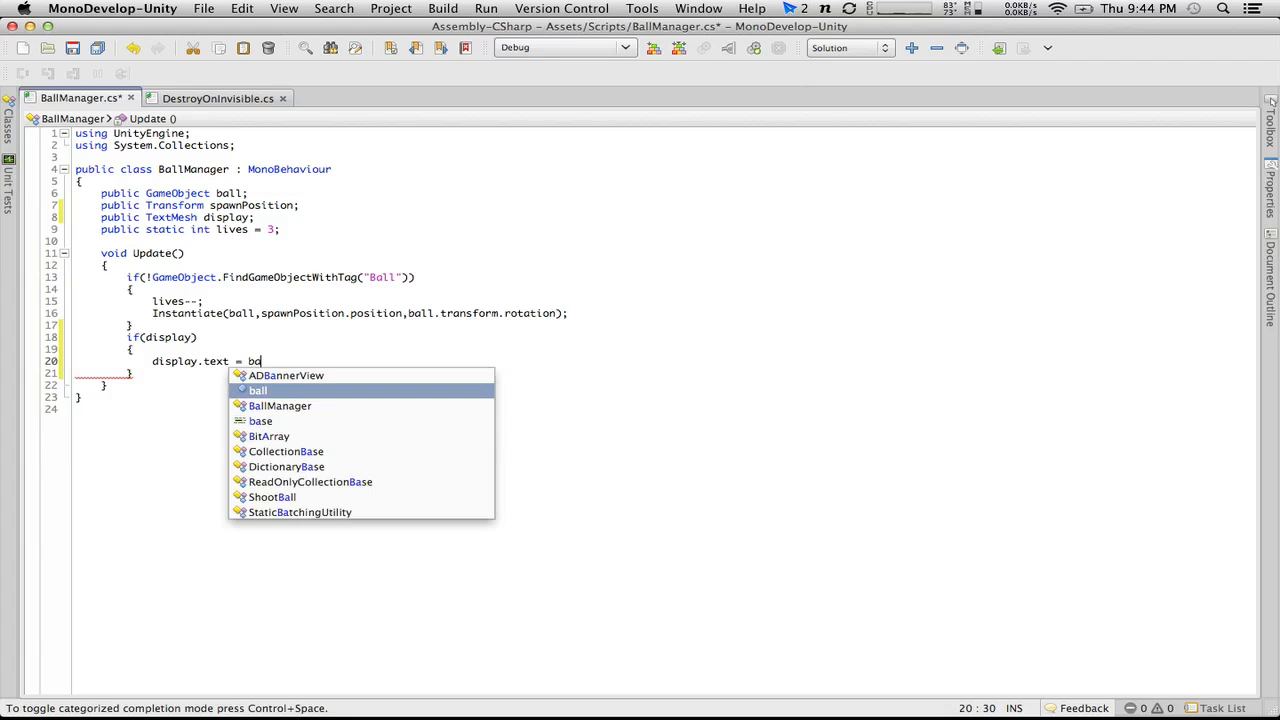
pyautogui.press('BackSpace')
pyautogui.press('BackSpace')
pyautogui.press('BackSpace')
pyautogui.press('BackSpace')
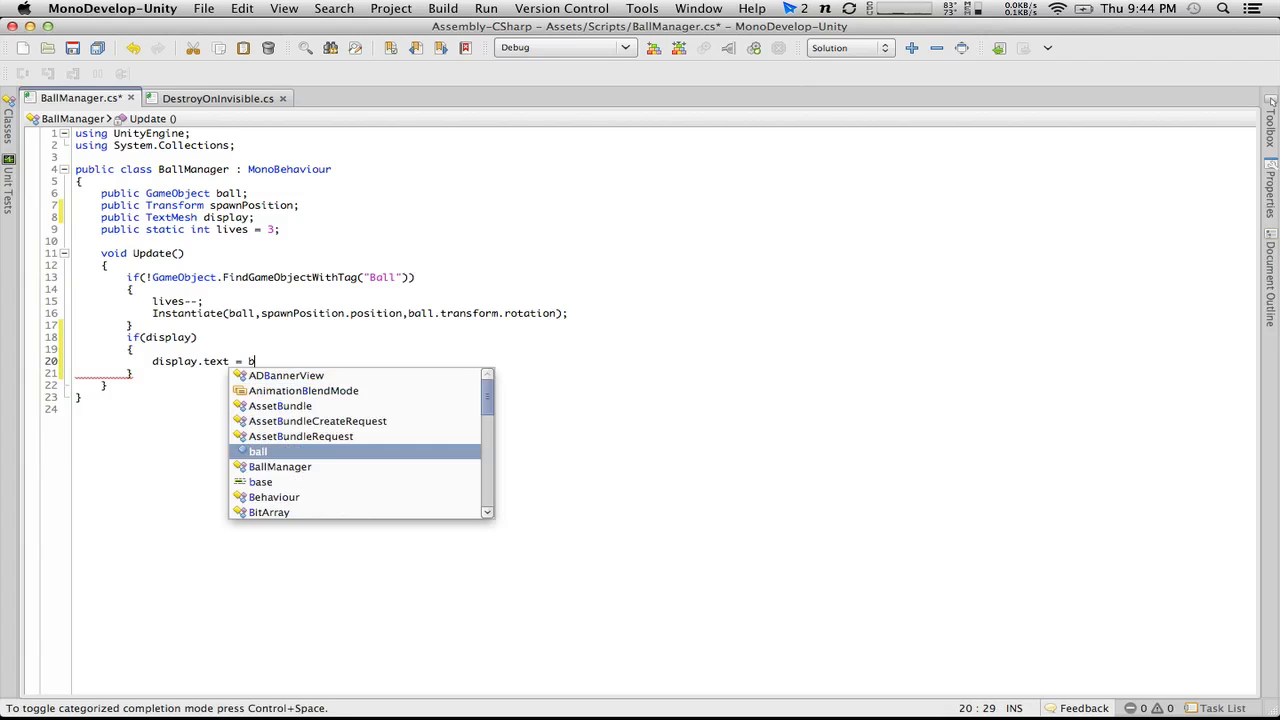
pyautogui.write('lives.to')
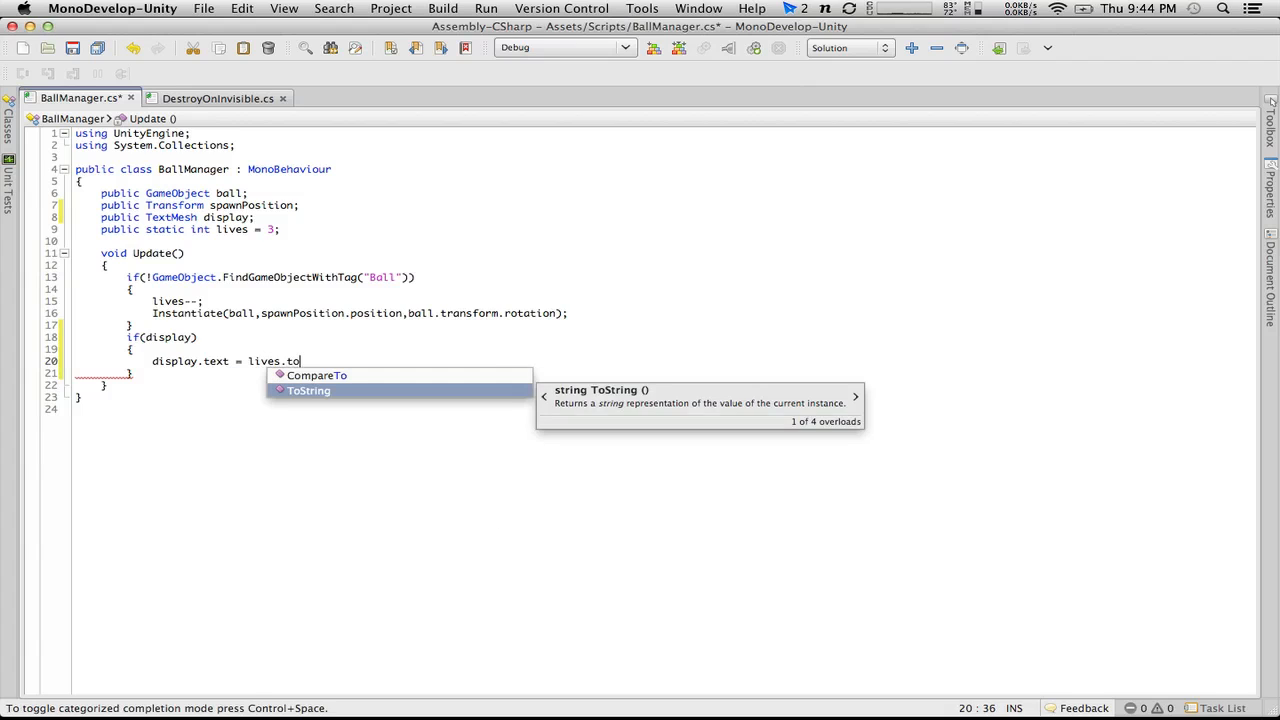
pyautogui.press('Return')
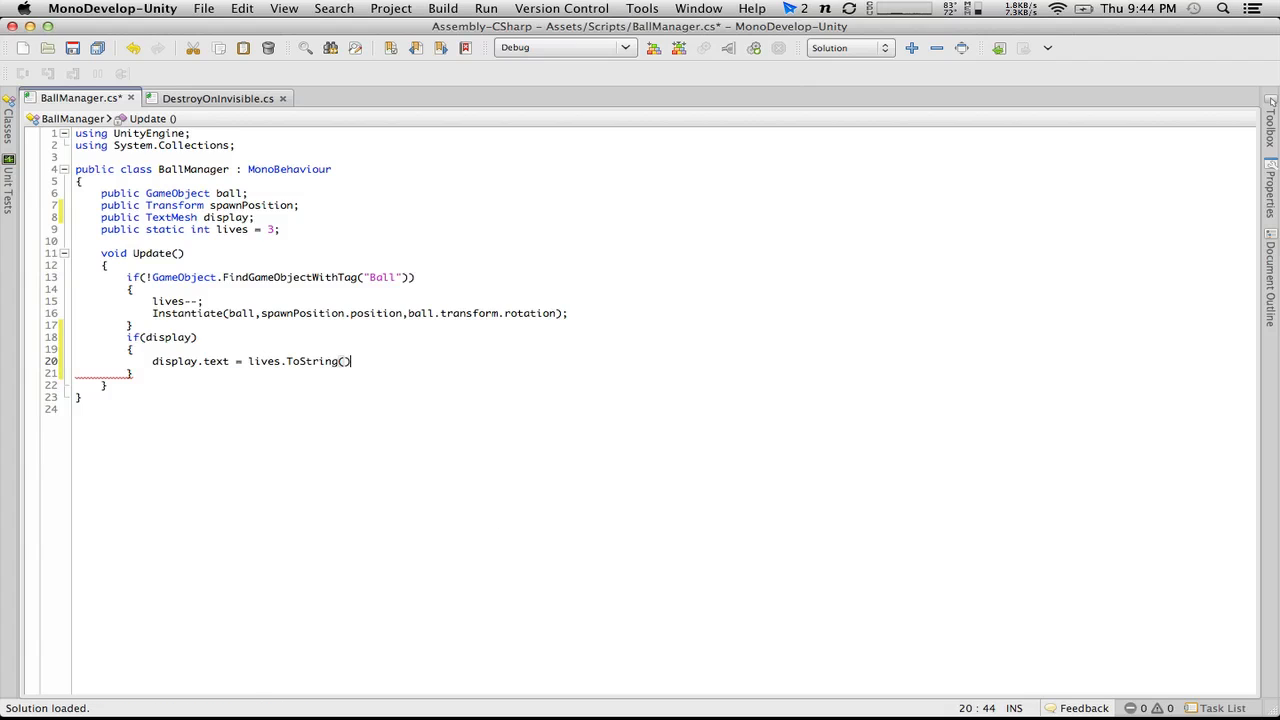
pyautogui.write(';')
# Step: Prefix the lives value in the display.text assignment with "BALLS:" + and save the script
pyautogui.click(249, 360)
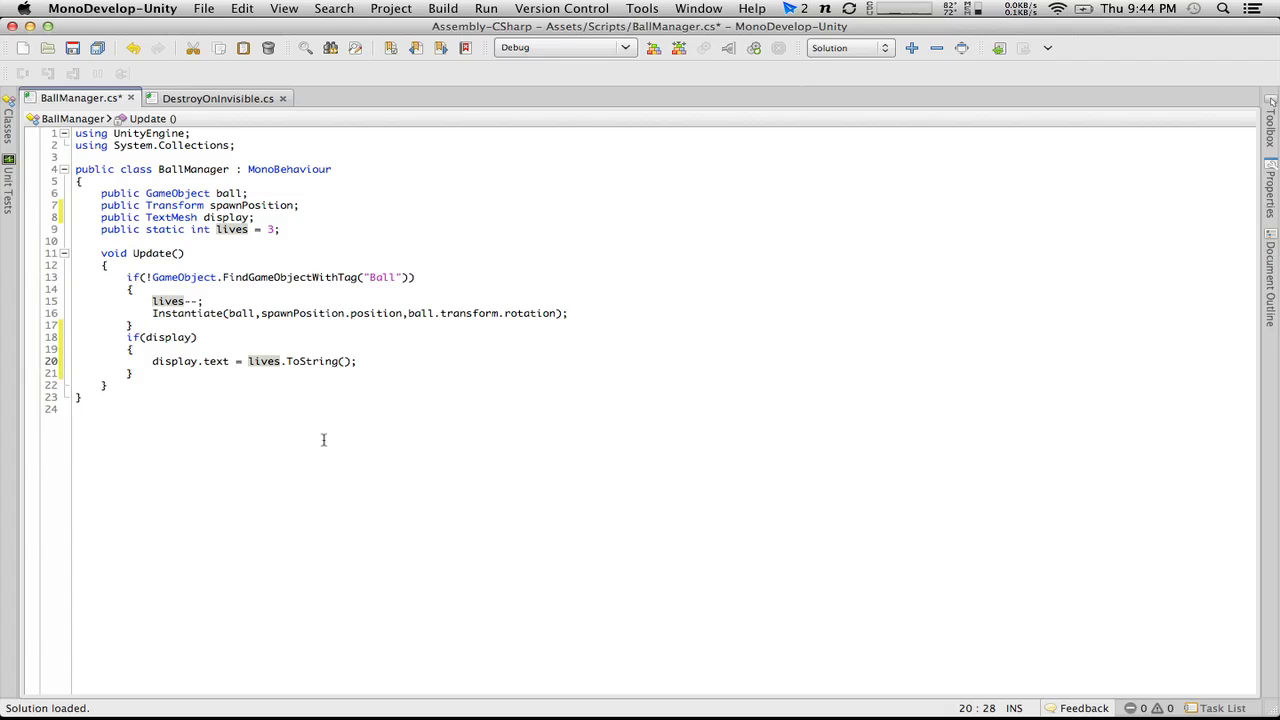
pyautogui.write('Bal')
pyautogui.press('BackSpace')
pyautogui.press('BackSpace')
pyautogui.press('BackSpace')
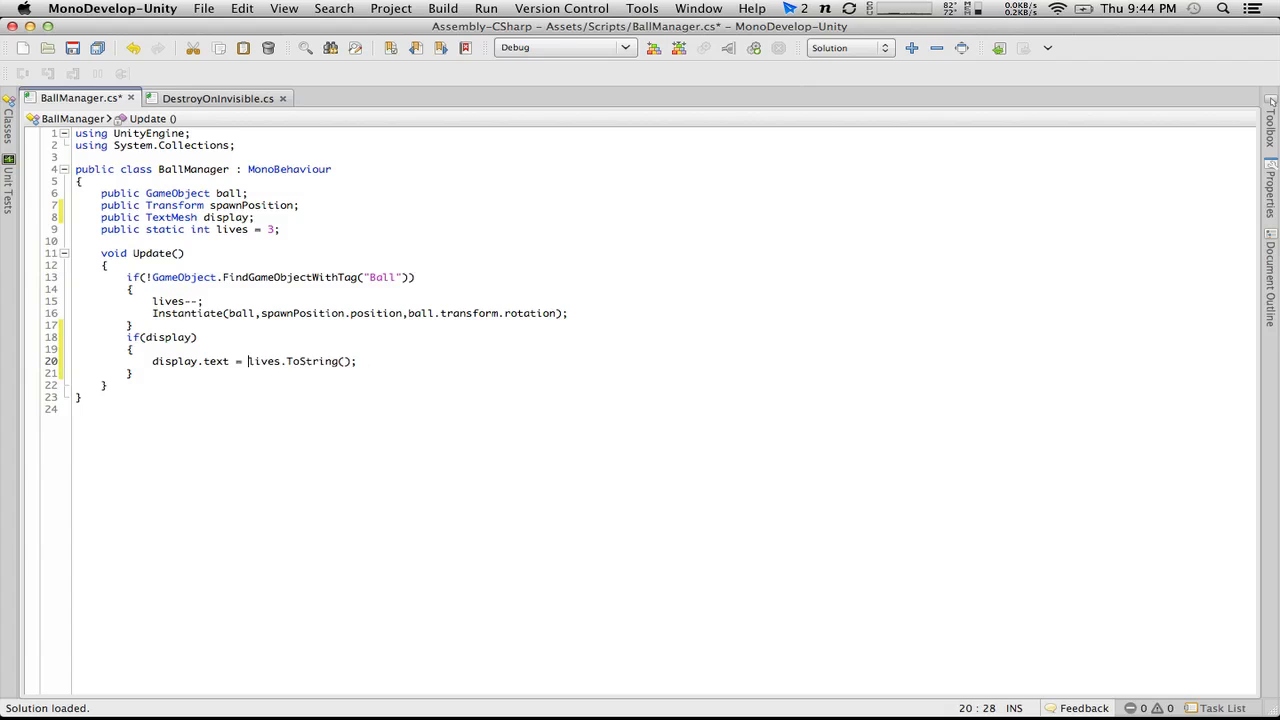
pyautogui.write('"Balls:')
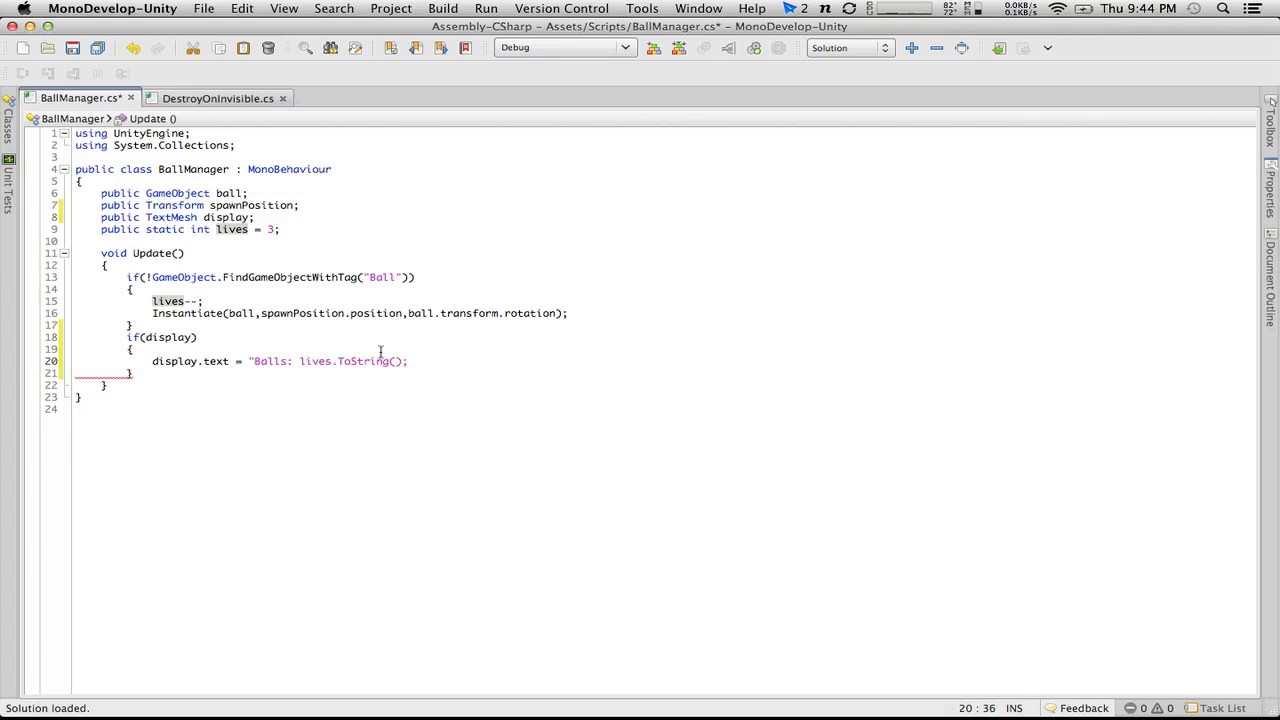
pyautogui.press('Left')
pyautogui.press('Left')
pyautogui.hotkey('shift', 'Left')
pyautogui.hotkey('shift', 'Left')
pyautogui.hotkey('shift', 'Left')
pyautogui.hotkey('shift', 'Left')
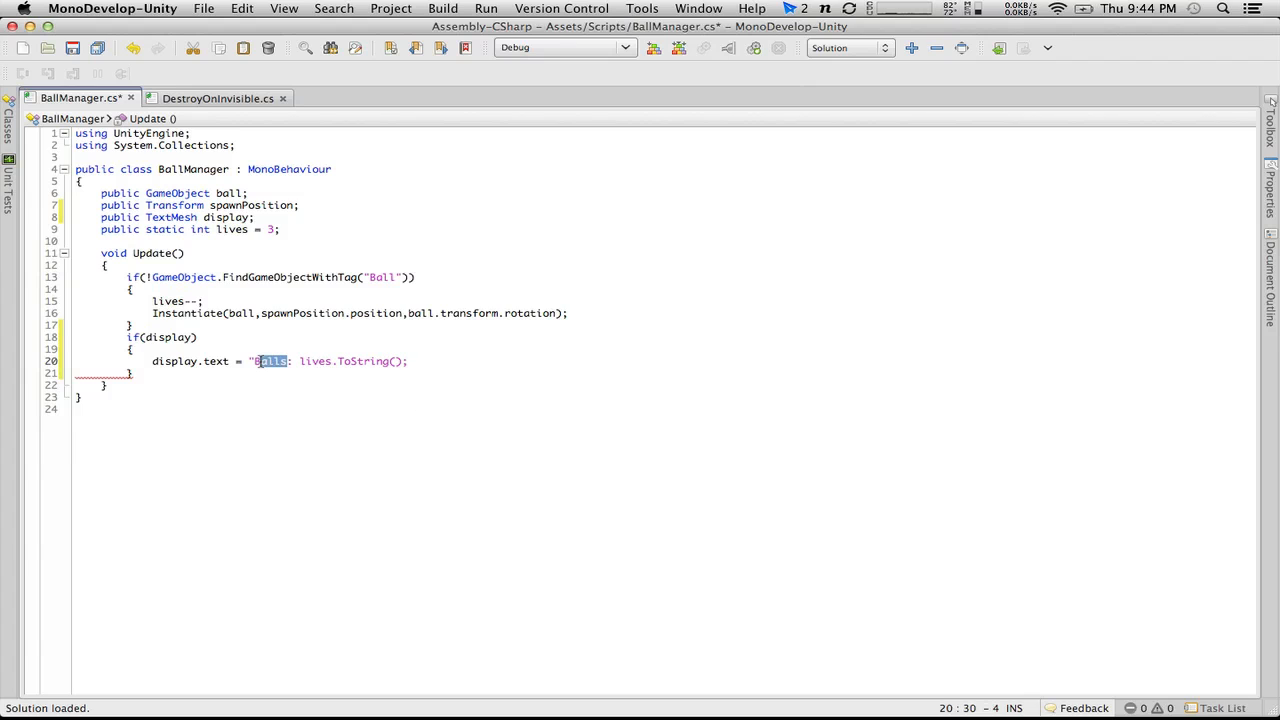
pyautogui.write('ALLS:')
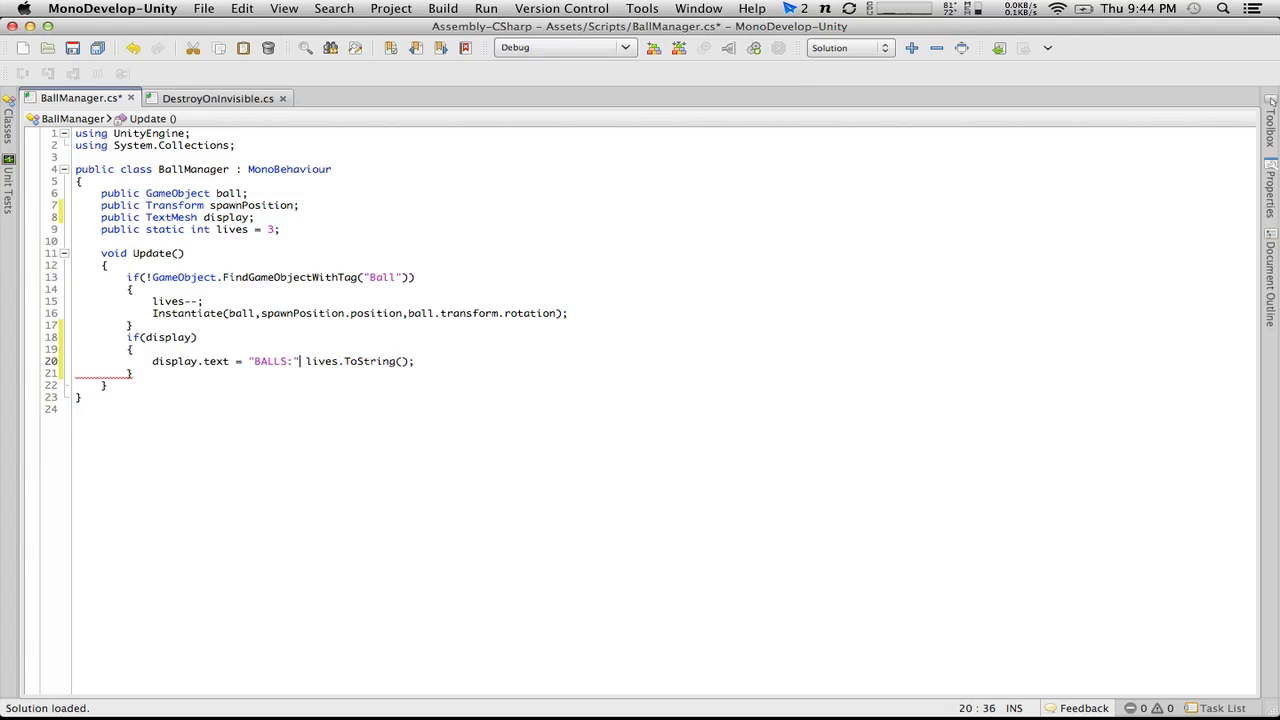
pyautogui.write('"')
pyautogui.write(' +')
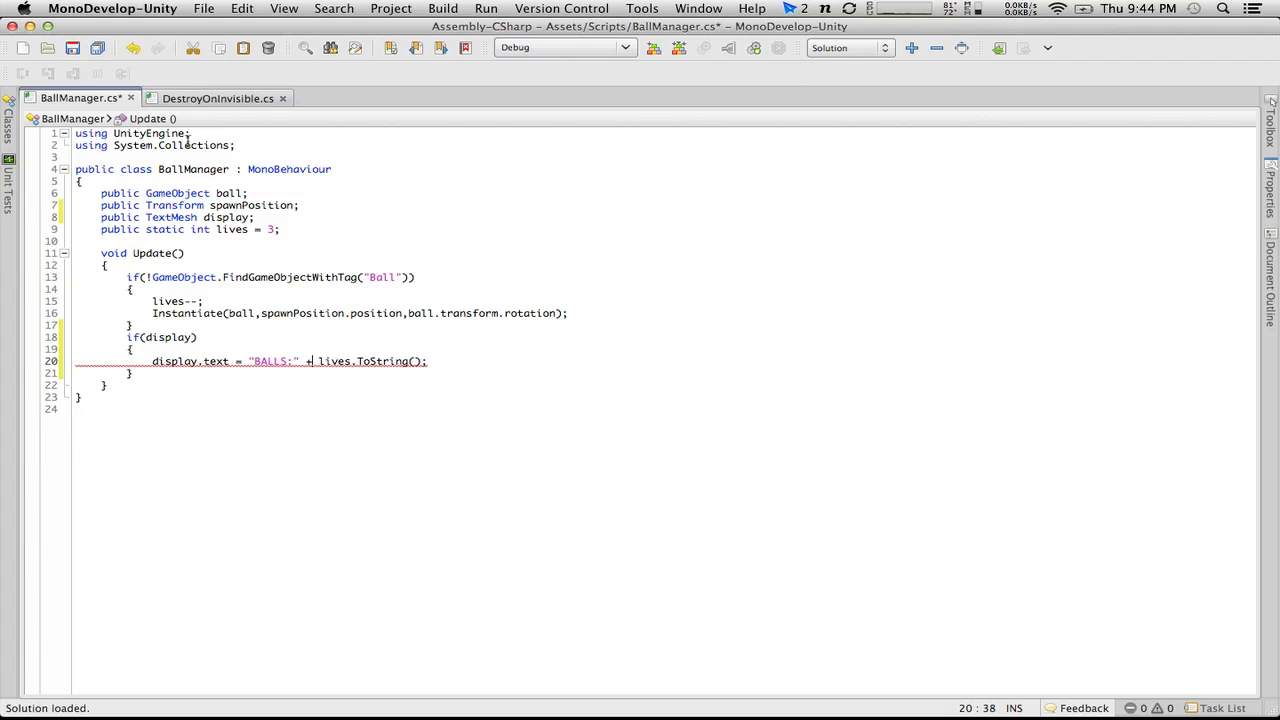
pyautogui.press('super+s')
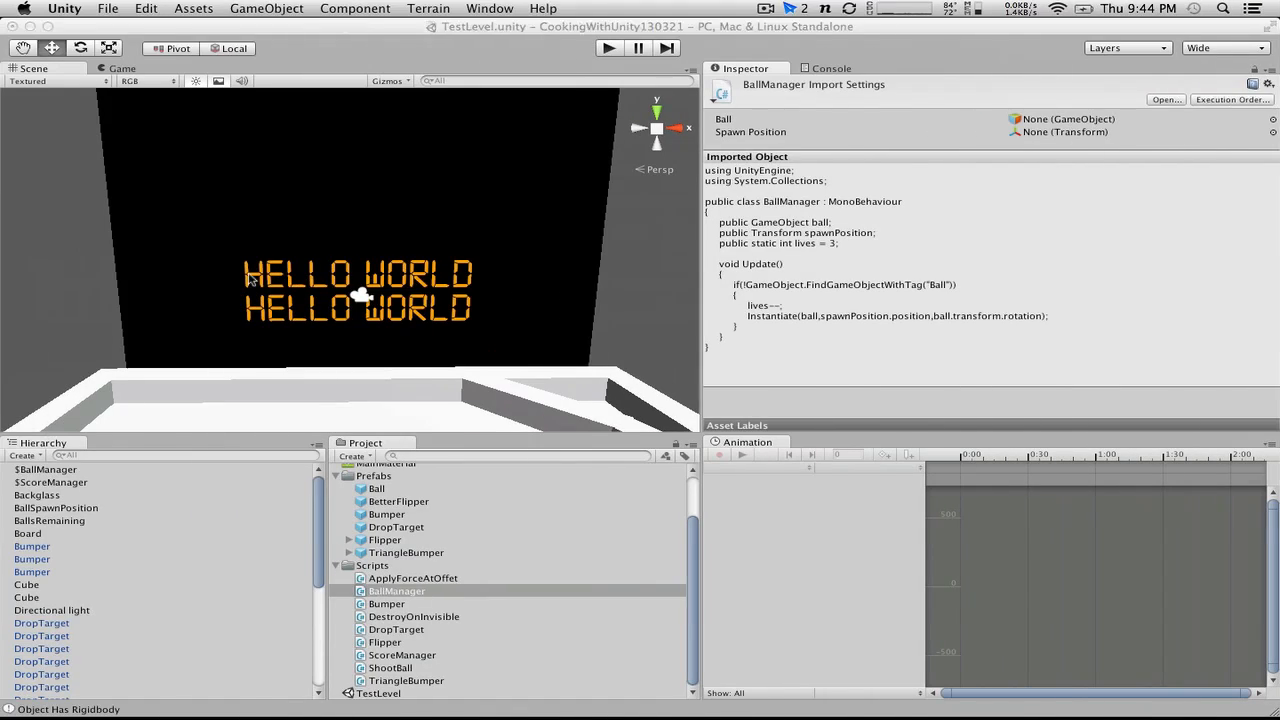
# Step: Switch back to Unity and assign the BallsRemaining text object to the Display variable of $BallManager
pyautogui.press('super+Tab')
pyautogui.click(609, 48)
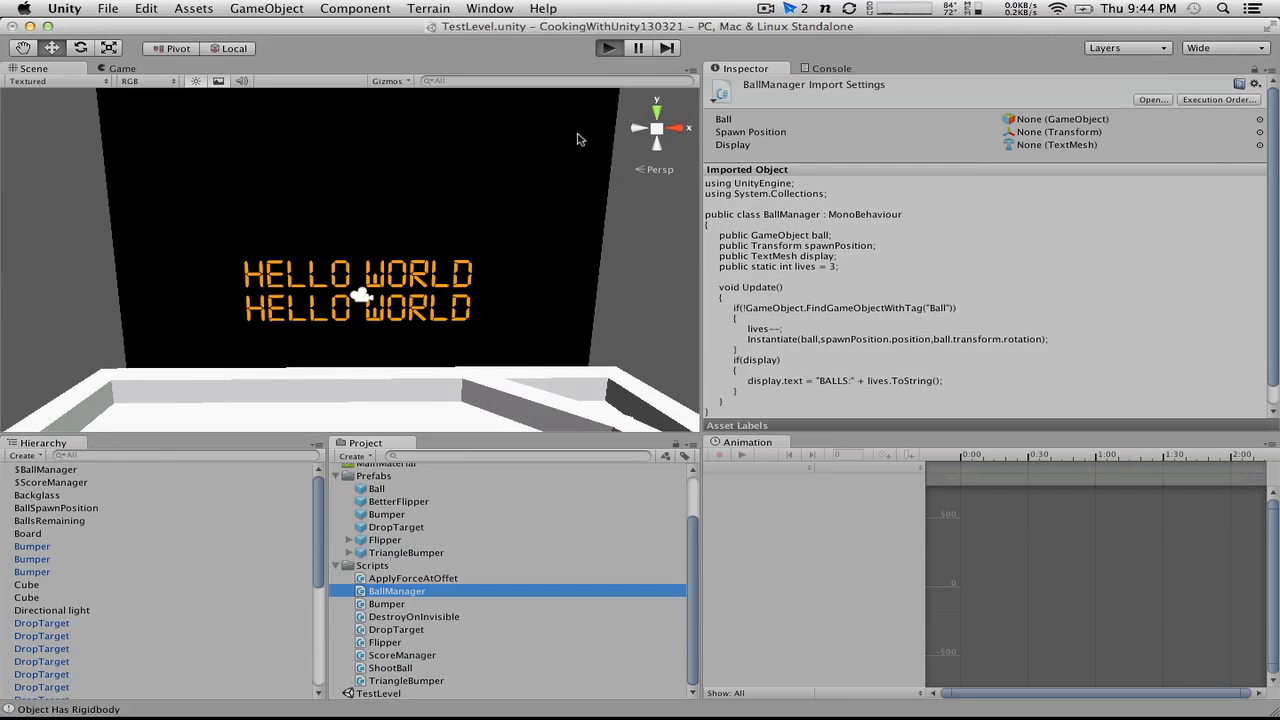
pyautogui.click(609, 48)
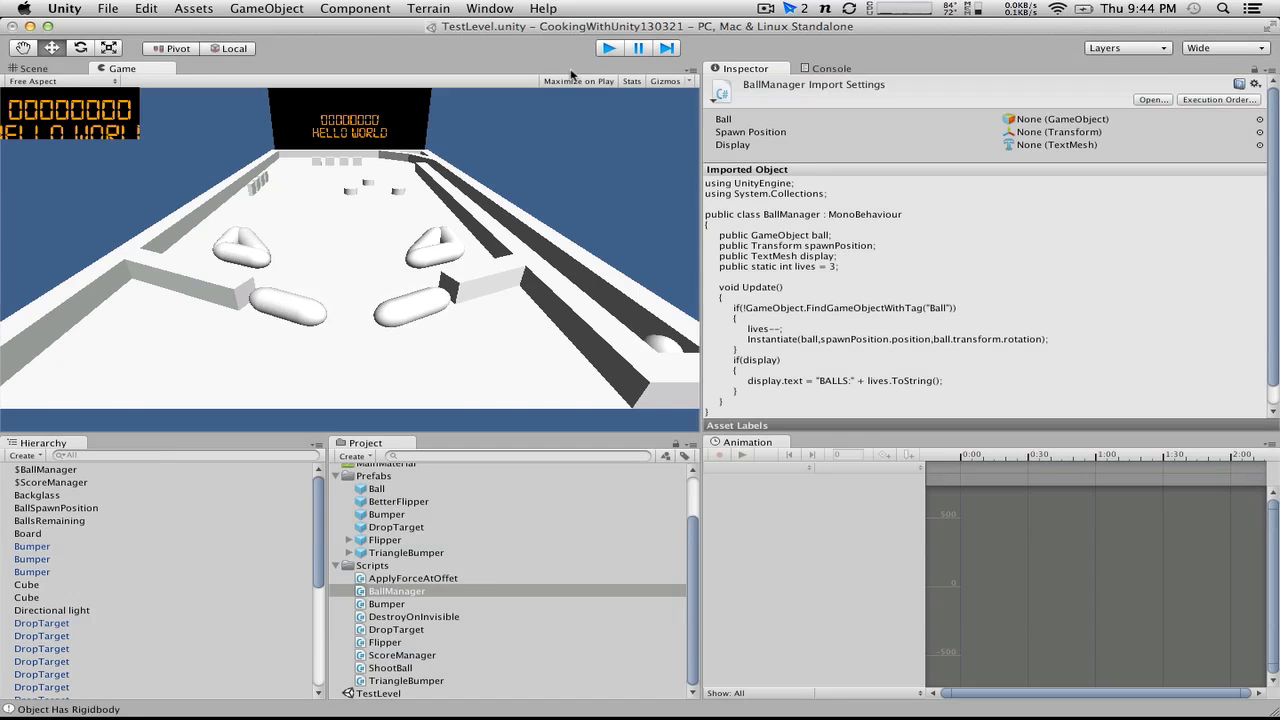
pyautogui.click(50, 470)
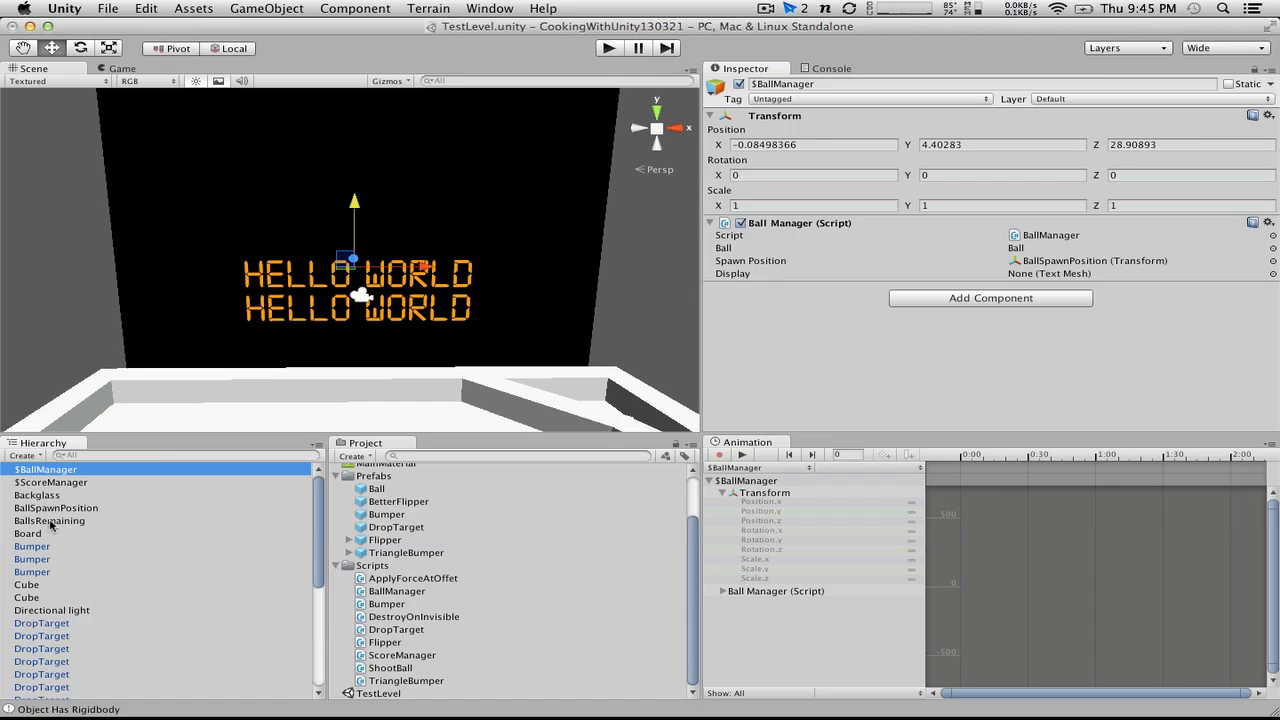
pyautogui.moveTo(50, 522); pyautogui.dragTo(1040, 274)
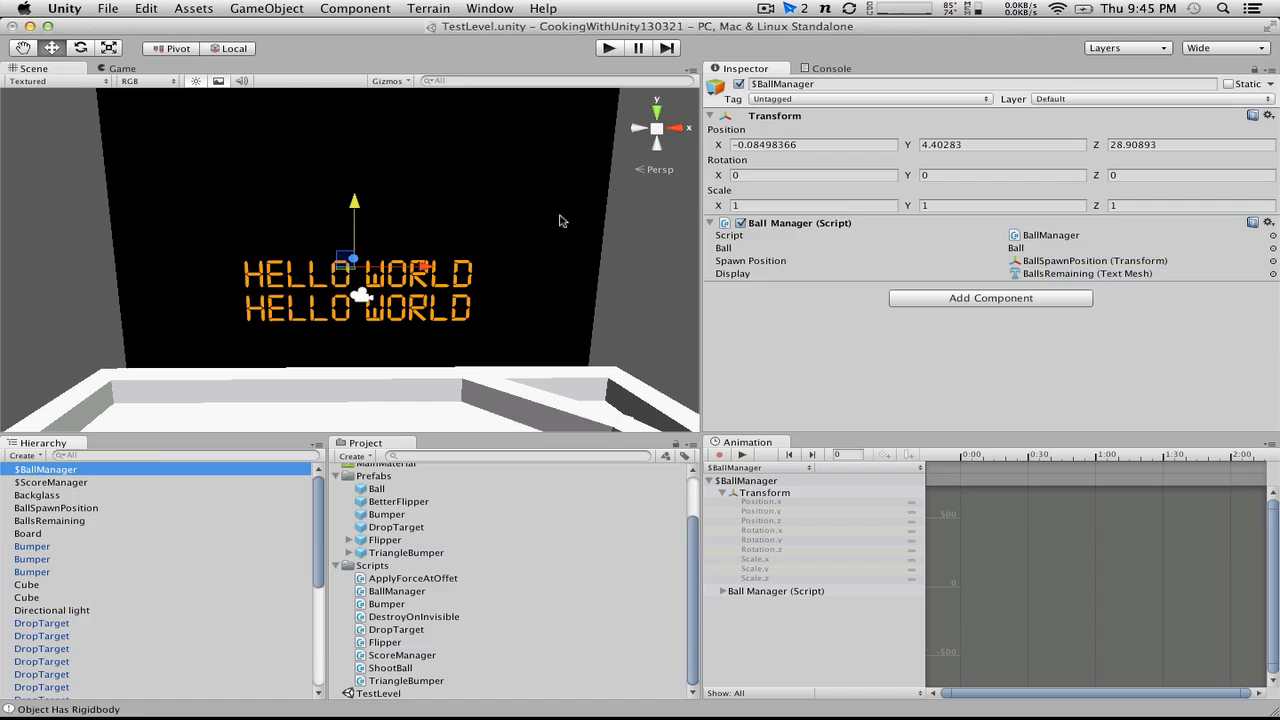
# Step: Review the if(display) code in MonoDevelop, then return to Unity and play-test the level
pyautogui.press('super+Tab')
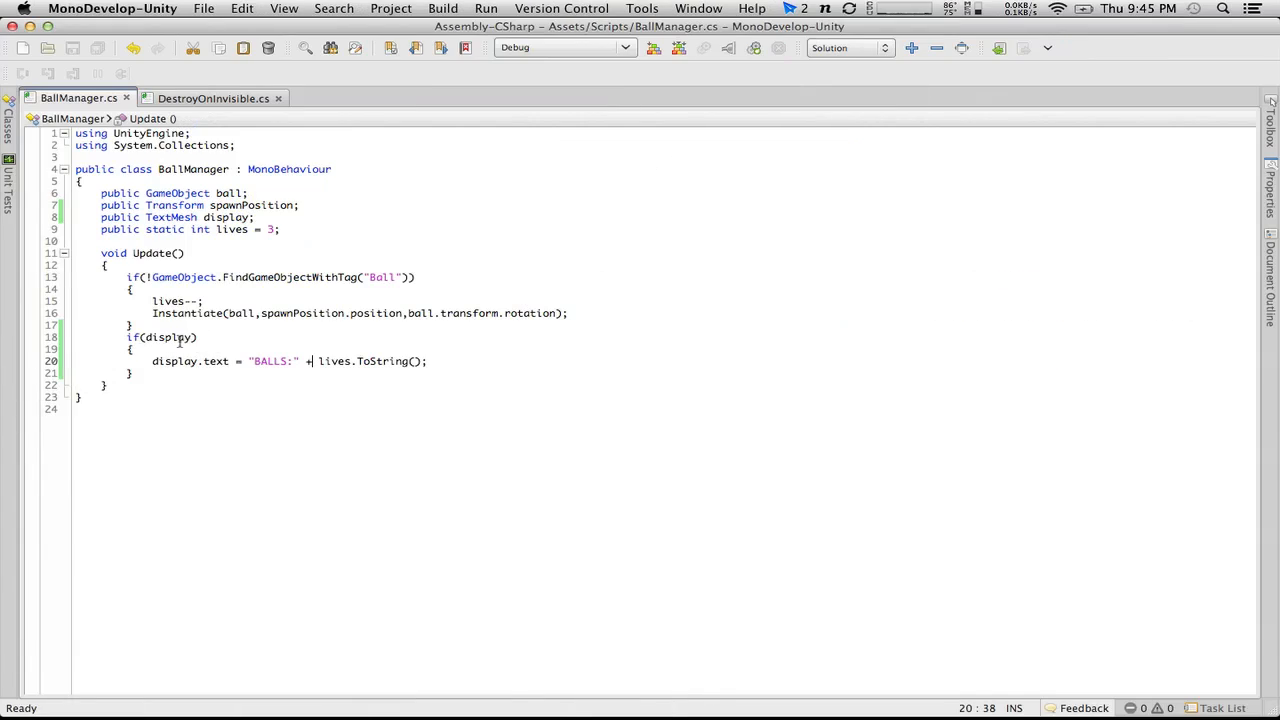
pyautogui.press('super+Tab')
pyautogui.click(607, 48)
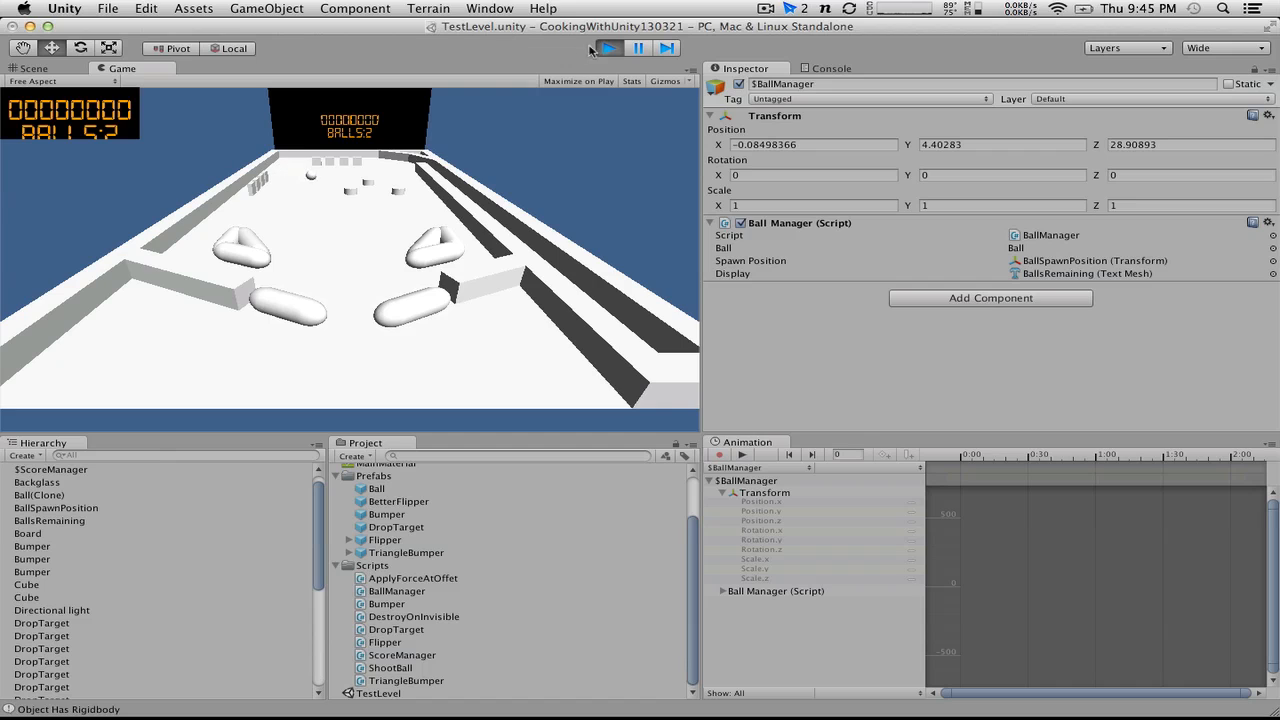
# Step: Try a Position Y of 4 on ScoreCamera while the game is running
pyautogui.scroll(-6, 111, 540)
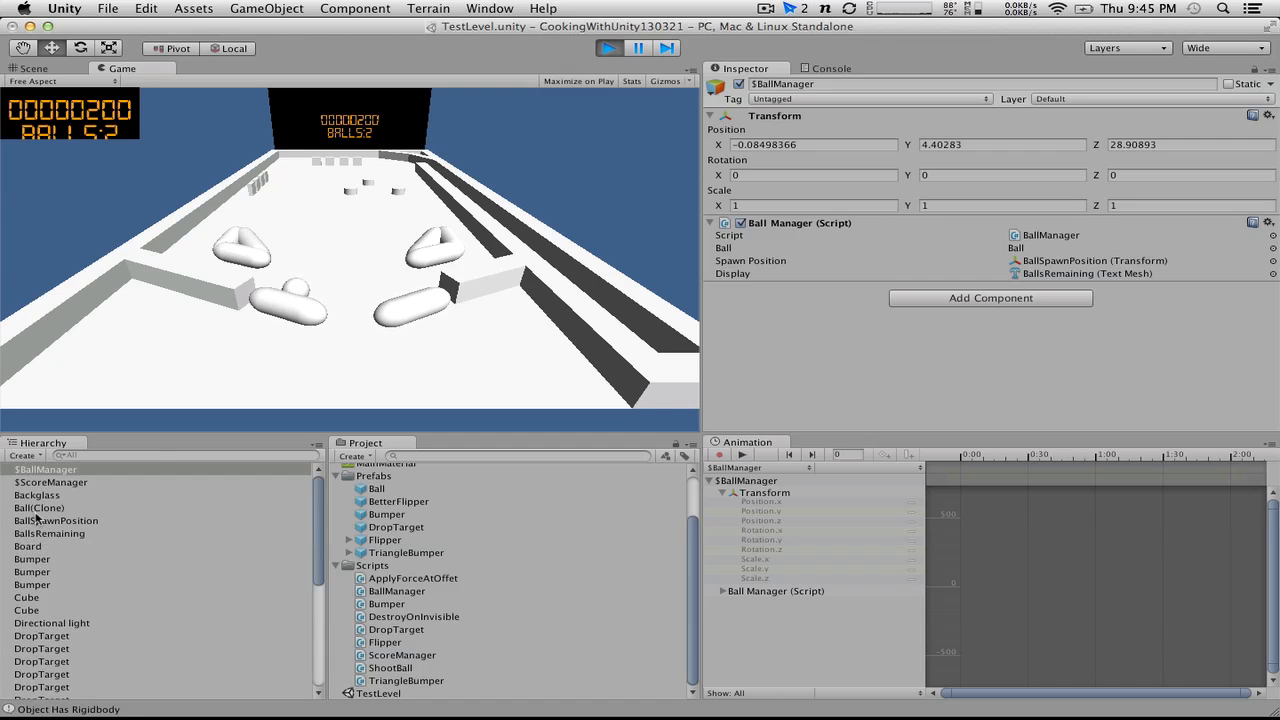
pyautogui.scroll(7, 28, 545)
pyautogui.scroll(-6, 85, 622)
pyautogui.click(52, 618)
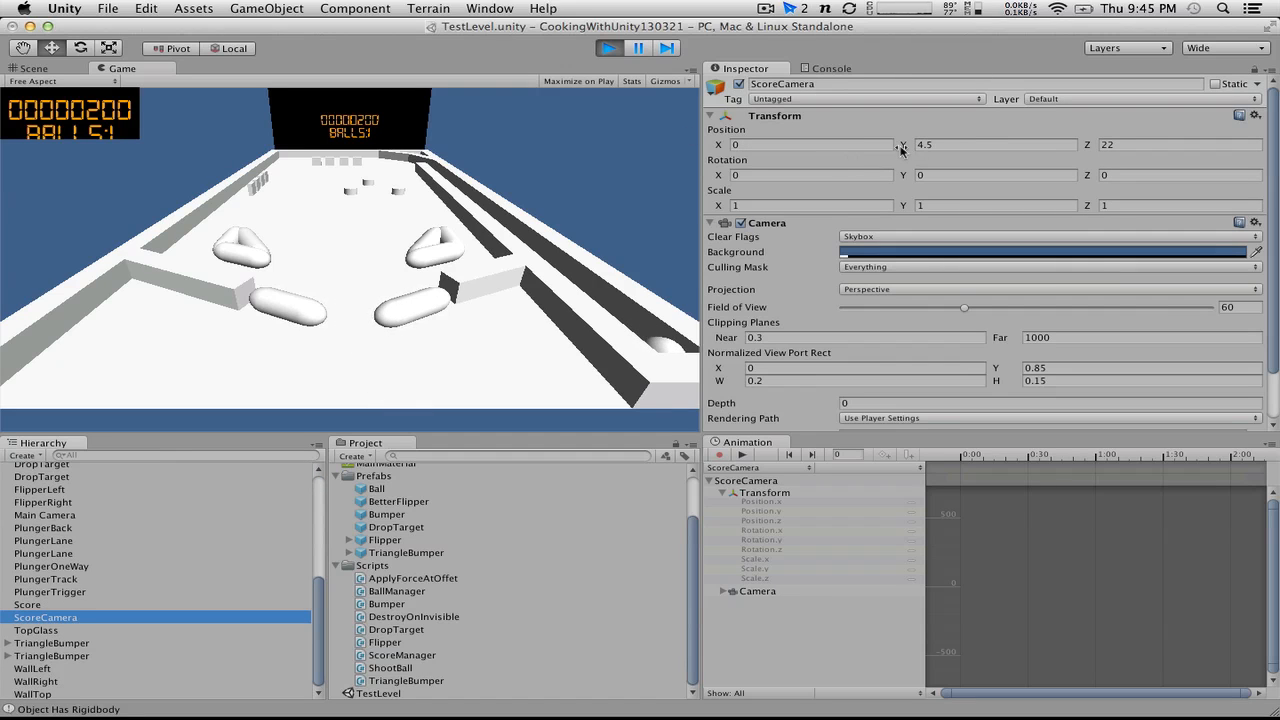
pyautogui.moveTo(903, 145); pyautogui.dragTo(883, 145)
pyautogui.write('4')
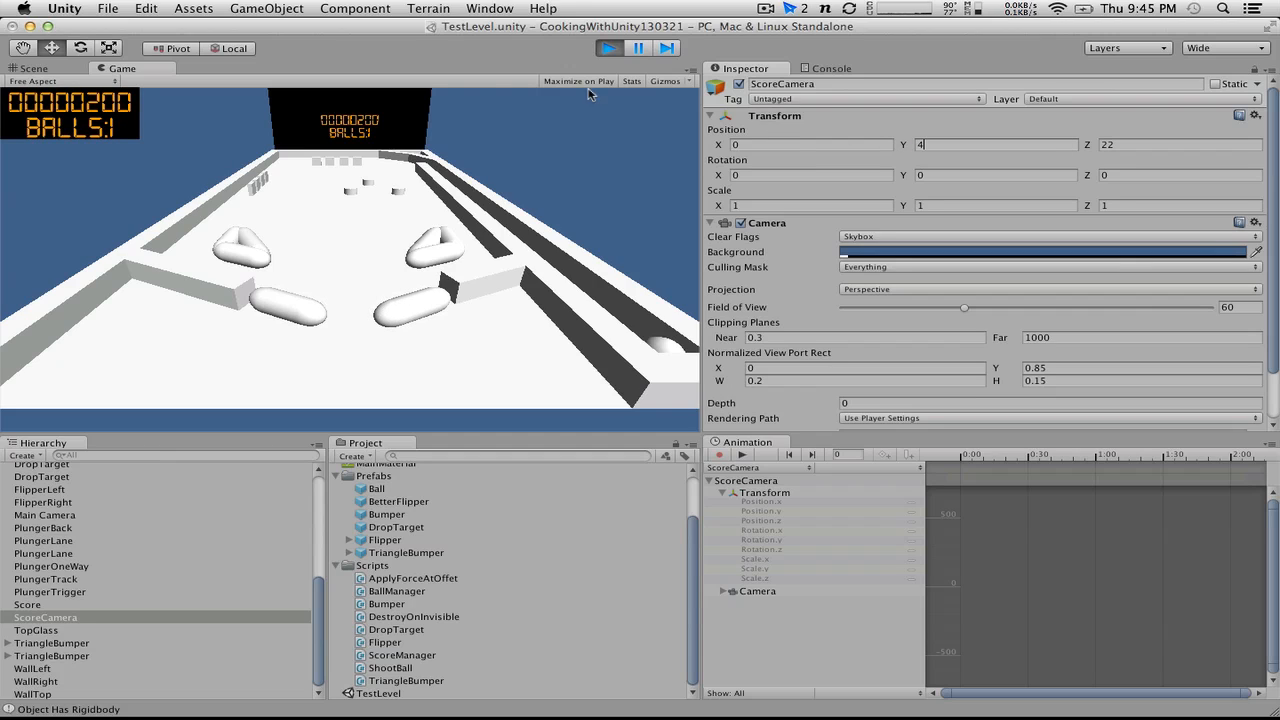
# Step: Stop the play-test and set ScoreCamera's Position Y to 4 in the scene
pyautogui.click(608, 48)
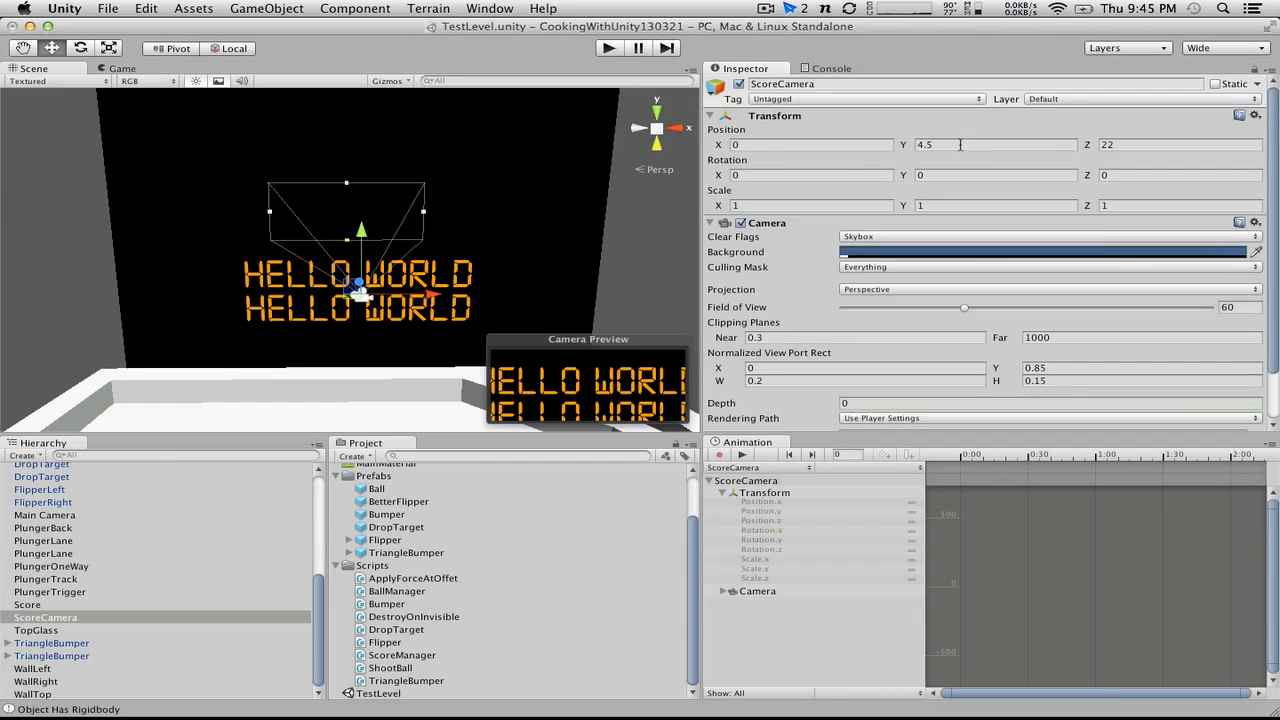
pyautogui.moveTo(960, 145); pyautogui.dragTo(708, 130)
pyautogui.write('4')
pyautogui.hotkey('ctrl', 'Right')
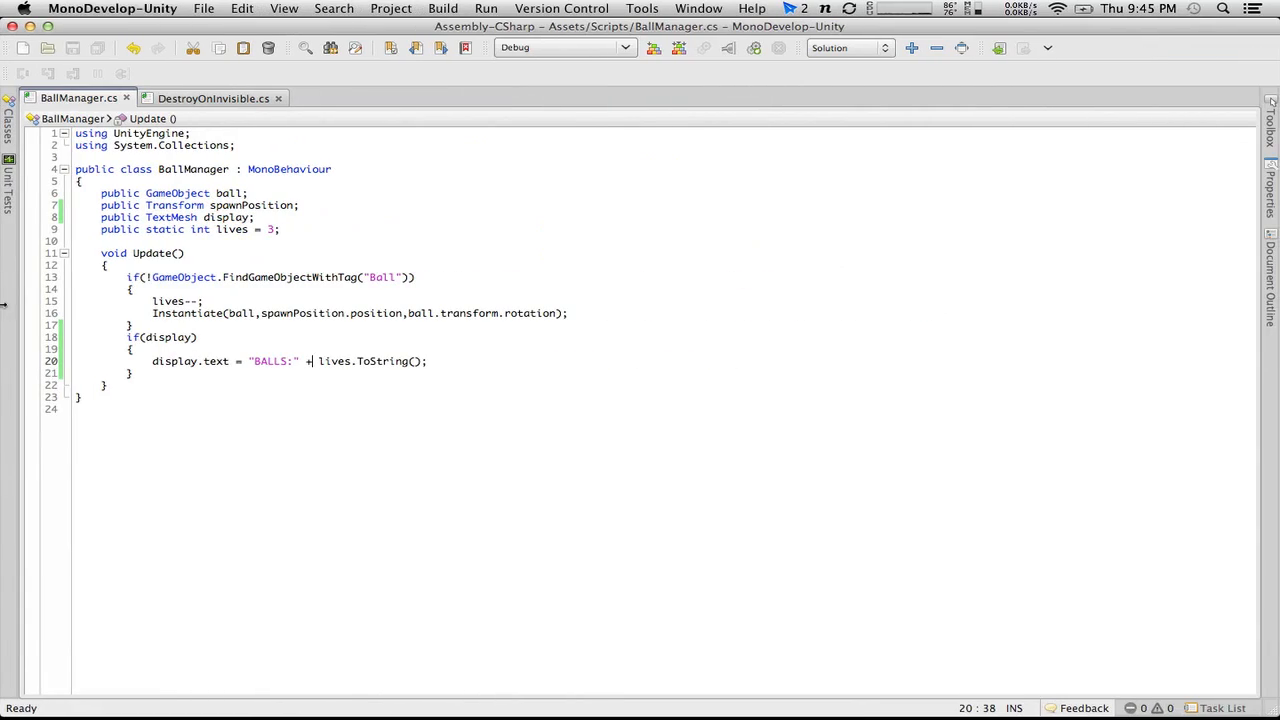
pyautogui.hotkey('ctrl', 'Left')
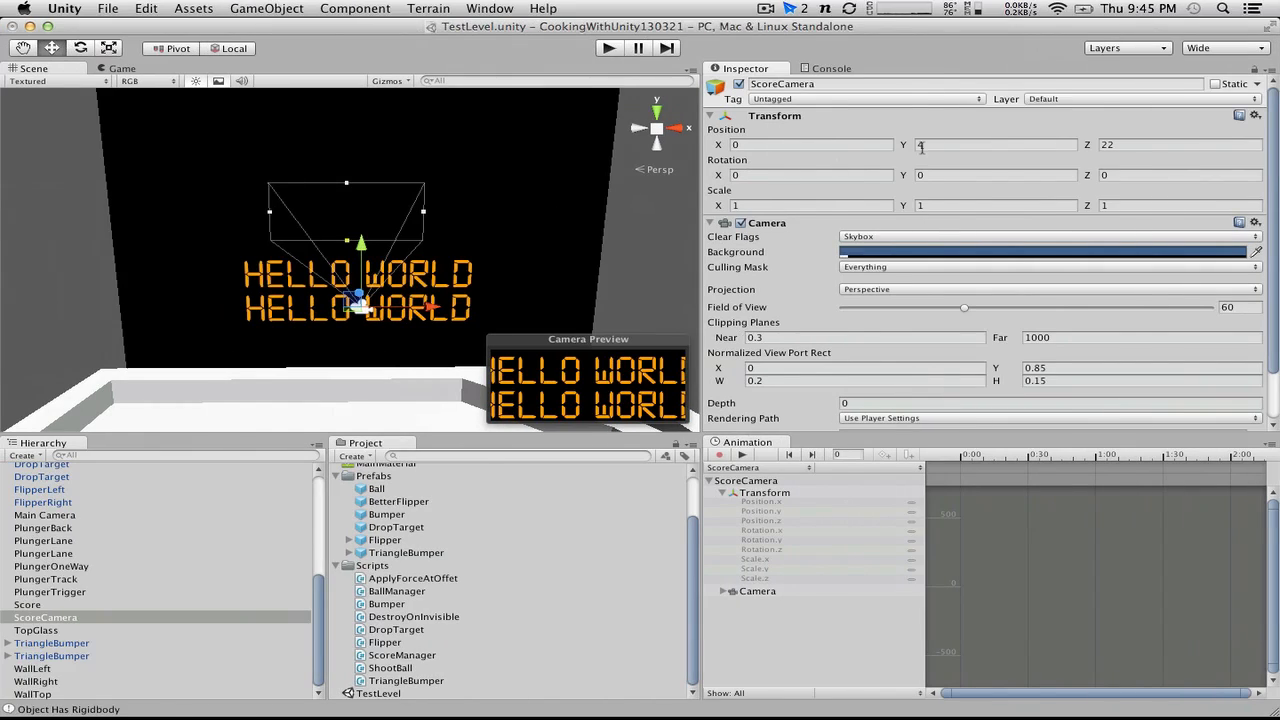
# Step: Set ScoreCamera's Position Y to 3.9
pyautogui.moveTo(938, 146); pyautogui.dragTo(768, 143)
pyautogui.write('3.9')
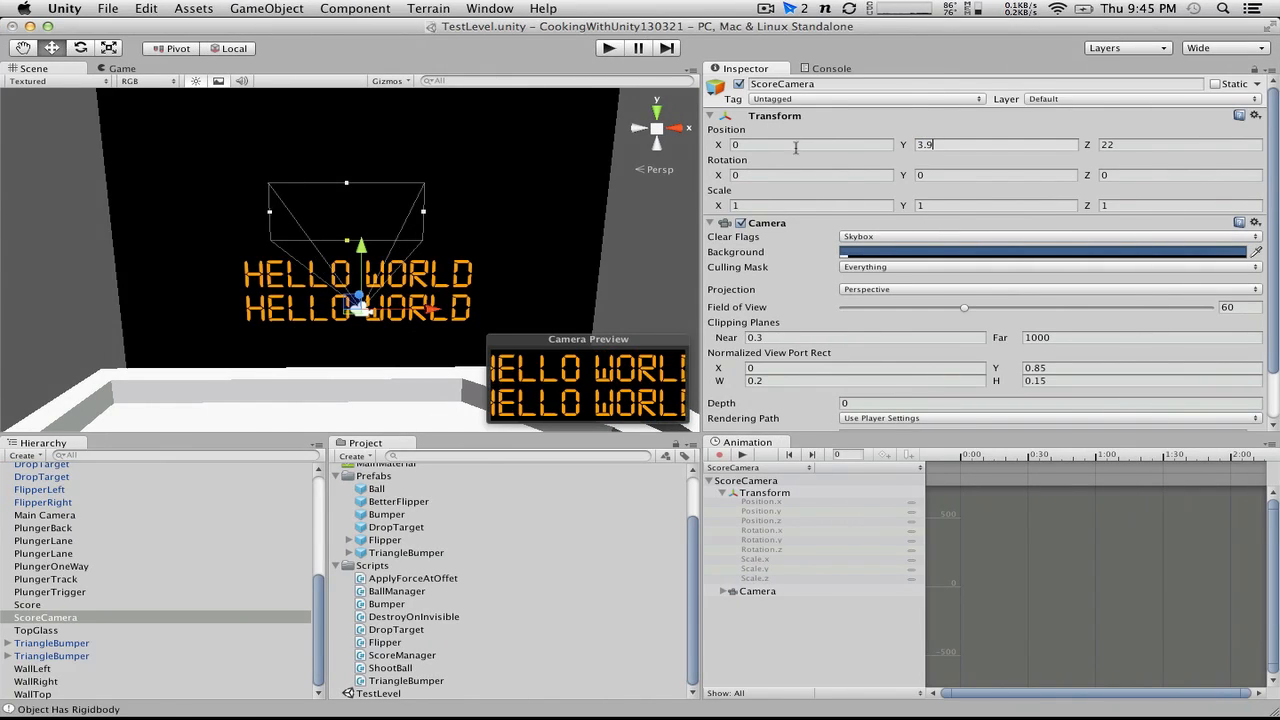
# Step: Switch to MonoDevelop and make the label string in BallManager.cs's display.text line read "BALLS: "
pyautogui.hotkey('ctrl', 'Right')
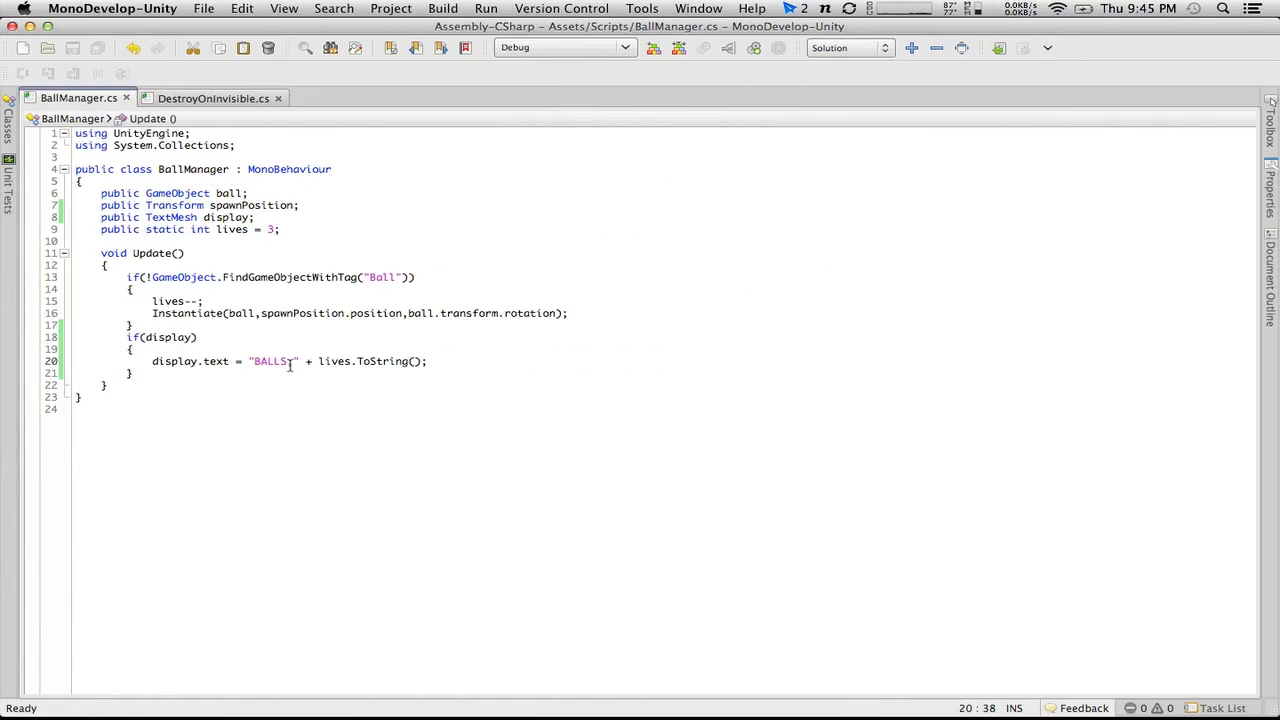
pyautogui.click(290, 361)
pyautogui.write(':')
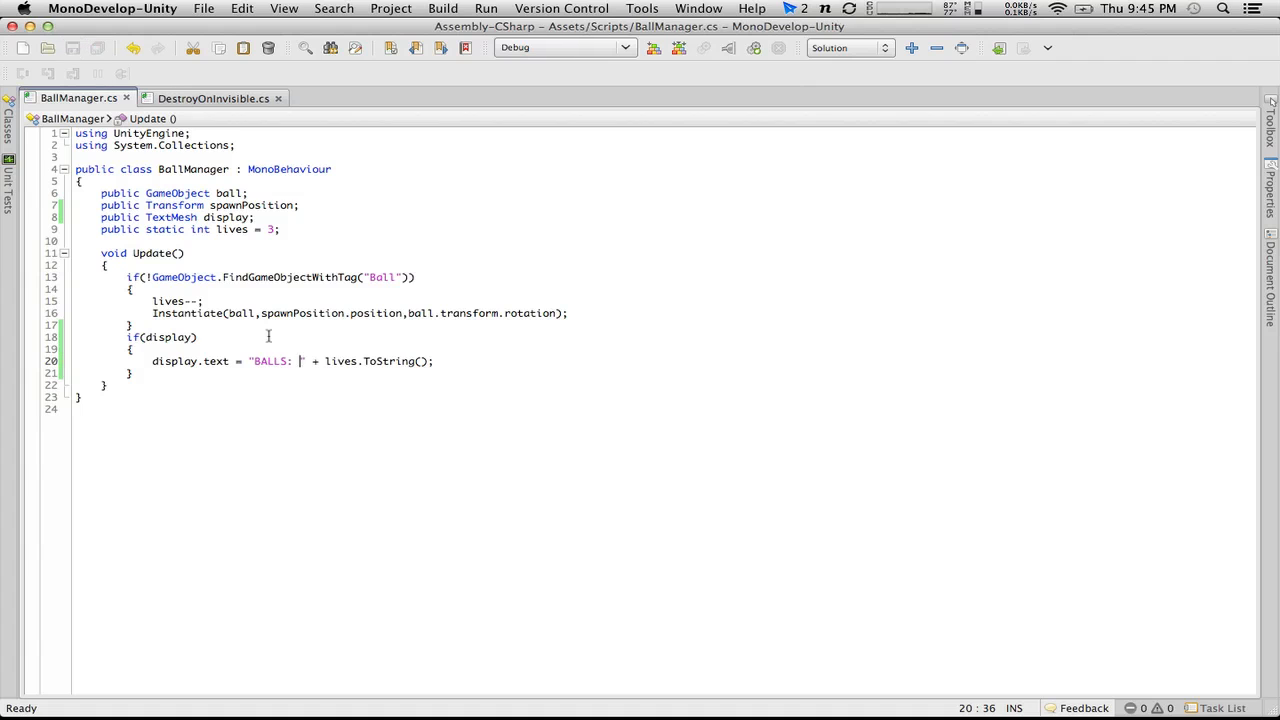
# Step: Return to Unity and play-test the level with the flippers until a ball is lost, then stop the game
pyautogui.hotkey('ctrl', 'Left')
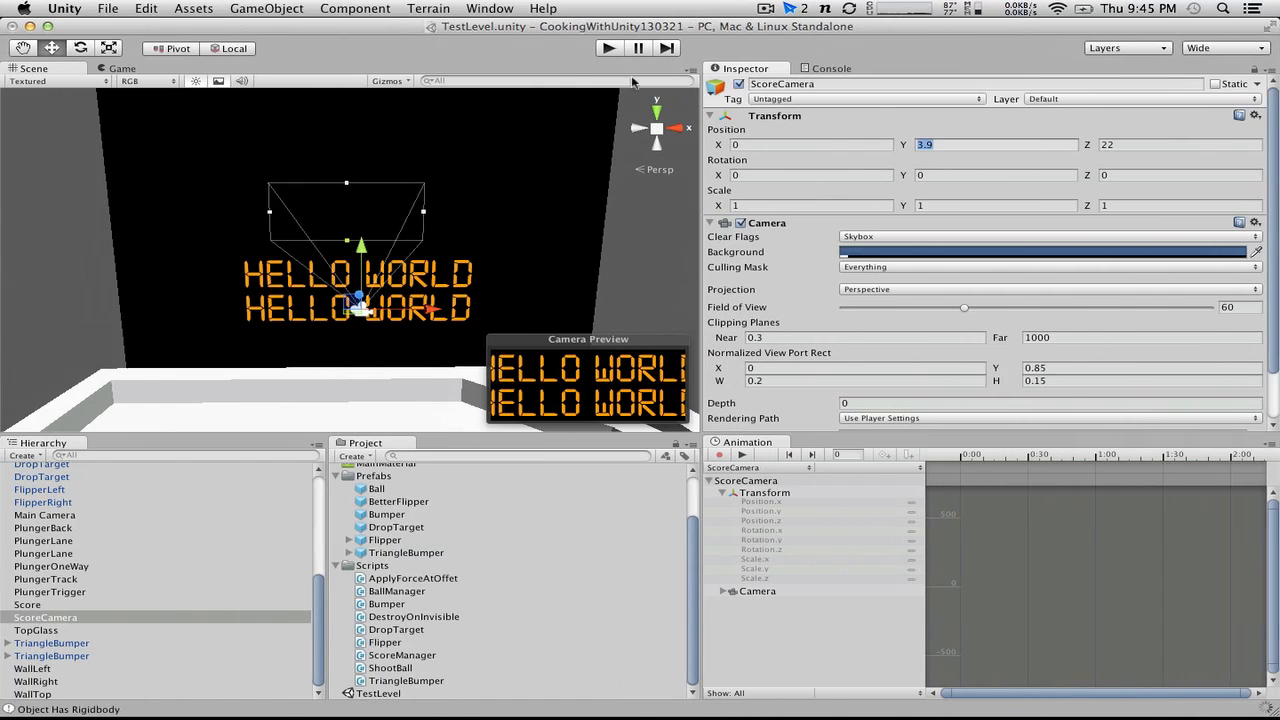
pyautogui.click(607, 48)
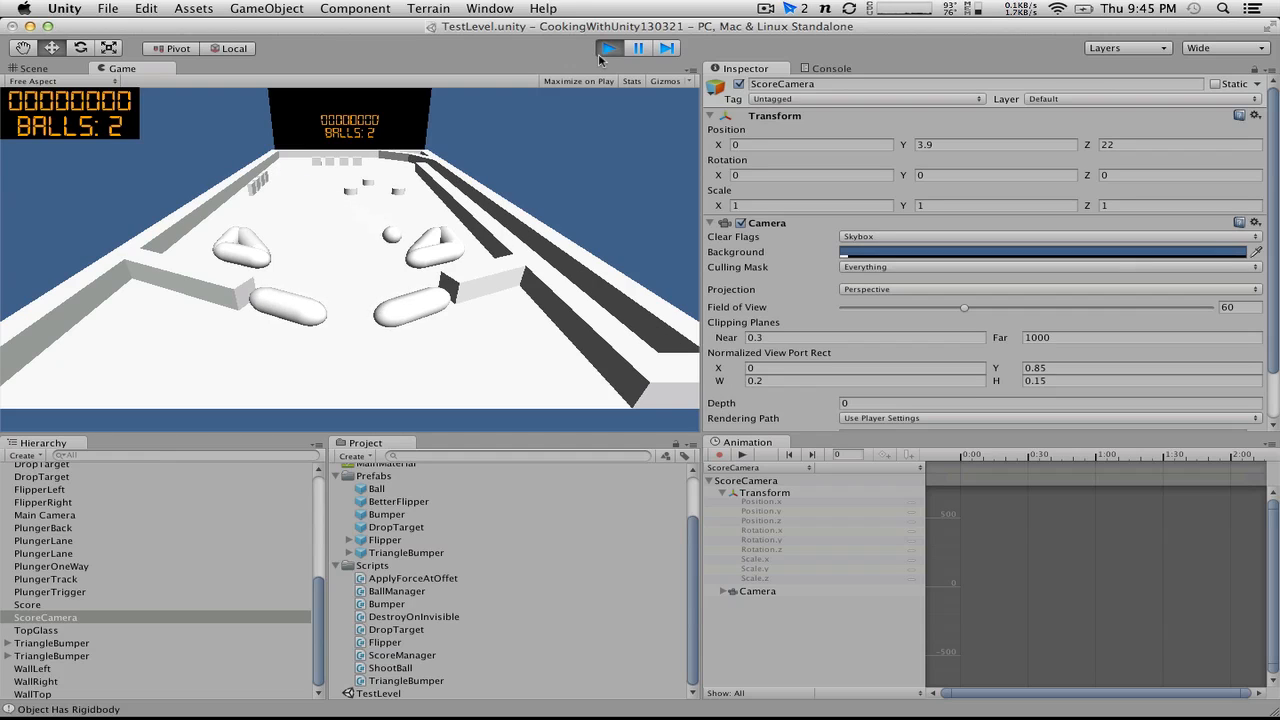
pyautogui.press('Left')
pyautogui.press('Left')
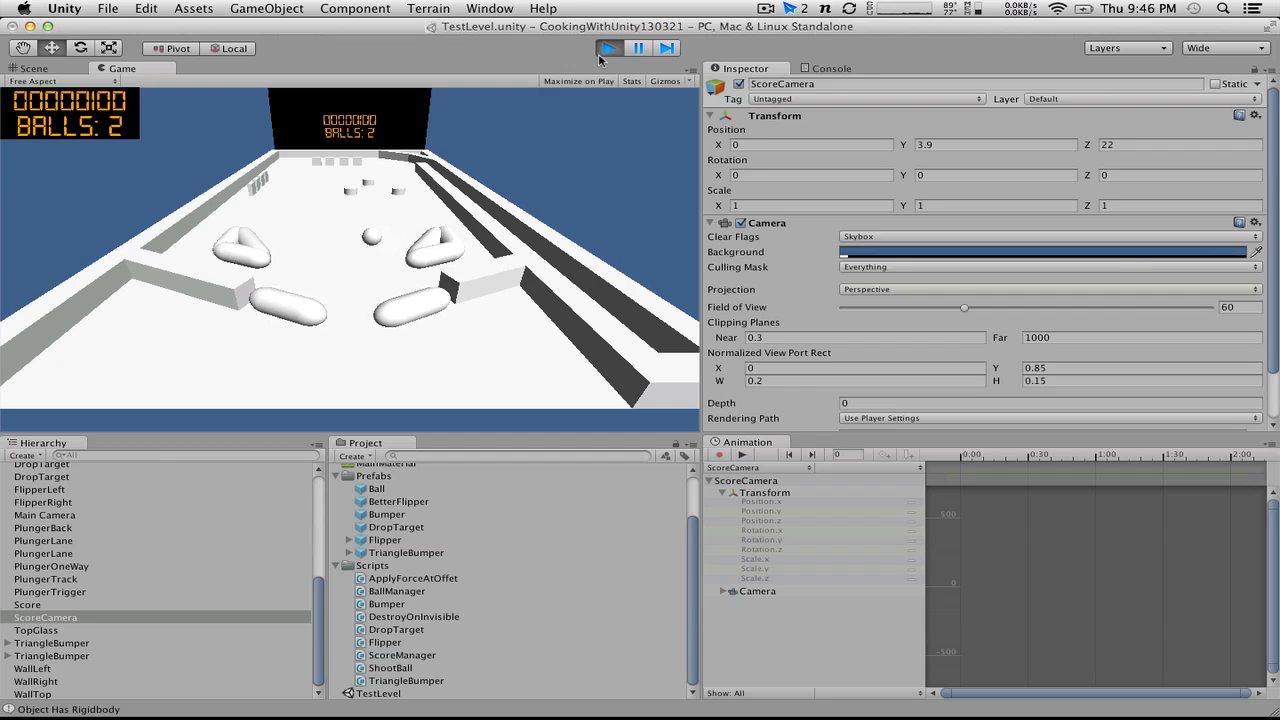
pyautogui.press('Left')
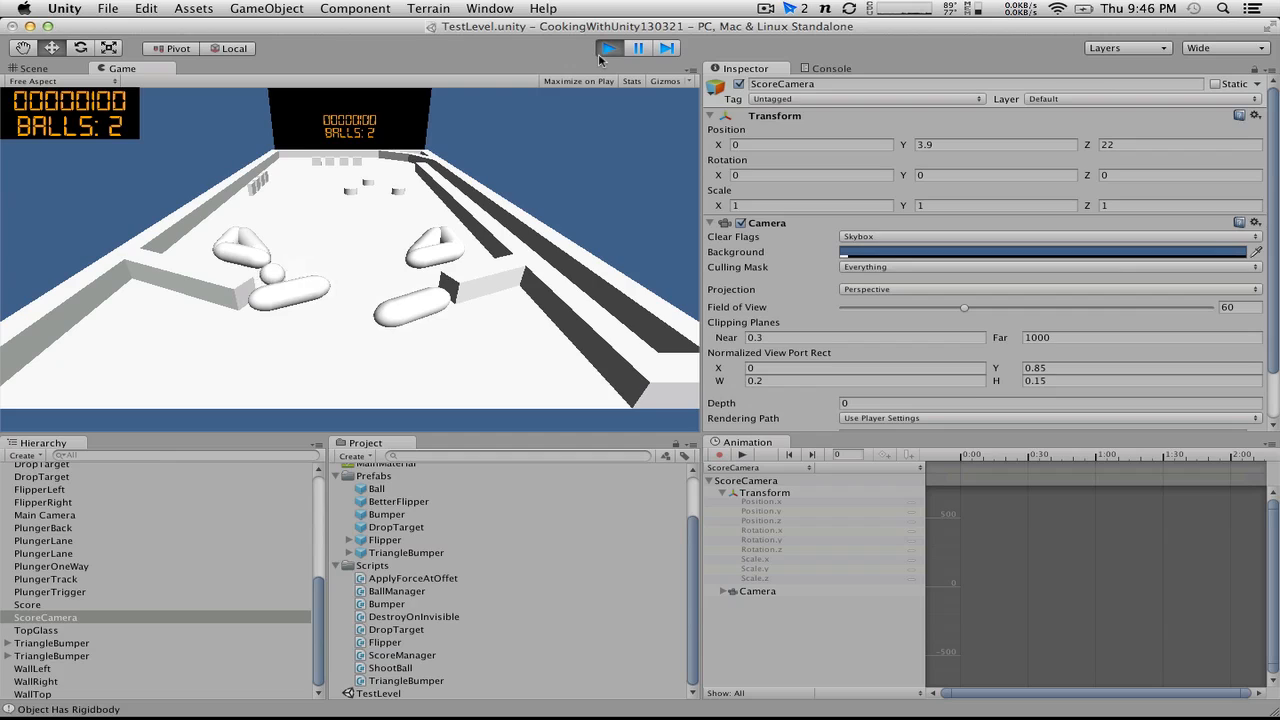
pyautogui.press('Left')
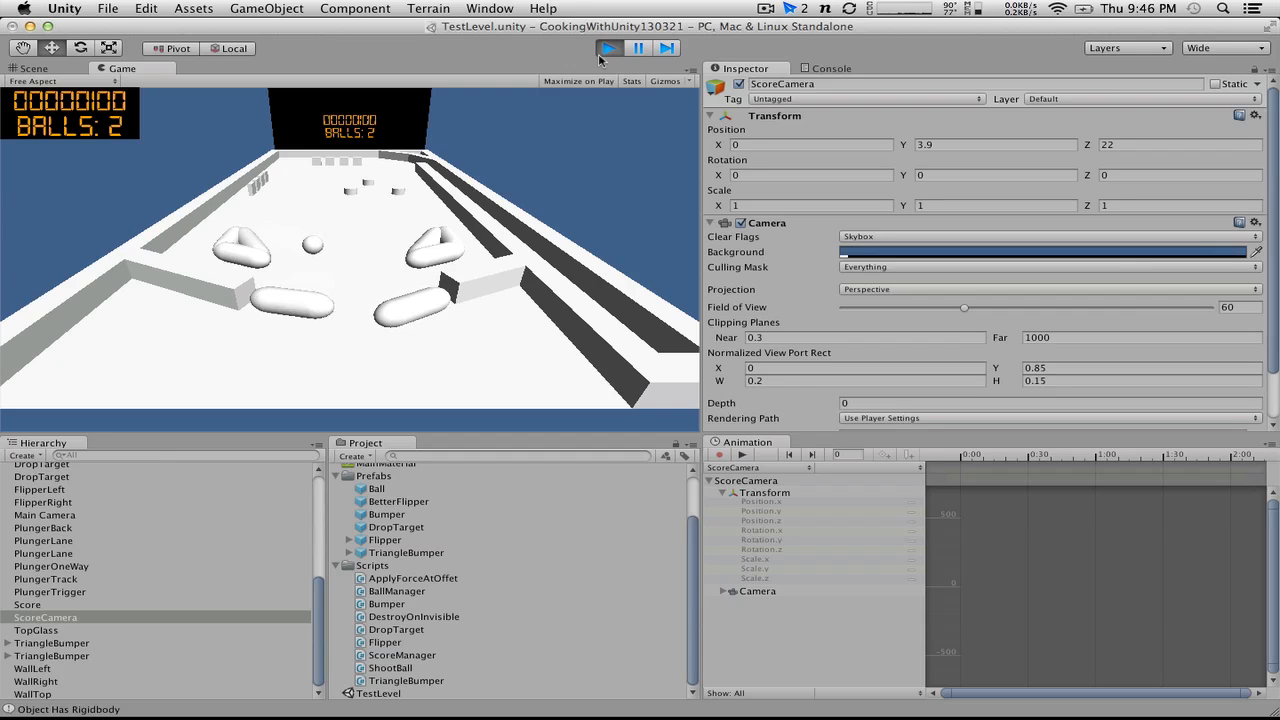
pyautogui.press('alt')
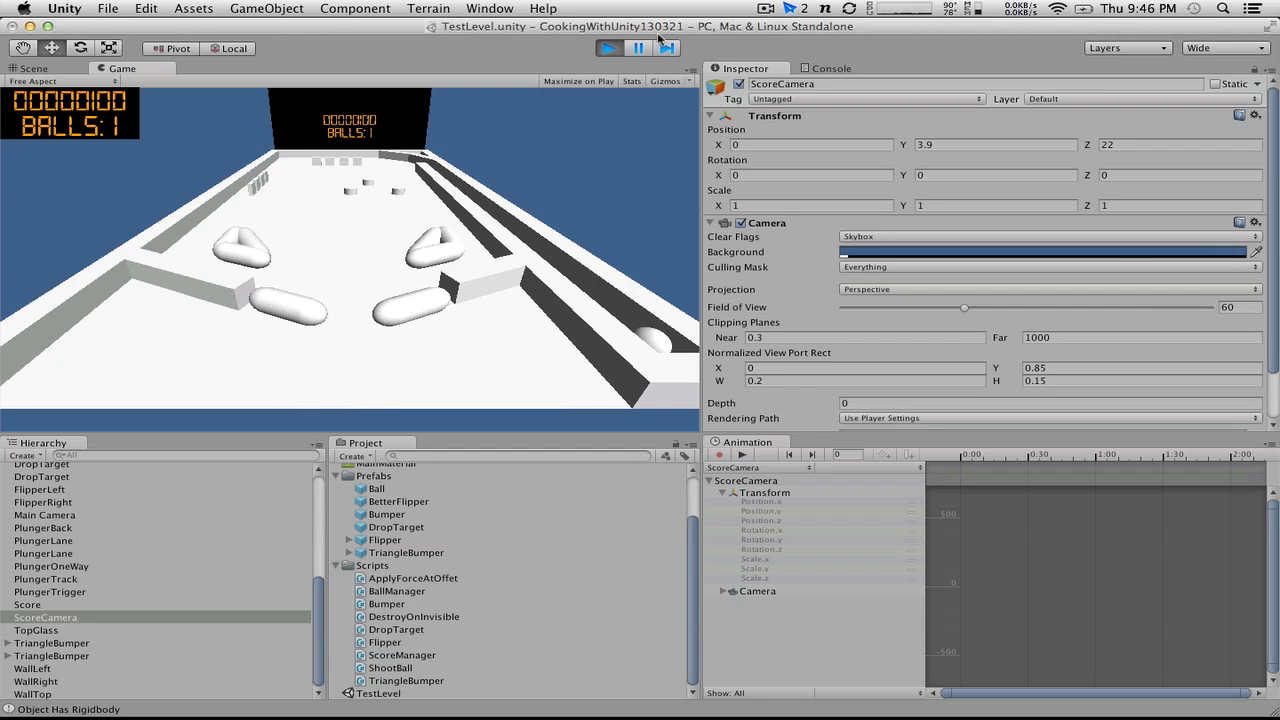
pyautogui.click(608, 49)
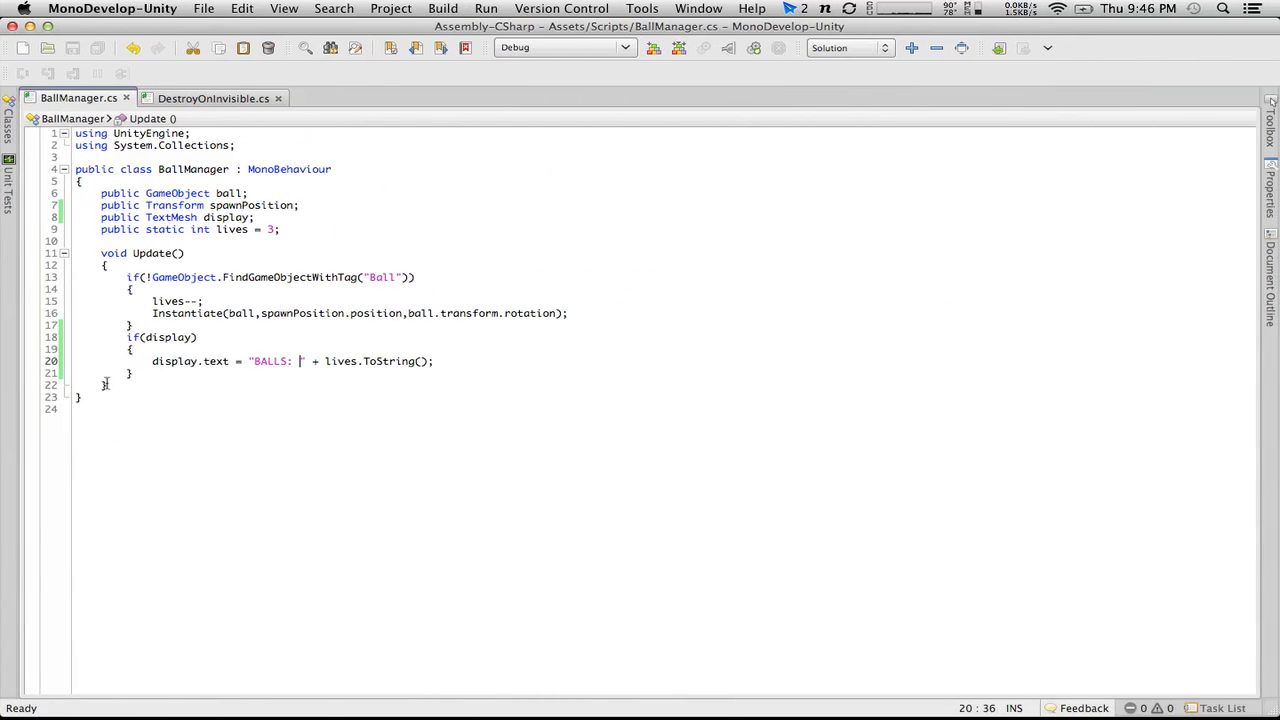
# Step: Switch to MonoDevelop and add an if(lives < 0) block below the if(display) block in BallManager's Update()
pyautogui.click(186, 380)
pyautogui.click(182, 370)
pyautogui.press('Return')
pyautogui.press('Return')
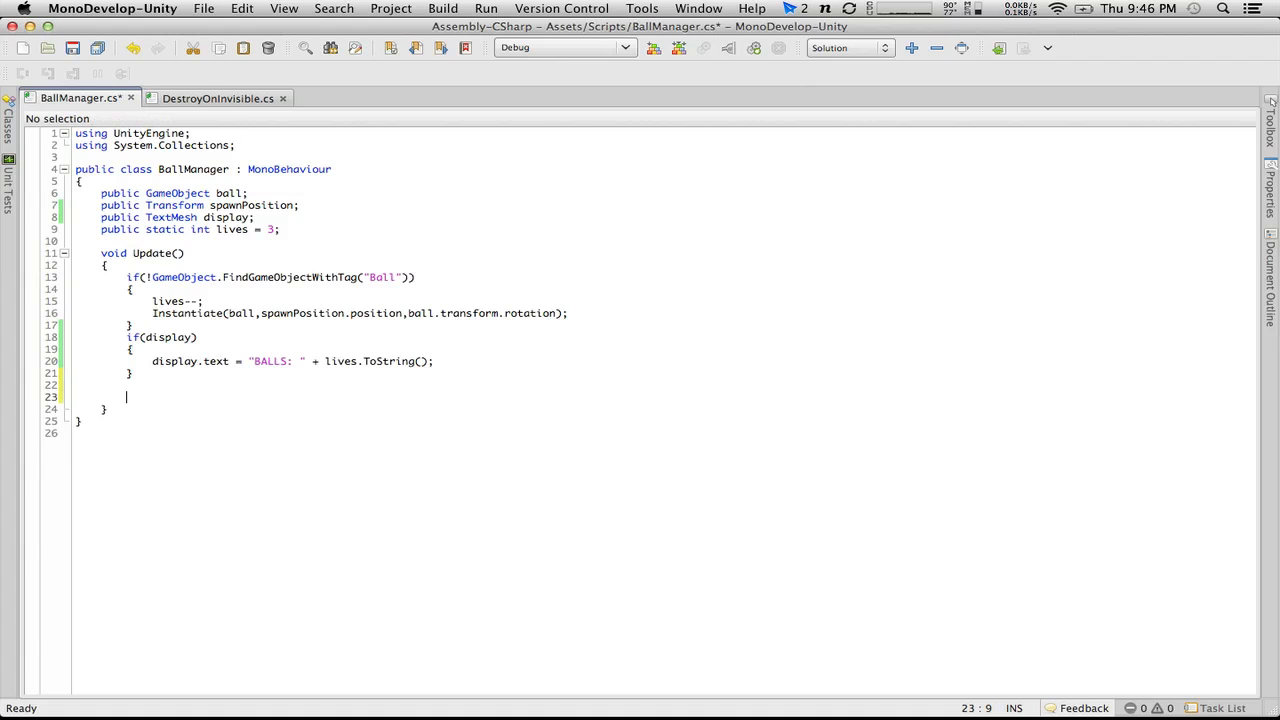
pyautogui.write('if(live')
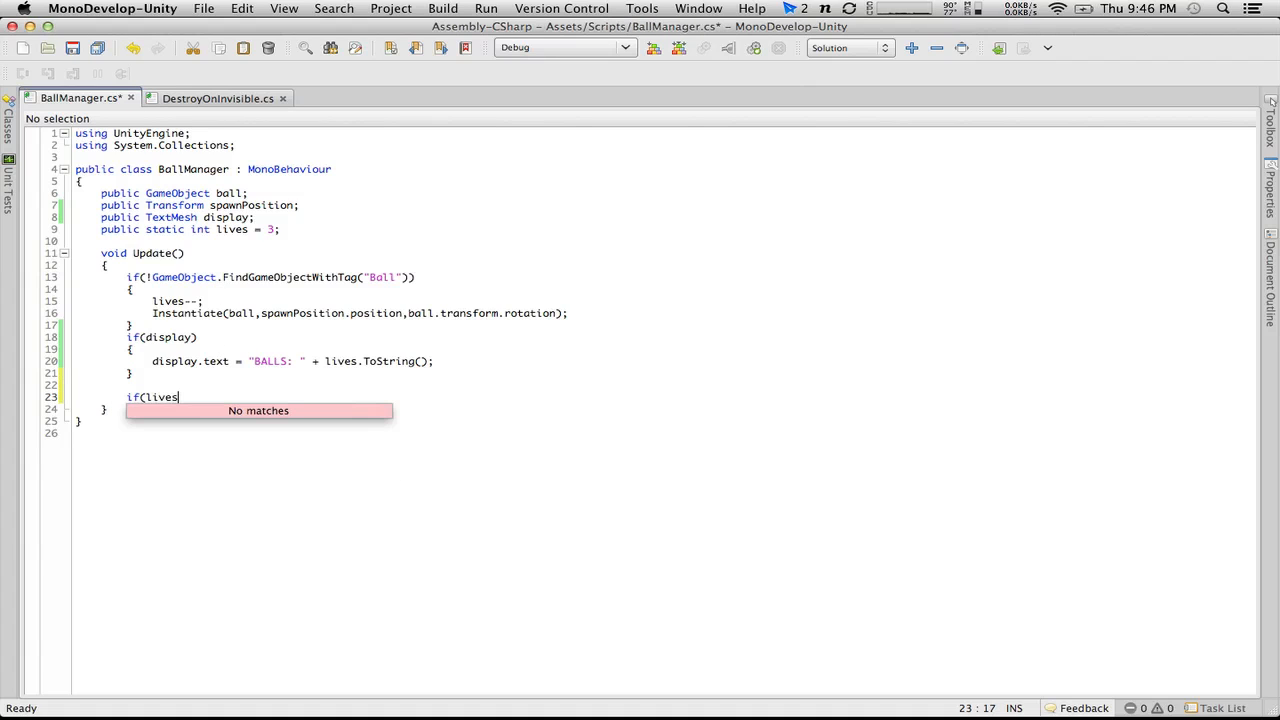
pyautogui.write('s ')
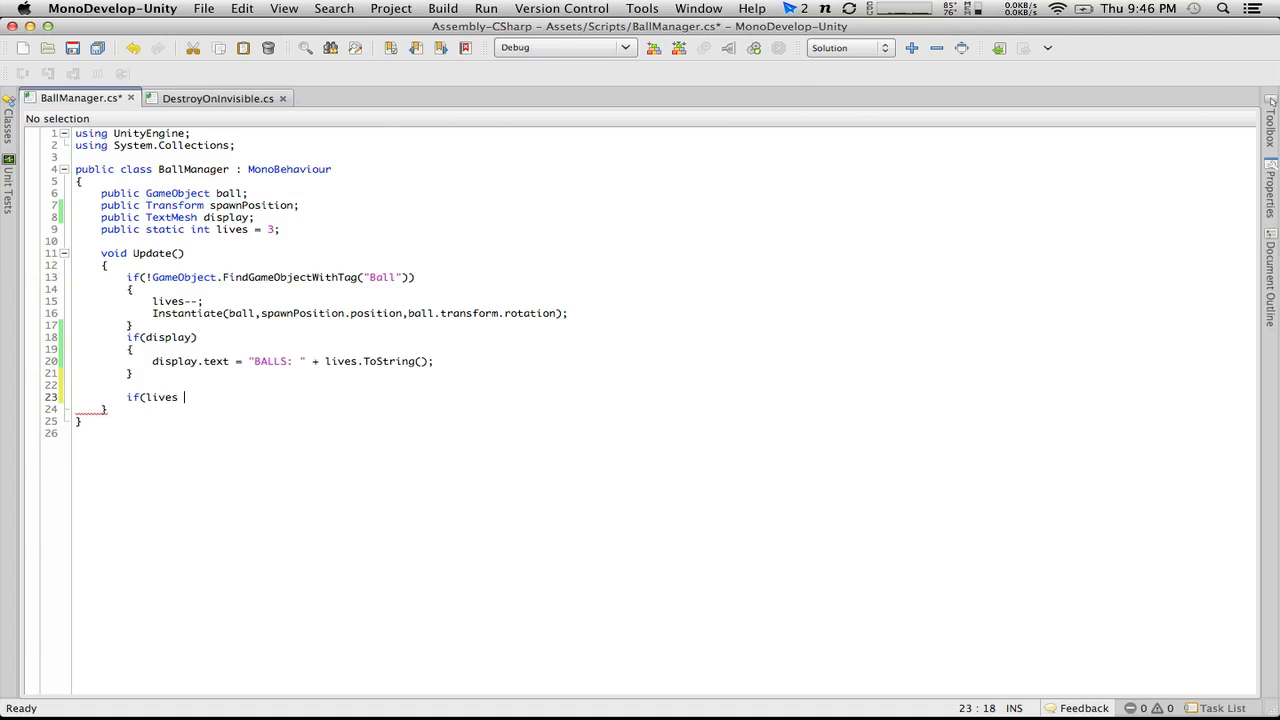
pyautogui.write('< 0)')
pyautogui.press('Return')
pyautogui.write('{')
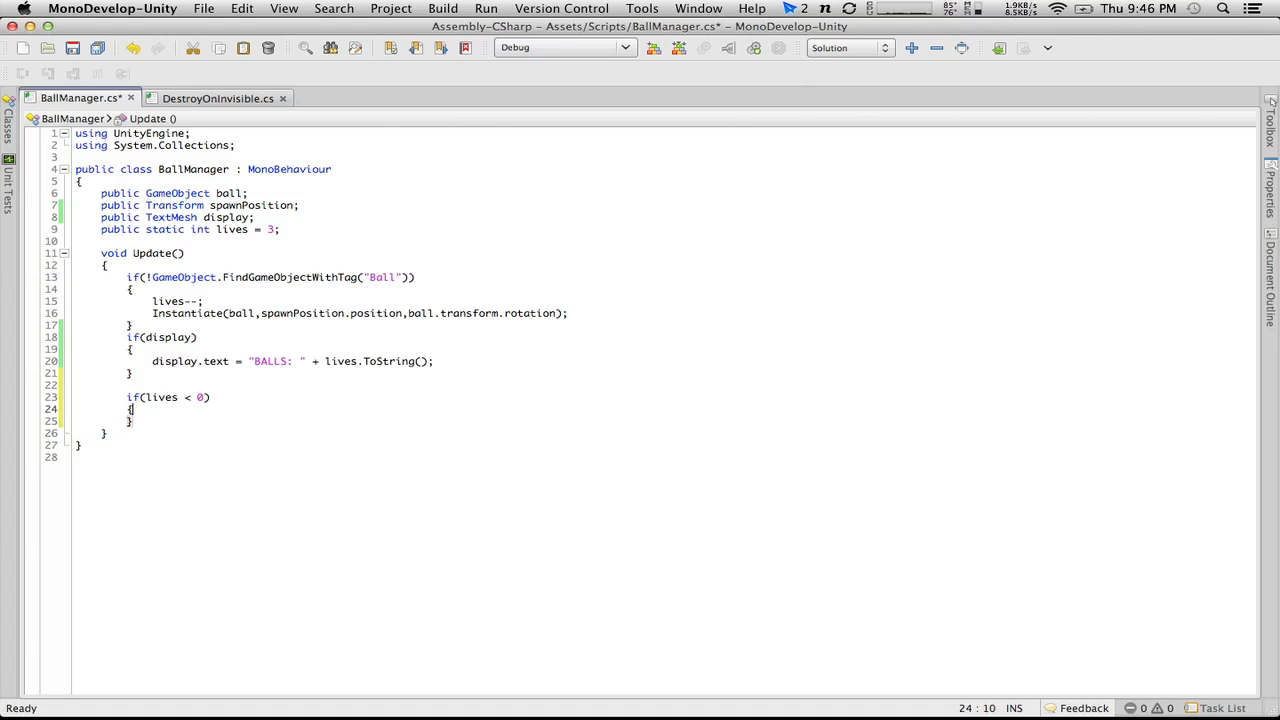
# Step: Inside the if(lives < 0) block, set display.text to "GAME OVER"
pyautogui.press('Return')
pyautogui.write('display')
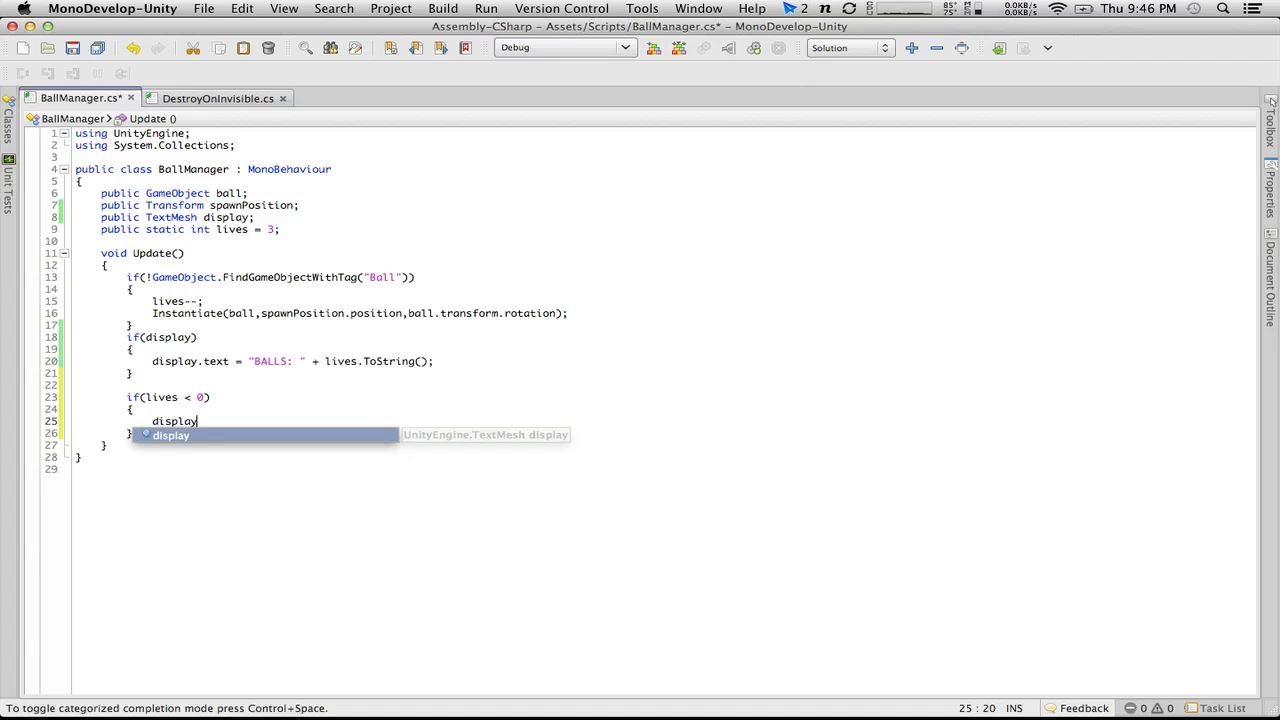
pyautogui.write('.text =')
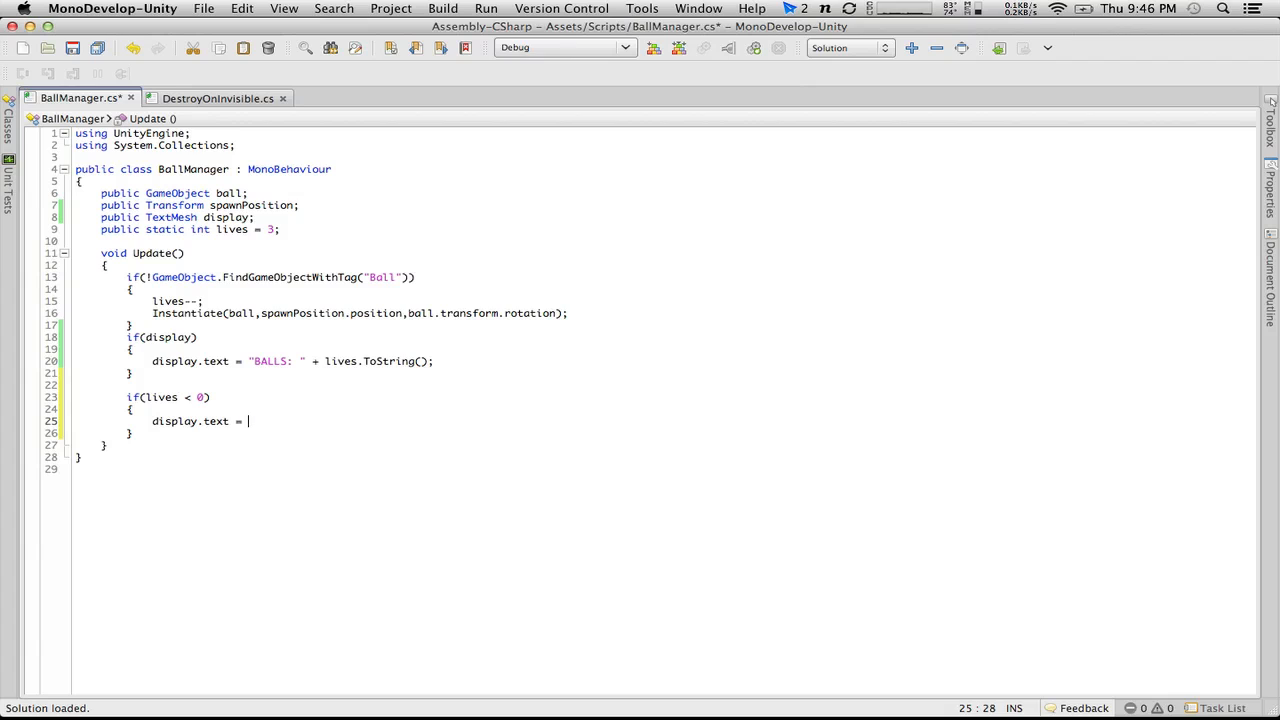
pyautogui.write(' "Ga')
pyautogui.press('BackSpace')
pyautogui.press('BackSpace')
pyautogui.write('ME OVER')
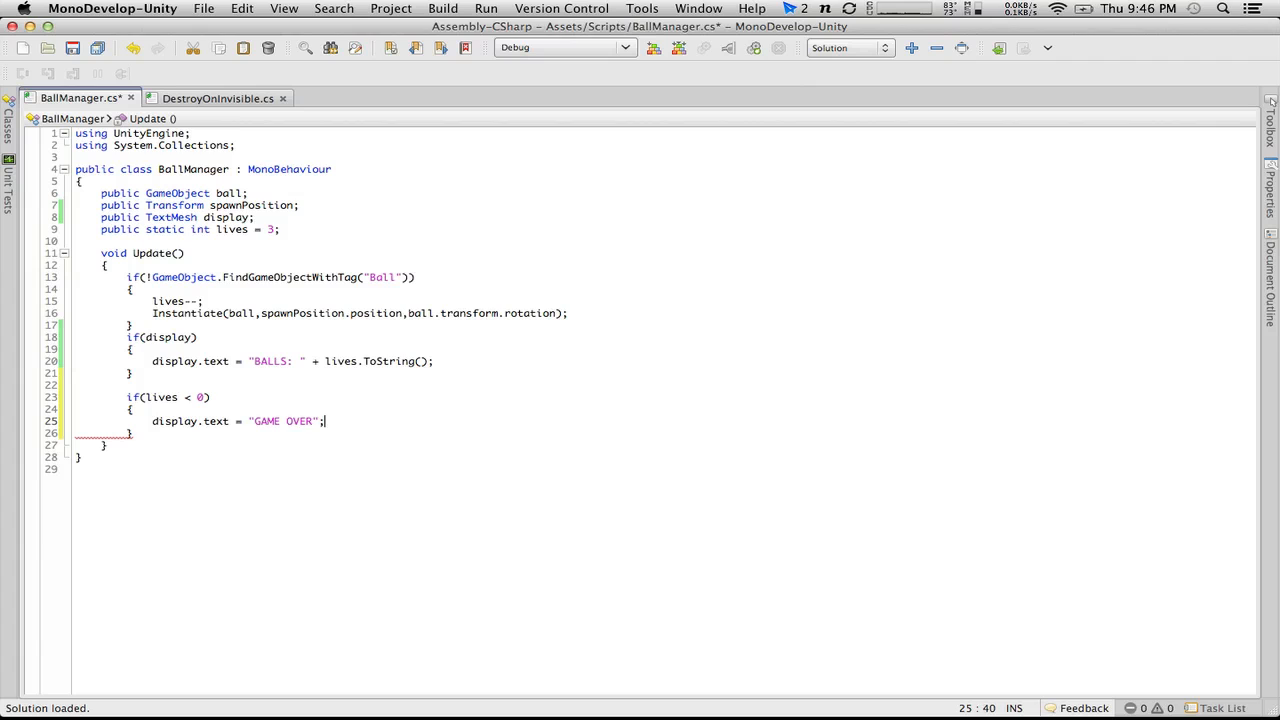
# Step: Wrap the "GAME OVER" line in an if(display) block with braces and save BallManager.cs
pyautogui.click(185, 410)
pyautogui.press('Return')
pyautogui.write('if(d')
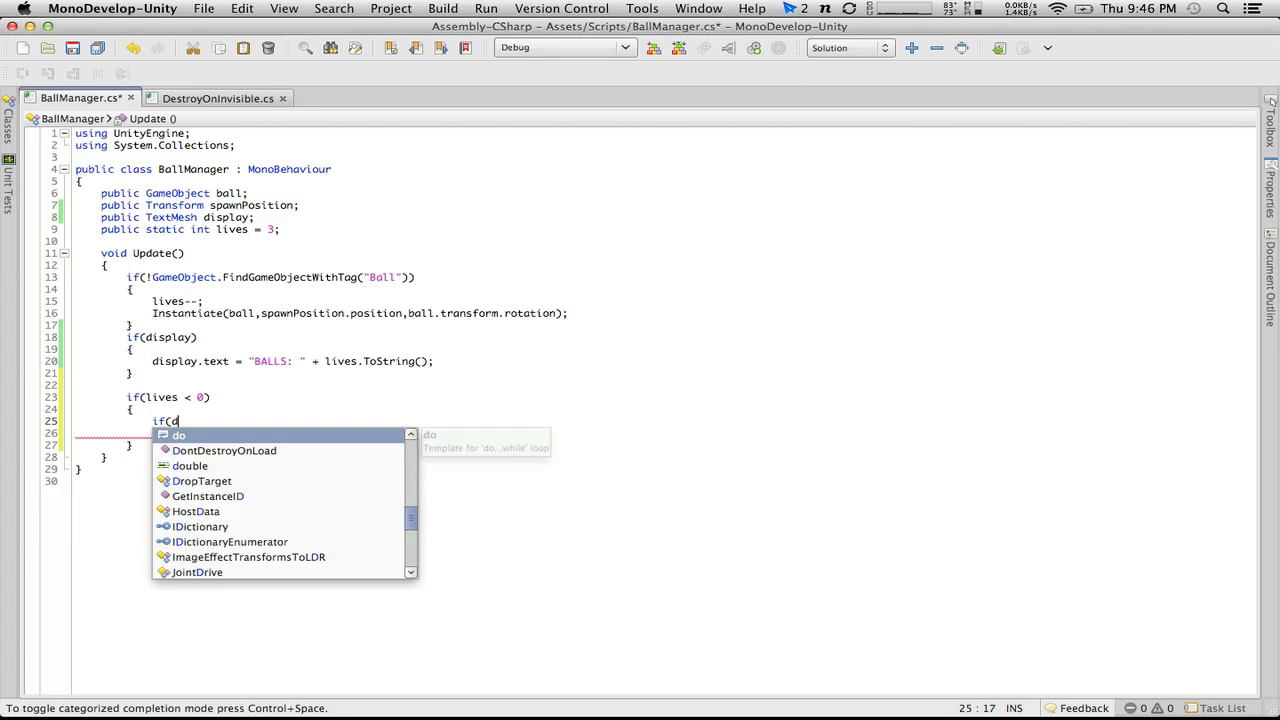
pyautogui.write('is')
pyautogui.press('Return')
pyautogui.write(')')
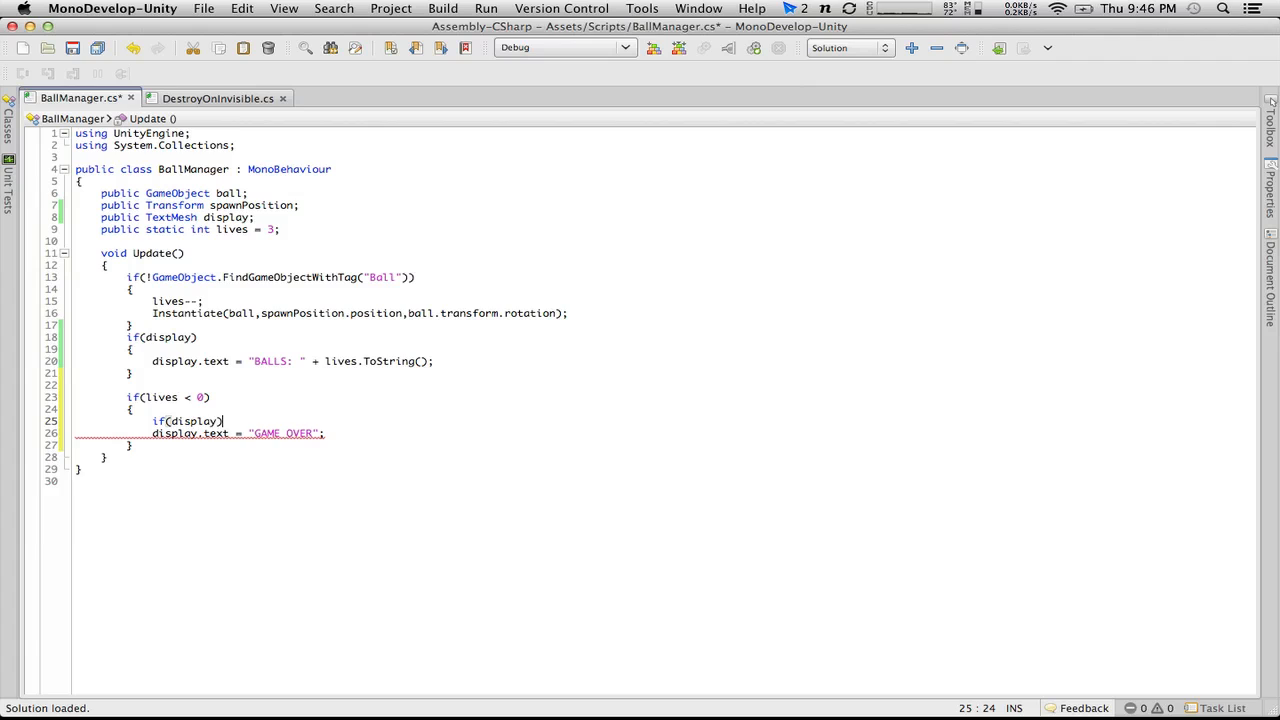
pyautogui.press('Return')
pyautogui.write('{')
pyautogui.click(347, 452)
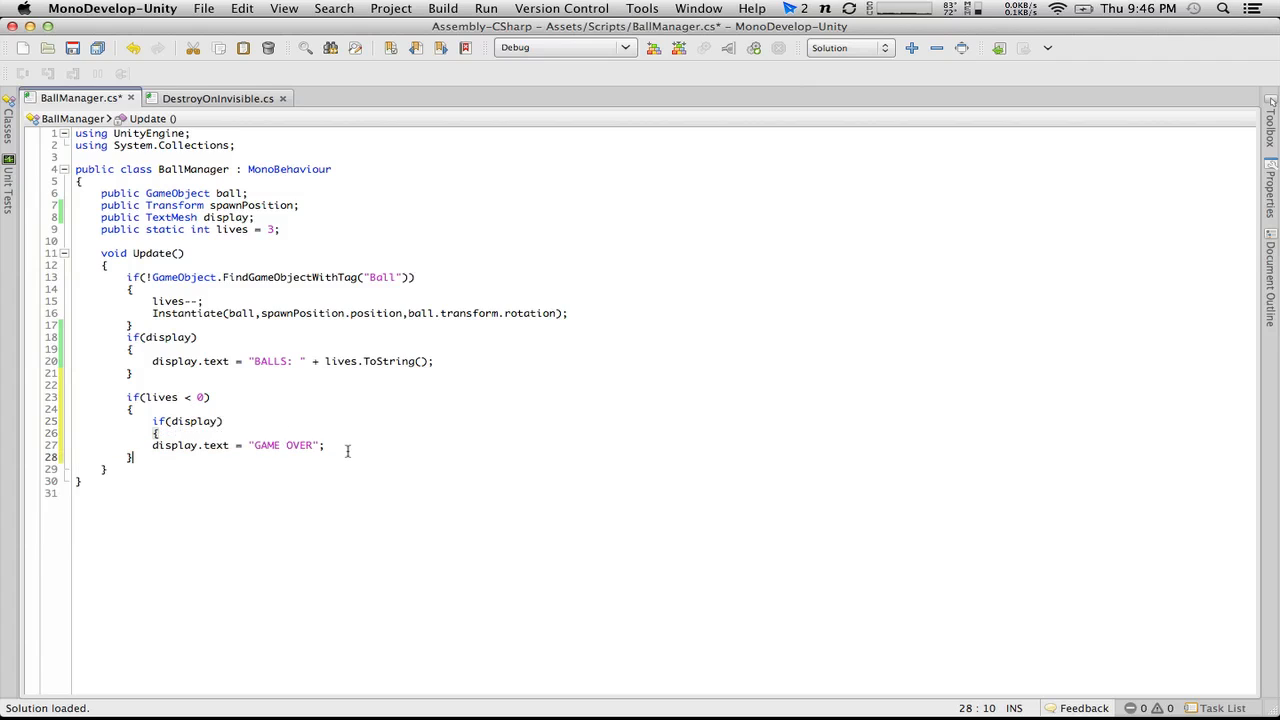
pyautogui.press('Return')
pyautogui.write('}')
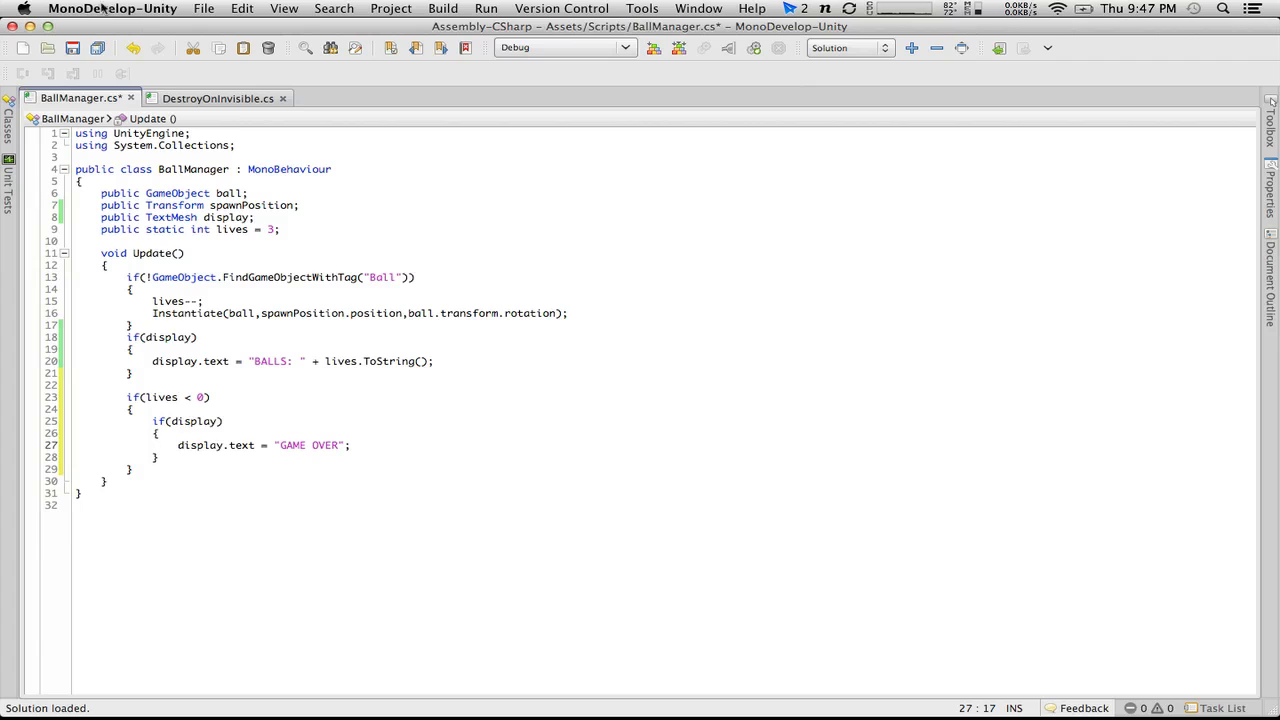
pyautogui.click(73, 49)
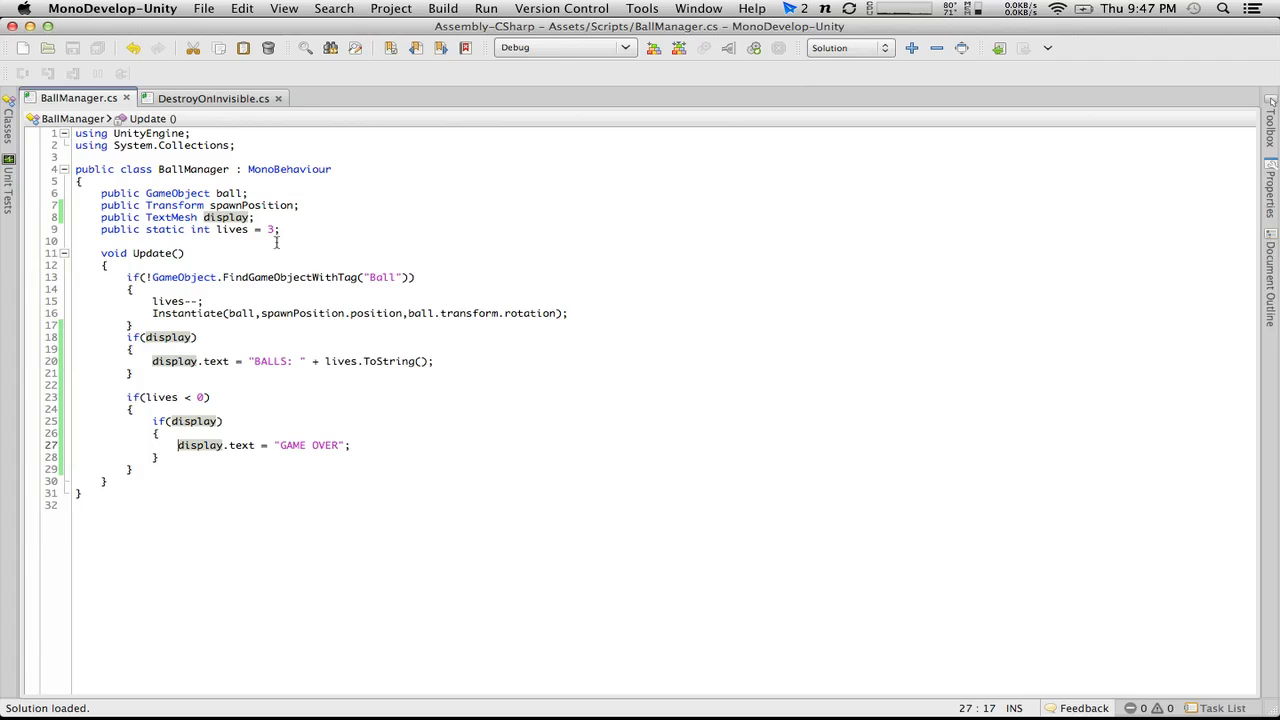
# Step: Declare public bool gameOver = false; below the lives variable
pyautogui.click(305, 229)
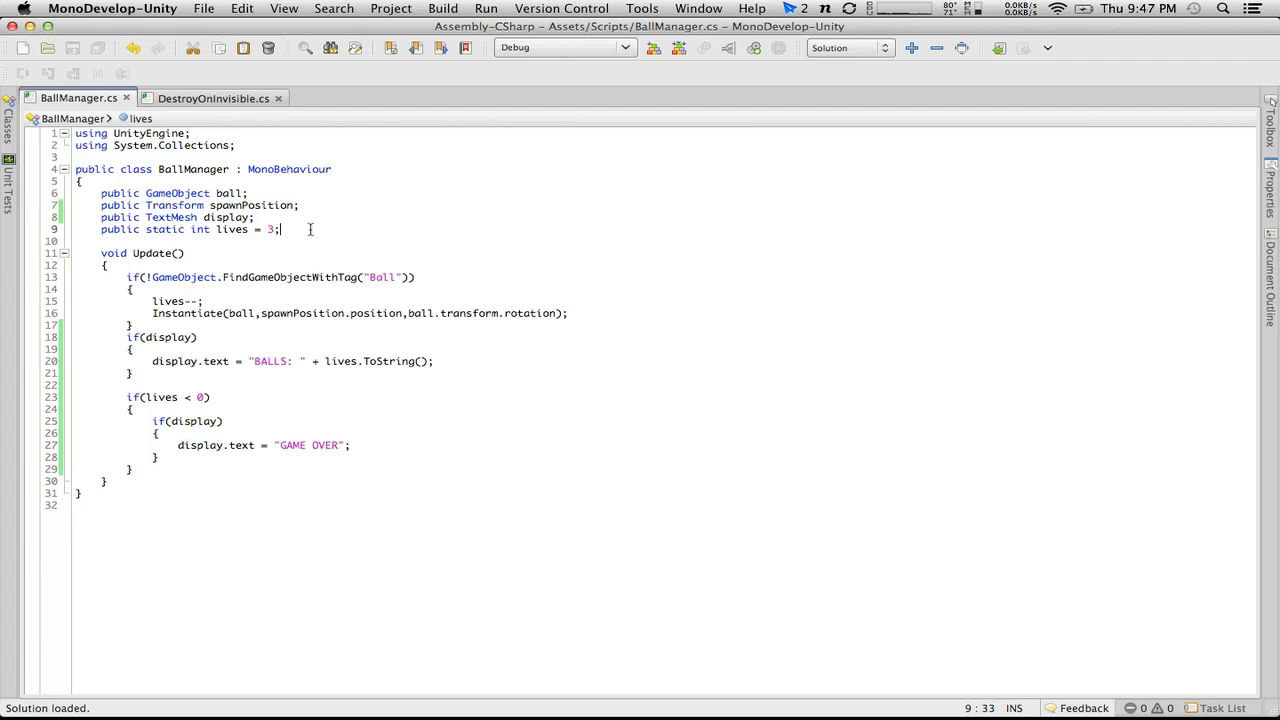
pyautogui.press('Return')
pyautogui.write('public boo')
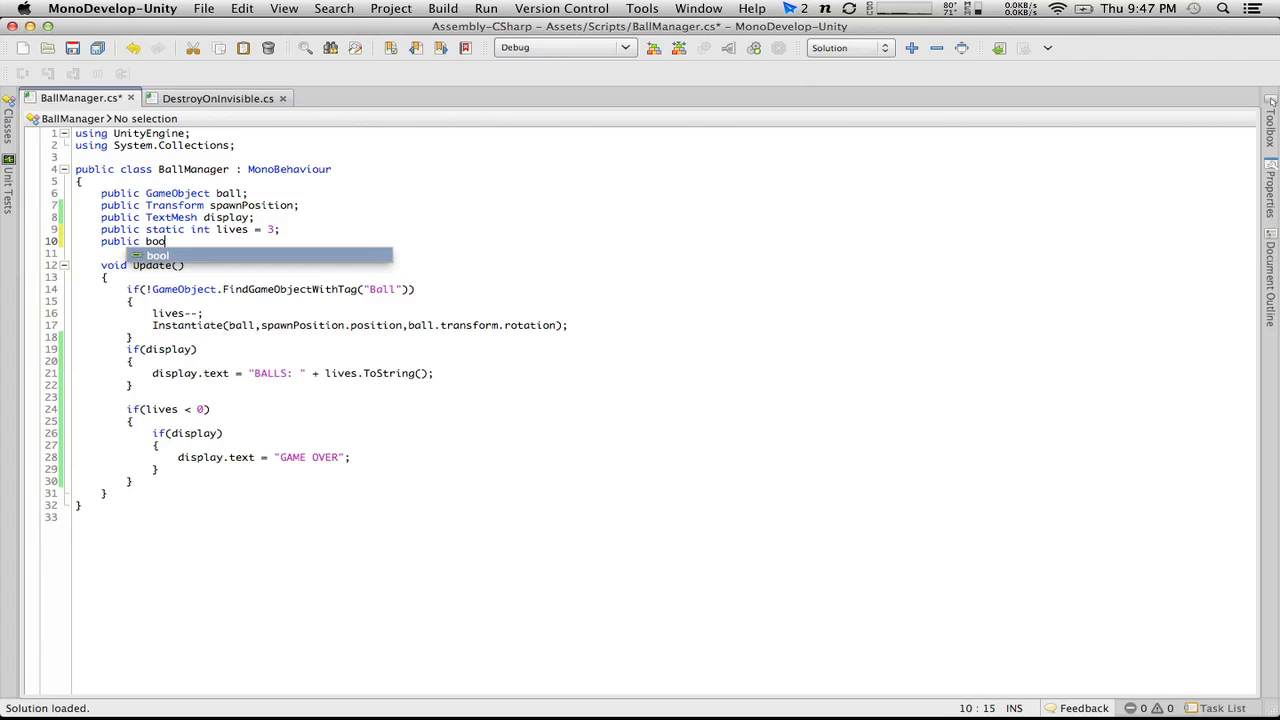
pyautogui.write('l game')
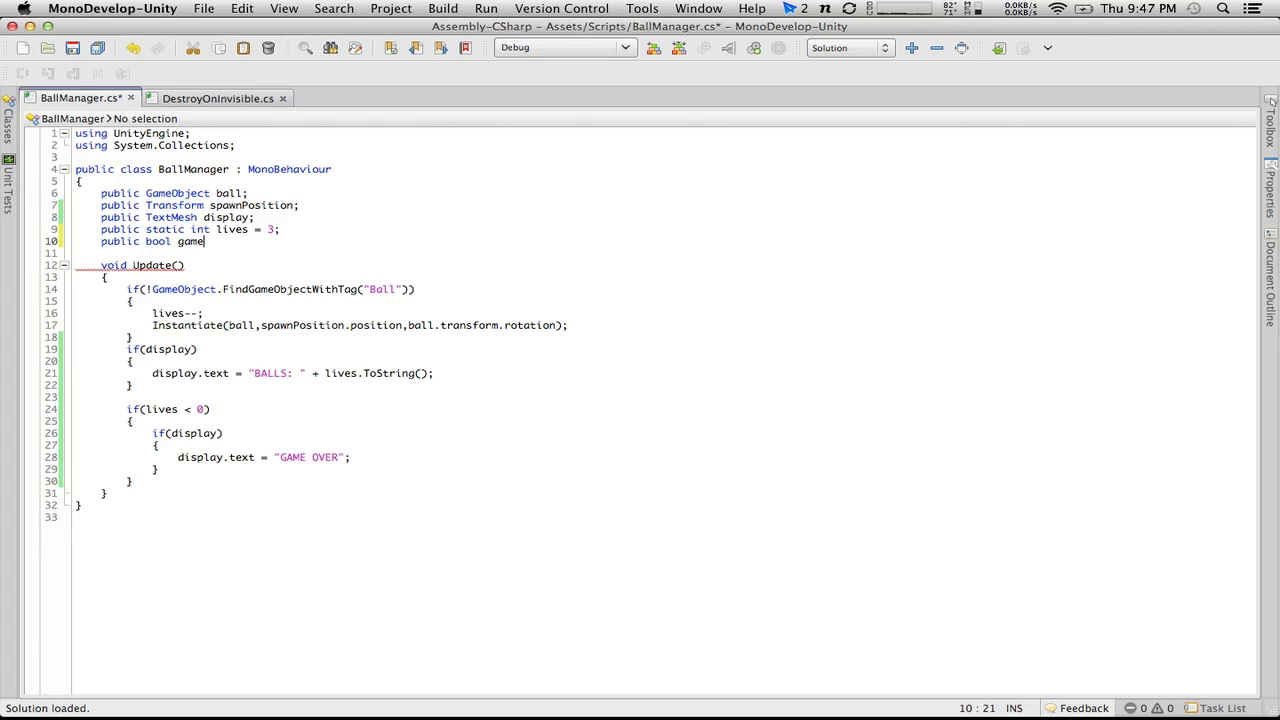
pyautogui.write('Over = false;')
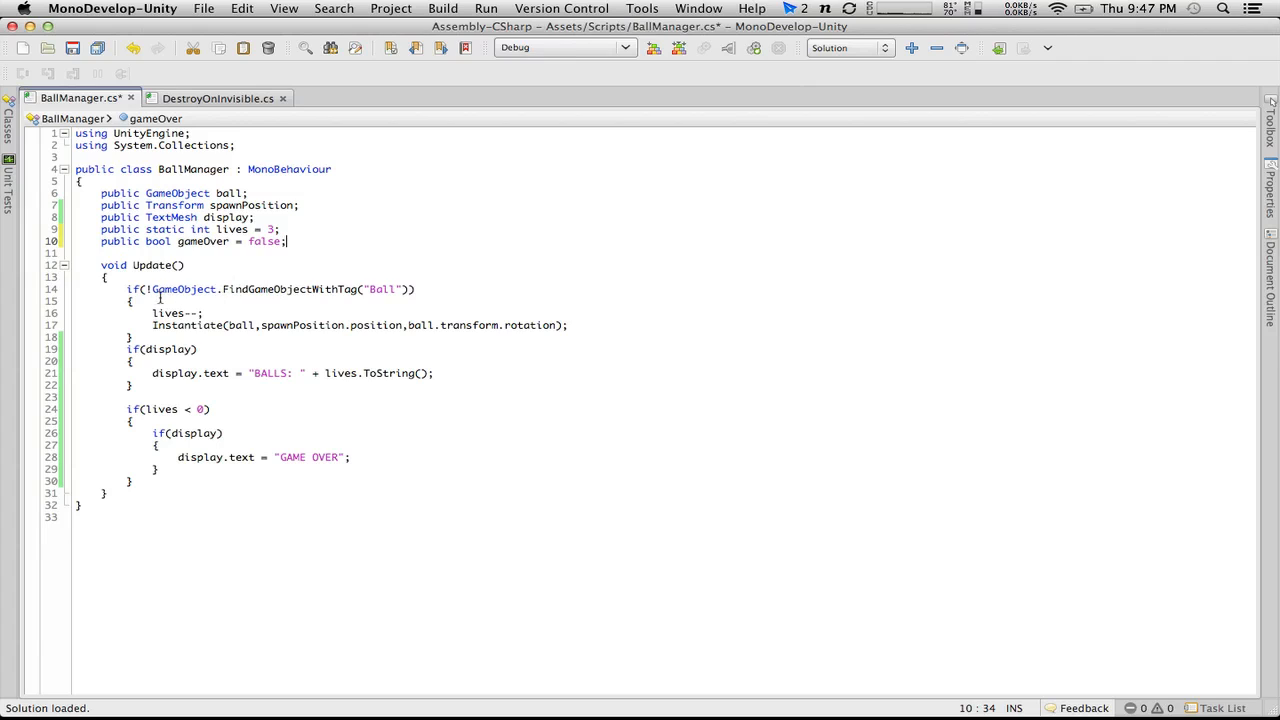
# Step: Extend the FindGameObjectWithTag("Ball") condition with && !gameOver
pyautogui.click(415, 289)
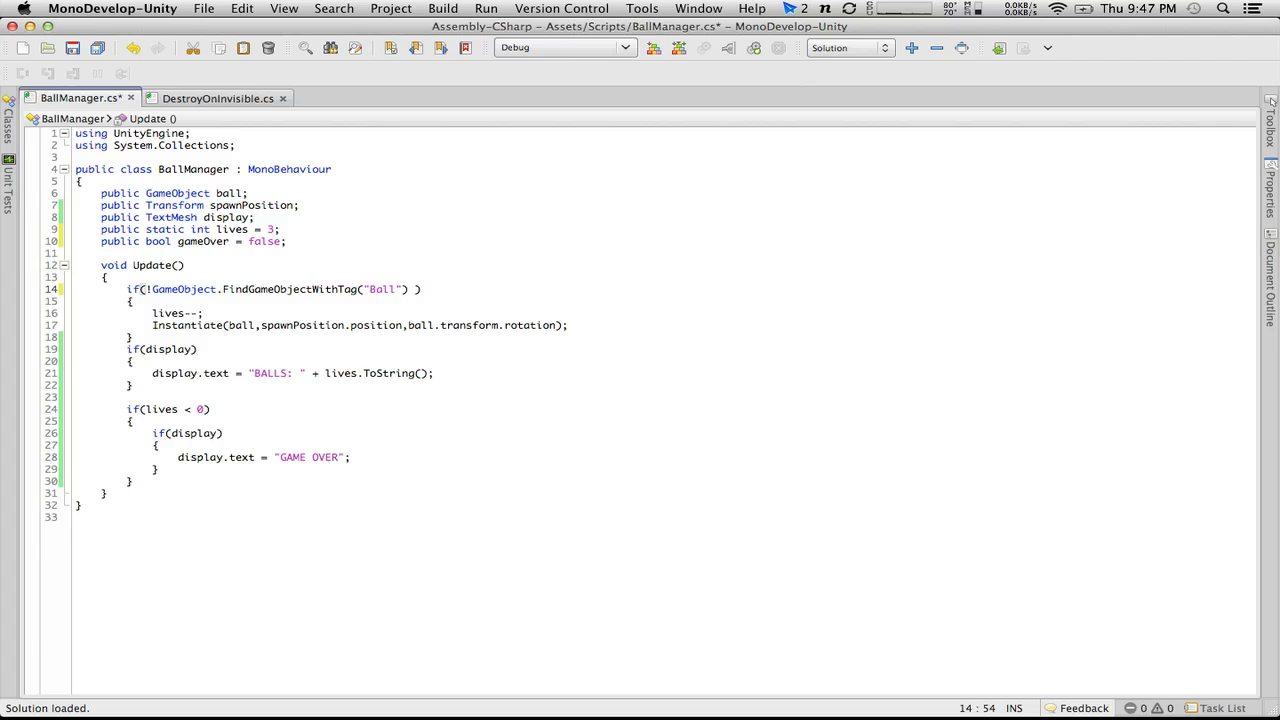
pyautogui.write('&& !')
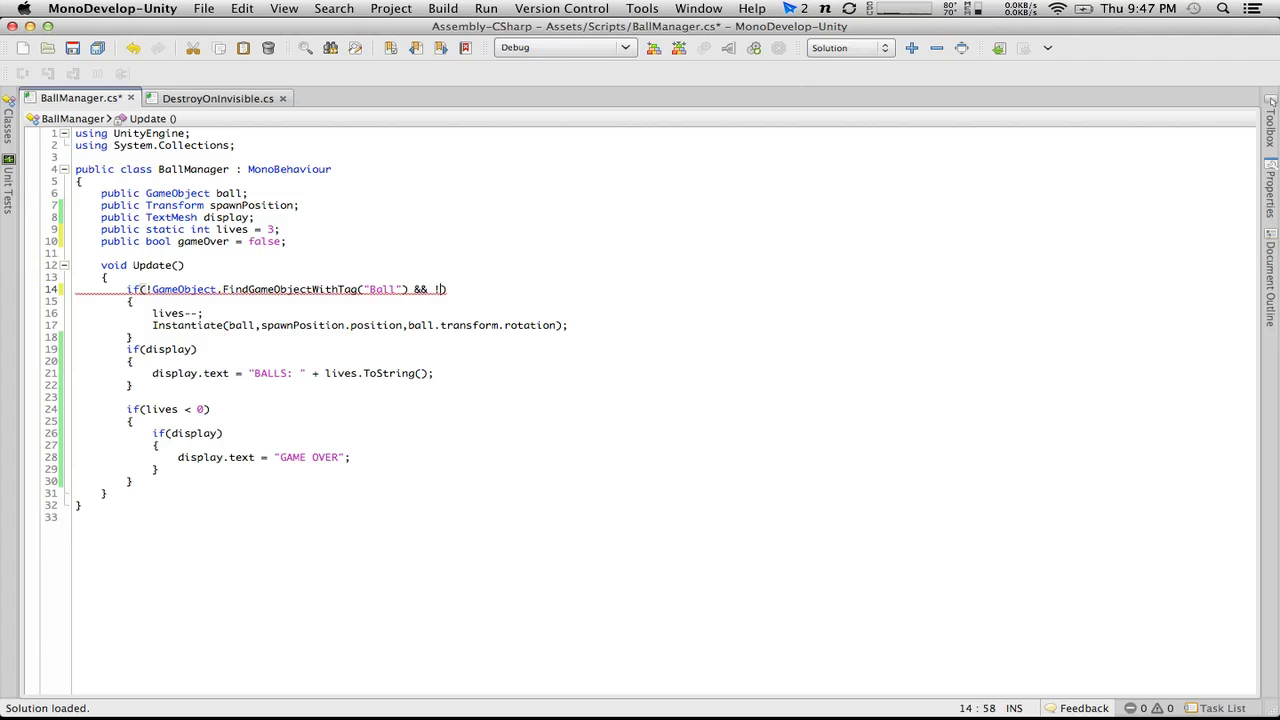
pyautogui.write('gameOver')
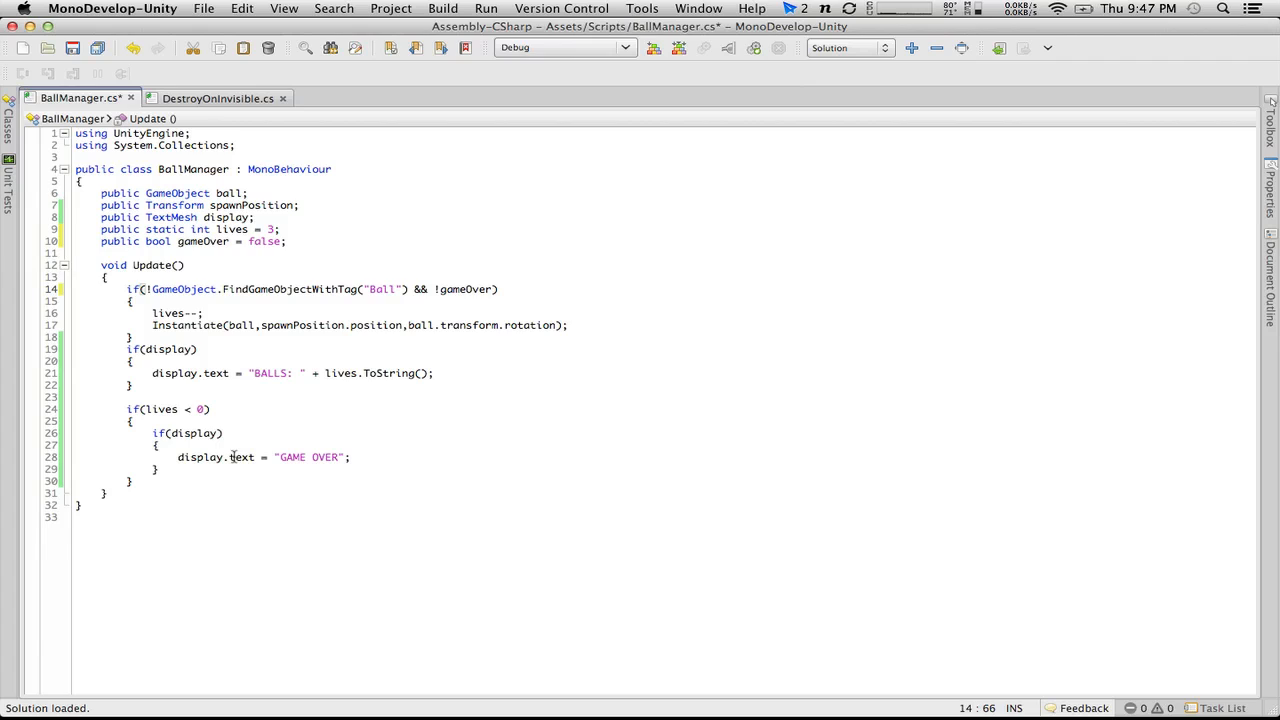
# Step: Add gameOver = true; below the "GAME OVER" line
pyautogui.click(155, 325)
pyautogui.click(211, 340)
pyautogui.click(364, 459)
pyautogui.press('Return')
pyautogui.write('gameOv')
pyautogui.press('Return')
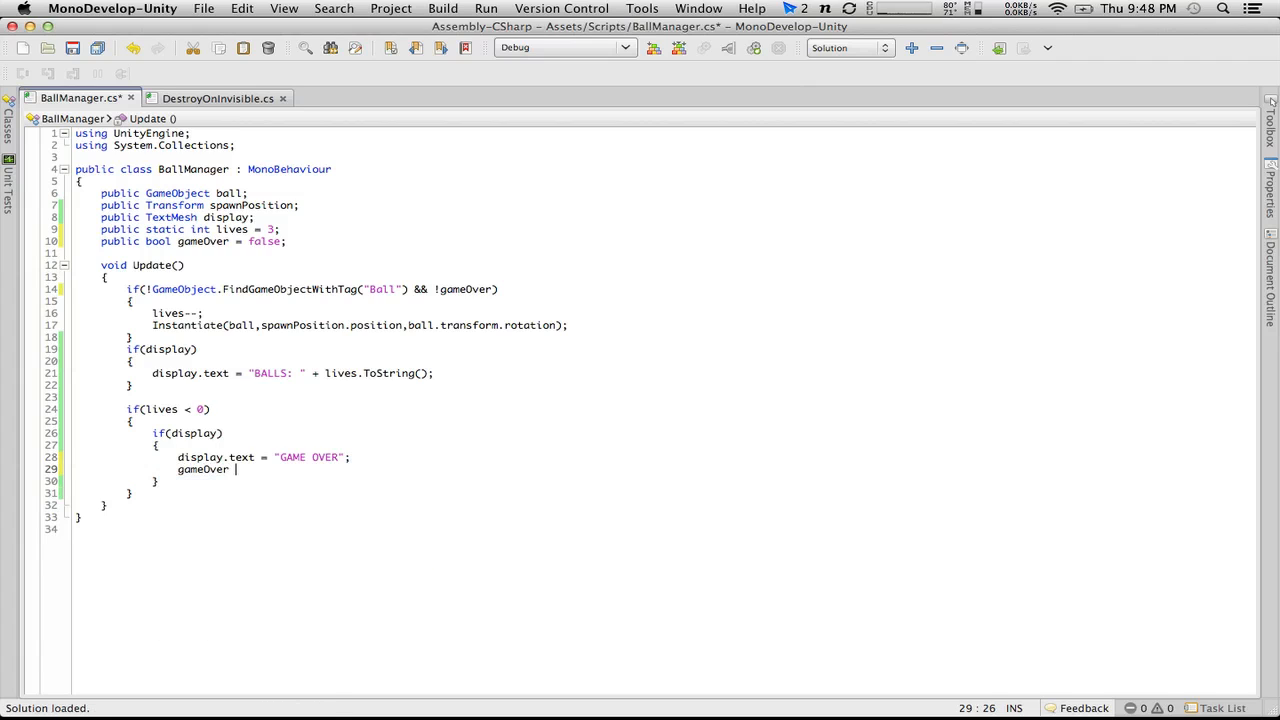
pyautogui.write('= true;')
# Step: Add an if(gameOver) block with braces below the if(lives < 0) block
pyautogui.press('Down')
pyautogui.press('Down')
pyautogui.press('Return')
pyautogui.press('Return')
pyautogui.write('if')
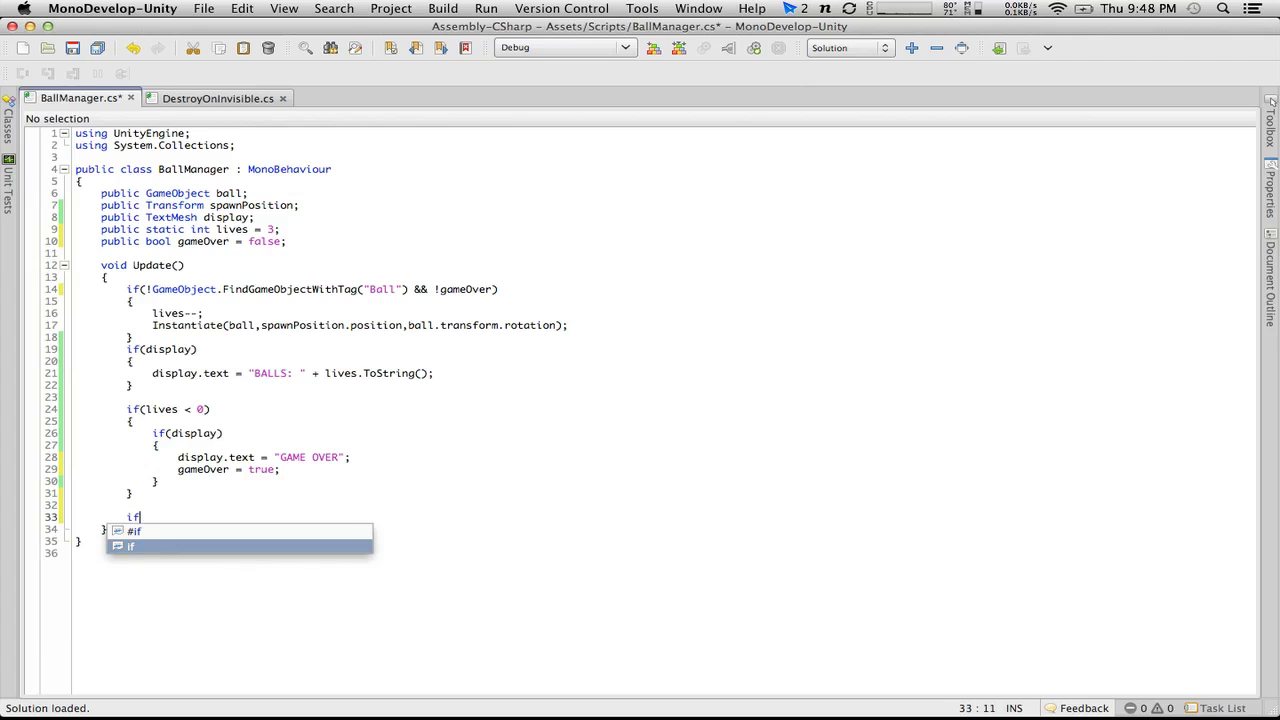
pyautogui.write('(Ga')
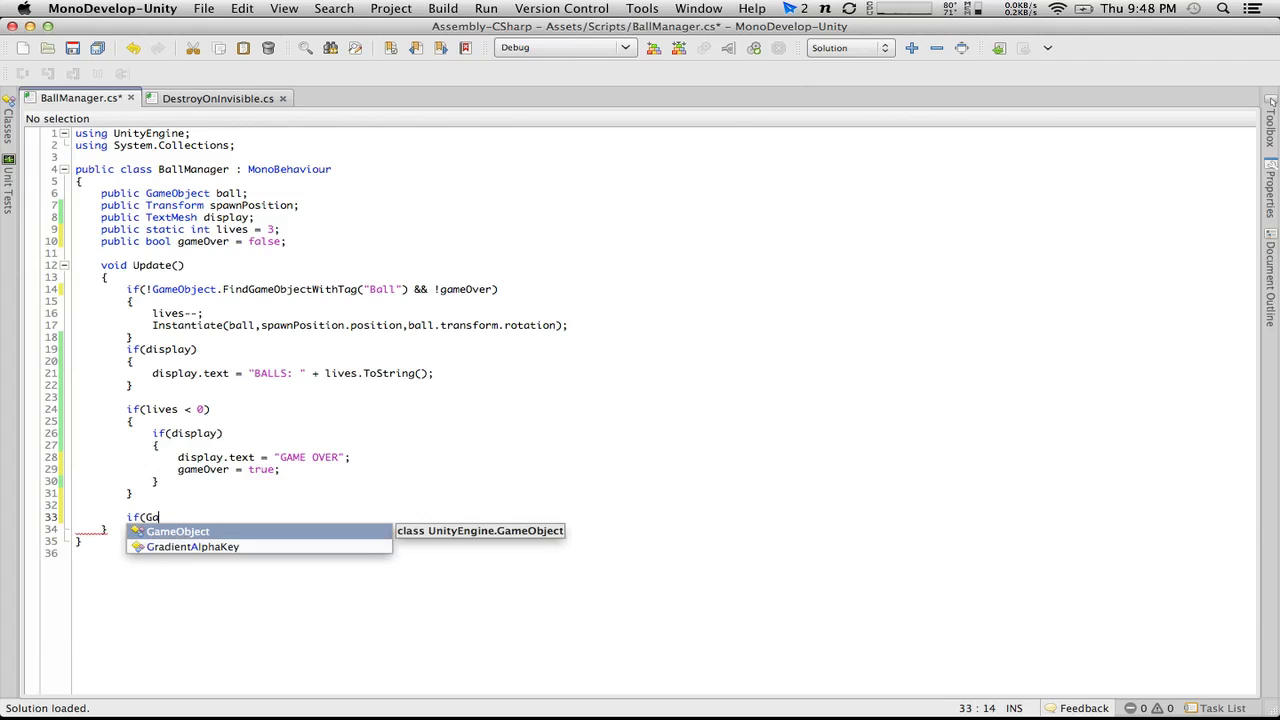
pyautogui.write('meOver()')
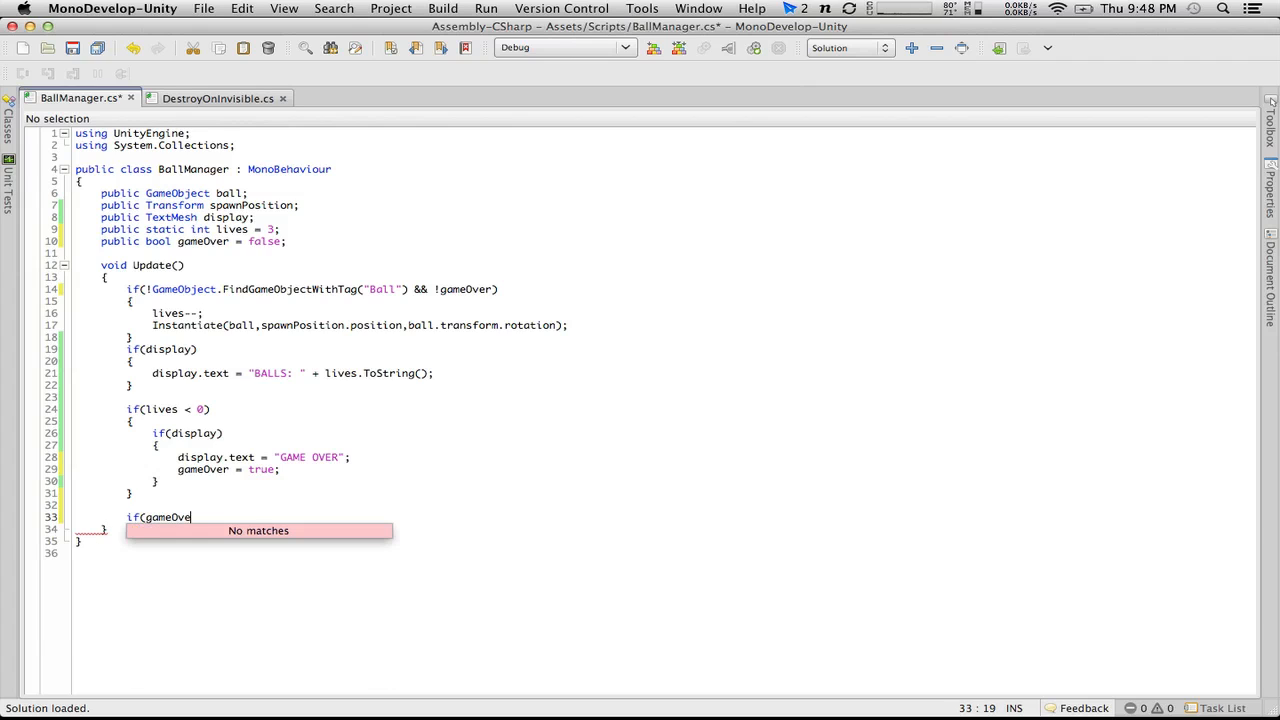
pyautogui.press('BackSpace')
pyautogui.press('BackSpace')
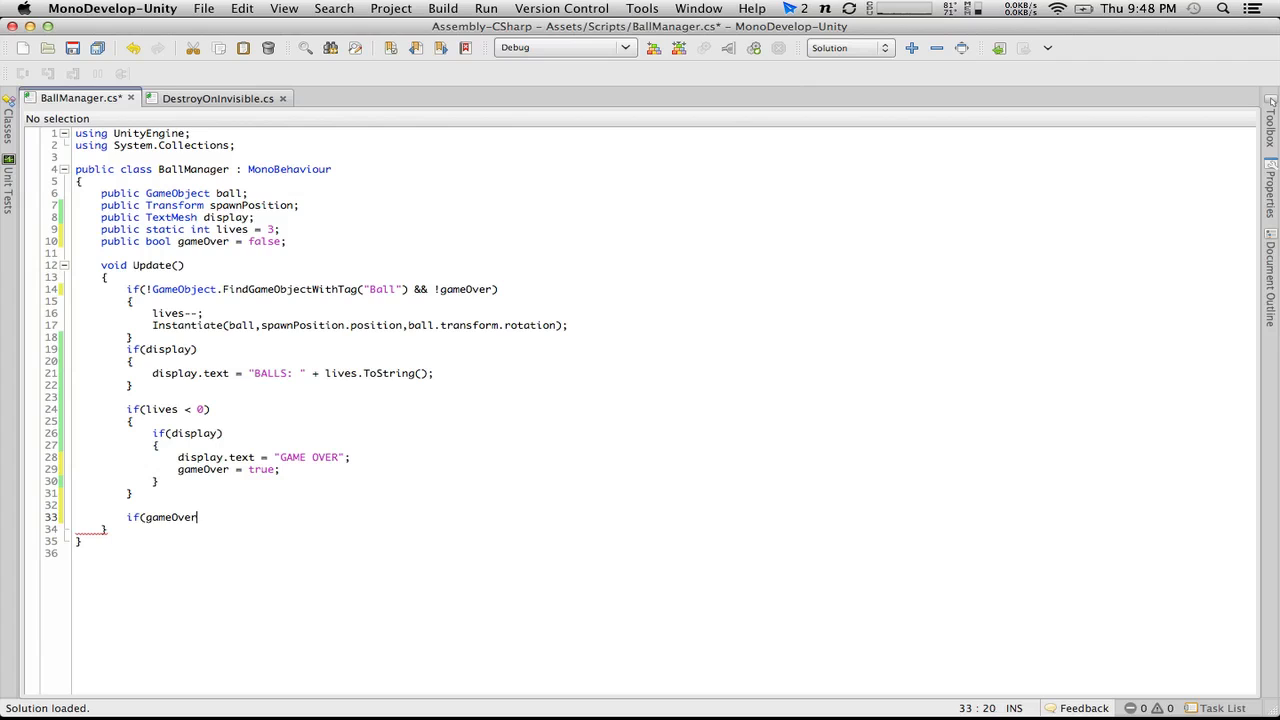
pyautogui.write(')')
pyautogui.press('Return')
pyautogui.write('{')
pyautogui.press('Return')
pyautogui.write('}')
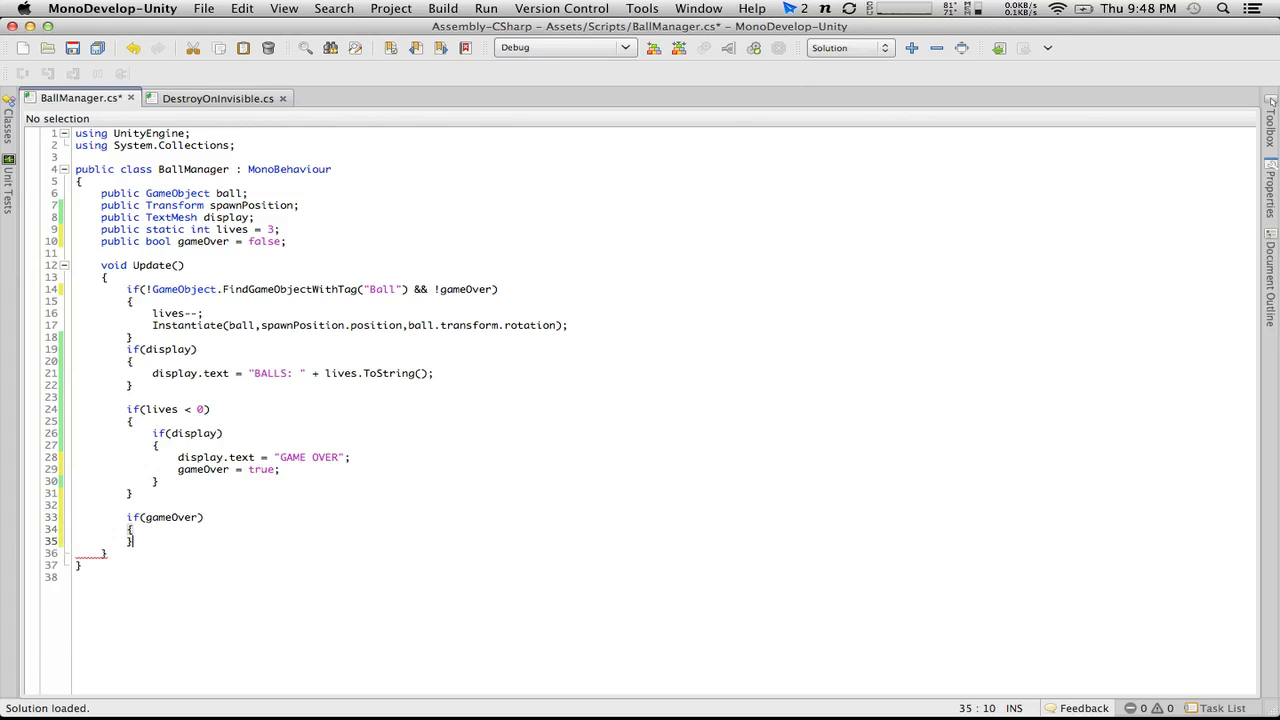
# Step: Inside the if(gameOver) block, add the condition if(Input.GetKeyDown(KeyCode.Return))
pyautogui.press('Up')
pyautogui.press('Return')
pyautogui.write('if(Input.Get')
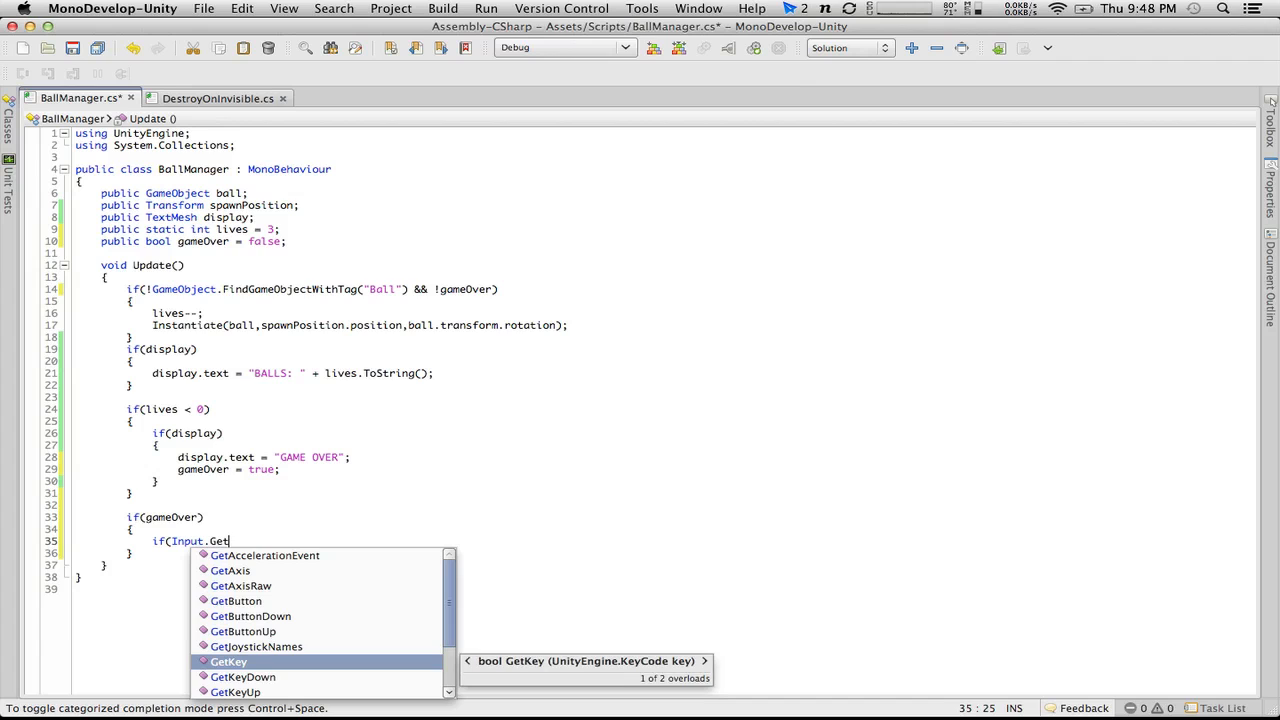
pyautogui.write('Key')
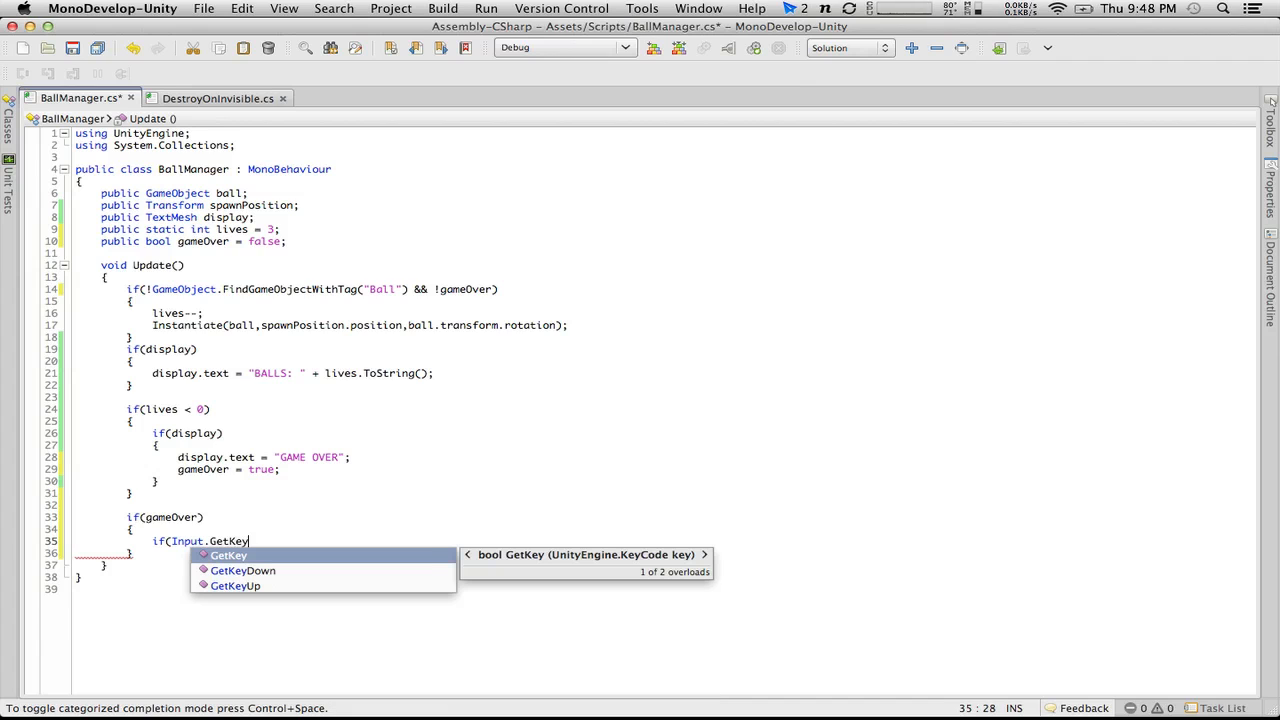
pyautogui.write('Down')
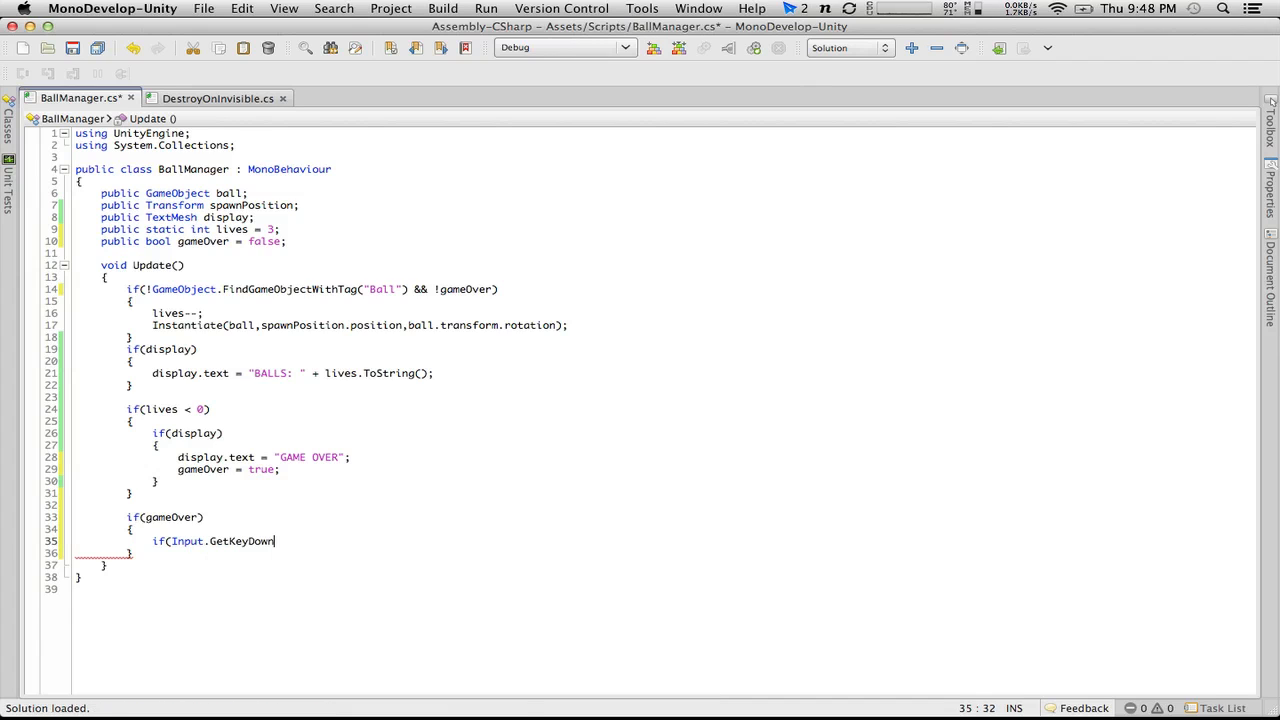
pyautogui.write('(Ente')
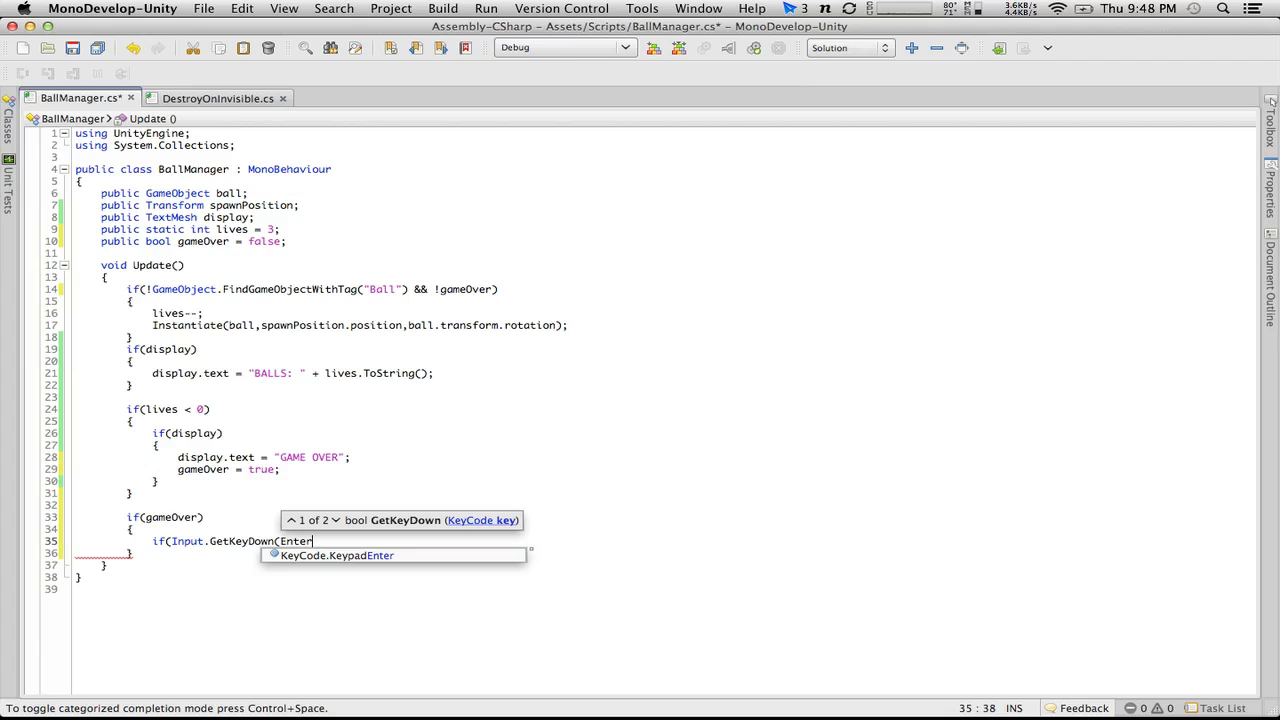
pyautogui.write('r')
pyautogui.press('BackSpace')
pyautogui.press('BackSpace')
pyautogui.press('BackSpace')
pyautogui.press('BackSpace')
pyautogui.press('BackSpace')
pyautogui.write('Retu')
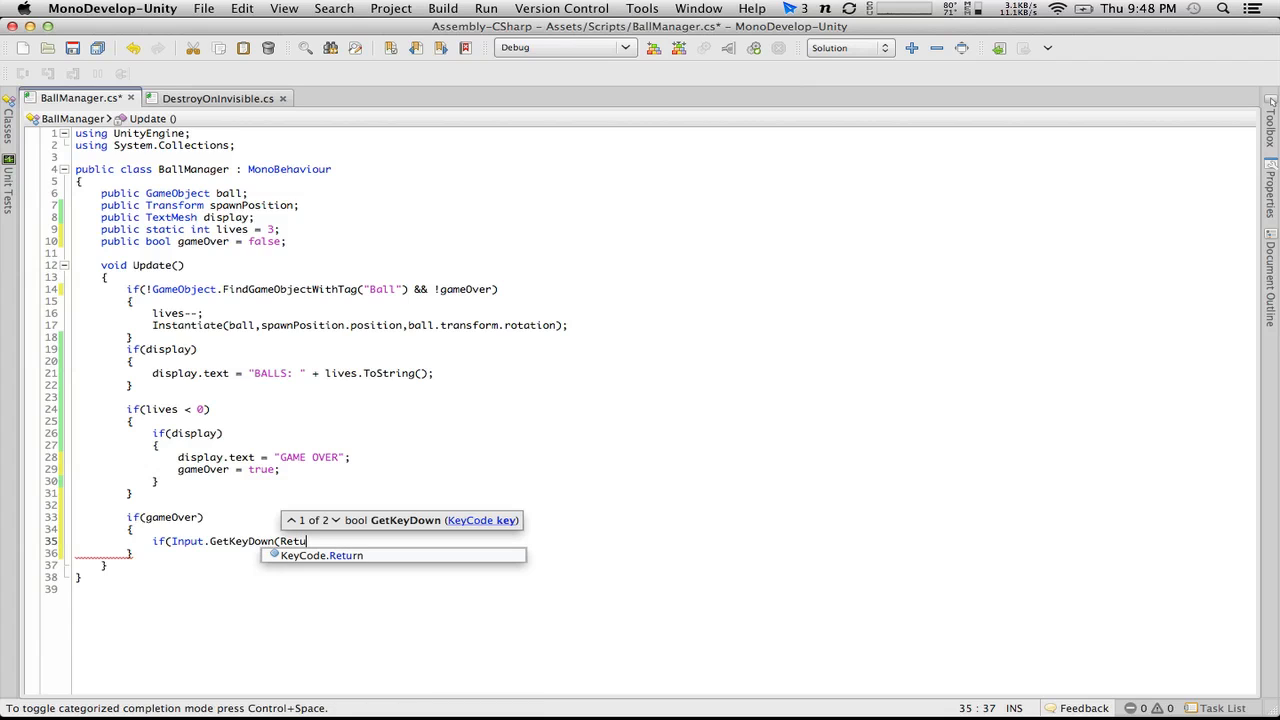
pyautogui.press('Return')
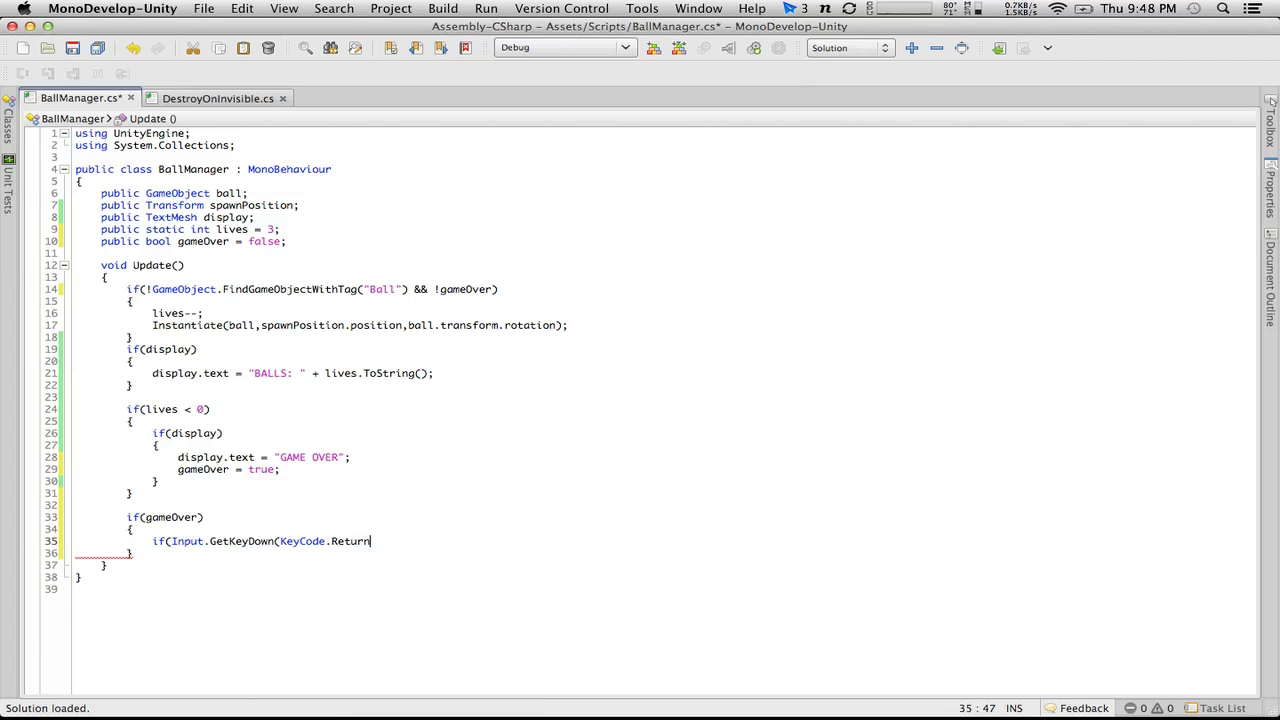
pyautogui.write('))')
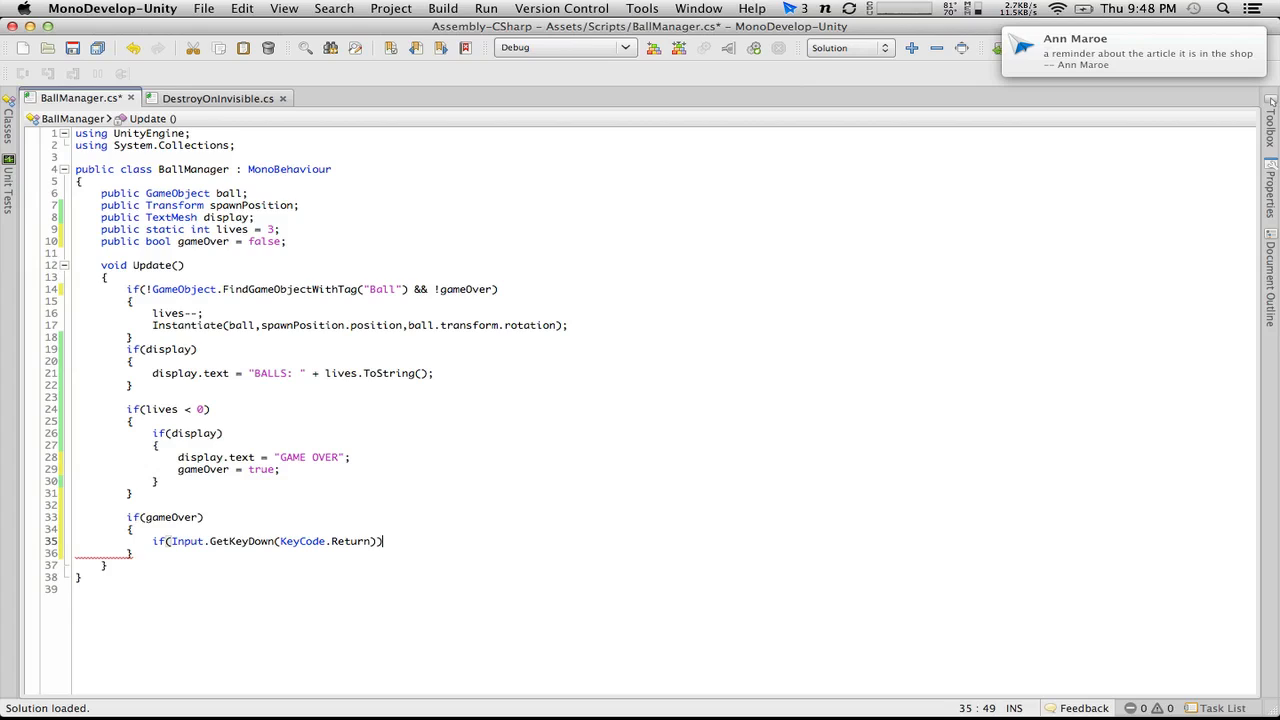
# Step: Add a braced block below the KeyCode.Return condition and begin an Application.LoadLevel( call inside it
pyautogui.press('Return')
pyautogui.write('{')
pyautogui.press('Return')
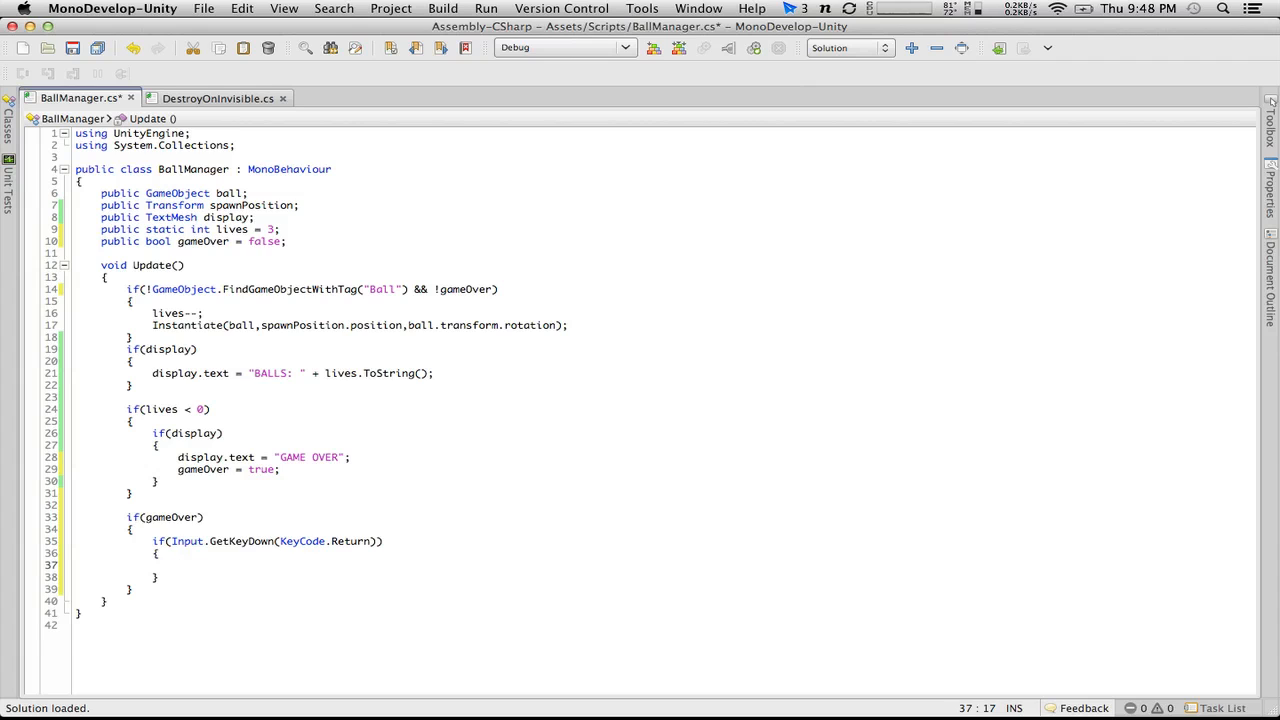
pyautogui.write('Application.p')
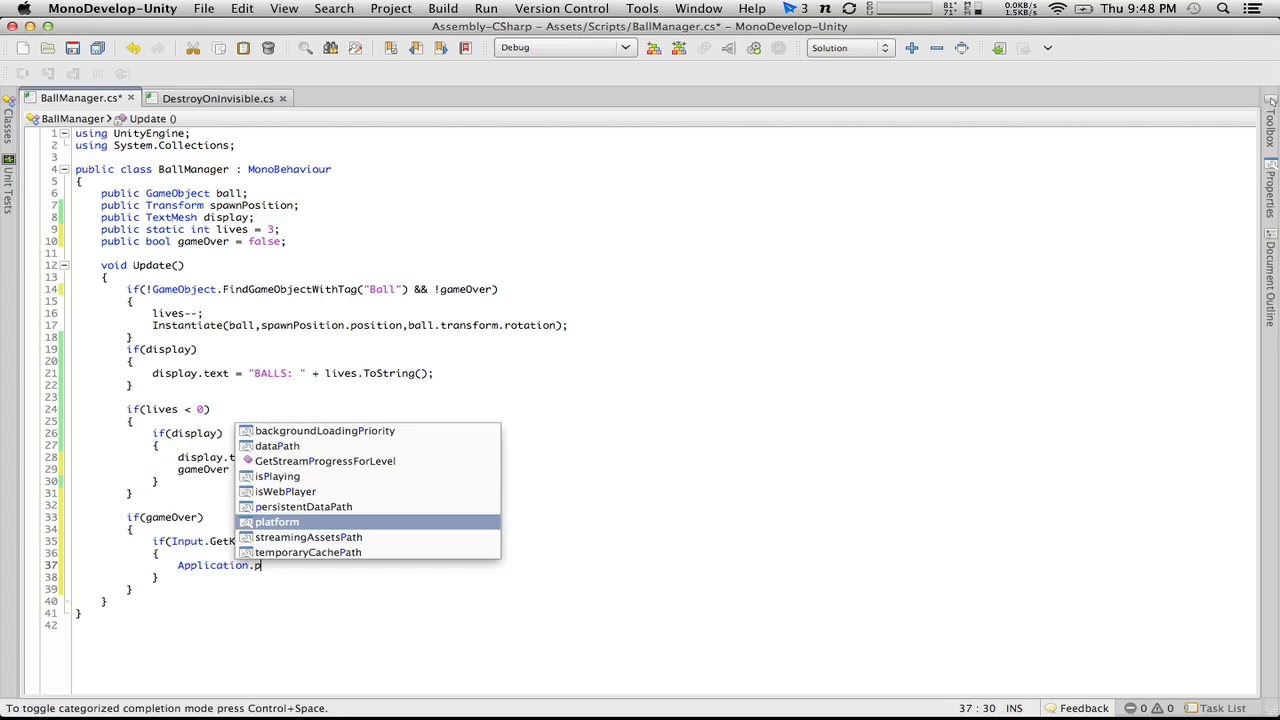
pyautogui.press('BackSpace')
pyautogui.write('loa')
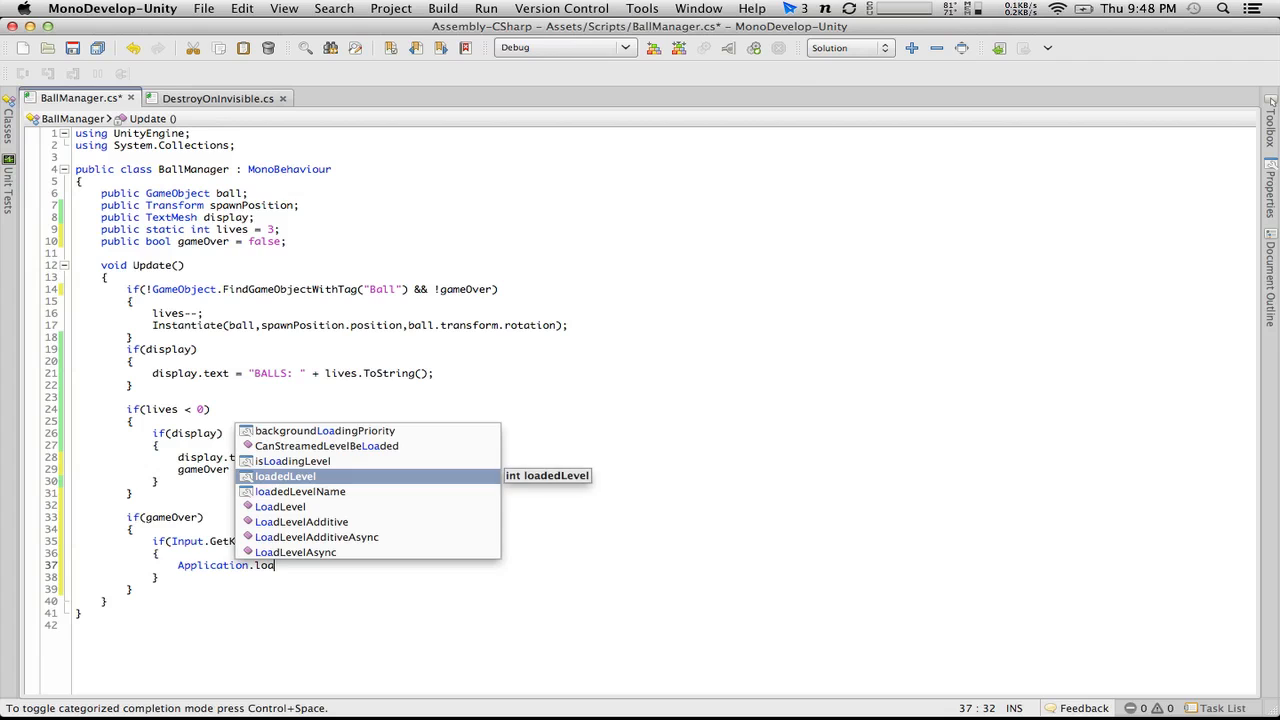
pyautogui.press('Down')
pyautogui.press('Down')
pyautogui.press('Return')
pyautogui.write('(')
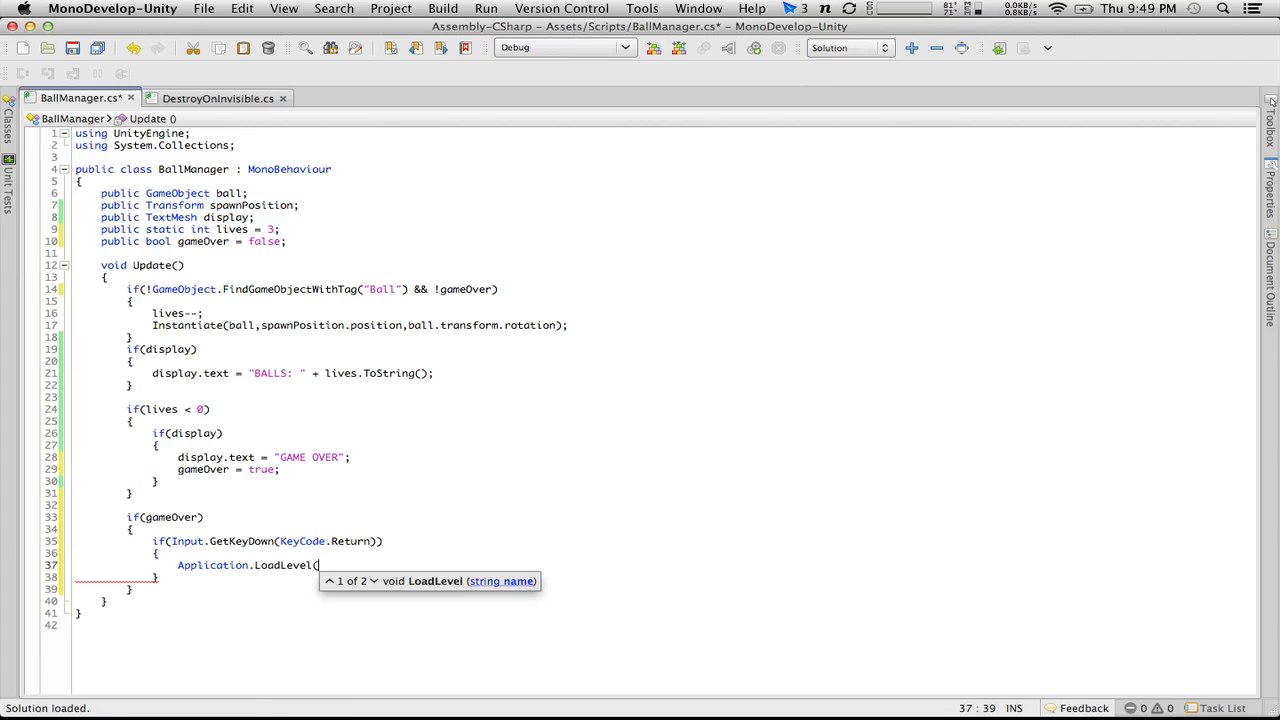
pyautogui.write('Appl')
# Step: Complete the LoadLevel call with Application.loadedLevel as its argument and save the BallManager script
pyautogui.press('Return')
pyautogui.write('.curr')
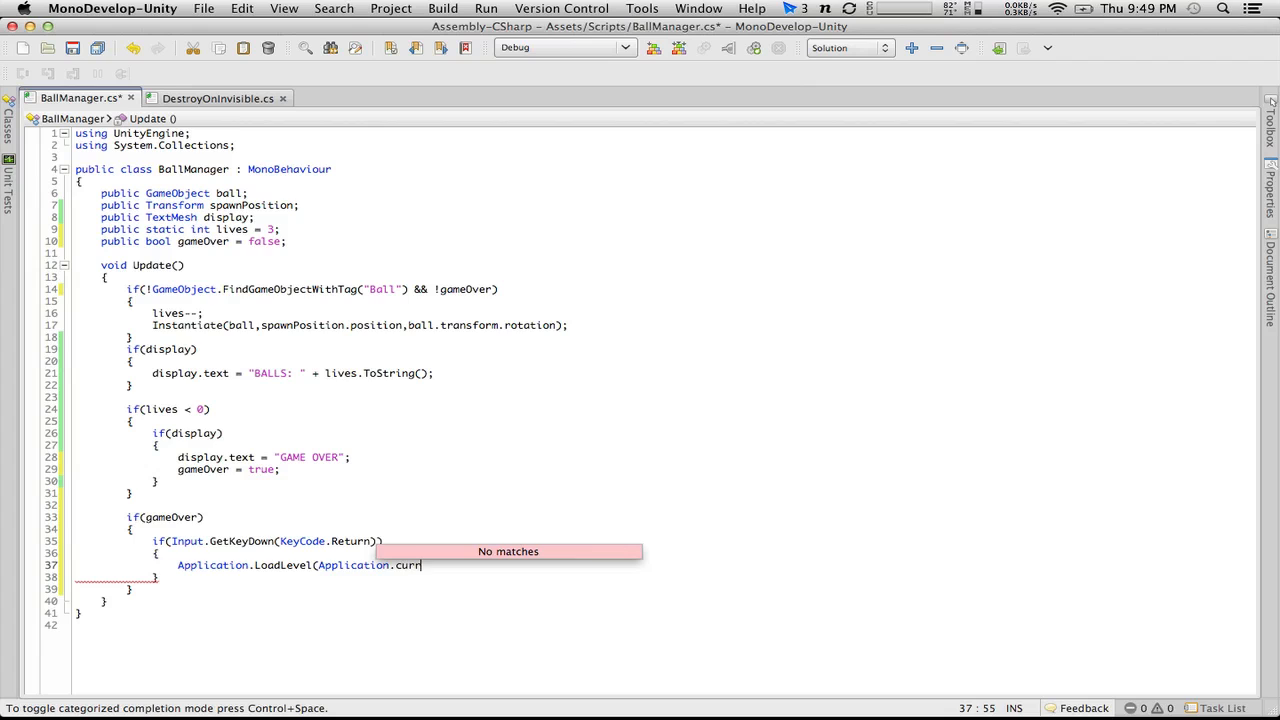
pyautogui.press('BackSpace')
pyautogui.press('BackSpace')
pyautogui.press('BackSpace')
pyautogui.press('BackSpace')
pyautogui.write('le')
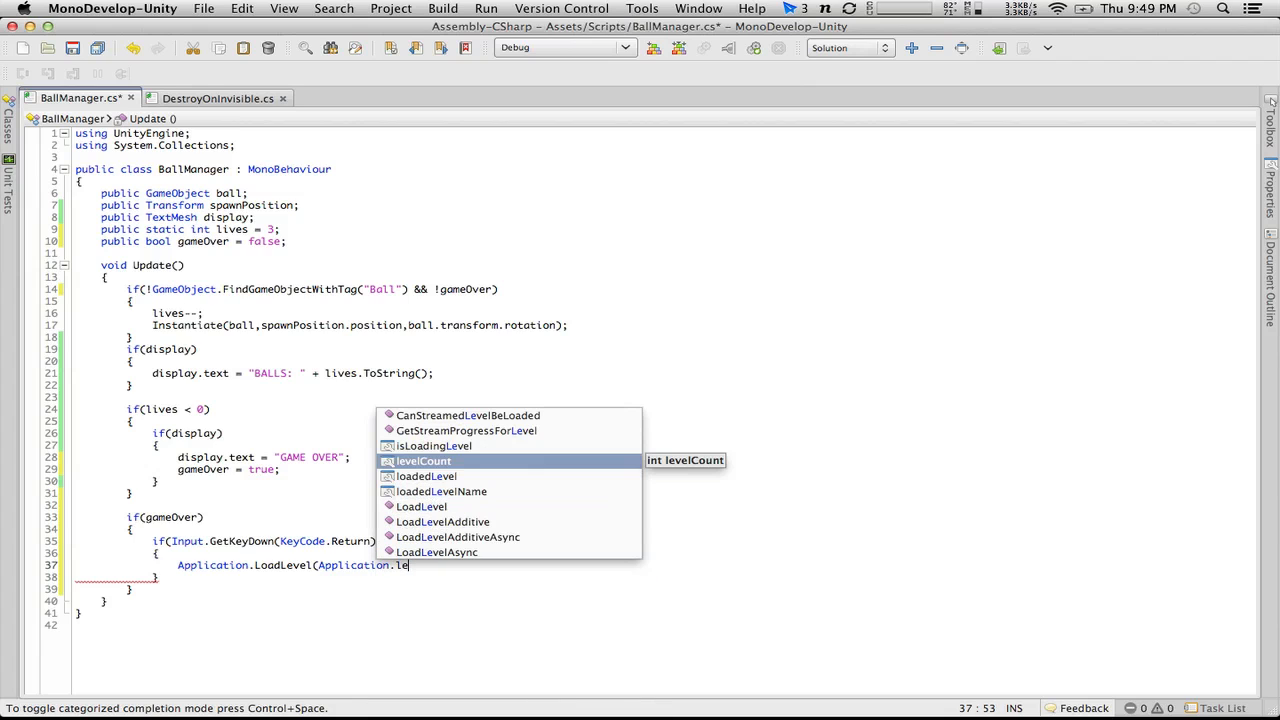
pyautogui.press('Down')
pyautogui.press('Return')
pyautogui.write(');')
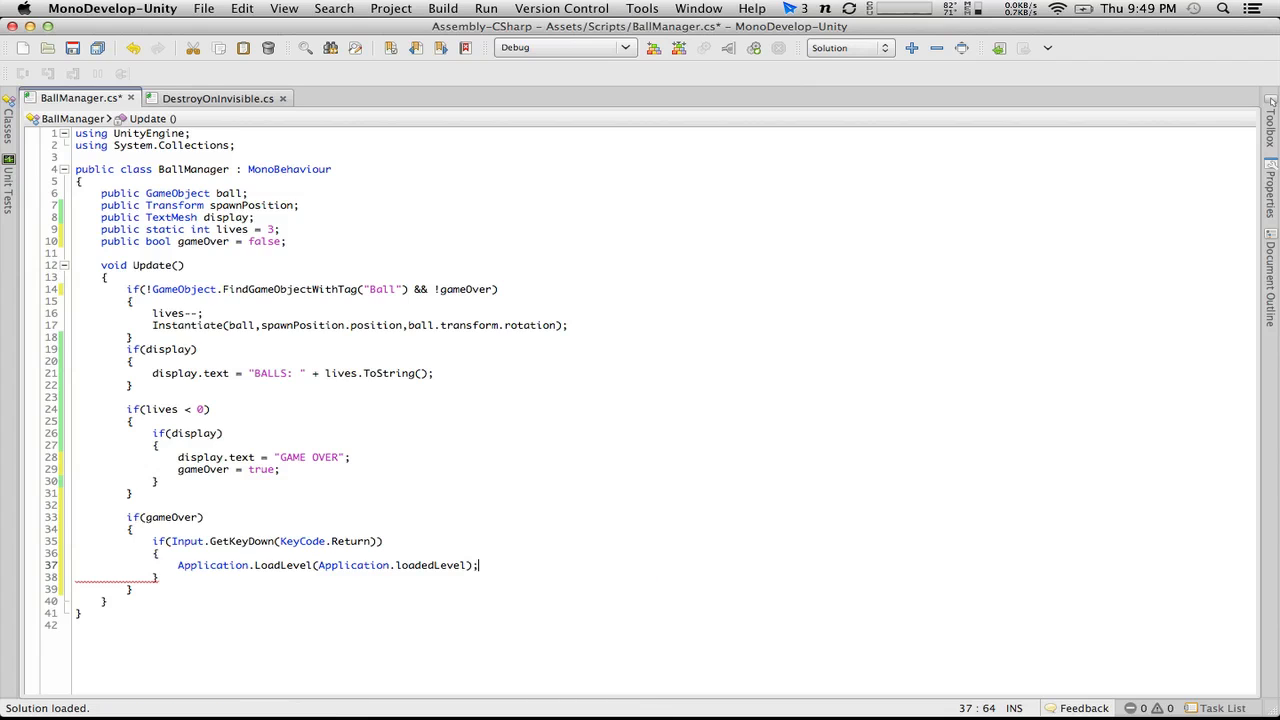
pyautogui.press('super+s')
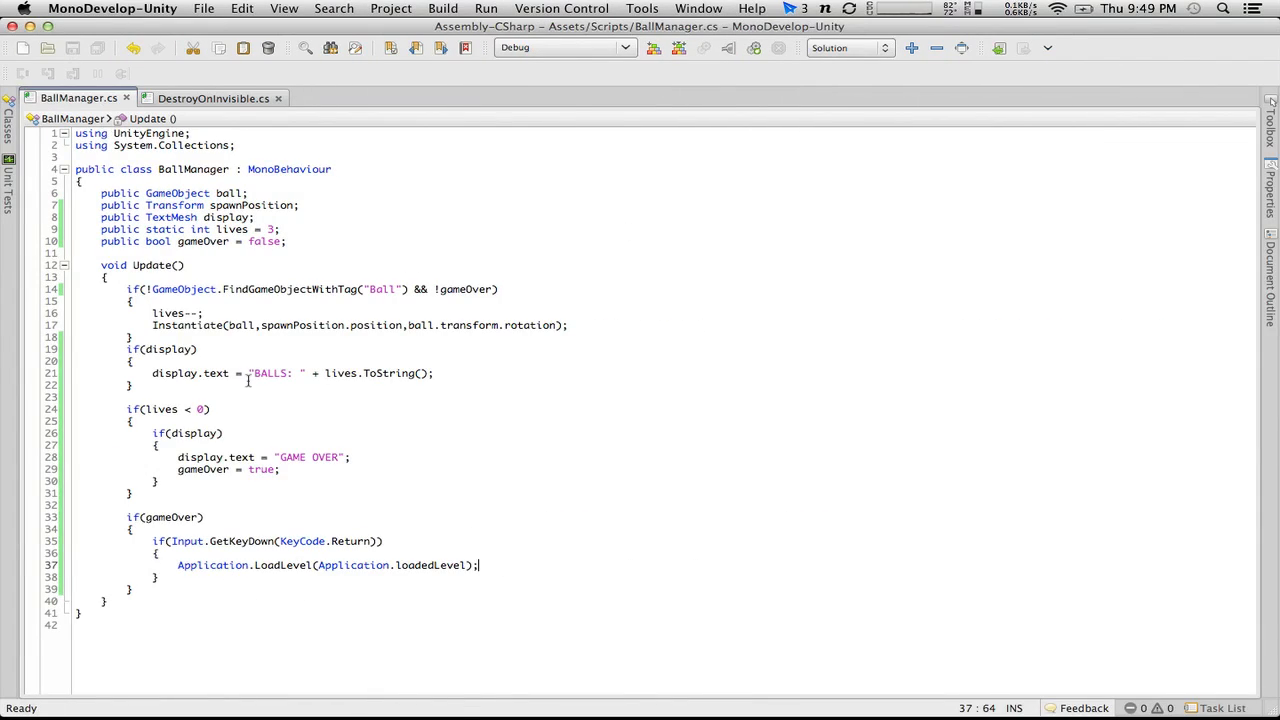
# Step: Switch to Unity, play-test the pinball game through to game over, and stop play mode
pyautogui.press('super+Tab')
pyautogui.press('super+p')
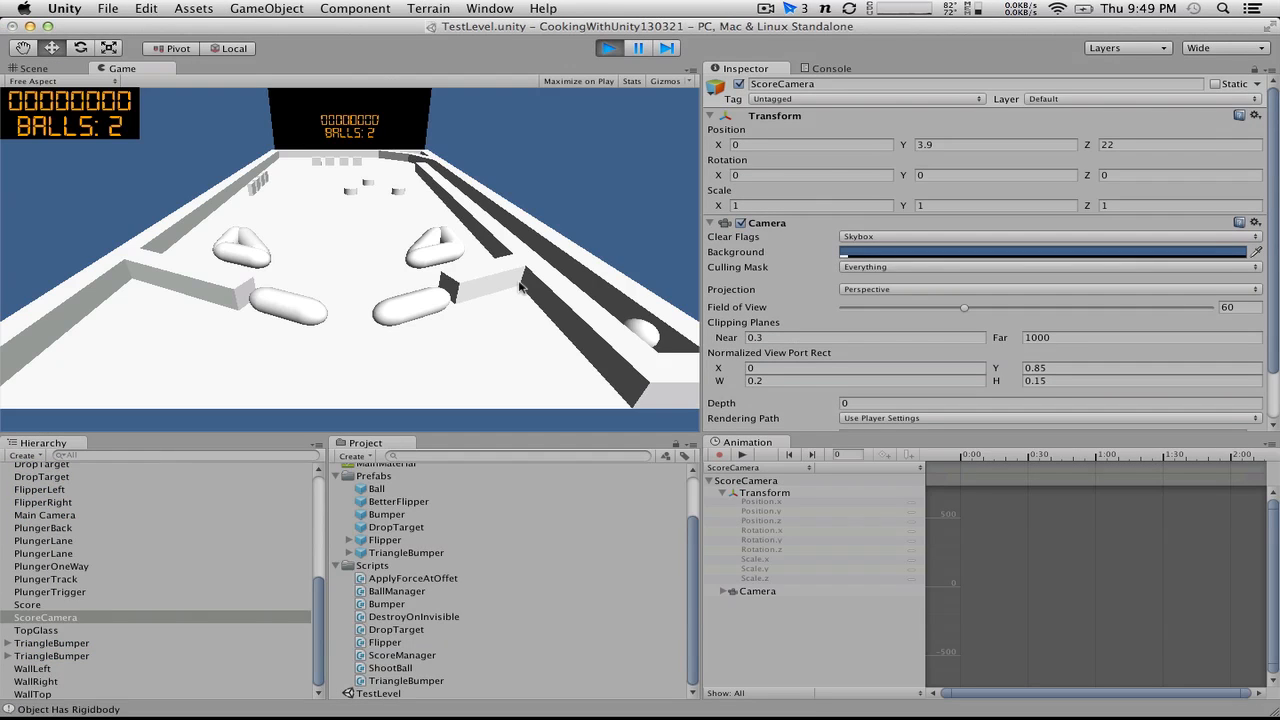
pyautogui.press('space')
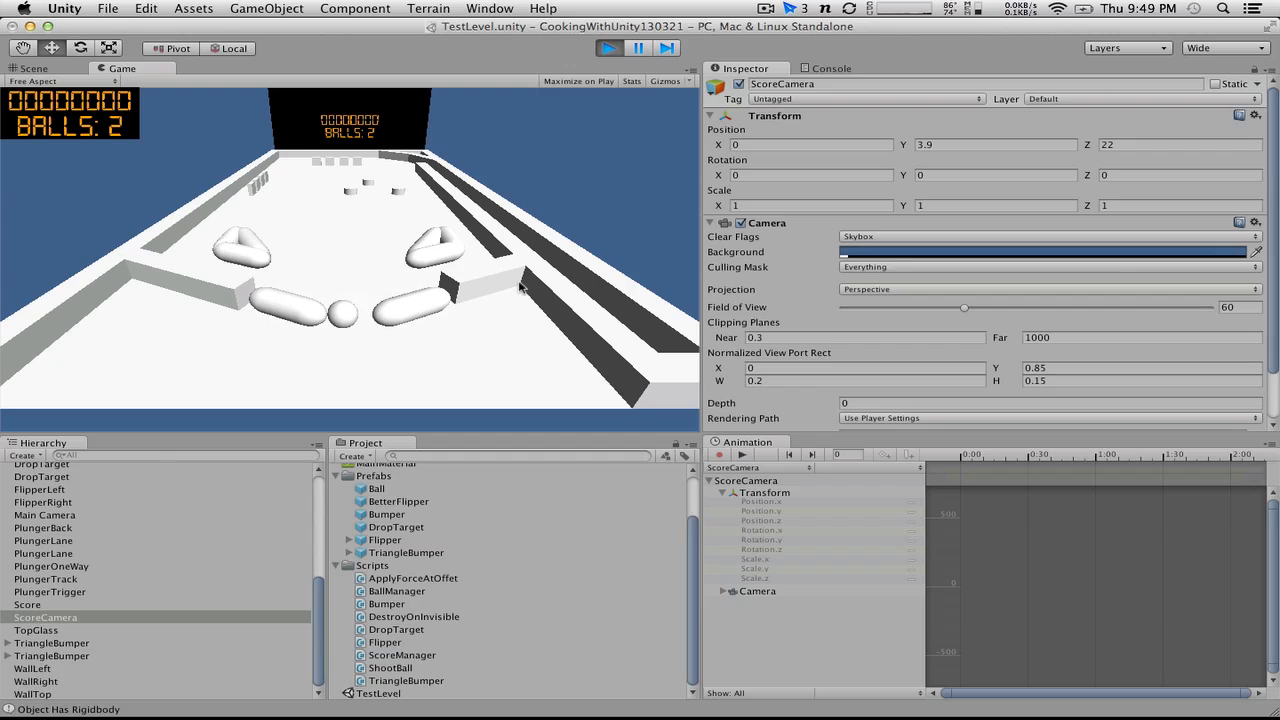
pyautogui.click(519, 287)
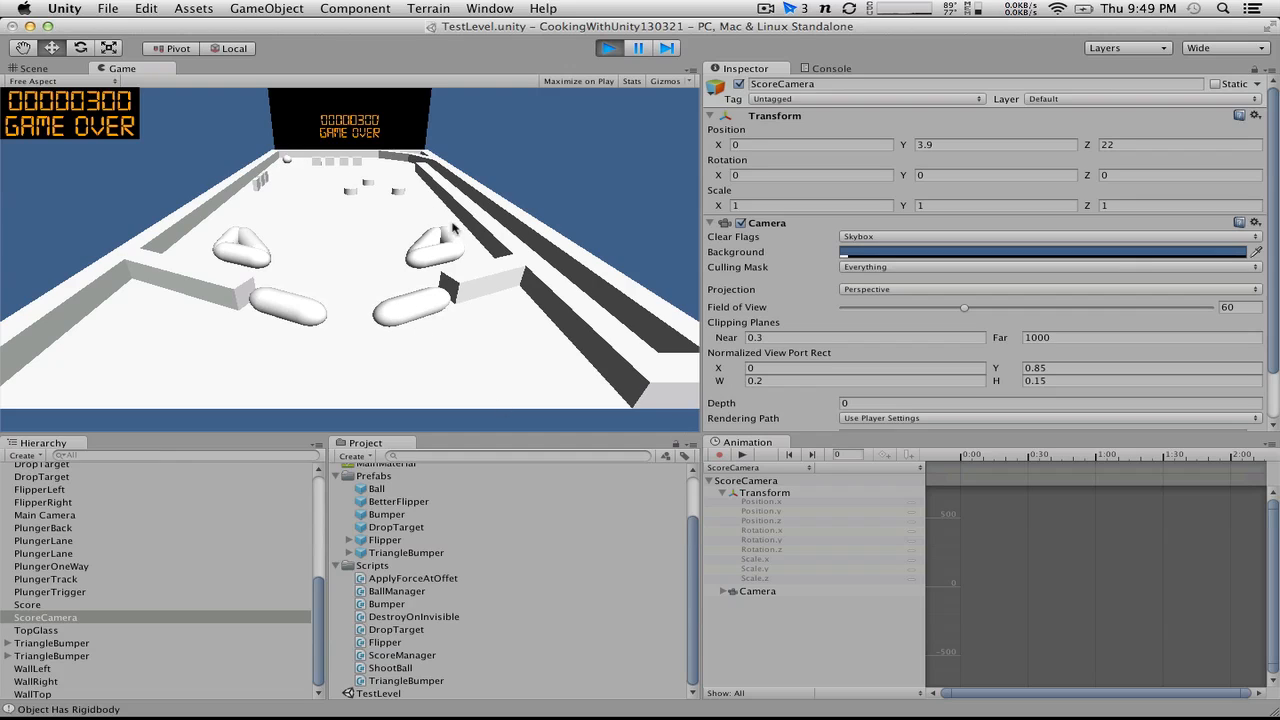
pyautogui.press('super+Tab')
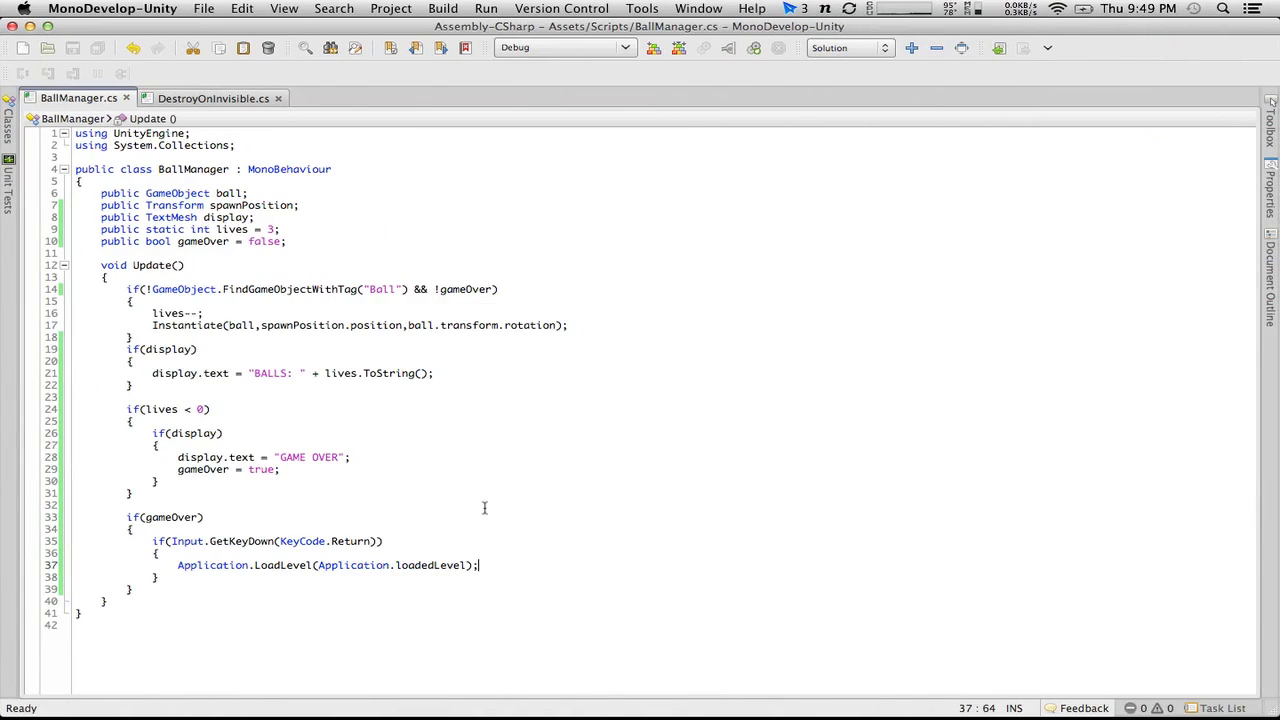
pyautogui.press('super+Tab')
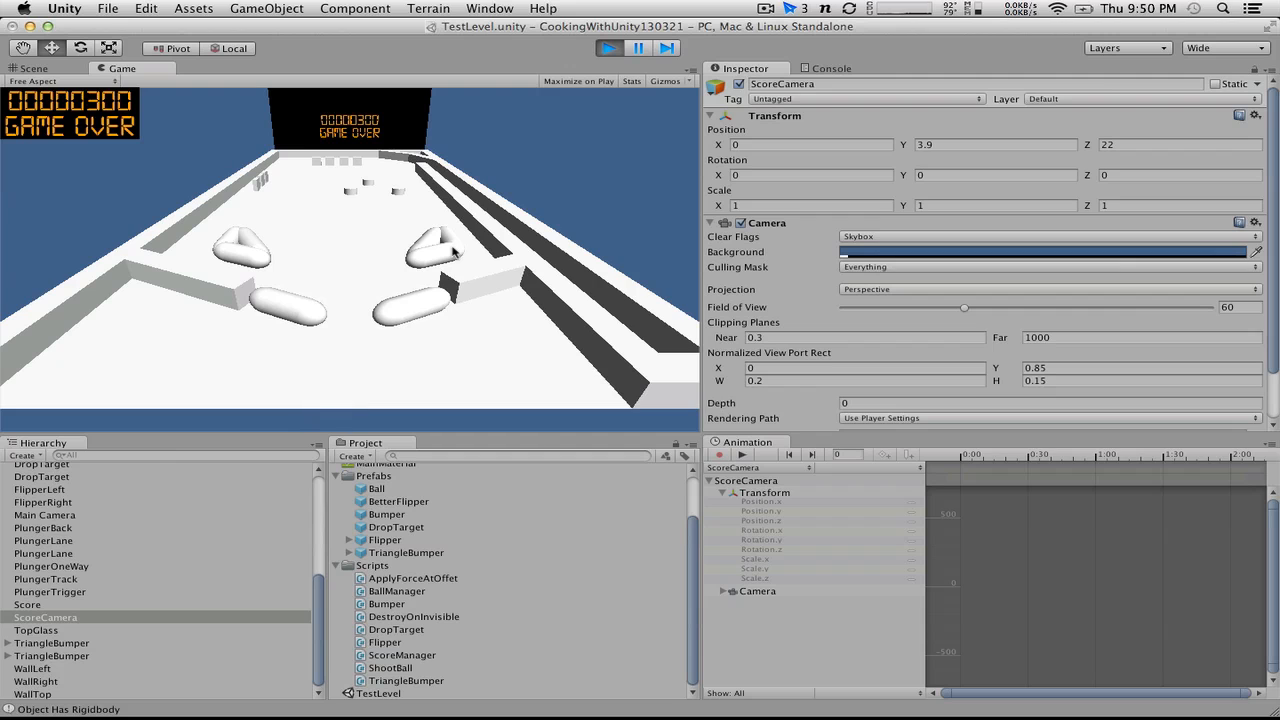
pyautogui.click(609, 48)
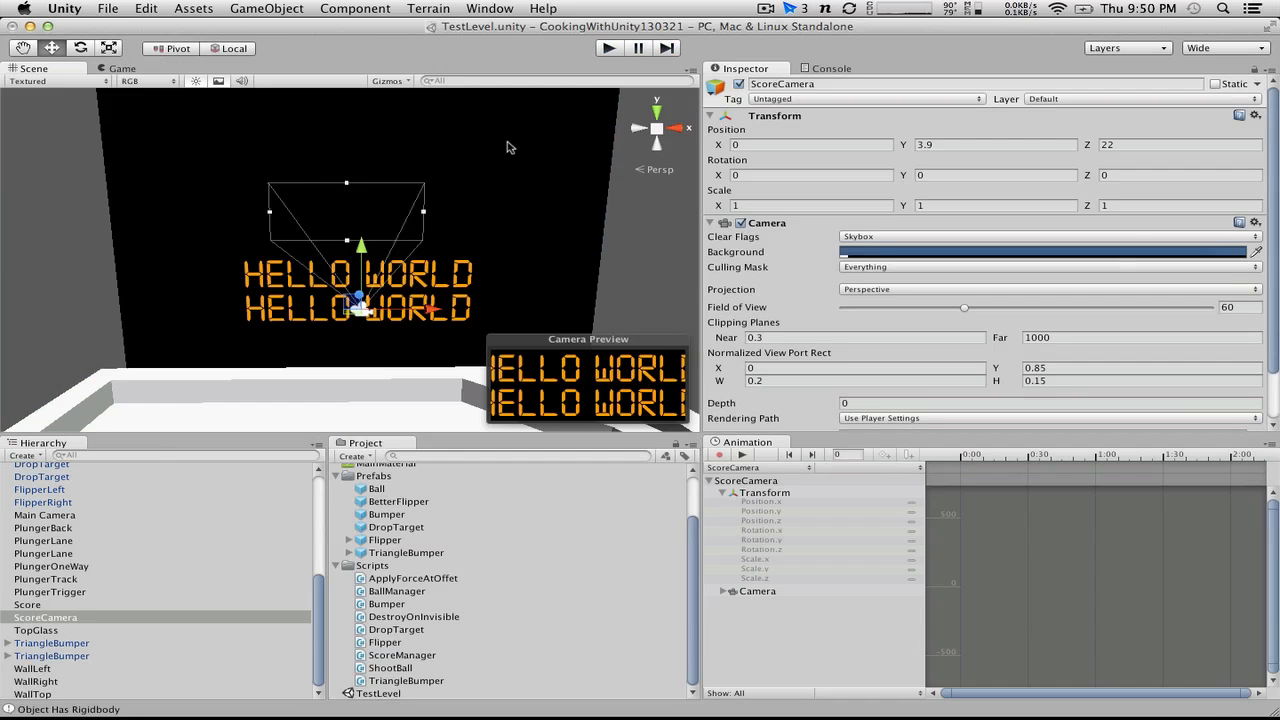
# Step: Switch to MonoDevelop and move the if(lives < 0) block to the start of Update(), followed by a blank line
pyautogui.press('super+Tab')
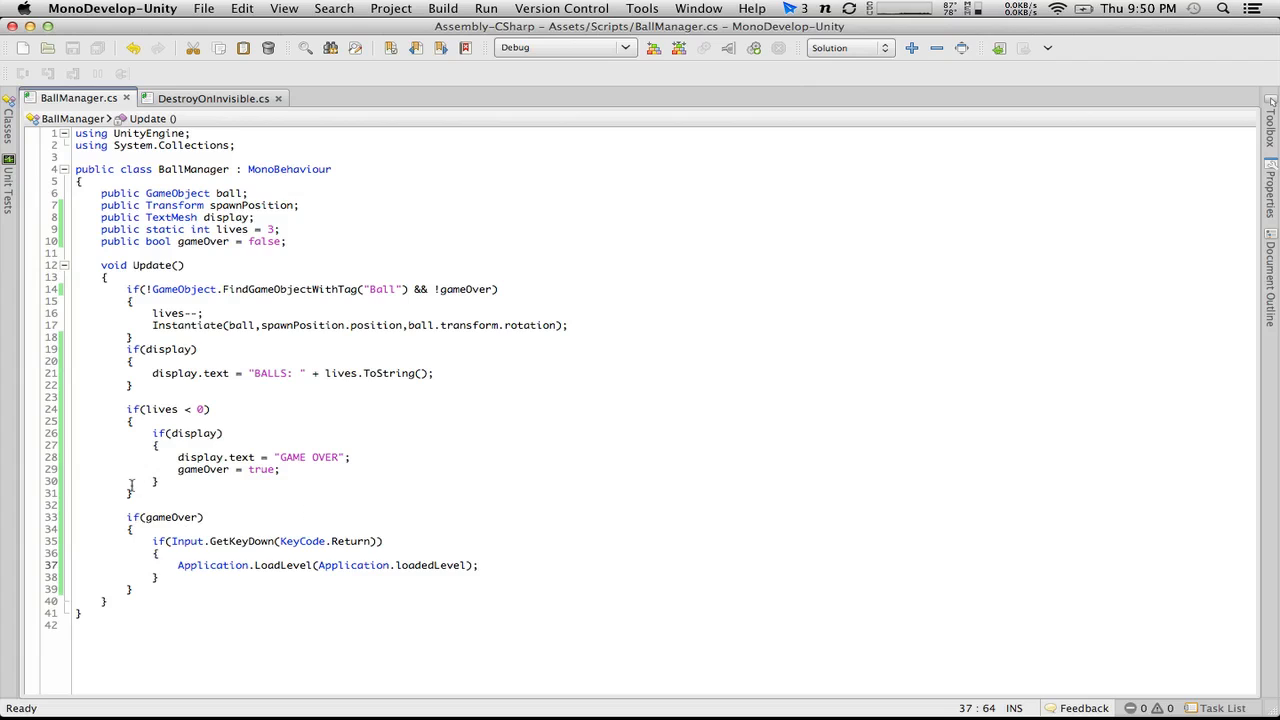
pyautogui.moveTo(152, 492); pyautogui.dragTo(27, 409)
pyautogui.press('super+c')
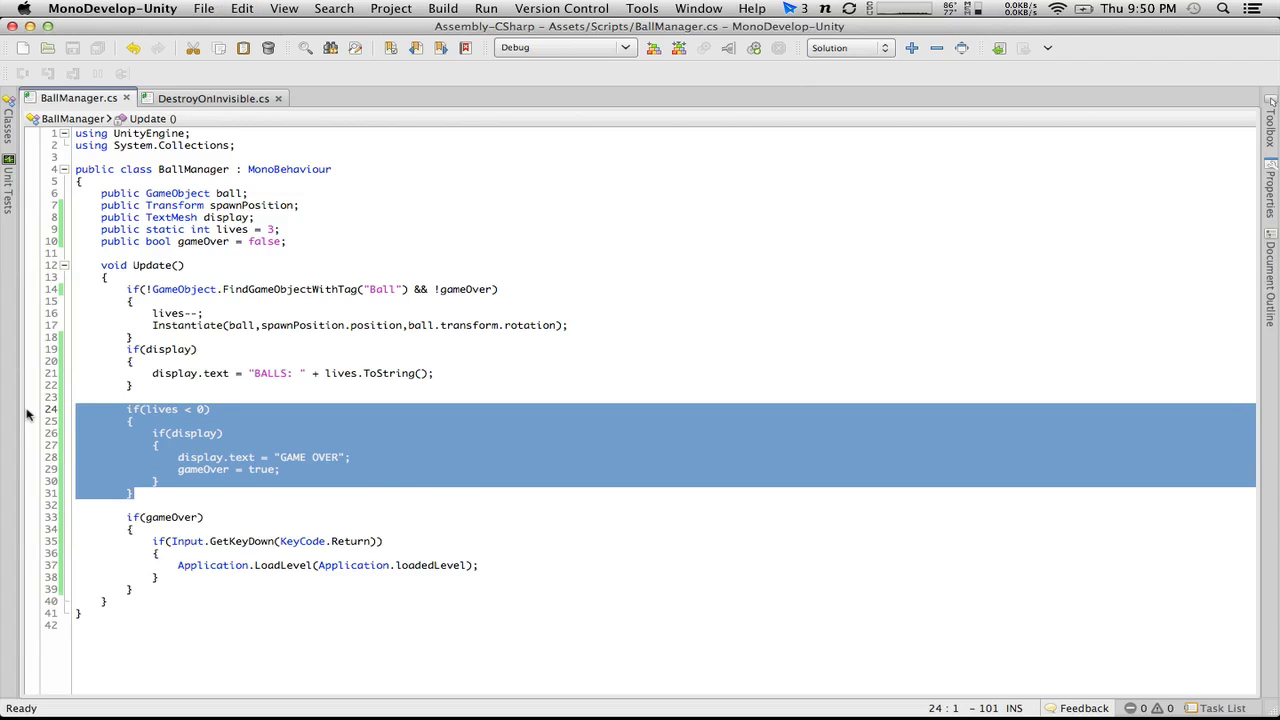
pyautogui.press('BackSpace')
pyautogui.press('BackSpace')
pyautogui.press('BackSpace')
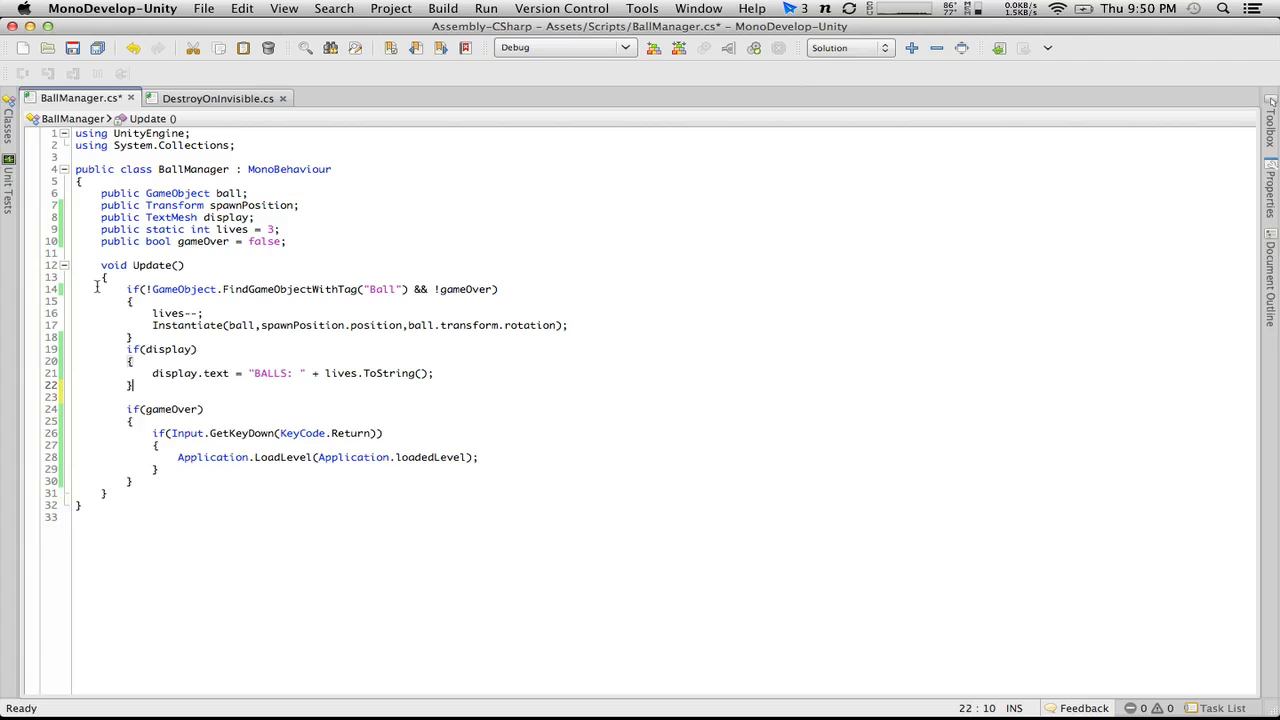
pyautogui.click(124, 279)
pyautogui.press('Return')
pyautogui.press('super+v')
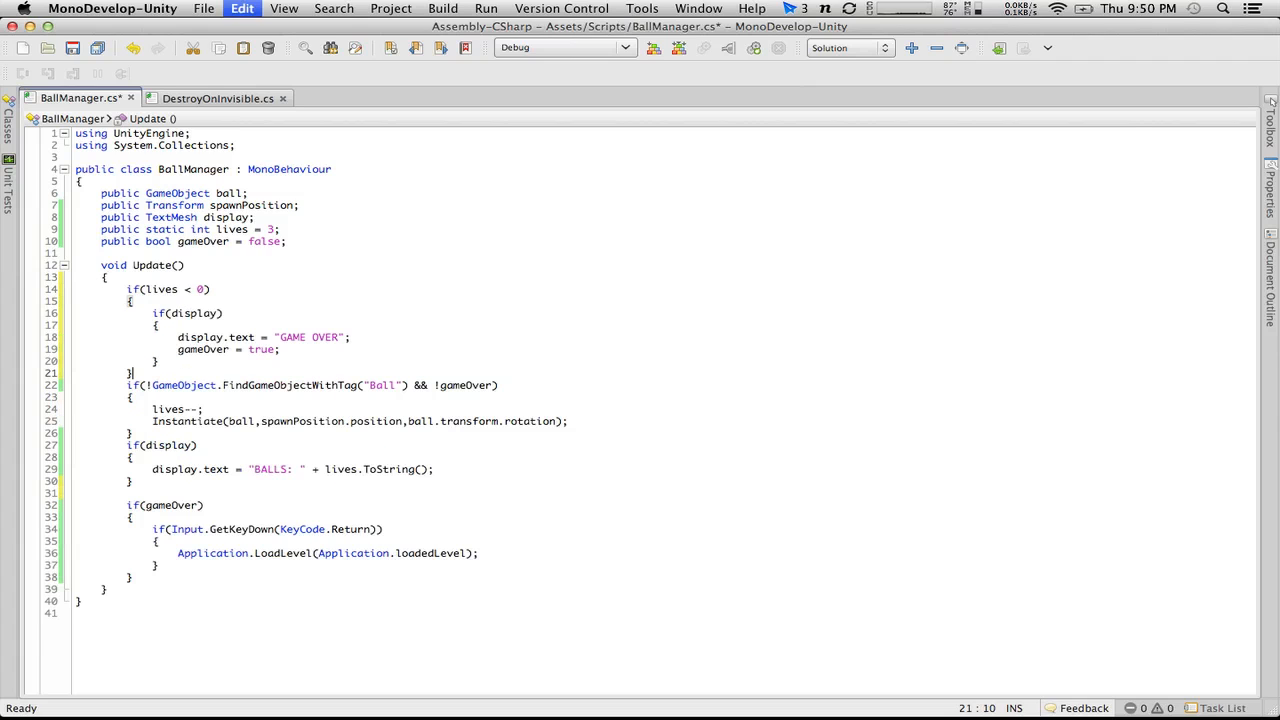
pyautogui.press('Return')
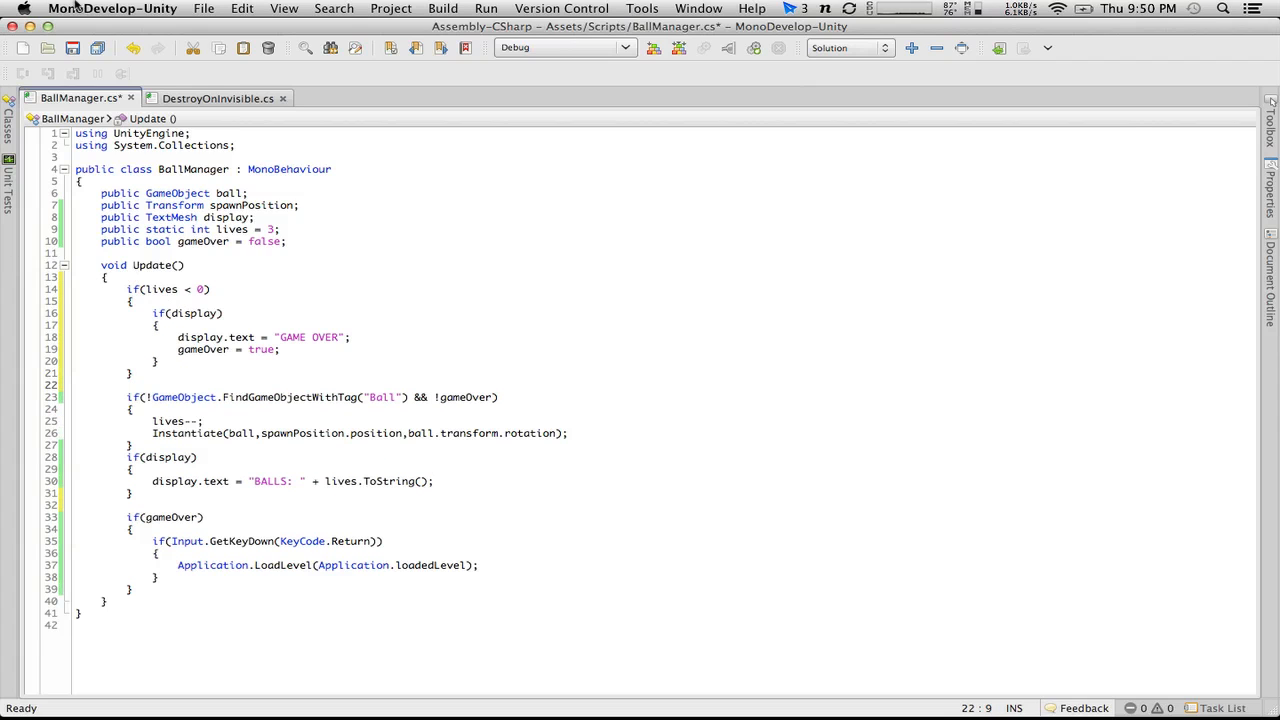
# Step: Add the comment //Check for gameover above the if(lives < 0) block
pyautogui.click(167, 289)
pyautogui.click(148, 279)
pyautogui.press('Return')
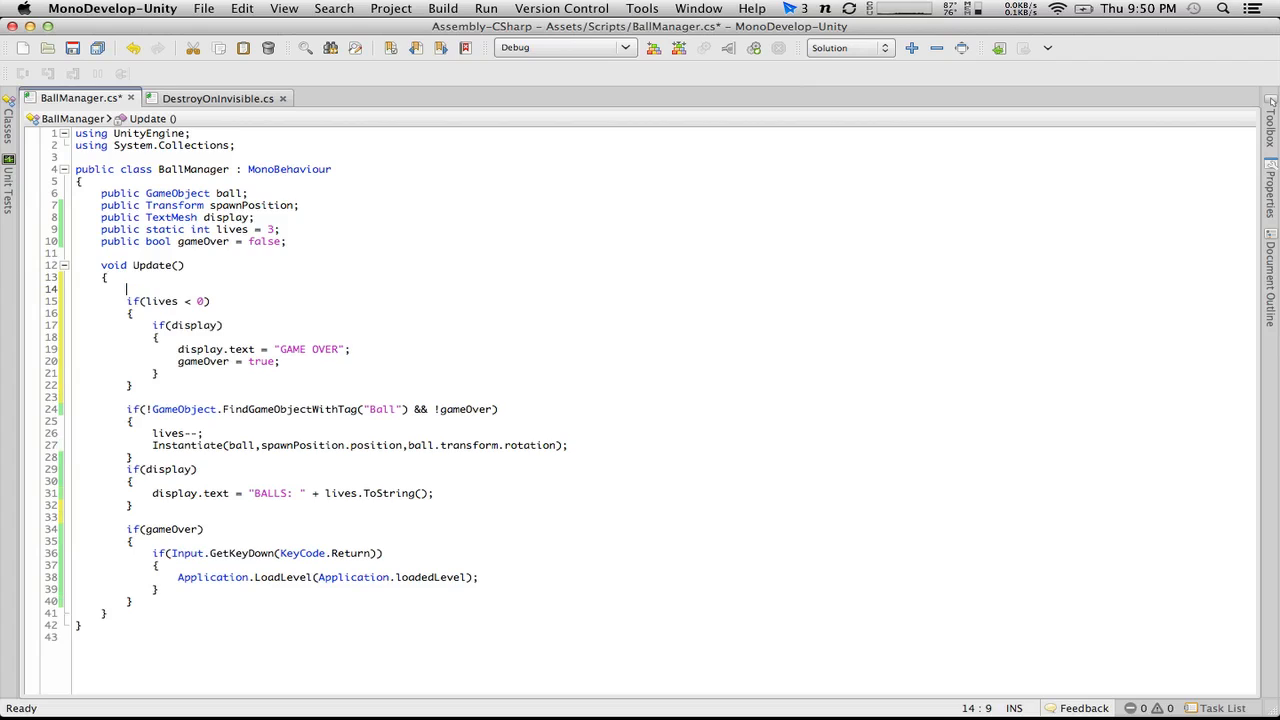
pyautogui.write('//Check for gameover')
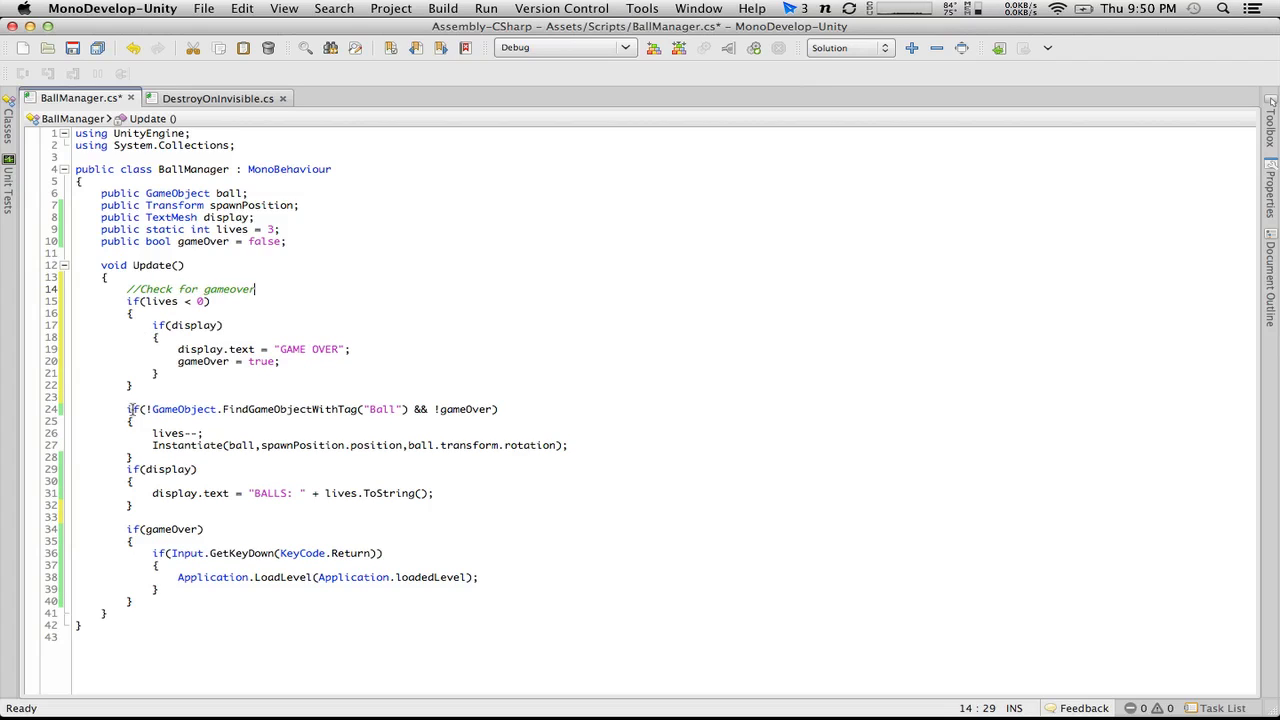
# Step: Add the comment //Ball has drained and game is not over above the FindGameObjectWithTag("Ball") condition
pyautogui.click(146, 400)
pyautogui.press('Return')
pyautogui.write('//')
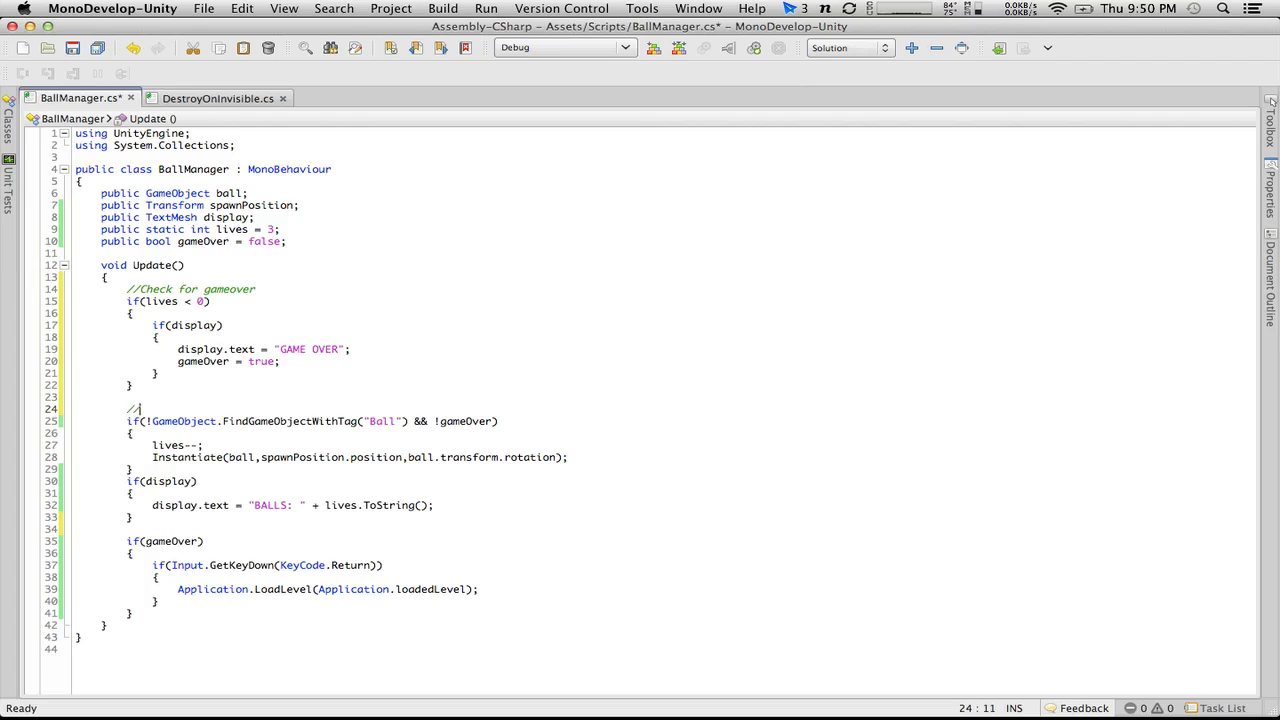
pyautogui.write('Ball ho')
pyautogui.write('s gone')
pyautogui.press('BackSpace')
pyautogui.press('BackSpace')
pyautogui.press('BackSpace')
pyautogui.press('BackSpace')
pyautogui.write('drained and game is not over')
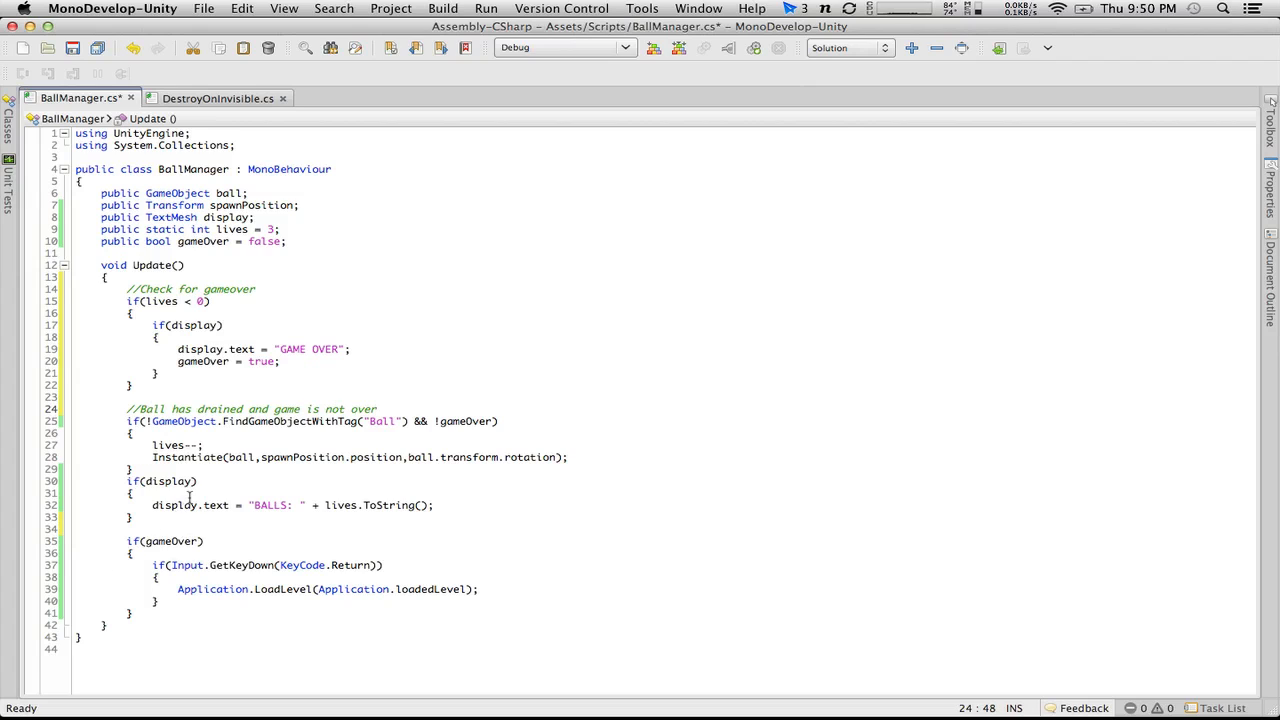
# Step: Insert a blank line and the comment //Update balls remaining above the if(display) block that shows "BALLS: "
pyautogui.click(166, 469)
pyautogui.press('Return')
pyautogui.press('Return')
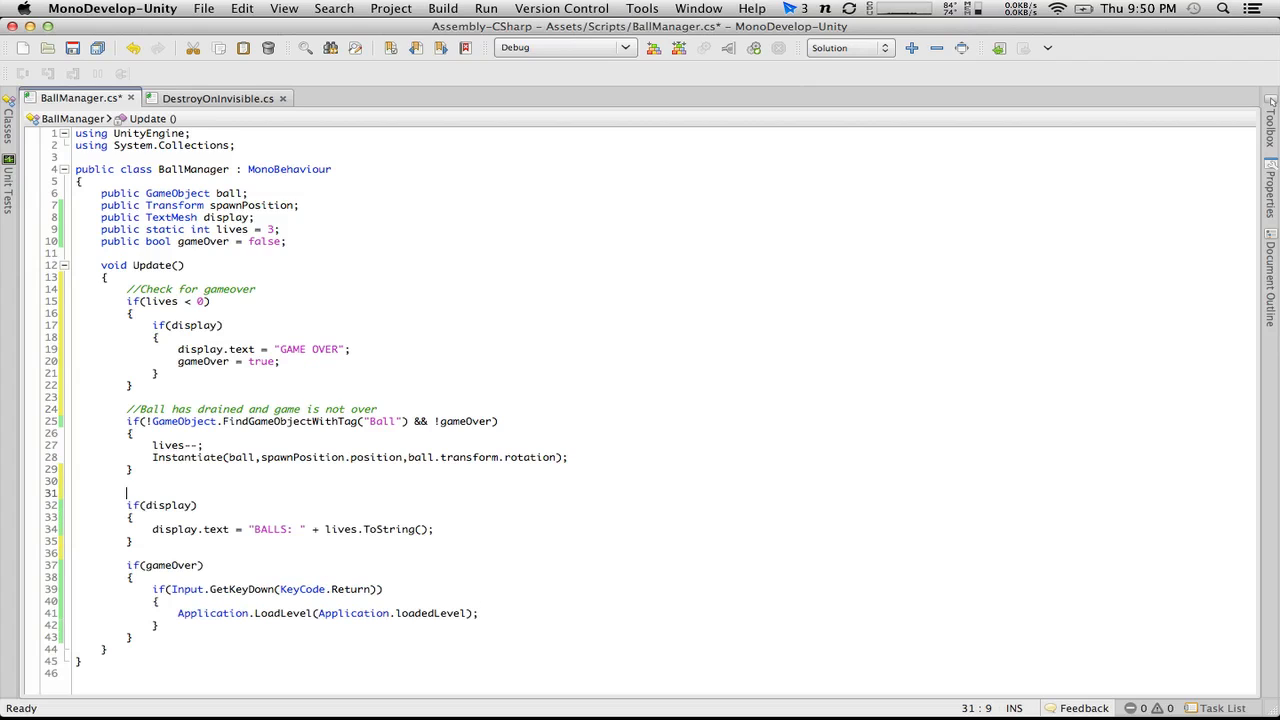
pyautogui.write('//Update balls remaining')
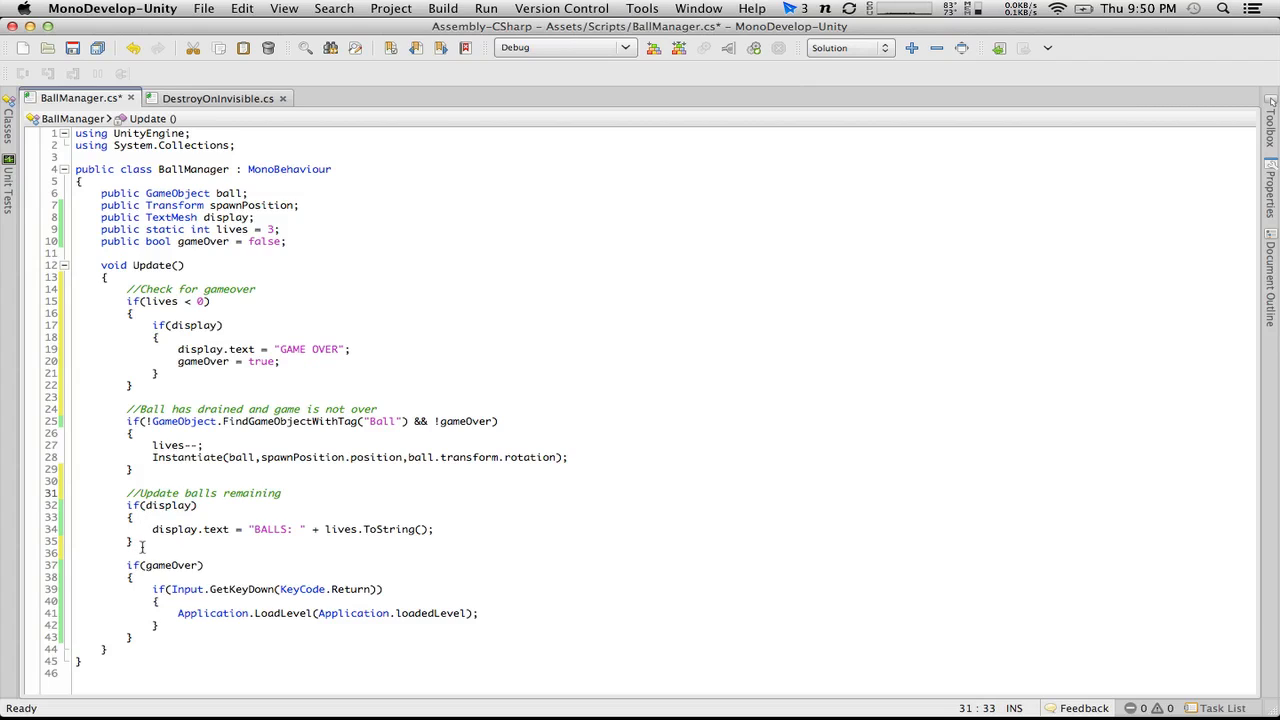
# Step: Add the comment //Reset game with return key if game is over above the if(gameOver) block and save the script
pyautogui.click(141, 553)
pyautogui.press('Return')
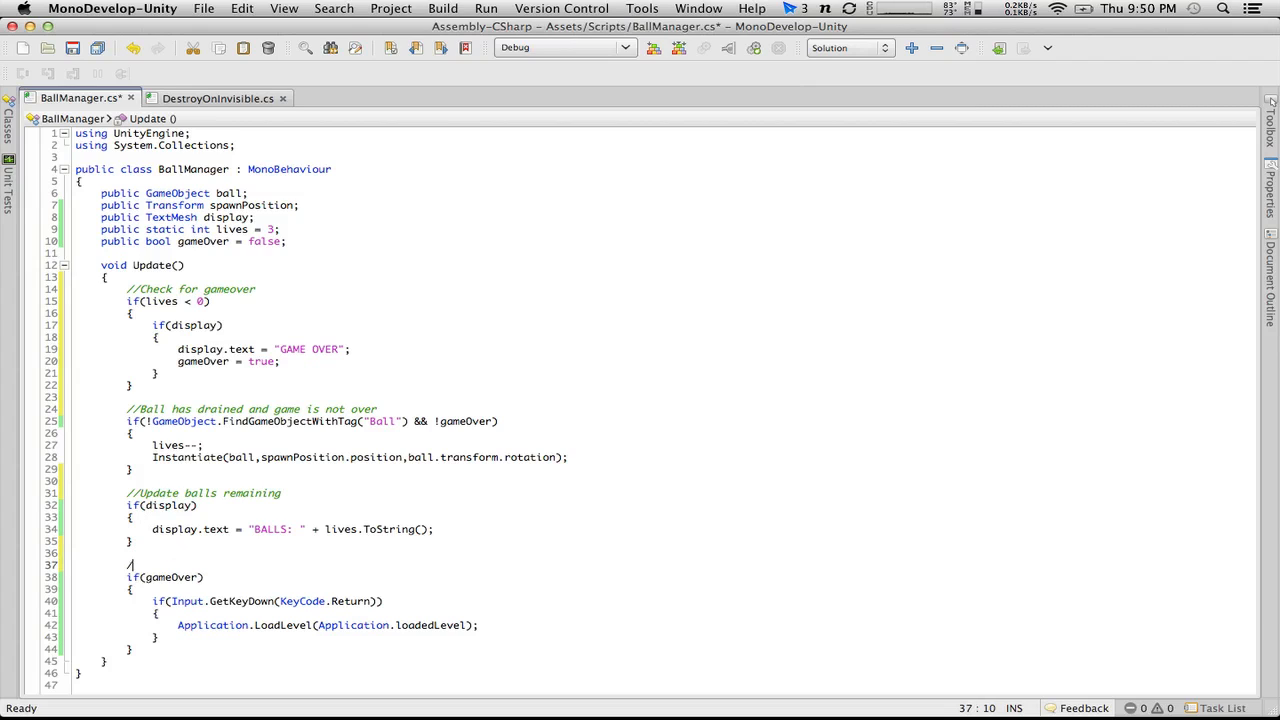
pyautogui.write('//Reset game with return k')
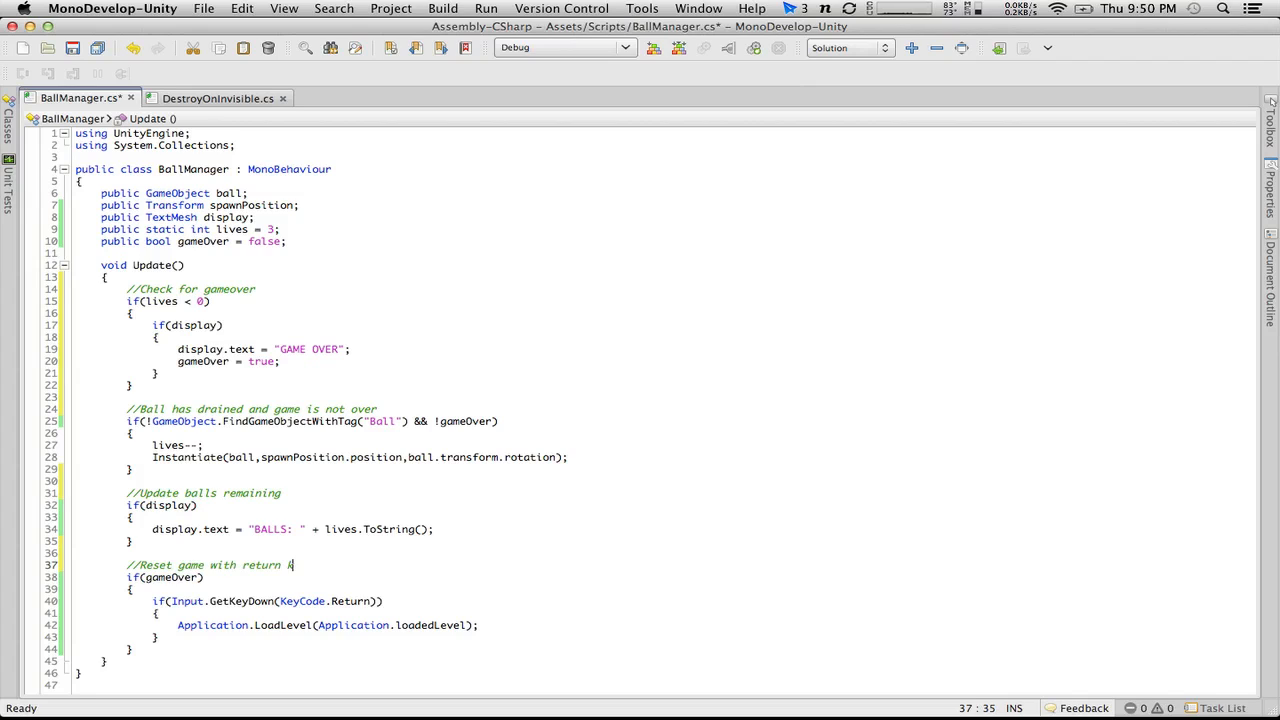
pyautogui.write('ey if game is over')
pyautogui.click(72, 53)
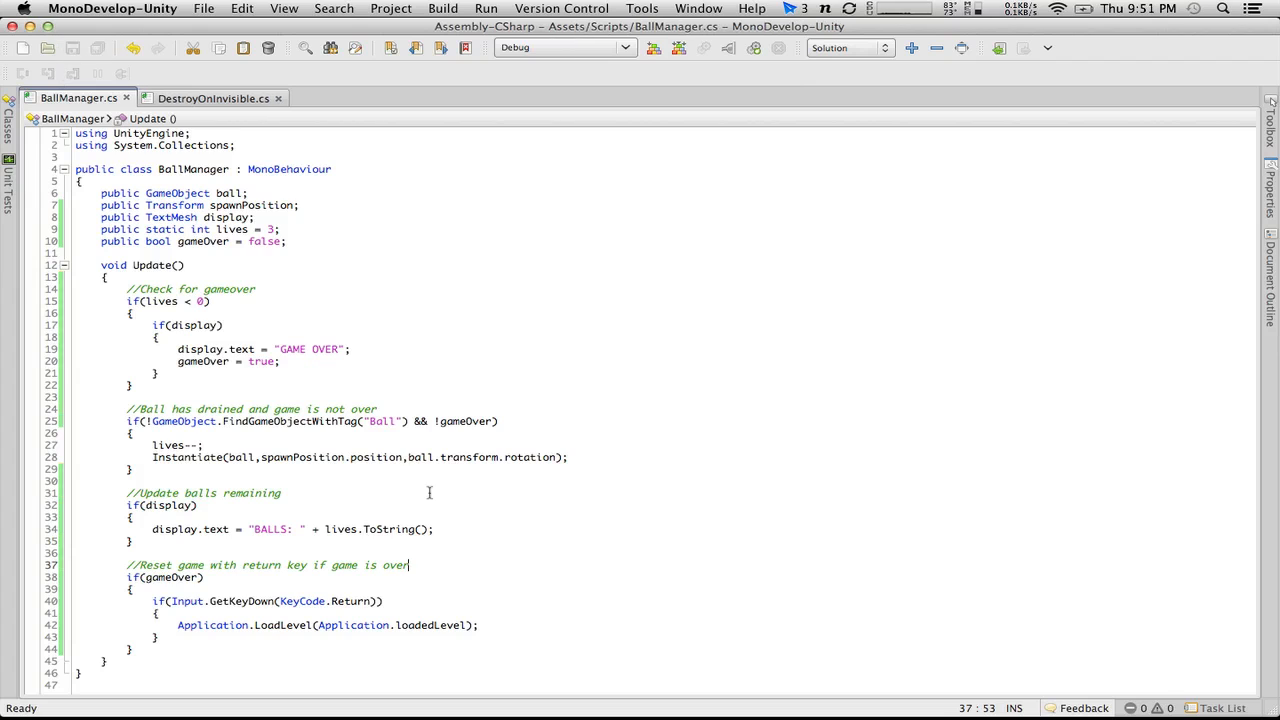
# Step: Switch to Unity and start play mode to test the reordered BallManager logic
pyautogui.press('super+Tab')
pyautogui.click(610, 48)
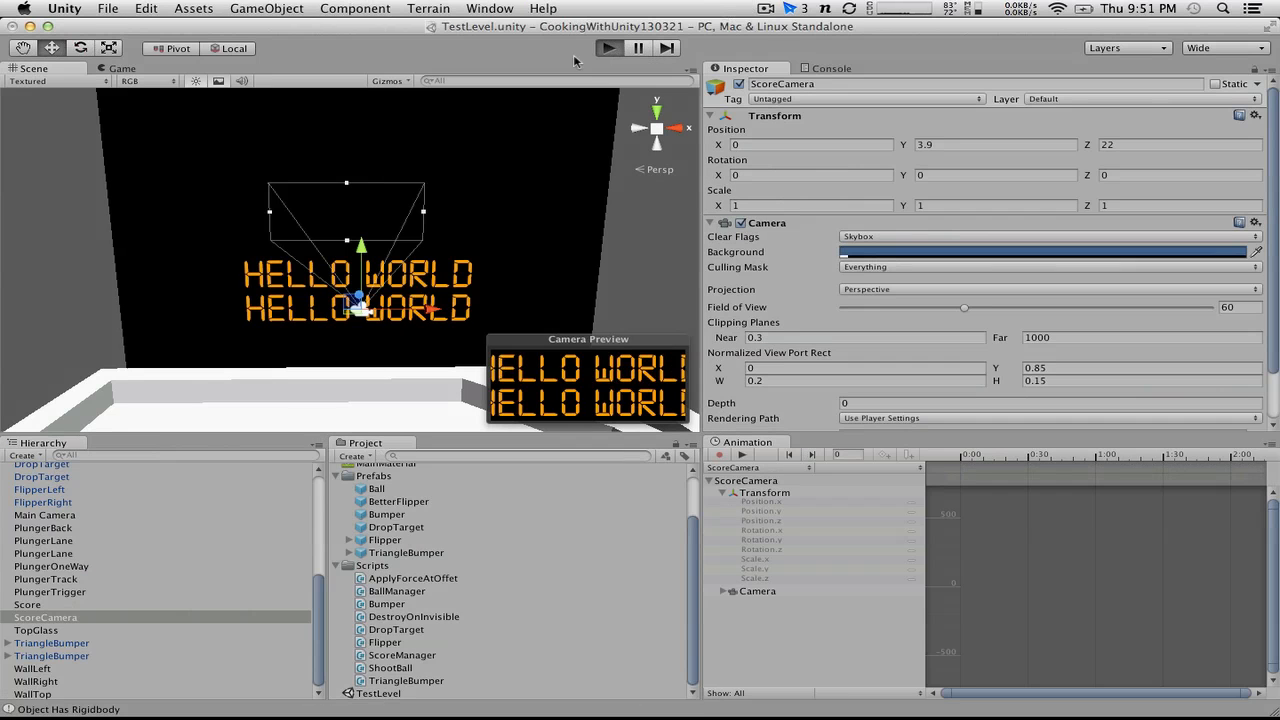
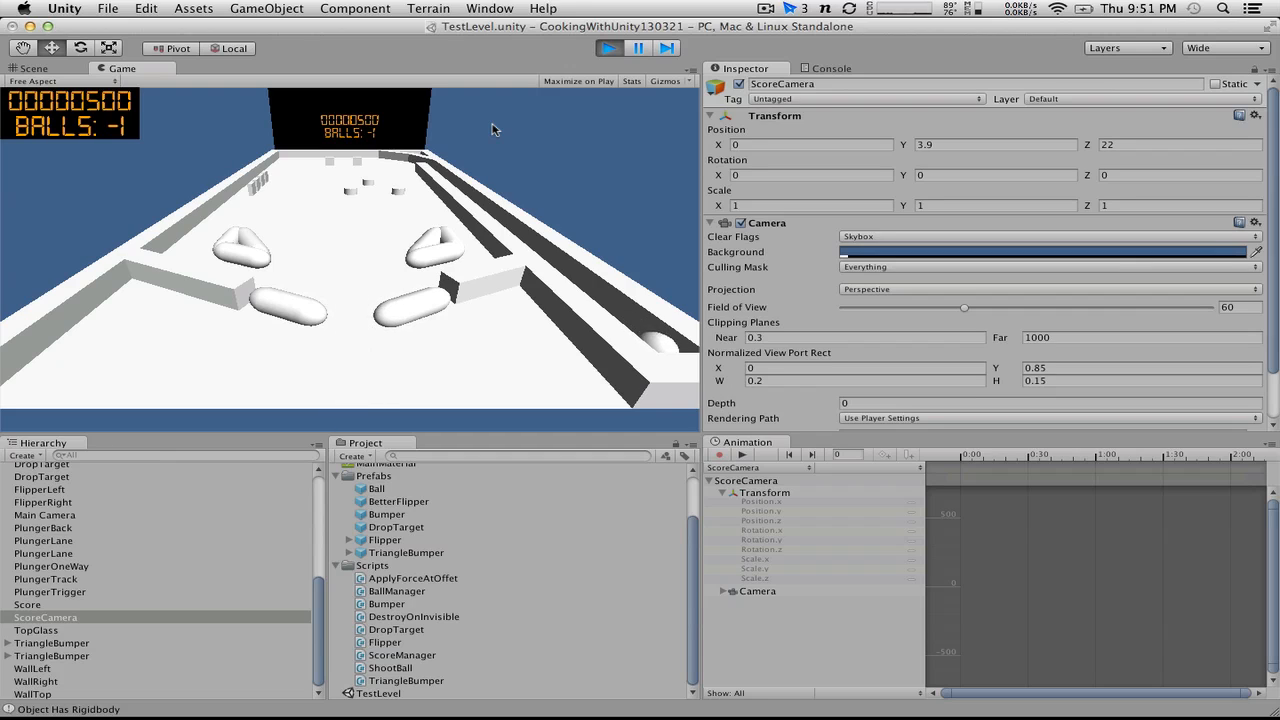
# Step: Play-test the pinball game with the plunger and flippers, checking the out-of-balls behaviour against the BallManager script
pyautogui.press('space')
pyautogui.press('super+Tab')
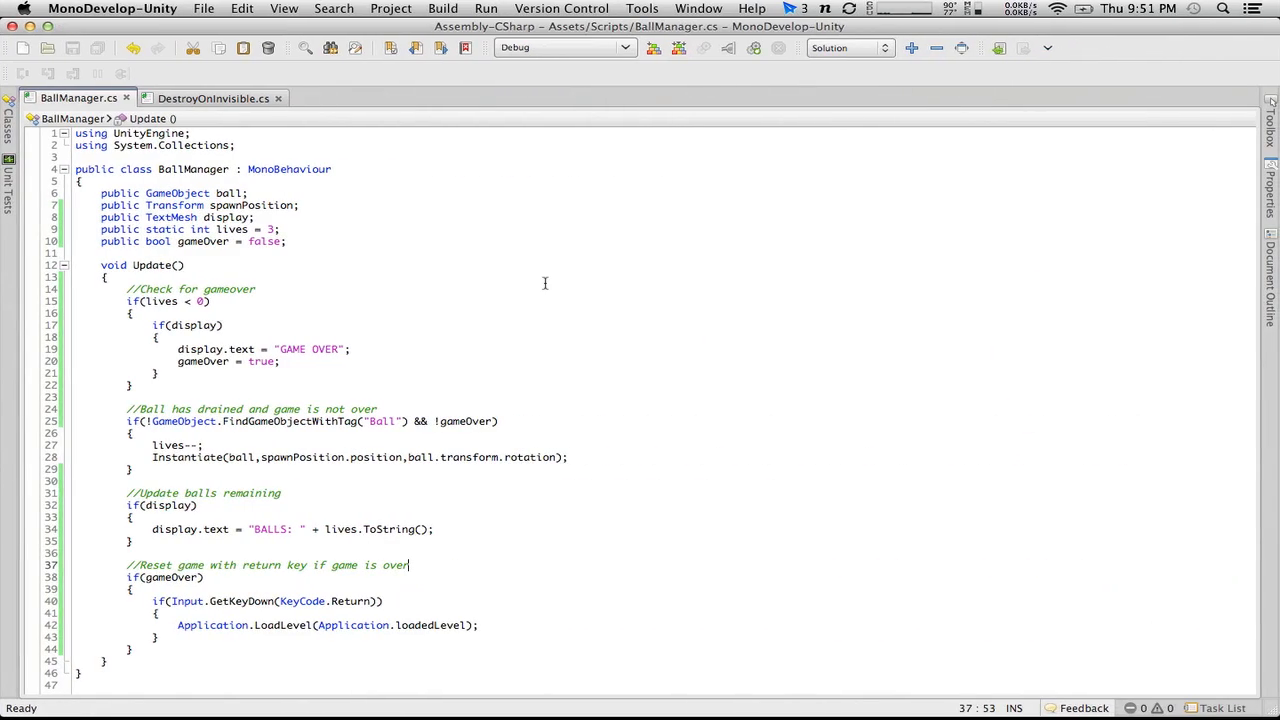
pyautogui.press('super+Tab')
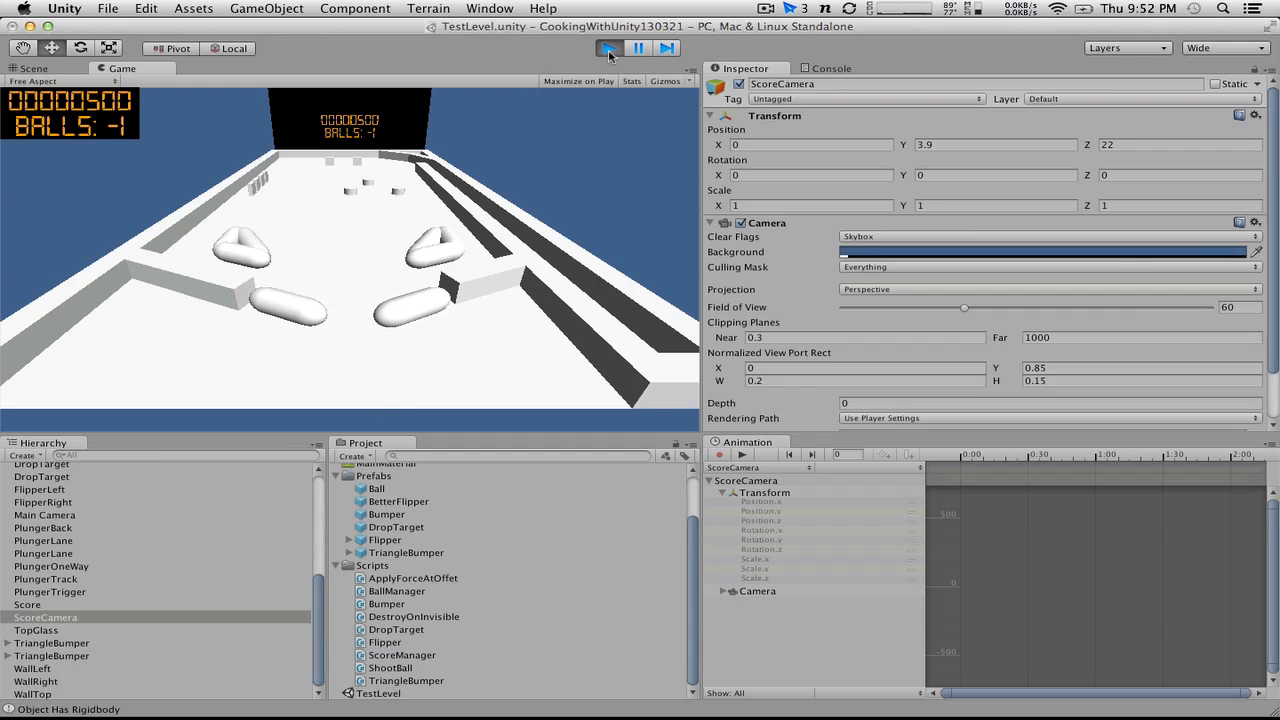
pyautogui.hotkey('ctrl', 'Right')
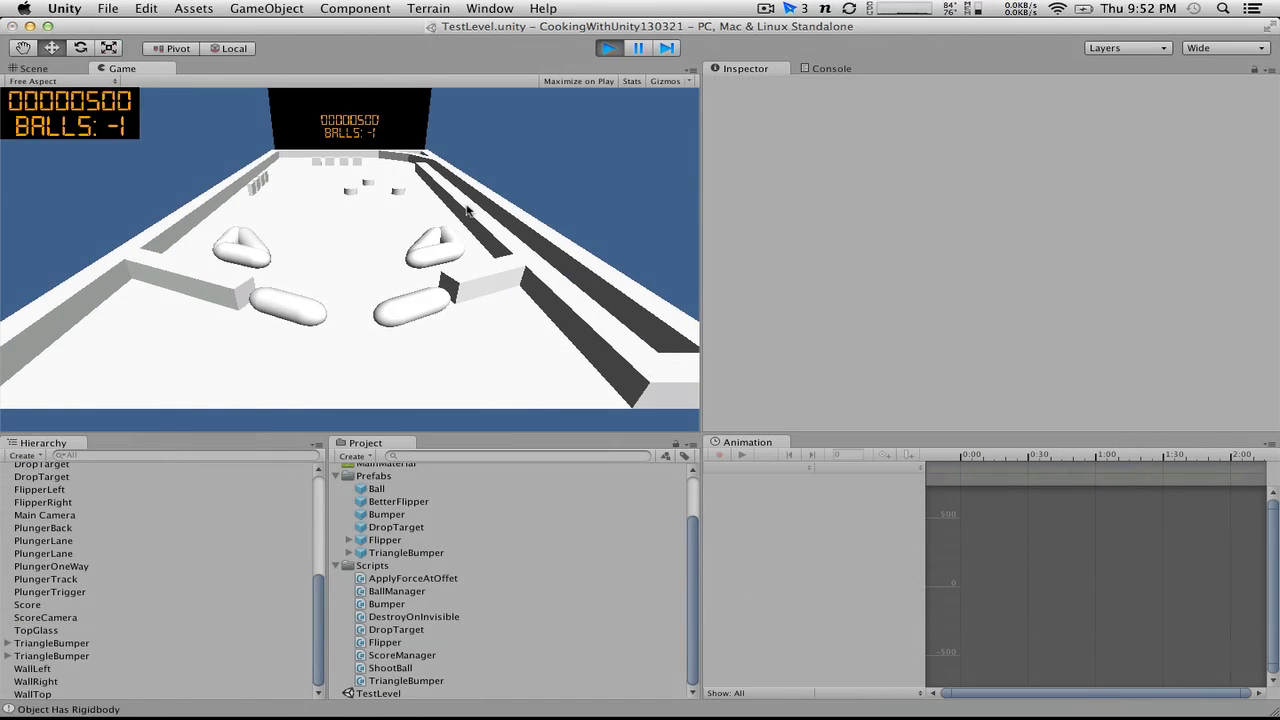
pyautogui.press('Left')
pyautogui.press('Right')
pyautogui.press('Left')
pyautogui.press('Right')
pyautogui.press('Left')
pyautogui.press('Right')
pyautogui.press('Left')
pyautogui.press('Right')
pyautogui.press('Left')
pyautogui.press('Right')
pyautogui.press('Left')
pyautogui.press('Right')
# Step: In BallManager.cs, remove the static modifier from the lives declaration and save the script
pyautogui.press('super+Tab')
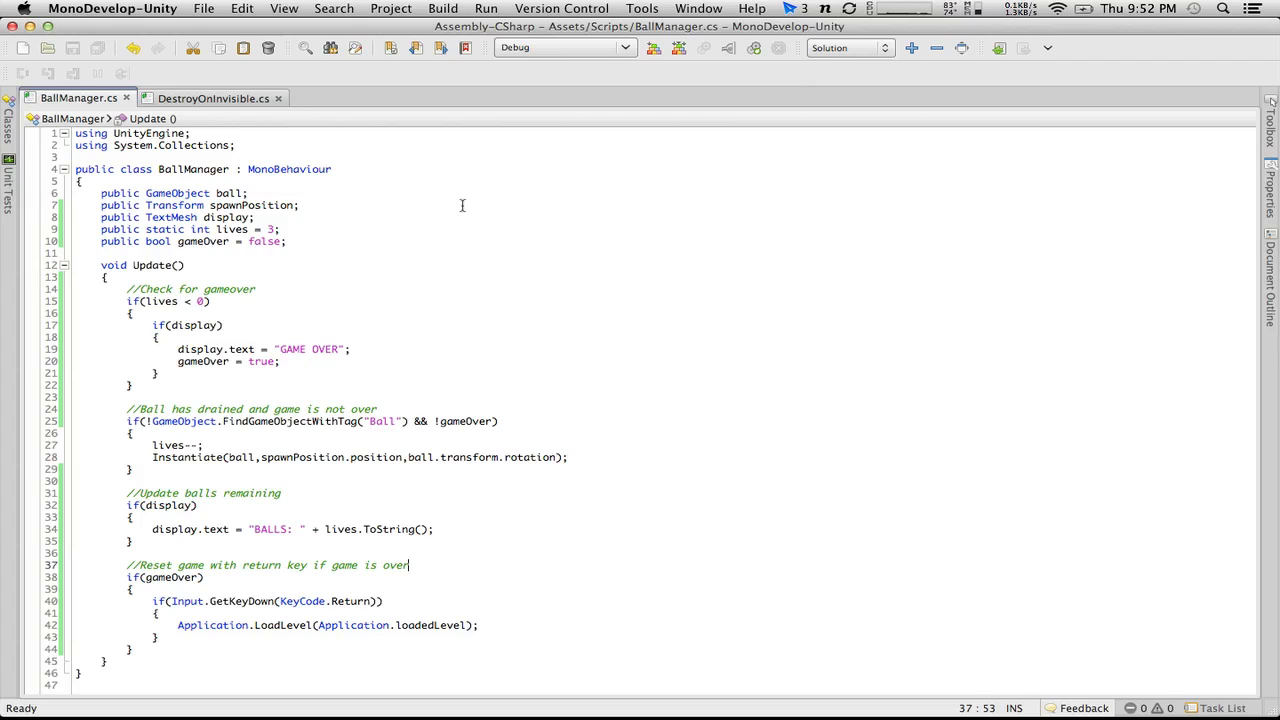
pyautogui.click(258, 613)
pyautogui.click(190, 229)
pyautogui.press('BackSpace')
pyautogui.press('BackSpace')
pyautogui.press('BackSpace')
pyautogui.press('BackSpace')
pyautogui.press('BackSpace')
pyautogui.press('BackSpace')
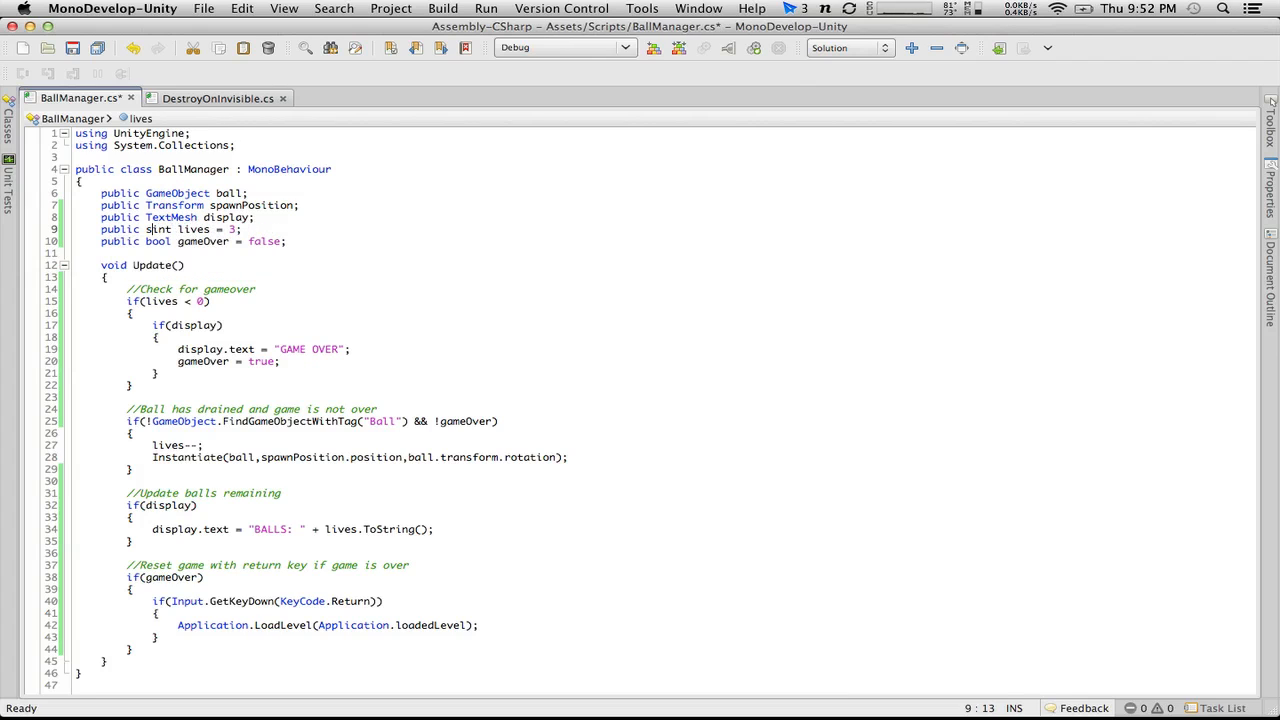
pyautogui.press('BackSpace')
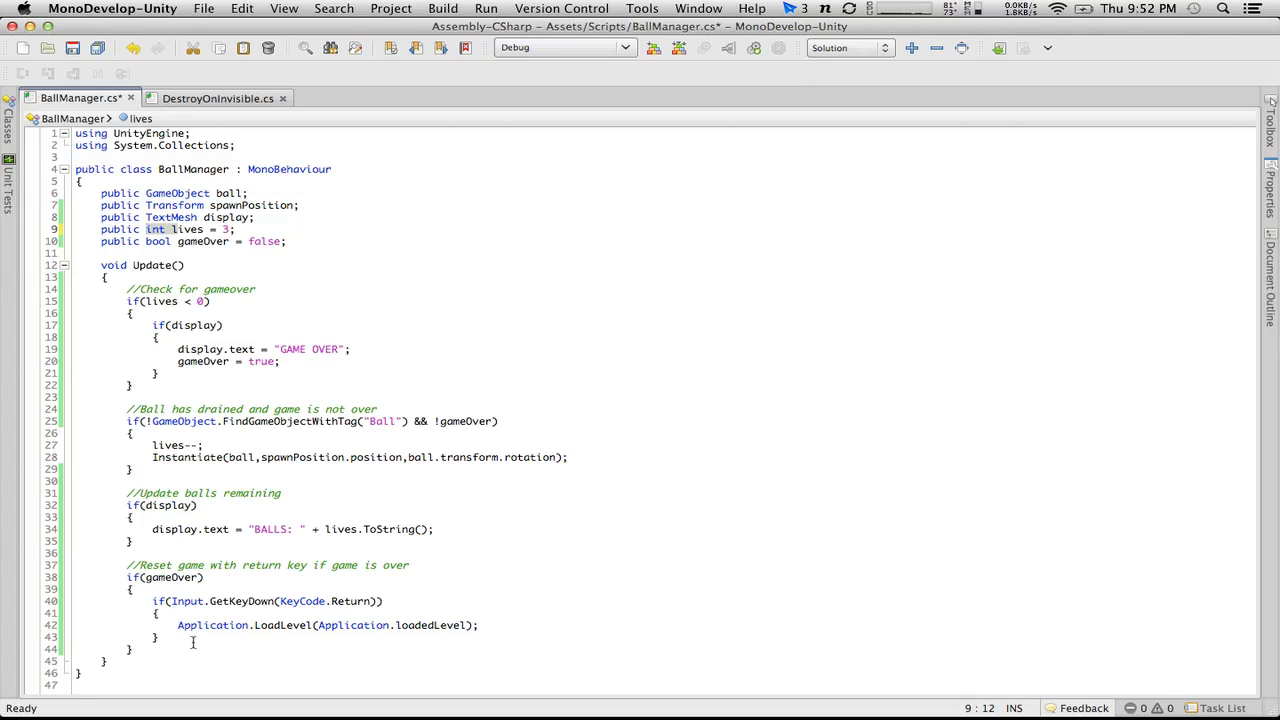
pyautogui.click(165, 241)
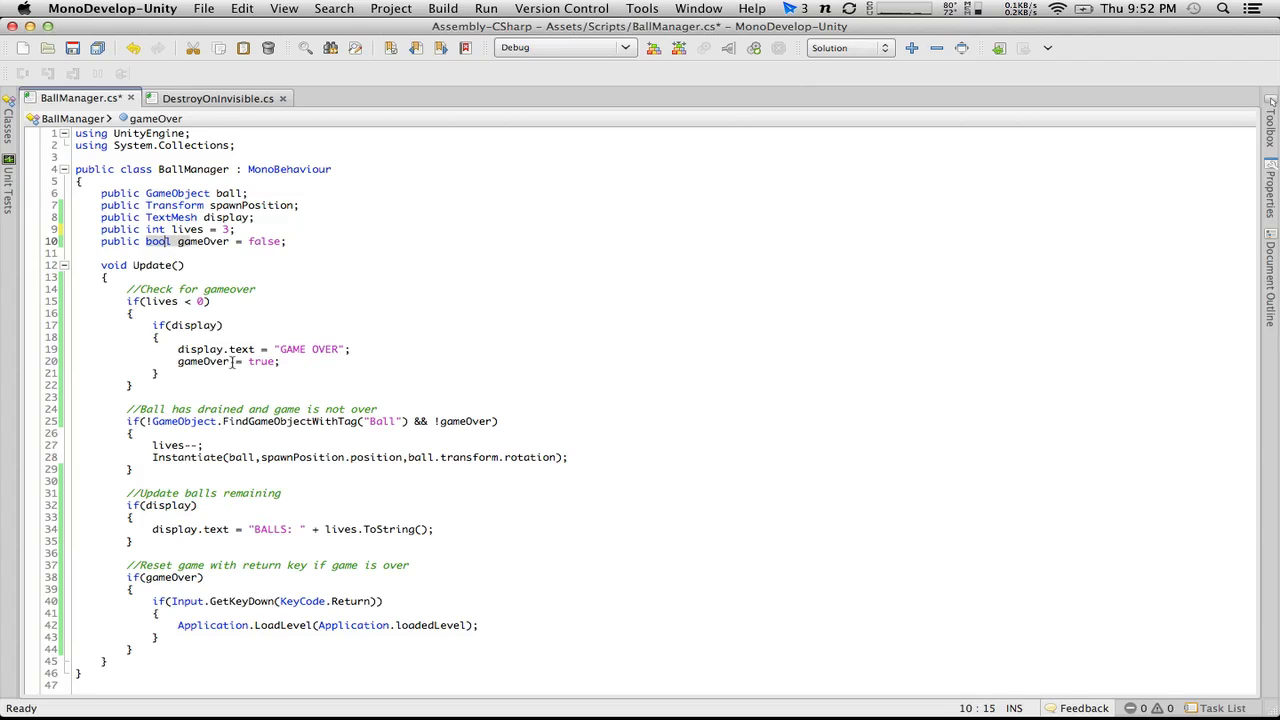
pyautogui.click(72, 47)
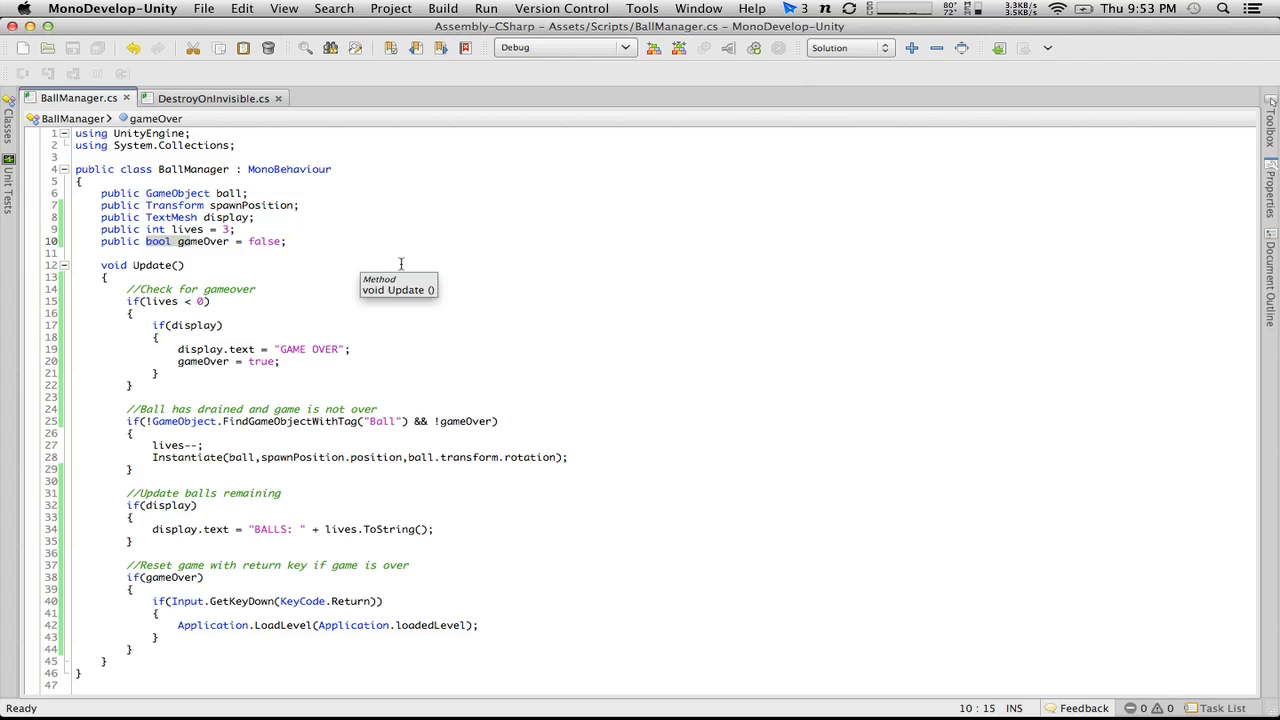
# Step: Switch to Unity and restart play mode to test the game with the non-static lives variable
pyautogui.press('super+Tab')
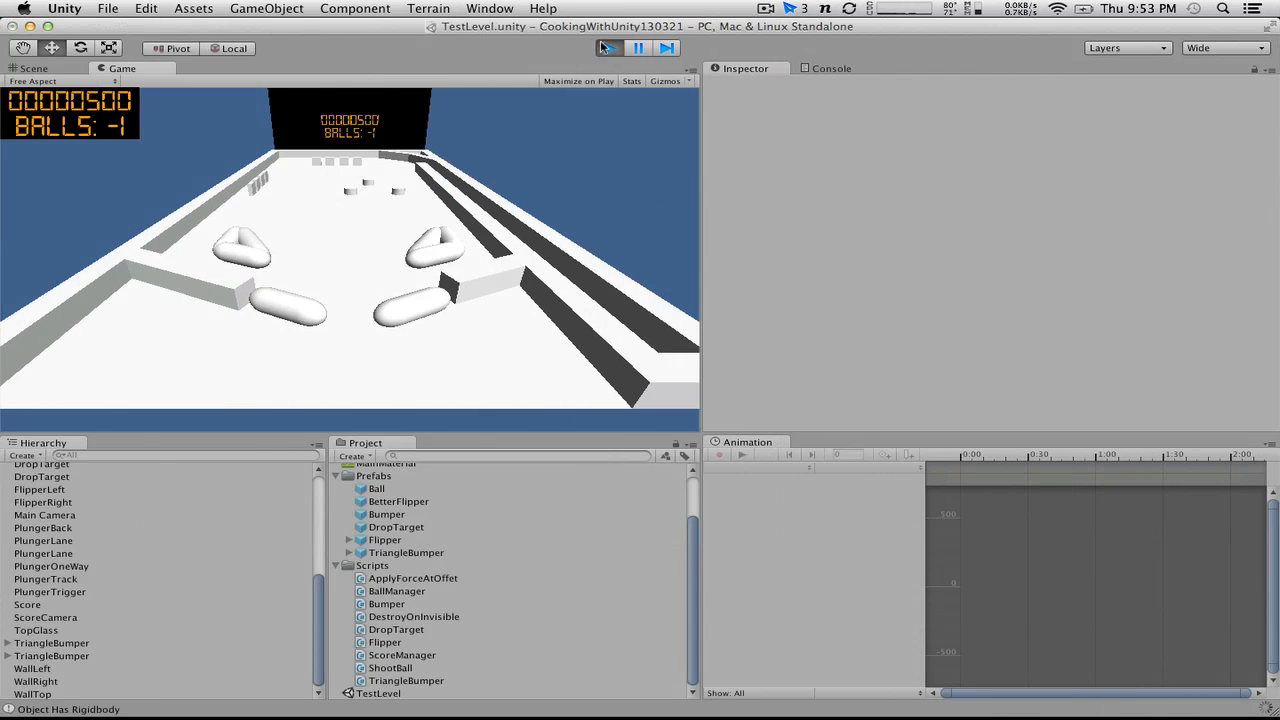
pyautogui.click(608, 48)
pyautogui.click(608, 48)
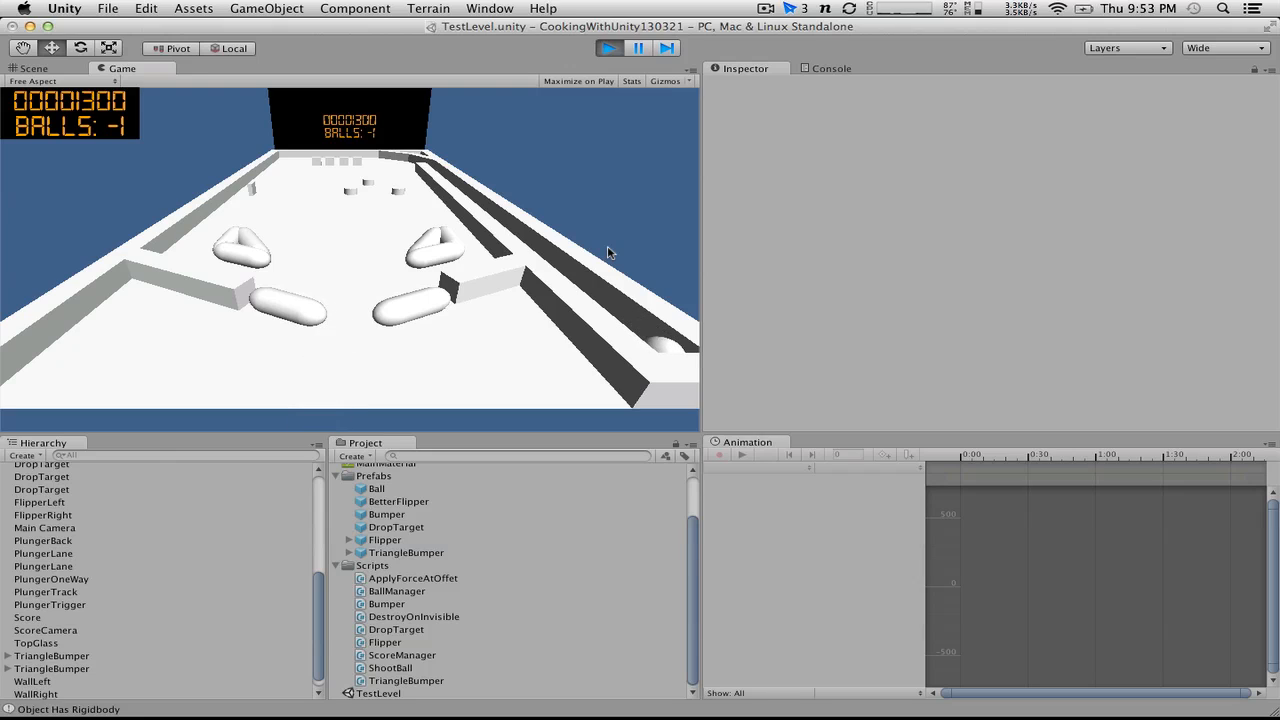
pyautogui.click(608, 253)
# Step: Open ShootBall.cs from an "Object Has Rigidbody" console entry and delete both Debug.Log lines in OnTriggerEnter
pyautogui.click(828, 68)
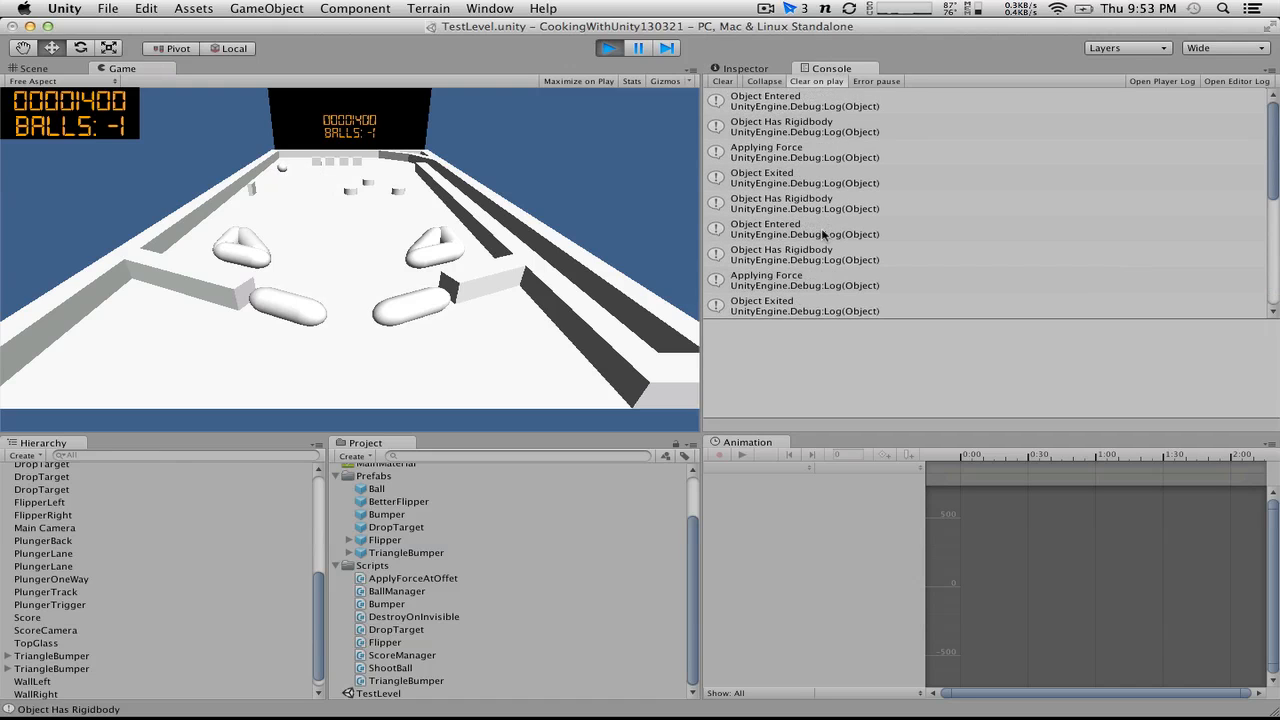
pyautogui.doubleClick(789, 216)
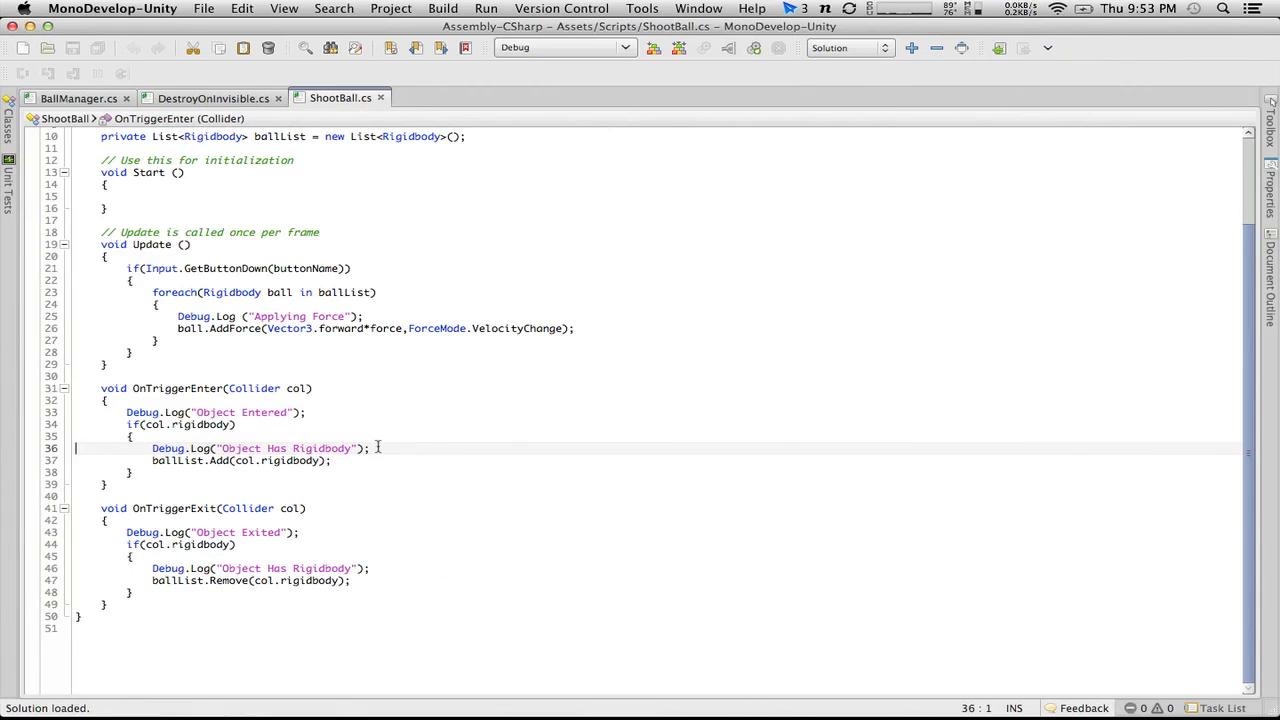
pyautogui.moveTo(378, 447); pyautogui.dragTo(40, 446)
pyautogui.press('BackSpace')
pyautogui.press('BackSpace')
pyautogui.moveTo(316, 410); pyautogui.dragTo(3, 413)
# Step: Delete the remaining Debug.Log lines from Update and OnTriggerExit in ShootBall.cs and save the script
pyautogui.press('BackSpace')
pyautogui.press('BackSpace')
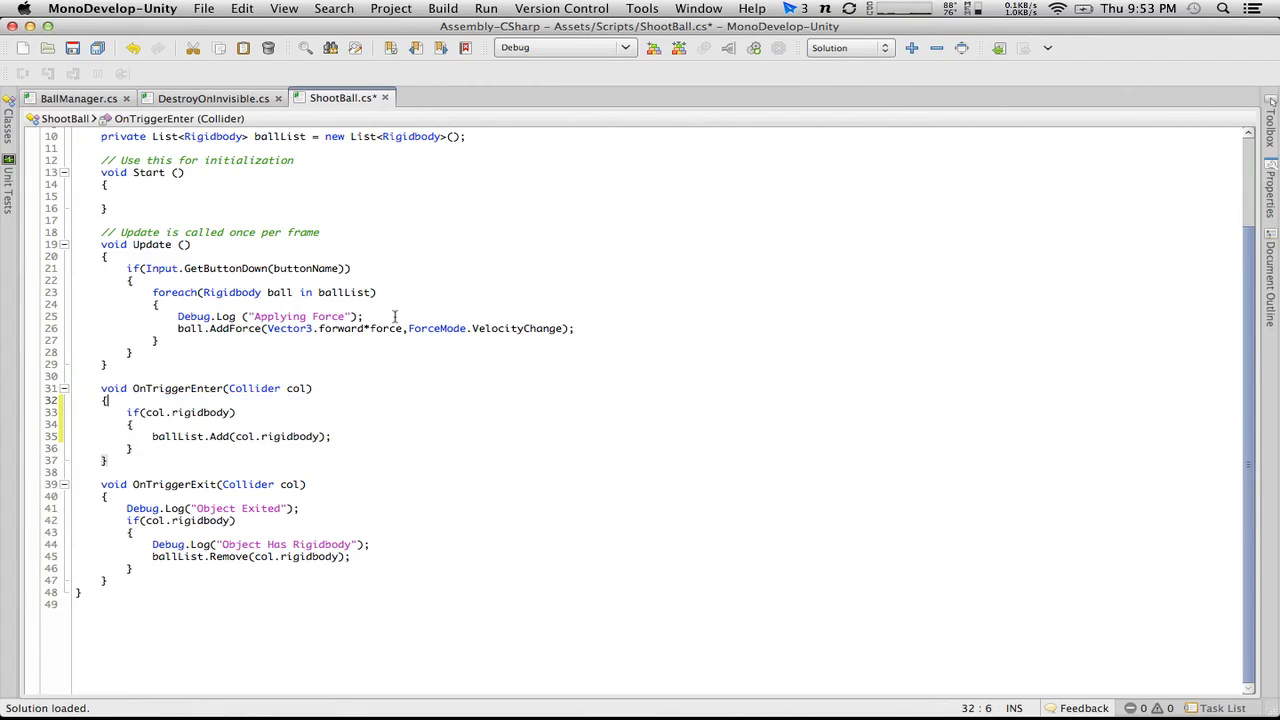
pyautogui.moveTo(395, 316); pyautogui.dragTo(160, 304)
pyautogui.press('BackSpace')
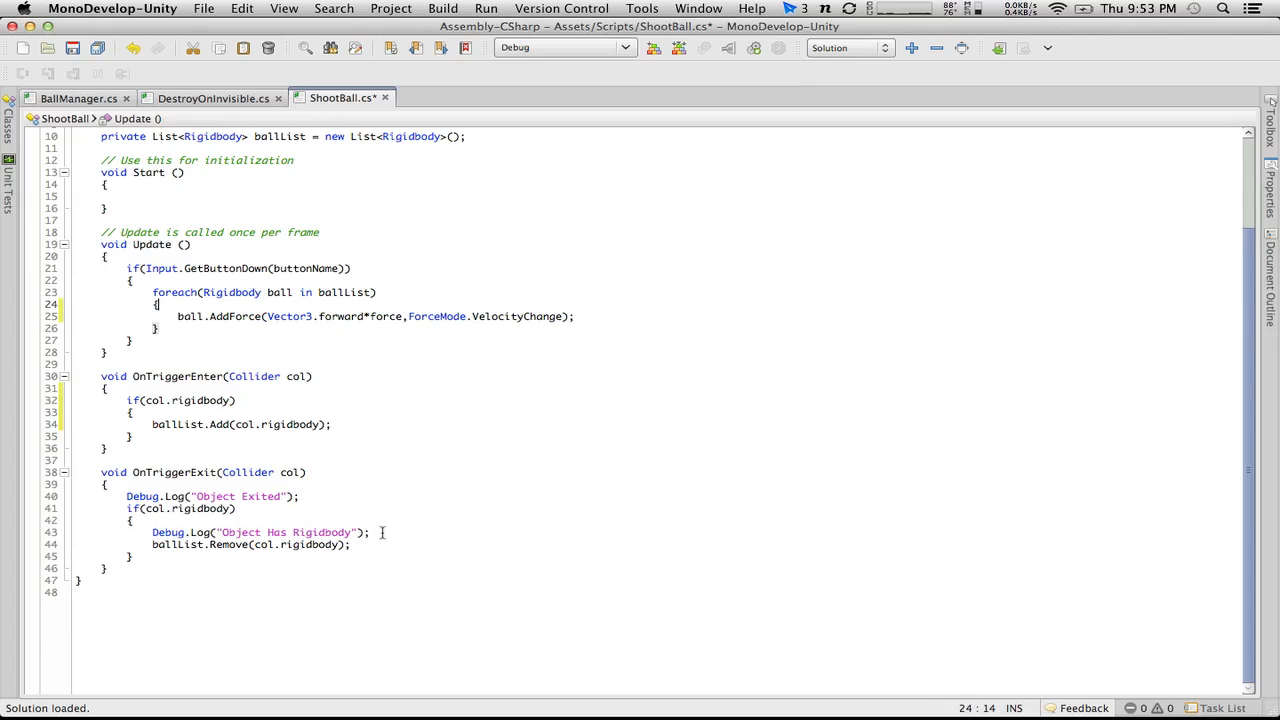
pyautogui.moveTo(381, 533); pyautogui.dragTo(134, 521)
pyautogui.press('BackSpace')
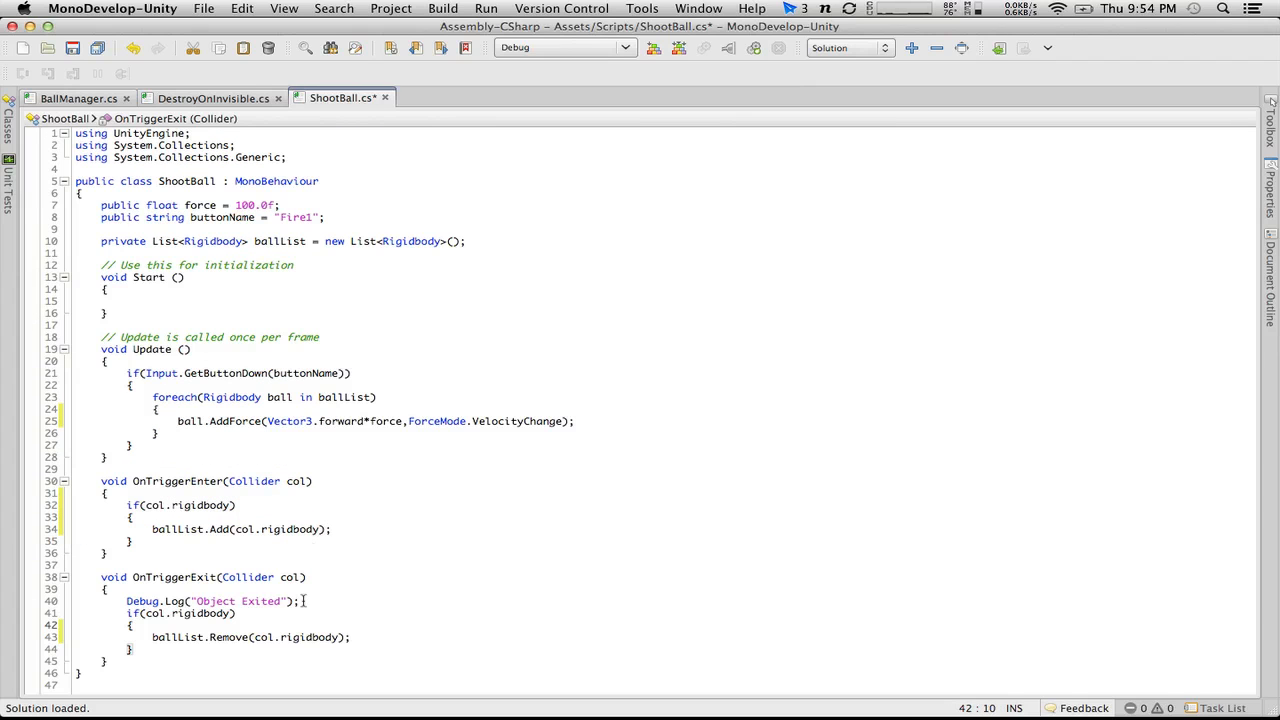
pyautogui.moveTo(304, 600); pyautogui.dragTo(2, 607)
pyautogui.click(300, 601)
pyautogui.moveTo(318, 602); pyautogui.dragTo(54, 601)
pyautogui.press('BackSpace')
pyautogui.press('BackSpace')
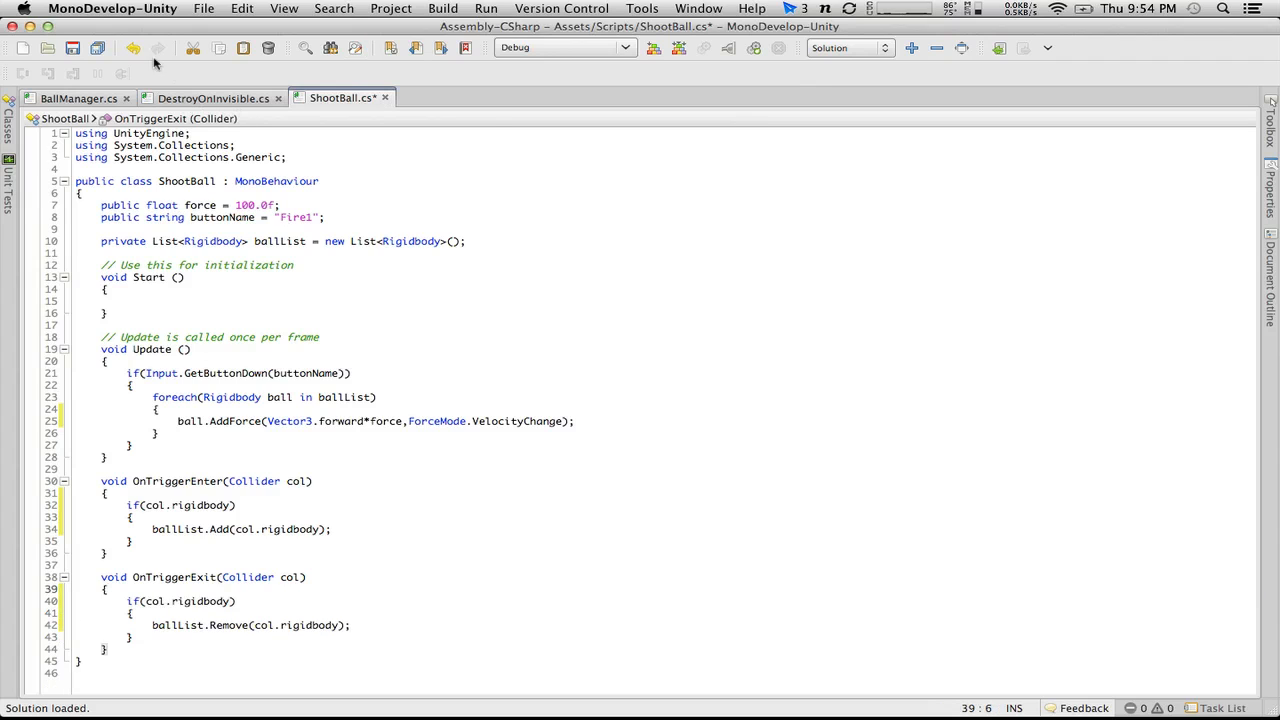
pyautogui.click(72, 48)
pyautogui.rightClick(345, 333)
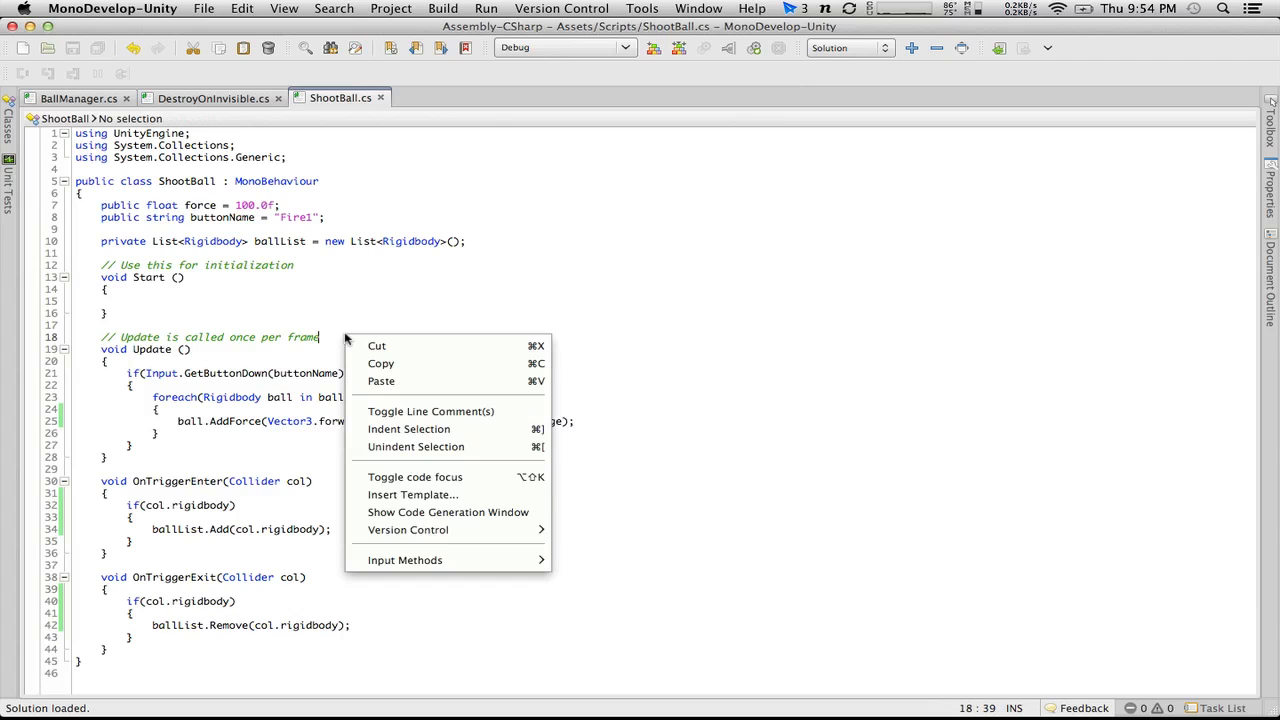
pyautogui.click(300, 276)
# Step: Return to BallManager.cs, then switch to Unity and briefly rerun the game before stopping play mode
pyautogui.click(207, 95)
pyautogui.click(87, 104)
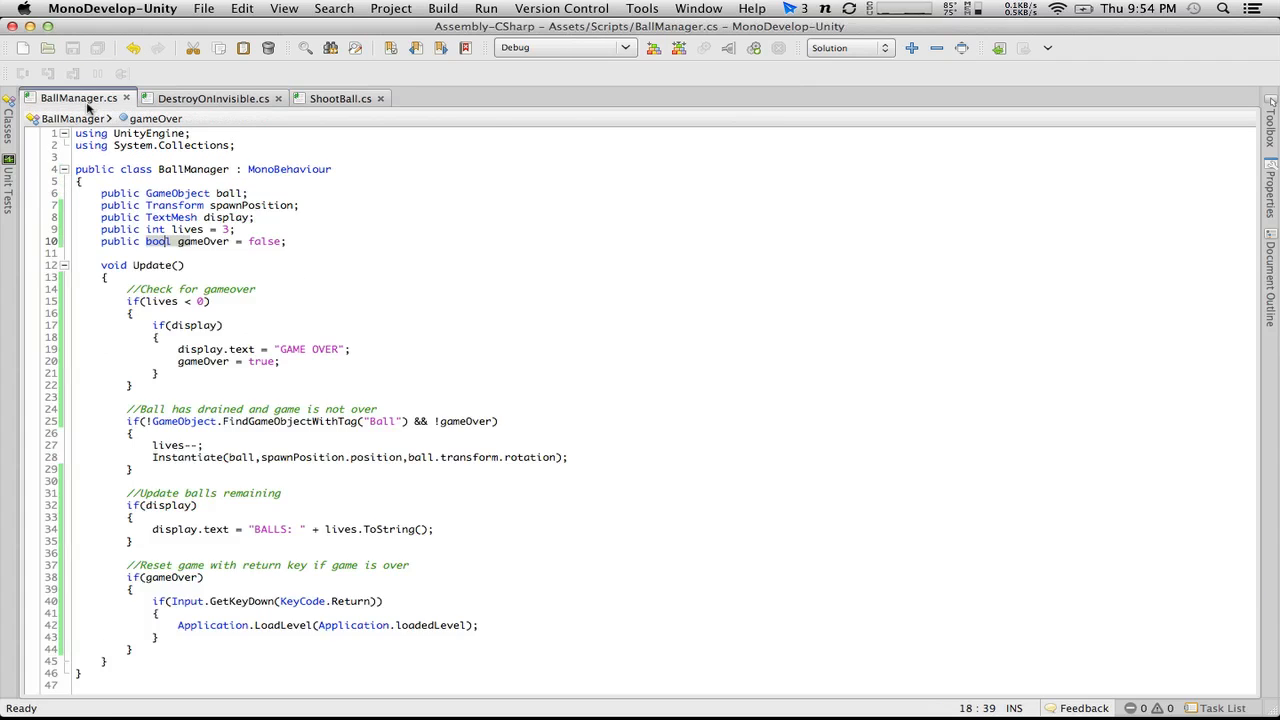
pyautogui.hotkey('ctrl', 'Left')
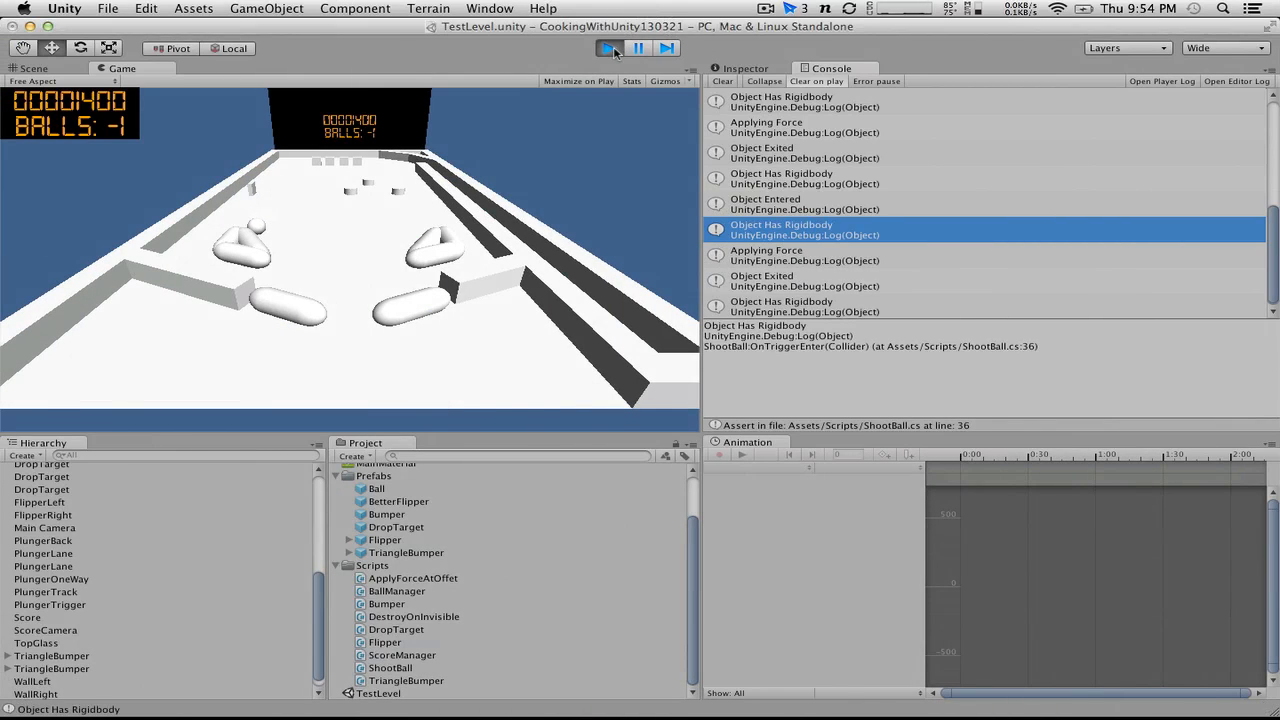
pyautogui.click(610, 47)
pyautogui.click(610, 47)
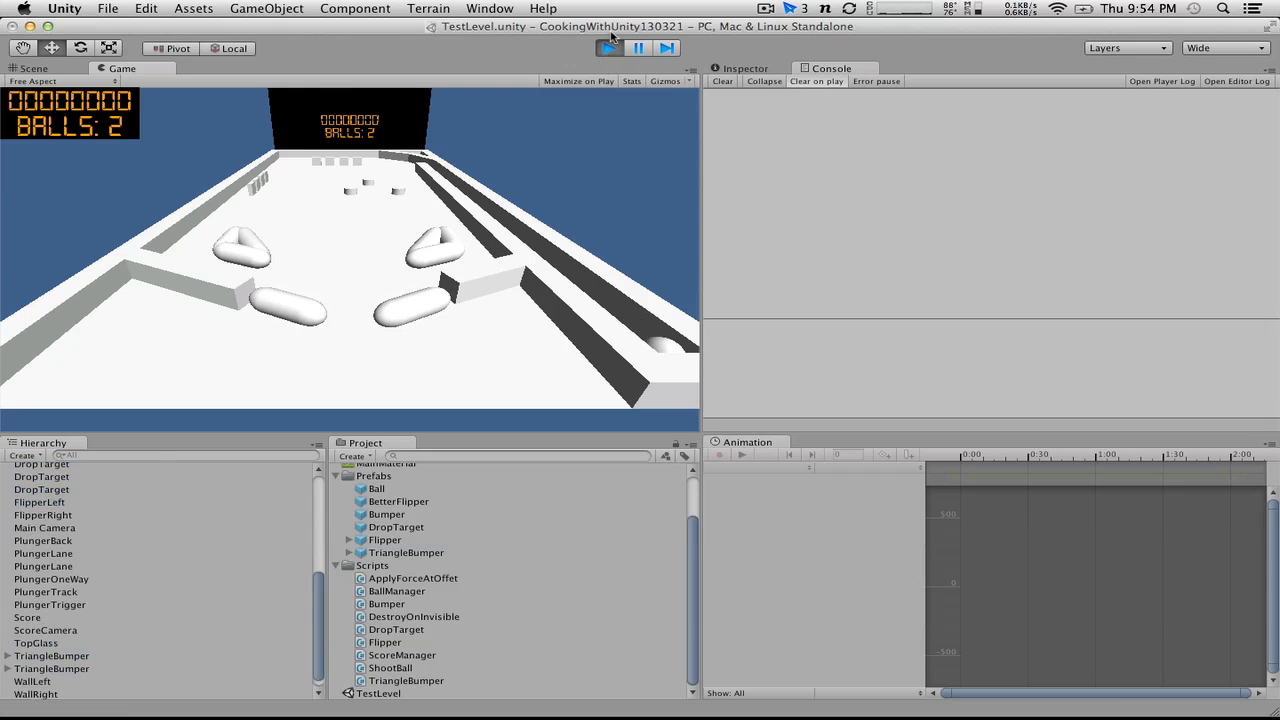
pyautogui.click(611, 51)
# Step: Review the nested if(display) condition in BallManager.cs and inspect the $BallManager object's script references in Unity
pyautogui.hotkey('ctrl', 'Right')
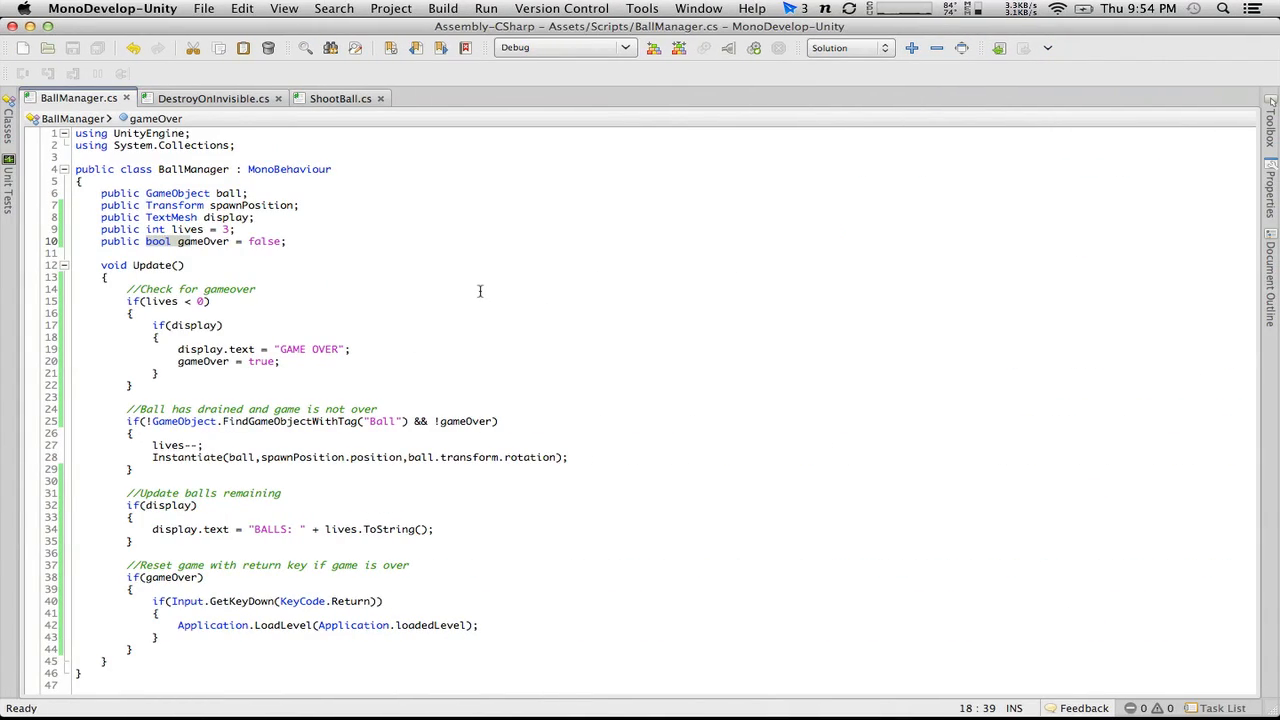
pyautogui.moveTo(149, 303); pyautogui.dragTo(224, 325)
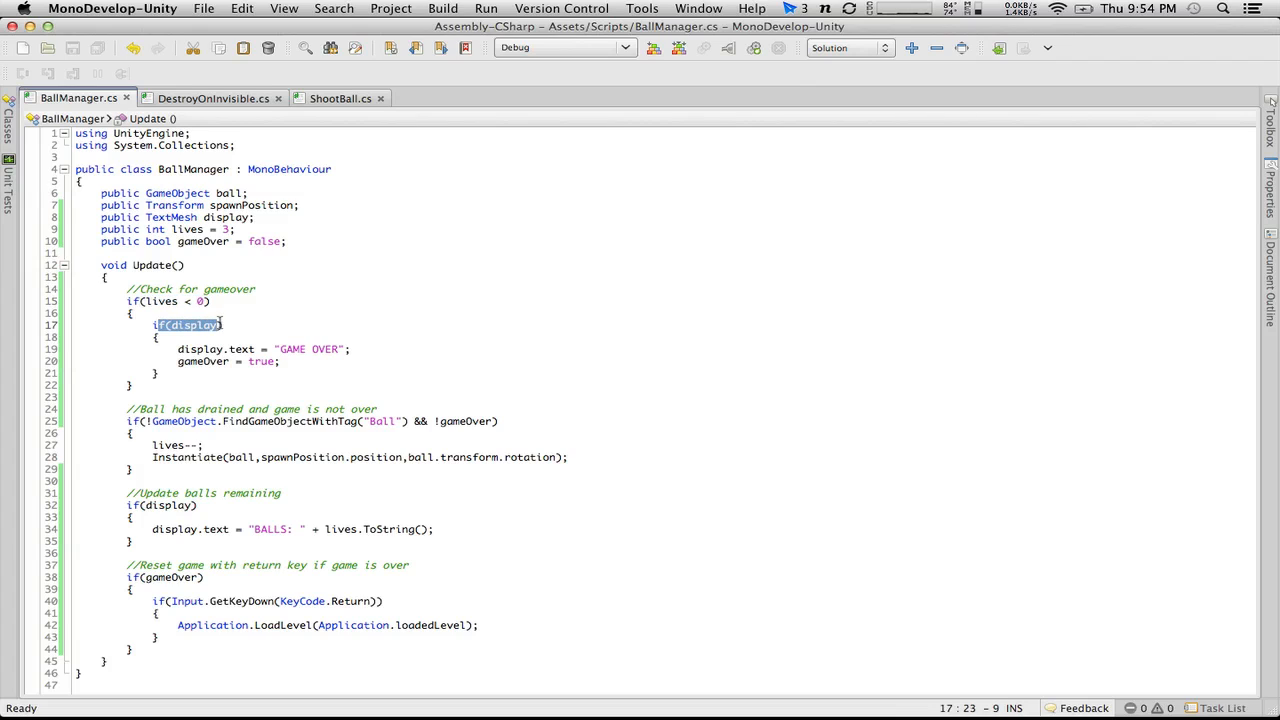
pyautogui.click(242, 325)
pyautogui.press('super+Tab')
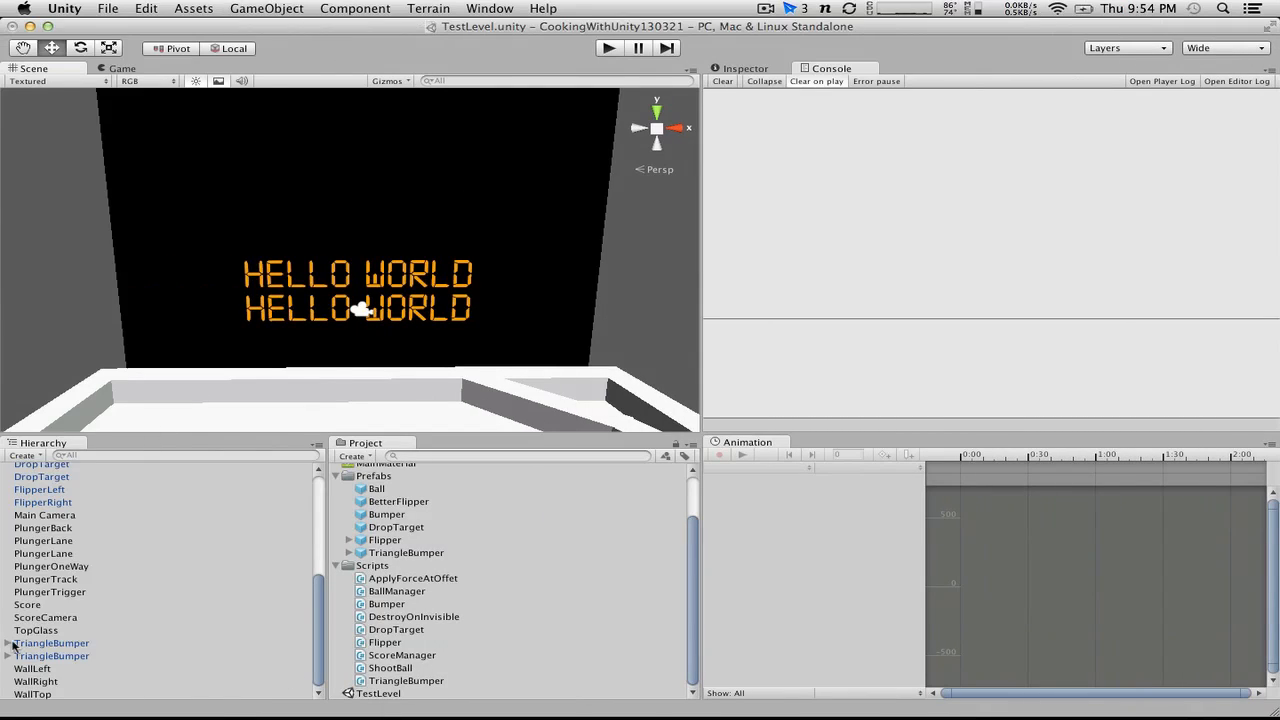
pyautogui.scroll(5, 14, 641)
pyautogui.click(44, 470)
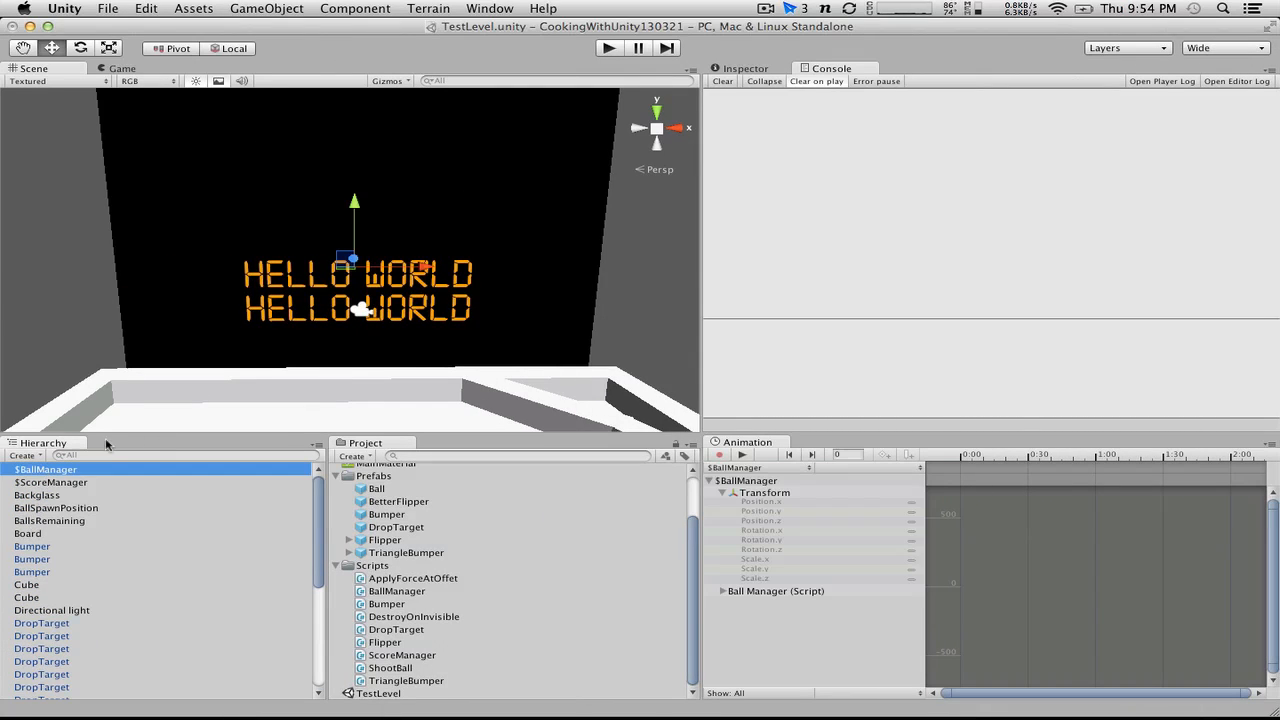
pyautogui.click(745, 69)
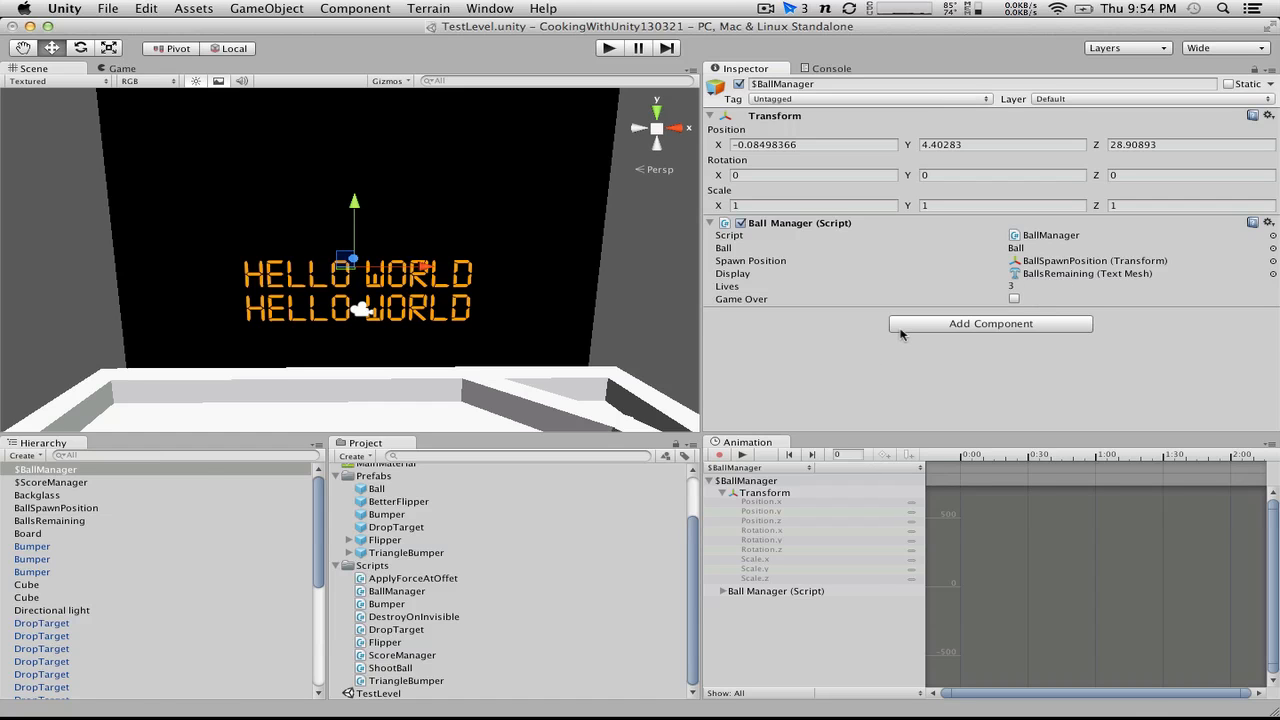
# Step: In BallManager.cs, add Debug.Log ("Gameover (display)"); above the "GAME OVER" text assignment and save the script
pyautogui.hotkey('ctrl', 'Right')
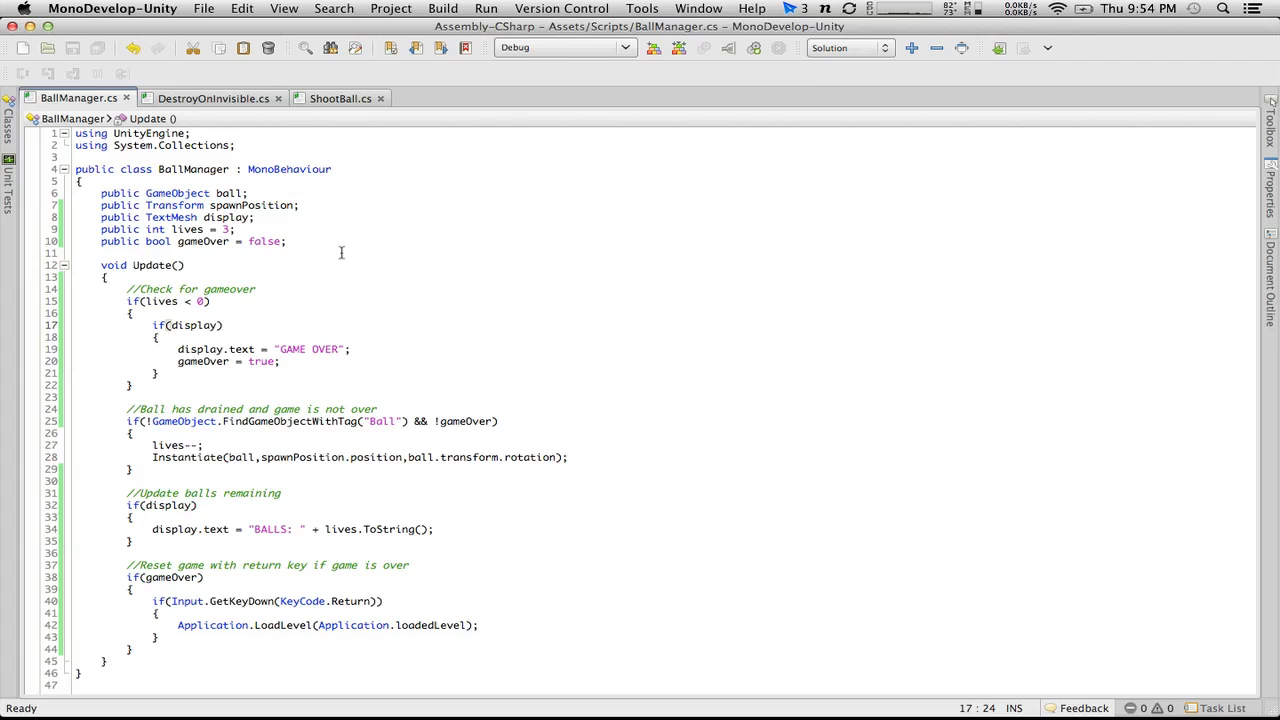
pyautogui.click(212, 337)
pyautogui.press('Return')
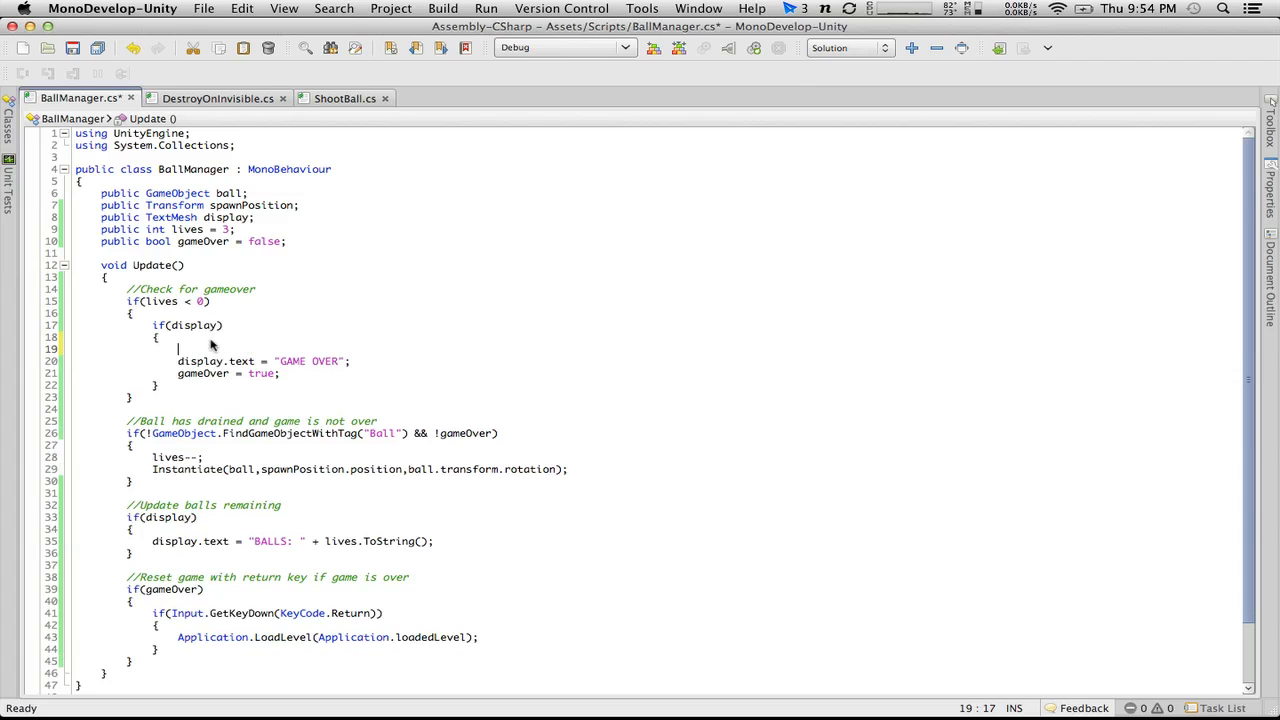
pyautogui.write('Debug.Lob')
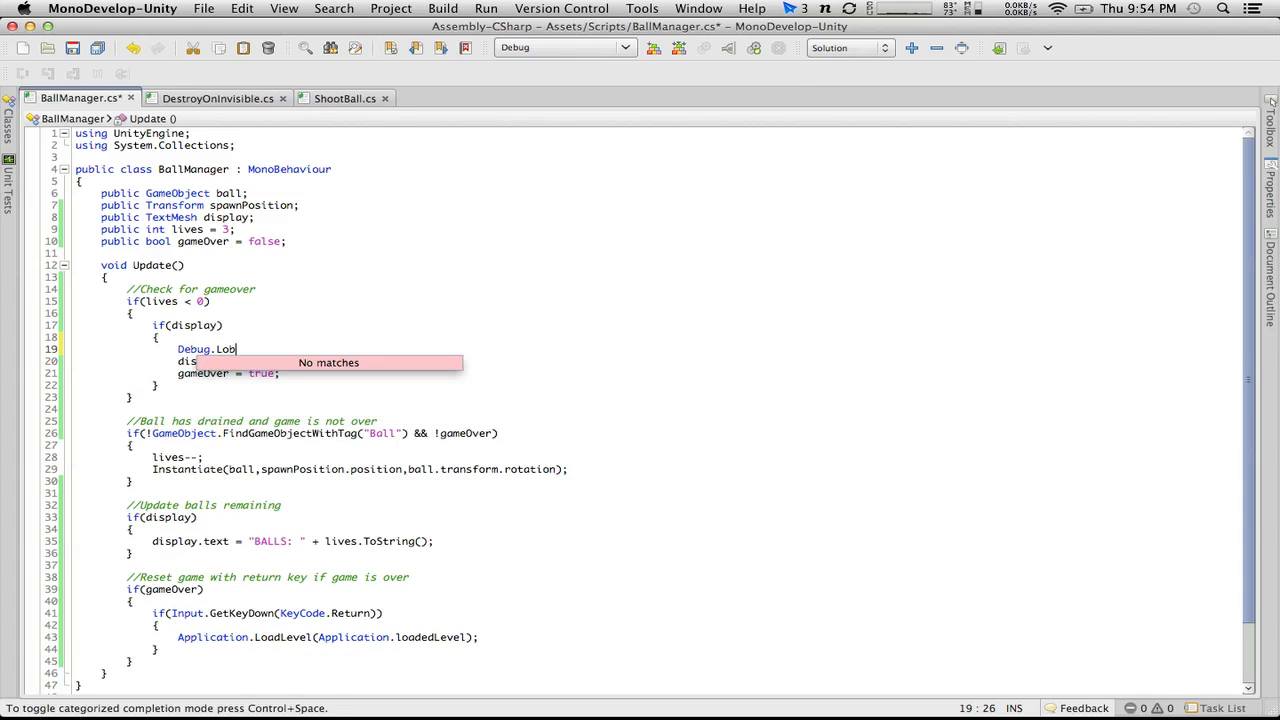
pyautogui.press('BackSpace')
pyautogui.write('g (')
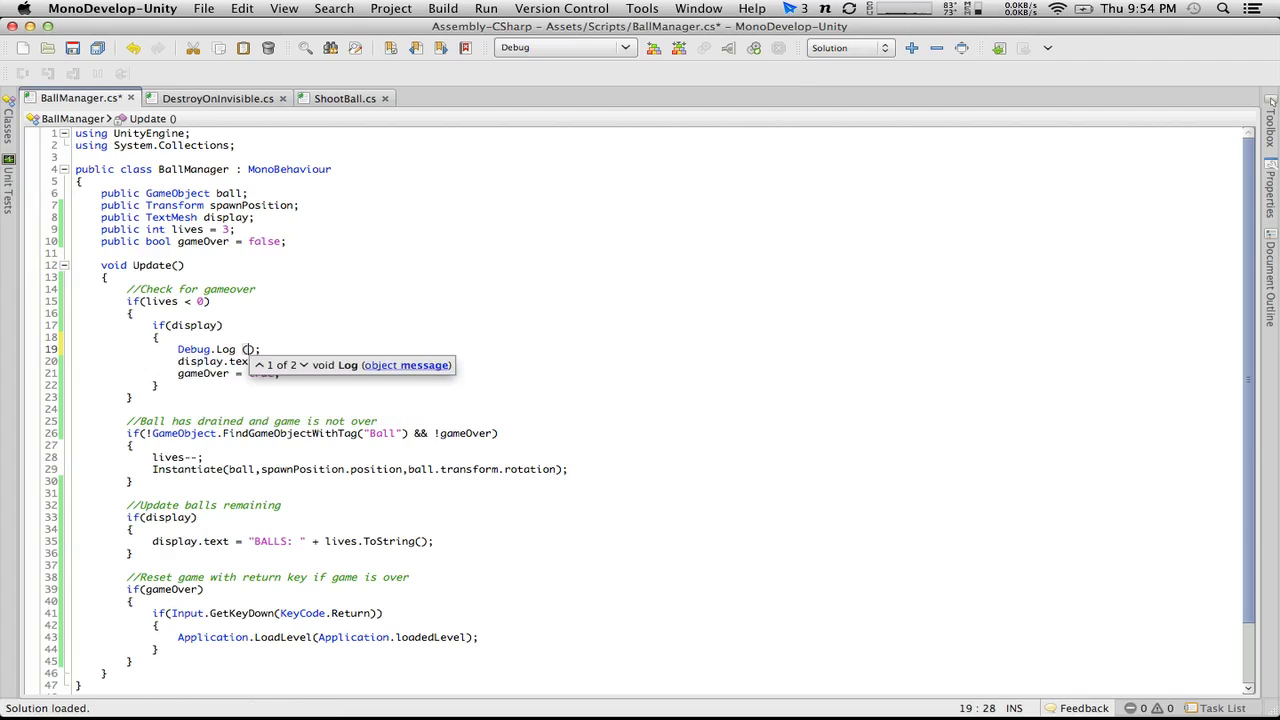
pyautogui.write('"')
pyautogui.write('"')
pyautogui.write('Gameover and')
pyautogui.press('BackSpace')
pyautogui.press('BackSpace')
pyautogui.write('(si')
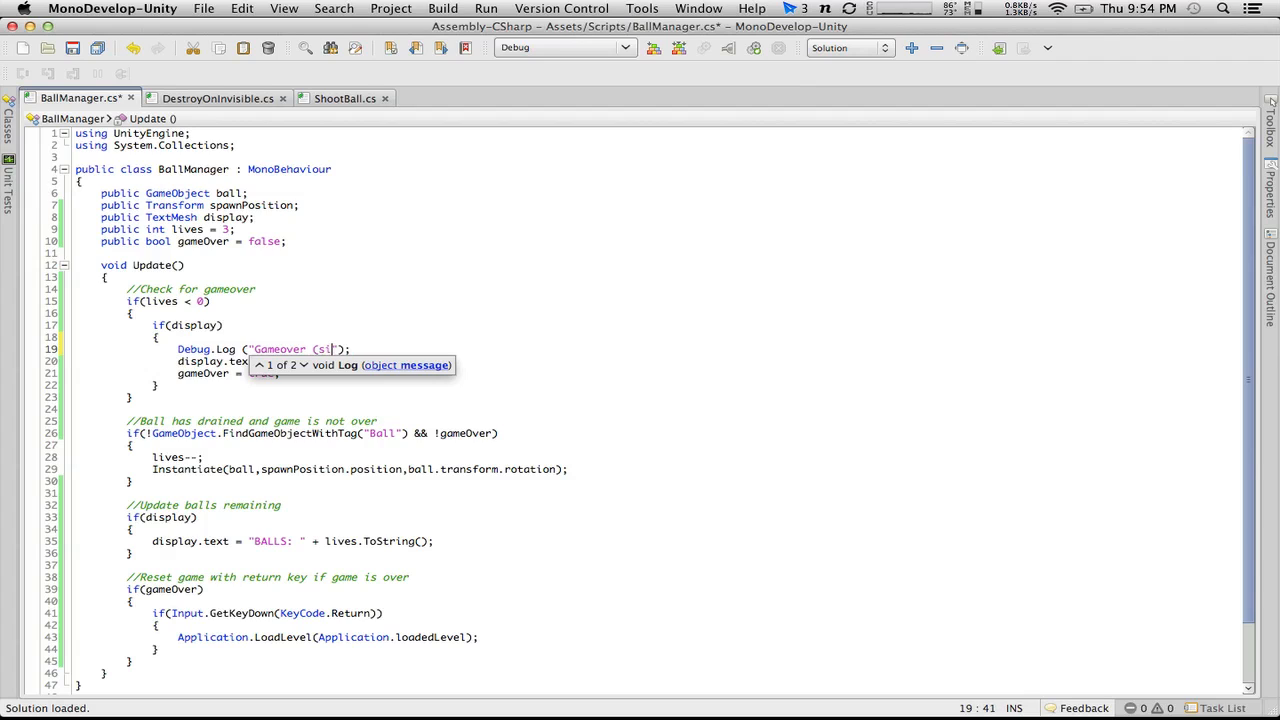
pyautogui.press('BackSpace')
pyautogui.write('isplay)')
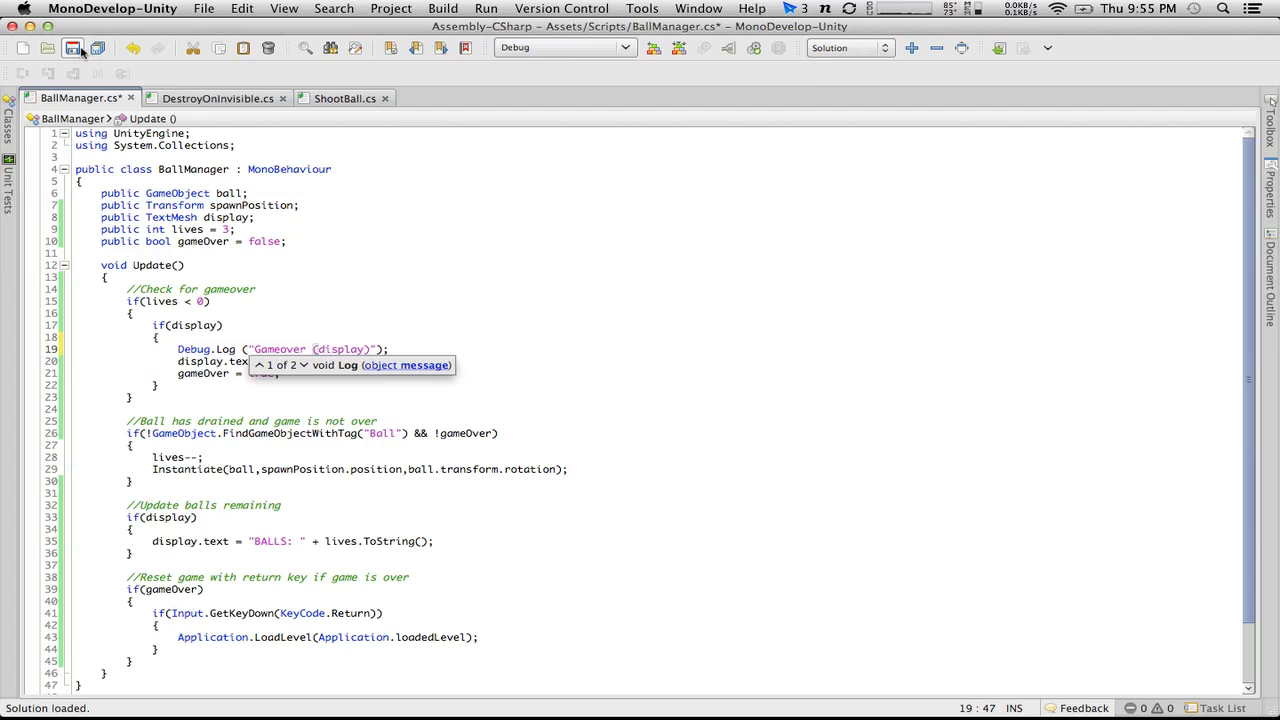
pyautogui.press('super+s')
pyautogui.click(437, 316)
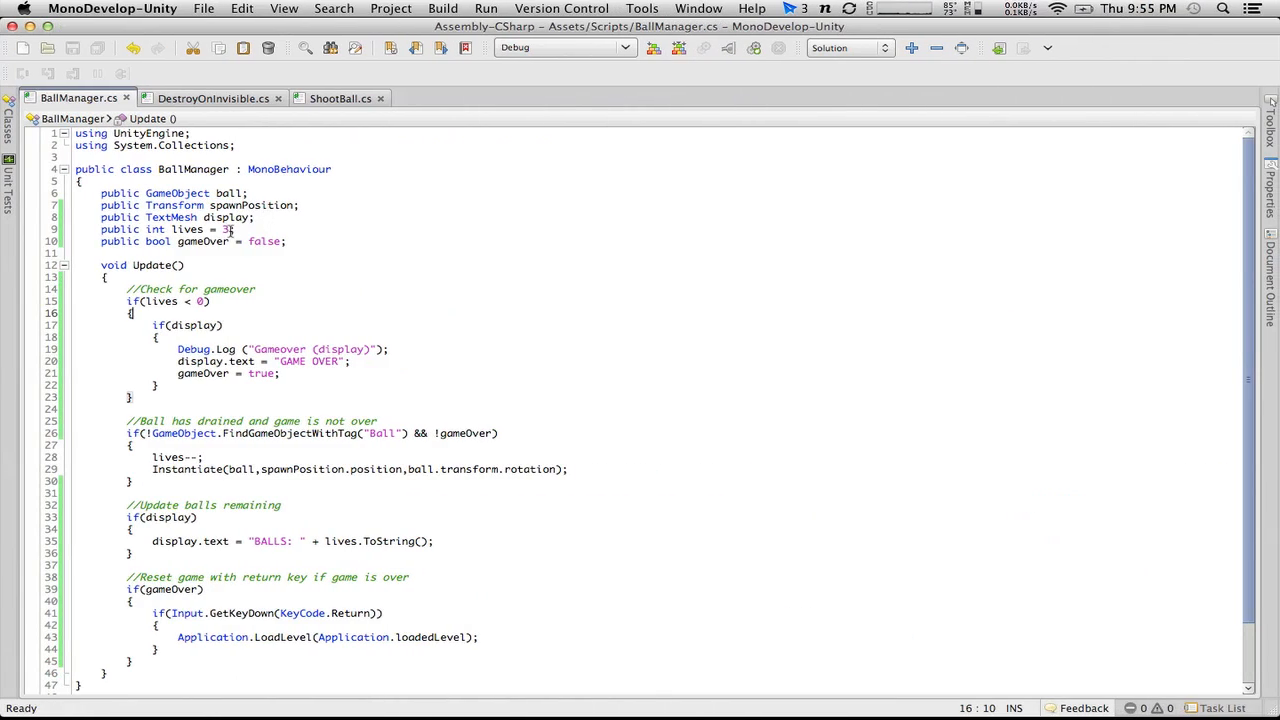
# Step: Set the default lives value to 1 in BallManager.cs, save it, and start play mode in Unity
pyautogui.click(230, 229)
pyautogui.press('BackSpace')
pyautogui.write('1')
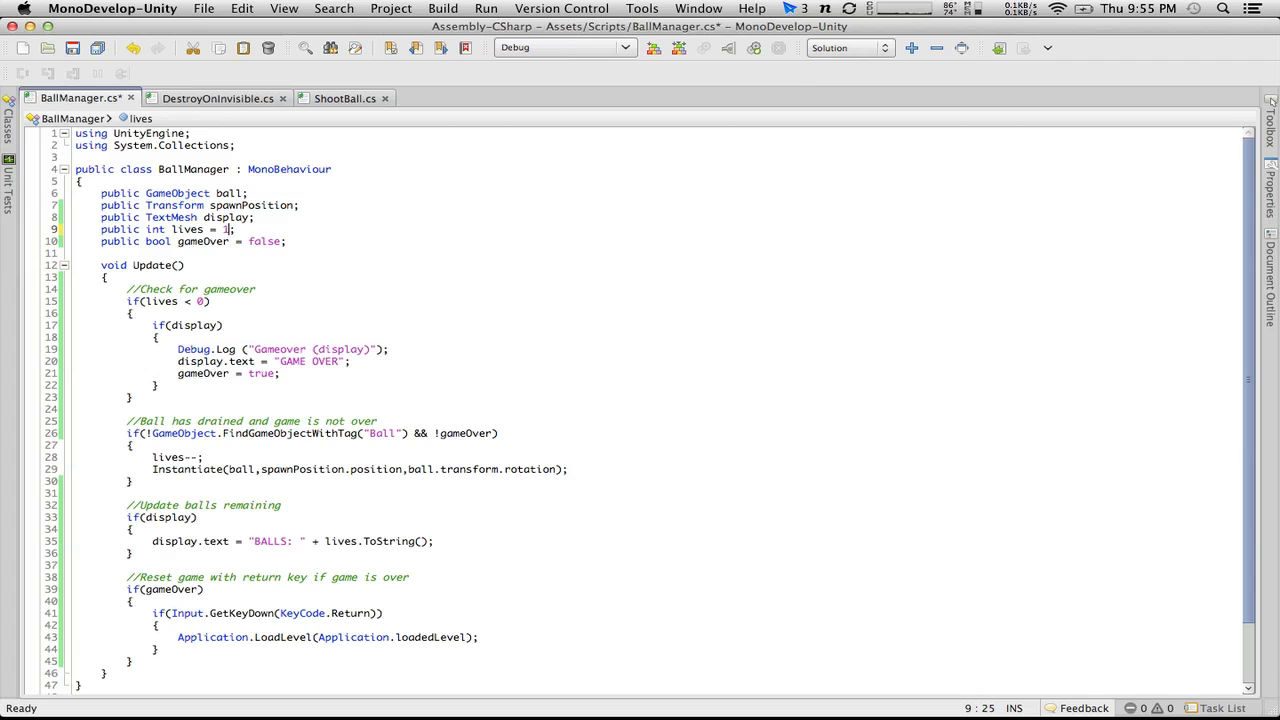
pyautogui.press('super+s')
pyautogui.press('super+Tab')
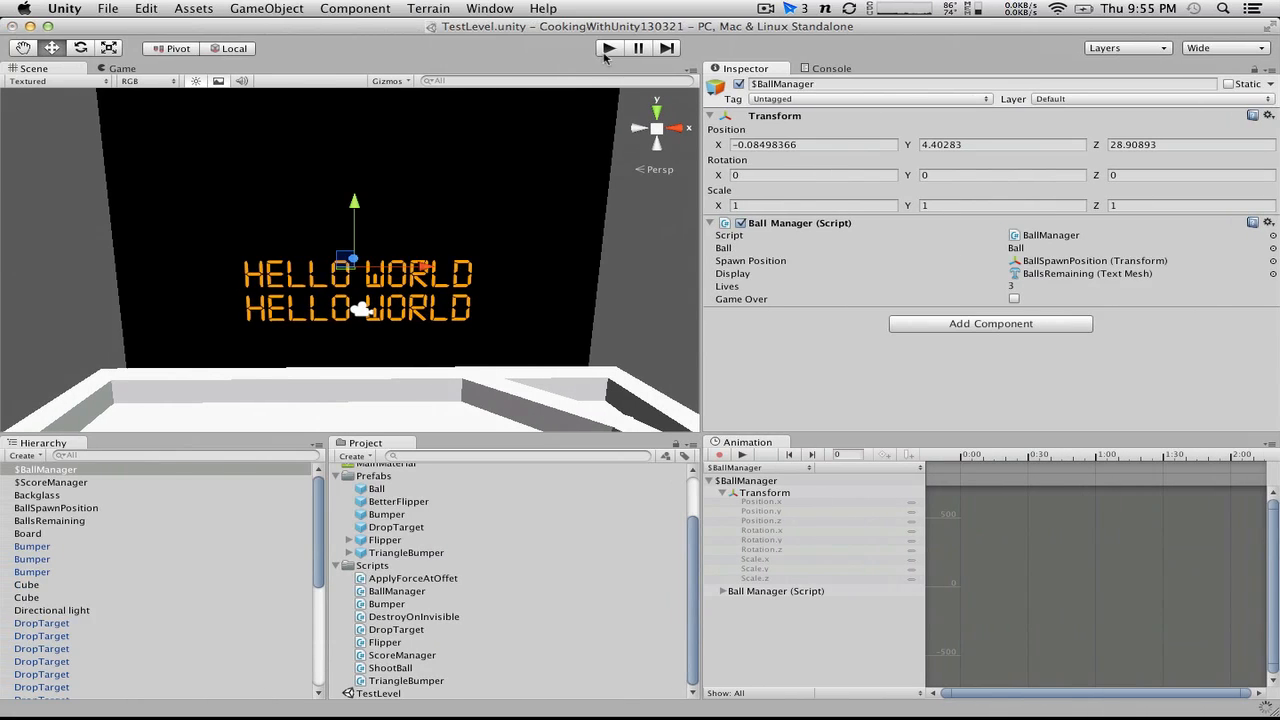
pyautogui.click(606, 50)
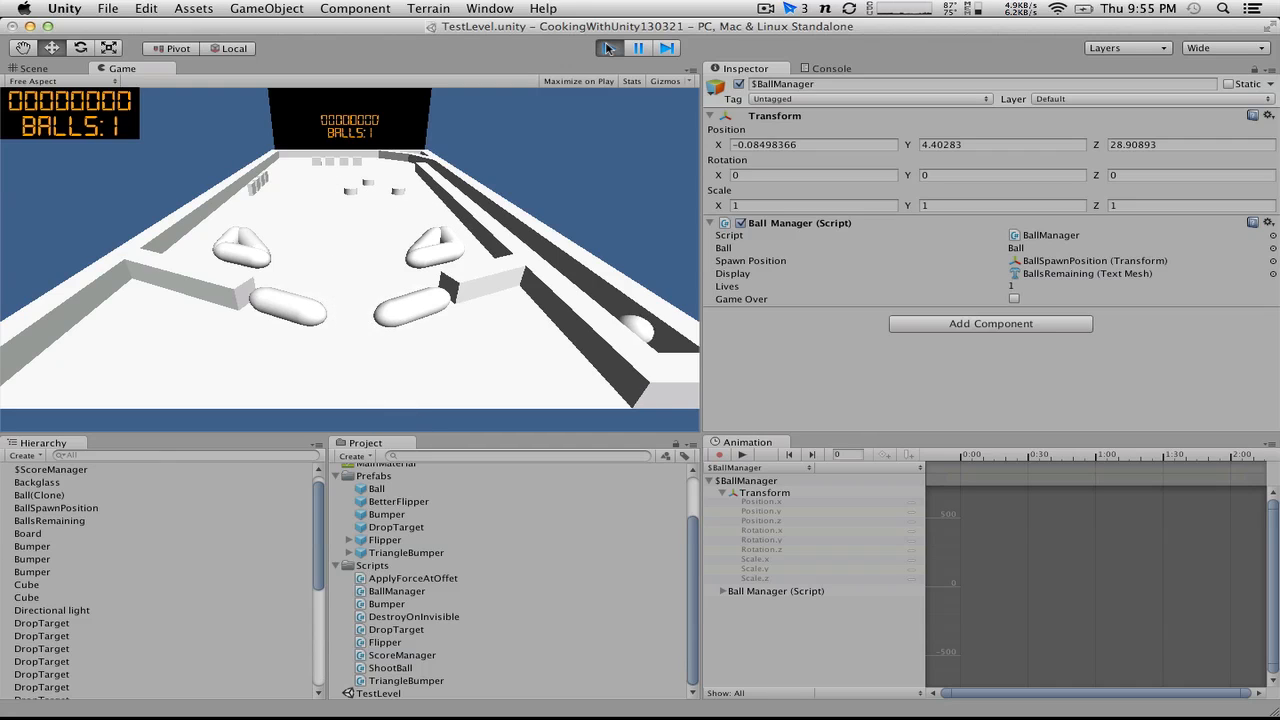
# Step: Stop and briefly rerun the game to check the starting ball count, then check the default lives value in BallManager.cs
pyautogui.click(608, 48)
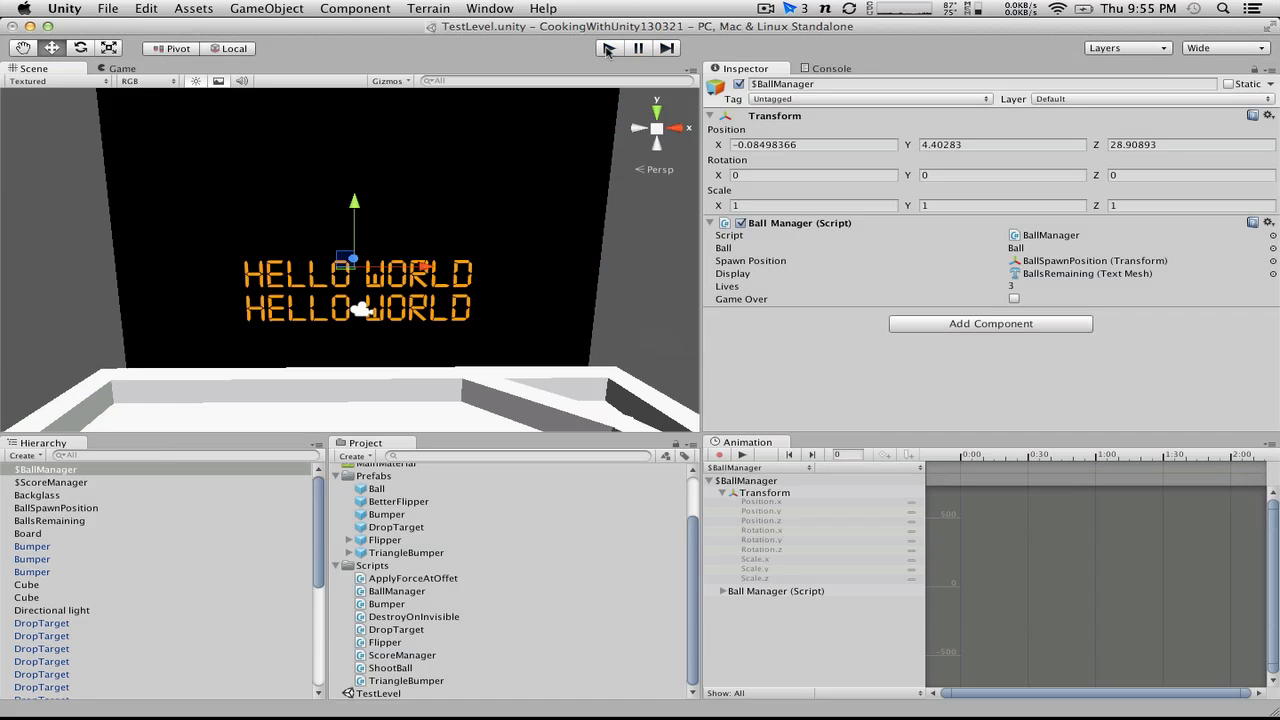
pyautogui.click(608, 48)
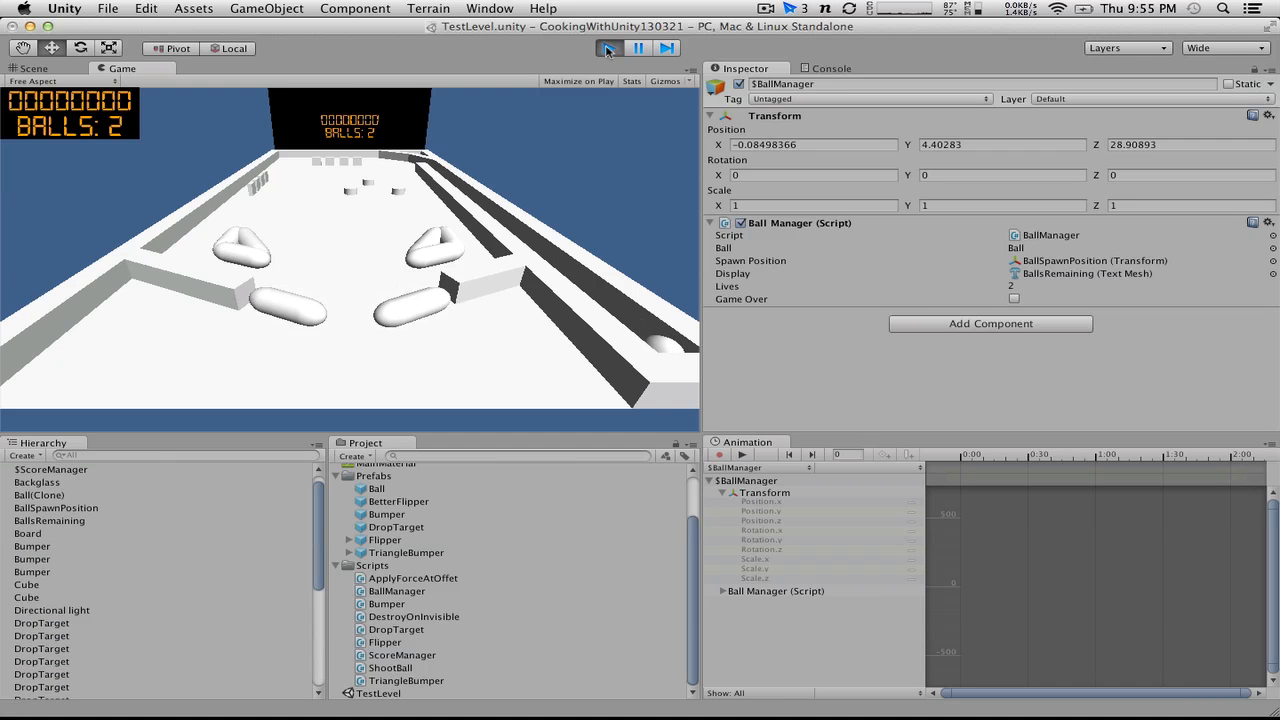
pyautogui.click(608, 50)
pyautogui.press('super+Tab')
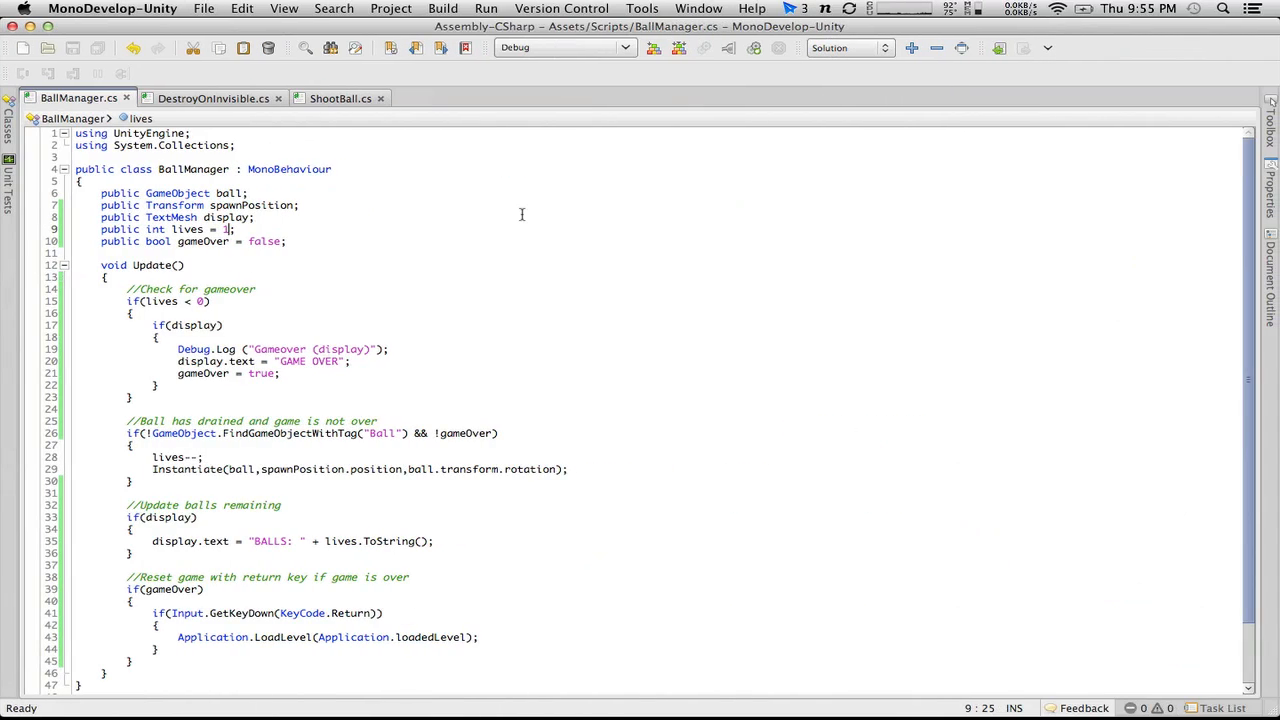
pyautogui.press('super+Tab')
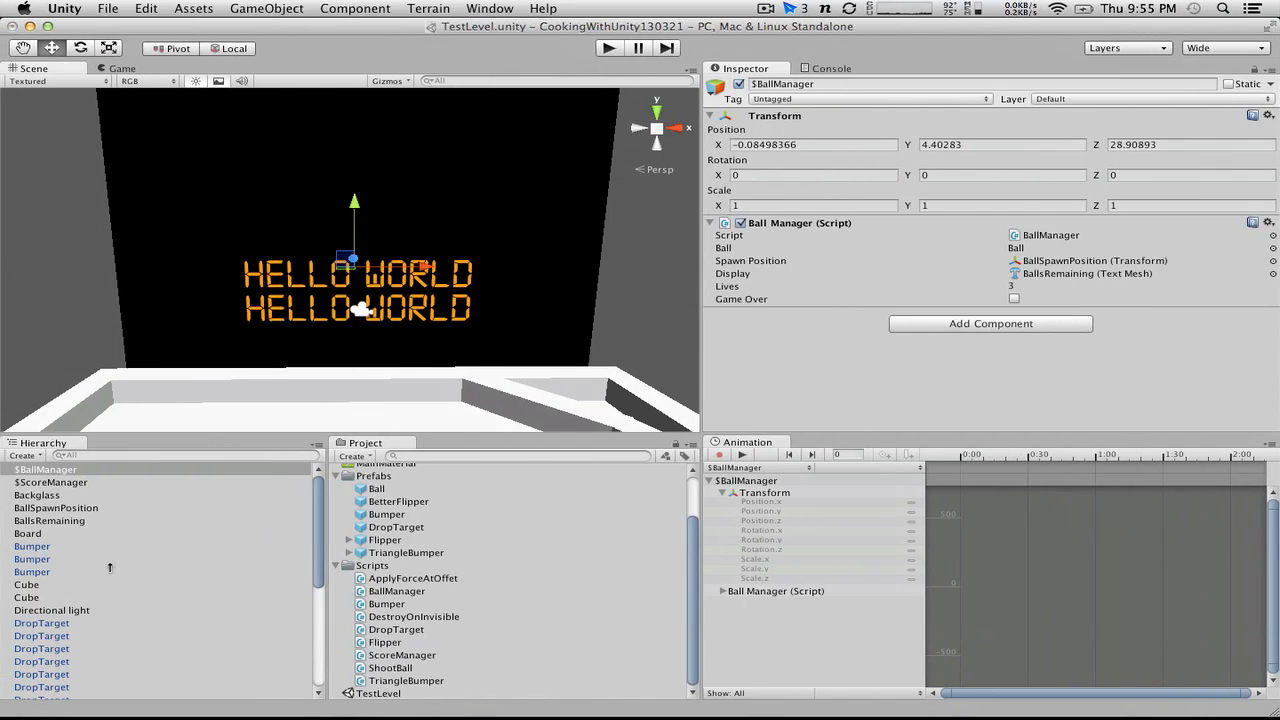
# Step: Set Lives to 1 on the $BallManager object, and set the default lives value to 3 in BallManager.cs and save it
pyautogui.click(1021, 286)
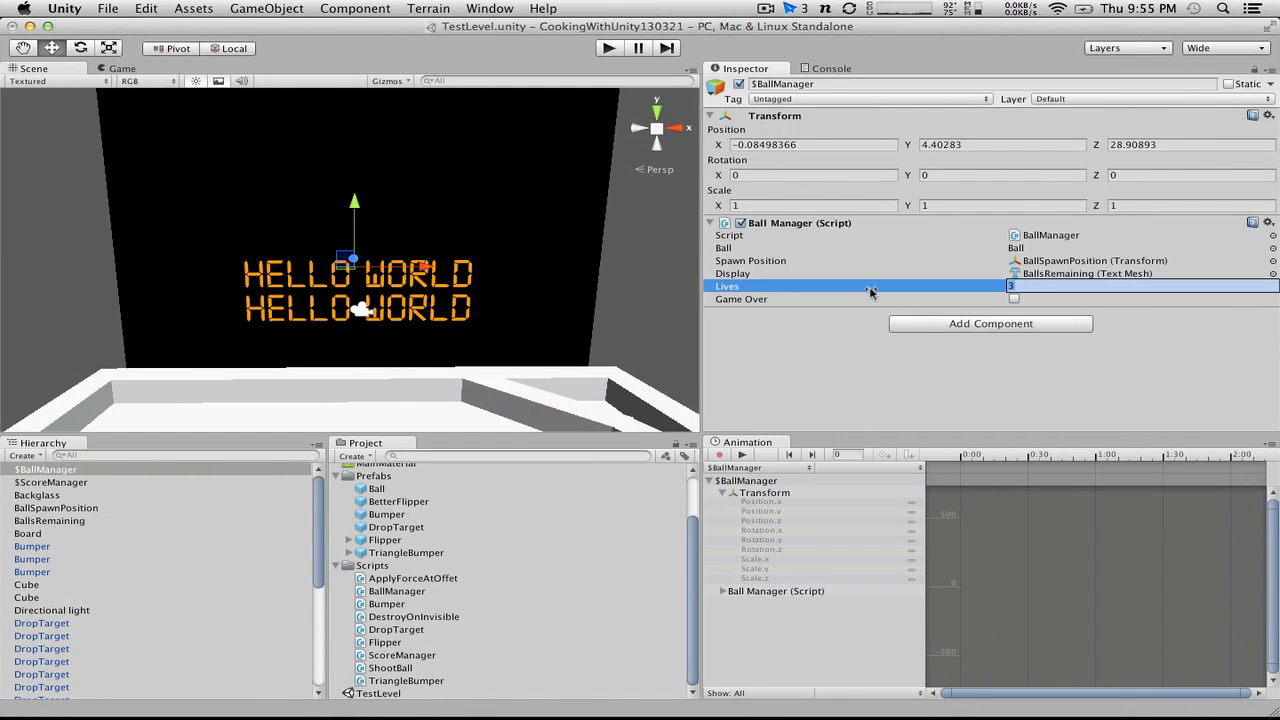
pyautogui.press('super+Tab')
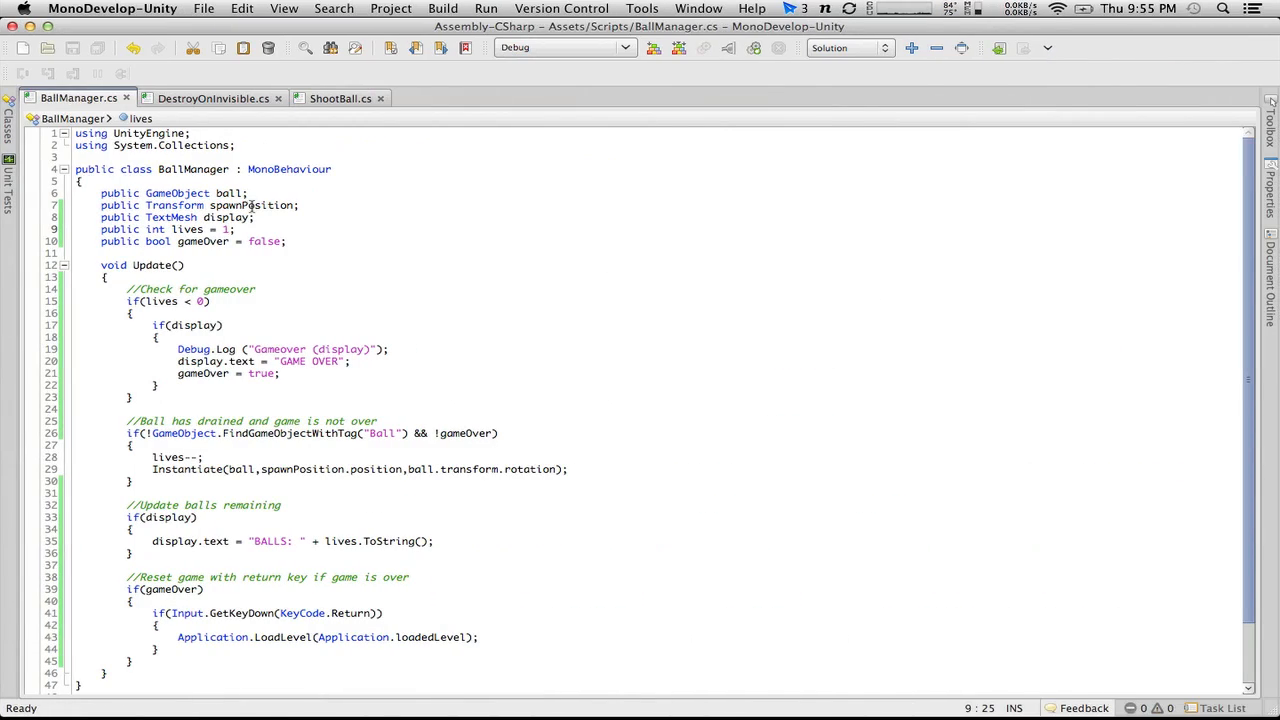
pyautogui.press('BackSpace')
pyautogui.write('3')
pyautogui.press('super+s')
pyautogui.press('super+Tab')
# Step: Play the game through to game over, open the source line of the logged "Gameover (display)" message, and stop play mode
pyautogui.click(607, 47)
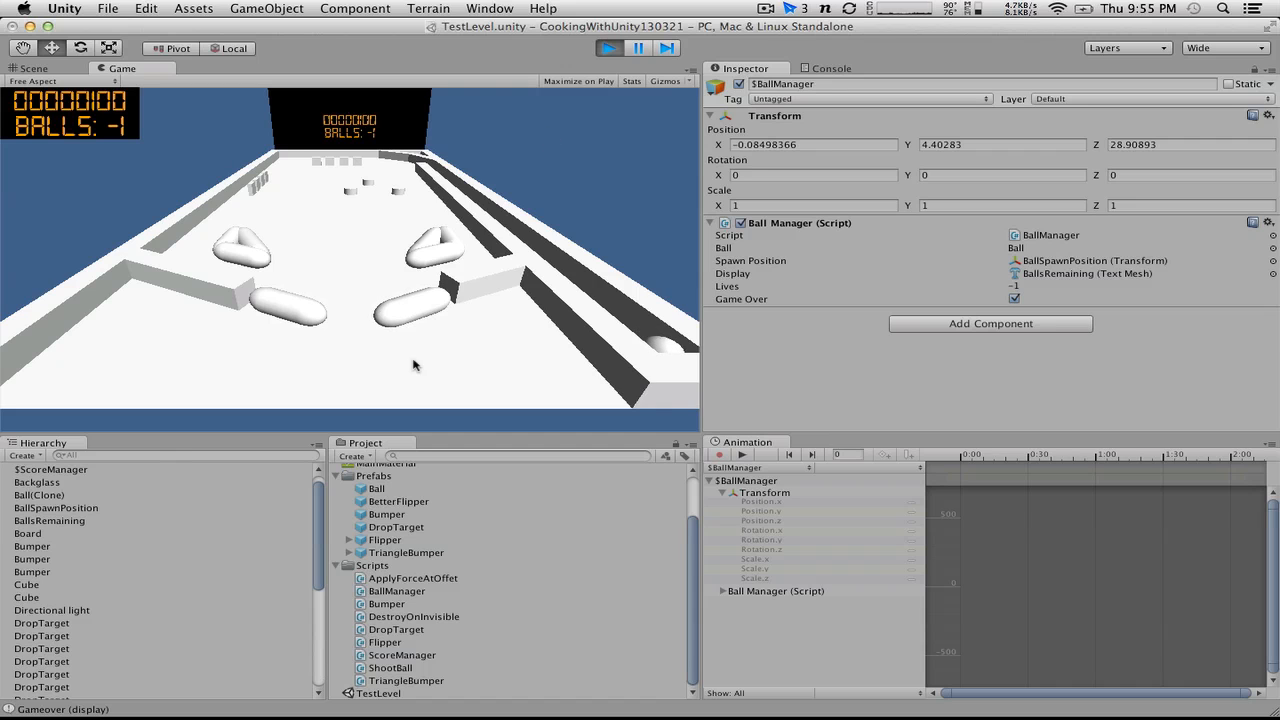
pyautogui.doubleClick(90, 711)
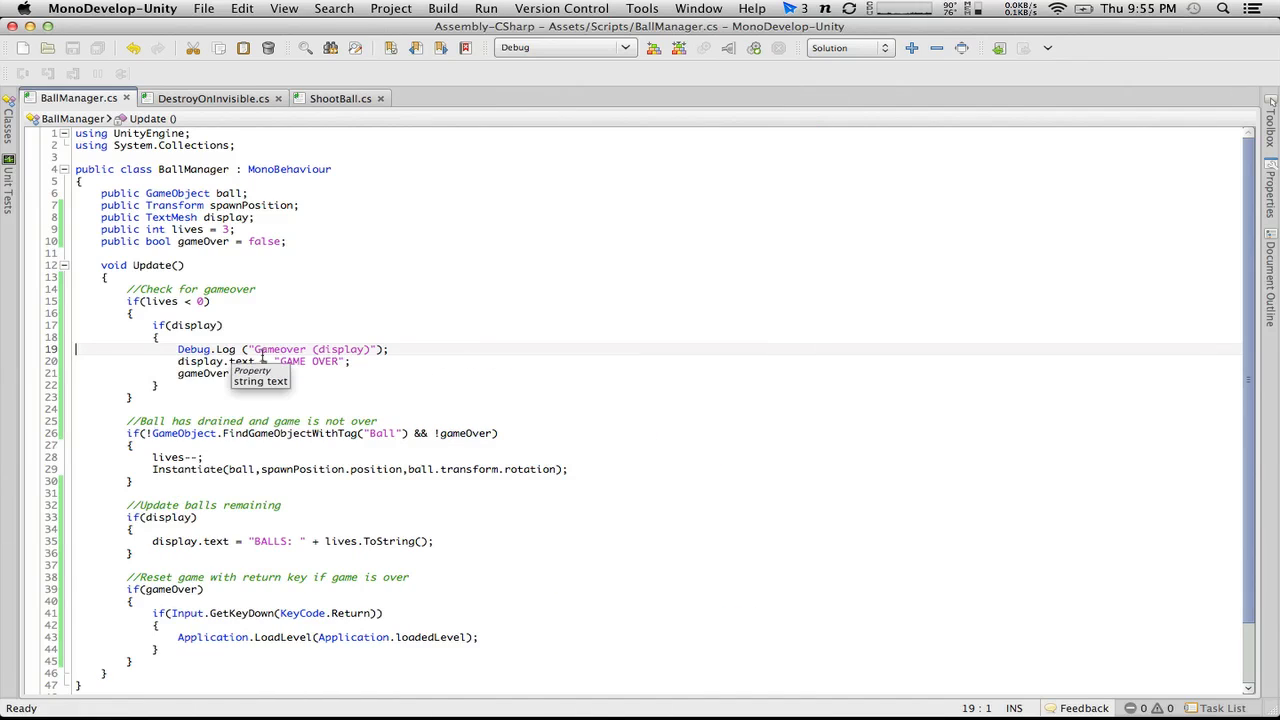
pyautogui.press('super+Tab')
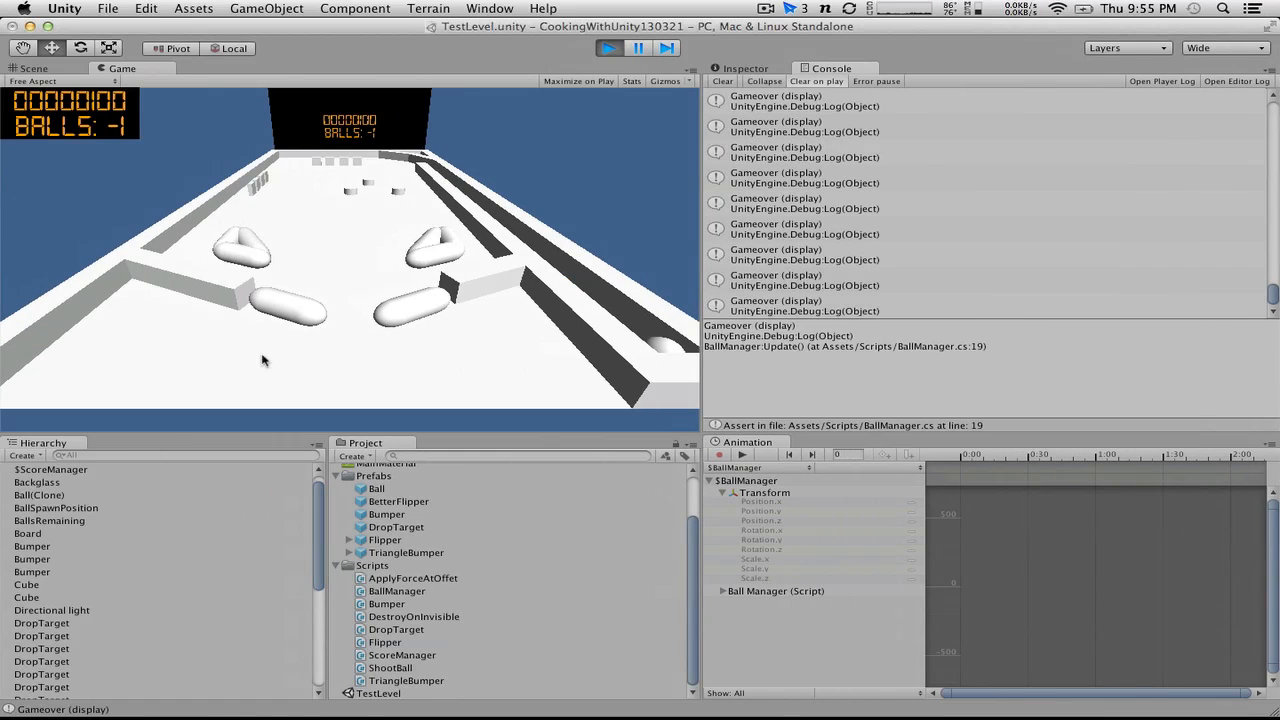
pyautogui.click(602, 50)
# Step: In BallManager.cs, delete the Debug.Log ("Gameover (display)"); line above the "GAME OVER" text assignment
pyautogui.press('super+Tab')
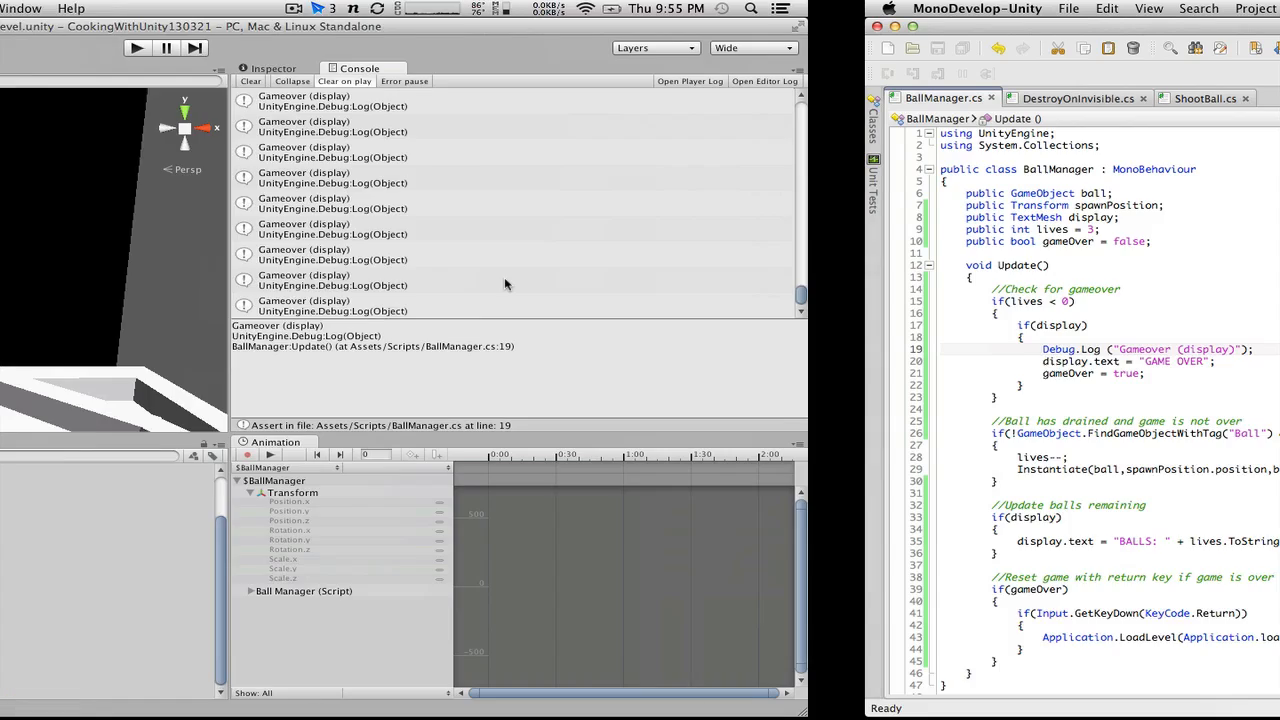
pyautogui.moveTo(422, 347); pyautogui.dragTo(158, 338)
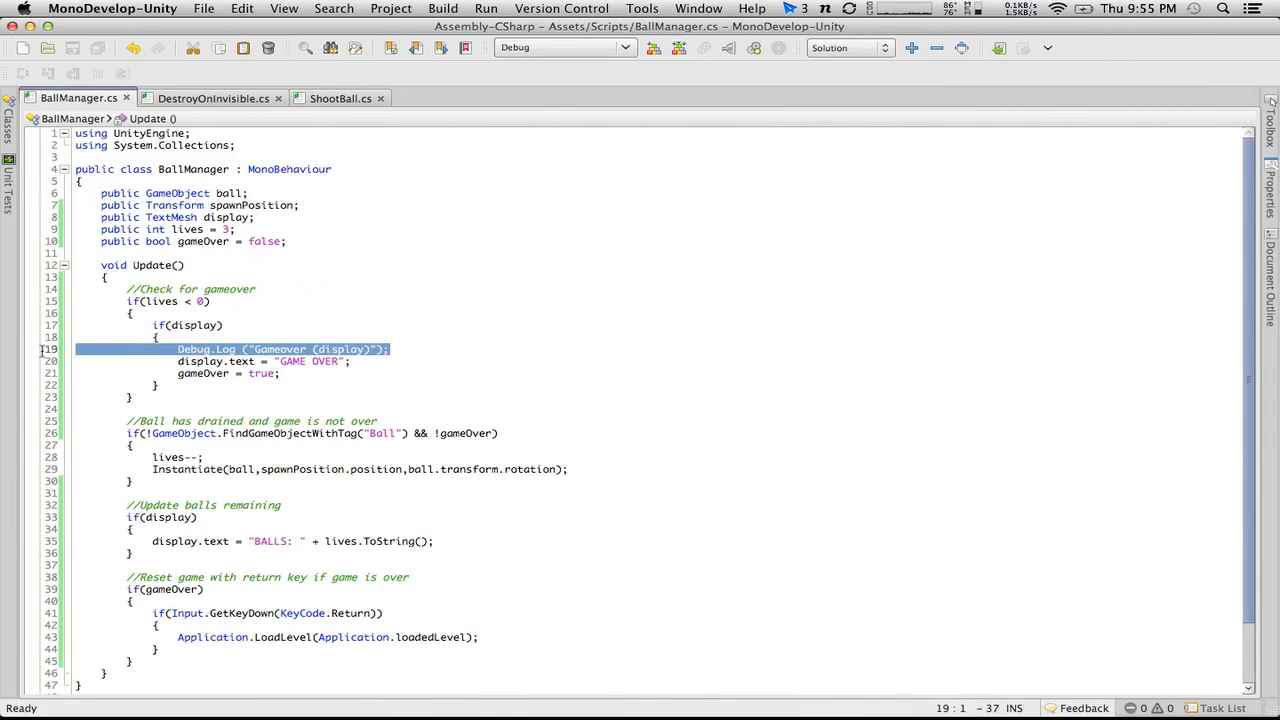
pyautogui.press('BackSpace')
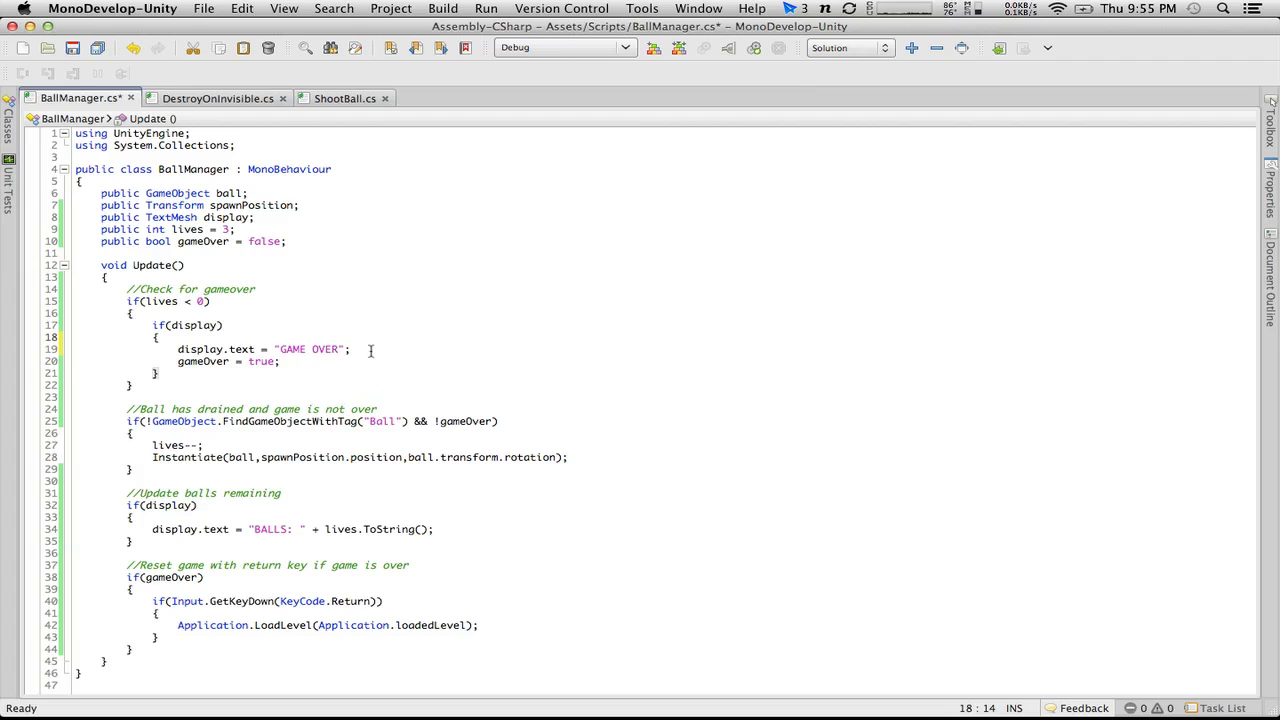
# Step: Move the "//Update balls remaining" block inside the ball-drained if block below the Instantiate line, indent it one level, and save the script
pyautogui.moveTo(370, 350); pyautogui.dragTo(182, 349)
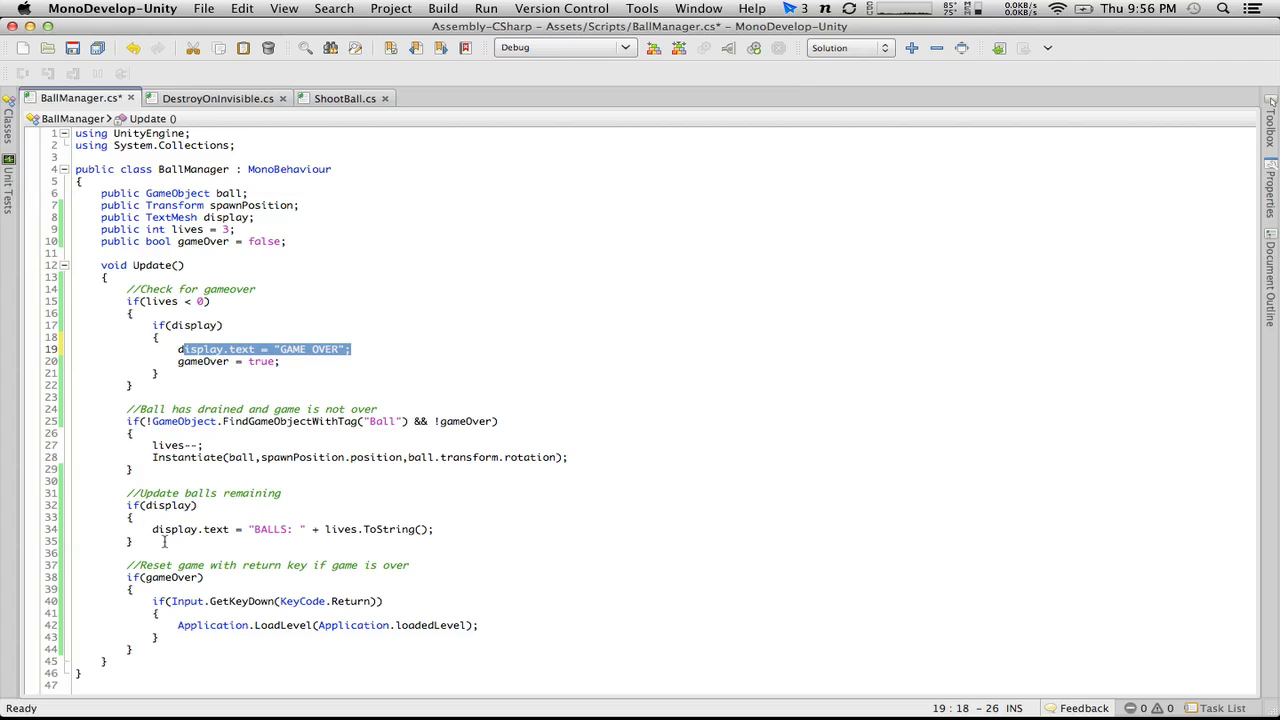
pyautogui.moveTo(164, 541); pyautogui.dragTo(28, 489)
pyautogui.press('super+c')
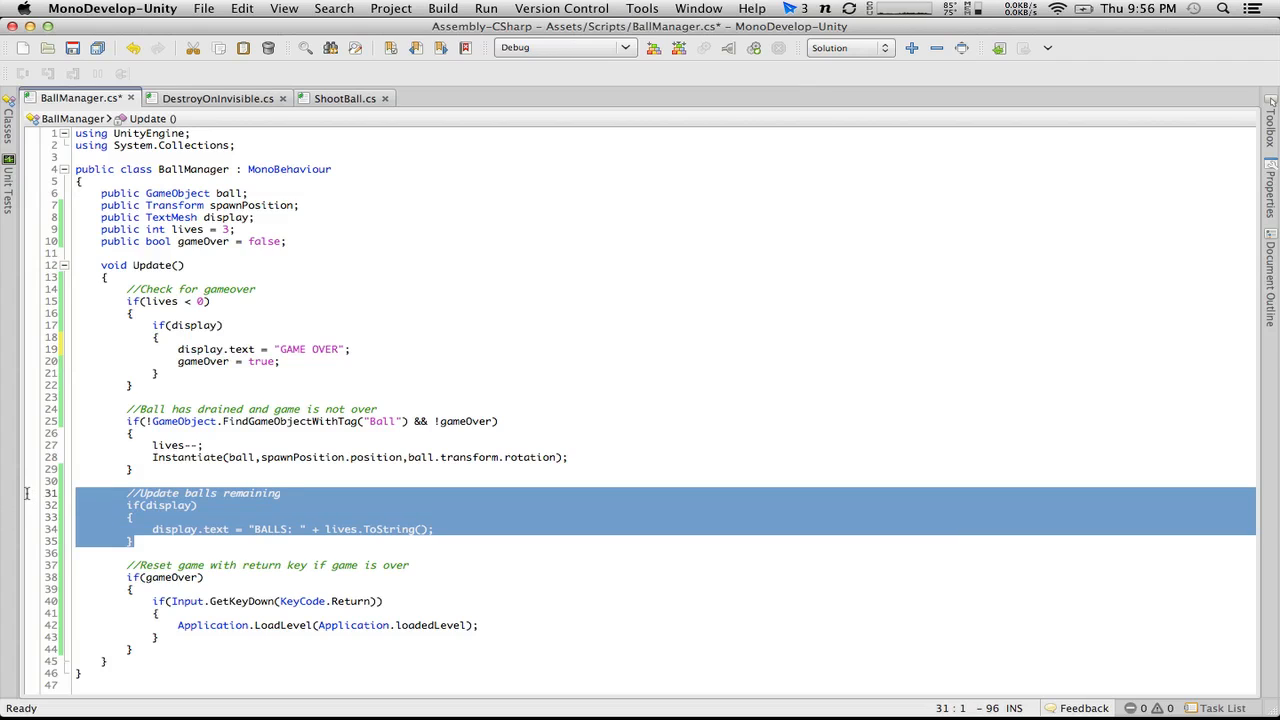
pyautogui.press('BackSpace')
pyautogui.press('BackSpace')
pyautogui.press('BackSpace')
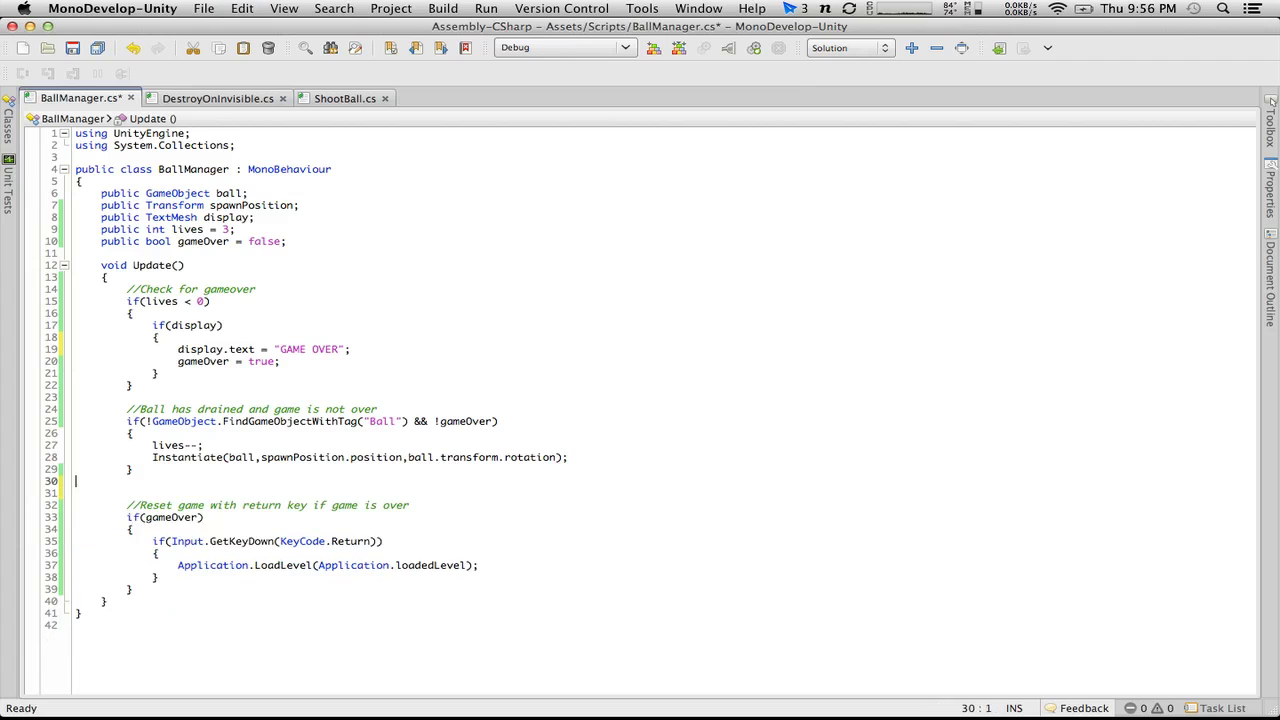
pyautogui.click(570, 457)
pyautogui.press('Return')
pyautogui.press('super+v')
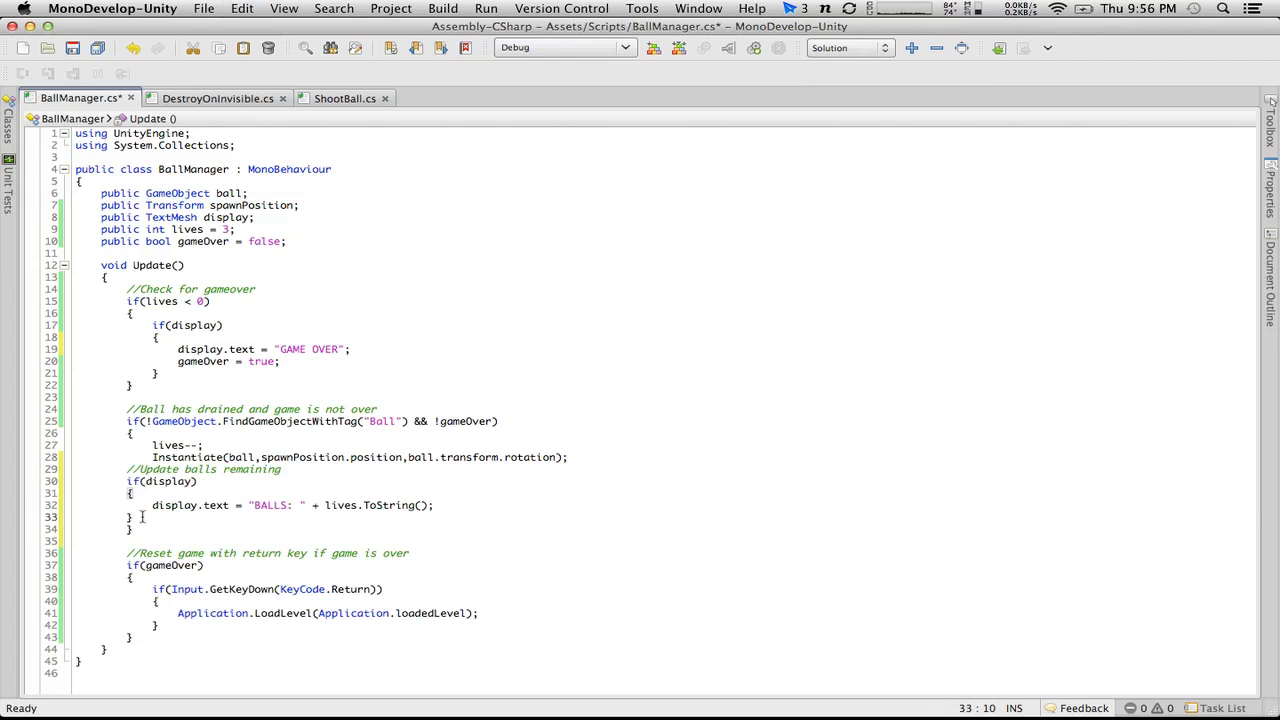
pyautogui.moveTo(141, 517); pyautogui.dragTo(34, 475)
pyautogui.press('Tab')
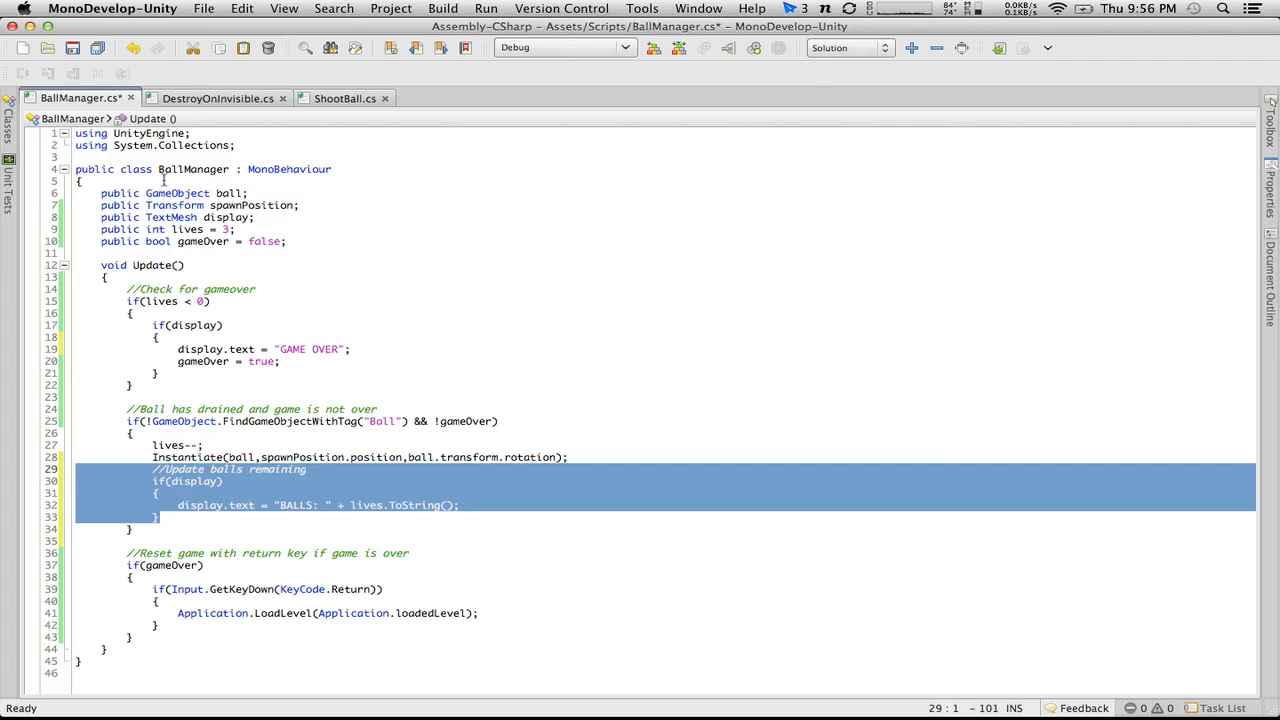
pyautogui.press('super+s')
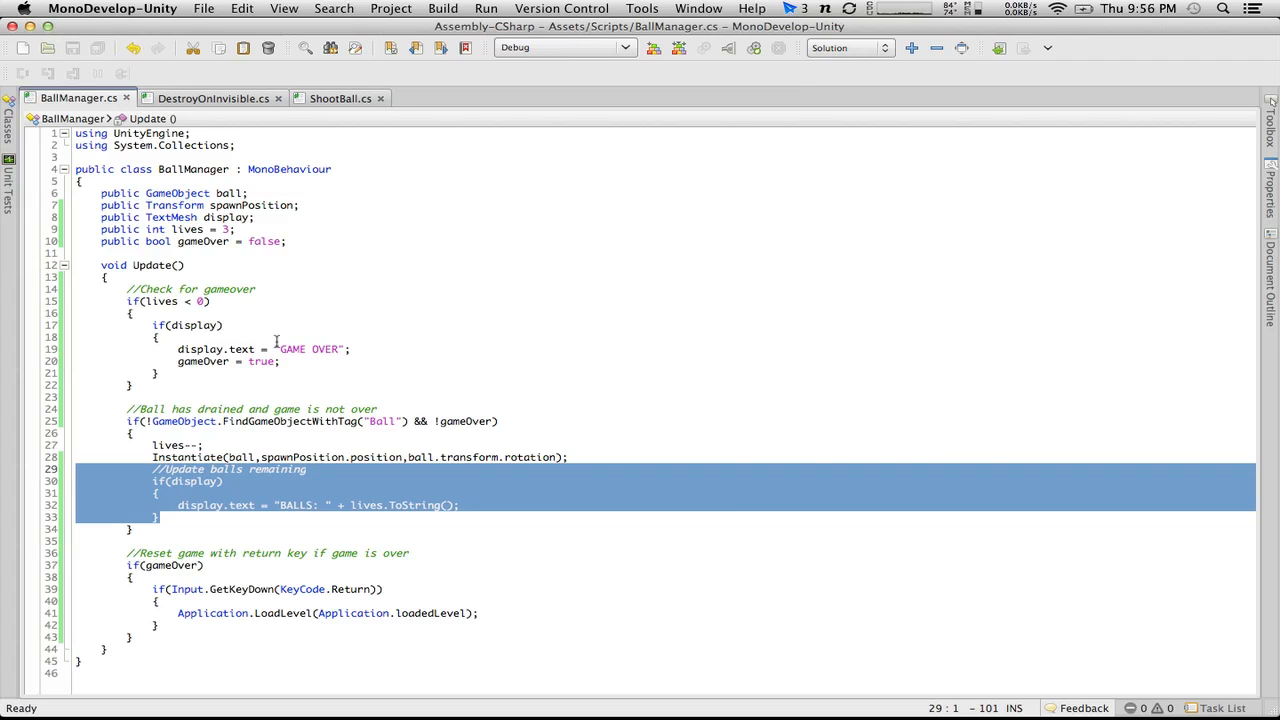
# Step: Switch to Unity, play the game to test the game-over display and restart, and stop play mode
pyautogui.press('super+Tab')
pyautogui.click(612, 49)
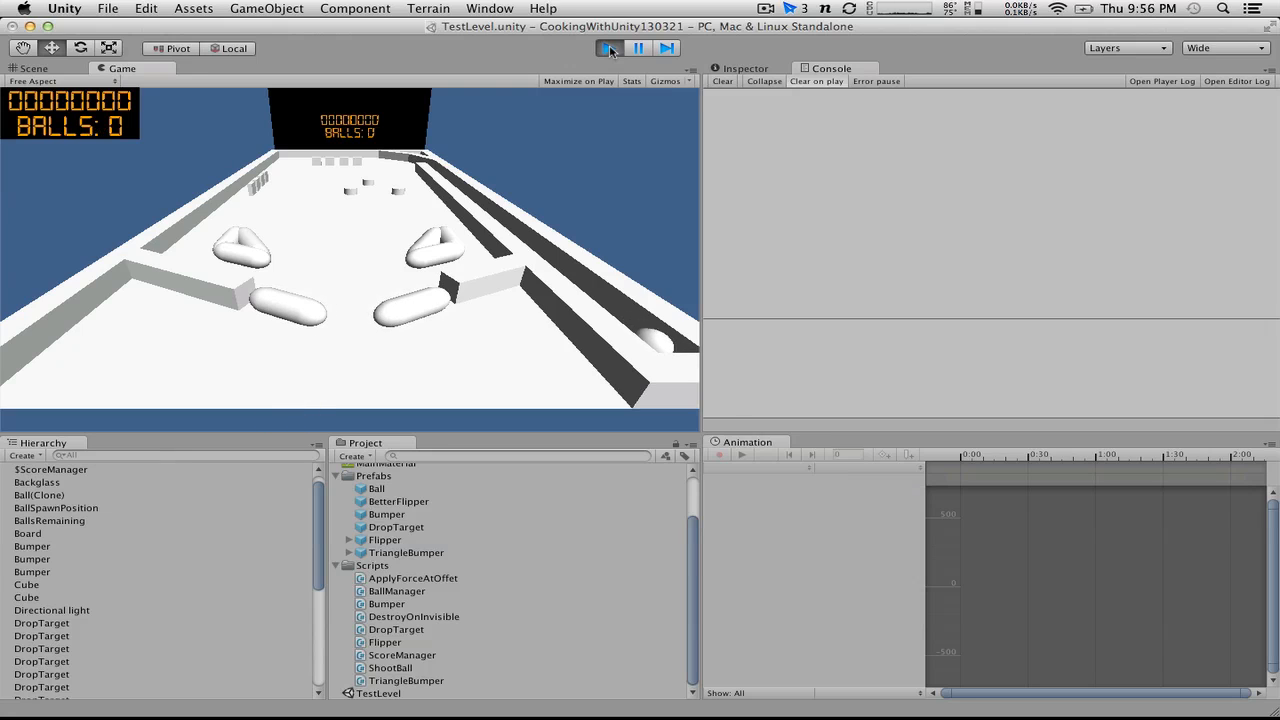
pyautogui.press('space')
pyautogui.click(607, 48)
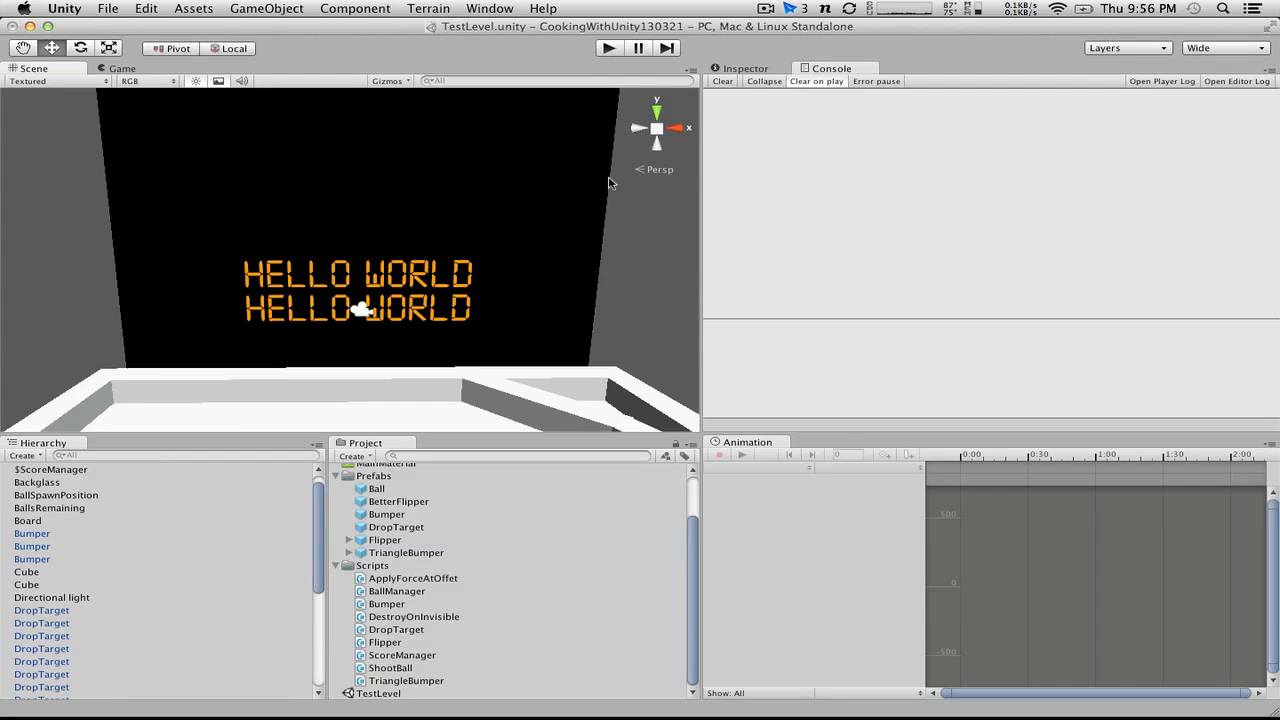
# Step: Set the Lives value of the $BallManager object's Ball Manager script to 3
pyautogui.scroll(1, 90, 475)
pyautogui.click(46, 480)
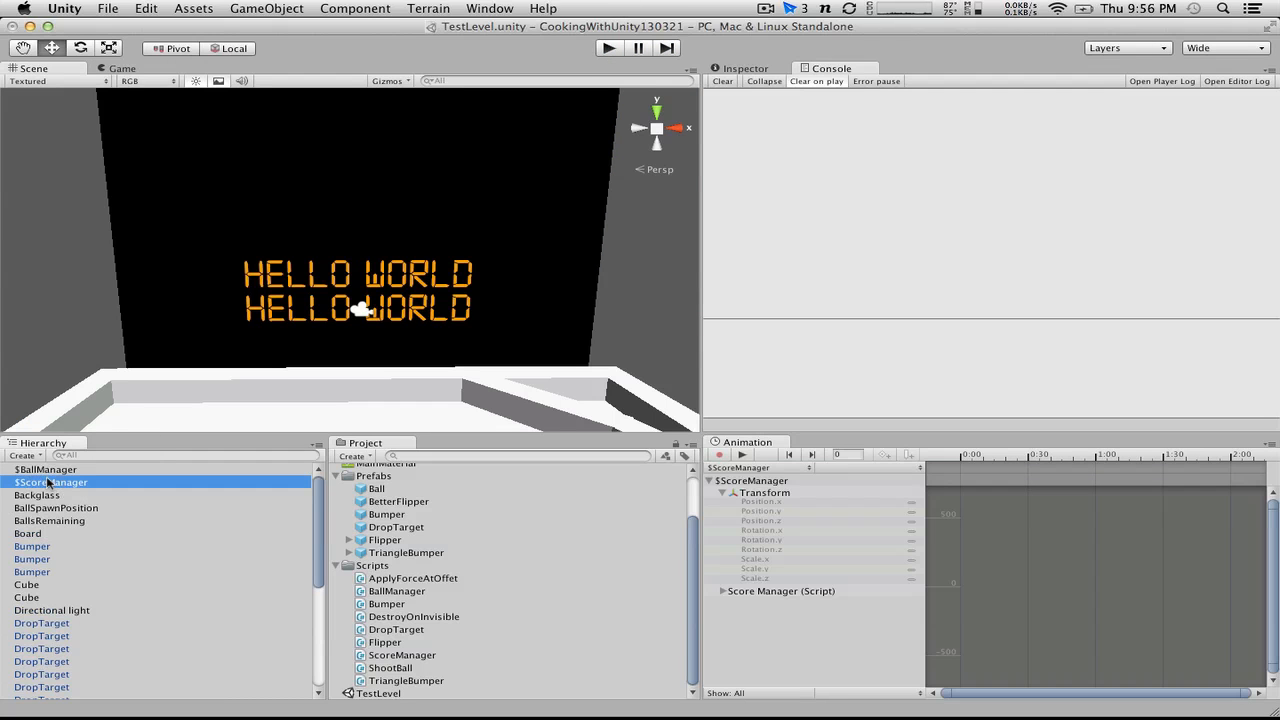
pyautogui.click(46, 470)
pyautogui.click(745, 68)
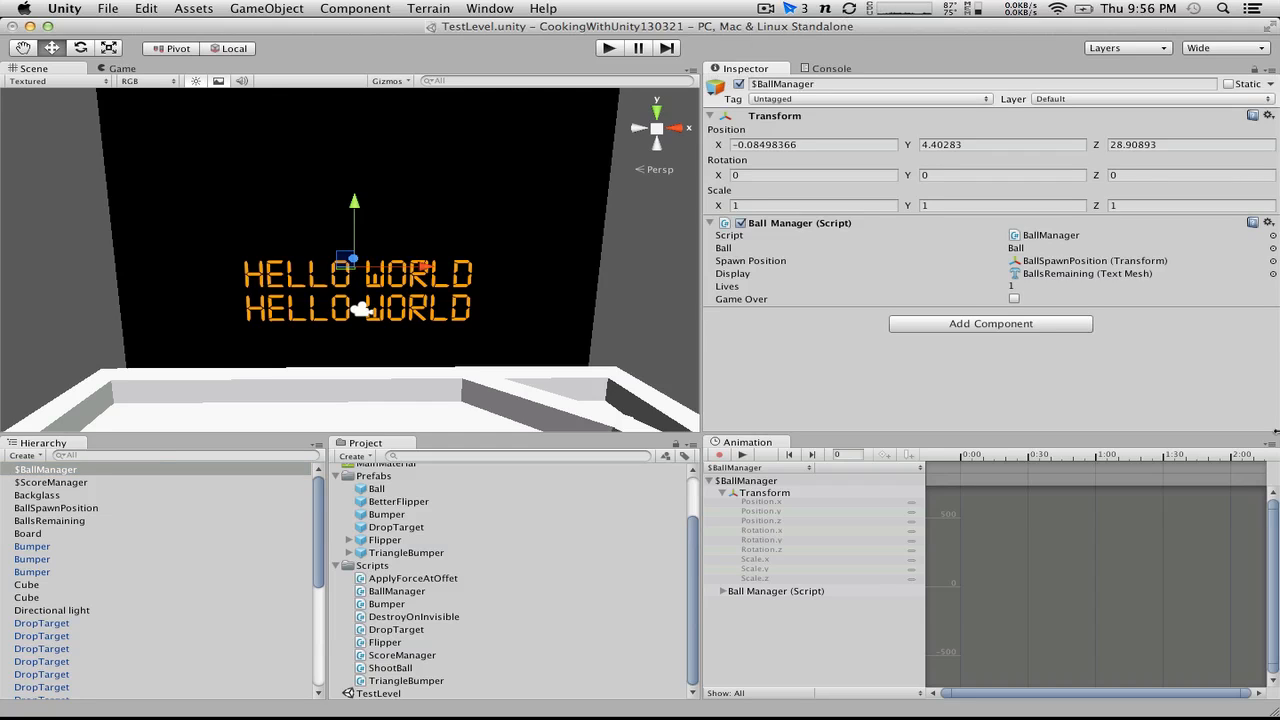
pyautogui.click(1039, 285)
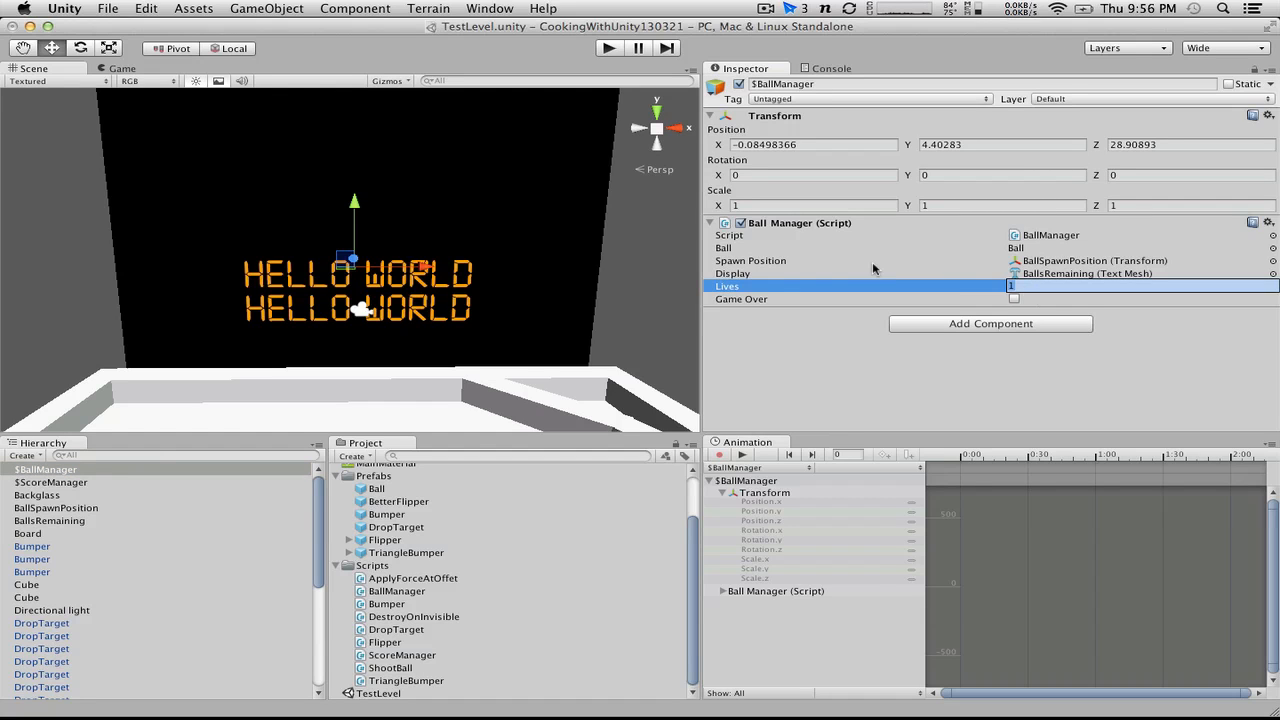
pyautogui.write('3')
# Step: Run the game and play with the flippers to test the scoring and remaining-balls display
pyautogui.click(607, 48)
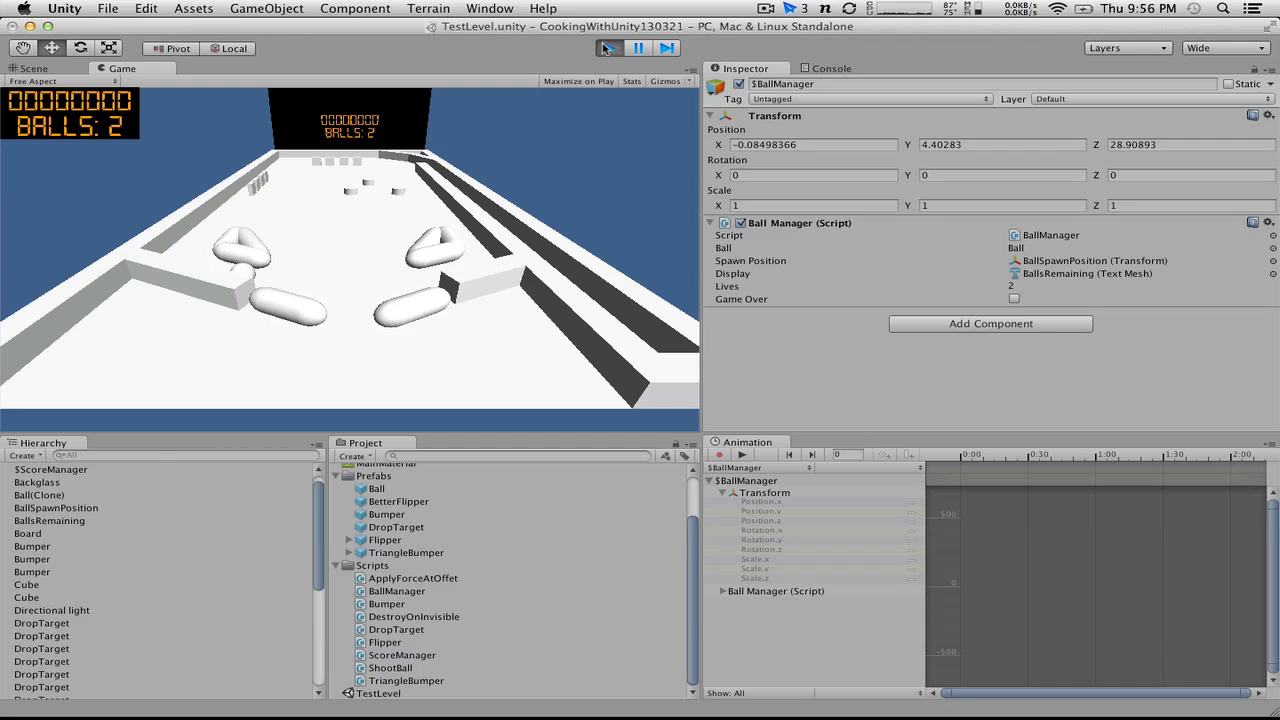
pyautogui.press('Left')
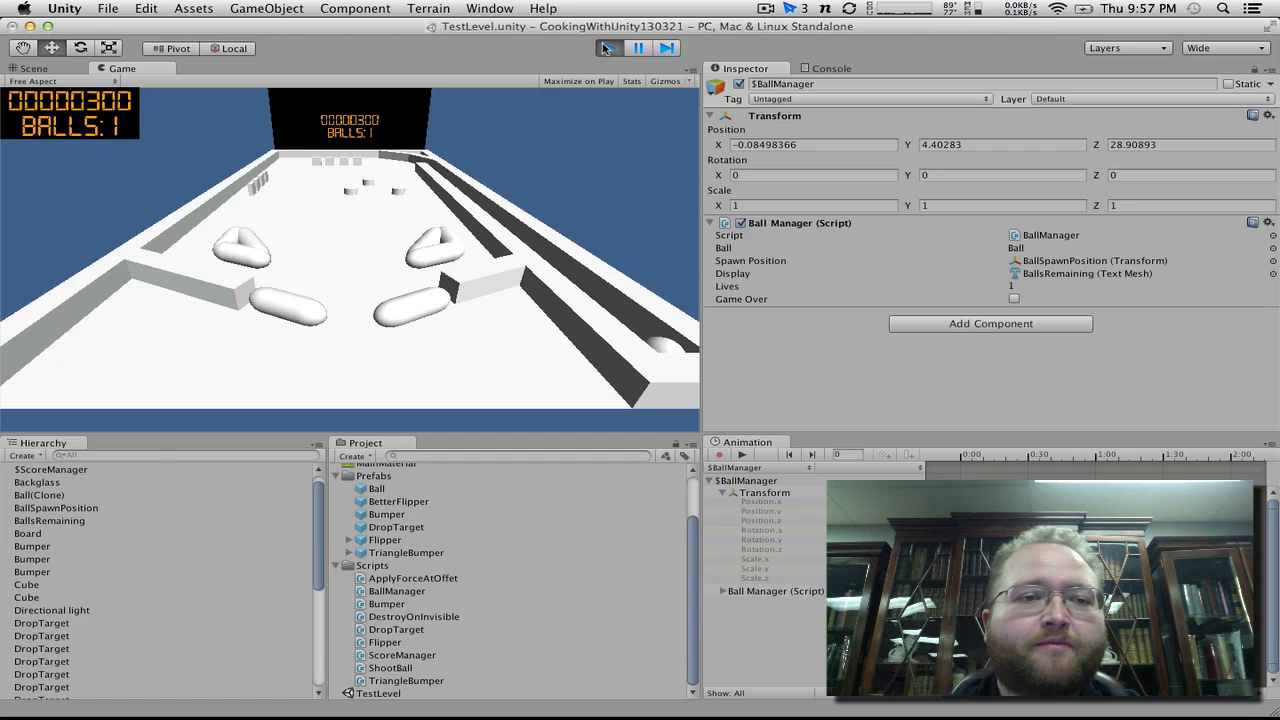
pyautogui.click(606, 48)
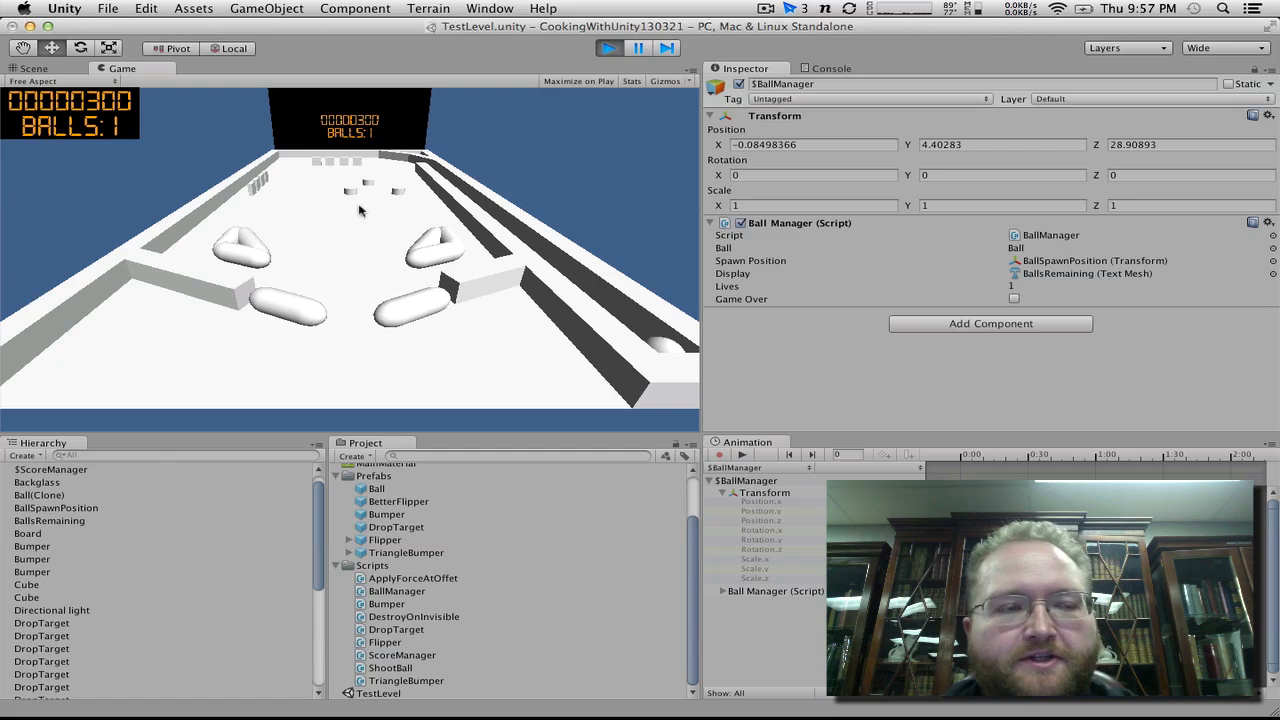